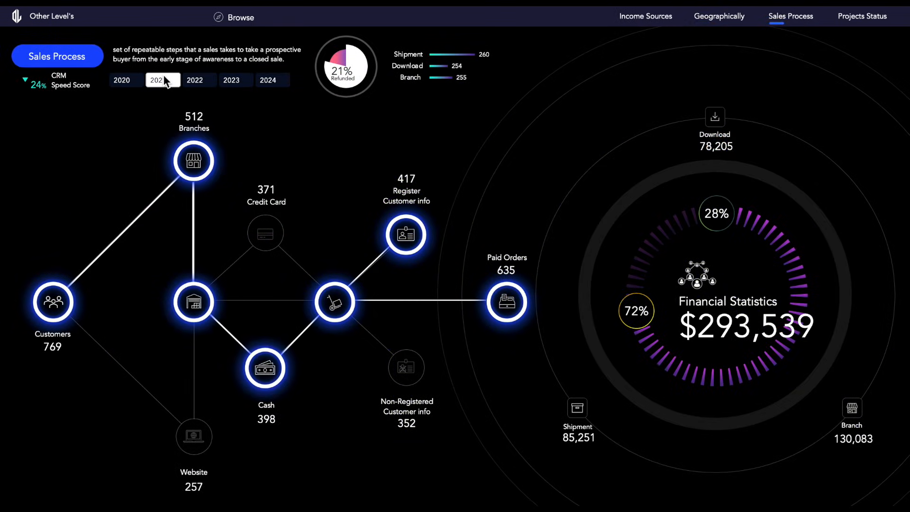
# Step: View the Sales Process page for 2020, passing through the Projects Status page to the Geographically page
pyautogui.click(130, 81)
pyautogui.click(863, 17)
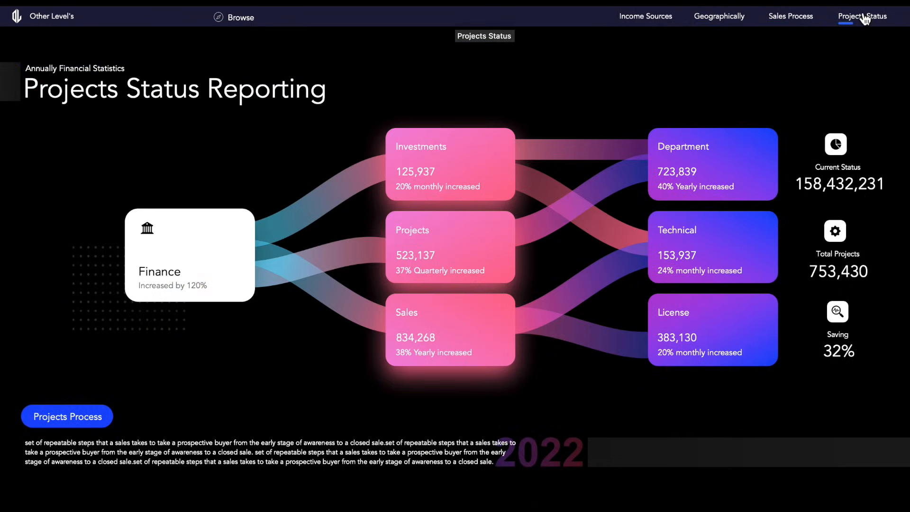
pyautogui.click(719, 16)
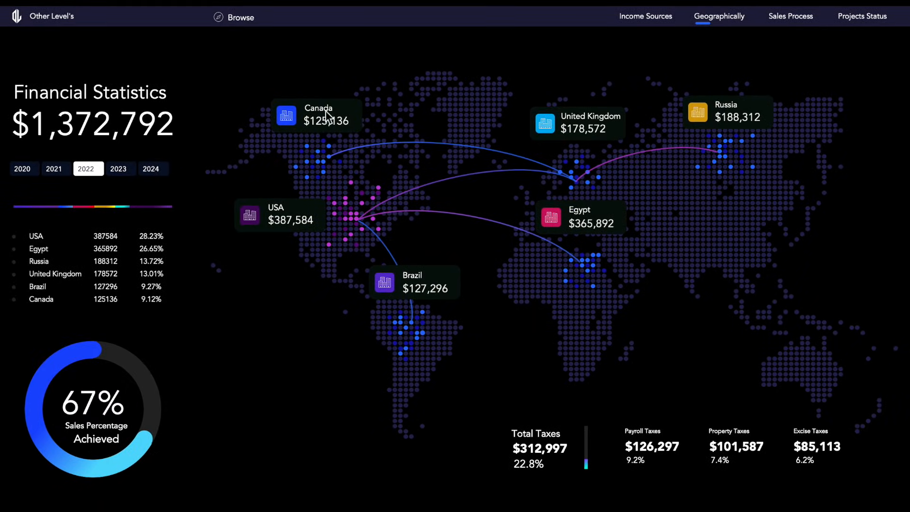
# Step: Compare the geographic financial statistics by switching the year filter repeatedly between 2021, 2022 and 2023
pyautogui.click(135, 164)
pyautogui.click(96, 169)
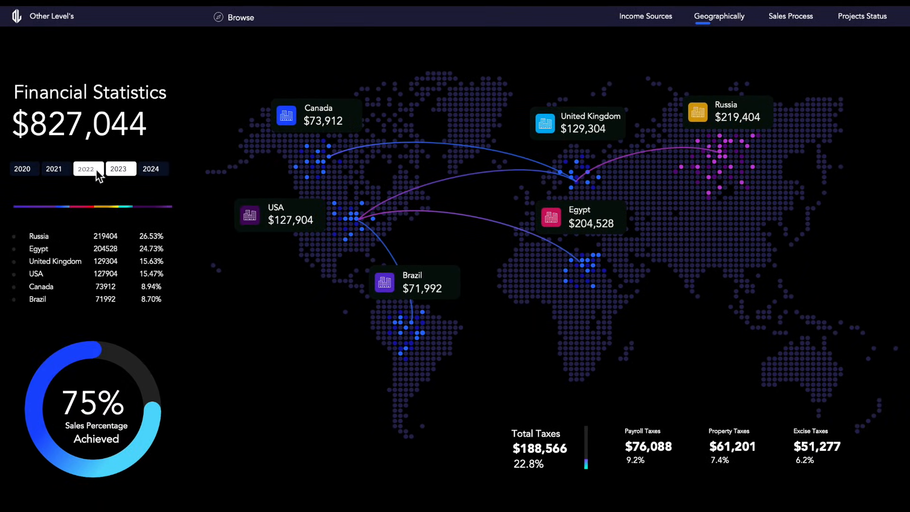
pyautogui.click(63, 172)
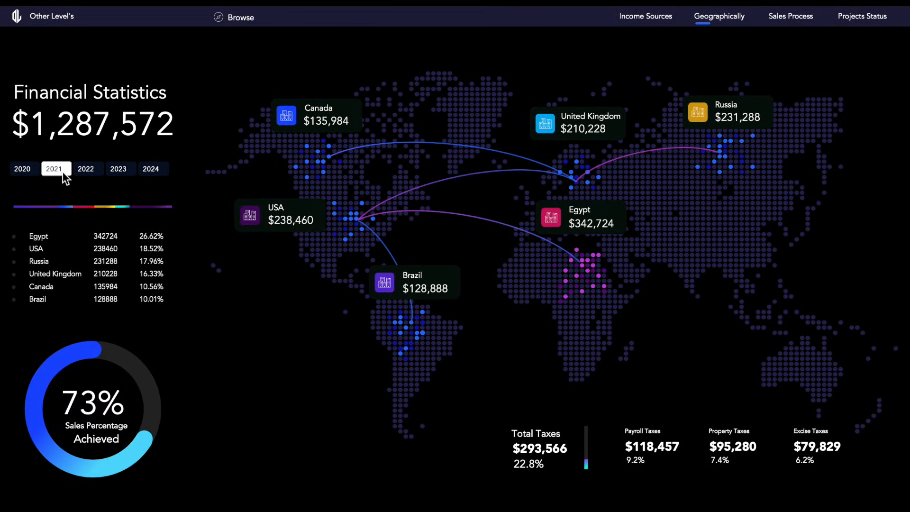
pyautogui.click(94, 169)
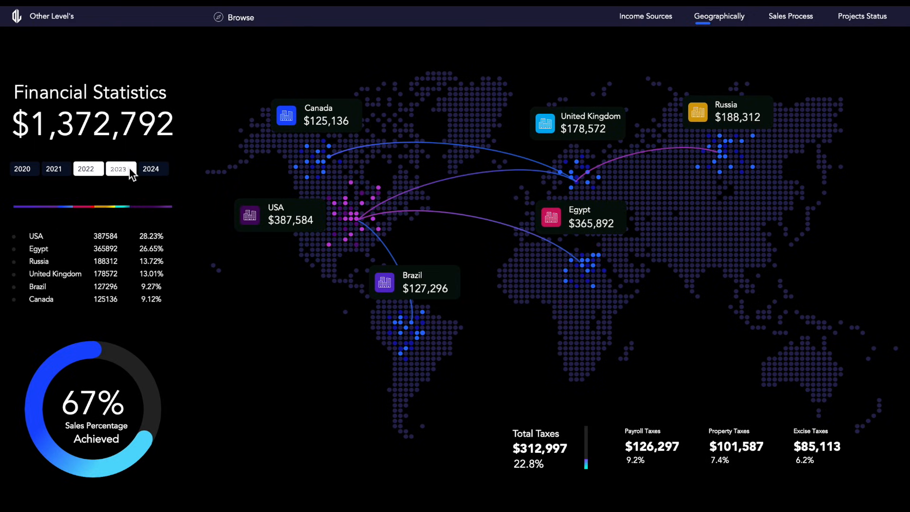
pyautogui.click(132, 169)
pyautogui.click(98, 172)
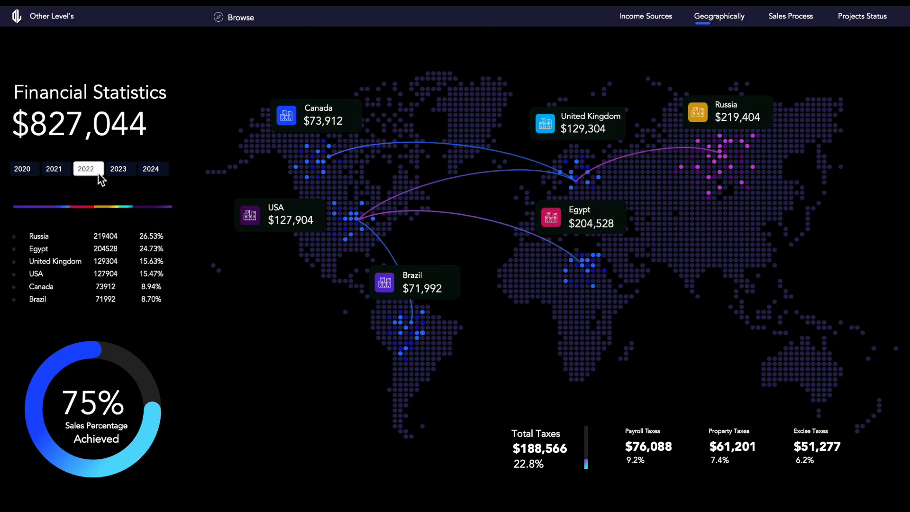
pyautogui.click(67, 170)
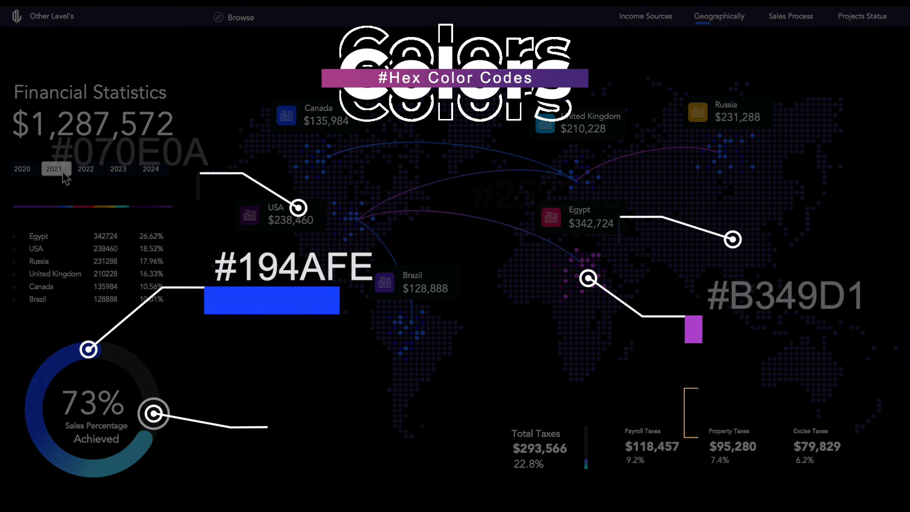
pyautogui.click(97, 171)
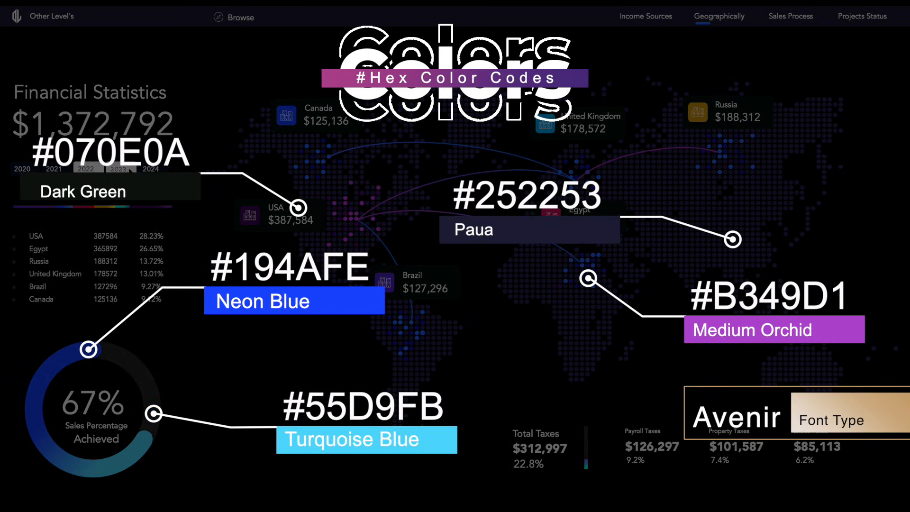
pyautogui.click(128, 170)
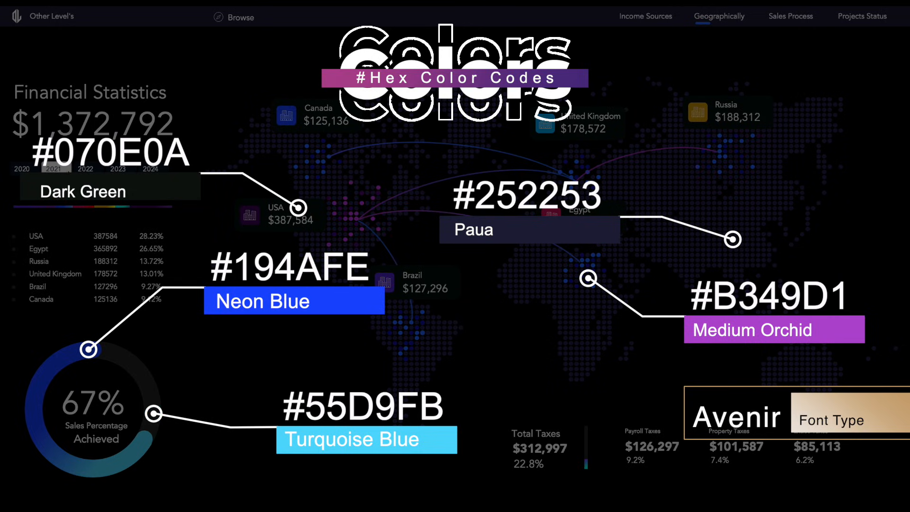
pyautogui.click(69, 171)
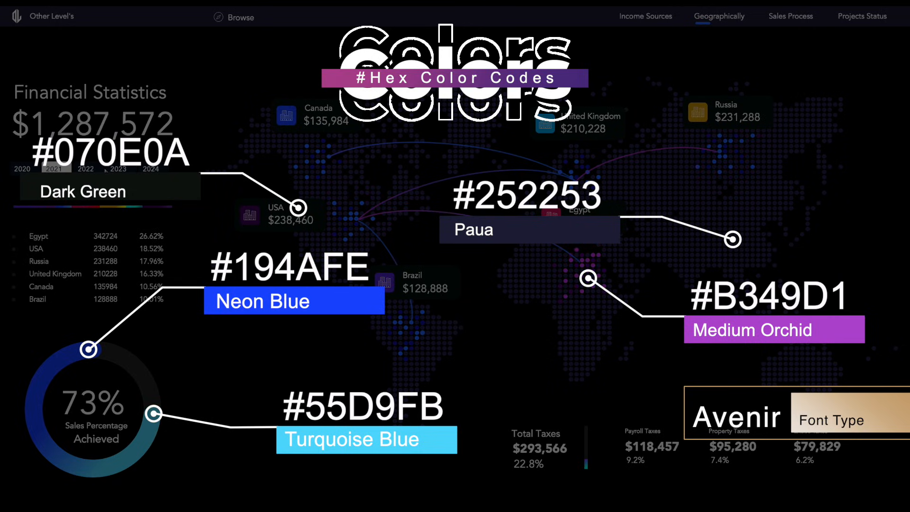
pyautogui.click(106, 169)
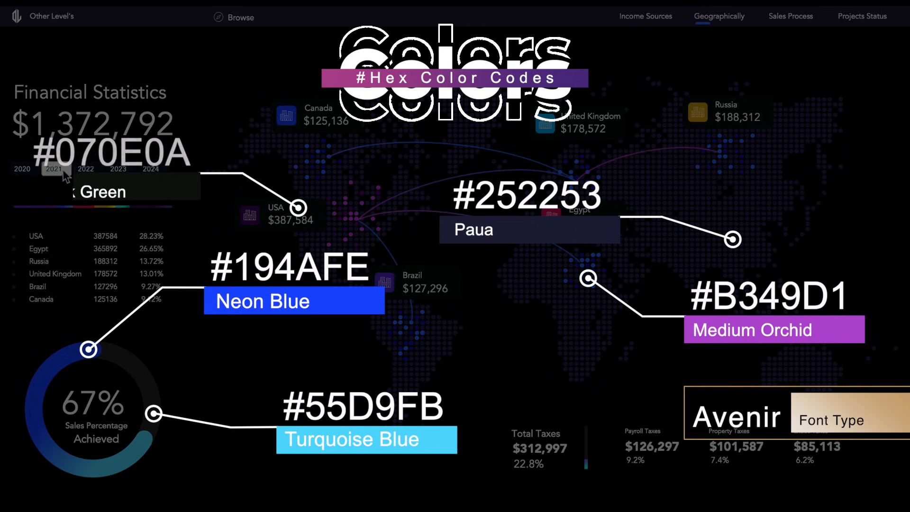
pyautogui.click(98, 169)
pyautogui.click(58, 170)
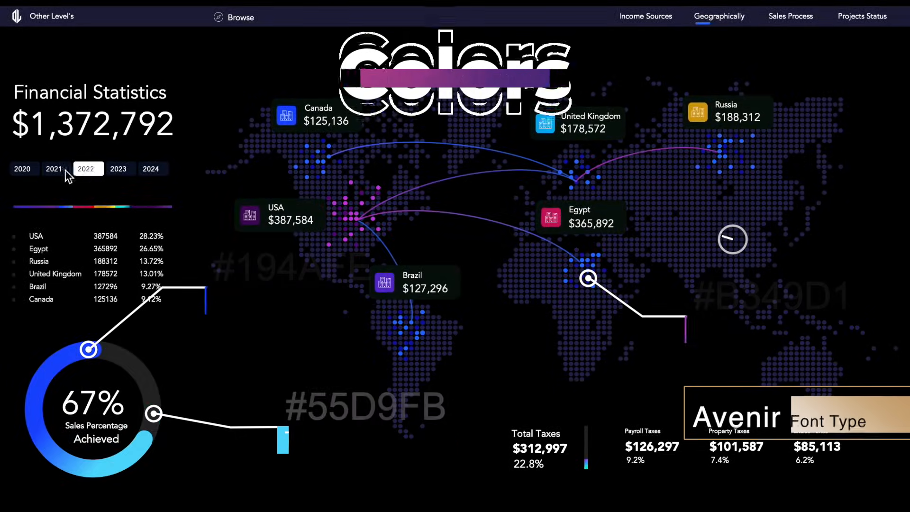
pyautogui.click(112, 167)
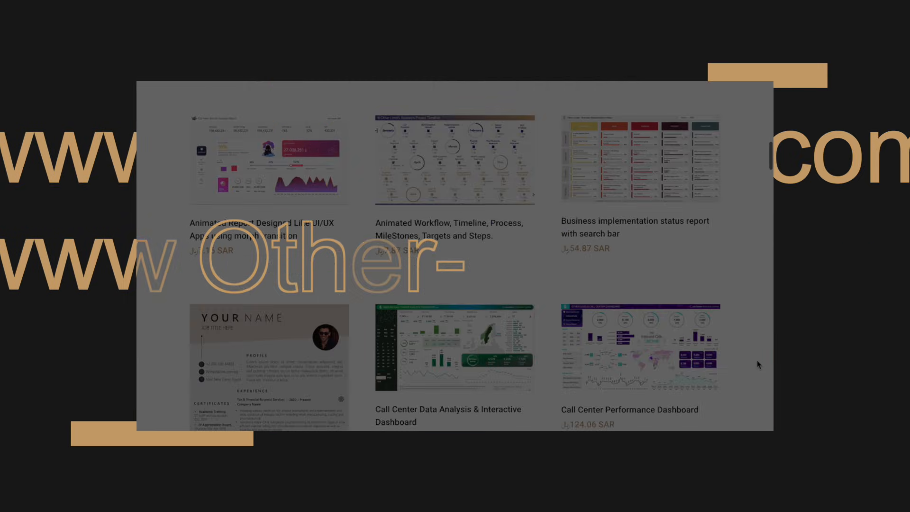
pyautogui.scroll(-20, 758, 364)
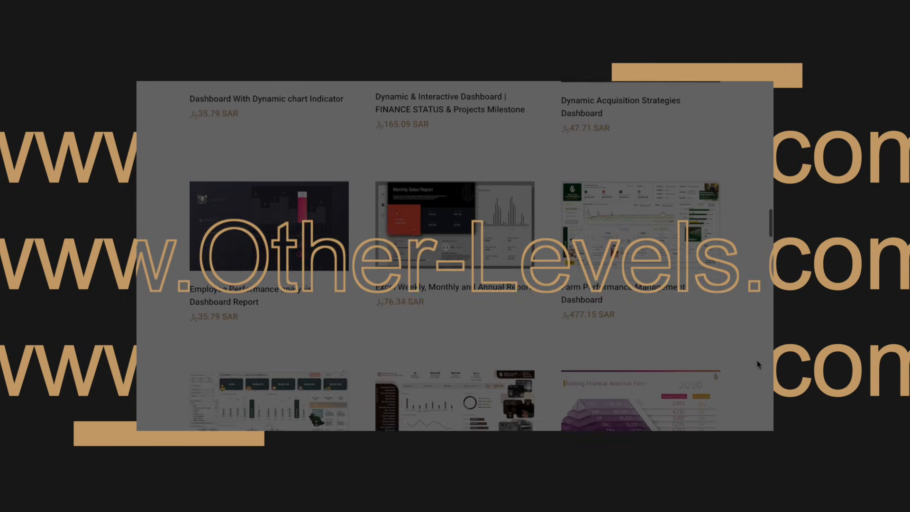
pyautogui.scroll(-5, 758, 364)
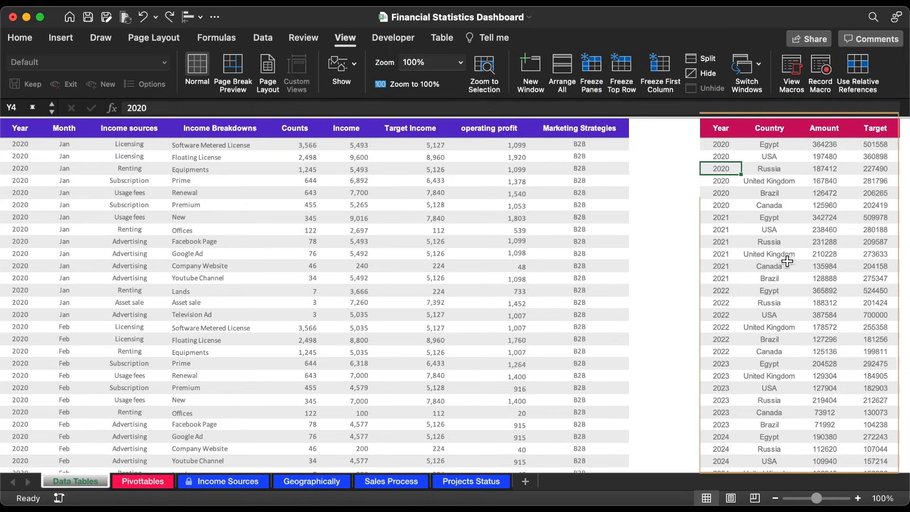
# Step: Create a PivotTable from the Map country table, placed in cell BB4 of the existing Pivottables sheet
pyautogui.click(774, 207)
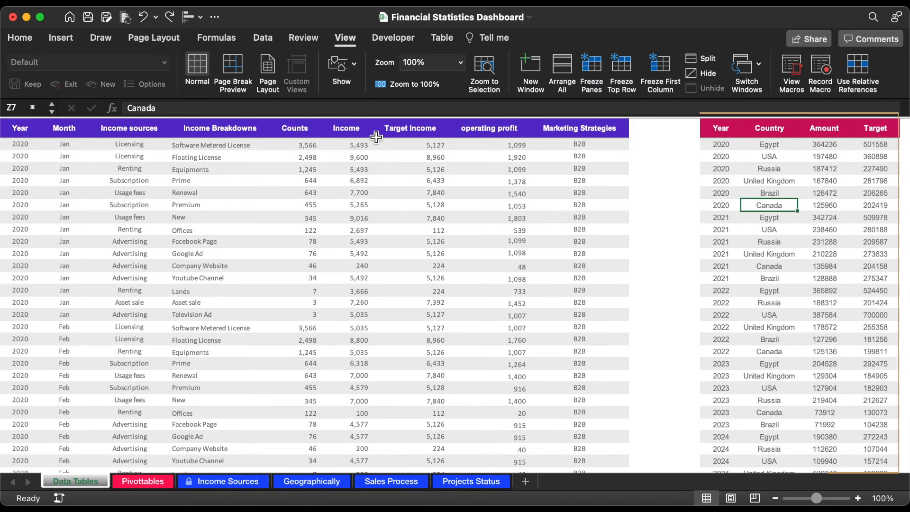
pyautogui.click(58, 39)
pyautogui.click(11, 73)
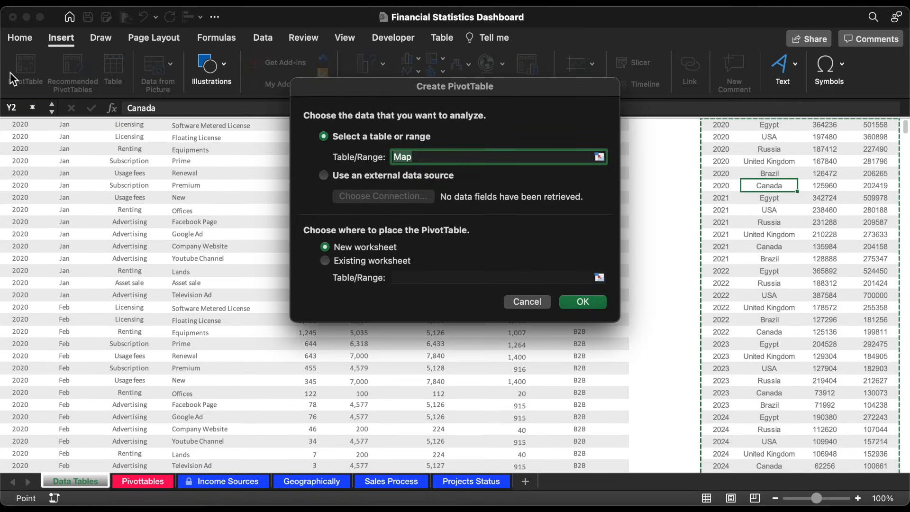
pyautogui.click(325, 260)
pyautogui.click(600, 277)
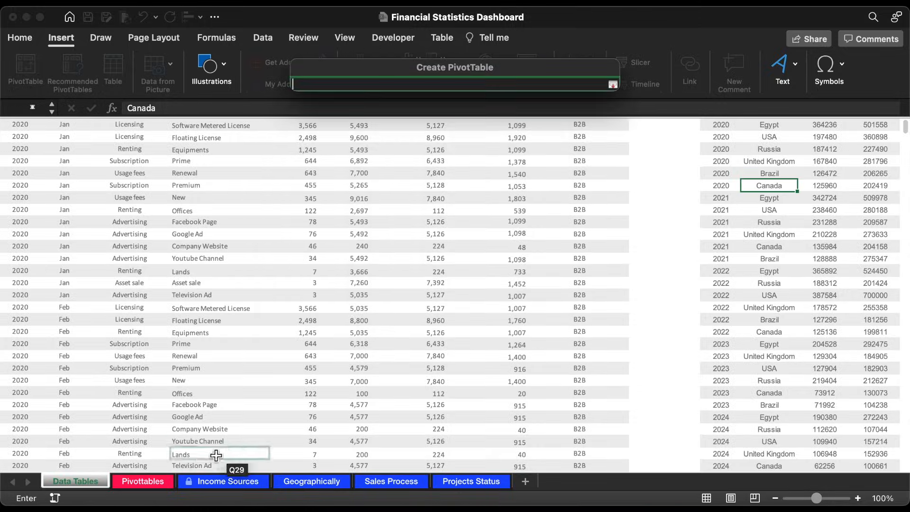
pyautogui.click(161, 481)
pyautogui.click(81, 172)
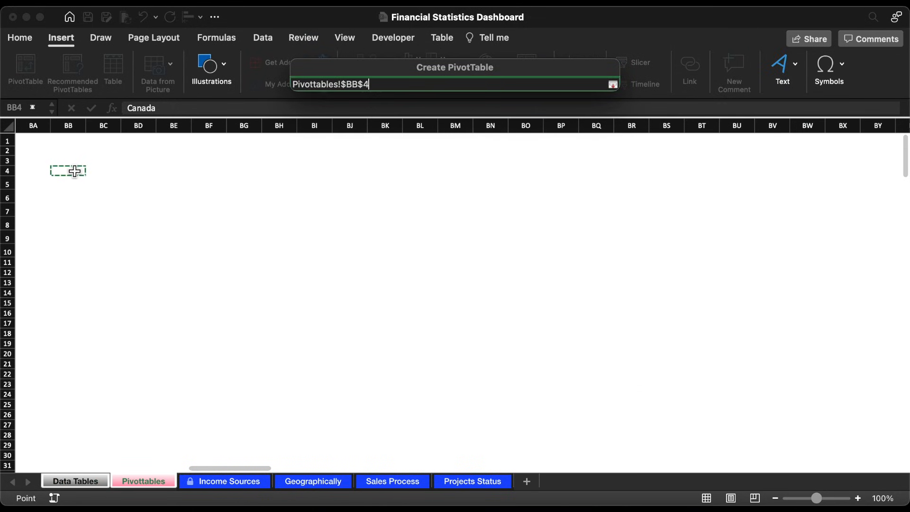
pyautogui.press('Return')
pyautogui.press('Return')
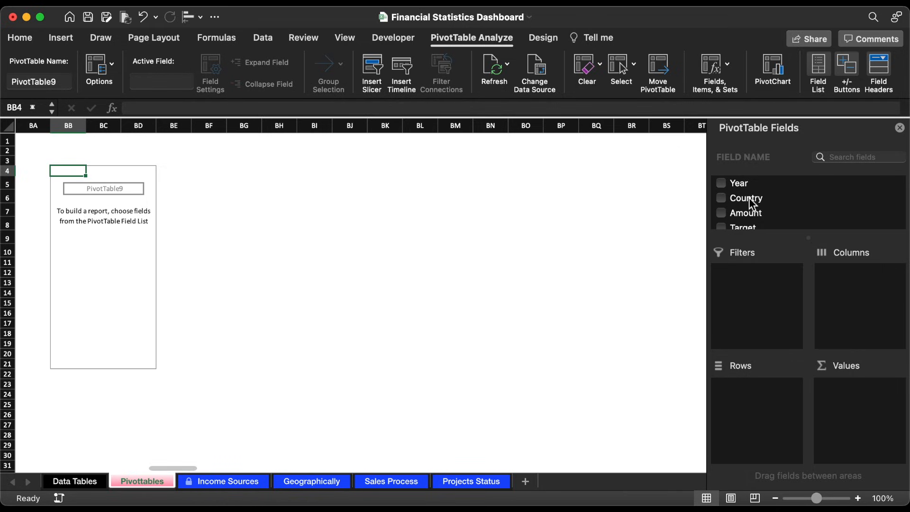
# Step: Lay out the new PivotTable with Country as rows and Amount added twice as values
pyautogui.moveTo(749, 198); pyautogui.dragTo(756, 408)
pyautogui.moveTo(749, 216); pyautogui.dragTo(861, 452)
pyautogui.moveTo(751, 218); pyautogui.dragTo(858, 448)
# Step: Show the second Amount value field as % of Column Total
pyautogui.click(896, 399)
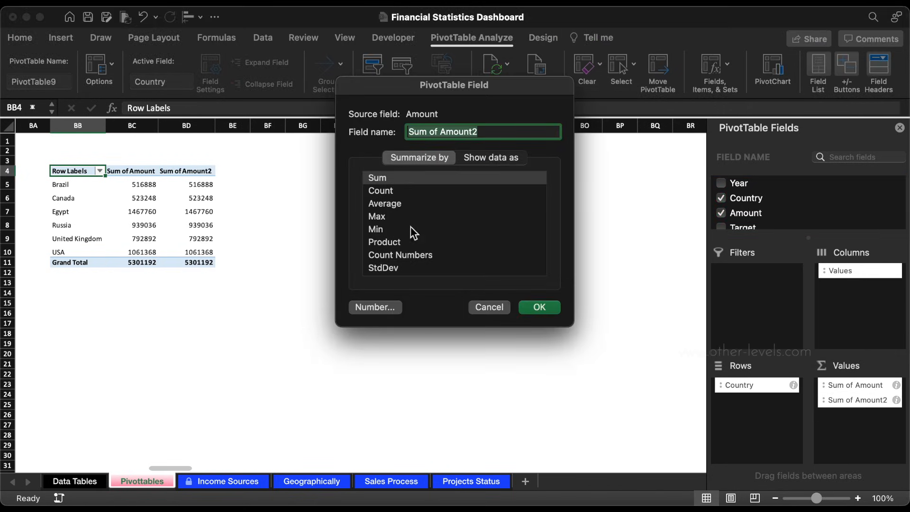
pyautogui.click(493, 154)
pyautogui.click(423, 189)
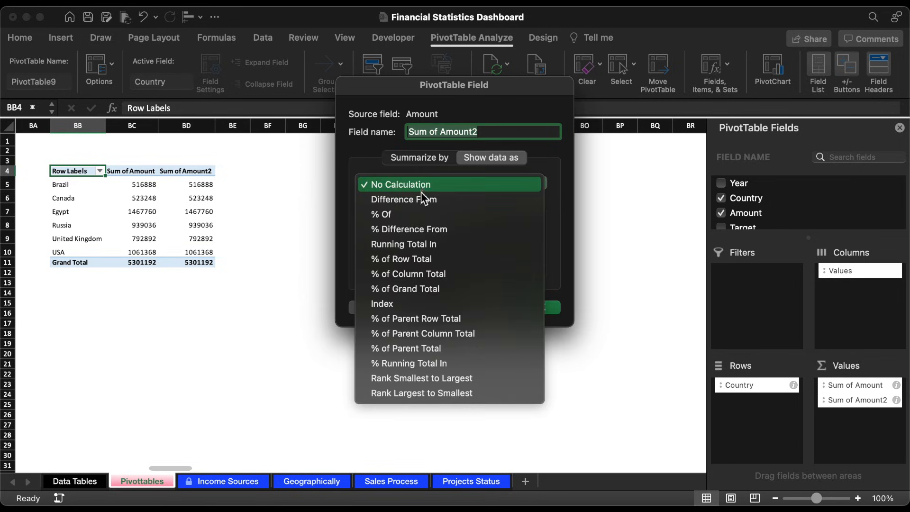
pyautogui.click(430, 275)
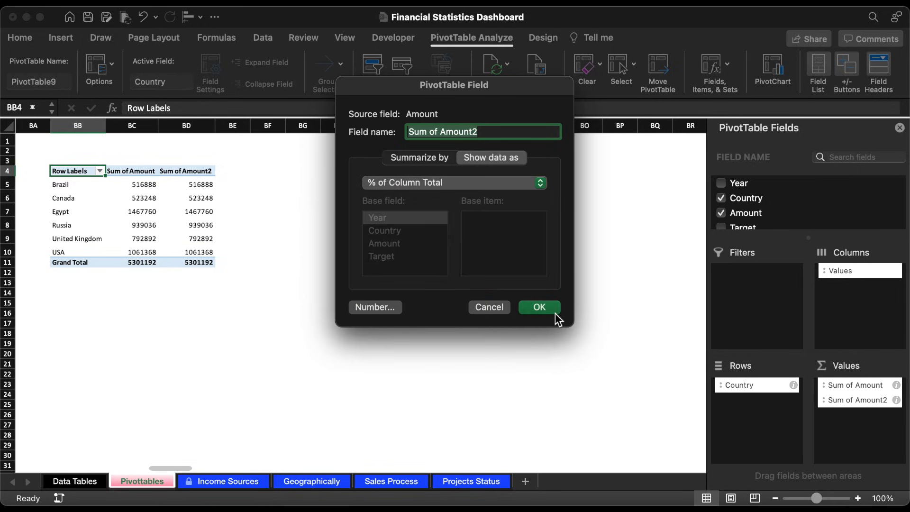
pyautogui.click(541, 308)
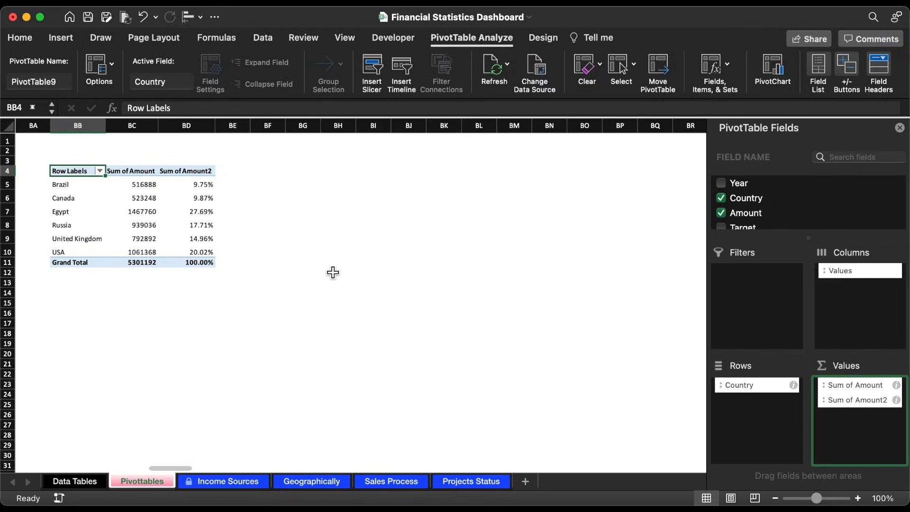
# Step: Apply a PivotTable style with a dark grey header row to the country PivotTable
pyautogui.click(543, 38)
pyautogui.click(514, 95)
pyautogui.click(373, 138)
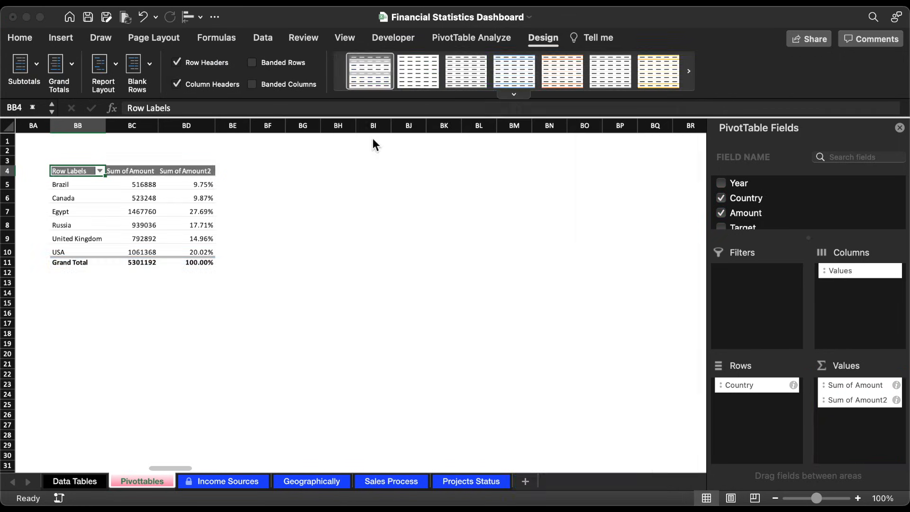
# Step: Enter the heading Geographically in cell BA1 and autofit column BA to it
pyautogui.click(35, 142)
pyautogui.click(132, 208)
pyautogui.click(37, 142)
pyautogui.write('Geographically')
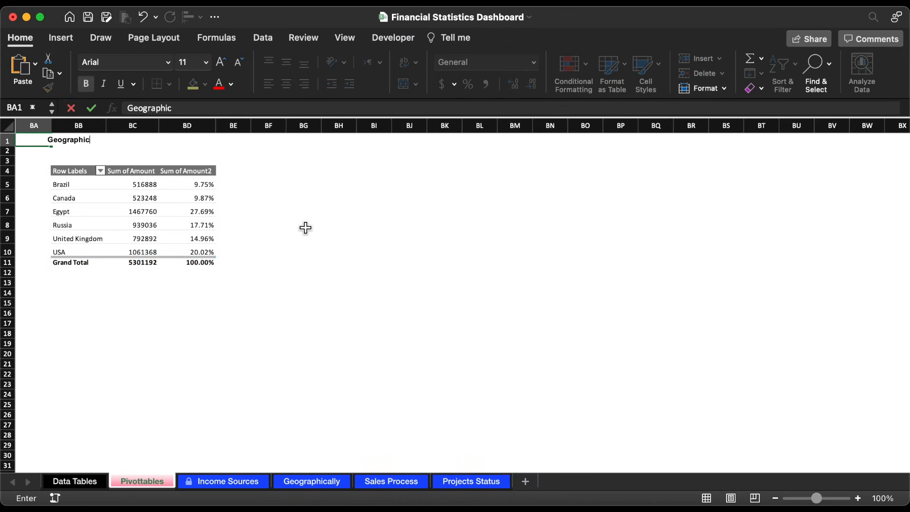
pyautogui.press('Return')
pyautogui.click(41, 143)
pyautogui.doubleClick(52, 126)
# Step: Format the Geographically heading in BA1 with the recent bright blue fill and a white font
pyautogui.click(207, 85)
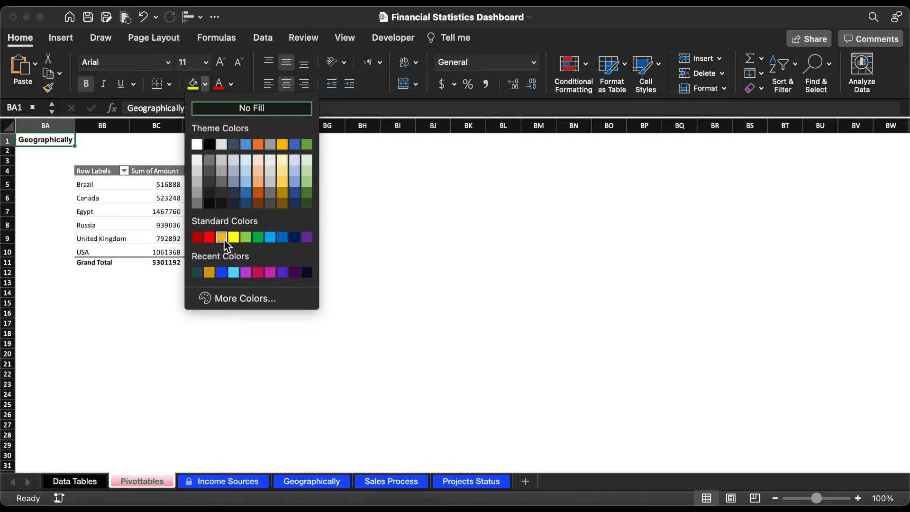
pyautogui.click(221, 273)
pyautogui.click(231, 85)
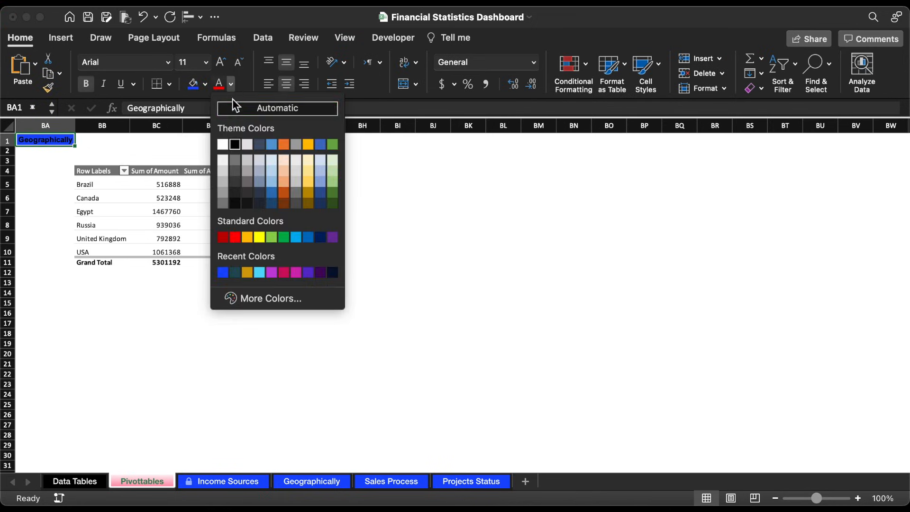
pyautogui.click(223, 144)
pyautogui.hscroll(-1, 260, 342)
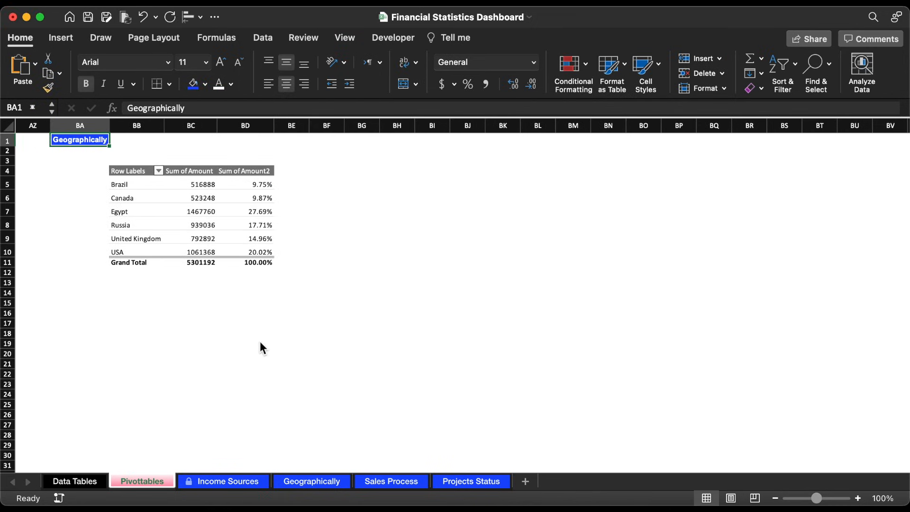
# Step: Insert a small text box near the left edge of the Geographically sheet, below the navigation bar
pyautogui.click(314, 483)
pyautogui.click(62, 38)
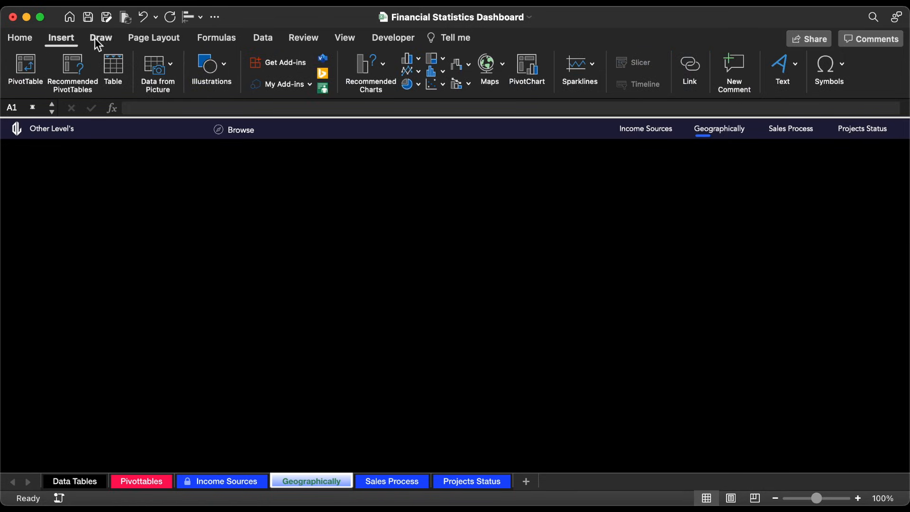
pyautogui.click(206, 64)
pyautogui.click(161, 108)
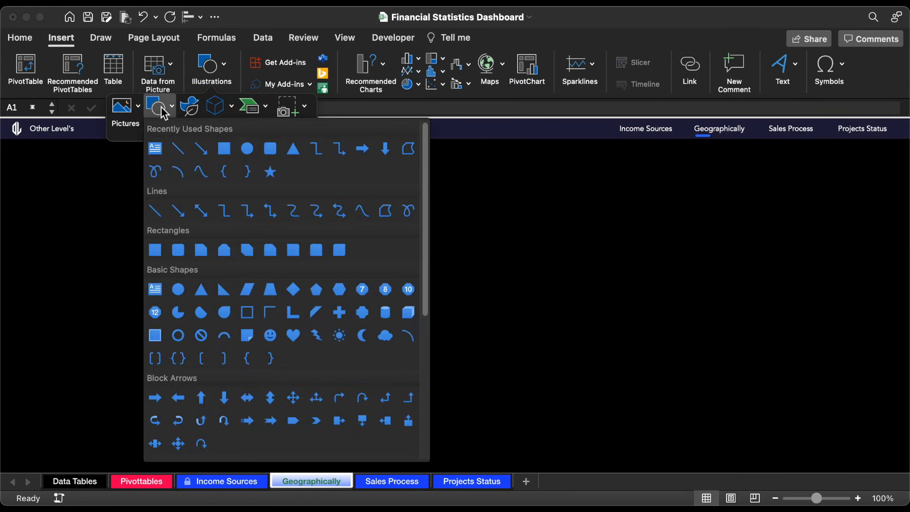
pyautogui.click(156, 148)
pyautogui.moveTo(63, 294); pyautogui.dragTo(83, 305)
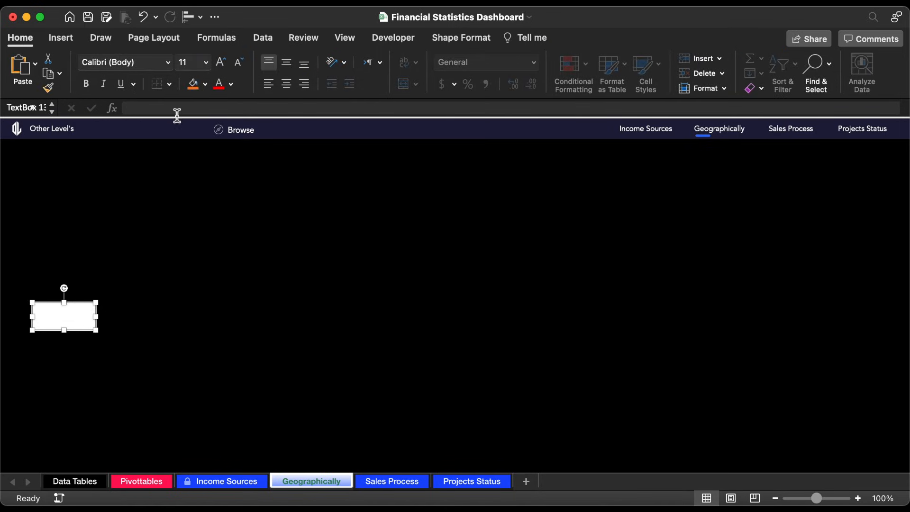
# Step: Link the new text box to the first country name with the formula =Pivottables!BB5
pyautogui.write('=')
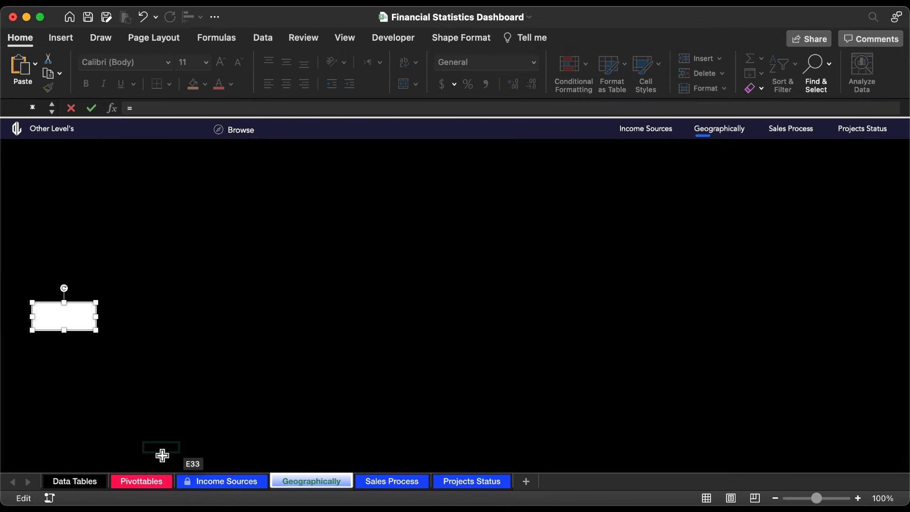
pyautogui.click(141, 481)
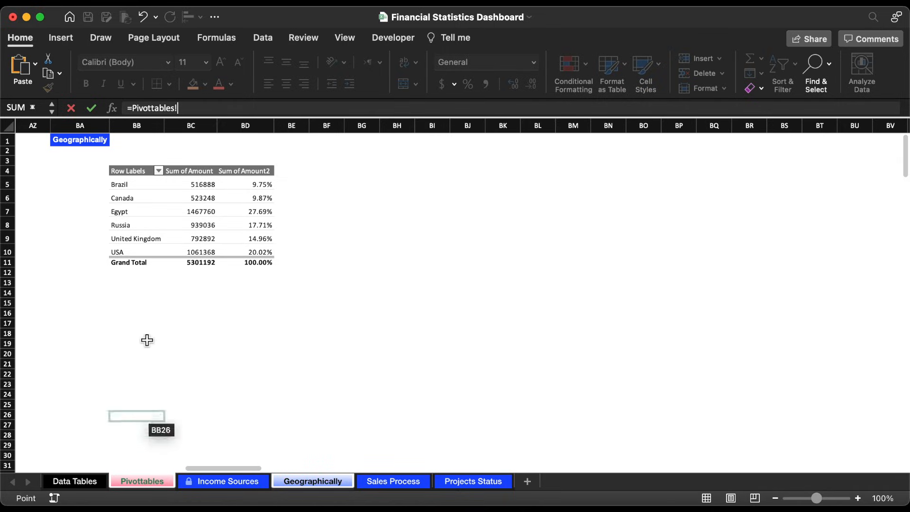
pyautogui.click(127, 185)
pyautogui.press('Return')
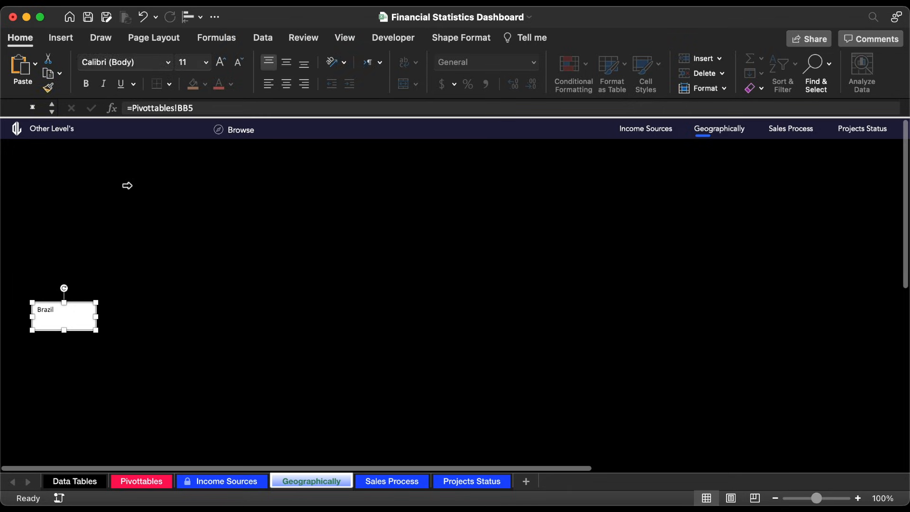
# Step: Align the Brazil text box's text vertically to the middle and format it in Avenir at size 10.5
pyautogui.click(287, 65)
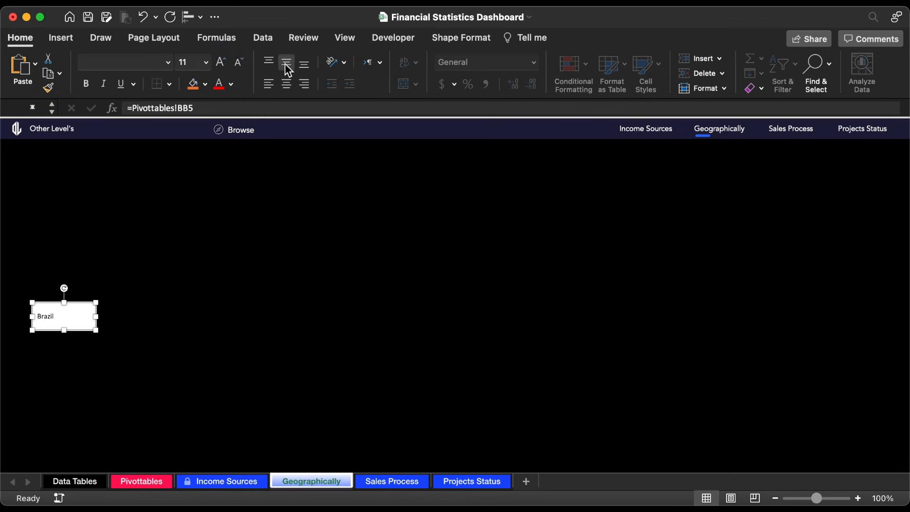
pyautogui.click(168, 63)
pyautogui.click(147, 180)
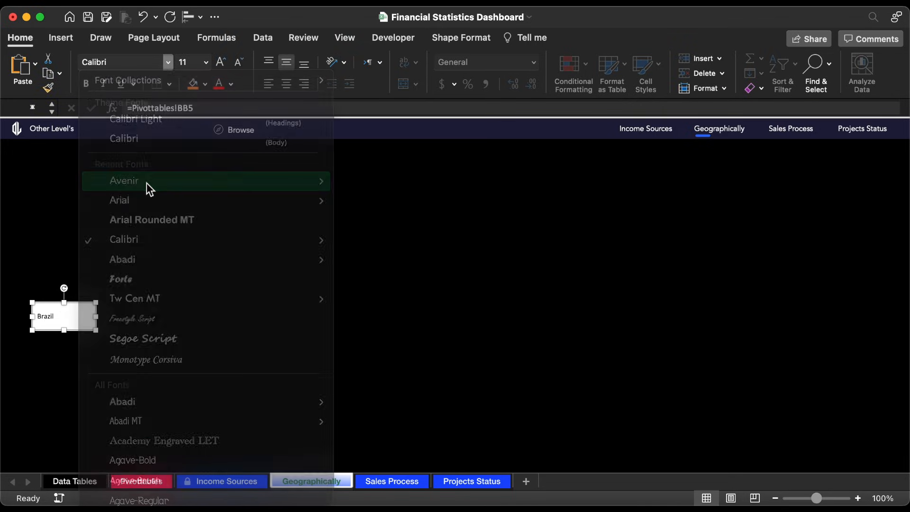
pyautogui.click(239, 63)
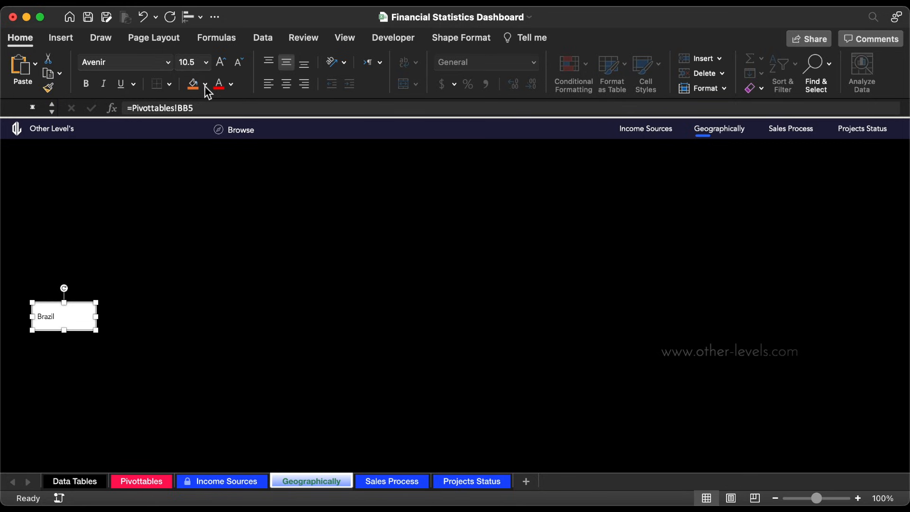
# Step: Remove the Brazil text box's fill and set its font colour to white
pyautogui.click(205, 85)
pyautogui.click(223, 123)
pyautogui.click(231, 85)
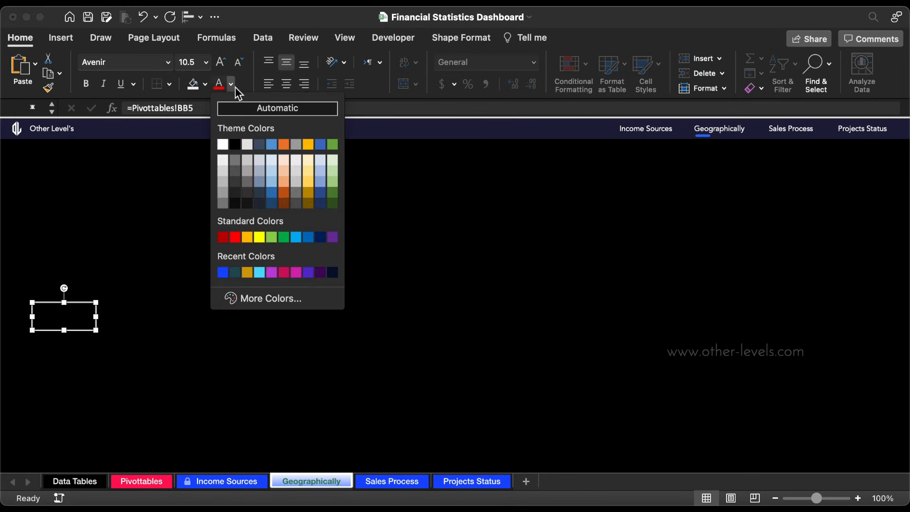
pyautogui.click(224, 142)
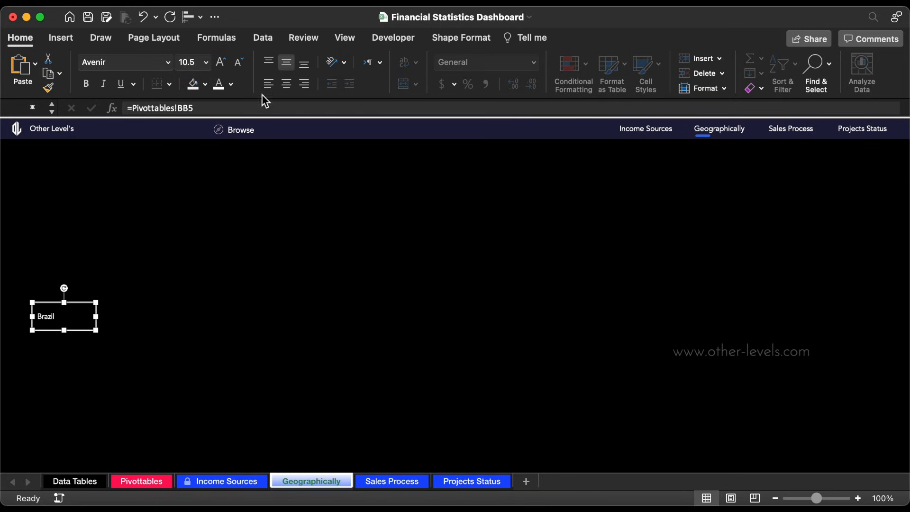
# Step: Remove the Brazil text box's outline and reduce its height to about 0.29"
pyautogui.click(461, 37)
pyautogui.click(278, 63)
pyautogui.click(284, 105)
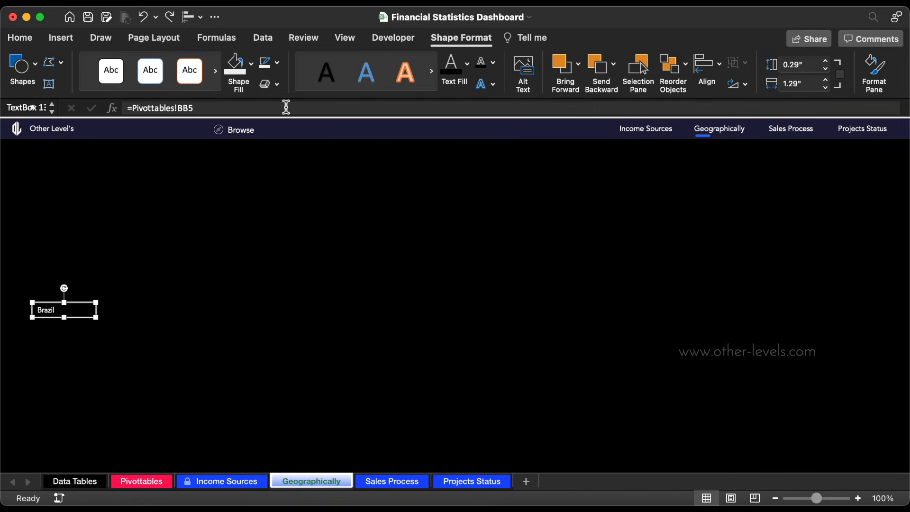
# Step: Duplicate the Brazil text box to its right and link the copy to the country's amount with =Pivottables!BC5
pyautogui.moveTo(81, 307); pyautogui.dragTo(144, 303)
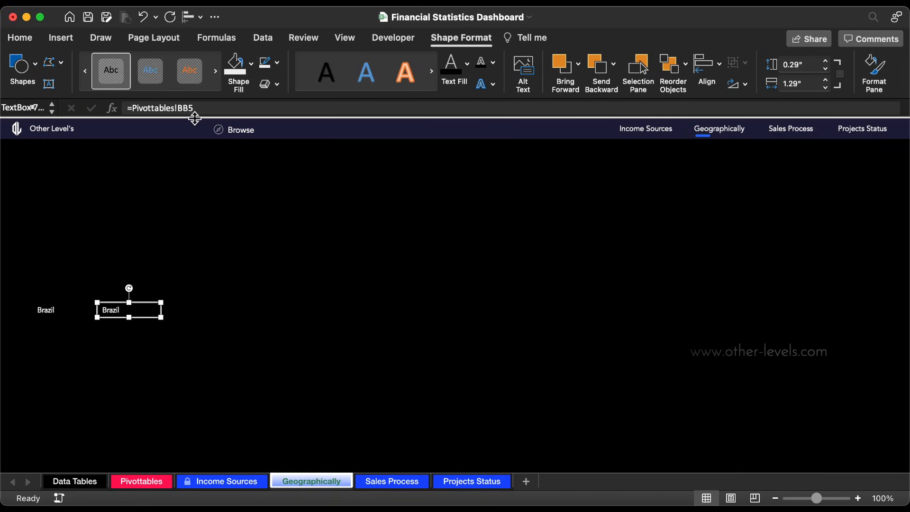
pyautogui.moveTo(206, 111); pyautogui.dragTo(72, 113)
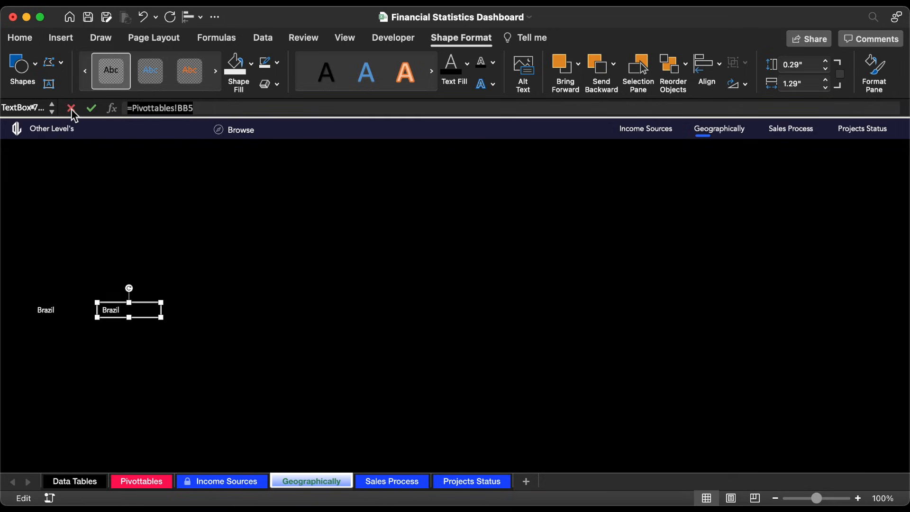
pyautogui.write('=')
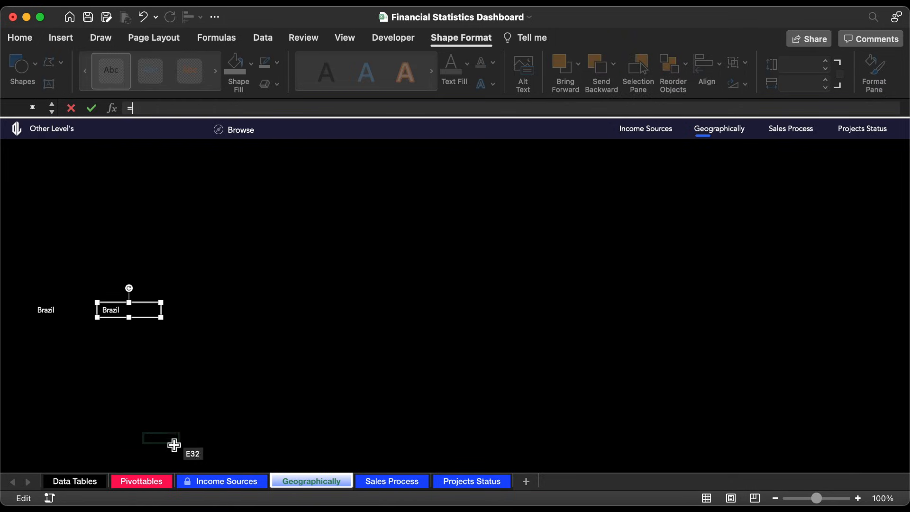
pyautogui.click(155, 480)
pyautogui.click(208, 185)
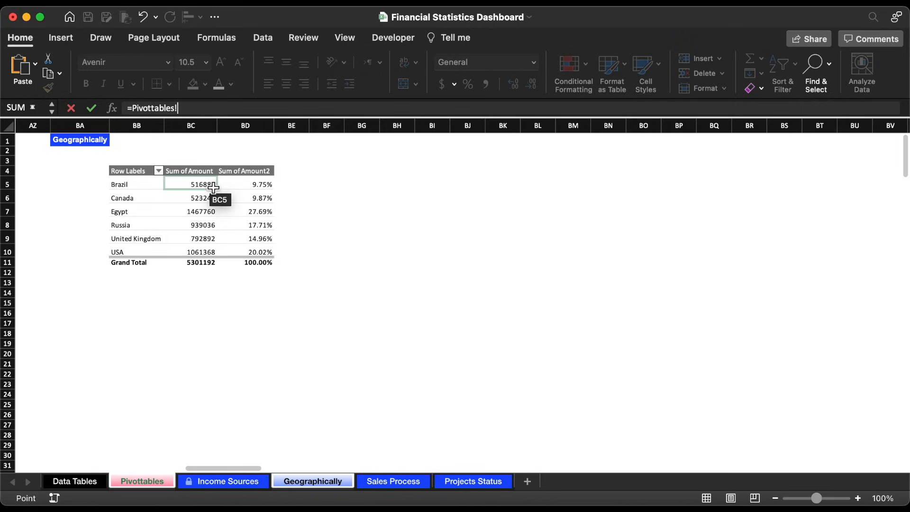
pyautogui.press('Return')
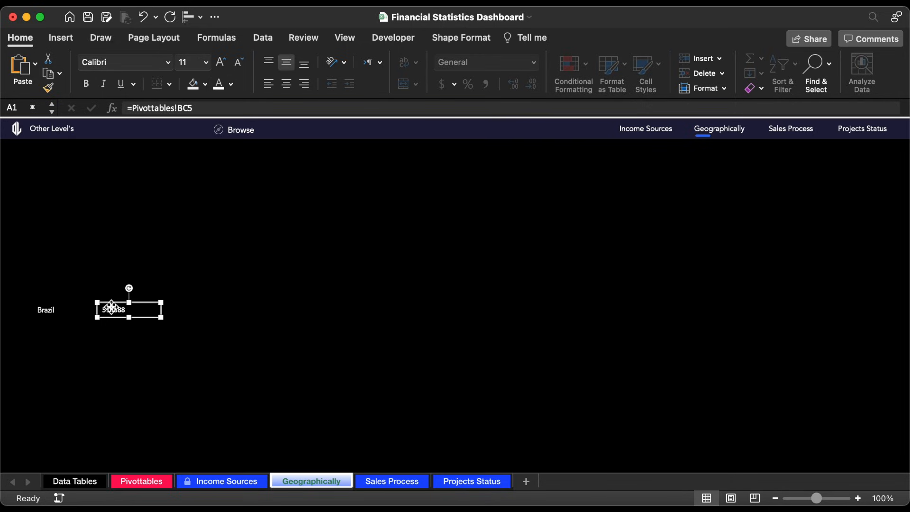
# Step: Duplicate the amount text box to its right and link the copy to the percentage with =Pivottables!BD5
pyautogui.moveTo(111, 309); pyautogui.dragTo(180, 313)
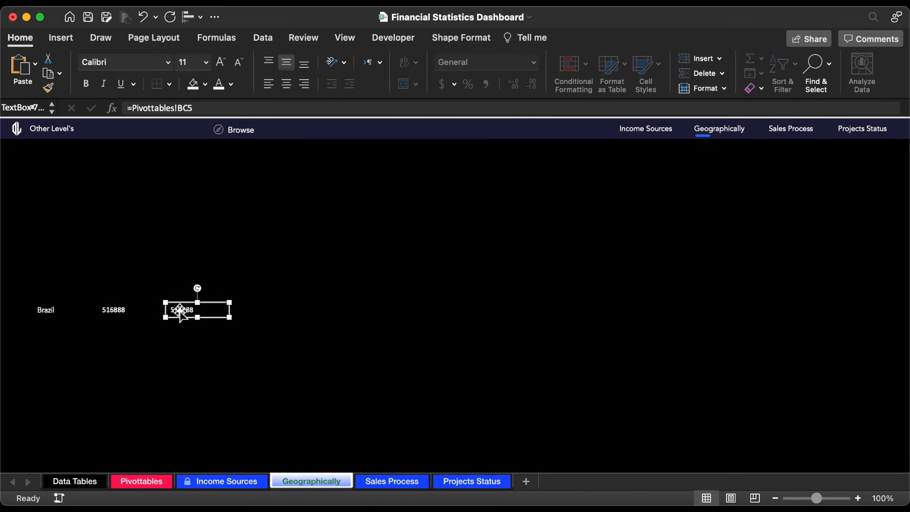
pyautogui.click(189, 109)
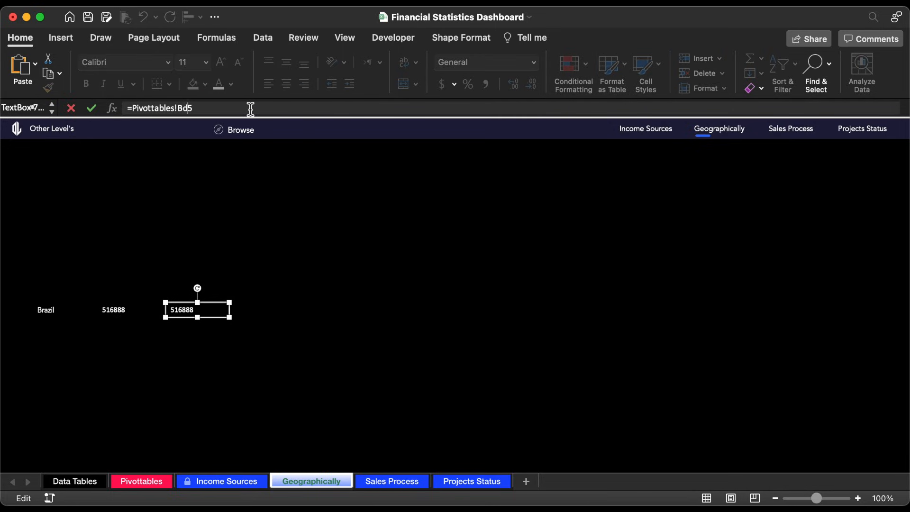
pyautogui.write('d')
pyautogui.press('Return')
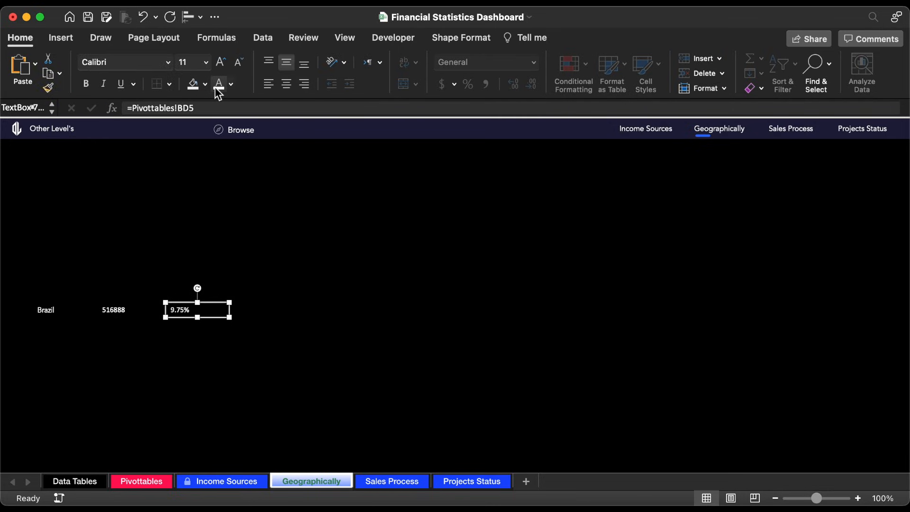
# Step: Centre the text in the amount and percentage boxes and move both closer to the country name
pyautogui.keyDown('shift'); pyautogui.click(124, 315); pyautogui.keyUp('shift')
pyautogui.moveTo(141, 309)
pyautogui.mouseDown()
pyautogui.moveTo(118, 307)
pyautogui.moveTo(138, 305)
pyautogui.mouseUp()
pyautogui.click(163, 307)
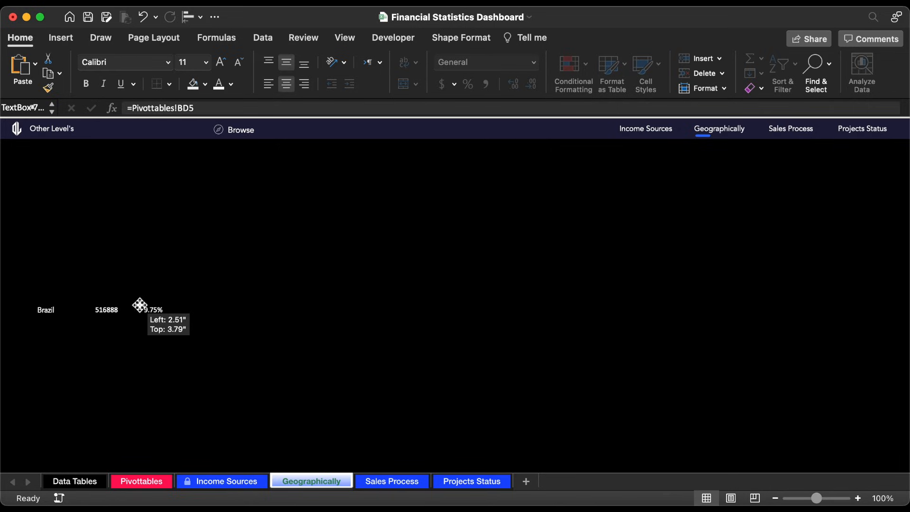
# Step: Copy the Brazil text box's formatting to the amount and percentage boxes, keeping their text centred
pyautogui.click(53, 311)
pyautogui.click(48, 88)
pyautogui.click(112, 314)
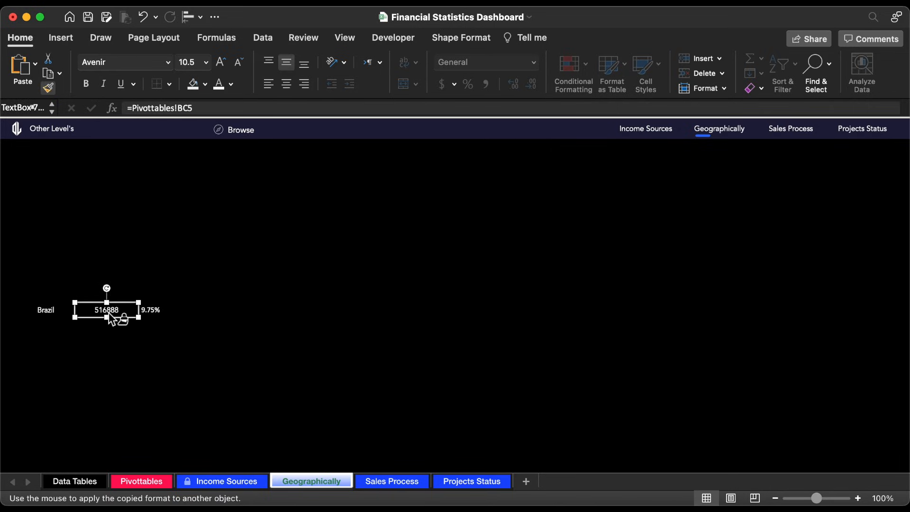
pyautogui.click(173, 314)
pyautogui.keyDown('shift'); pyautogui.click(112, 314); pyautogui.keyUp('shift')
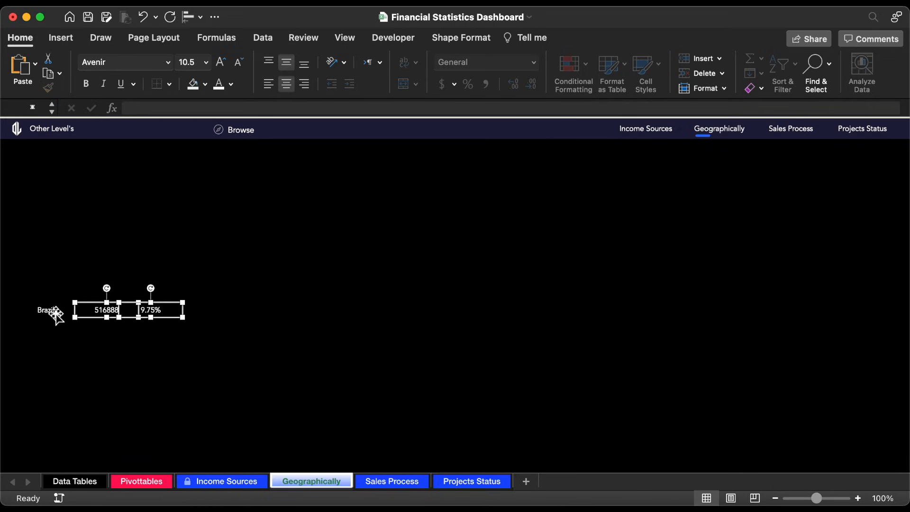
# Step: Group the country, amount and percentage text boxes into one row
pyautogui.keyDown('shift'); pyautogui.click(54, 311); pyautogui.keyUp('shift')
pyautogui.rightClick(54, 312)
pyautogui.moveTo(95, 322)
pyautogui.click(209, 323)
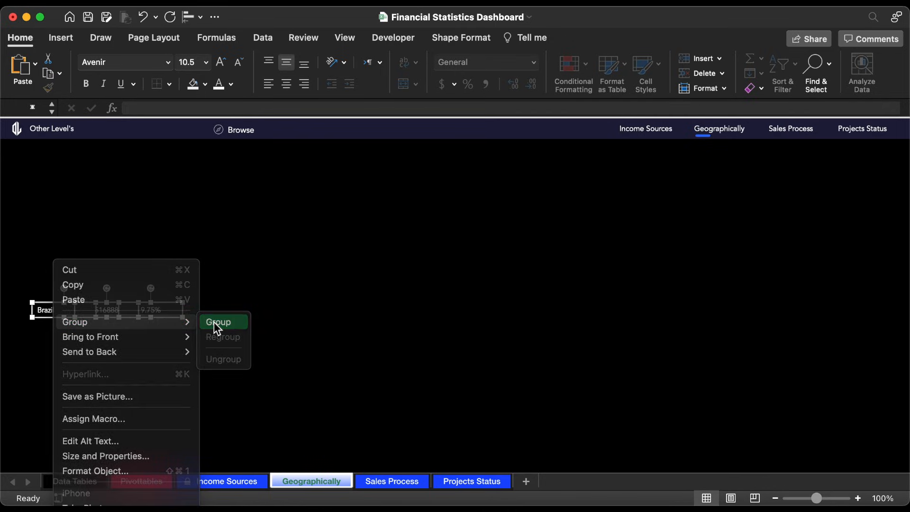
# Step: Duplicate the grouped row downward to build a stack of six evenly spaced rows
pyautogui.moveTo(141, 303)
pyautogui.mouseDown()
pyautogui.moveTo(148, 301)
pyautogui.moveTo(143, 310)
pyautogui.mouseUp()
pyautogui.press('super+d')
pyautogui.press('super+d')
pyautogui.press('super+d')
pyautogui.press('super+d')
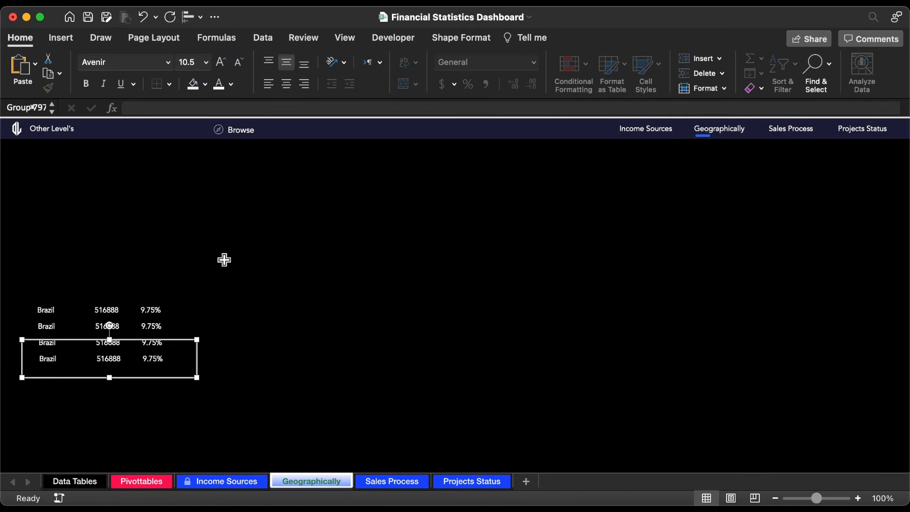
# Step: Select all six row groups and align them with one another using Align Center
pyautogui.keyDown('shift'); pyautogui.click(152, 376); pyautogui.keyUp('shift')
pyautogui.keyDown('shift'); pyautogui.click(152, 361); pyautogui.keyUp('shift')
pyautogui.keyDown('shift'); pyautogui.click(152, 344); pyautogui.keyUp('shift')
pyautogui.keyDown('shift'); pyautogui.click(153, 328); pyautogui.keyUp('shift')
pyautogui.keyDown('shift'); pyautogui.click(153, 313); pyautogui.keyUp('shift')
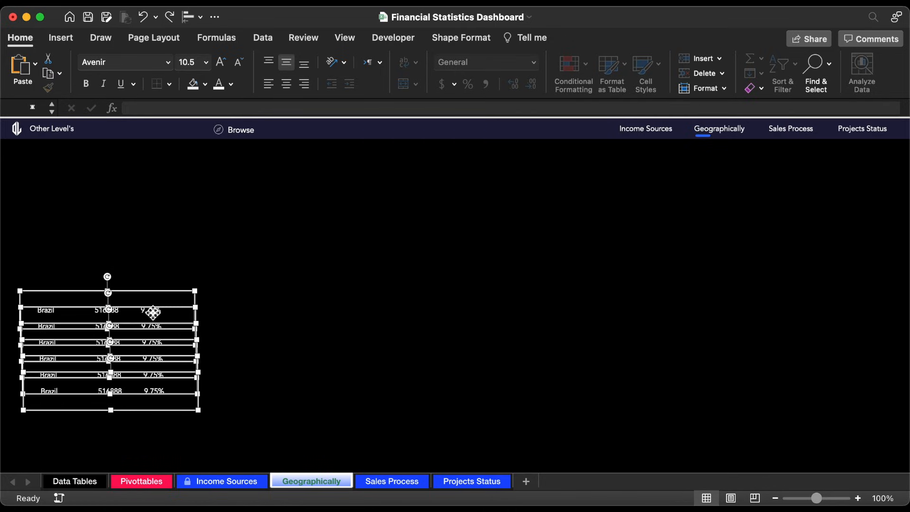
pyautogui.click(185, 19)
pyautogui.click(230, 65)
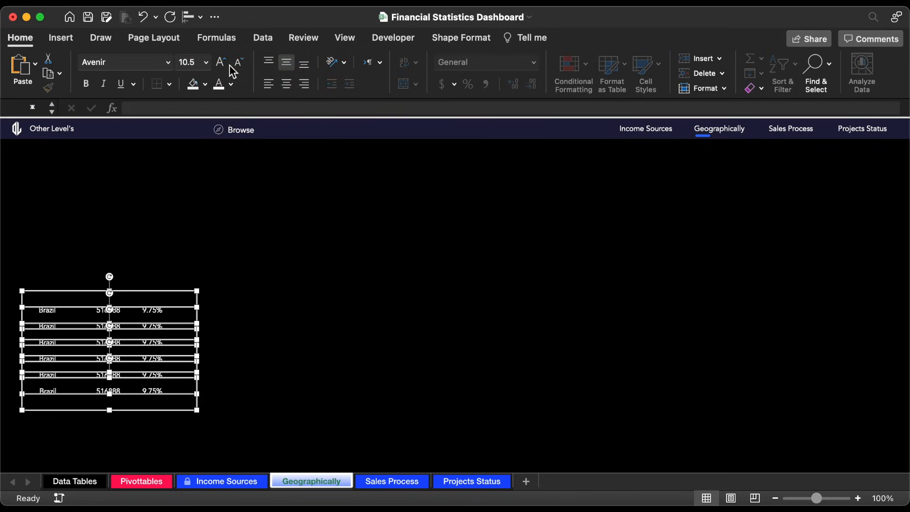
# Step: Group the six aligned rows into a single object
pyautogui.rightClick(142, 306)
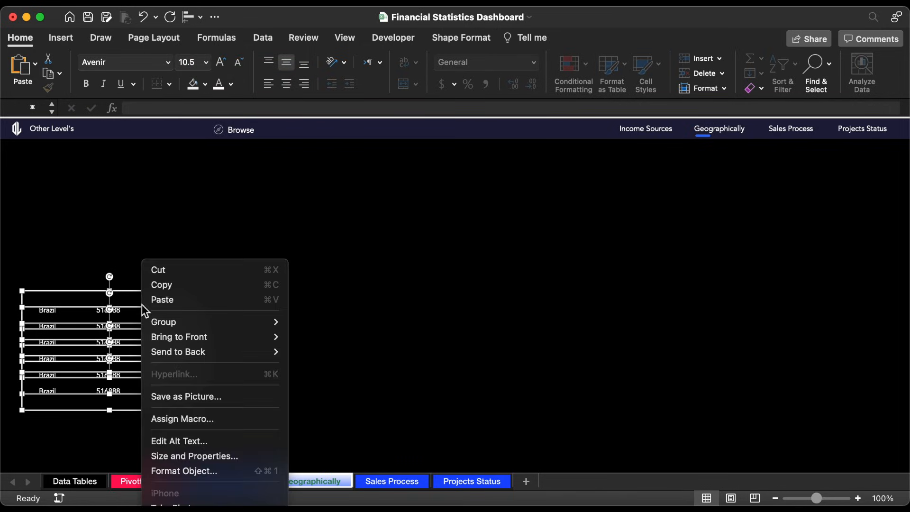
pyautogui.moveTo(176, 323)
pyautogui.click(302, 328)
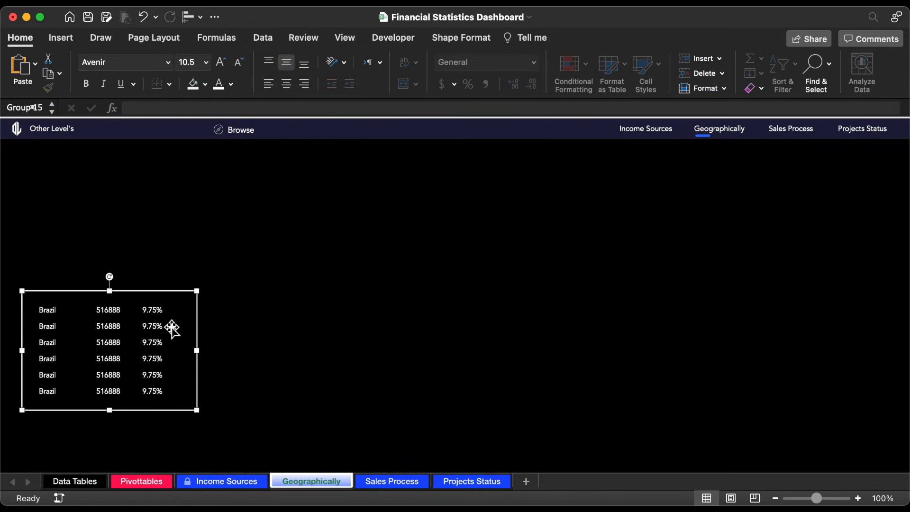
# Step: Try to link the second row's country text box with =Pivottables!BB6, and undo the change
pyautogui.click(50, 327)
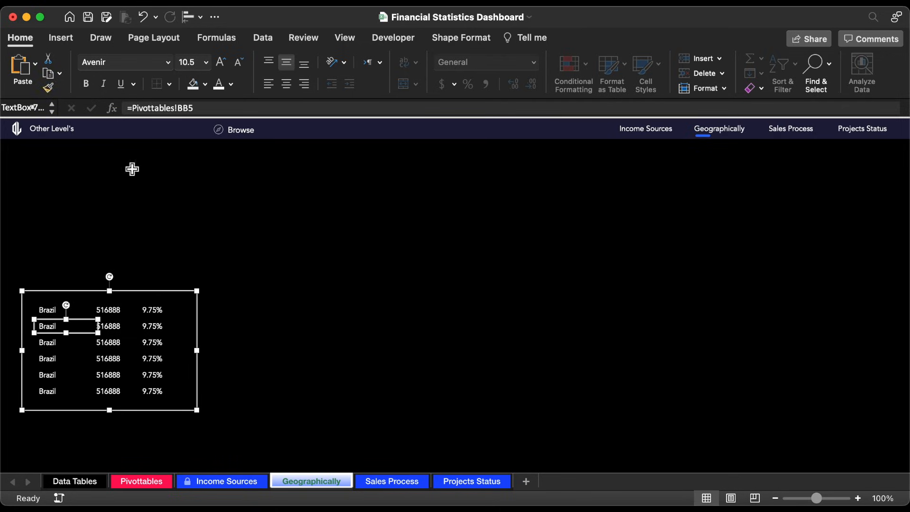
pyautogui.click(212, 108)
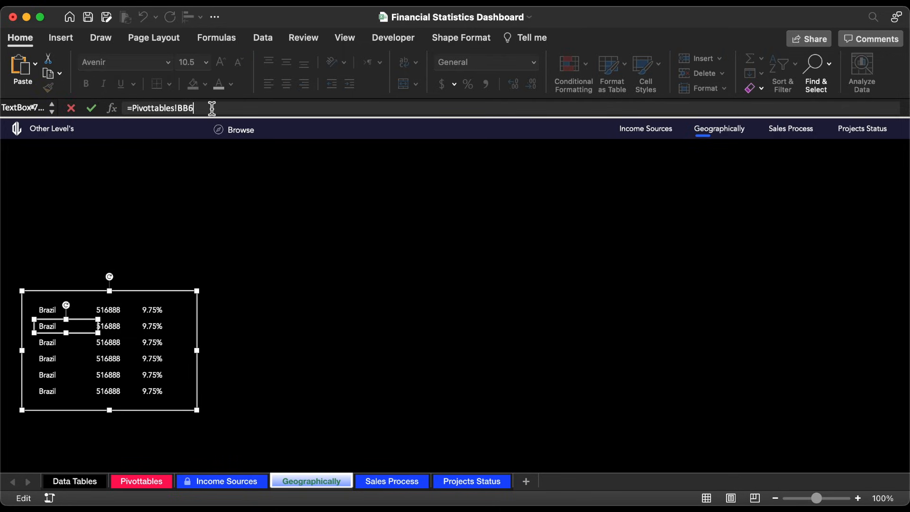
pyautogui.press('Return')
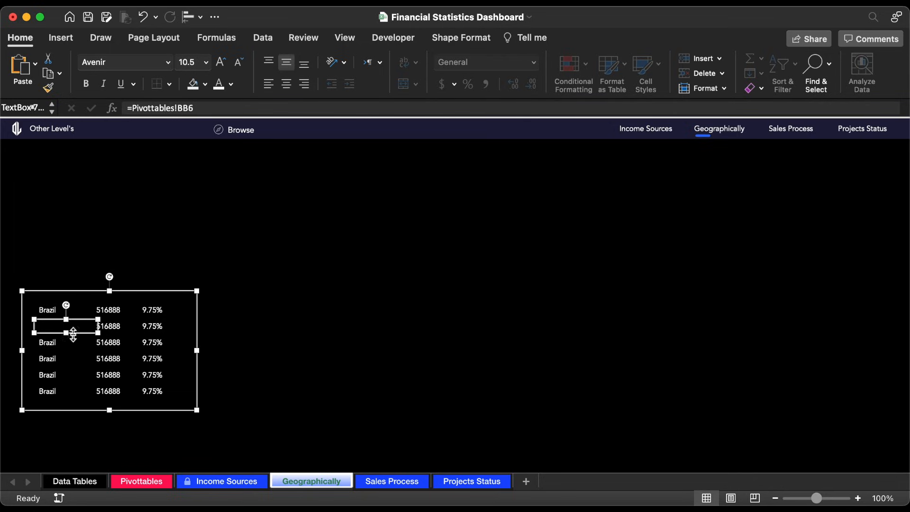
pyautogui.click(144, 18)
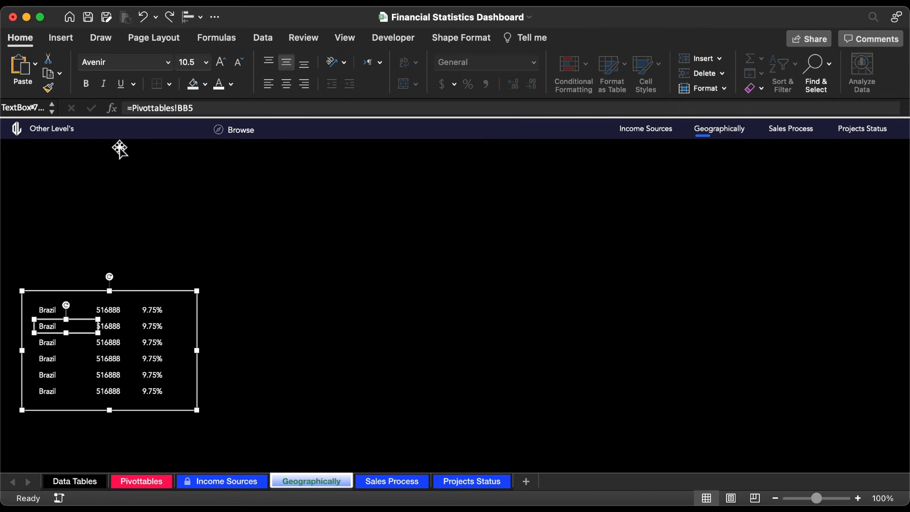
# Step: Format the country PivotTable's cells BB5:BD10 on the Pivottables sheet with a white font and black fill
pyautogui.click(150, 482)
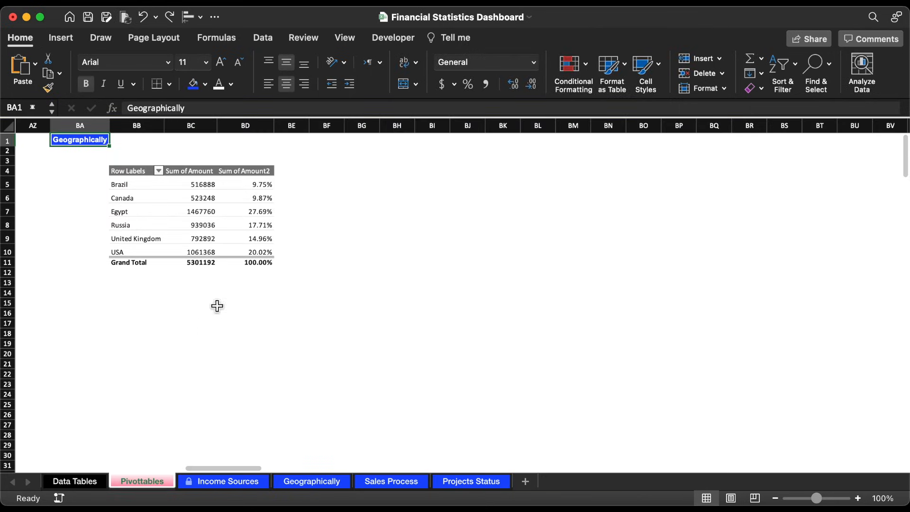
pyautogui.moveTo(127, 184); pyautogui.dragTo(245, 254)
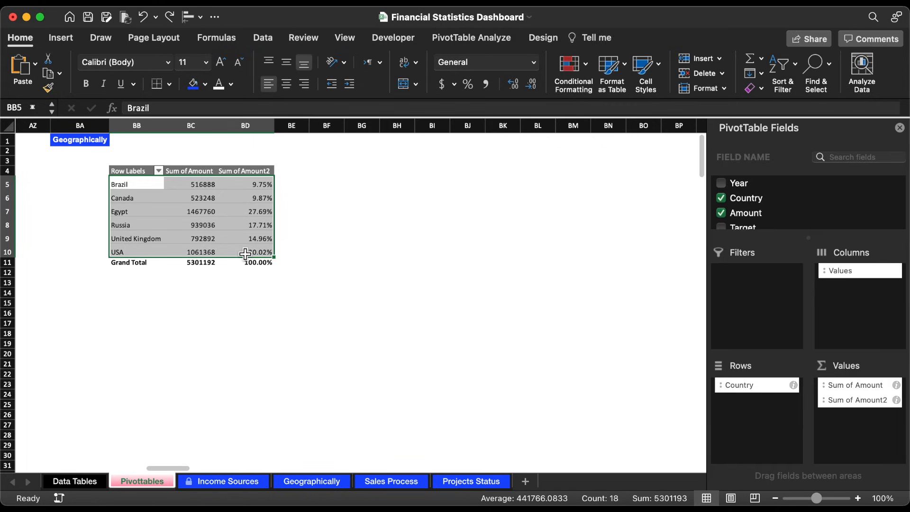
pyautogui.click(219, 85)
pyautogui.click(205, 85)
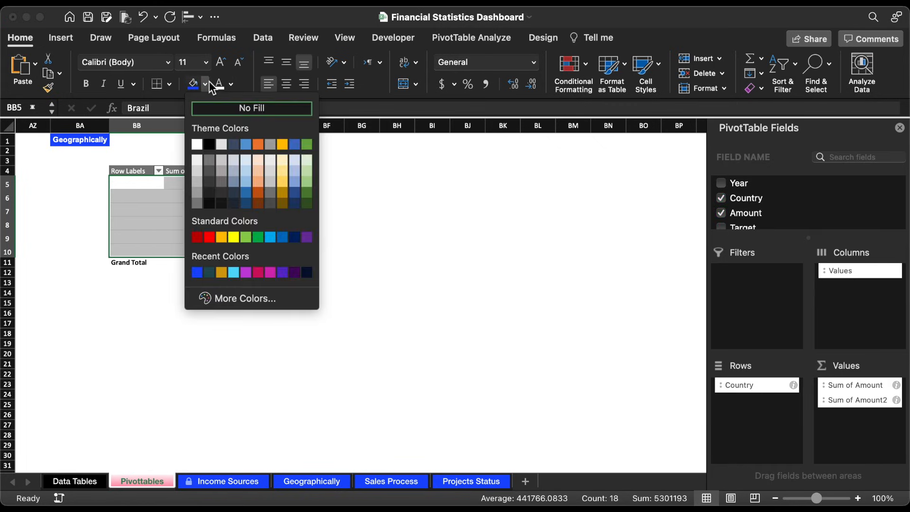
pyautogui.click(210, 145)
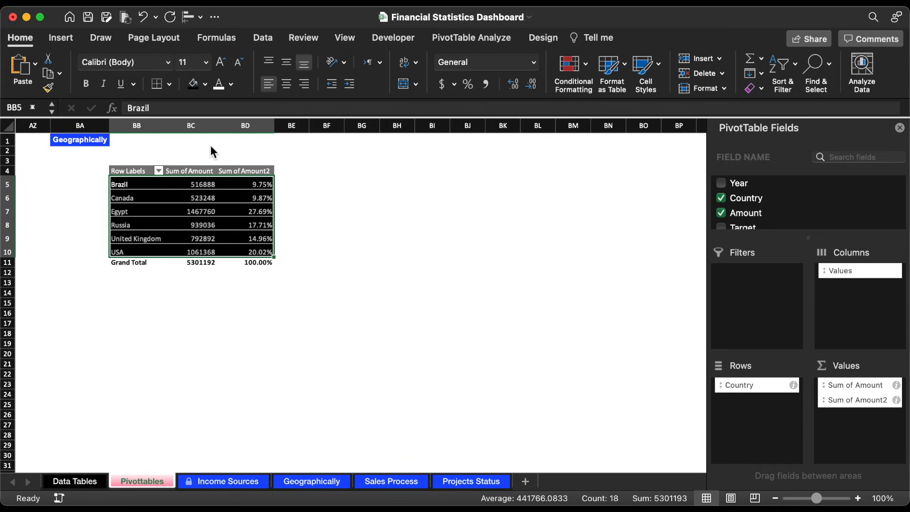
# Step: Set the font of PivotTable cells BB5:BD10 to Avenir at size 10.5
pyautogui.click(239, 63)
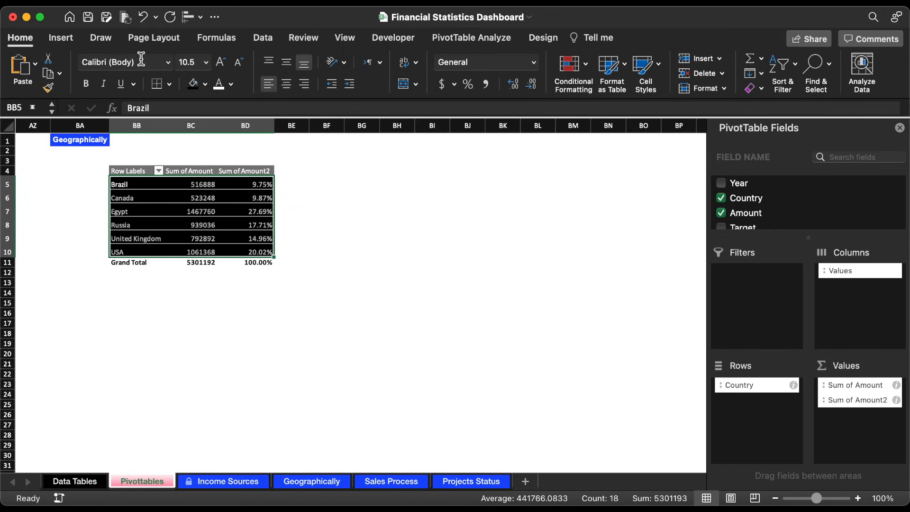
pyautogui.click(168, 63)
pyautogui.click(137, 185)
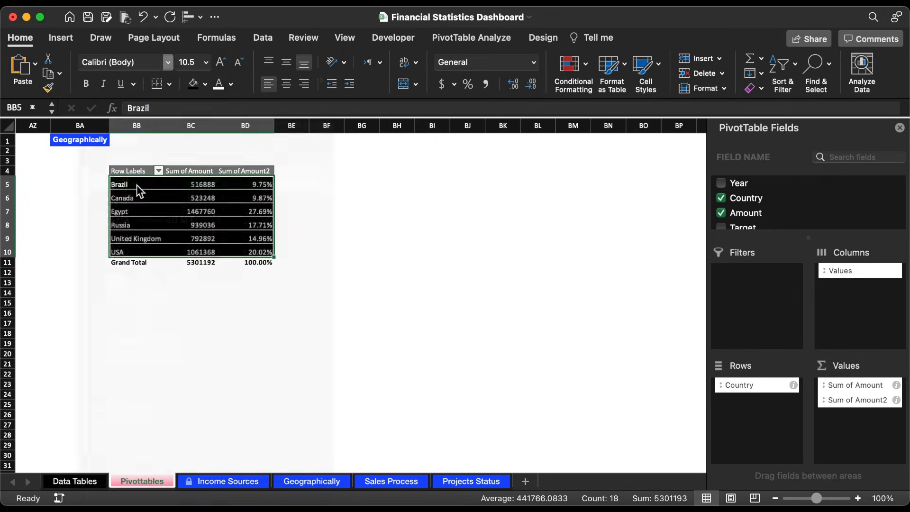
pyautogui.click(312, 223)
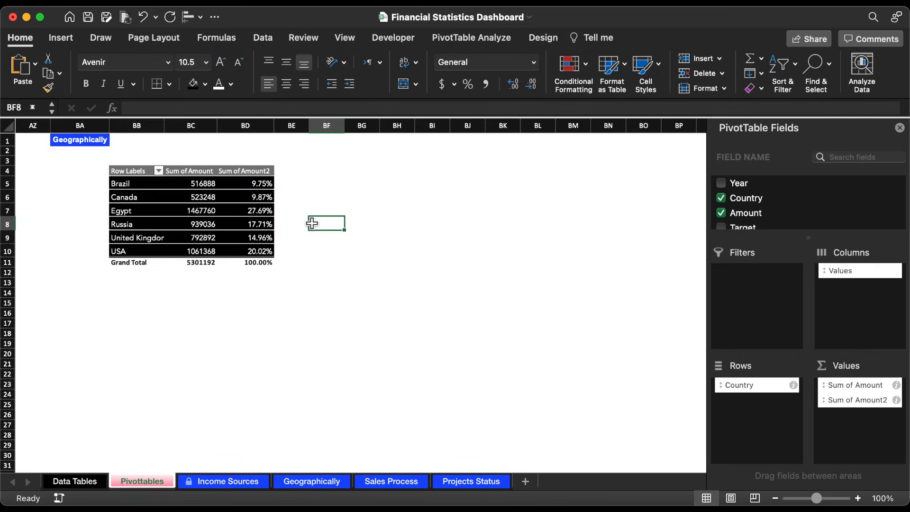
# Step: On the Geographically sheet, link the second row's country text box with =Pivottables!BB6 and select the amount box beside it
pyautogui.click(337, 487)
pyautogui.click(214, 113)
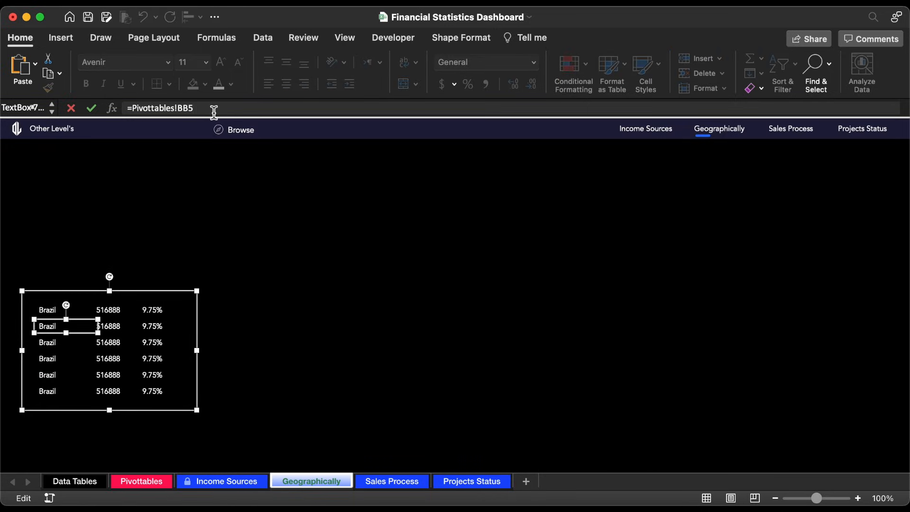
pyautogui.press('Return')
pyautogui.click(124, 328)
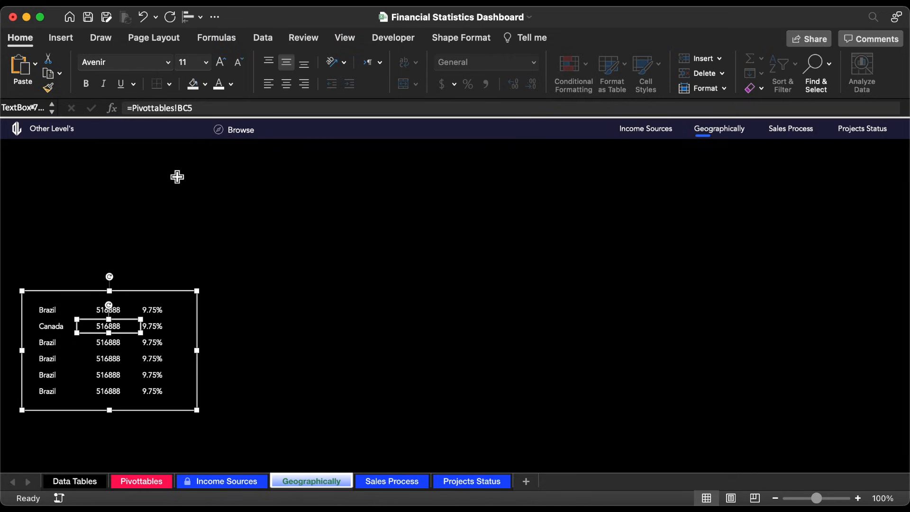
# Step: Link the second row's amount box with =Pivottables!BC6 and its percentage box with =Pivottables!BD6
pyautogui.press('BackSpace')
pyautogui.write('6')
pyautogui.press('Return')
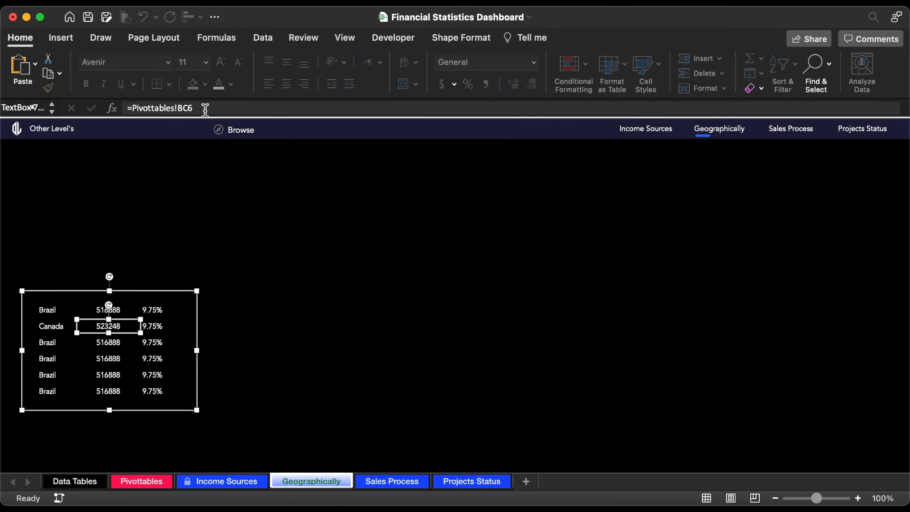
pyautogui.click(152, 327)
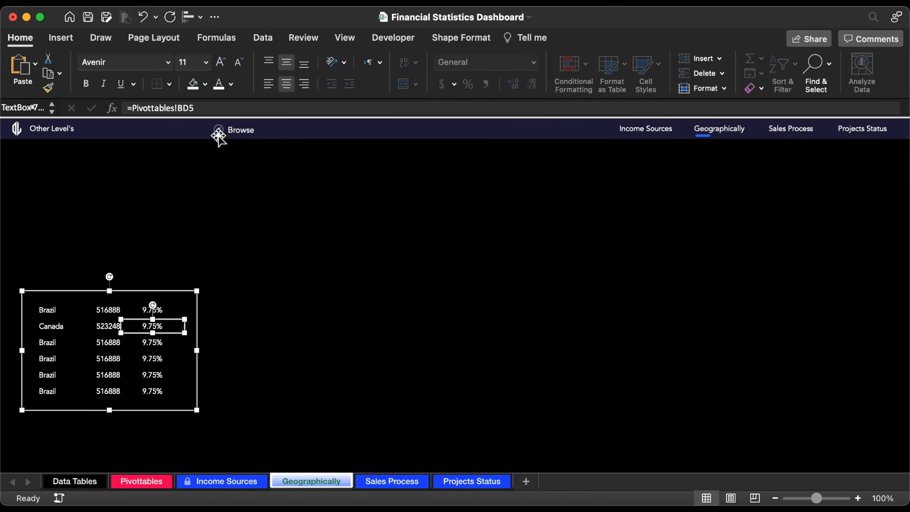
pyautogui.click(221, 110)
pyautogui.write('6')
pyautogui.press('Return')
# Step: Link the third row's country text box with =Pivottables!BB7
pyautogui.click(57, 343)
pyautogui.click(203, 112)
pyautogui.press('BackSpace')
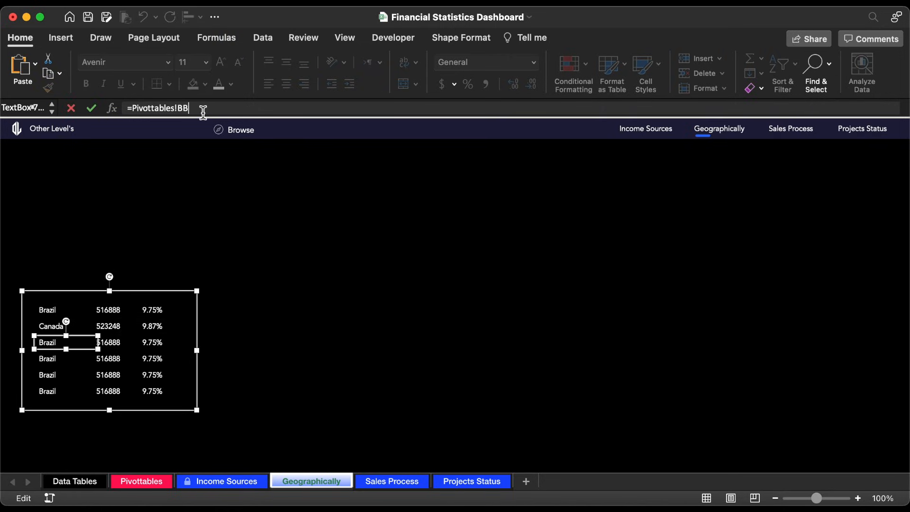
pyautogui.write('7')
pyautogui.press('Return')
# Step: Link the third row's amount box with =Pivottables!BC7 and its percentage box with =Pivottables!BD7
pyautogui.click(118, 342)
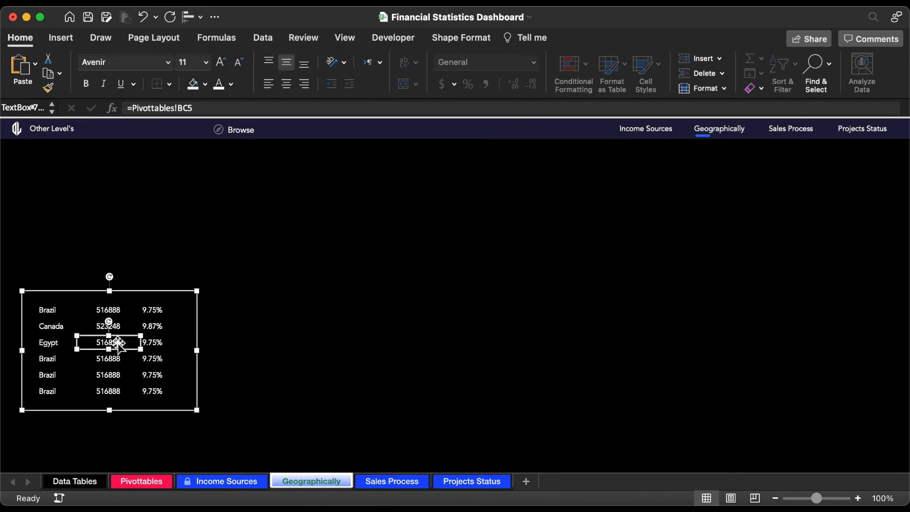
pyautogui.click(221, 108)
pyautogui.press('BackSpace')
pyautogui.write('7')
pyautogui.press('Return')
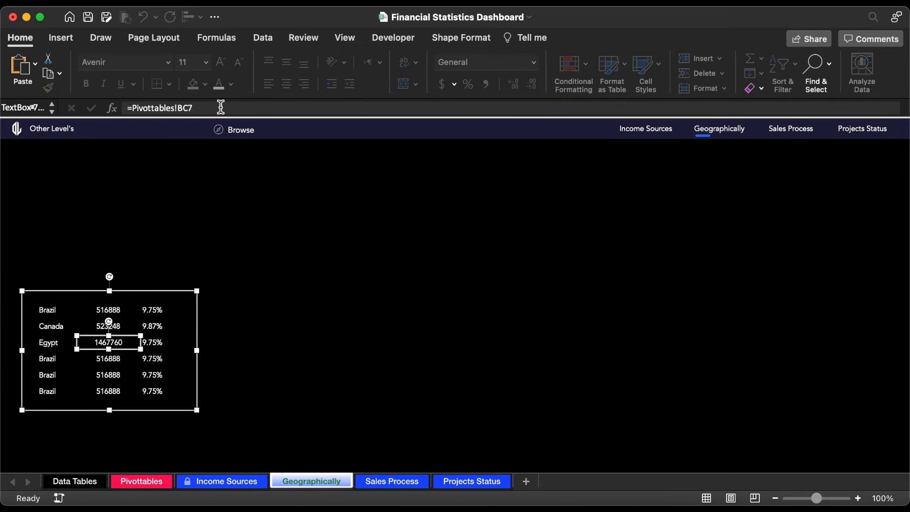
pyautogui.click(158, 342)
pyautogui.click(228, 109)
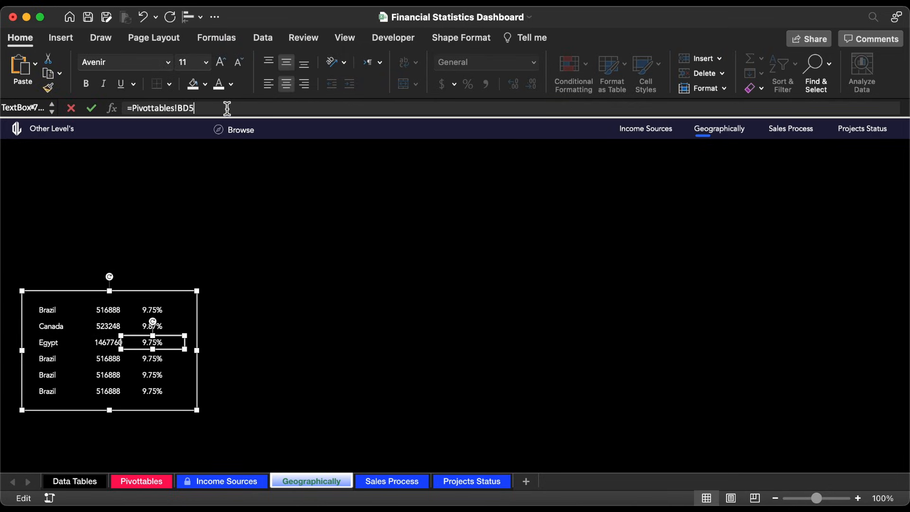
pyautogui.press('BackSpace')
pyautogui.write('7')
pyautogui.press('Return')
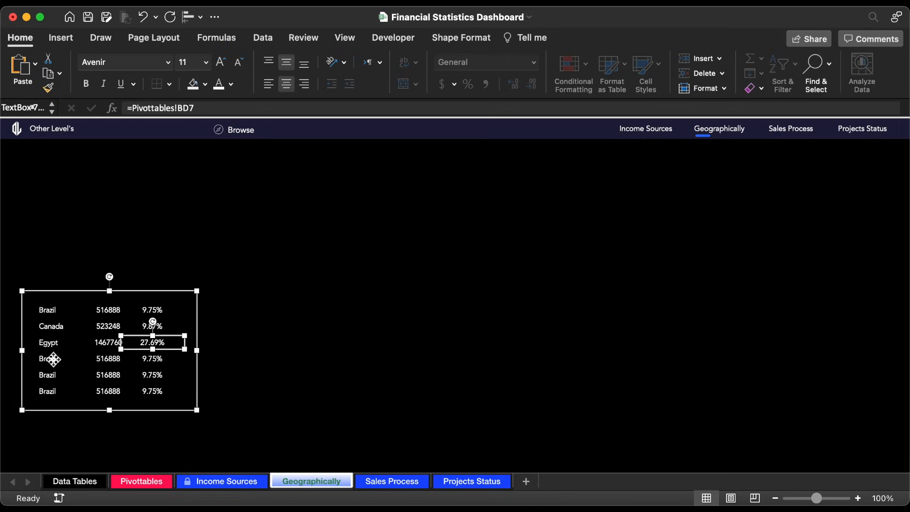
# Step: Link the fourth row's country, amount and percentage boxes with Pivottables cells BB8, BC8 and BD8
pyautogui.click(53, 359)
pyautogui.click(211, 107)
pyautogui.press('BackSpace')
pyautogui.write('8')
pyautogui.press('Return')
pyautogui.click(110, 359)
pyautogui.click(206, 107)
pyautogui.press('BackSpace')
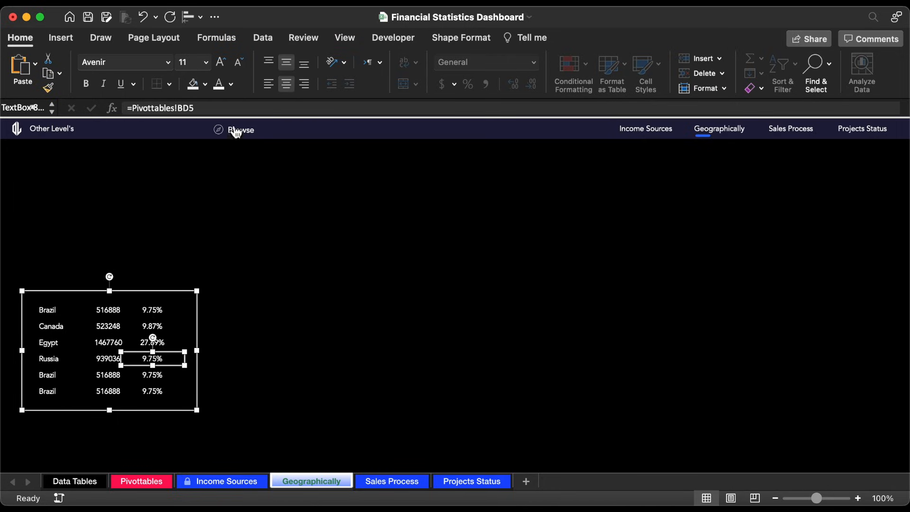
pyautogui.write('8')
pyautogui.press('Return')
# Step: Link the fifth row's country, amount and percentage boxes with Pivottables cells BB9, BC9 and BD9
pyautogui.click(47, 375)
pyautogui.press('Return')
pyautogui.click(109, 375)
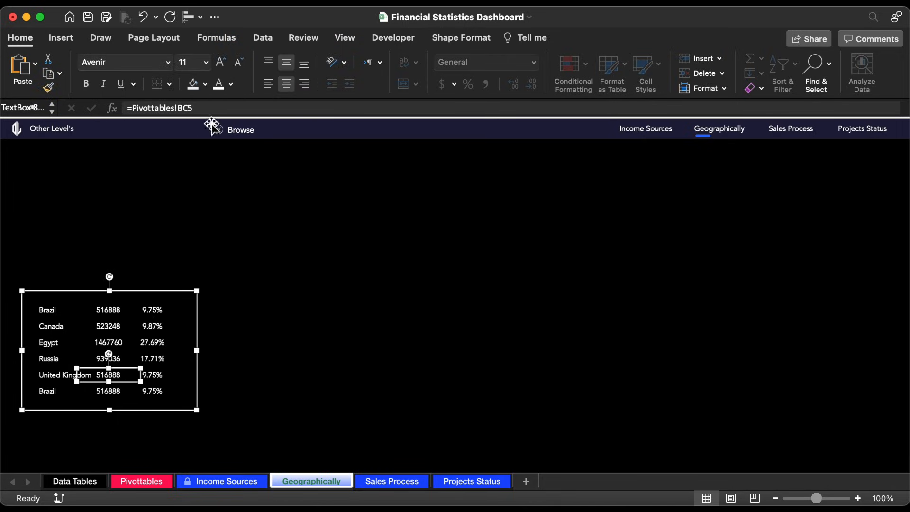
pyautogui.click(214, 110)
pyautogui.press('BackSpace')
pyautogui.write('9')
pyautogui.press('Return')
pyautogui.click(153, 375)
pyautogui.click(217, 110)
# Step: Link the last row's country text box with =Pivottables!BB10
pyautogui.click(58, 395)
pyautogui.click(234, 110)
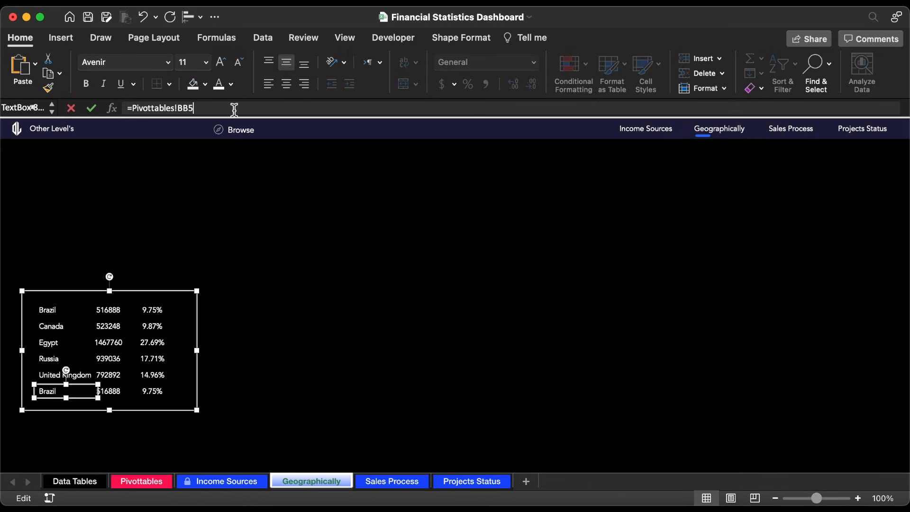
pyautogui.press('BackSpace')
pyautogui.write('10')
pyautogui.press('Return')
# Step: Link the last row's amount box with =Pivottables!BC10 and its percentage box with =Pivottables!BD10
pyautogui.click(110, 392)
pyautogui.click(219, 107)
pyautogui.press('BackSpace')
pyautogui.click(158, 389)
pyautogui.click(232, 109)
pyautogui.press('BackSpace')
pyautogui.write('10')
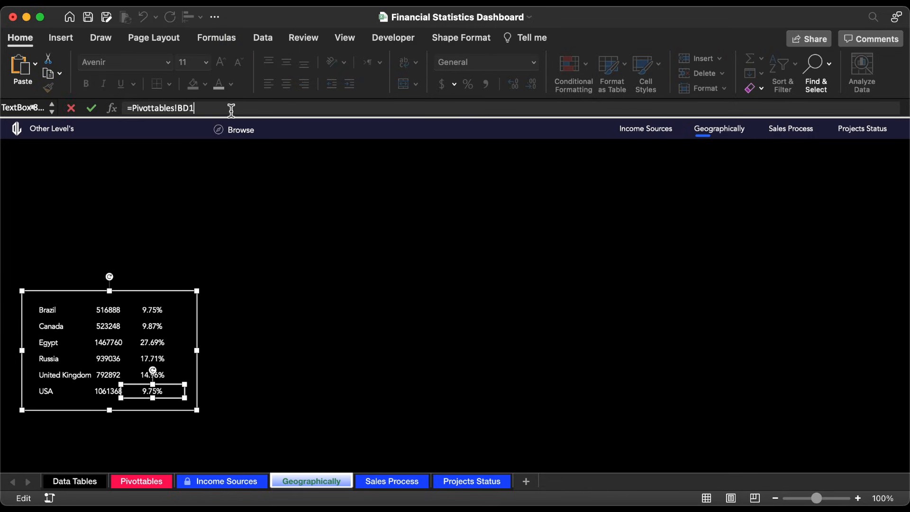
pyautogui.press('Return')
# Step: Select all six country name boxes in the group and nudge them left, away from the amounts
pyautogui.click(50, 392)
pyautogui.keyDown('shift'); pyautogui.click(51, 375); pyautogui.keyUp('shift')
pyautogui.keyDown('shift'); pyautogui.click(51, 359); pyautogui.keyUp('shift')
pyautogui.keyDown('shift'); pyautogui.click(51, 342); pyautogui.keyUp('shift')
pyautogui.keyDown('shift'); pyautogui.click(50, 326); pyautogui.keyUp('shift')
pyautogui.keyDown('shift'); pyautogui.click(50, 310); pyautogui.keyUp('shift')
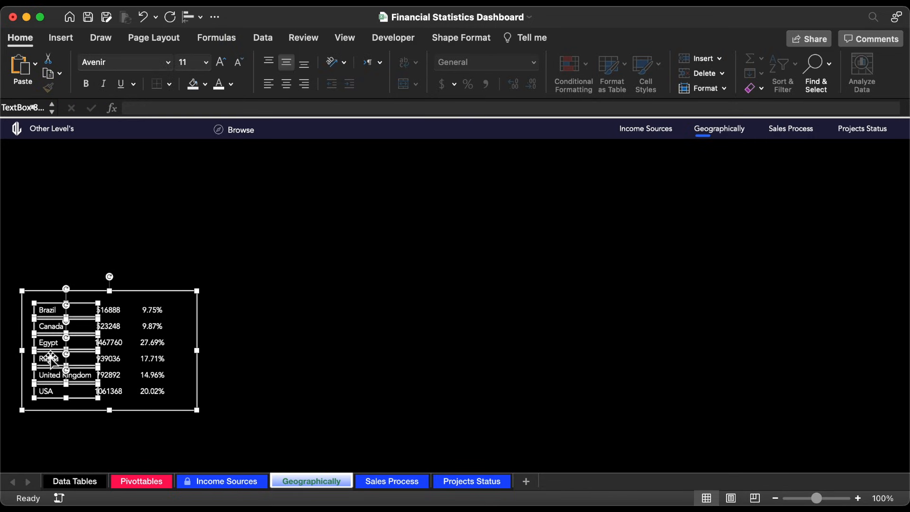
pyautogui.press('Left')
pyautogui.press('Left')
pyautogui.press('Left')
pyautogui.press('Left')
pyautogui.press('Left')
pyautogui.press('Left')
pyautogui.press('Left')
pyautogui.press('Left')
# Step: Reduce the height of the whole text-box group from its lower edge to tighten the row spacing
pyautogui.click(108, 412)
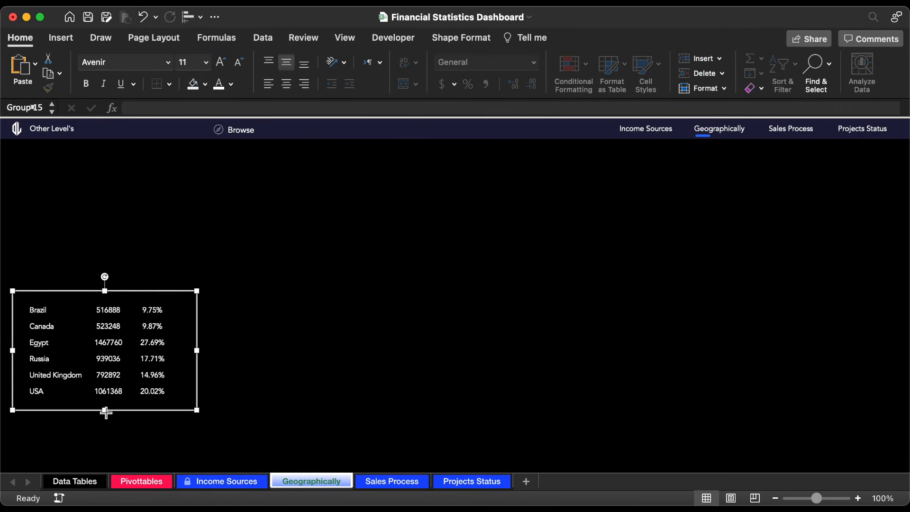
pyautogui.moveTo(106, 412); pyautogui.dragTo(105, 381)
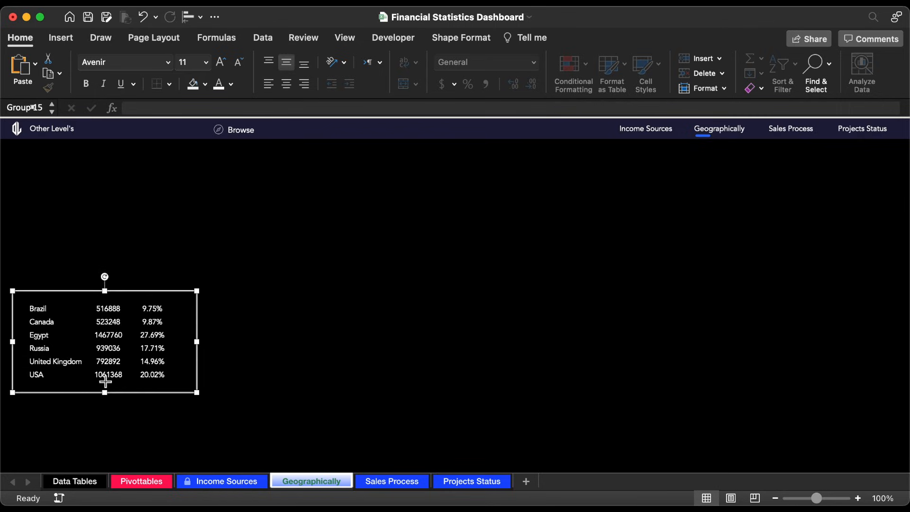
pyautogui.press('Escape')
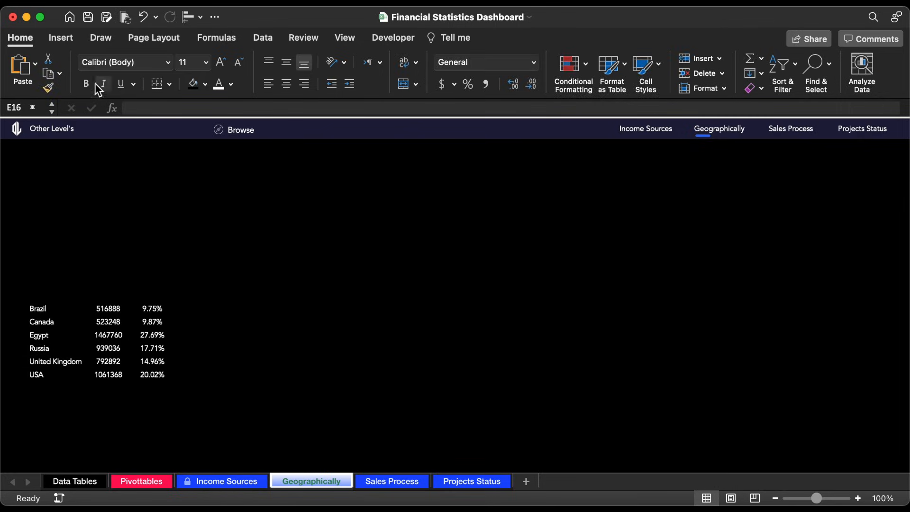
# Step: Draw a wide text box above the country rows and enter "Financial Statistics" in it
pyautogui.click(65, 41)
pyautogui.click(211, 71)
pyautogui.click(155, 108)
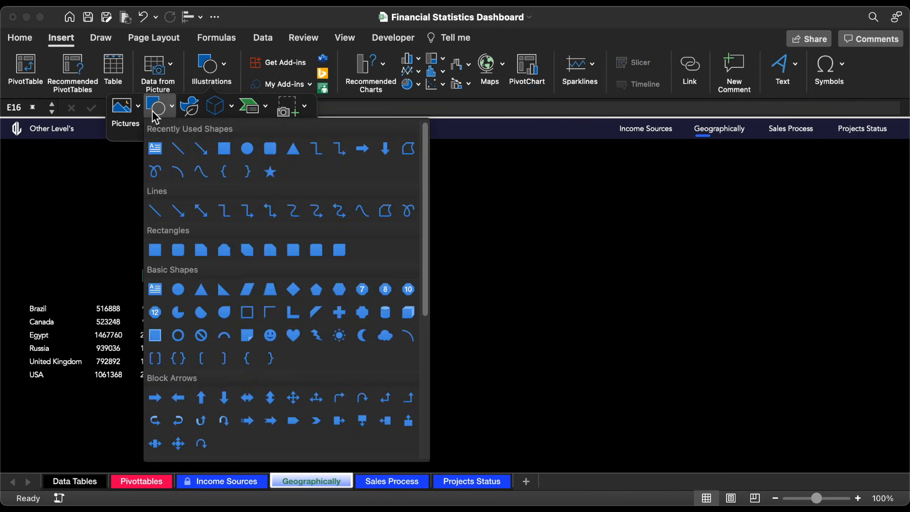
pyautogui.click(155, 148)
pyautogui.moveTo(38, 201); pyautogui.dragTo(212, 237)
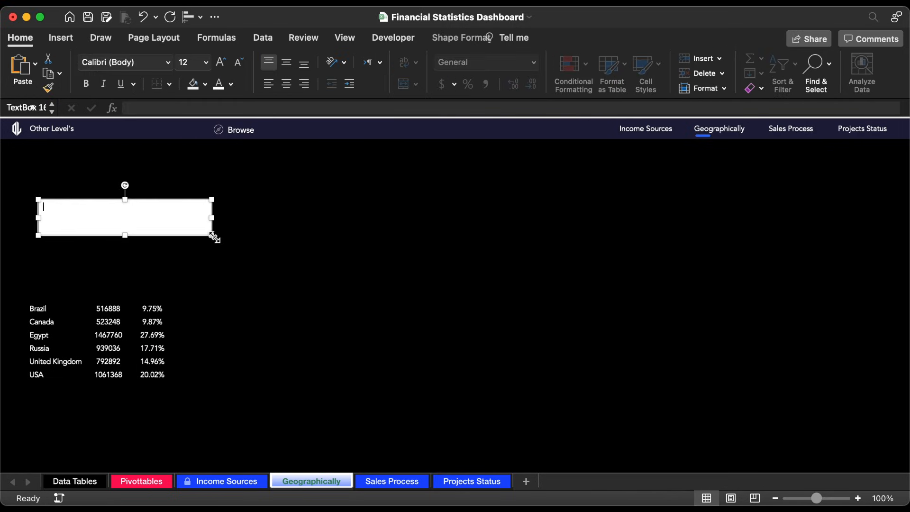
pyautogui.write('Financial Statistics')
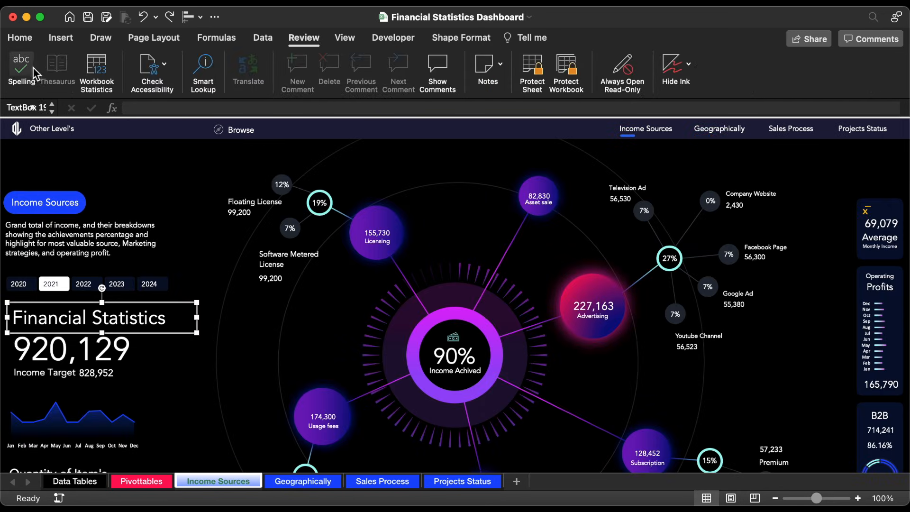
# Step: Copy the formatting of the Income Sources sheet's "Financial Statistics" heading onto the Geographically text box and duplicate that box directly below
pyautogui.click(20, 38)
pyautogui.click(48, 88)
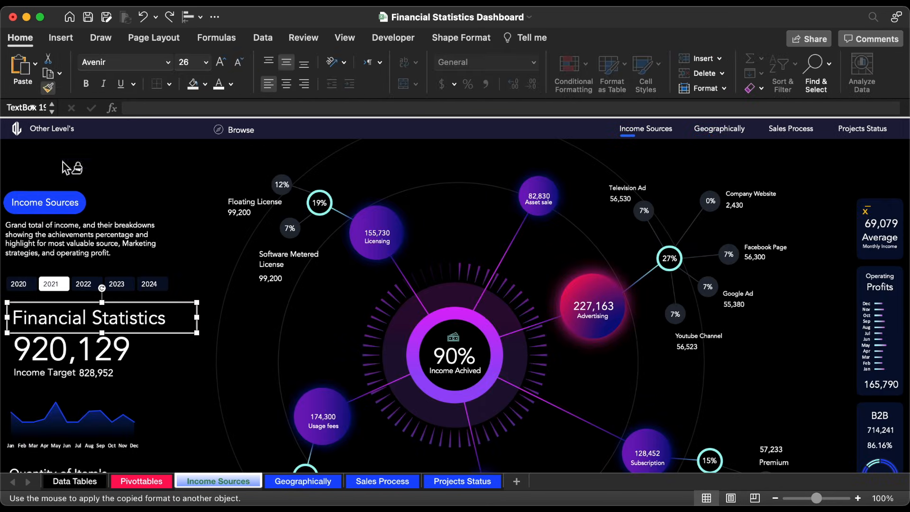
pyautogui.click(299, 480)
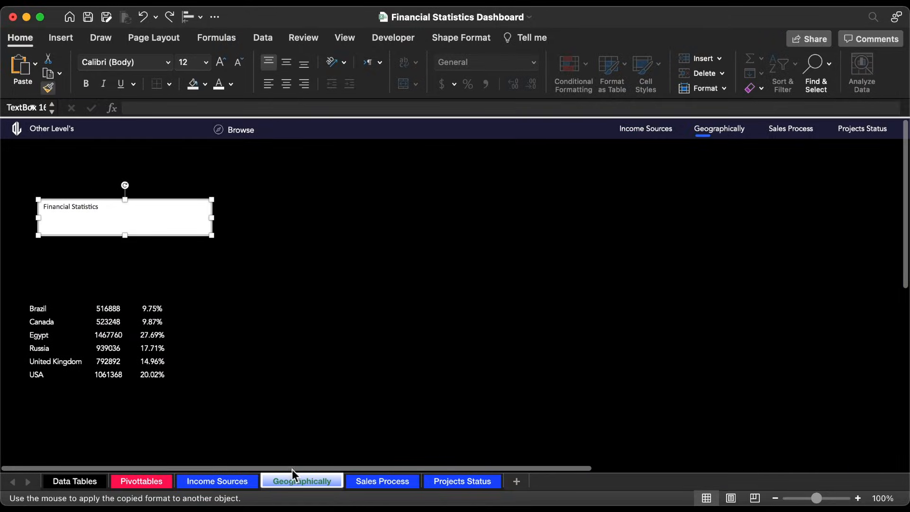
pyautogui.click(107, 211)
pyautogui.moveTo(106, 200); pyautogui.dragTo(86, 231)
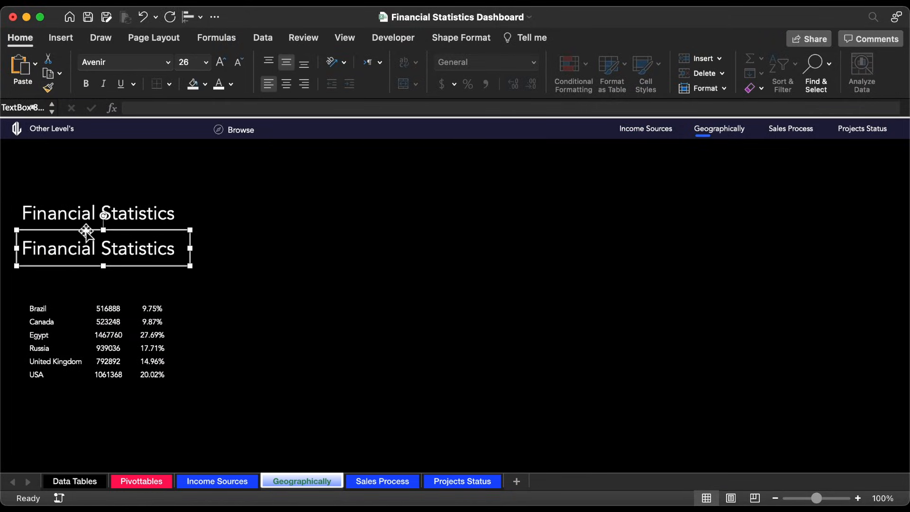
# Step: On the Pivottables sheet, copy the Grand Total row's formatting onto PivotTable cells BB5:BD10
pyautogui.click(142, 481)
pyautogui.moveTo(100, 264); pyautogui.dragTo(232, 264)
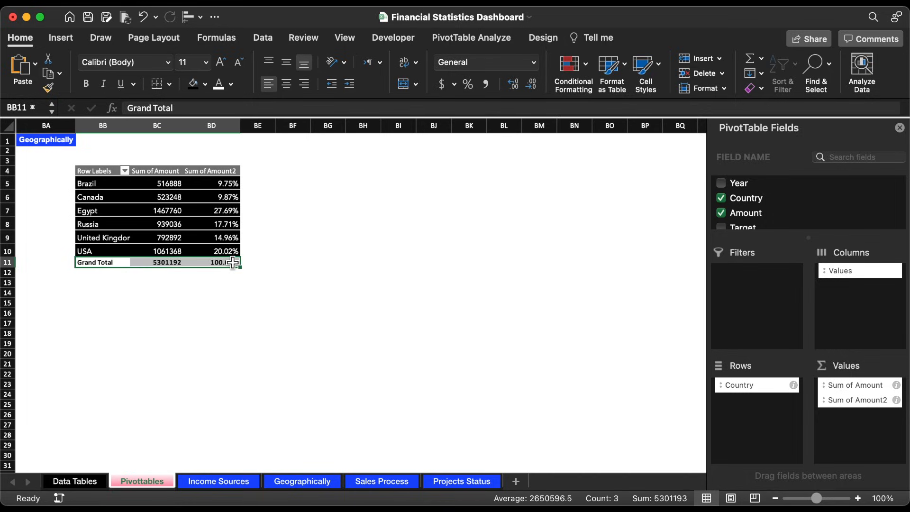
pyautogui.click(48, 88)
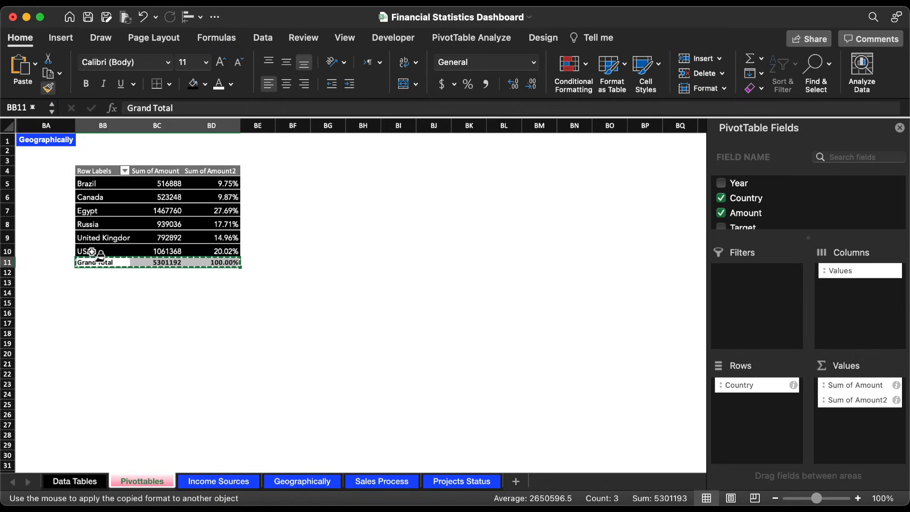
pyautogui.moveTo(97, 251)
pyautogui.mouseDown()
pyautogui.moveTo(211, 173)
pyautogui.moveTo(214, 186)
pyautogui.mouseUp()
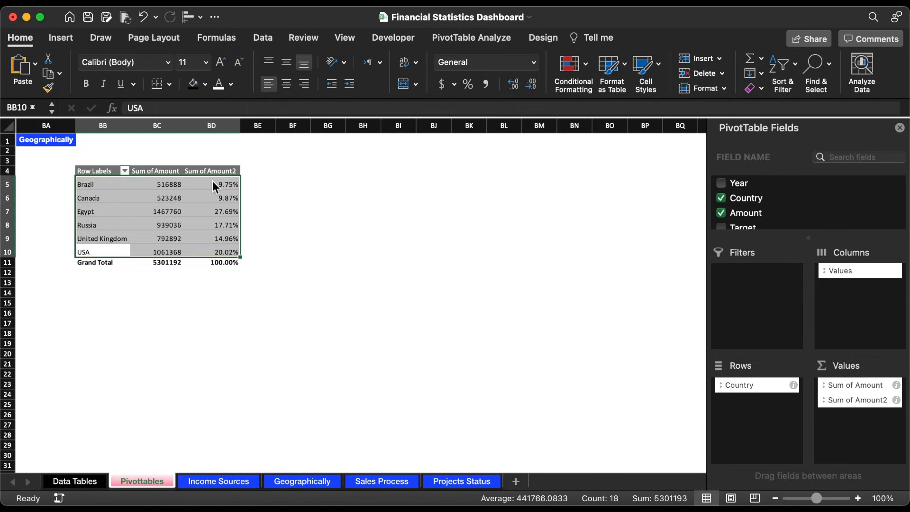
# Step: Enter the label "Total Sales" in BF5 and =GETPIVOTDATA("Sum of Amount",$BB$4) in BF6
pyautogui.click(266, 212)
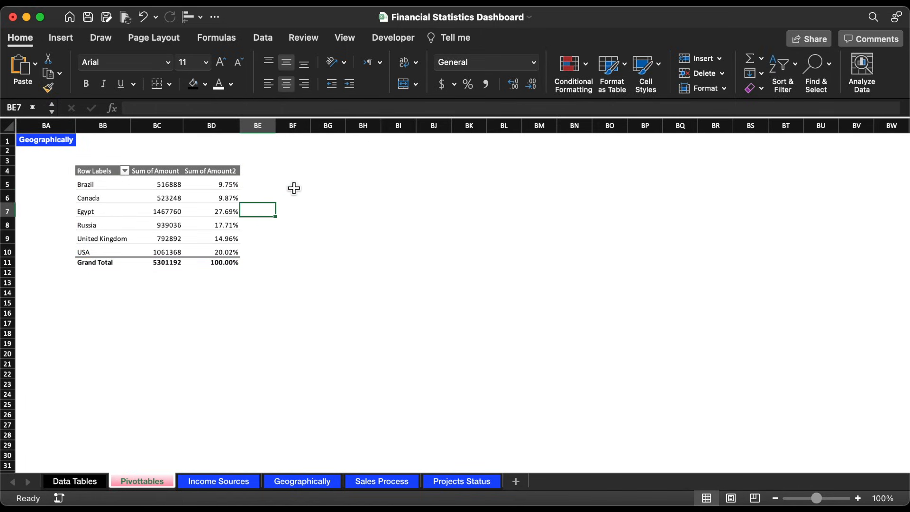
pyautogui.doubleClick(294, 184)
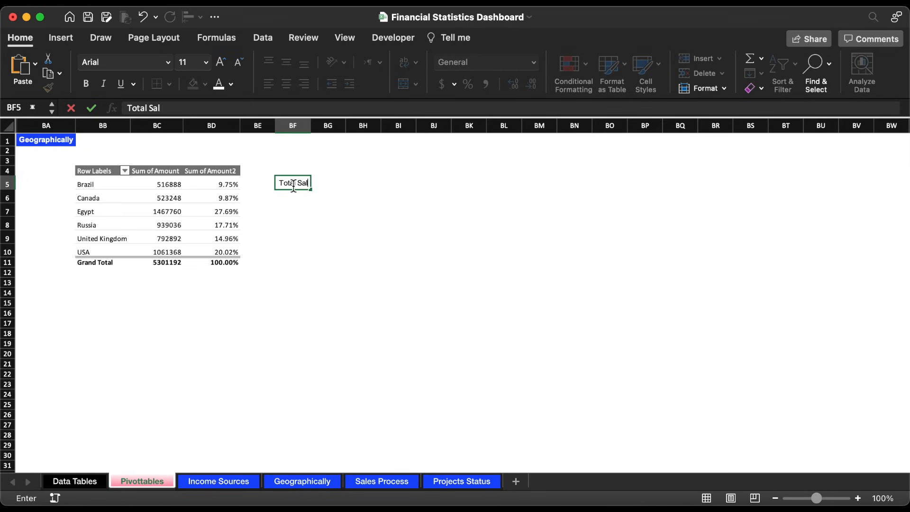
pyautogui.press('Return')
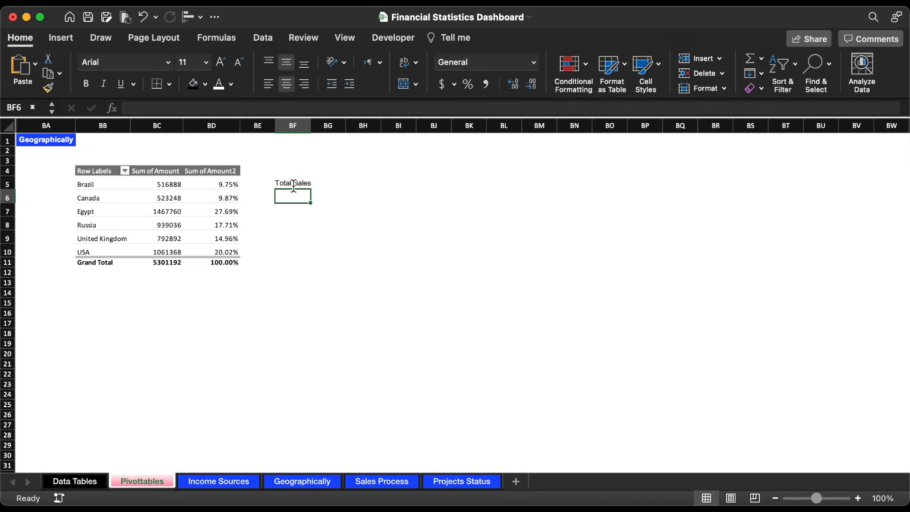
pyautogui.write('=')
pyautogui.click(168, 264)
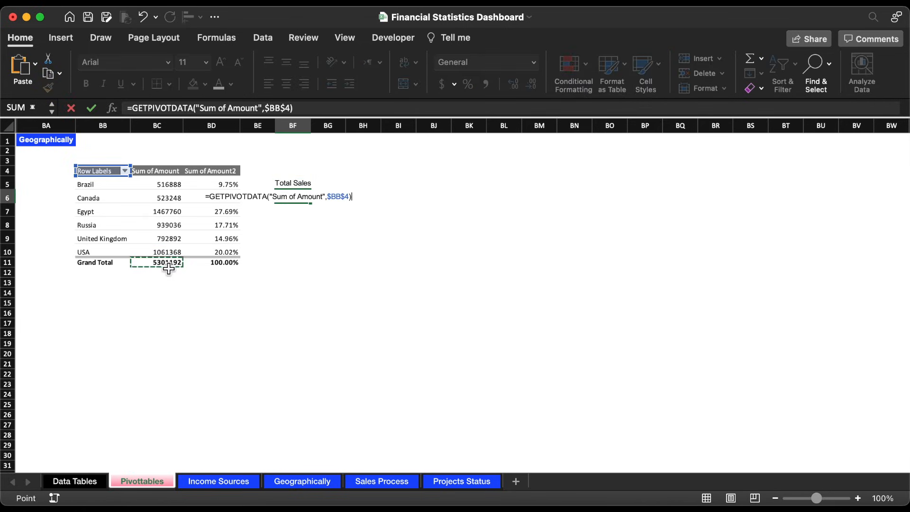
pyautogui.press('Return')
# Step: Format cell BF6 with the comma number style and no decimal places
pyautogui.click(293, 196)
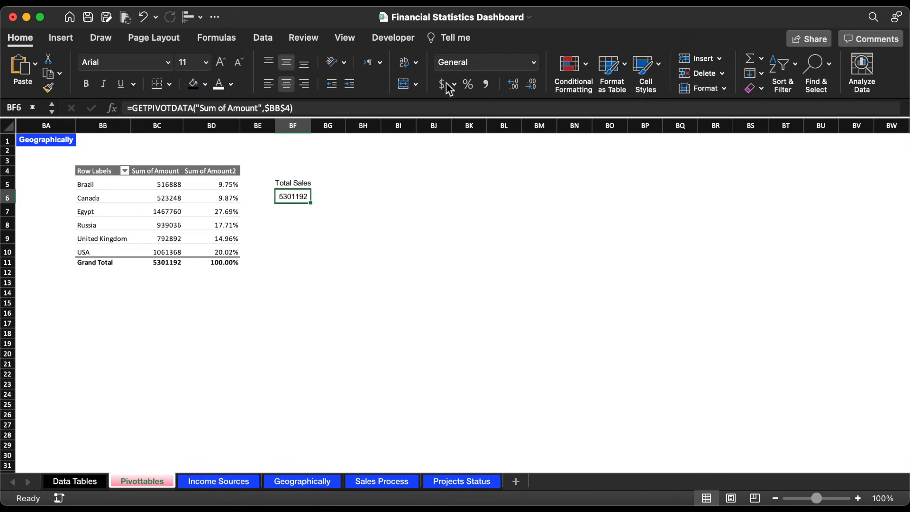
pyautogui.click(490, 81)
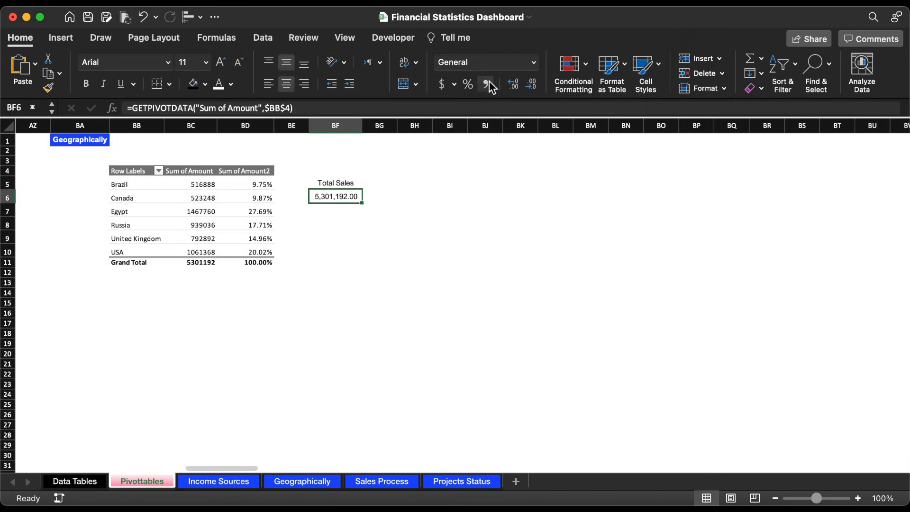
pyautogui.doubleClick(532, 83)
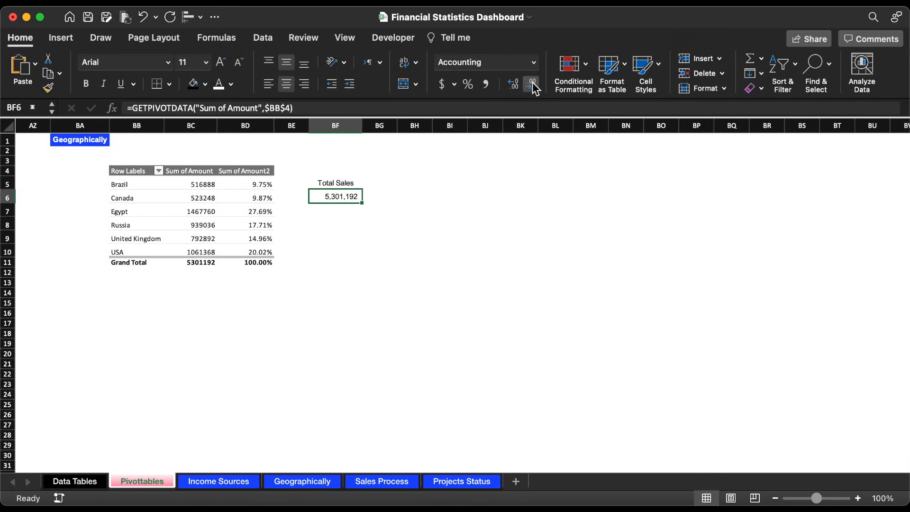
# Step: Fill the Total Sales label cell BF5 with hex color 8989BC and make its text bold and white
pyautogui.click(348, 184)
pyautogui.click(205, 84)
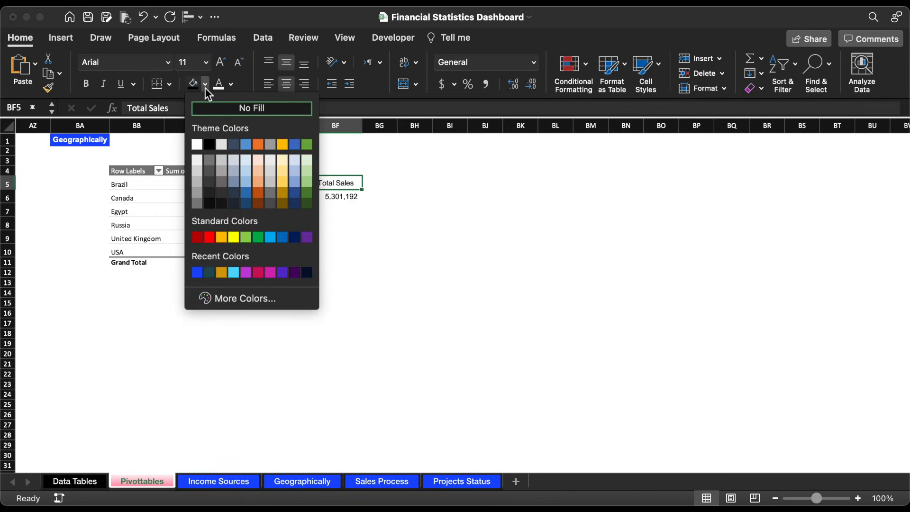
pyautogui.click(249, 303)
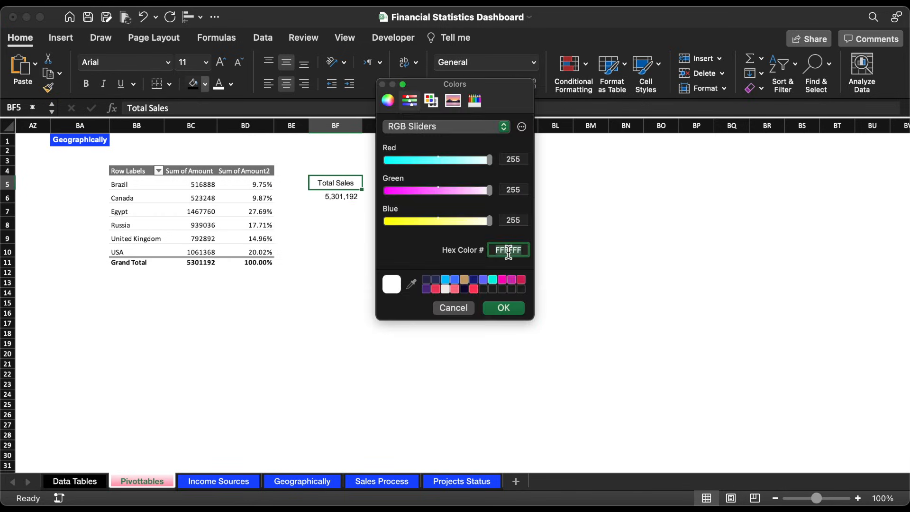
pyautogui.write('8989BC')
pyautogui.click(511, 311)
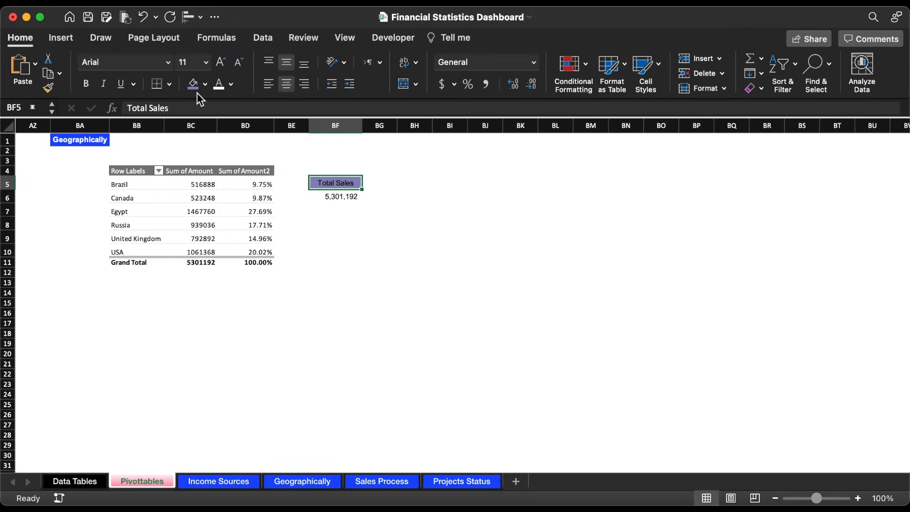
pyautogui.click(86, 84)
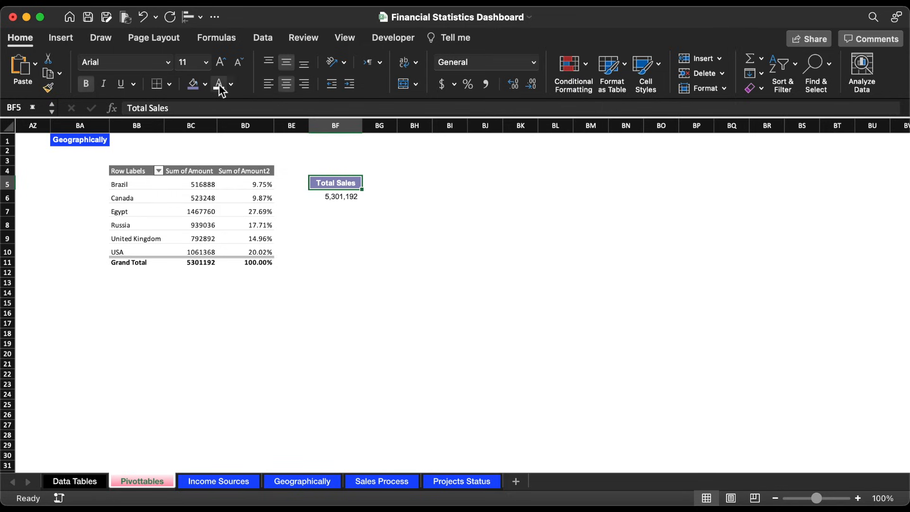
# Step: Add a bottom border to the total sales cell BF6
pyautogui.click(345, 197)
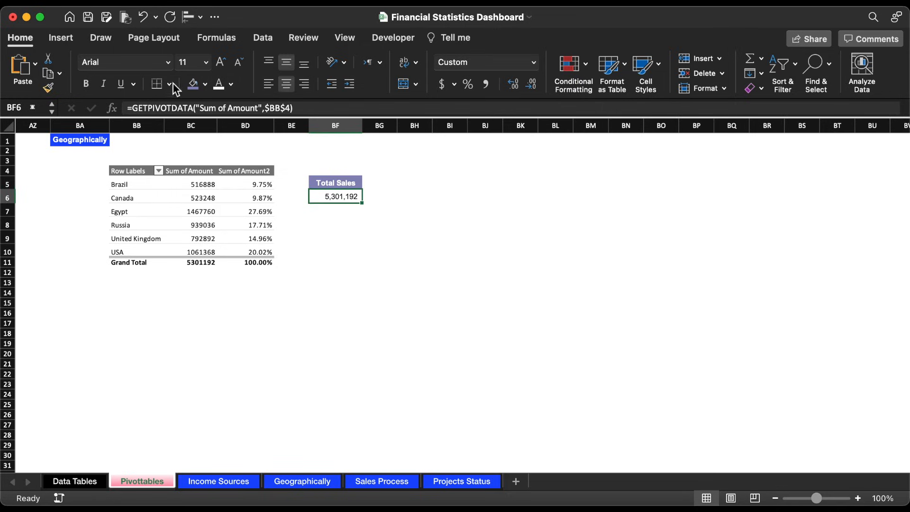
pyautogui.click(157, 84)
pyautogui.click(363, 224)
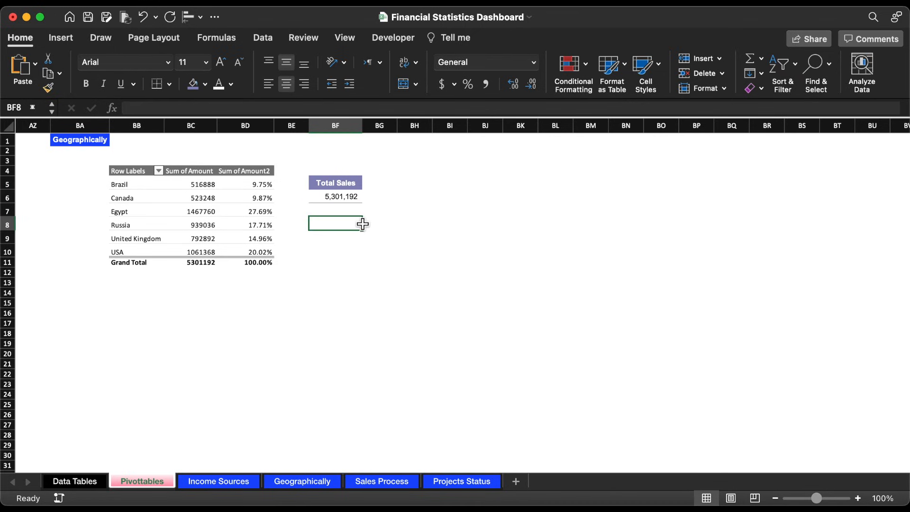
# Step: On the Geographically sheet, replace the text in the box below Financial Statistics with a link to =Pivottables!BF6
pyautogui.click(299, 486)
pyautogui.moveTo(184, 249); pyautogui.dragTo(78, 258)
pyautogui.press('BackSpace')
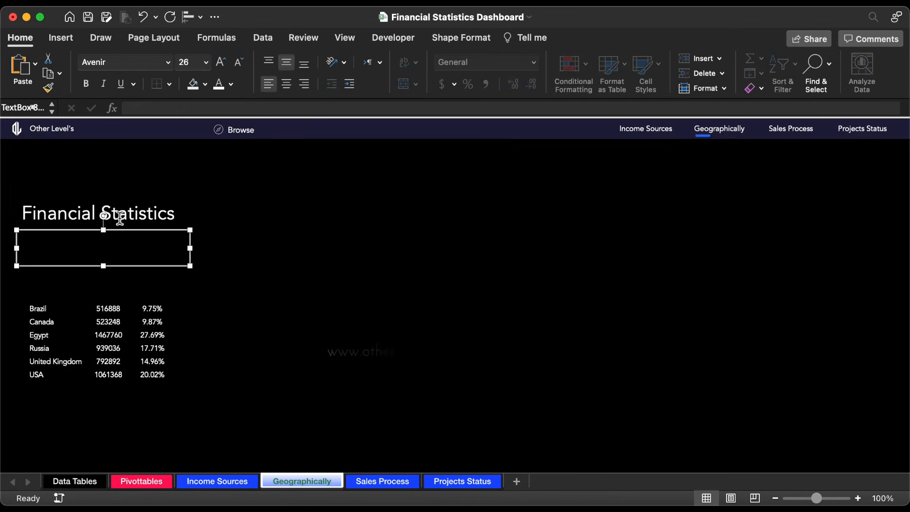
pyautogui.click(155, 110)
pyautogui.write('=')
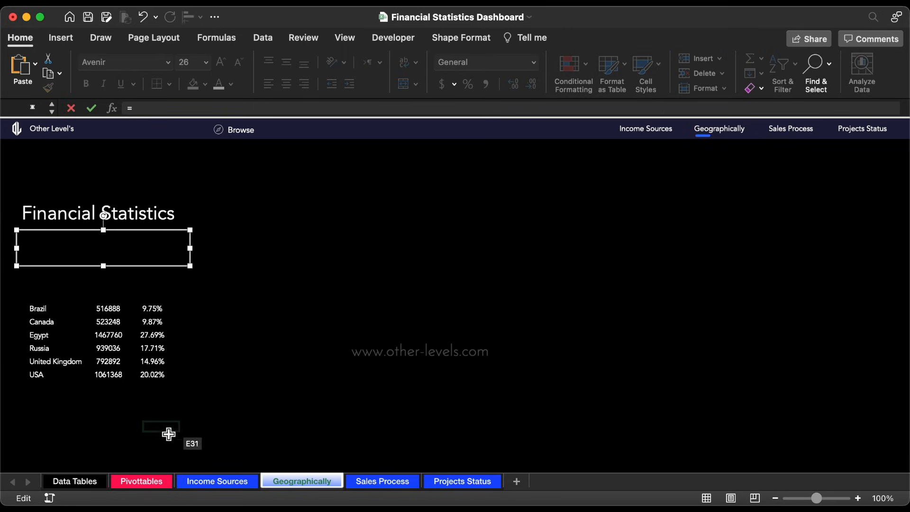
pyautogui.click(156, 482)
pyautogui.click(336, 197)
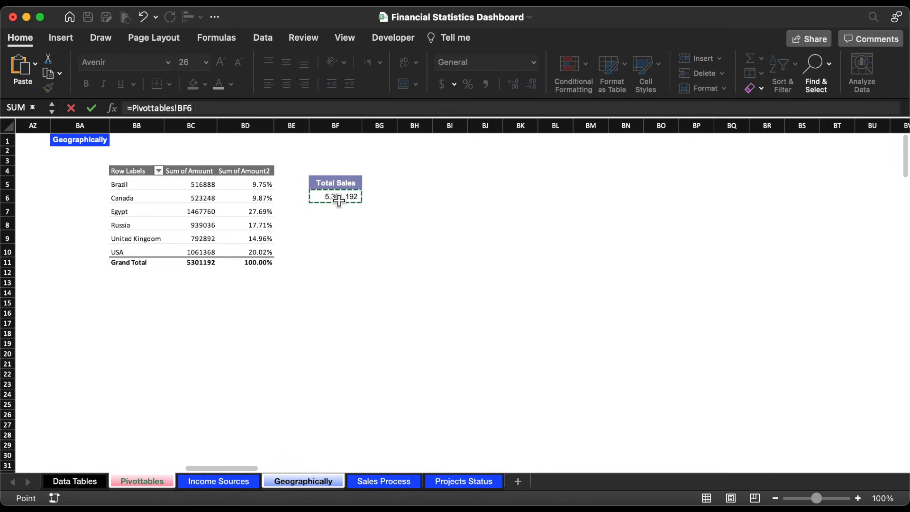
pyautogui.press('Return')
# Step: Set the total sales text box's font size to 48, widen the box and nudge it slightly left
pyautogui.click(205, 62)
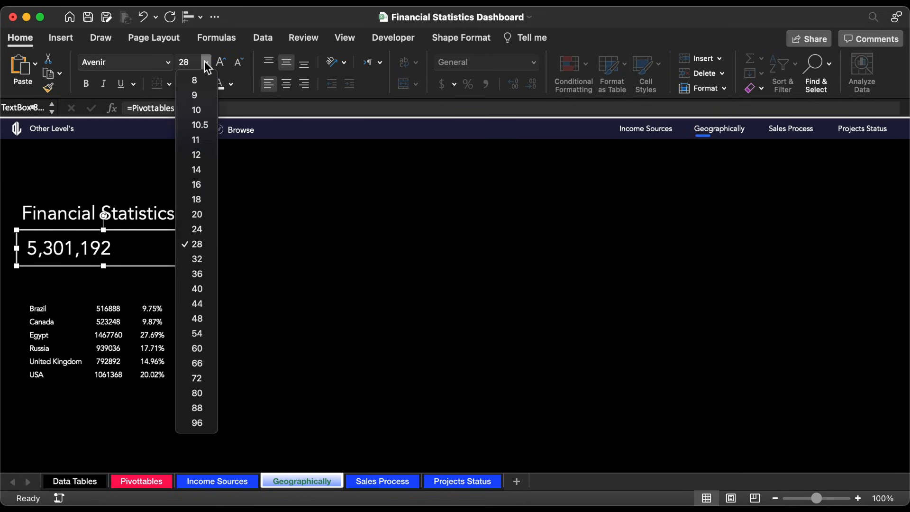
pyautogui.click(202, 323)
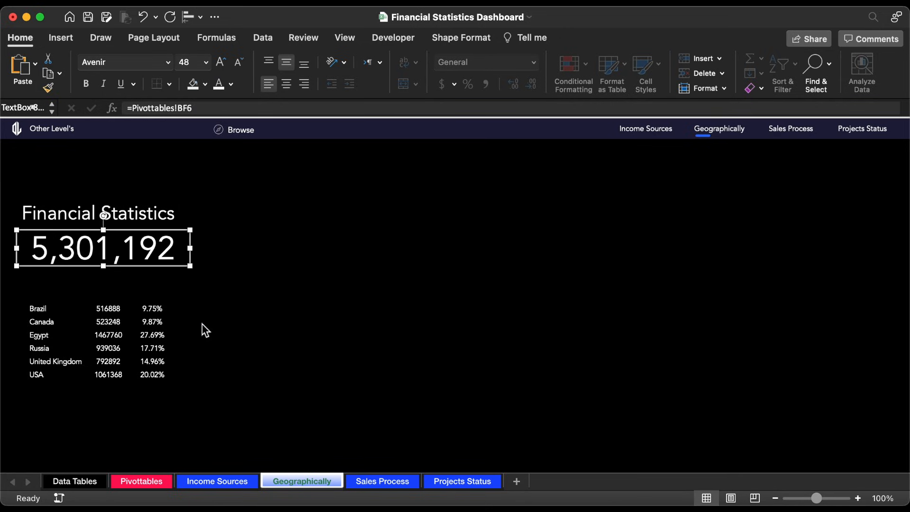
pyautogui.moveTo(191, 249); pyautogui.dragTo(226, 249)
pyautogui.press('Left')
pyautogui.press('Left')
pyautogui.press('Left')
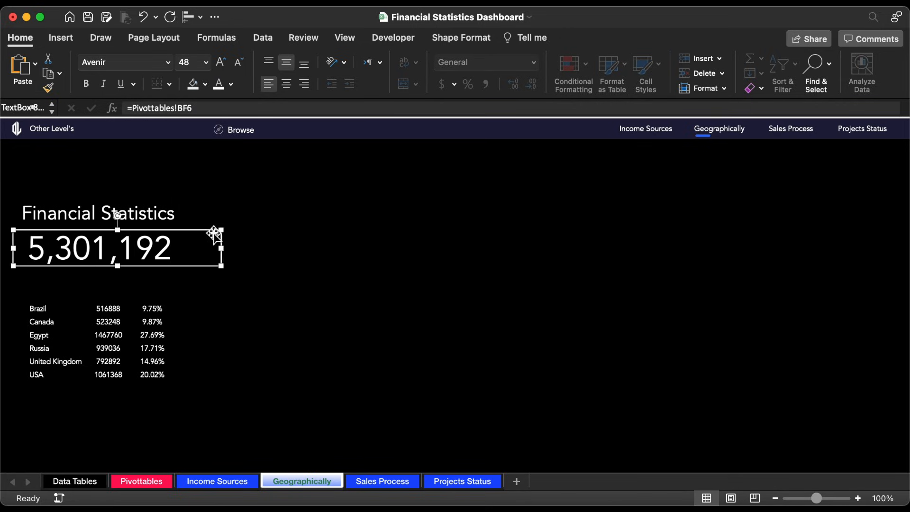
pyautogui.click(260, 211)
pyautogui.click(186, 213)
# Step: On the Pivottables sheet, format the total sales cell BF6 as Currency without decimal places
pyautogui.click(150, 480)
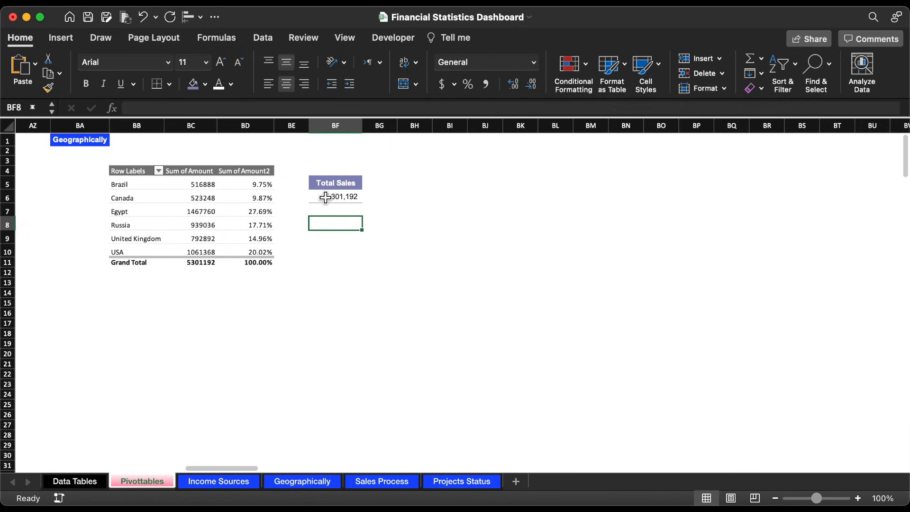
pyautogui.click(525, 62)
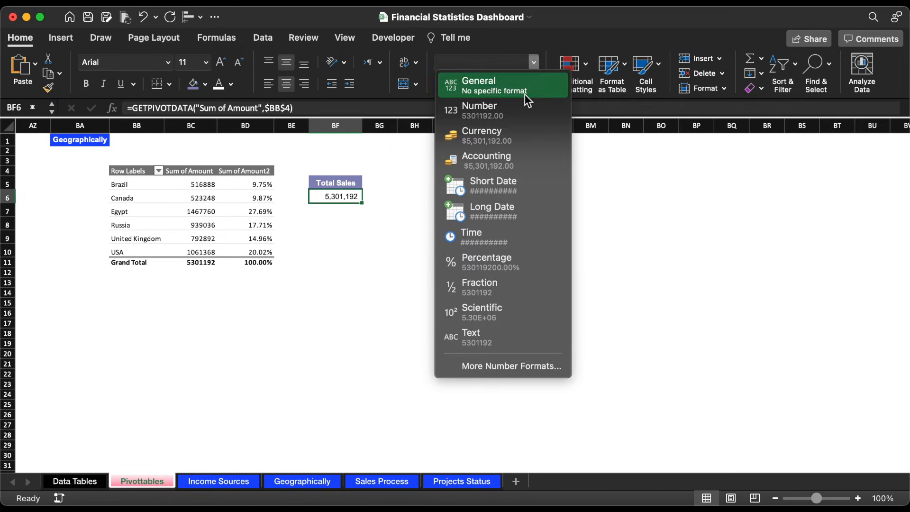
pyautogui.click(519, 133)
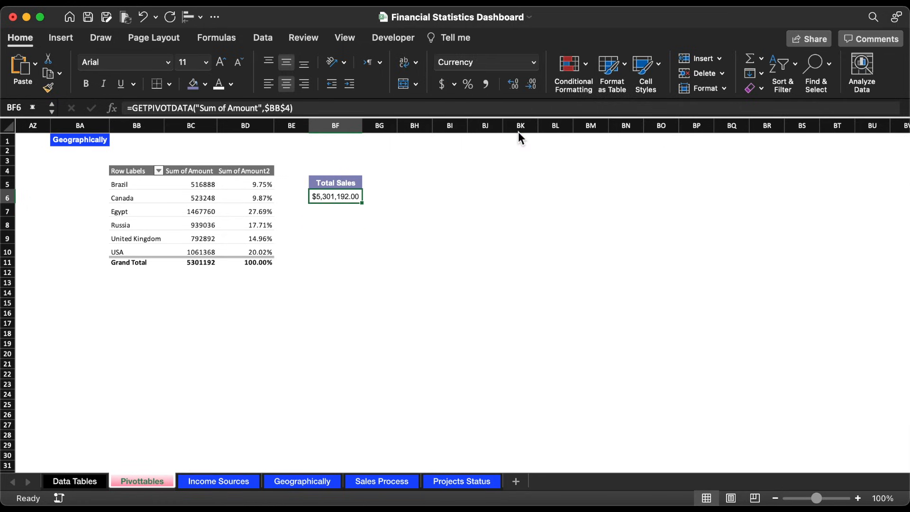
pyautogui.click(531, 84)
pyautogui.click(532, 84)
# Step: On the Geographically sheet, nudge the total sales figure up slightly and move the country rows down to leave a gap
pyautogui.click(302, 482)
pyautogui.click(142, 255)
pyautogui.moveTo(143, 255); pyautogui.dragTo(143, 253)
pyautogui.moveTo(52, 297); pyautogui.dragTo(53, 343)
# Step: Insert a Year slicer for the country PivotTable on the Pivottables sheet
pyautogui.click(153, 482)
pyautogui.click(191, 225)
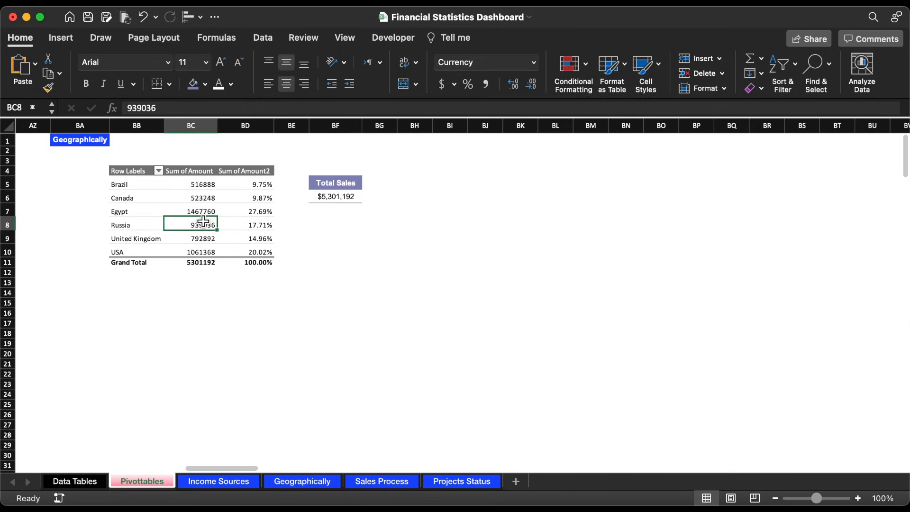
pyautogui.click(60, 37)
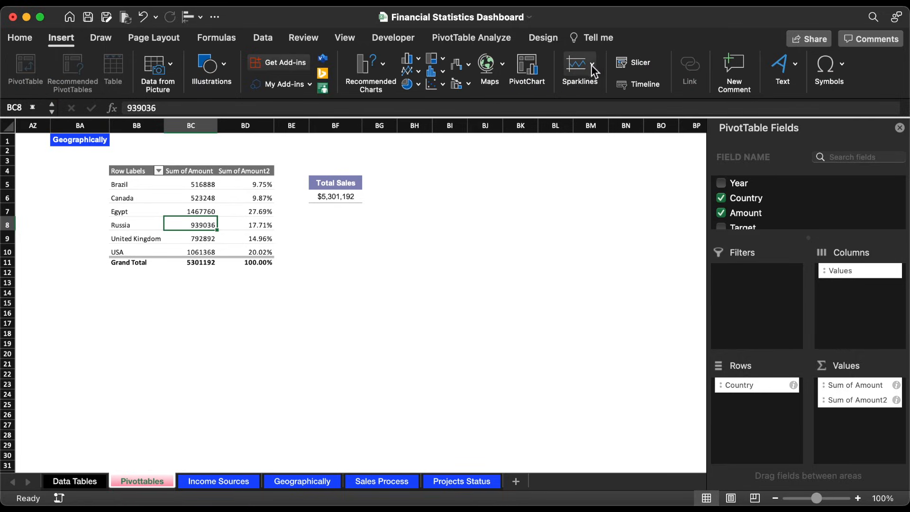
pyautogui.click(628, 64)
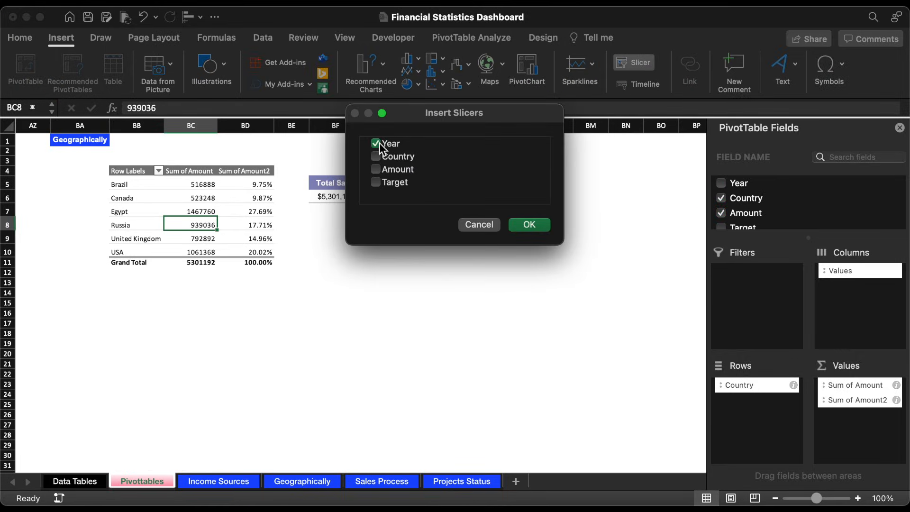
pyautogui.click(527, 225)
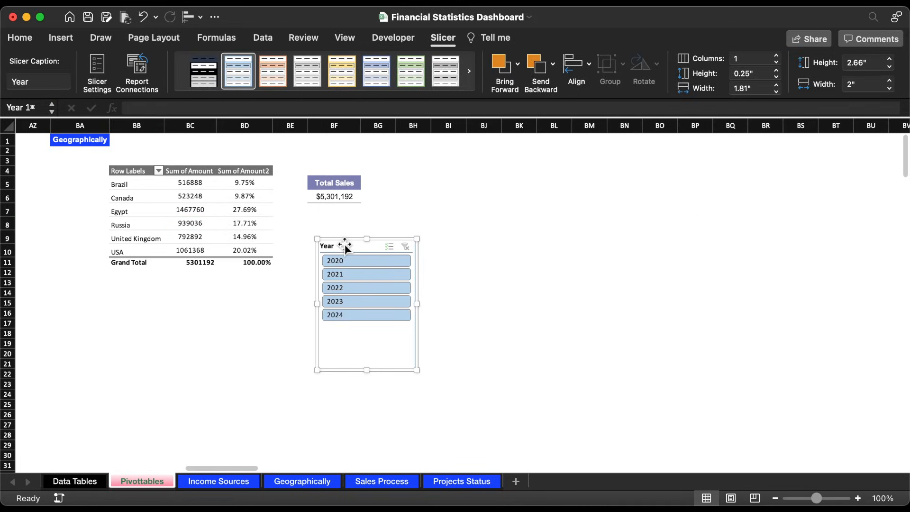
# Step: Move the Year slicer to the Geographically sheet between the total and the country rows, sized about 0.97" high by 3.51" wide
pyautogui.press('Escape')
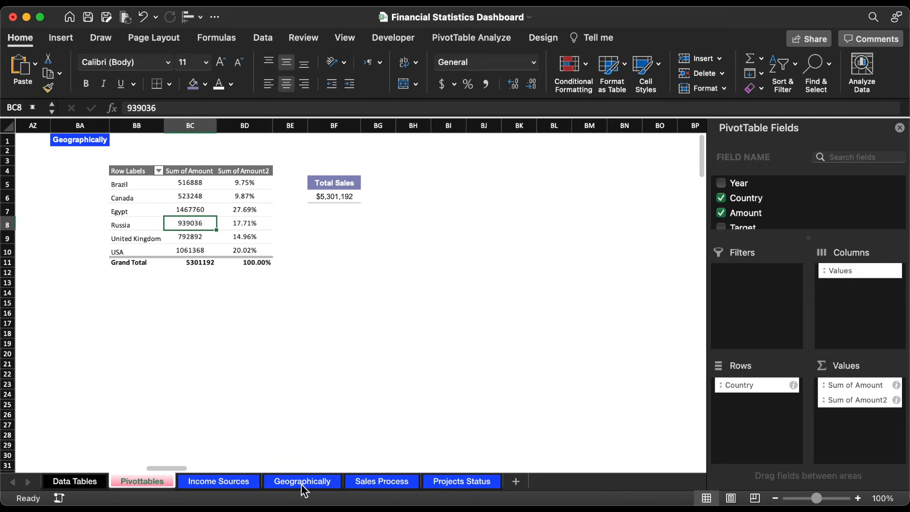
pyautogui.click(303, 481)
pyautogui.click(206, 286)
pyautogui.press('cmd+v')
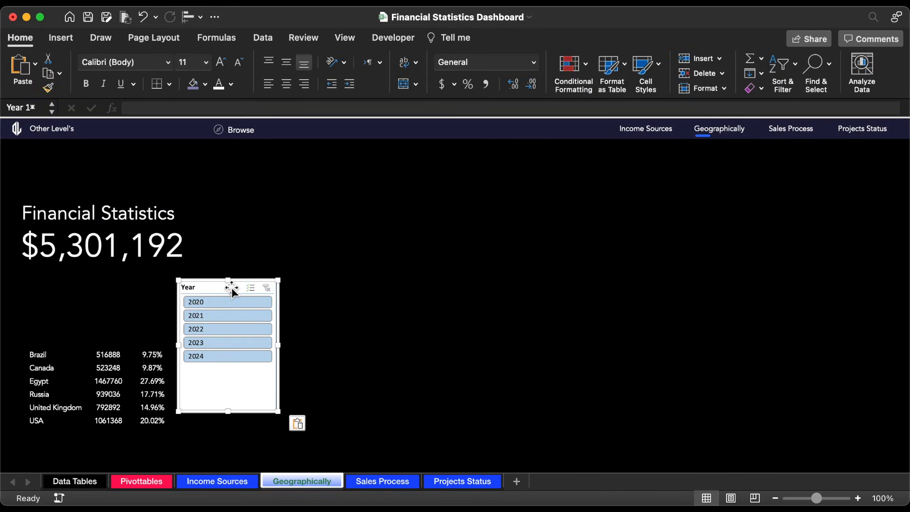
pyautogui.moveTo(237, 289); pyautogui.dragTo(71, 287)
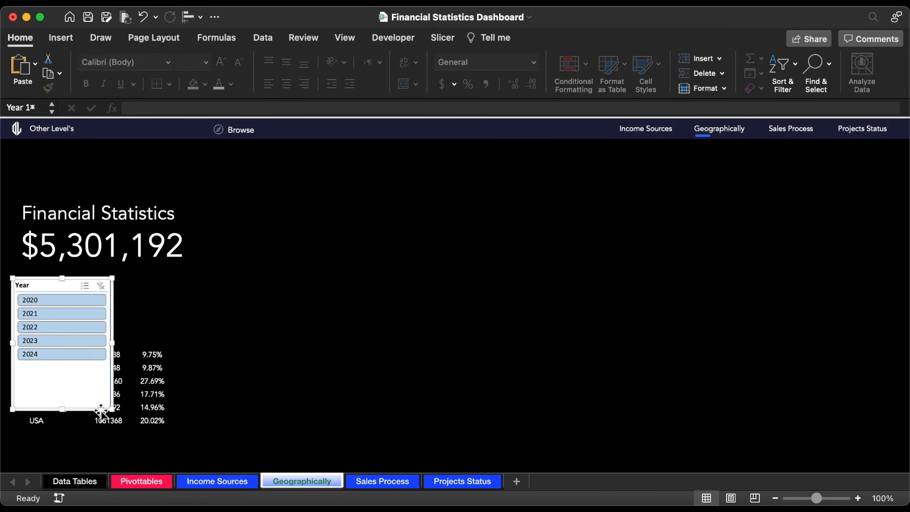
pyautogui.moveTo(113, 410); pyautogui.dragTo(187, 329)
# Step: Apply the dark custom slicer style to the Year slicer and arrange its buttons in 5 columns
pyautogui.click(442, 37)
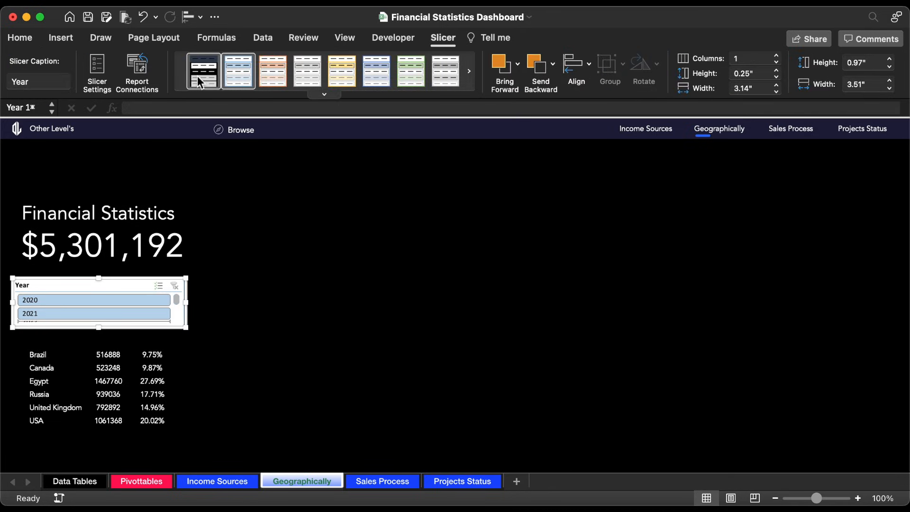
pyautogui.click(201, 81)
pyautogui.click(777, 56)
pyautogui.click(776, 56)
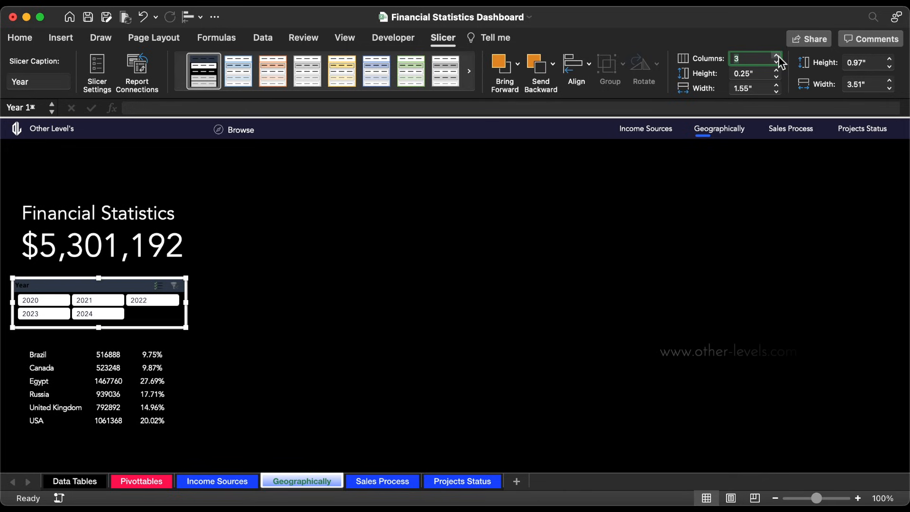
pyautogui.click(777, 55)
pyautogui.click(776, 56)
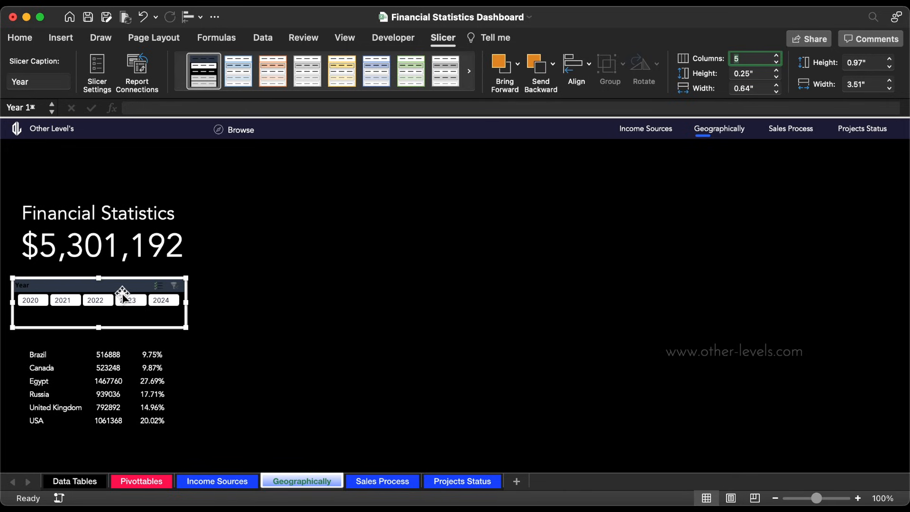
# Step: In the Year slicer's settings, turn off the header display and hide items with no data
pyautogui.rightClick(108, 288)
pyautogui.click(171, 476)
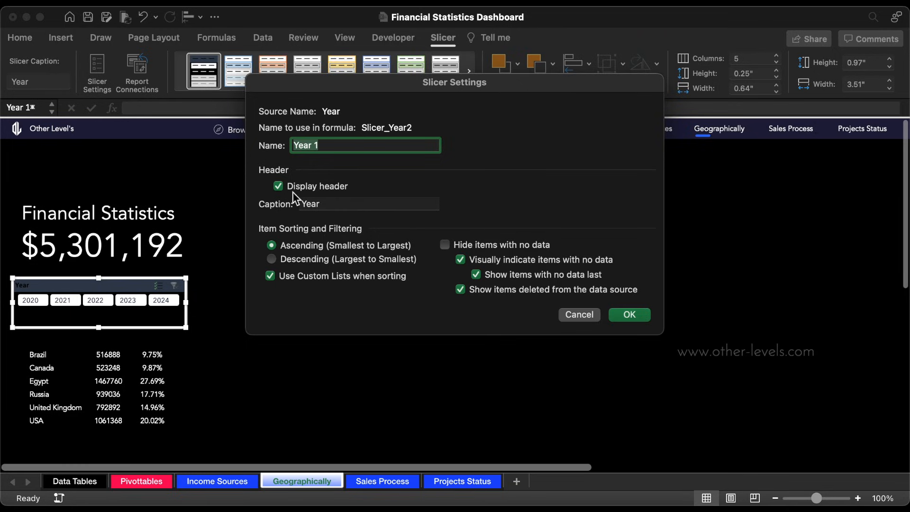
pyautogui.click(292, 186)
pyautogui.click(470, 246)
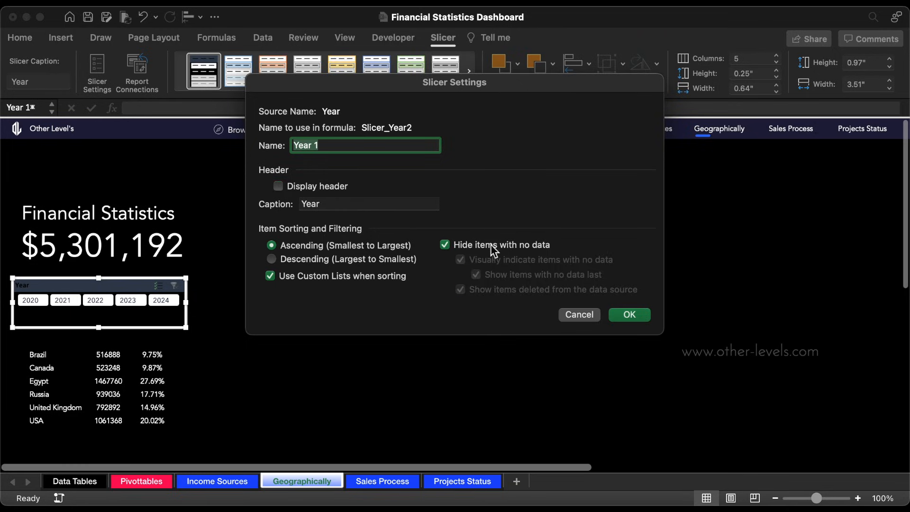
pyautogui.click(630, 315)
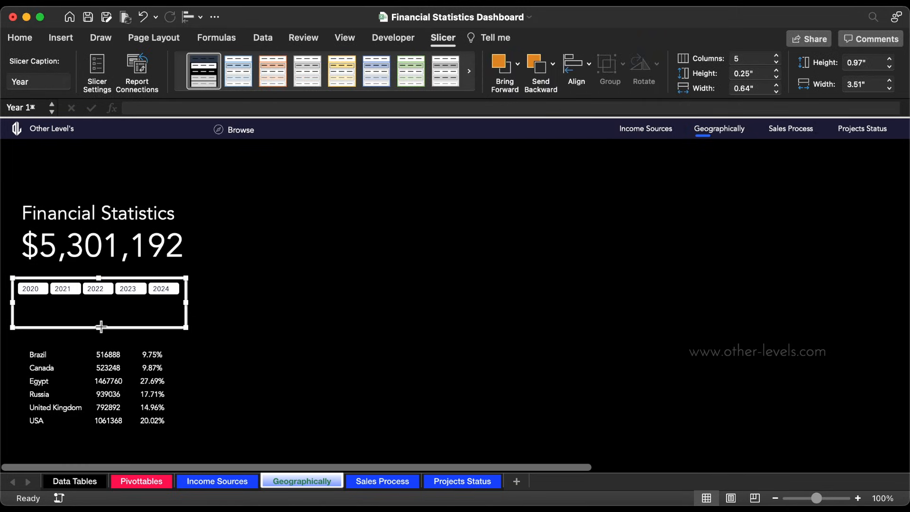
# Step: Shorten the Year slicer to fit its single row and slightly increase its button height
pyautogui.moveTo(100, 327); pyautogui.dragTo(137, 309)
pyautogui.click(777, 70)
# Step: Try the Year slicer with 2021 and 2022, leaving the page filtered to 2021
pyautogui.click(70, 288)
pyautogui.click(93, 288)
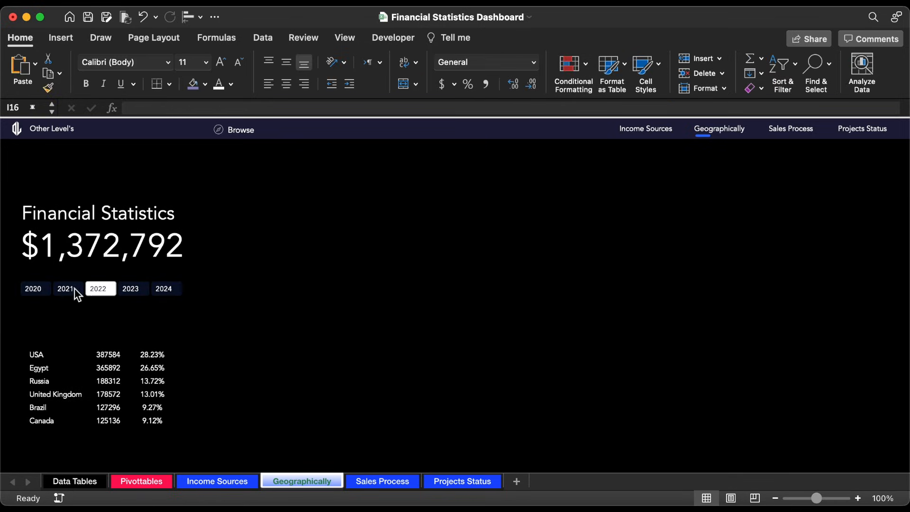
pyautogui.click(75, 288)
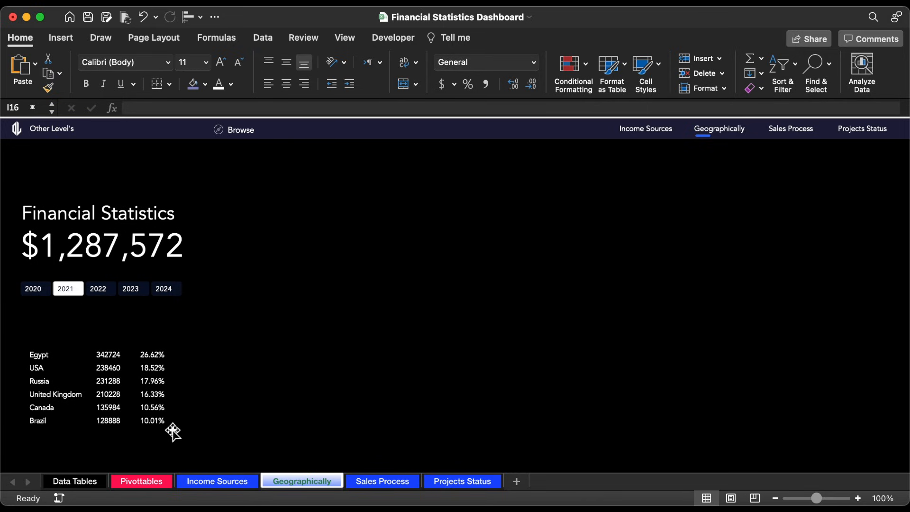
# Step: On the Pivottables sheet, copy the country names in BB5:BB10, paste them as values starting at BH5, and widen column BH
pyautogui.click(145, 481)
pyautogui.moveTo(127, 184); pyautogui.dragTo(133, 252)
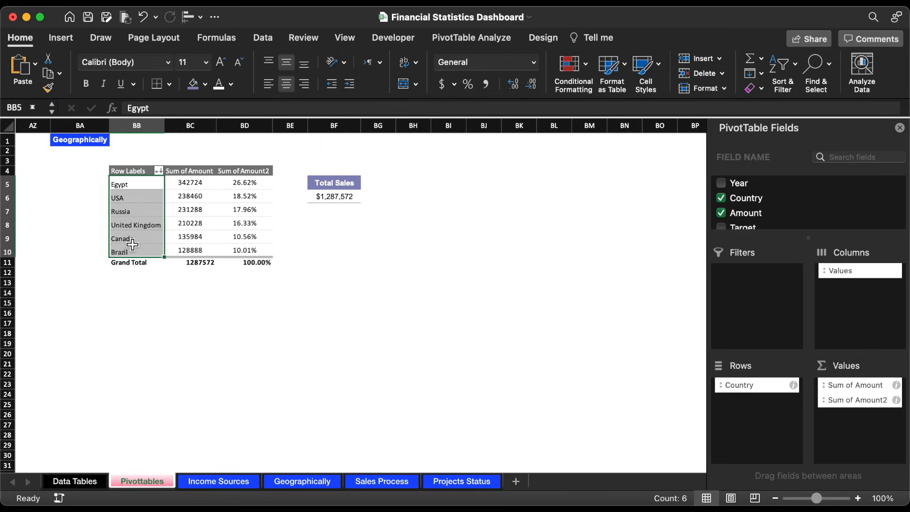
pyautogui.press('cmd+c')
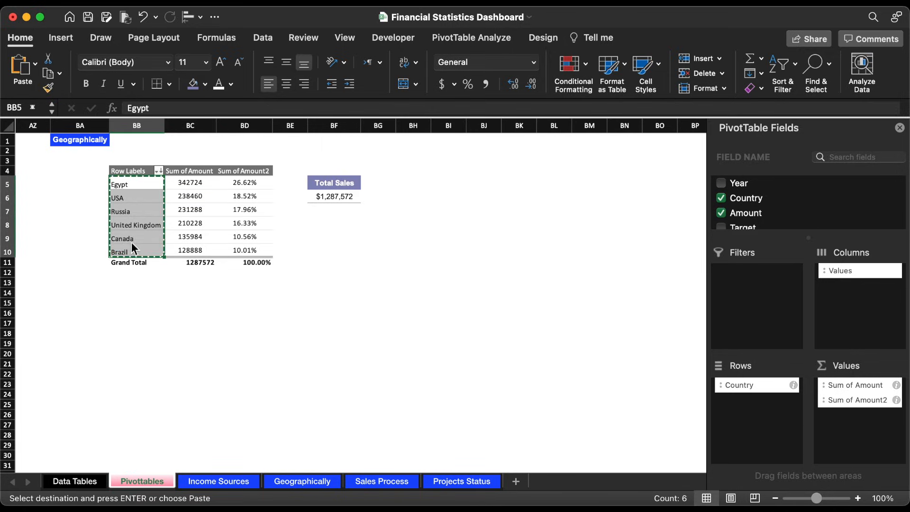
pyautogui.click(423, 185)
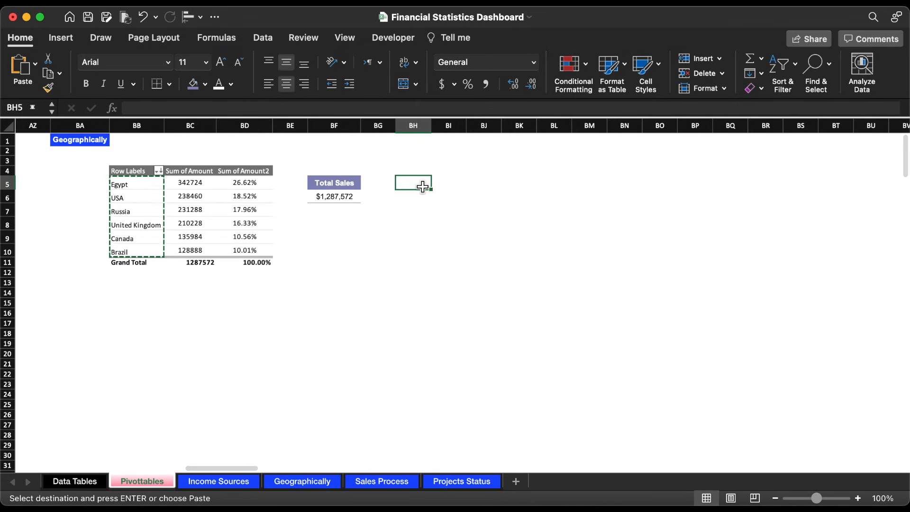
pyautogui.click(36, 63)
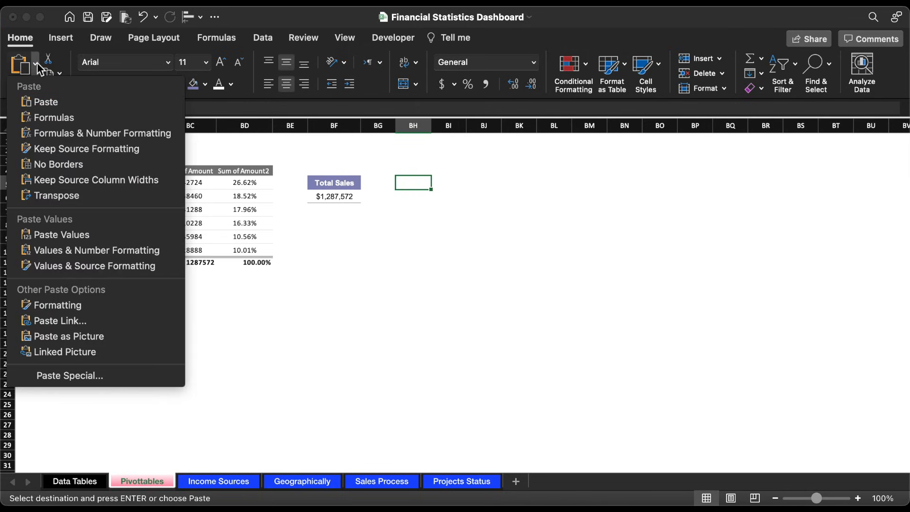
pyautogui.click(83, 238)
pyautogui.click(441, 184)
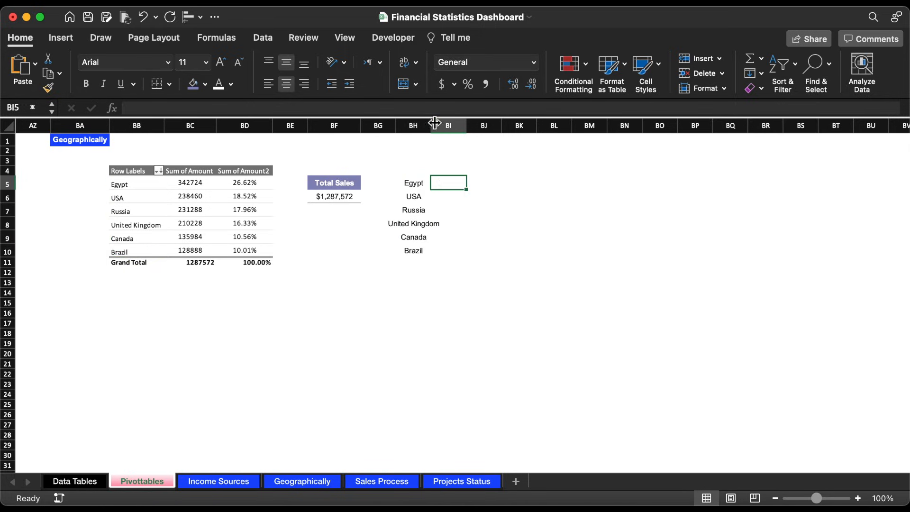
pyautogui.moveTo(433, 124); pyautogui.dragTo(452, 124)
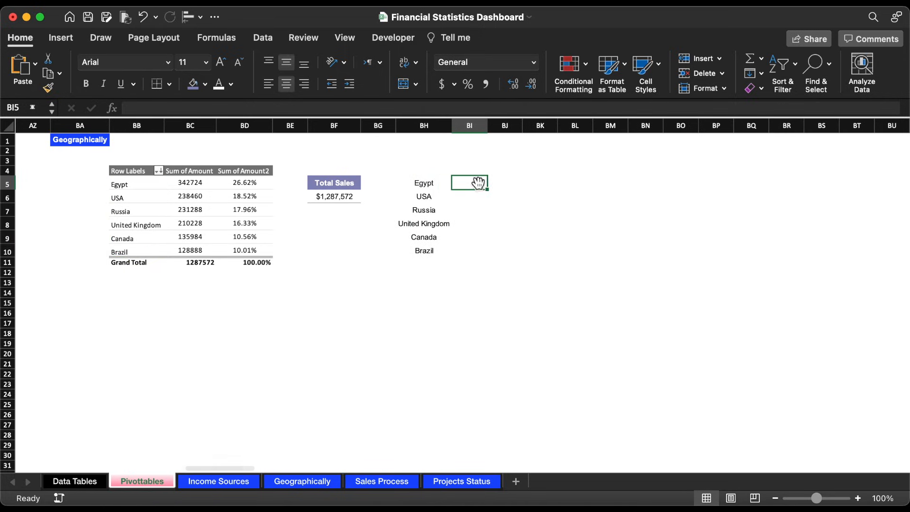
# Step: In BI5, enter =VLOOKUP(BH5,BB:BD,3,0) to look up Egypt's share of sales from the PivotTable
pyautogui.write('=')
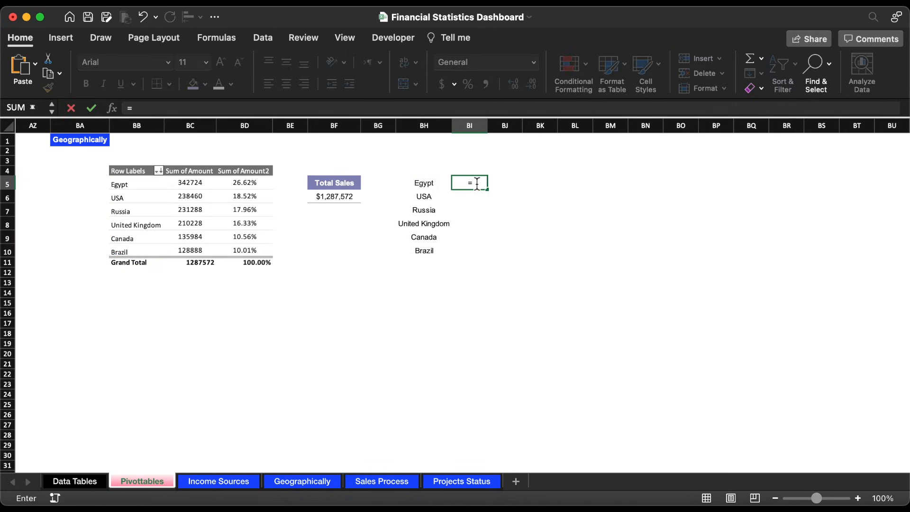
pyautogui.write('vl')
pyautogui.press('Tab')
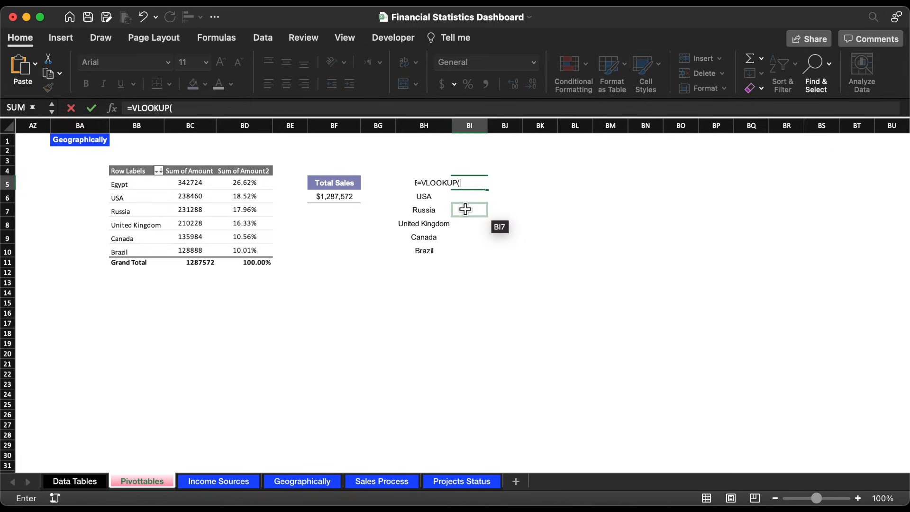
pyautogui.click(418, 188)
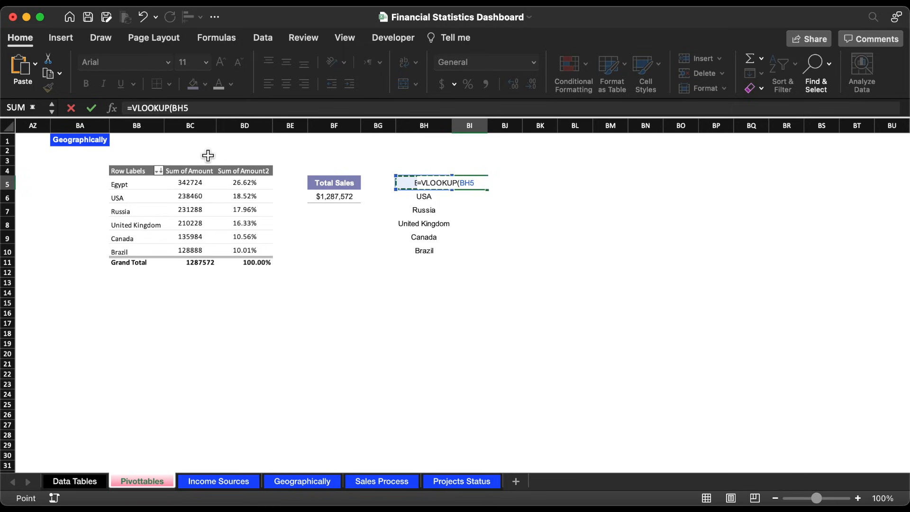
pyautogui.write(',')
pyautogui.moveTo(134, 126); pyautogui.dragTo(254, 126)
pyautogui.write(',3,')
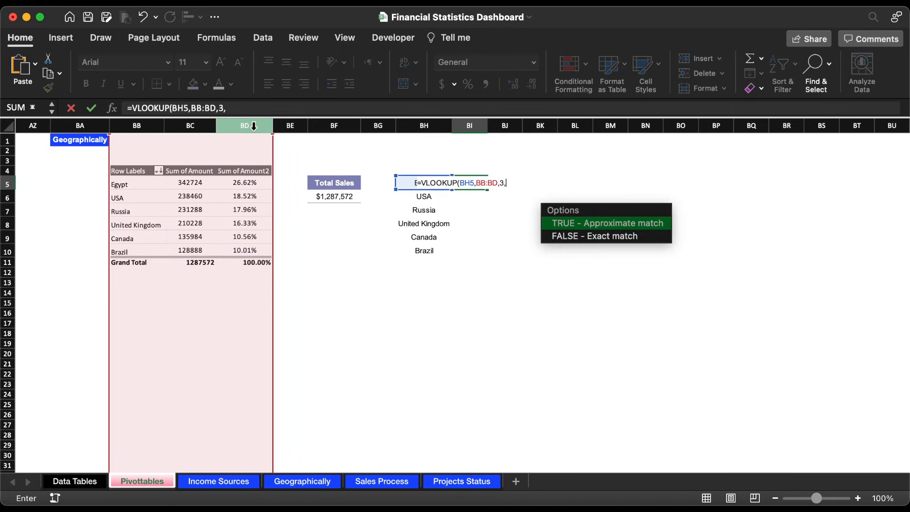
pyautogui.write('0)')
pyautogui.press('Return')
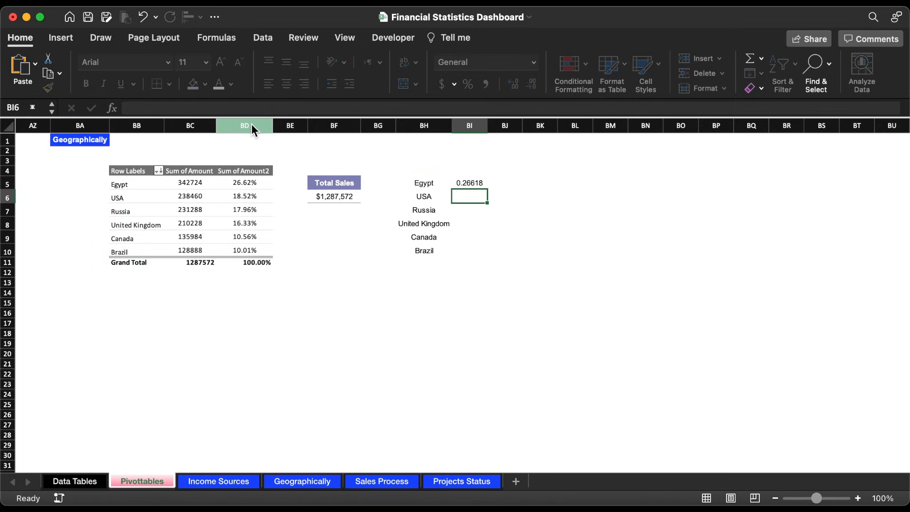
# Step: Wrap the BI5 lookup in IFERROR so that it returns an empty text string ("") on an error
pyautogui.click(469, 186)
pyautogui.click(132, 105)
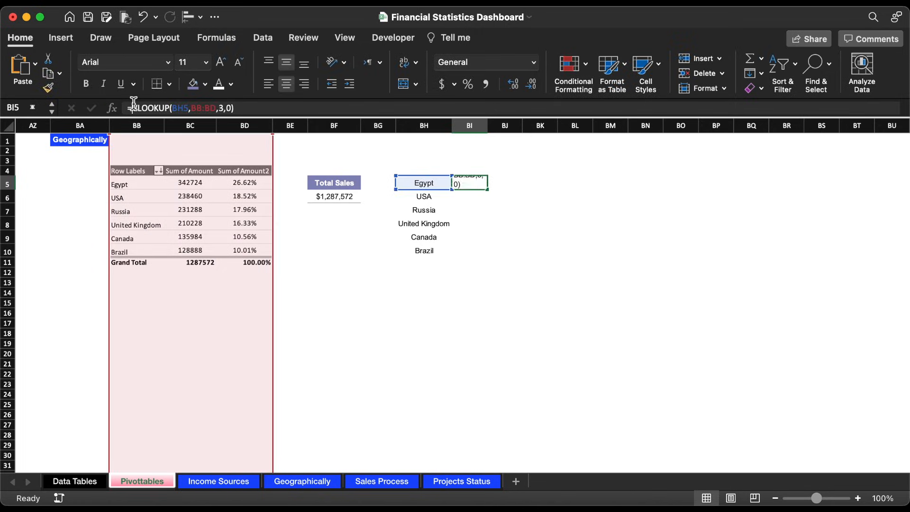
pyautogui.write('if')
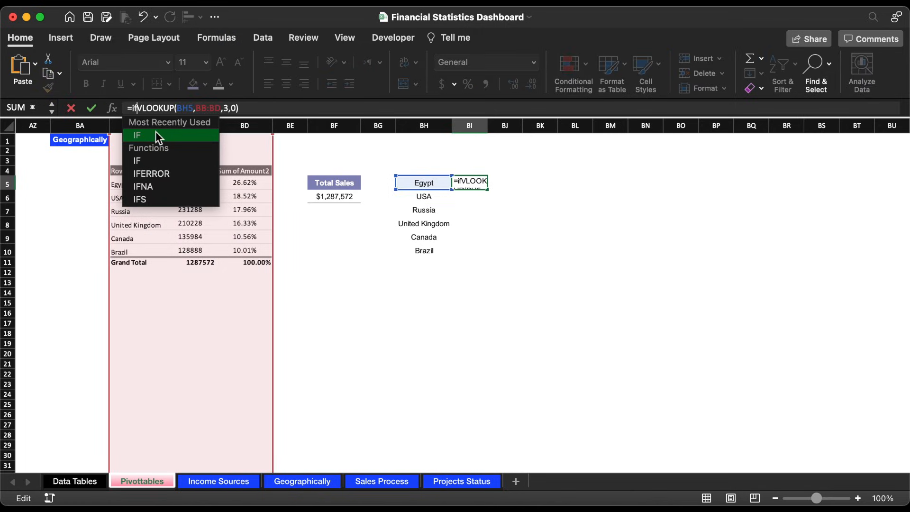
pyautogui.doubleClick(168, 173)
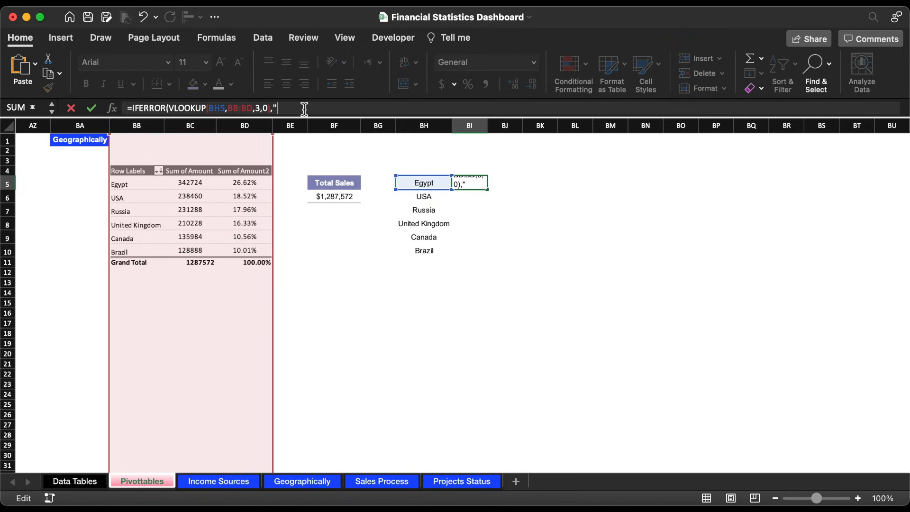
pyautogui.press('Return')
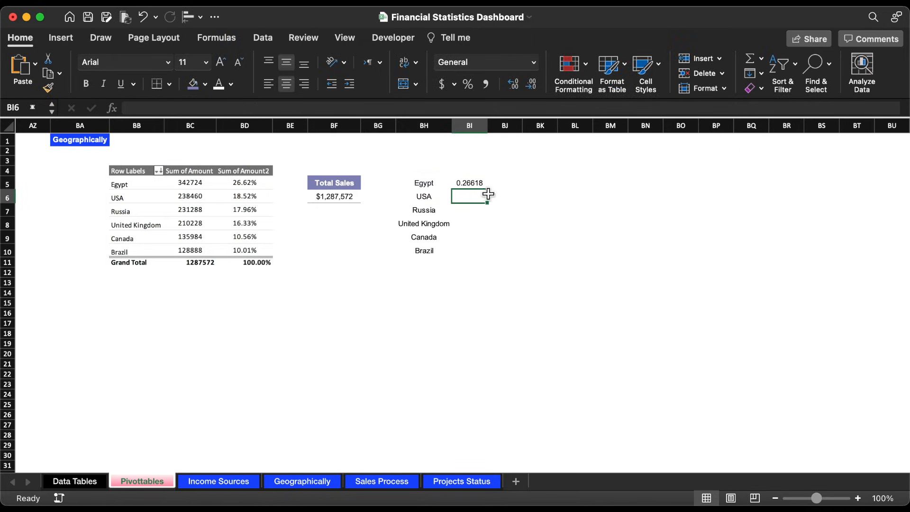
# Step: Fill the BI5 formula down to BI10 and format the results as percentages
pyautogui.click(483, 187)
pyautogui.doubleClick(487, 189)
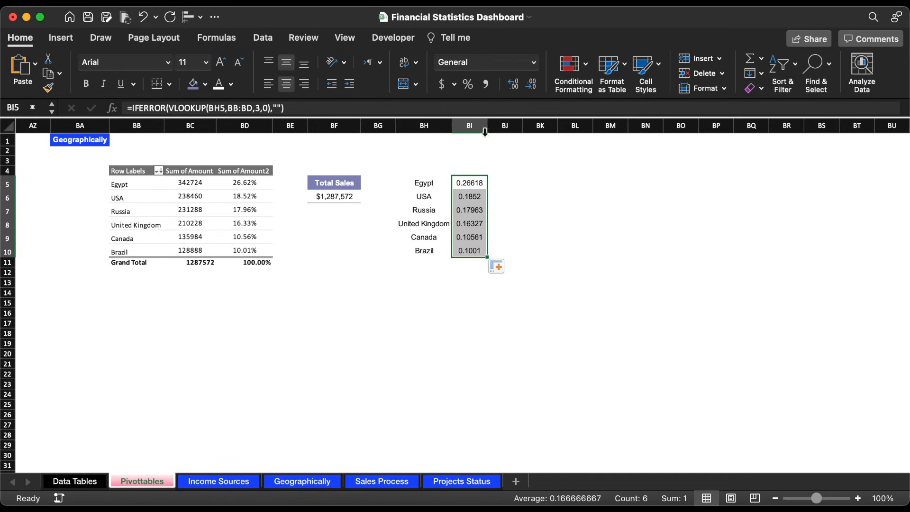
pyautogui.click(469, 85)
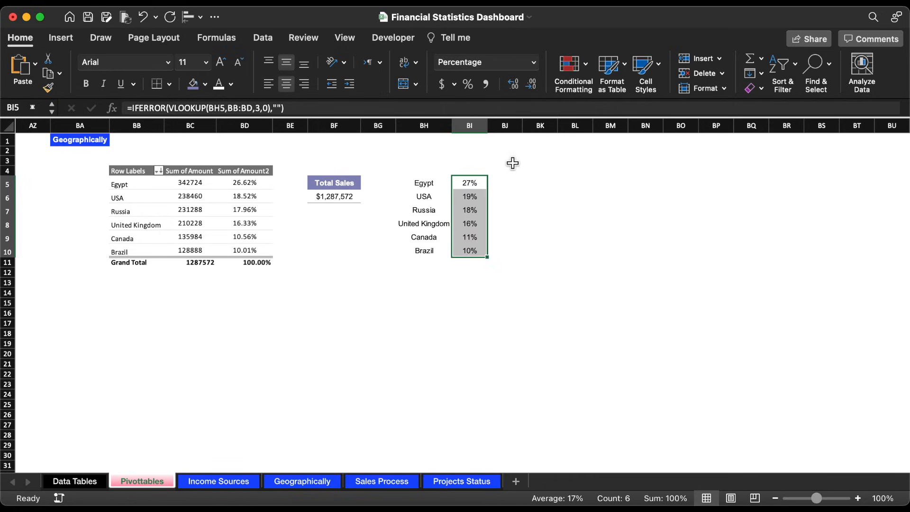
# Step: Apply an outside border around the country lookup range BH5:BI10
pyautogui.moveTo(430, 185); pyautogui.dragTo(474, 252)
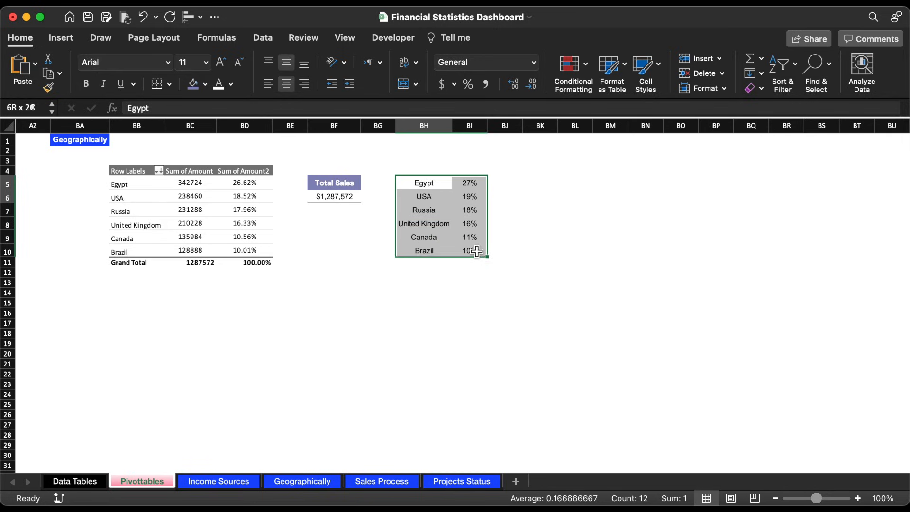
pyautogui.click(175, 84)
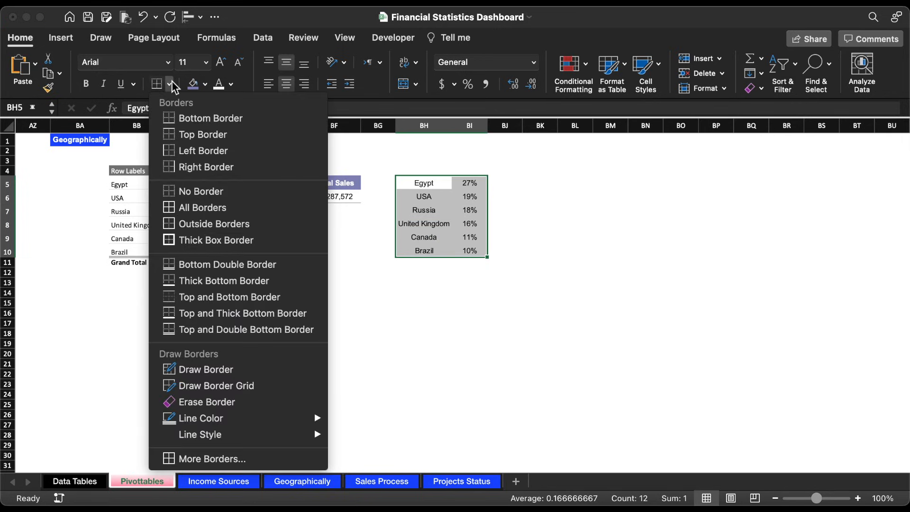
pyautogui.click(171, 222)
# Step: Insert a 2-D 100% stacked bar chart from BH5:BI10, switch its rows and columns, and place it below the lookup table
pyautogui.click(62, 41)
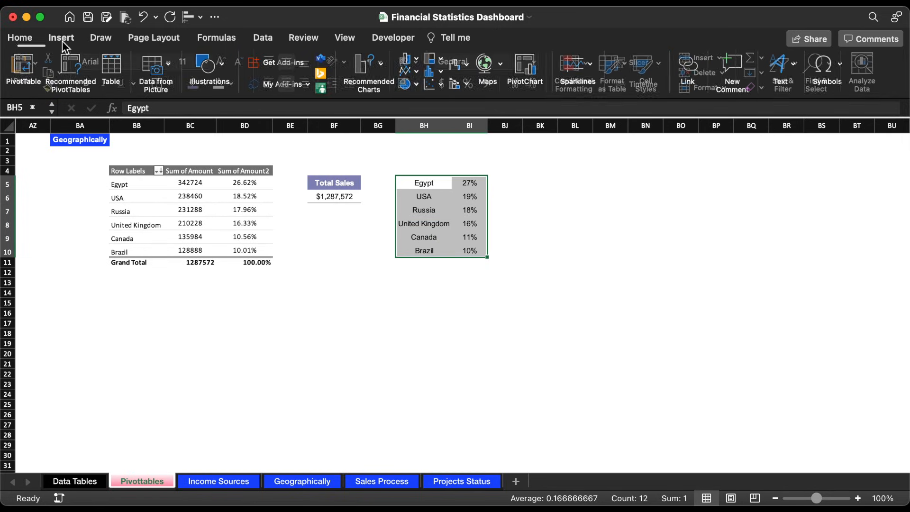
pyautogui.click(415, 62)
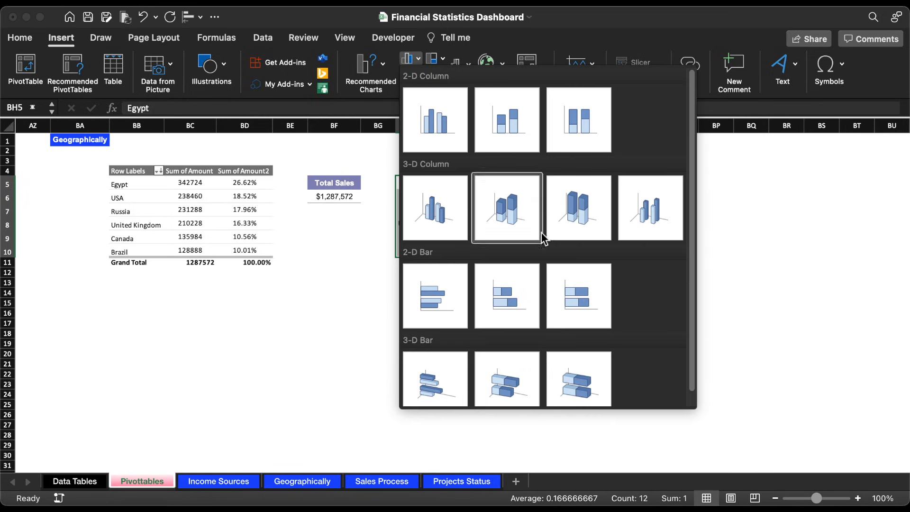
pyautogui.click(570, 282)
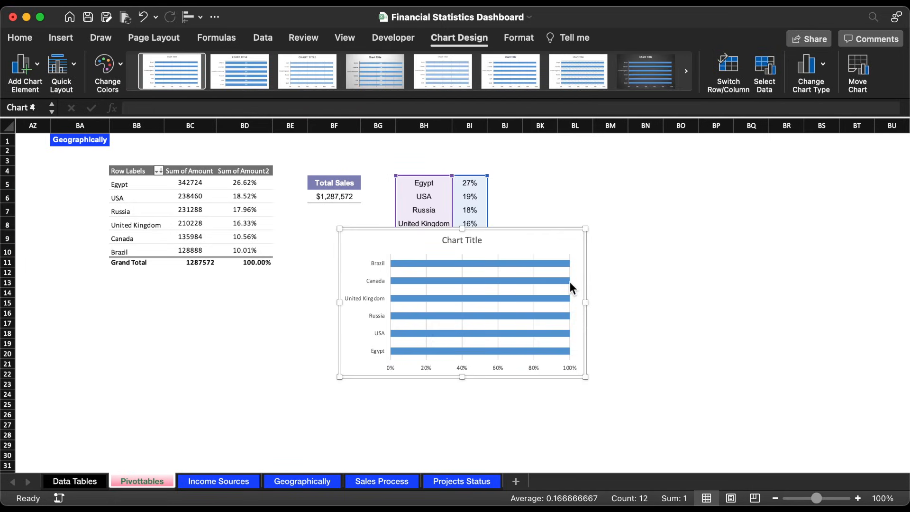
pyautogui.click(728, 67)
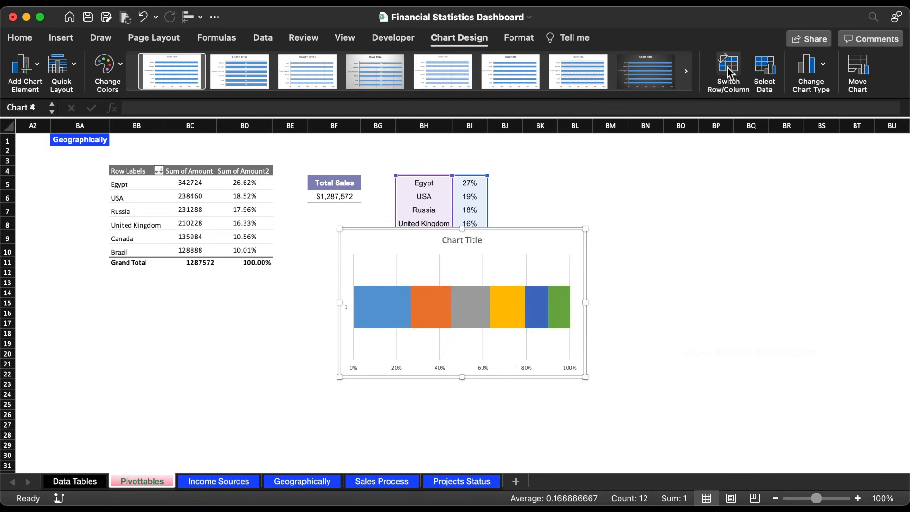
pyautogui.moveTo(510, 242); pyautogui.dragTo(489, 293)
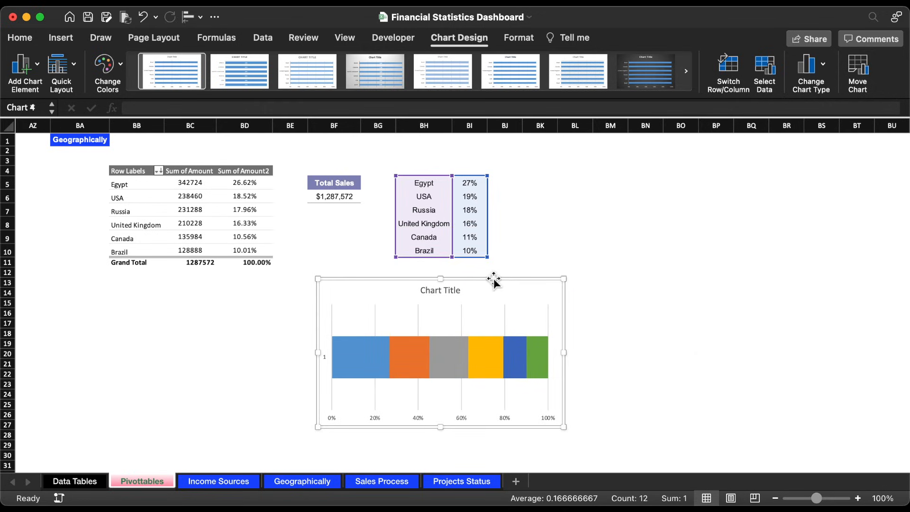
# Step: Delete the chart title and select individual bar segments to check which country each represents
pyautogui.click(453, 292)
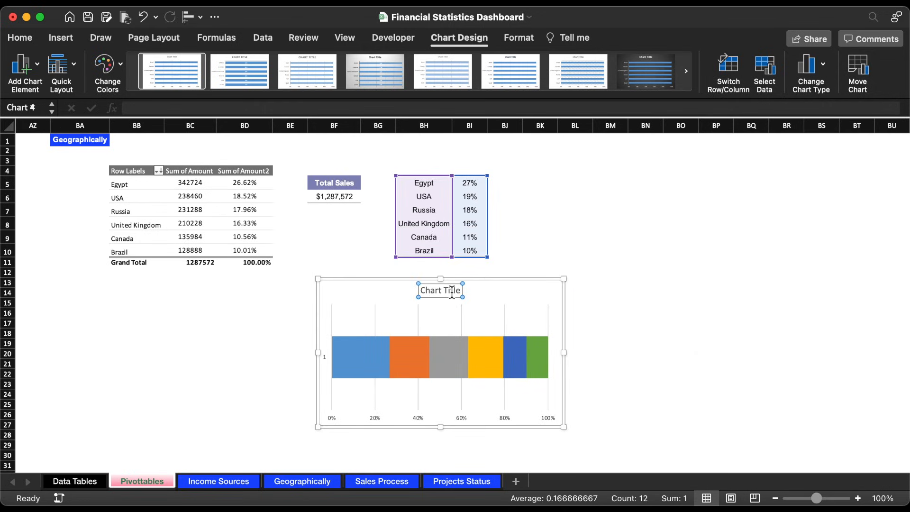
pyautogui.press('Delete')
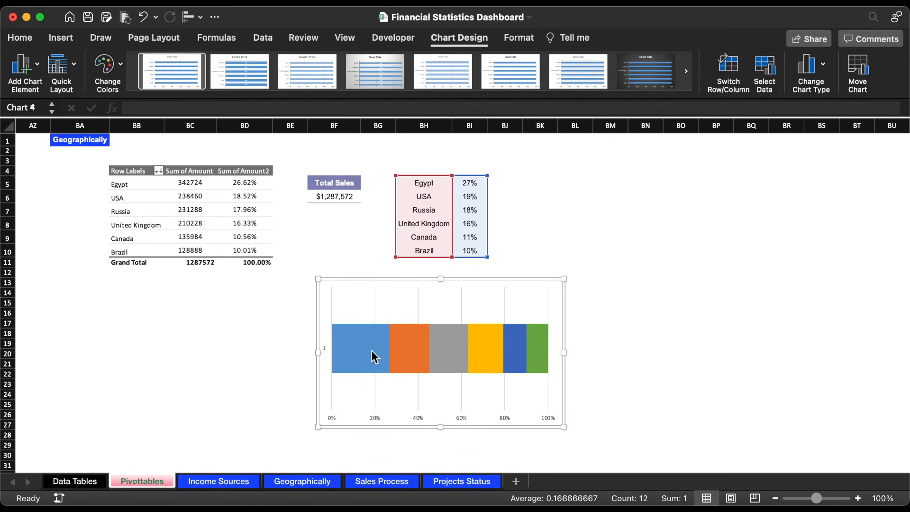
pyautogui.click(372, 357)
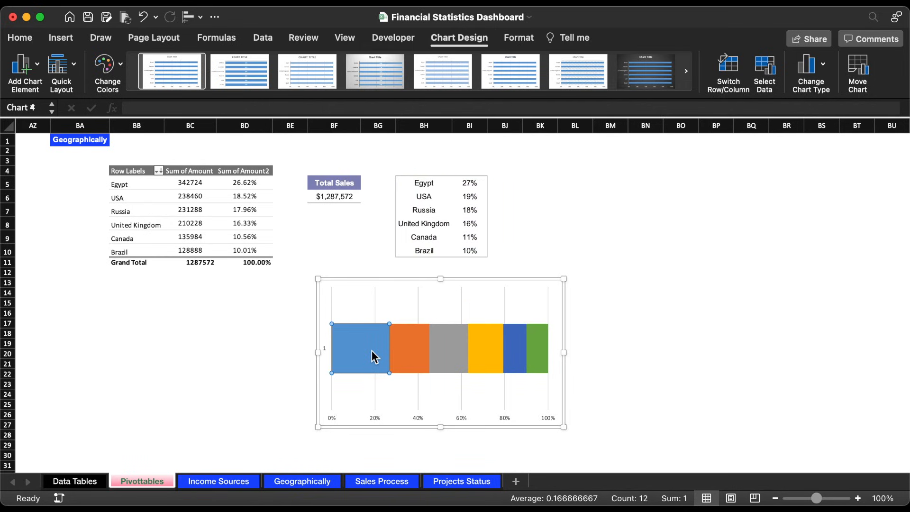
pyautogui.click(406, 351)
pyautogui.click(453, 356)
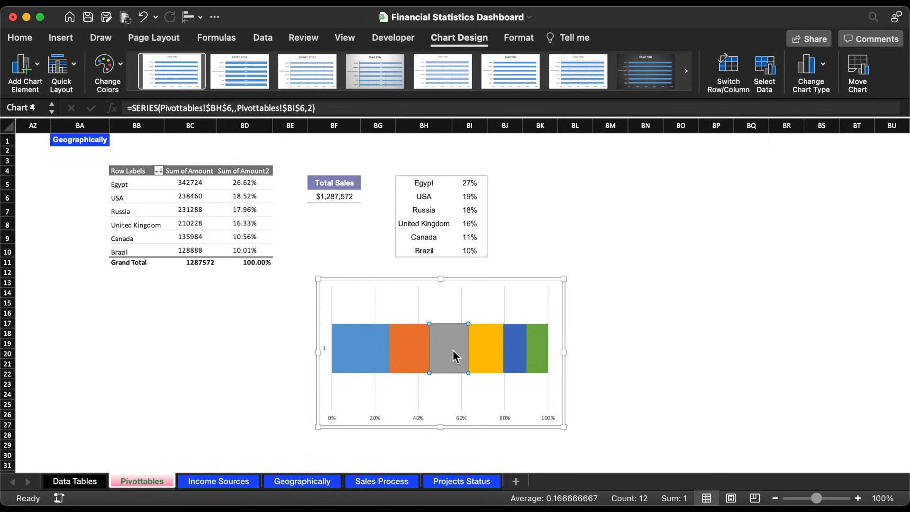
pyautogui.click(480, 357)
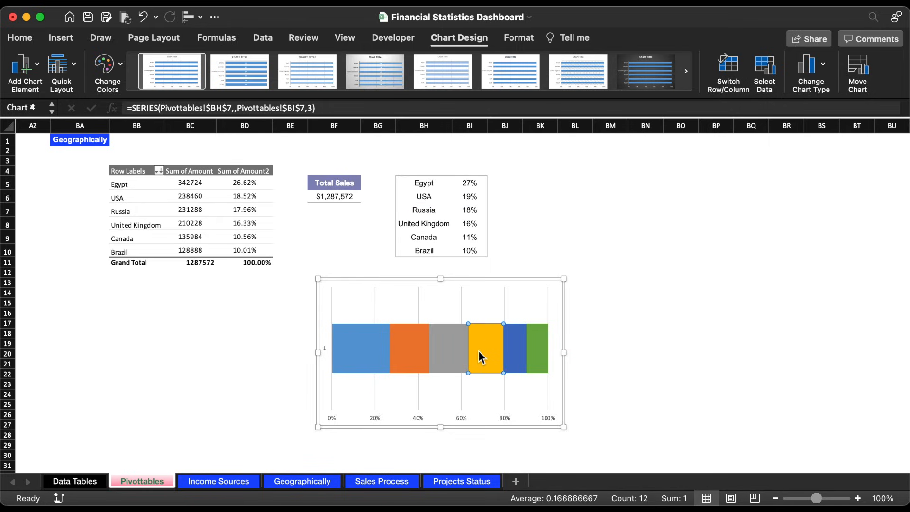
pyautogui.click(359, 342)
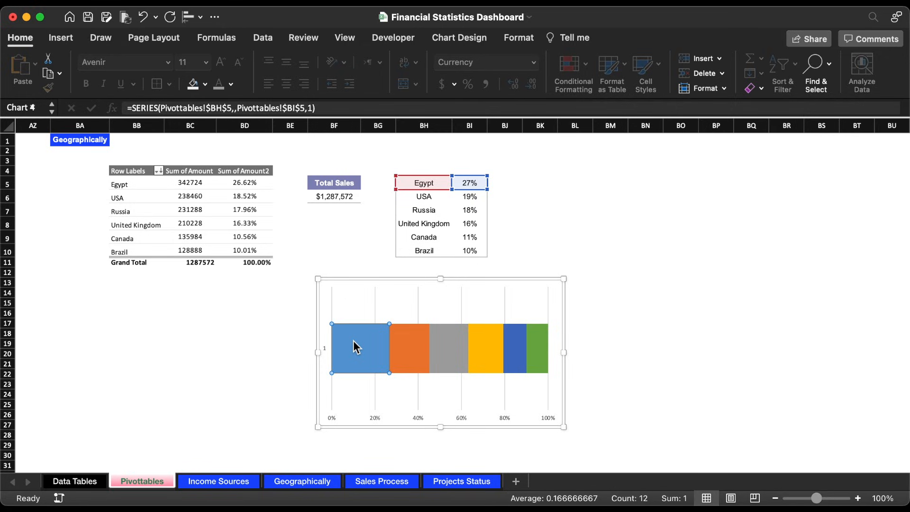
# Step: Remove the chart's vertical axis, gridlines and horizontal axis, and reduce the chart's height to about rows 13 to 21
pyautogui.click(326, 346)
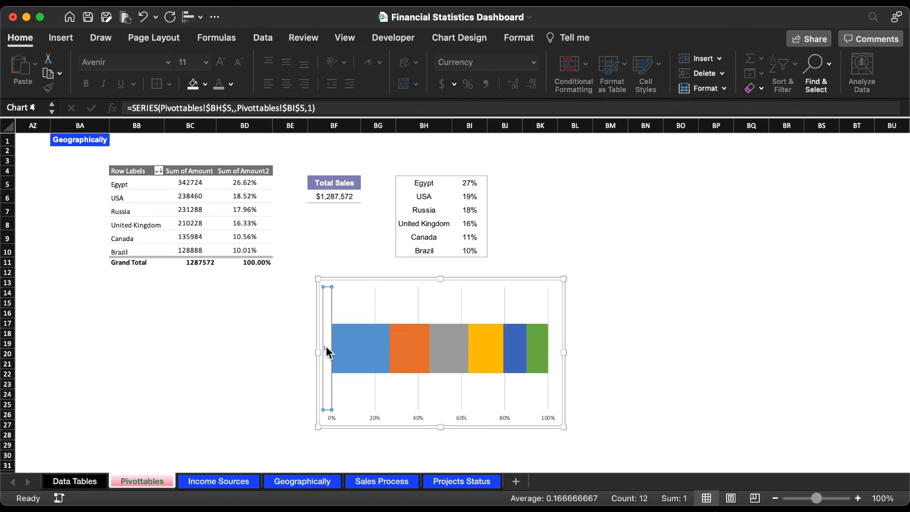
pyautogui.press('Delete')
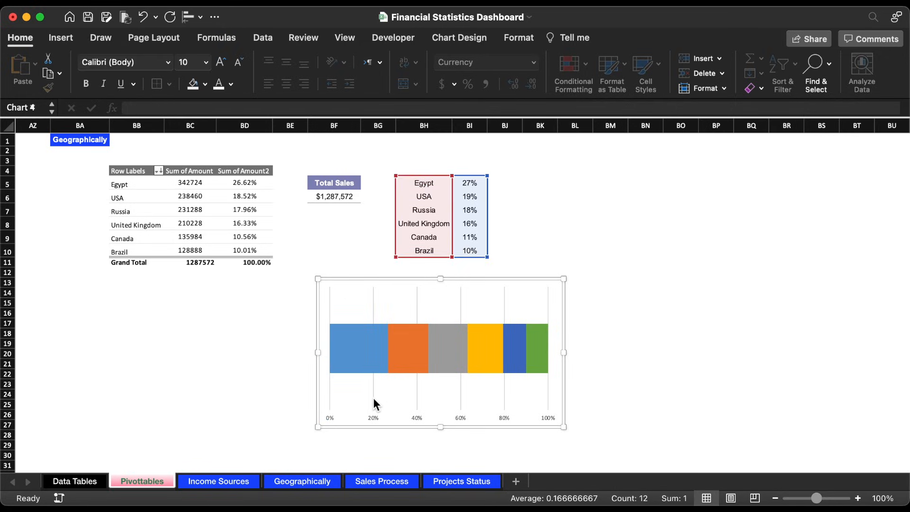
pyautogui.click(374, 401)
pyautogui.press('Delete')
pyautogui.click(420, 417)
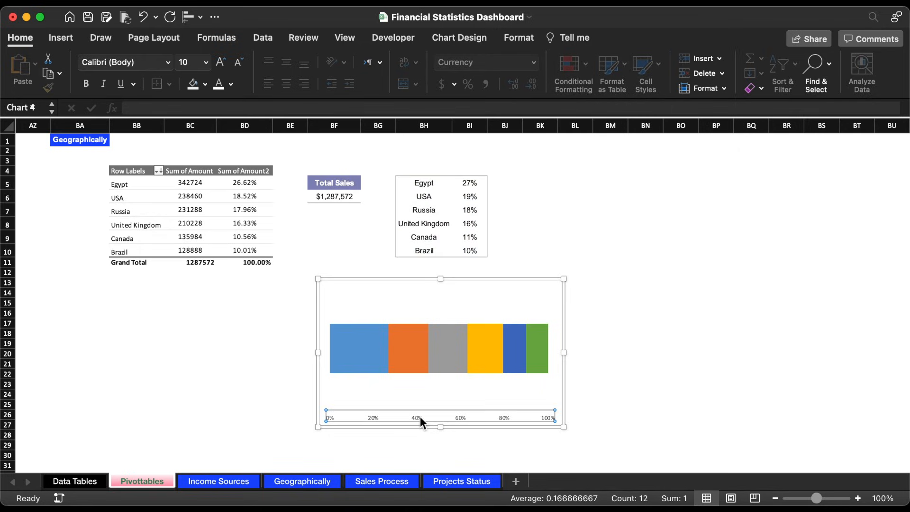
pyautogui.press('Delete')
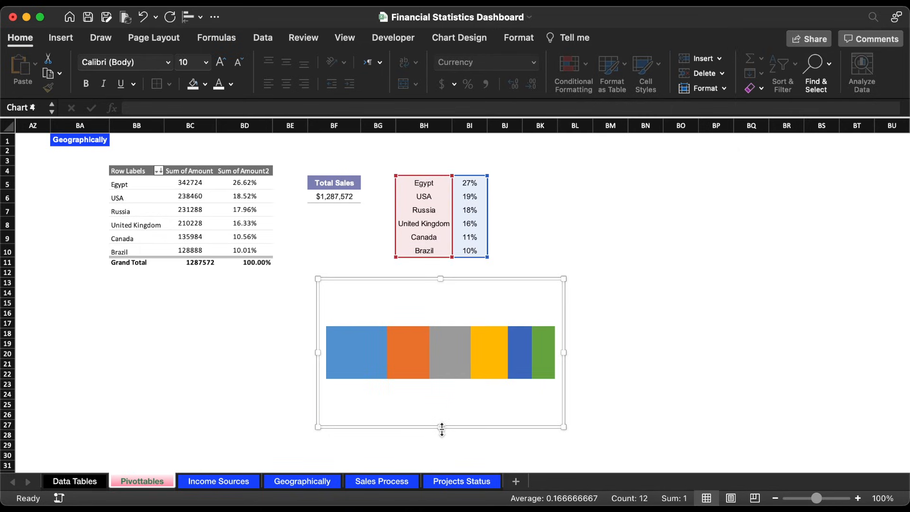
pyautogui.moveTo(441, 427); pyautogui.dragTo(441, 373)
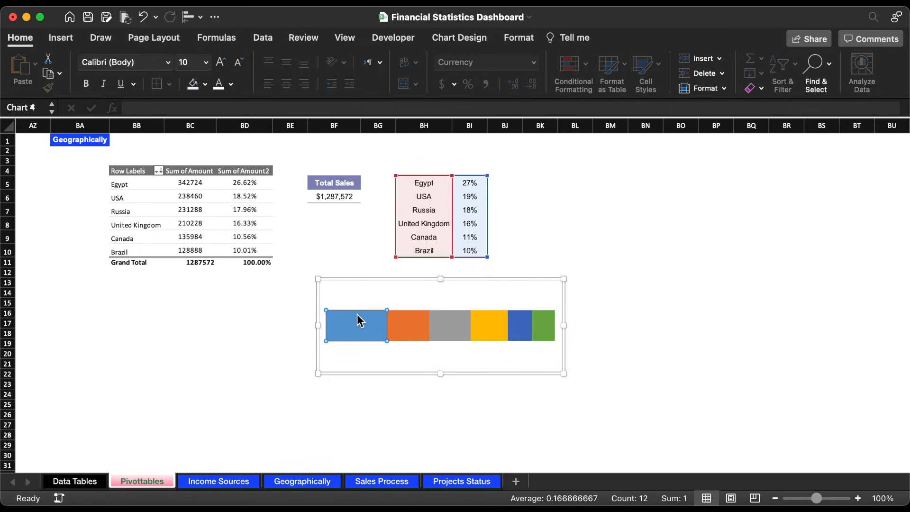
# Step: Give the Egypt segment of the stacked bar a solid crimson fill
pyautogui.click(358, 320)
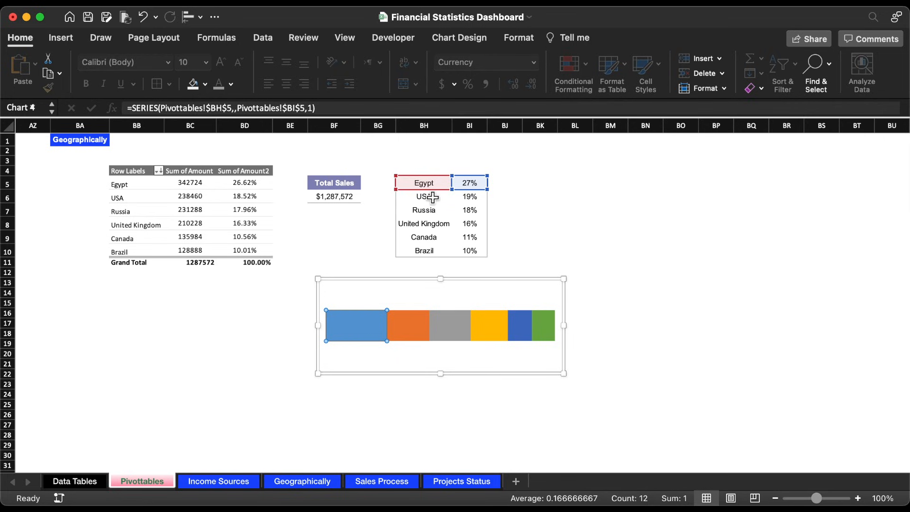
pyautogui.press('super+1')
pyautogui.click(728, 184)
pyautogui.click(740, 217)
pyautogui.click(885, 306)
pyautogui.click(817, 496)
pyautogui.click(509, 337)
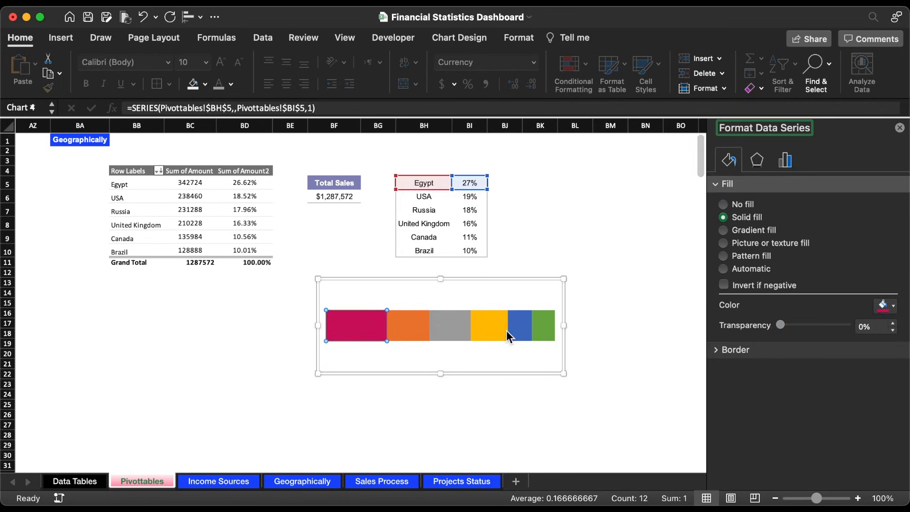
# Step: Fill the USA segment with bright blue and the Russia segment with dark gold
pyautogui.click(409, 327)
pyautogui.click(886, 307)
pyautogui.click(816, 472)
pyautogui.click(451, 327)
pyautogui.click(886, 307)
pyautogui.click(823, 495)
pyautogui.click(512, 338)
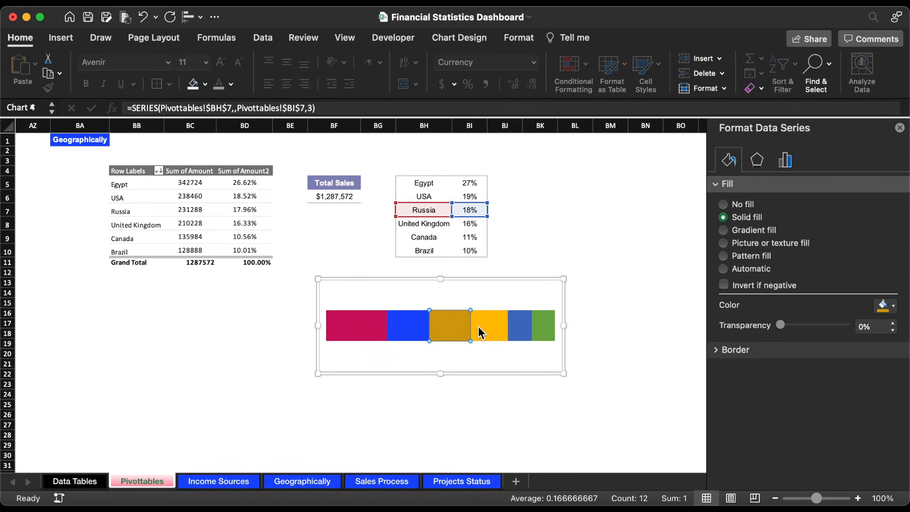
# Step: Fill the United Kingdom segment with light blue and the Canada segment with bright blue, and change the USA segment to purple
pyautogui.click(479, 327)
pyautogui.click(748, 218)
pyautogui.click(885, 306)
pyautogui.click(520, 327)
pyautogui.click(885, 306)
pyautogui.click(409, 327)
# Step: Fill the Brazil segment with purple and change the USA segment to very dark purple
pyautogui.click(884, 306)
pyautogui.click(822, 495)
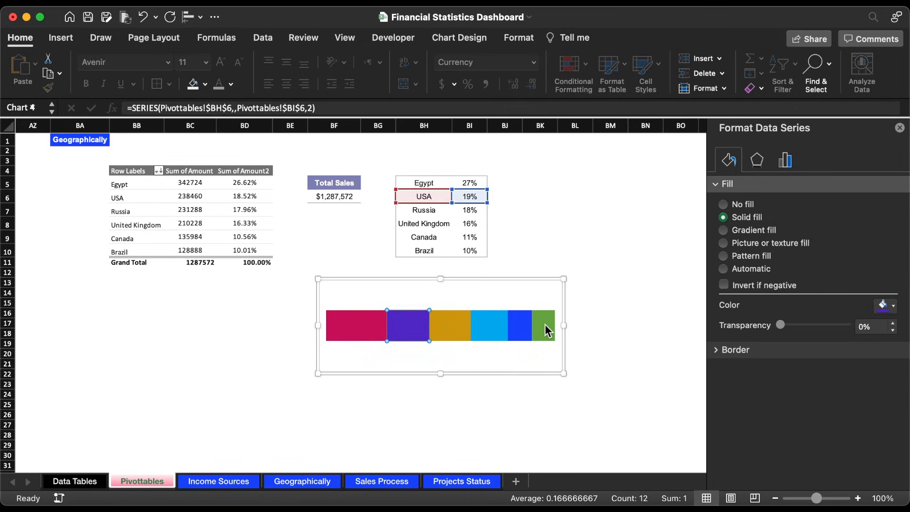
pyautogui.click(545, 327)
pyautogui.click(885, 306)
pyautogui.click(816, 472)
pyautogui.click(468, 408)
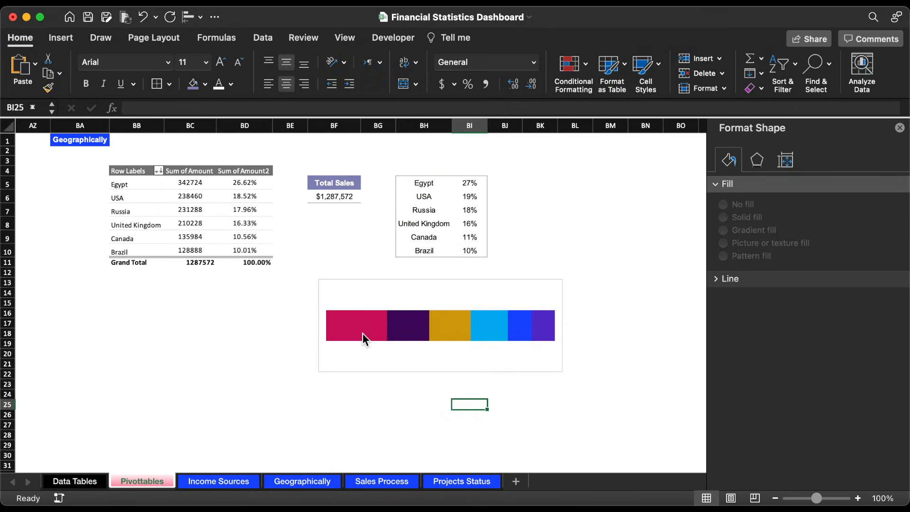
# Step: Give the Egypt segment of the stacked bar a gradient fill starting in crimson, reduced to two gradient stops
pyautogui.click(363, 334)
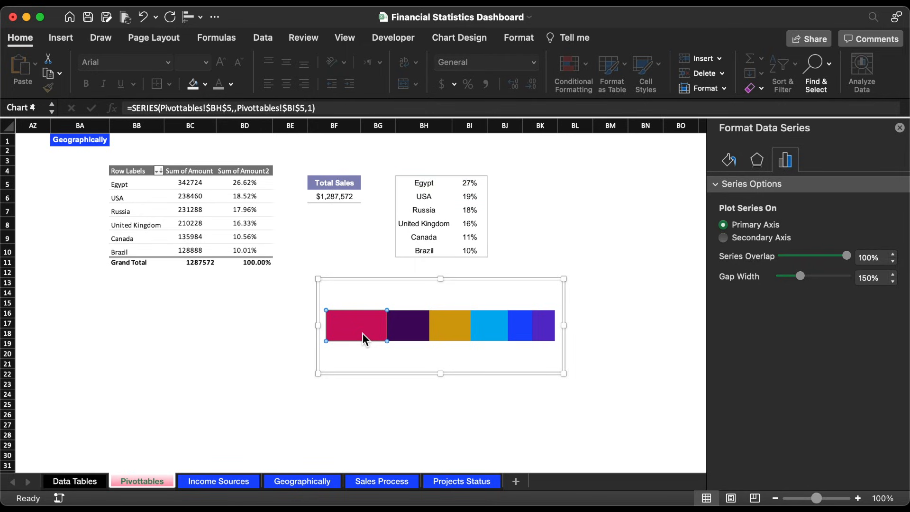
pyautogui.click(362, 334)
pyautogui.click(731, 160)
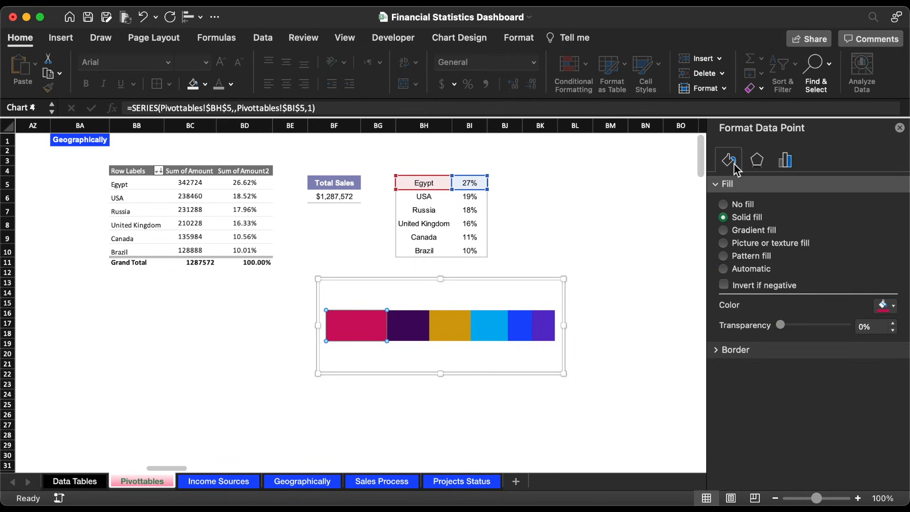
pyautogui.click(746, 230)
pyautogui.click(885, 441)
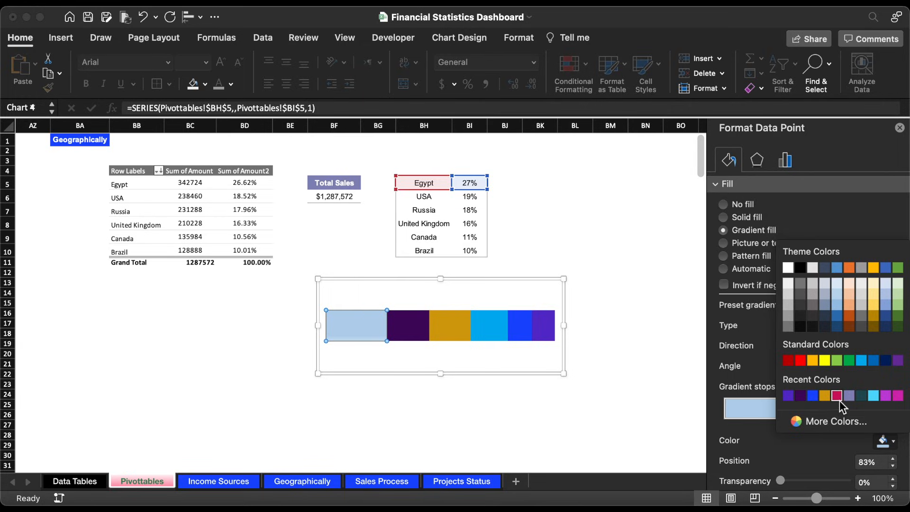
pyautogui.click(838, 396)
pyautogui.moveTo(865, 421); pyautogui.dragTo(693, 416)
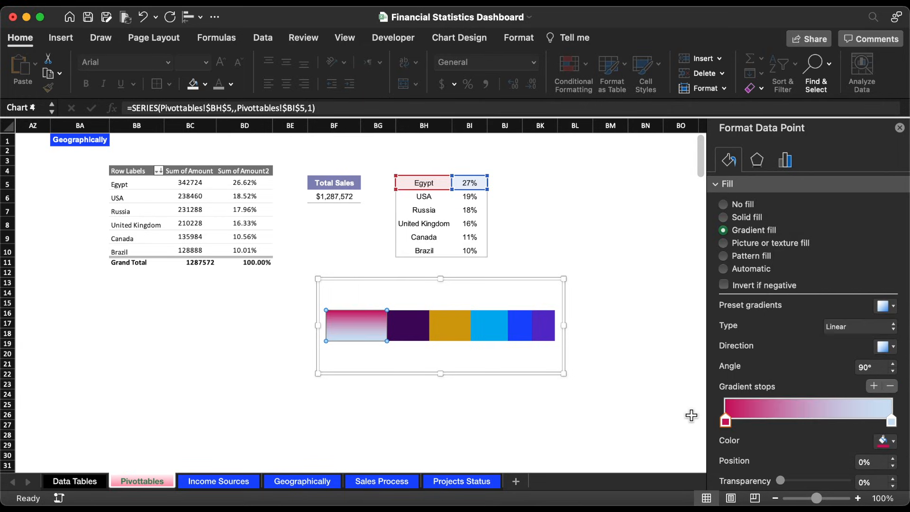
# Step: Set the Egypt gradient to a 45° diagonal direction, color its end stop red and move the crimson stop to 43%
pyautogui.click(886, 346)
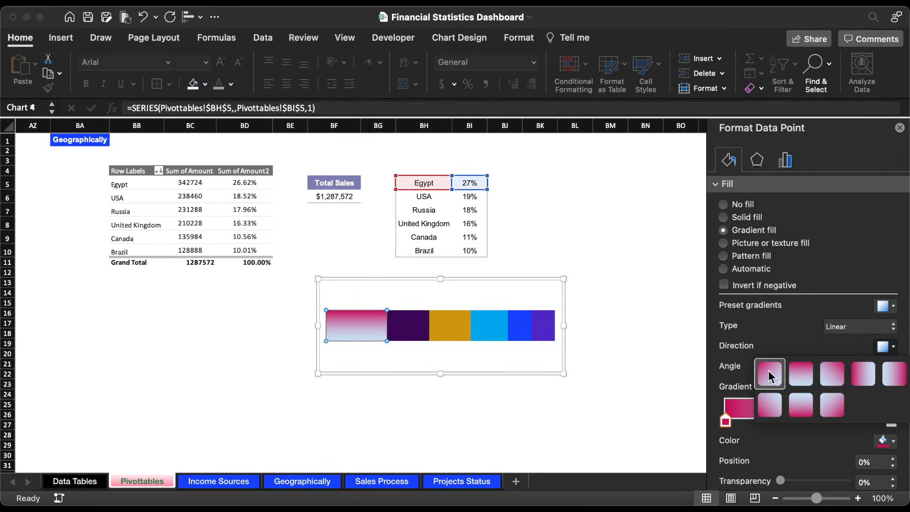
pyautogui.click(770, 375)
pyautogui.moveTo(725, 421); pyautogui.dragTo(763, 422)
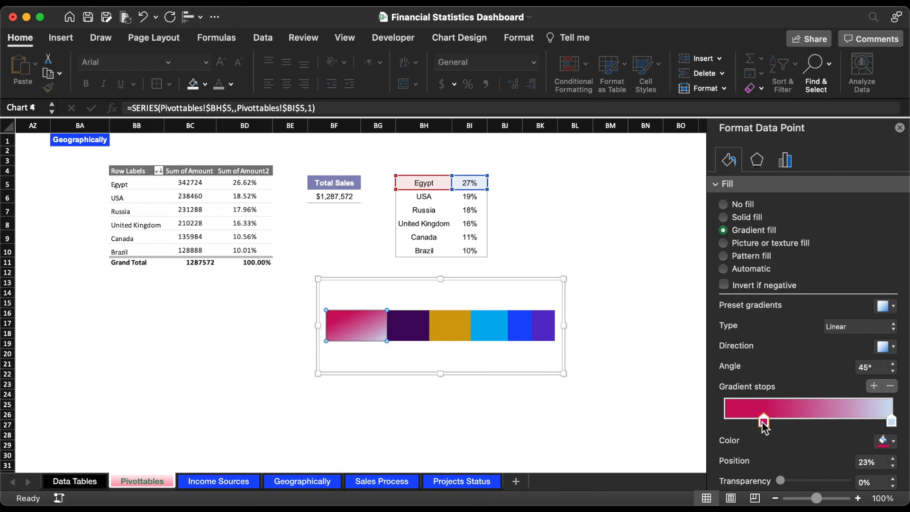
pyautogui.click(891, 420)
pyautogui.click(884, 441)
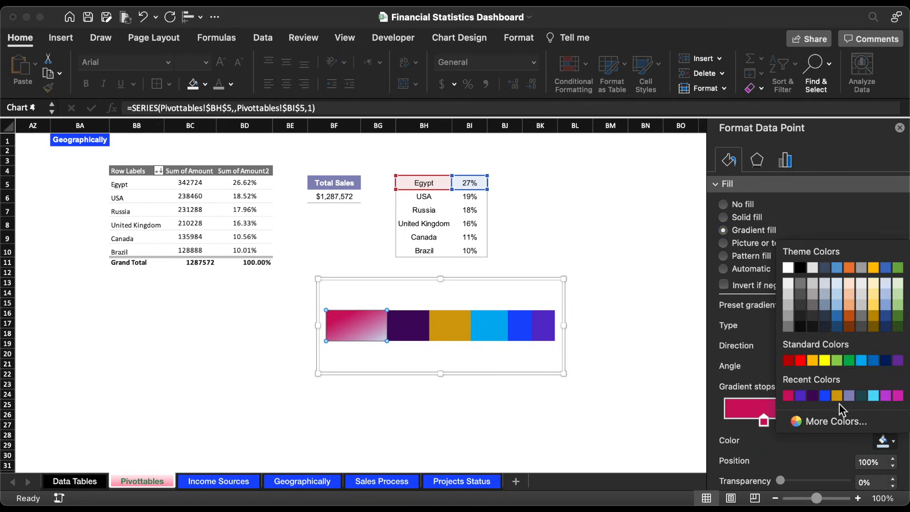
pyautogui.click(801, 361)
pyautogui.moveTo(764, 421); pyautogui.dragTo(798, 422)
# Step: Apply a gradient fill to the USA segment running from very dark purple to purple
pyautogui.click(408, 326)
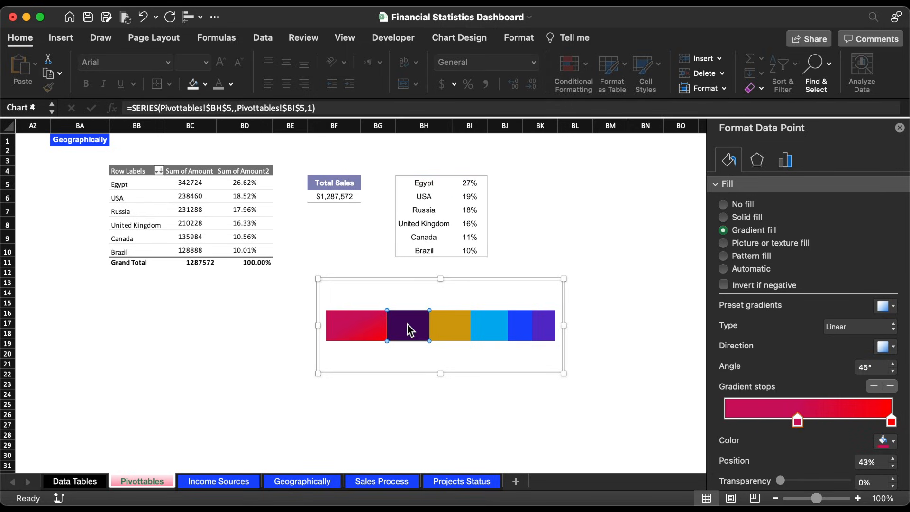
pyautogui.click(740, 231)
pyautogui.click(890, 442)
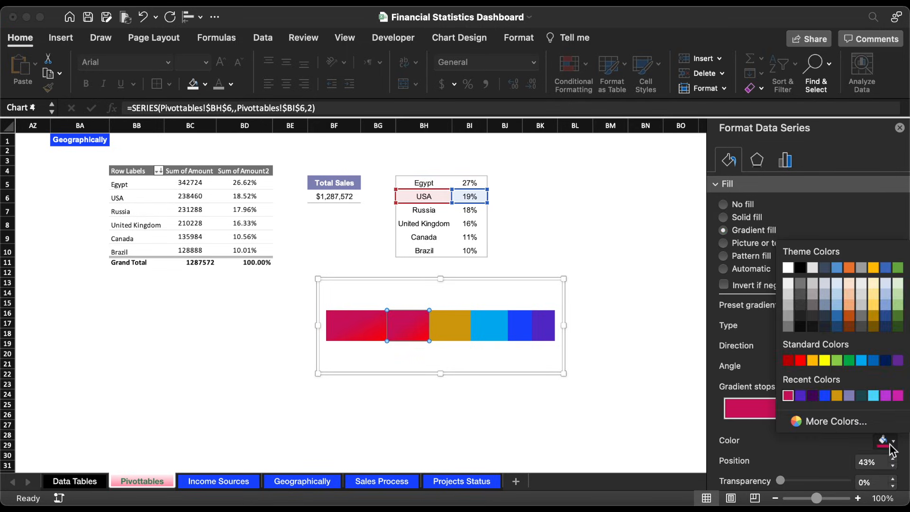
pyautogui.click(812, 395)
pyautogui.click(890, 420)
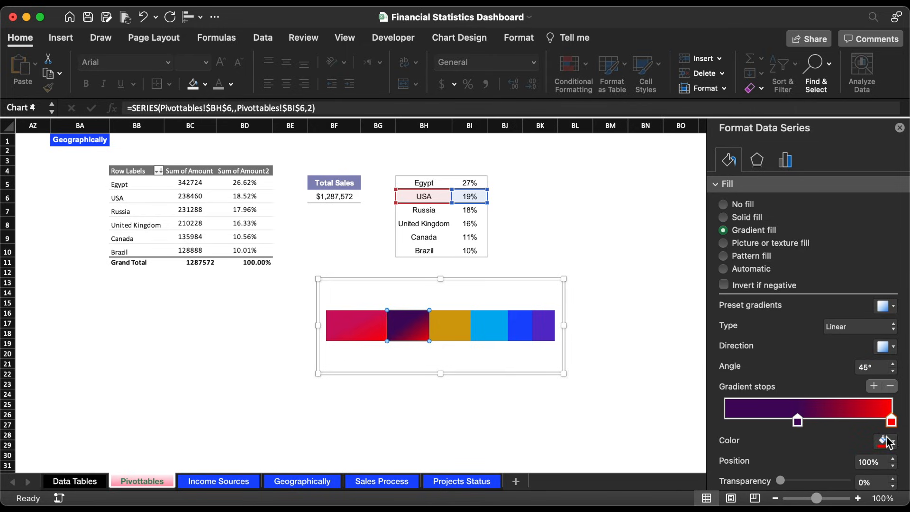
pyautogui.click(886, 442)
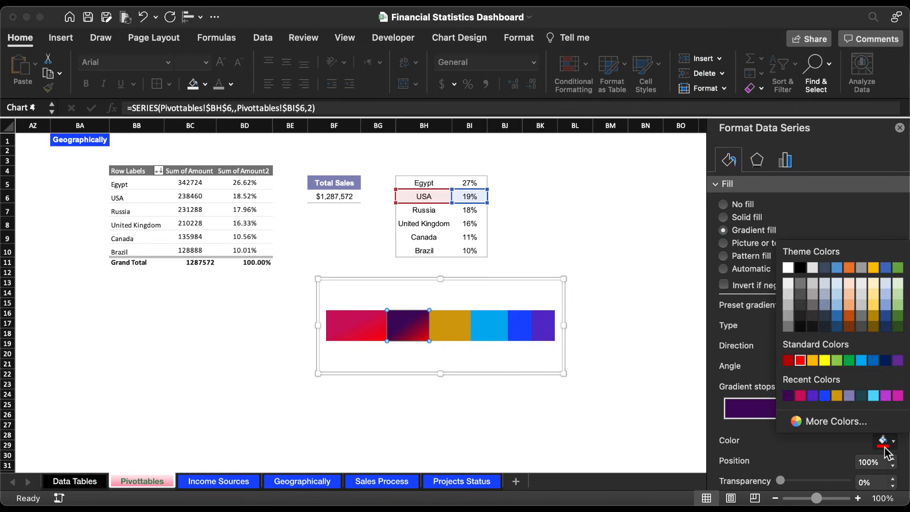
pyautogui.click(813, 395)
# Step: Apply a dark gold to yellow gradient fill to the Russia segment, with the gold stop at 50%
pyautogui.click(457, 334)
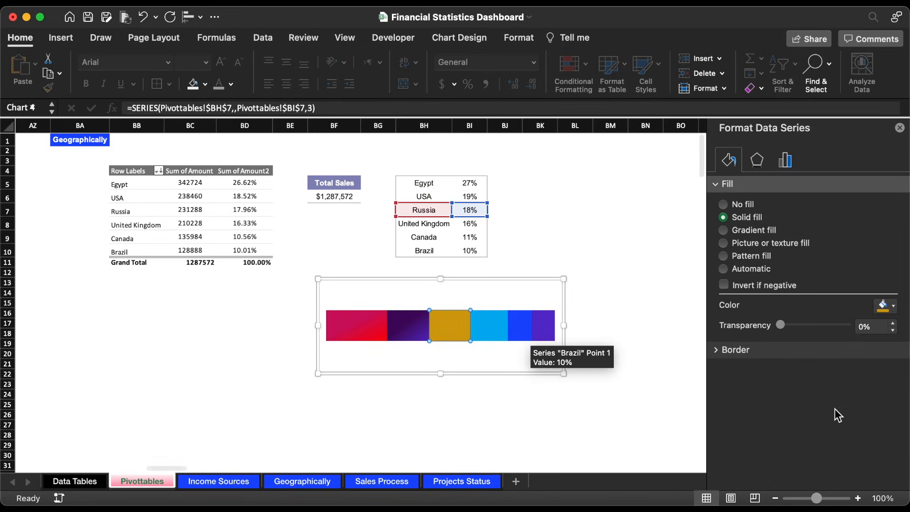
pyautogui.click(758, 231)
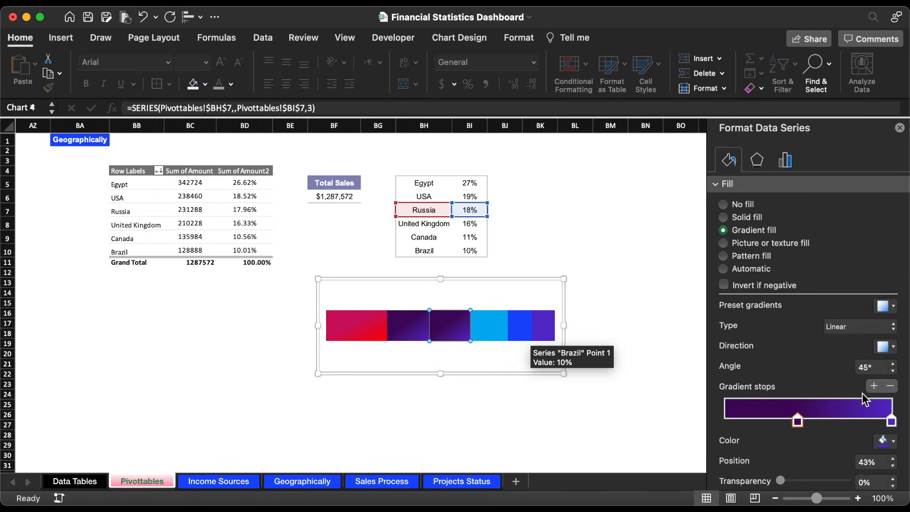
pyautogui.click(883, 440)
pyautogui.click(838, 397)
pyautogui.click(892, 421)
pyautogui.click(892, 440)
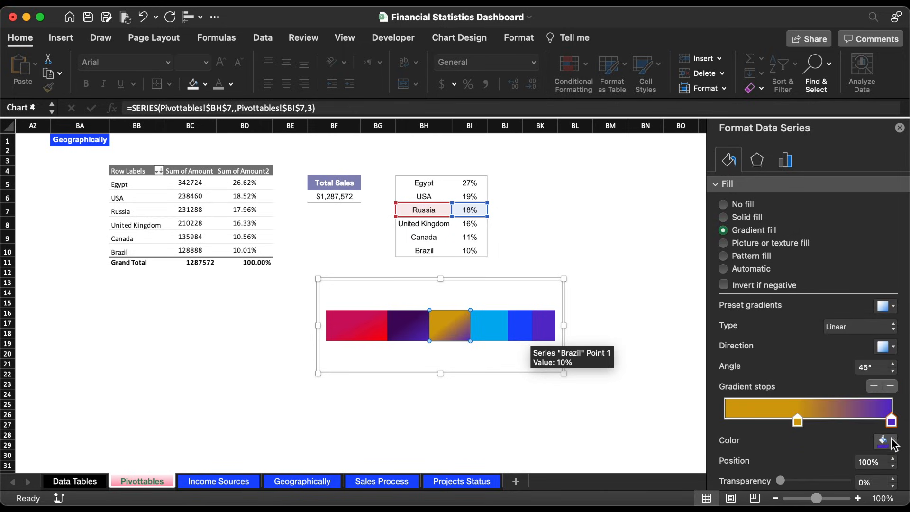
pyautogui.click(825, 361)
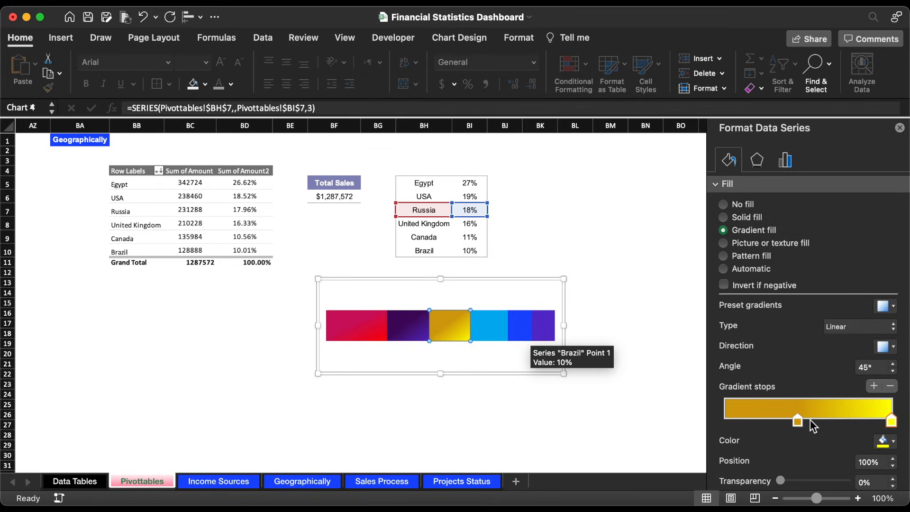
pyautogui.moveTo(801, 426); pyautogui.dragTo(810, 423)
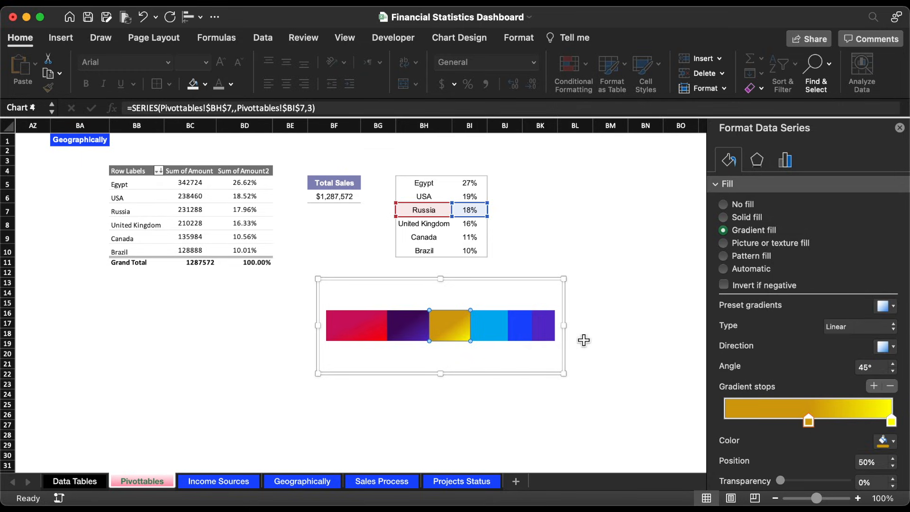
# Step: Apply a gradient from light blue to pale sky blue to the United Kingdom segment, with the end stop at 87%
pyautogui.click(499, 332)
pyautogui.click(724, 230)
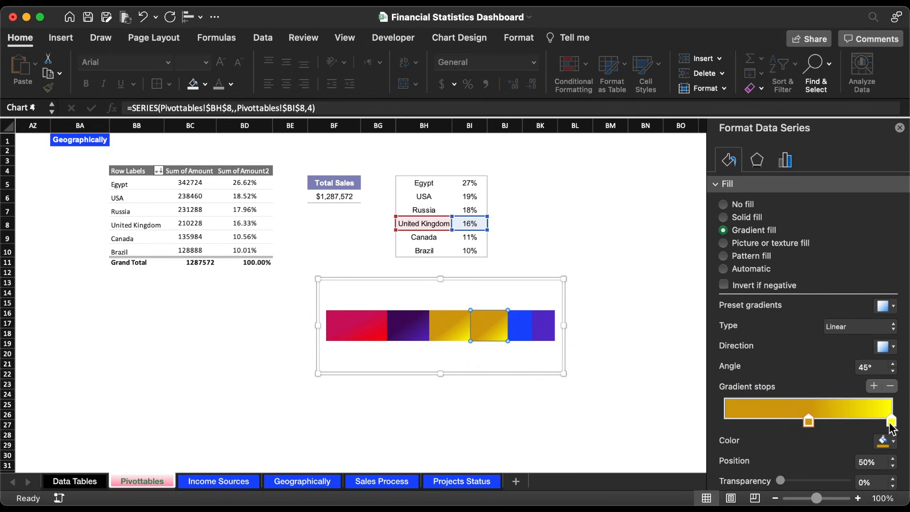
pyautogui.click(894, 441)
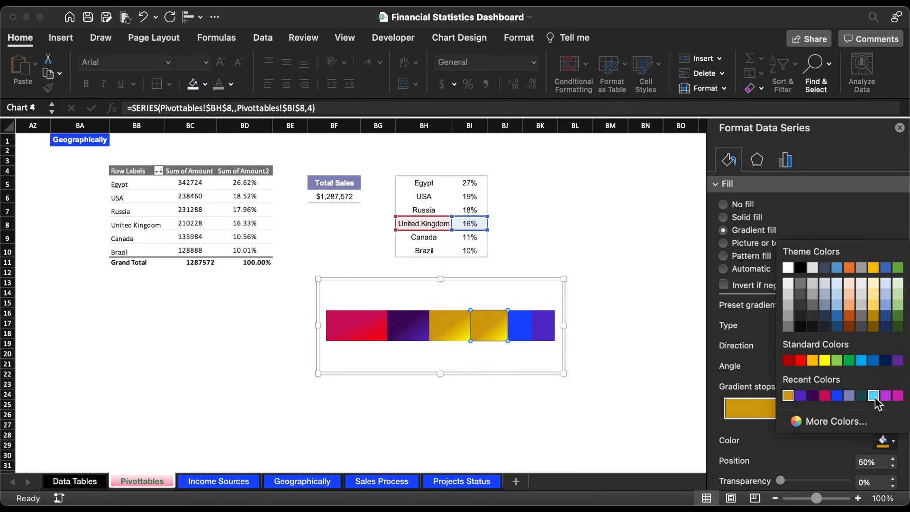
pyautogui.click(862, 360)
pyautogui.click(891, 423)
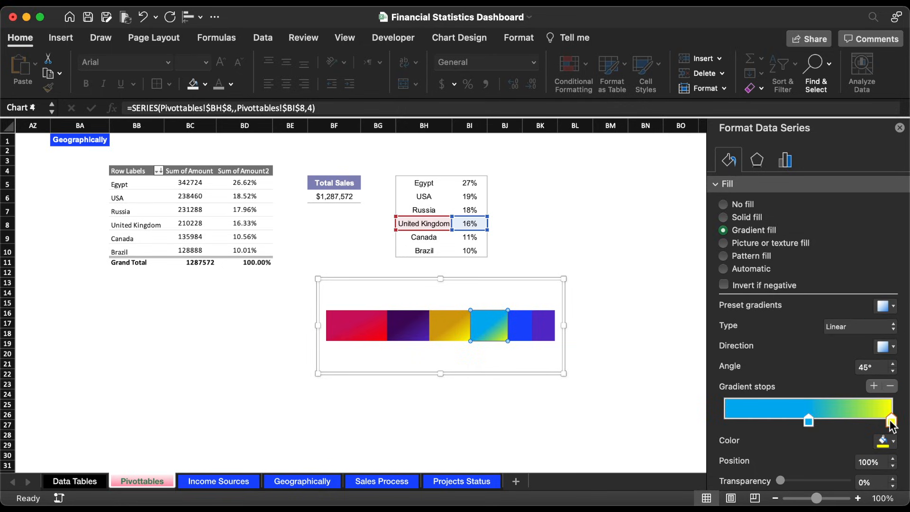
pyautogui.click(893, 443)
pyautogui.click(874, 396)
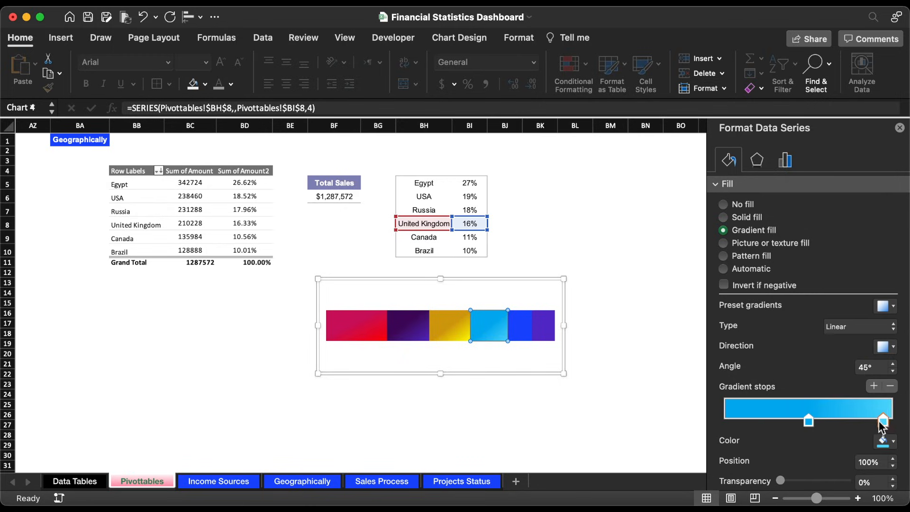
pyautogui.moveTo(890, 422); pyautogui.dragTo(872, 421)
# Step: Apply a gradient fill to the Canada segment running from bright blue to light blue
pyautogui.click(515, 331)
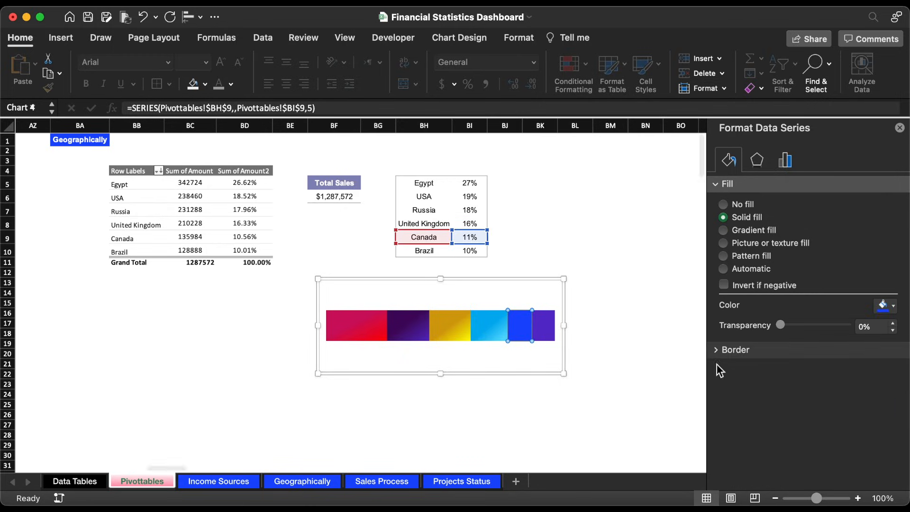
pyautogui.click(754, 231)
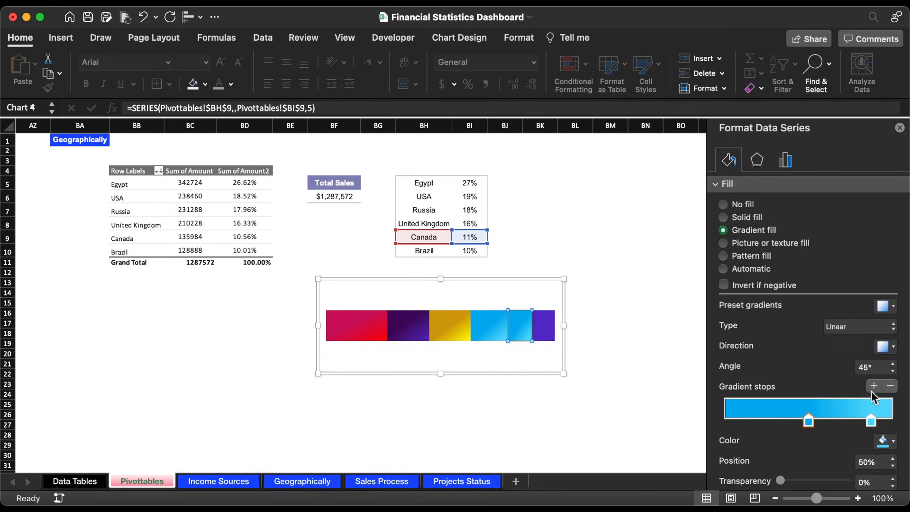
pyautogui.click(883, 441)
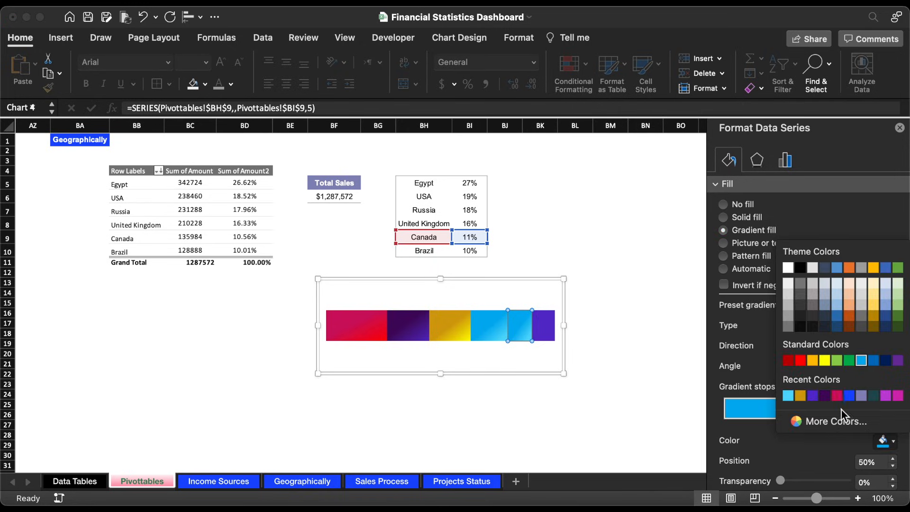
pyautogui.click(850, 396)
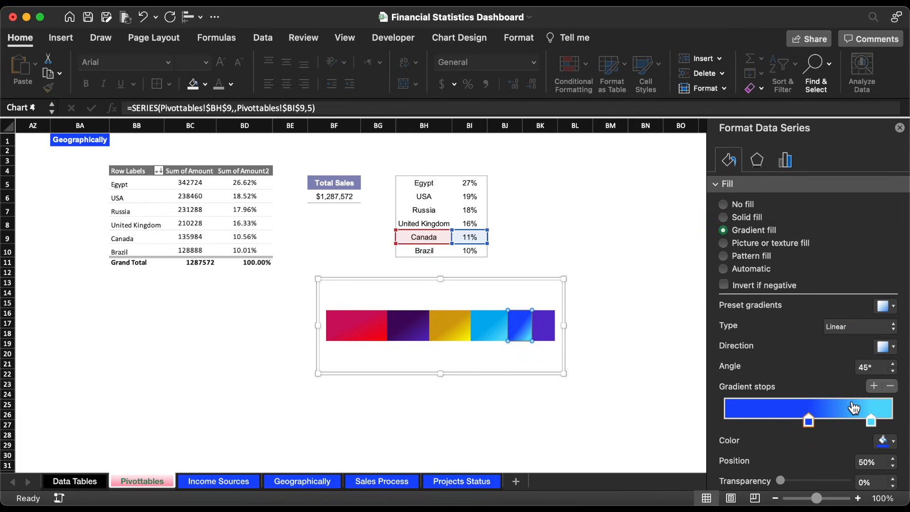
pyautogui.click(871, 421)
pyautogui.click(883, 442)
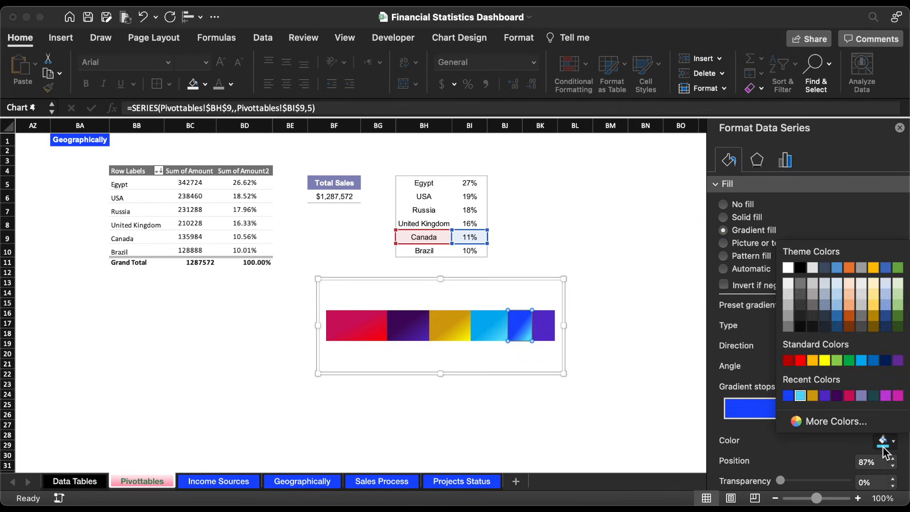
pyautogui.click(862, 361)
# Step: Apply a gradient fill to the Brazil segment running from purple to a darker theme blue
pyautogui.click(549, 332)
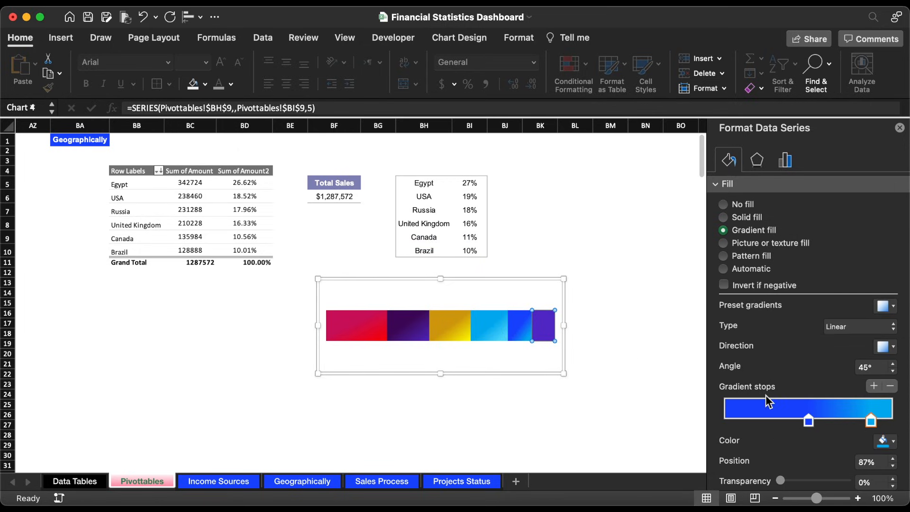
pyautogui.click(747, 230)
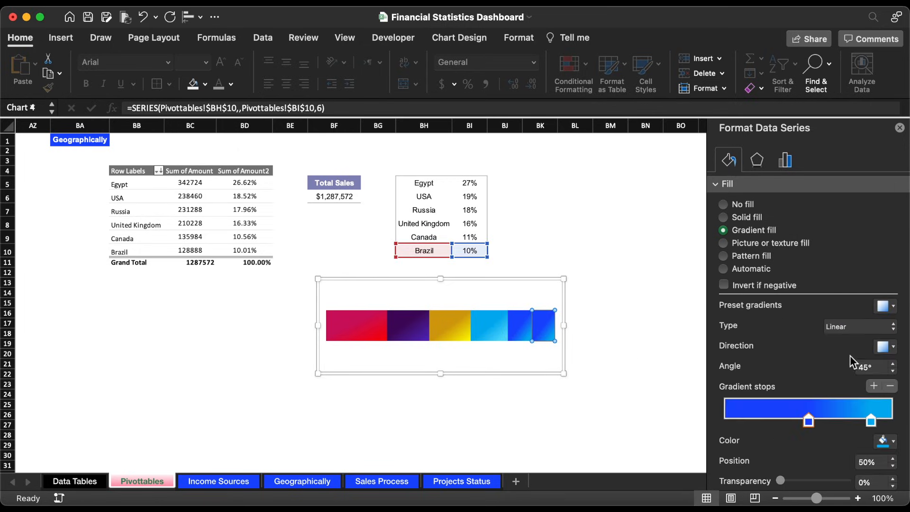
pyautogui.click(885, 441)
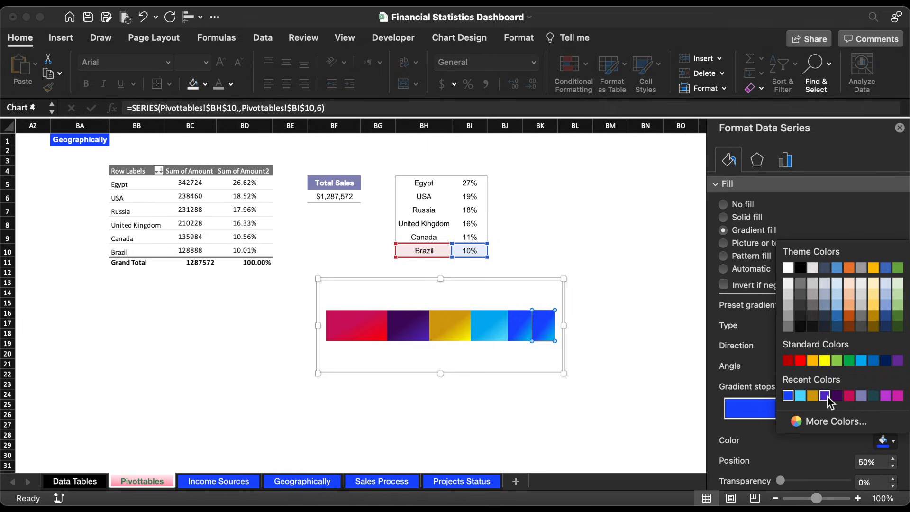
pyautogui.click(827, 397)
pyautogui.click(871, 421)
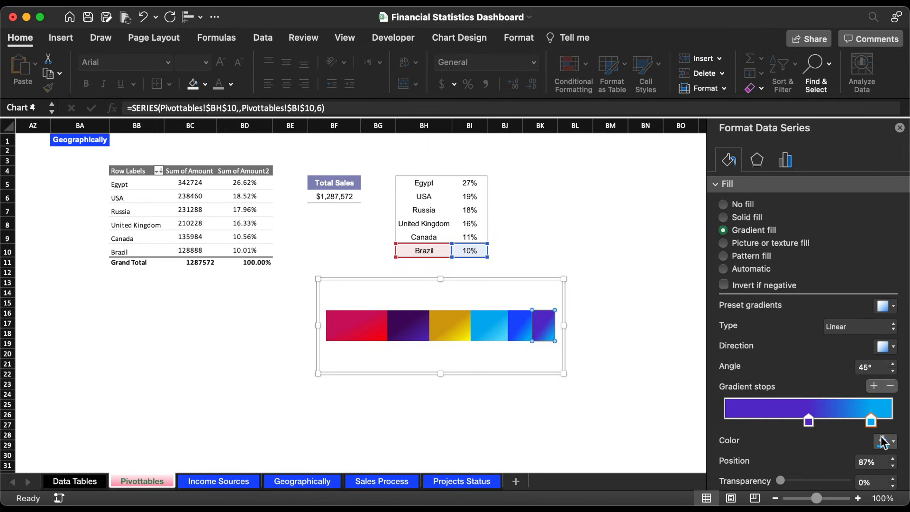
pyautogui.click(885, 441)
pyautogui.click(886, 361)
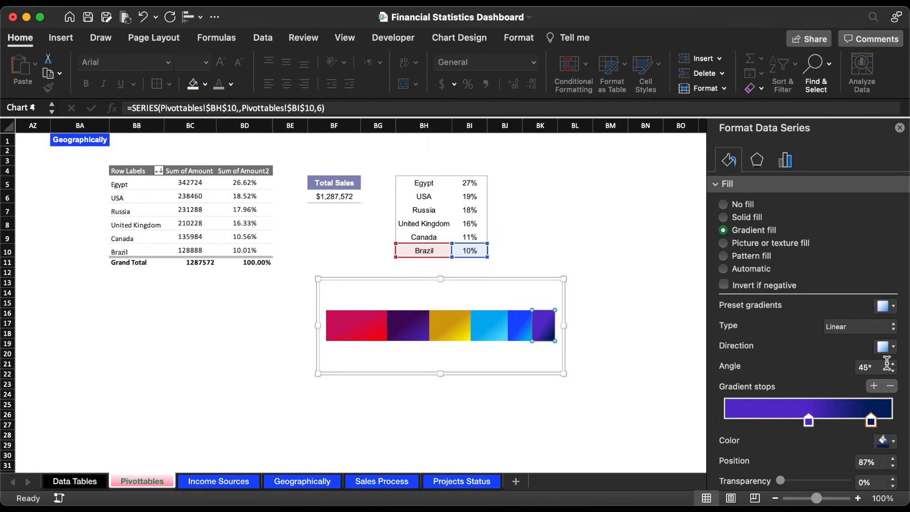
pyautogui.click(893, 442)
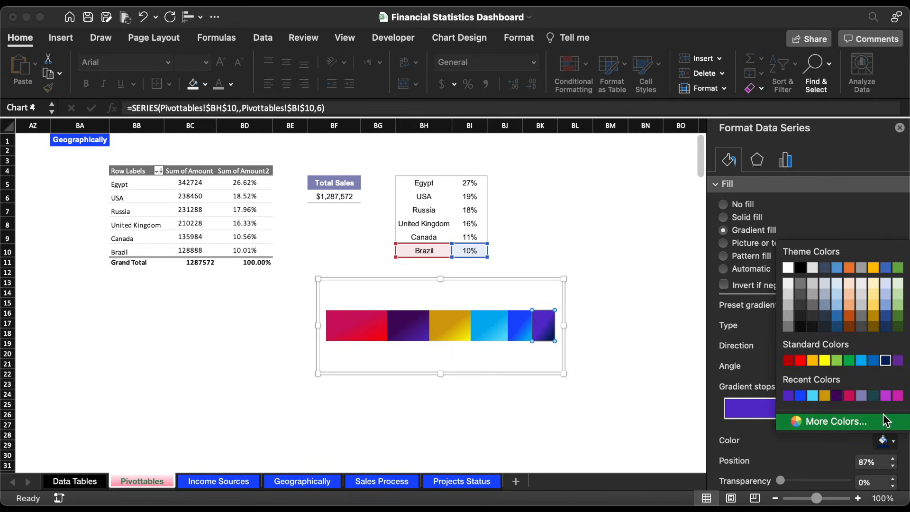
pyautogui.click(886, 327)
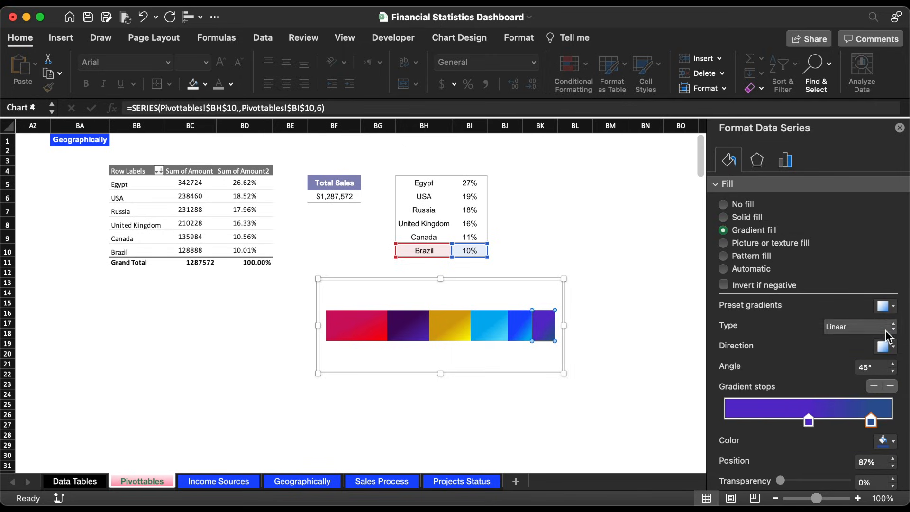
# Step: Remove the fill and the border from the stacked bar chart's chart area
pyautogui.click(489, 285)
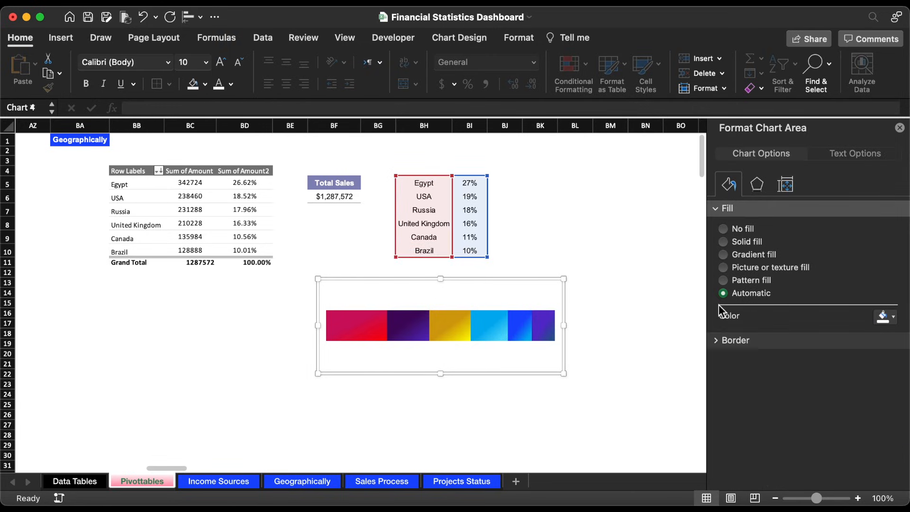
pyautogui.click(732, 229)
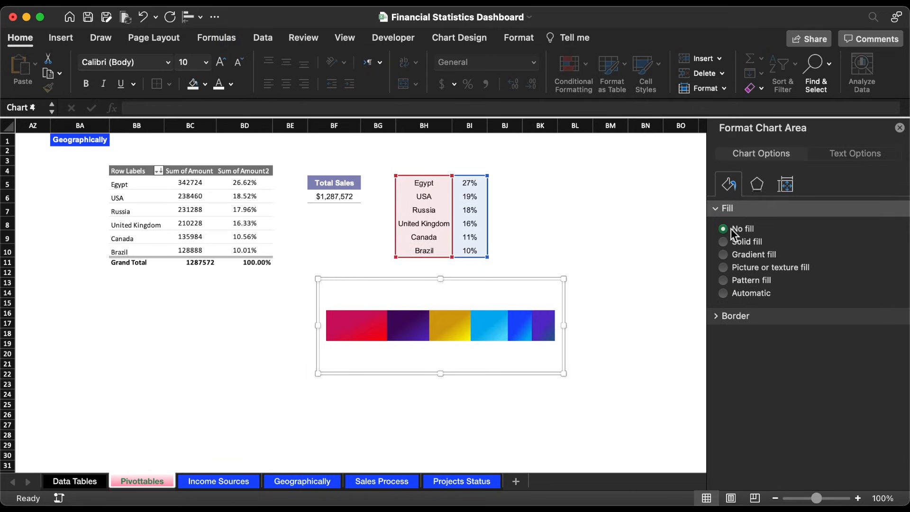
pyautogui.click(717, 317)
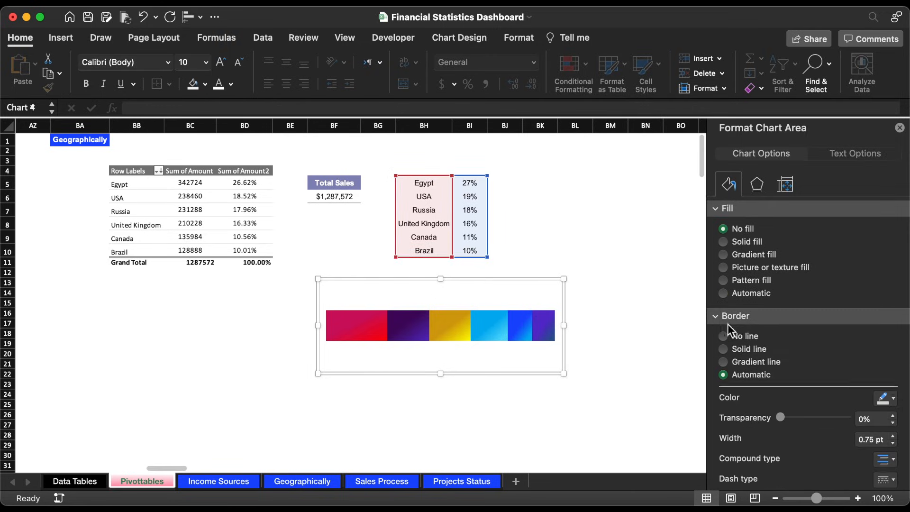
pyautogui.click(733, 337)
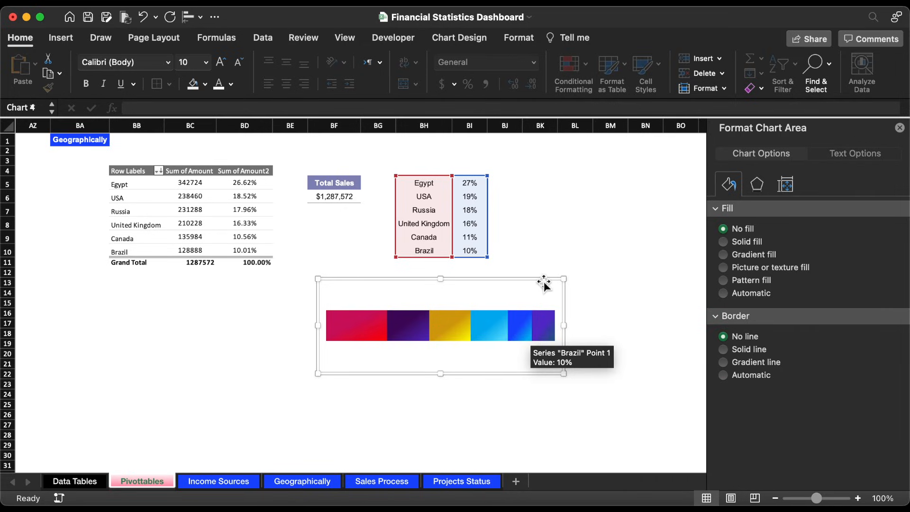
# Step: Shrink the stacked bar chart to a strip about 0.51" high and move it to the Geographically sheet, between the year slicer and country list
pyautogui.moveTo(448, 373); pyautogui.dragTo(443, 307)
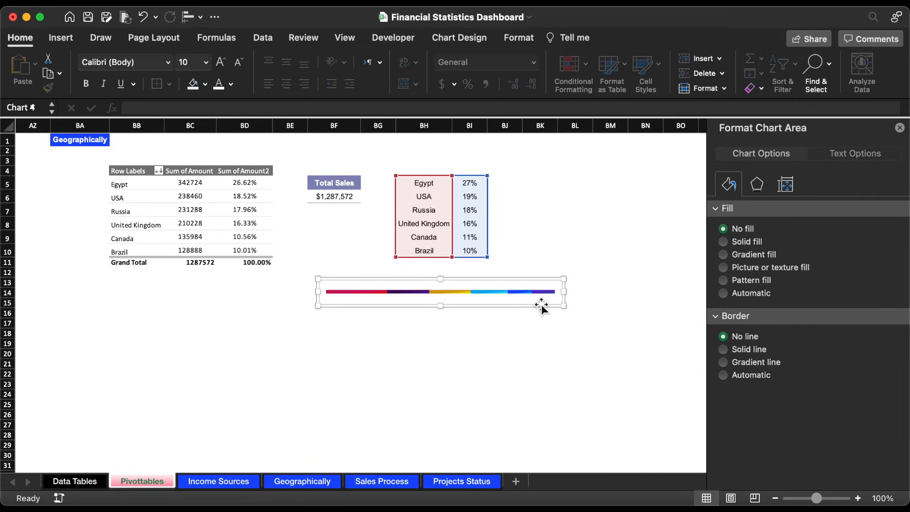
pyautogui.moveTo(564, 296); pyautogui.dragTo(550, 296)
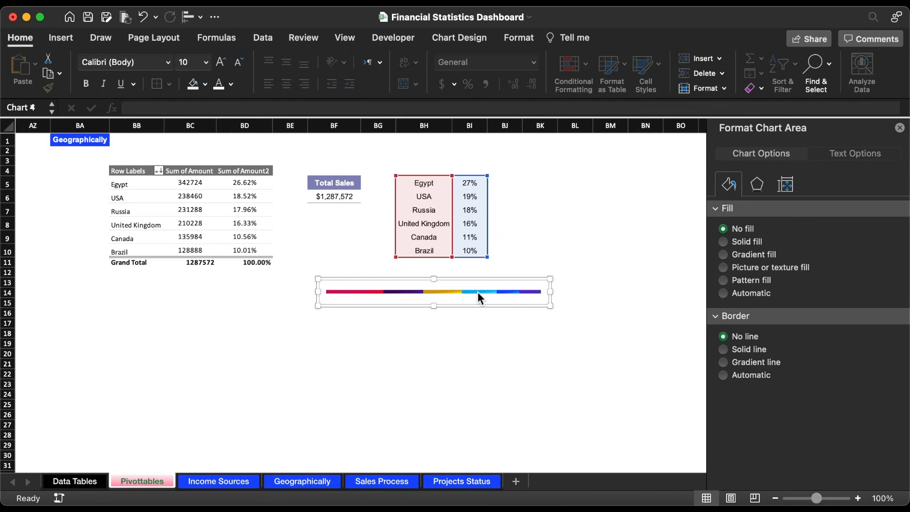
pyautogui.press('super+x')
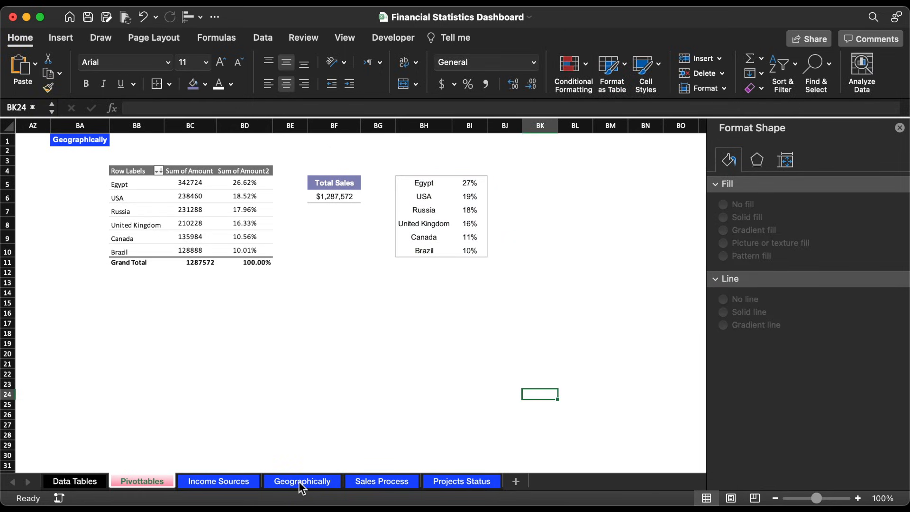
pyautogui.click(300, 482)
pyautogui.press('super+v')
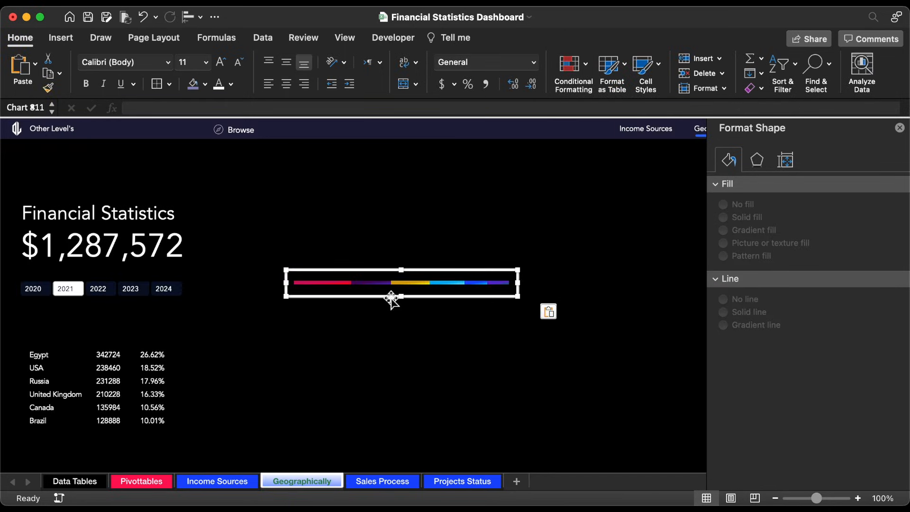
pyautogui.moveTo(433, 301); pyautogui.dragTo(165, 338)
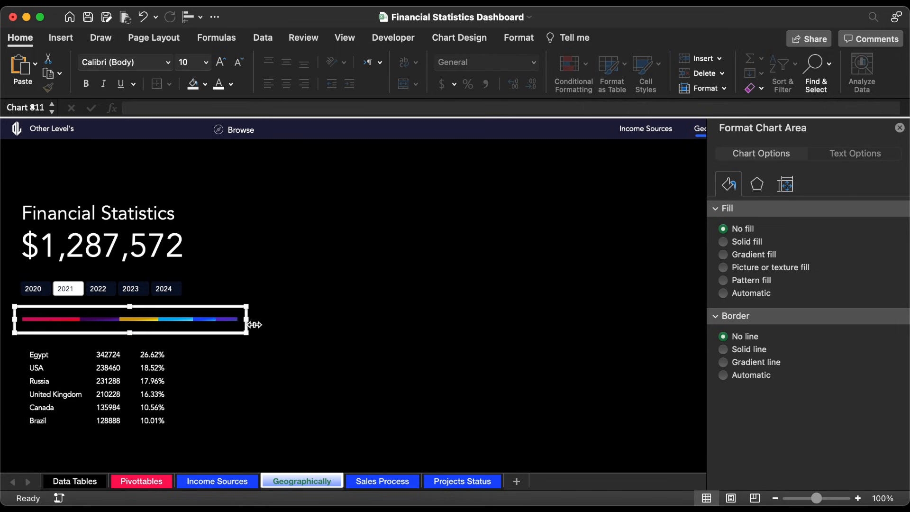
# Step: Narrow the chart strip to about 3.64" wide and set its height to 0.42"
pyautogui.moveTo(246, 320); pyautogui.dragTo(194, 321)
pyautogui.click(517, 39)
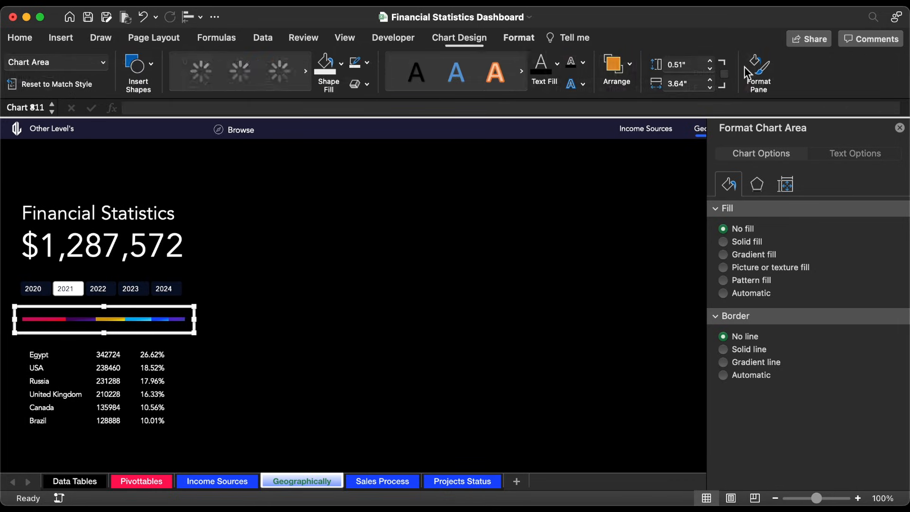
pyautogui.click(694, 67)
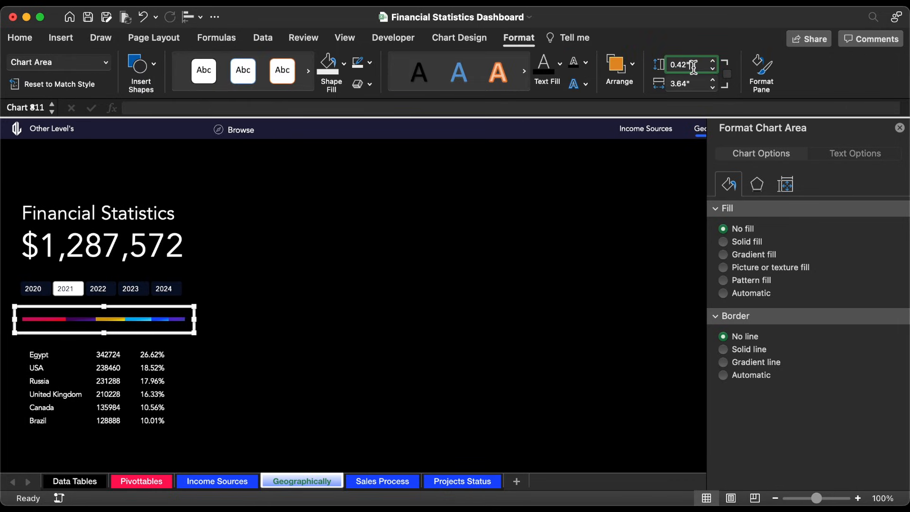
pyautogui.write('0.42')
pyautogui.press('Return')
# Step: Widen the year slicer slightly and shift the chart strip down to just above the country list
pyautogui.click(185, 297)
pyautogui.moveTo(188, 294); pyautogui.dragTo(191, 315)
pyautogui.moveTo(132, 326); pyautogui.dragTo(157, 314)
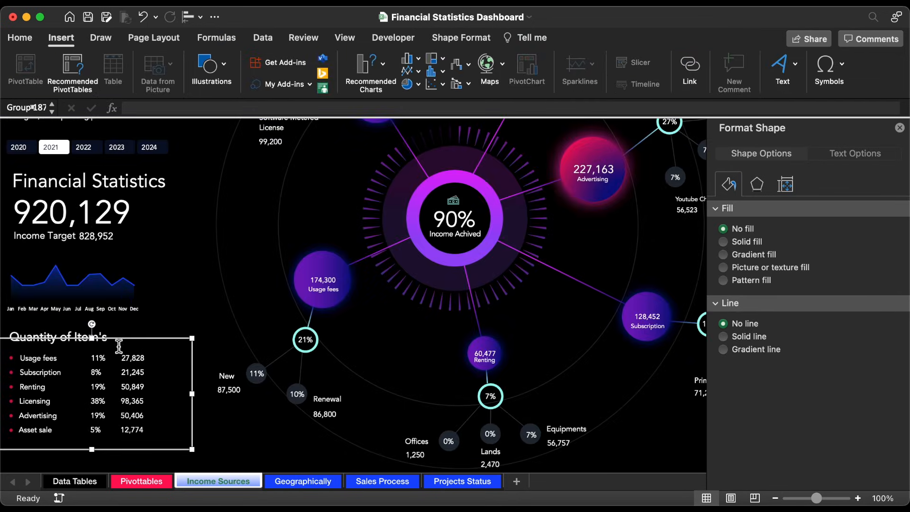
# Step: Ungroup the Quantity of Item's list on the Income Sources sheet
pyautogui.rightClick(124, 342)
pyautogui.moveTo(180, 324)
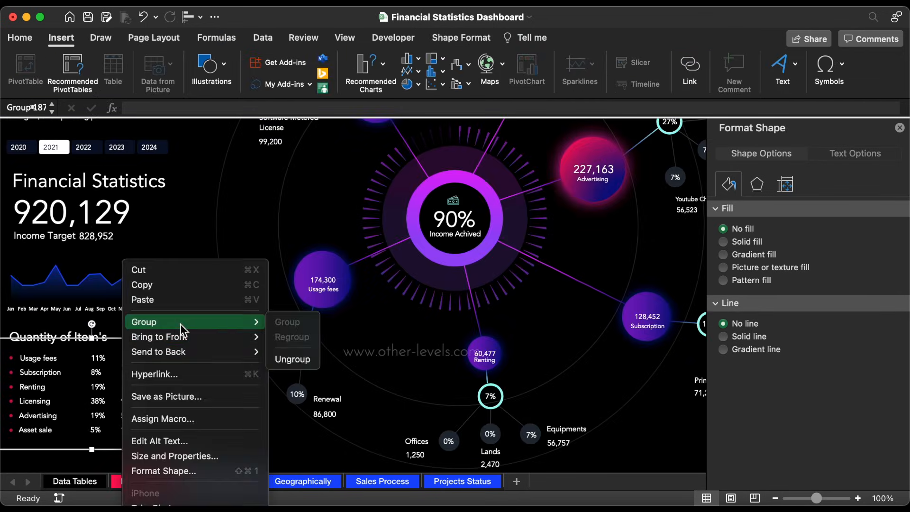
pyautogui.click(285, 356)
pyautogui.click(199, 302)
# Step: Copy the red bullet dots group to the Geographically sheet and fit it beside the six country names
pyautogui.click(10, 374)
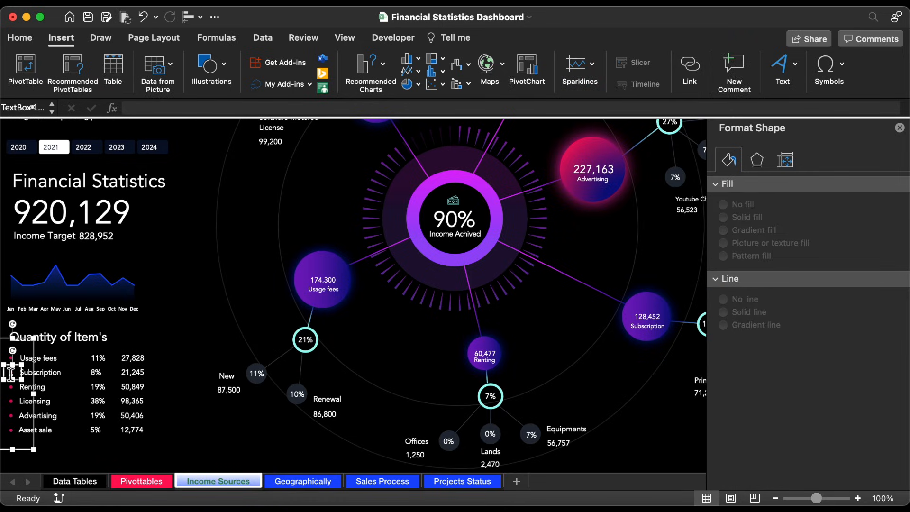
pyautogui.click(38, 367)
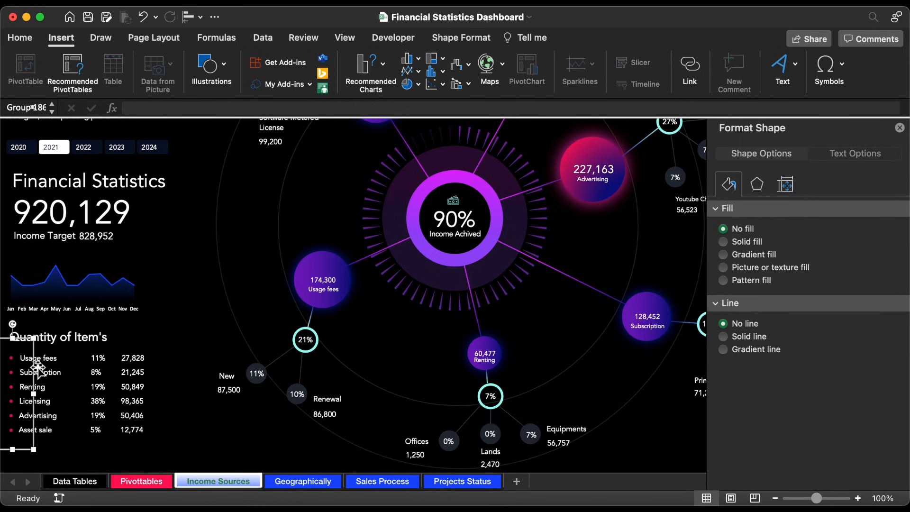
pyautogui.click(325, 487)
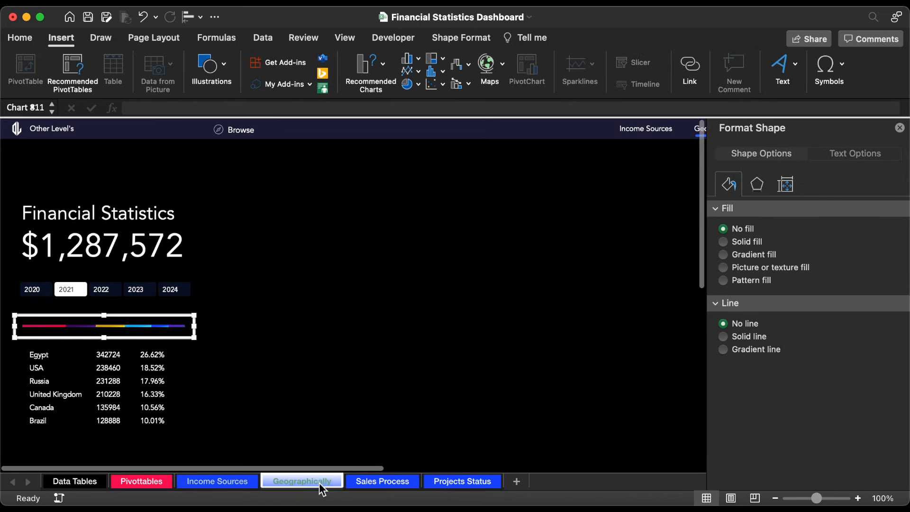
pyautogui.press('super+v')
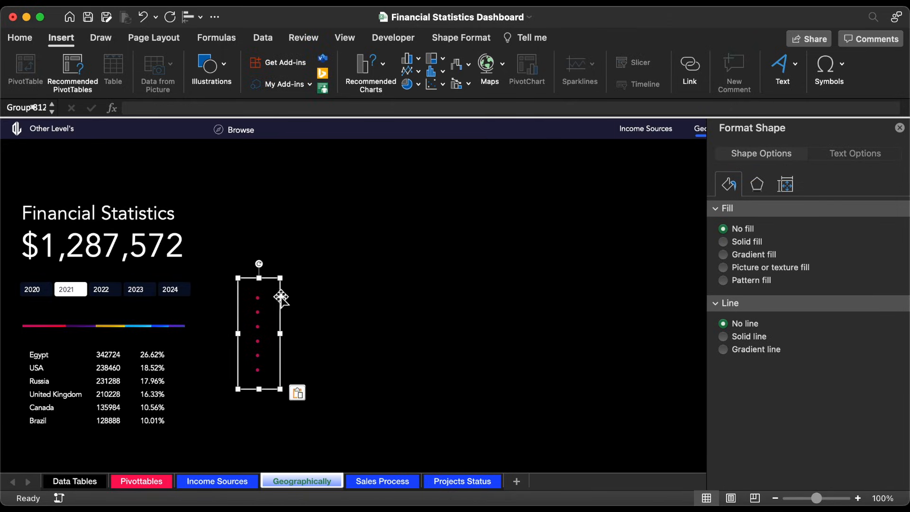
pyautogui.moveTo(281, 297); pyautogui.dragTo(41, 354)
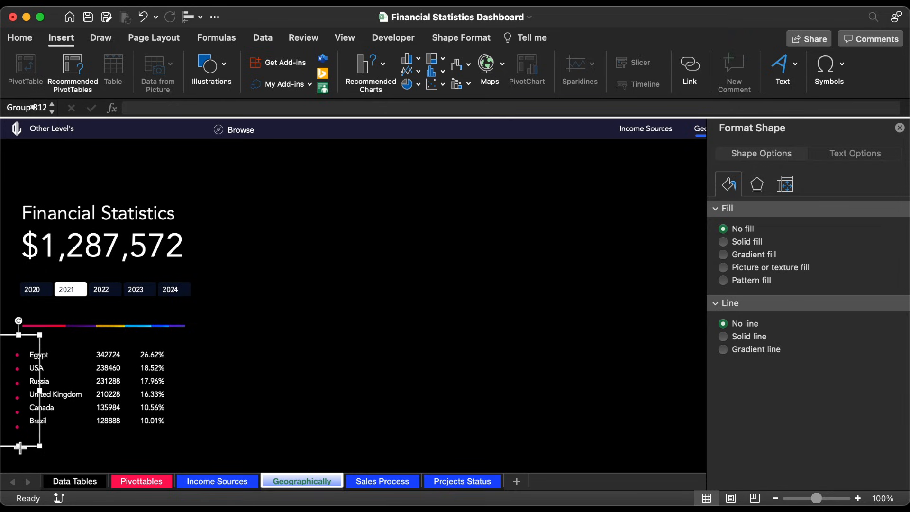
pyautogui.moveTo(20, 447); pyautogui.dragTo(59, 429)
# Step: Recolor the bullet dots beside the country names to a dark theme gray
pyautogui.click(19, 38)
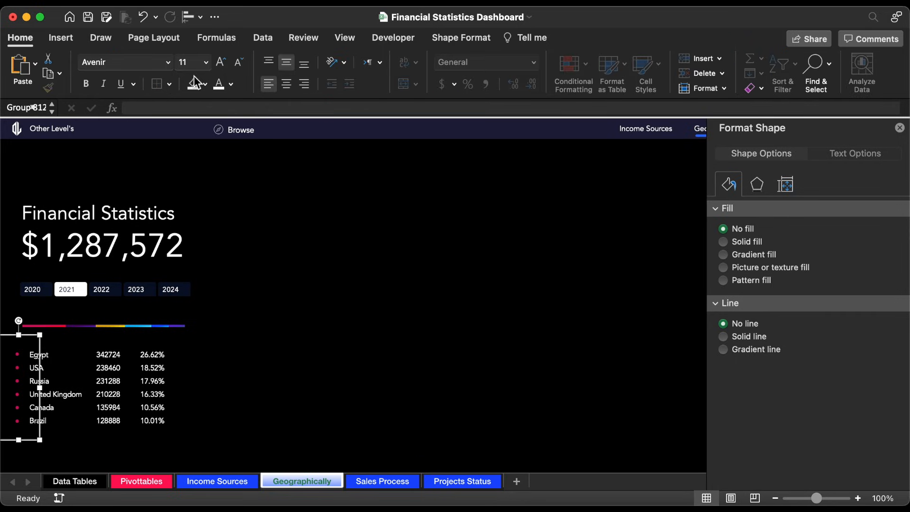
pyautogui.click(231, 84)
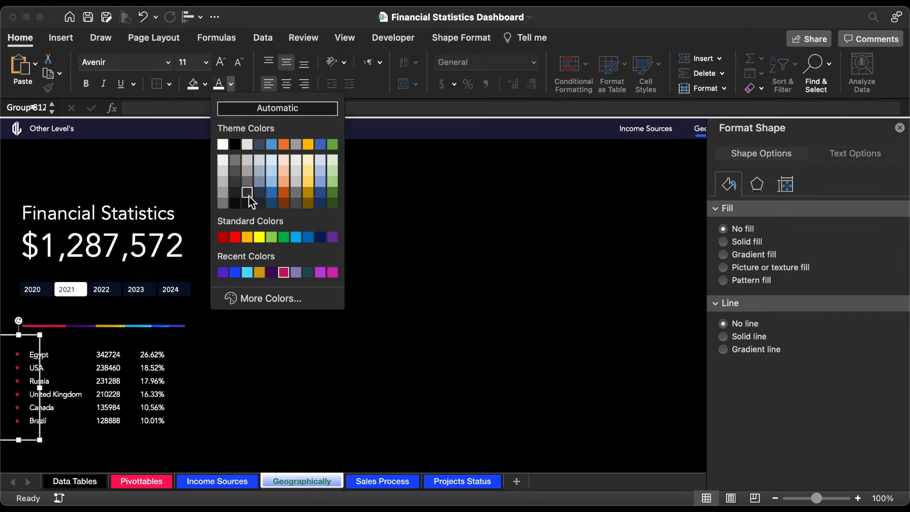
pyautogui.click(237, 193)
pyautogui.click(230, 85)
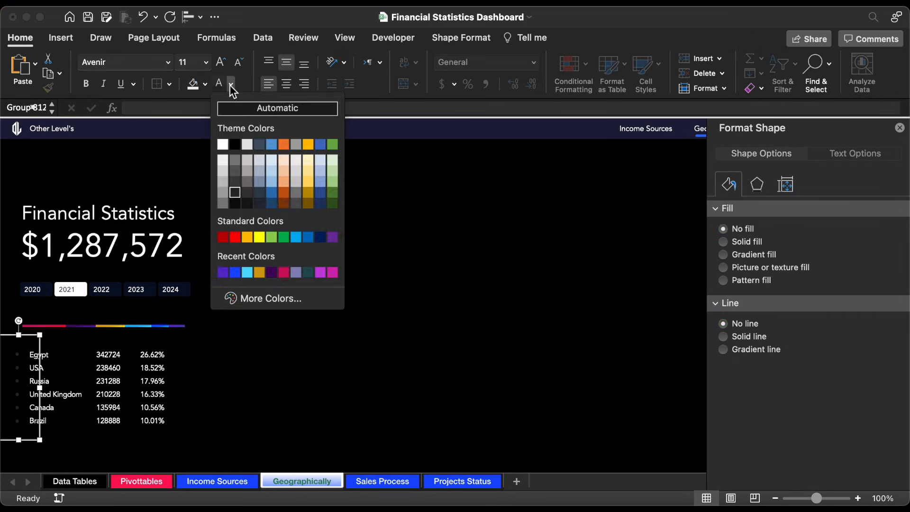
pyautogui.click(234, 176)
pyautogui.click(274, 344)
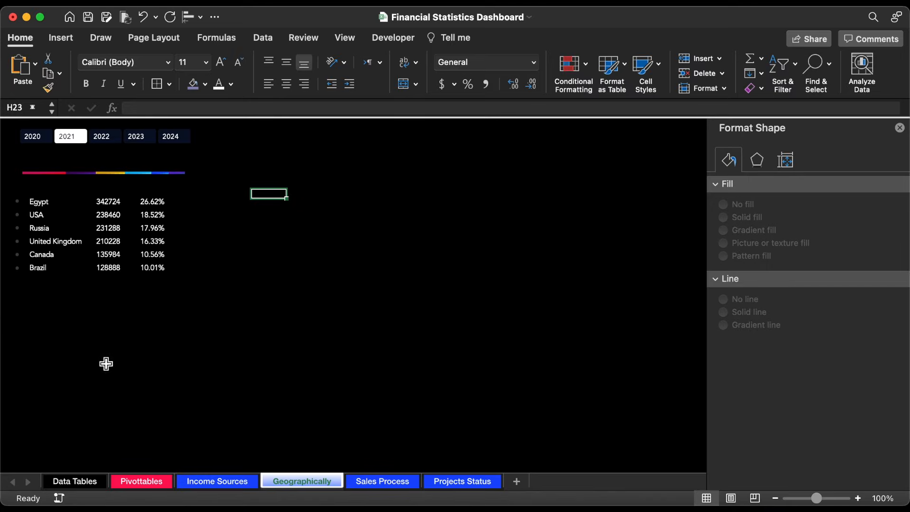
# Step: Duplicate the country pivot table on the Pivottables sheet to cell BL4
pyautogui.click(127, 481)
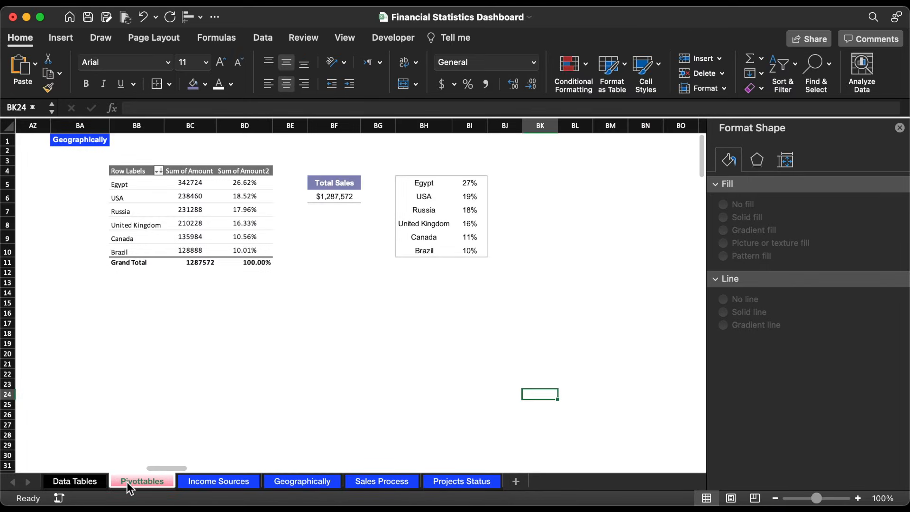
pyautogui.moveTo(135, 171); pyautogui.dragTo(241, 266)
pyautogui.press('super+c')
pyautogui.hscroll(4, 484, 261)
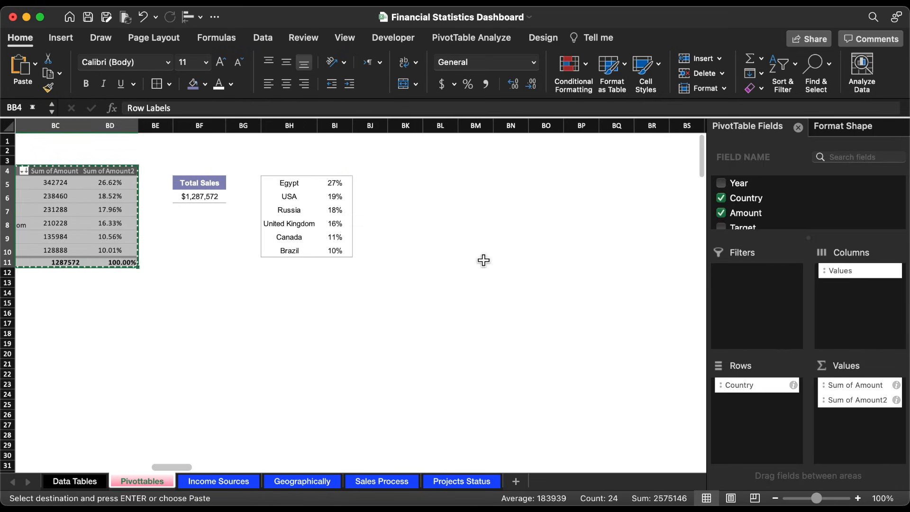
pyautogui.click(472, 183)
pyautogui.click(448, 172)
pyautogui.press('super+v')
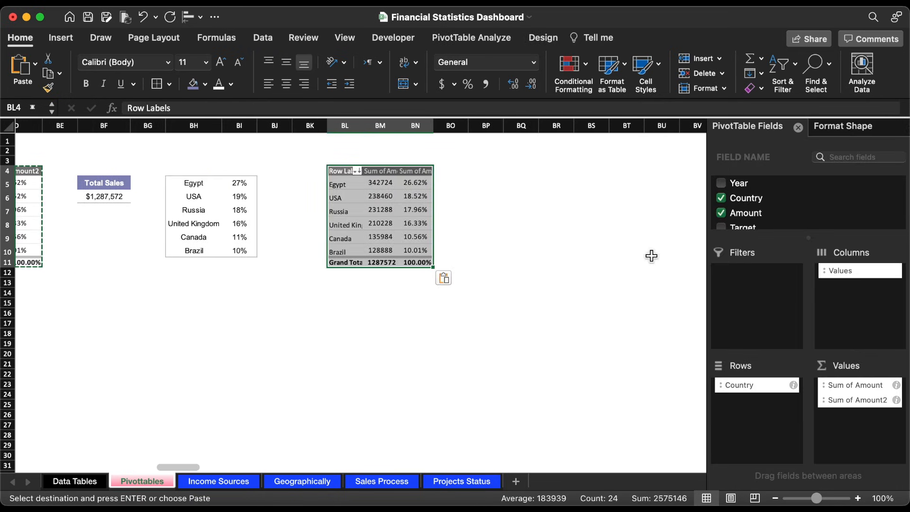
# Step: Reduce the copied pivot table to Sum of Amount and Sum of Target by removing Country and Sum of Amount2 and adding Target
pyautogui.moveTo(885, 402); pyautogui.dragTo(598, 370)
pyautogui.moveTo(745, 385); pyautogui.dragTo(614, 359)
pyautogui.scroll(-1, 795, 199)
pyautogui.moveTo(758, 221); pyautogui.dragTo(849, 421)
pyautogui.hscroll(1, 496, 191)
pyautogui.click(496, 192)
# Step: Create the headers Remaining percentage in BO4 and Actual in BP4, reusing the Total Sales header format
pyautogui.click(88, 183)
pyautogui.press('super+c')
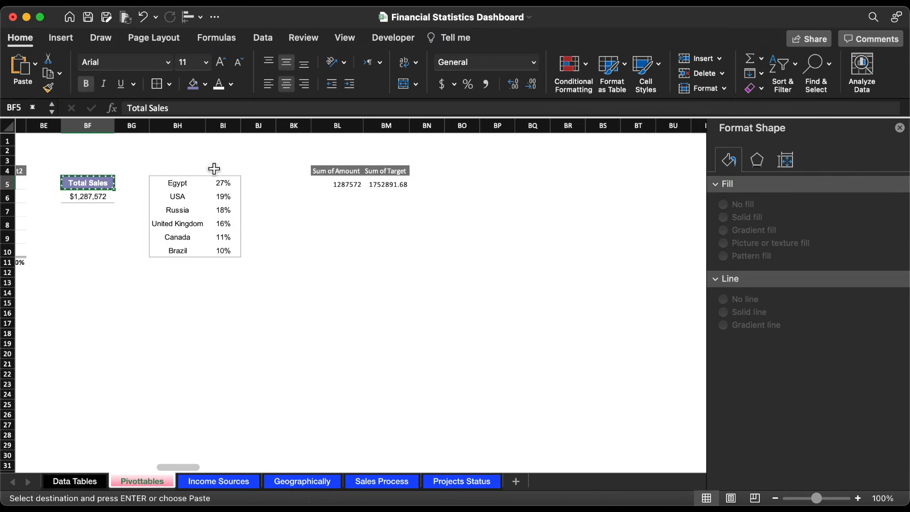
pyautogui.moveTo(462, 171); pyautogui.dragTo(497, 171)
pyautogui.press('super+v')
pyautogui.click(463, 171)
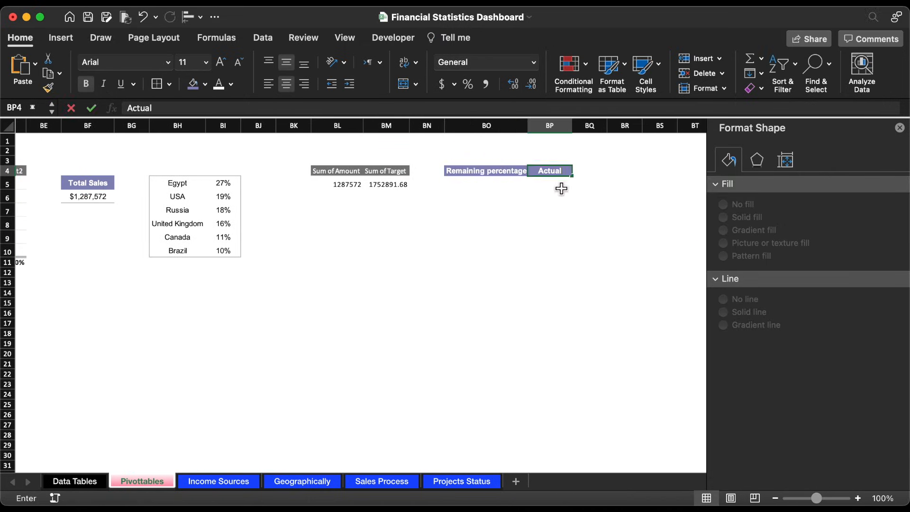
# Step: Calculate the Actual value in BP5 as the pivot table's Sum of Amount divided by its Sum of Target
pyautogui.click(561, 185)
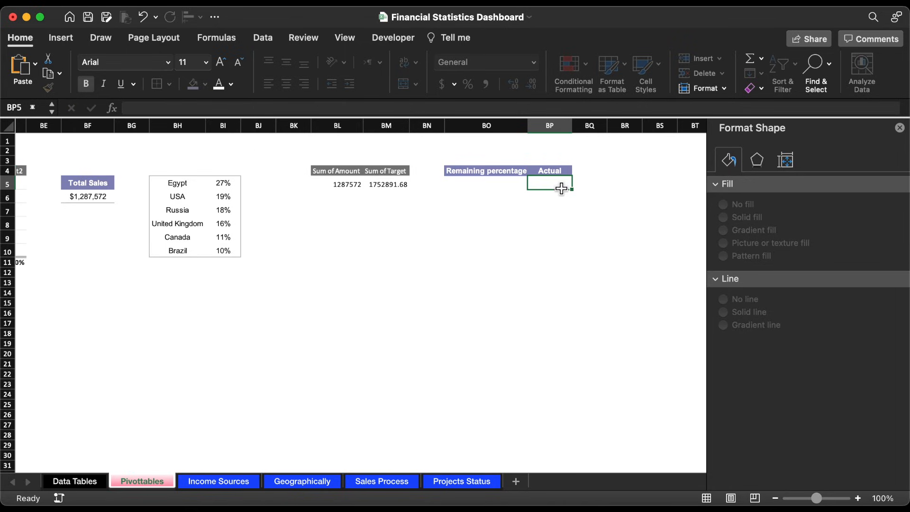
pyautogui.write('=')
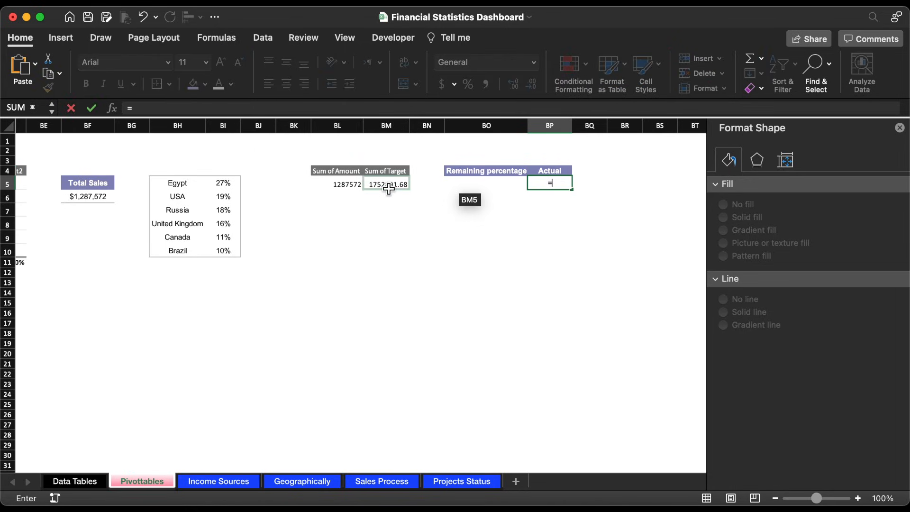
pyautogui.click(362, 188)
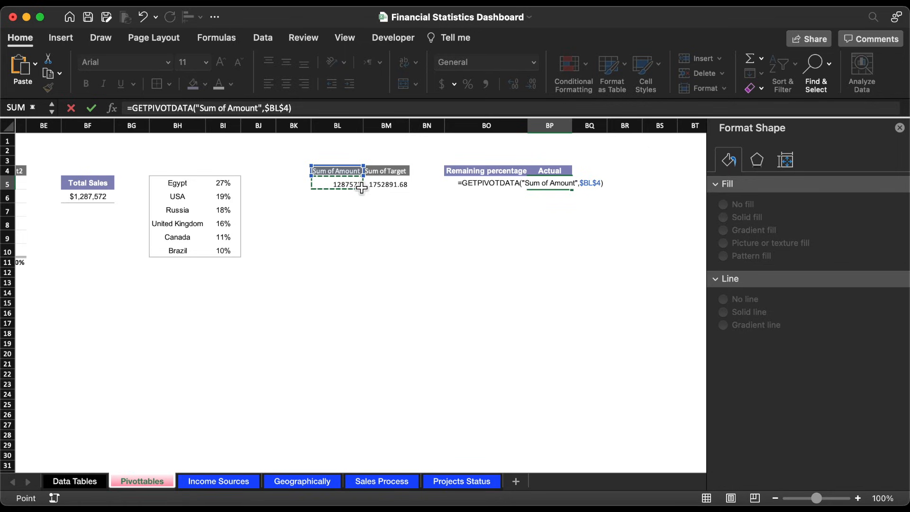
pyautogui.write('/')
pyautogui.click(400, 186)
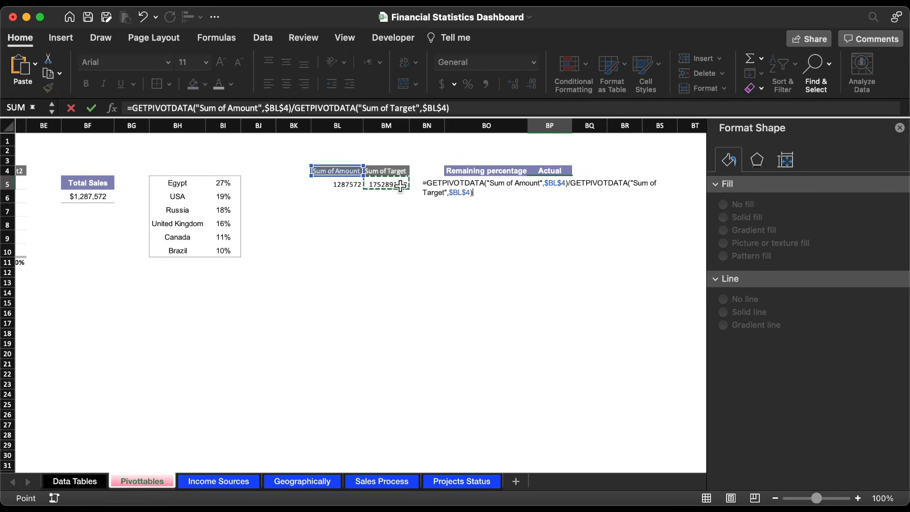
pyautogui.press('Return')
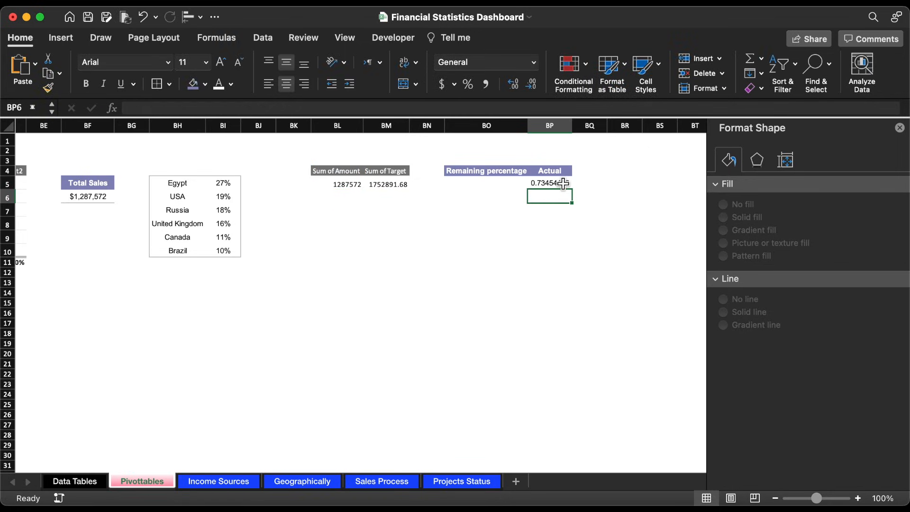
# Step: Format cells BO5:BP5 as percentages with a bottom border
pyautogui.moveTo(563, 183); pyautogui.dragTo(507, 184)
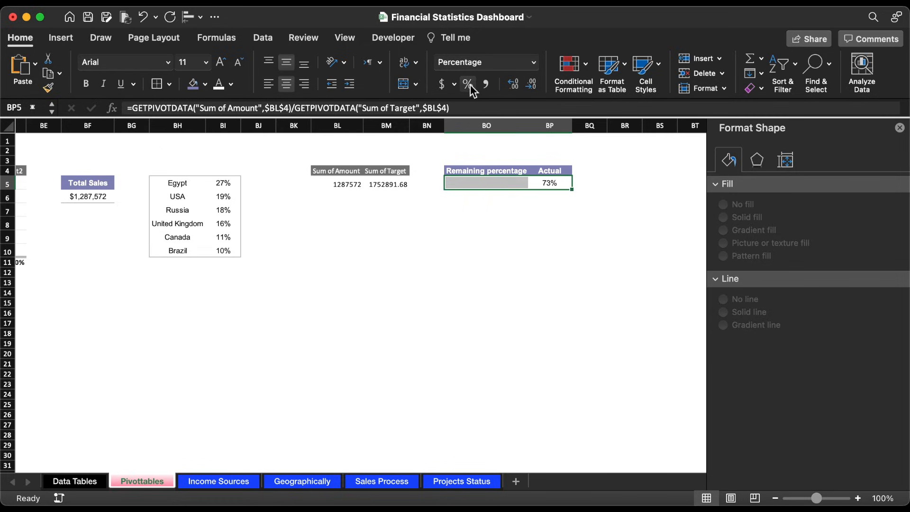
pyautogui.click(169, 85)
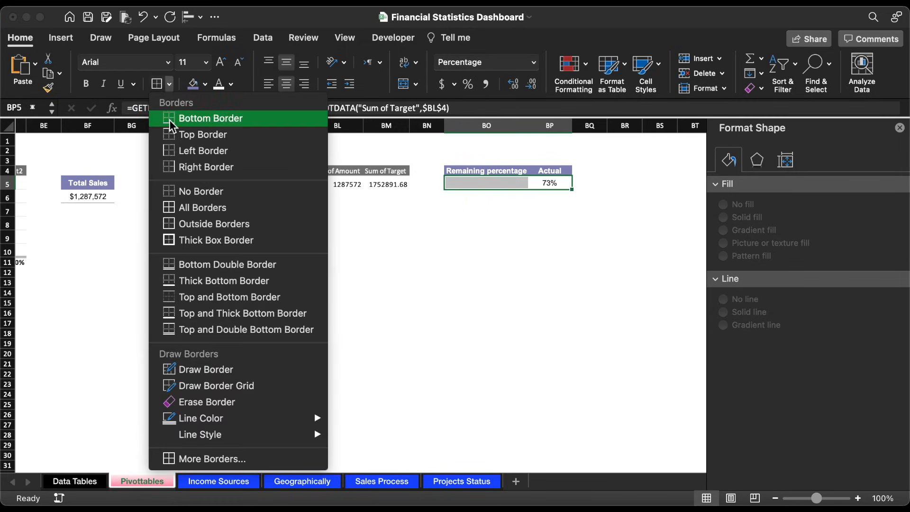
pyautogui.click(204, 116)
# Step: Calculate the Remaining percentage in BO5 as 100% minus the Actual value in BP5
pyautogui.click(495, 190)
pyautogui.write('=')
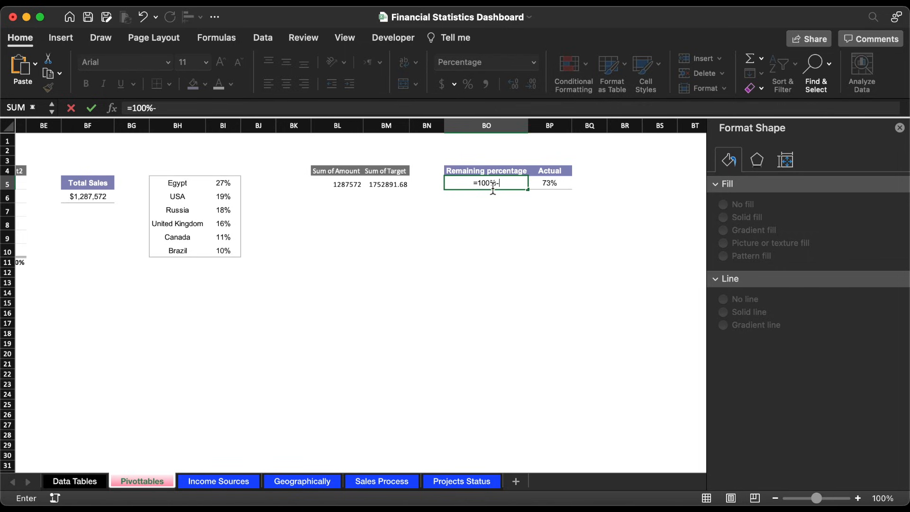
pyautogui.write('100%-')
pyautogui.click(552, 185)
pyautogui.press('Return')
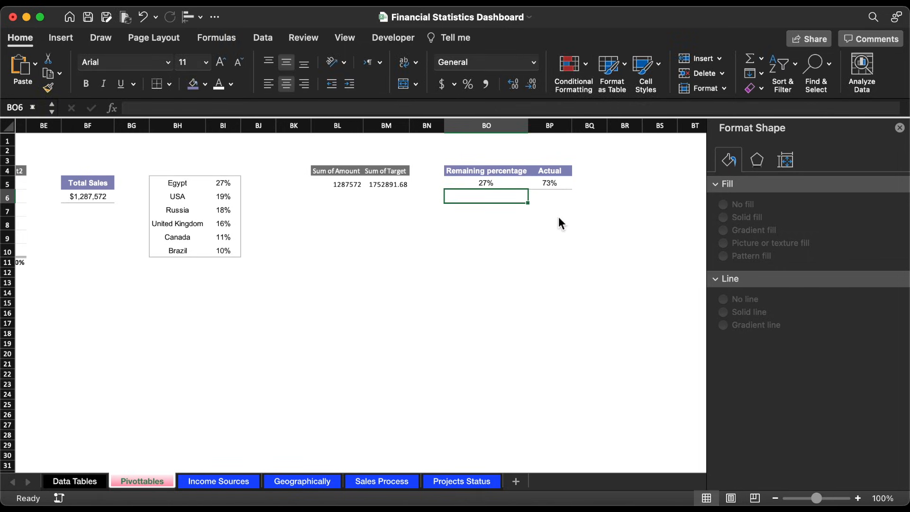
# Step: Insert a doughnut chart of Remaining percentage and Actual from BO4:BP5 and place it below the cells
pyautogui.click(562, 237)
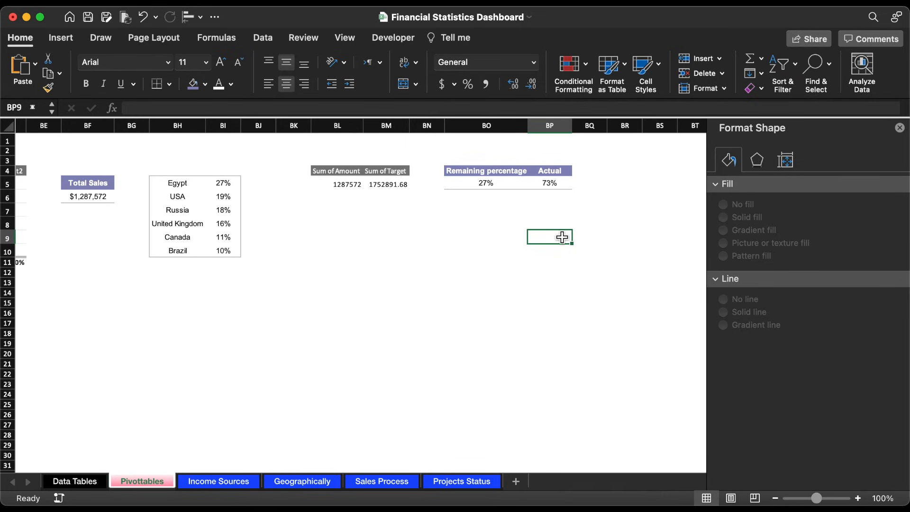
pyautogui.moveTo(479, 177); pyautogui.dragTo(551, 185)
pyautogui.click(61, 38)
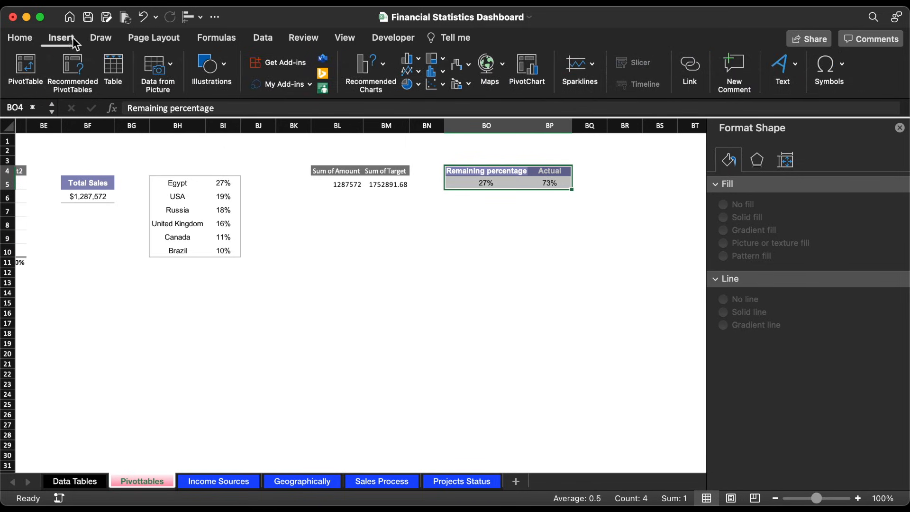
pyautogui.click(417, 88)
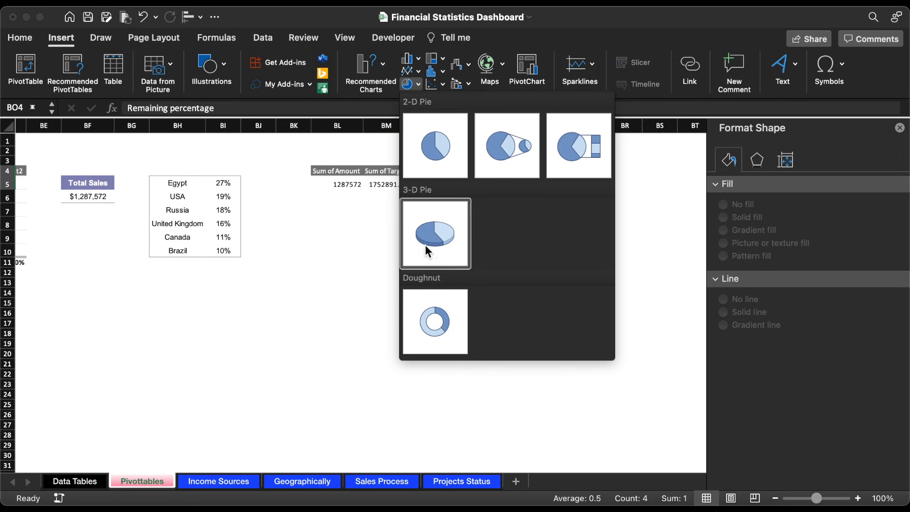
pyautogui.click(433, 319)
pyautogui.moveTo(362, 237); pyautogui.dragTo(317, 235)
pyautogui.click(400, 174)
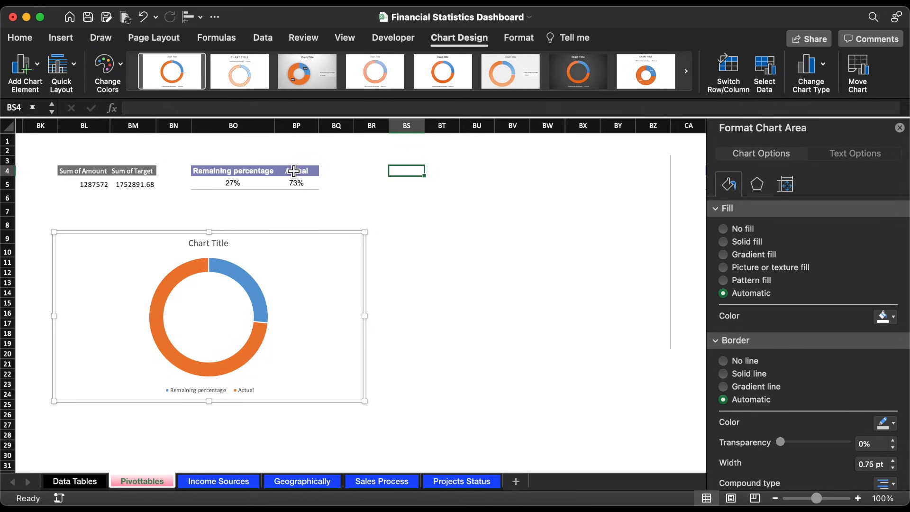
# Step: Add X and Y headers in BS4:BT4 with the same formatting as the Actual header
pyautogui.click(294, 171)
pyautogui.press('super+c')
pyautogui.click(407, 171)
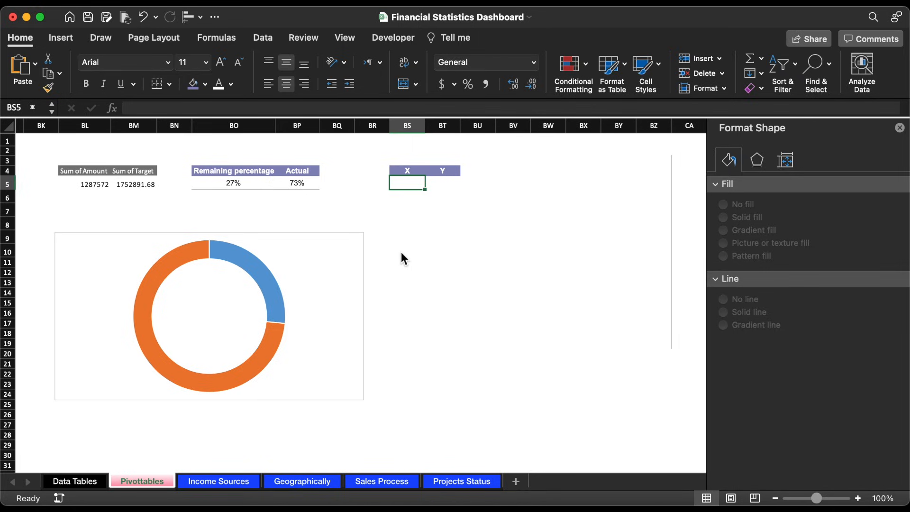
# Step: Calculate the marker's X value in BS5 with =SIN(BO5*2*PI()) and move it down to BS6
pyautogui.click(294, 109)
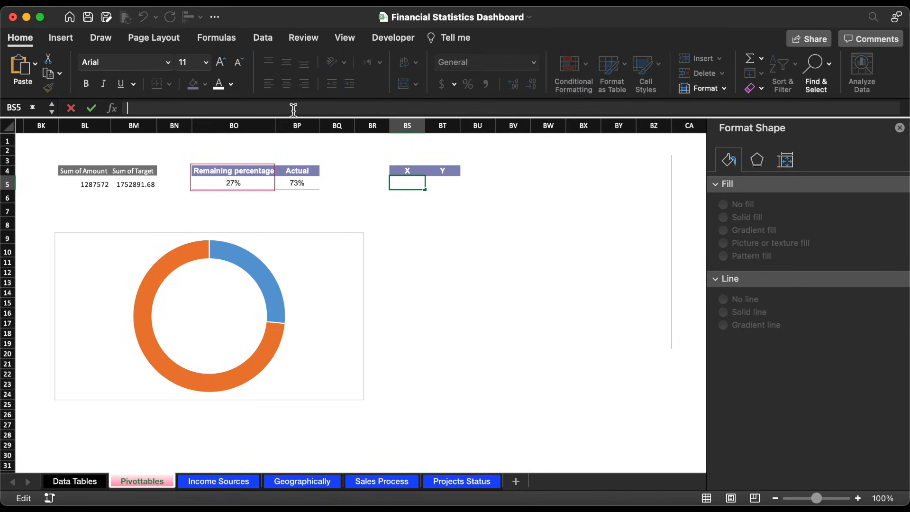
pyautogui.write('=SIN(')
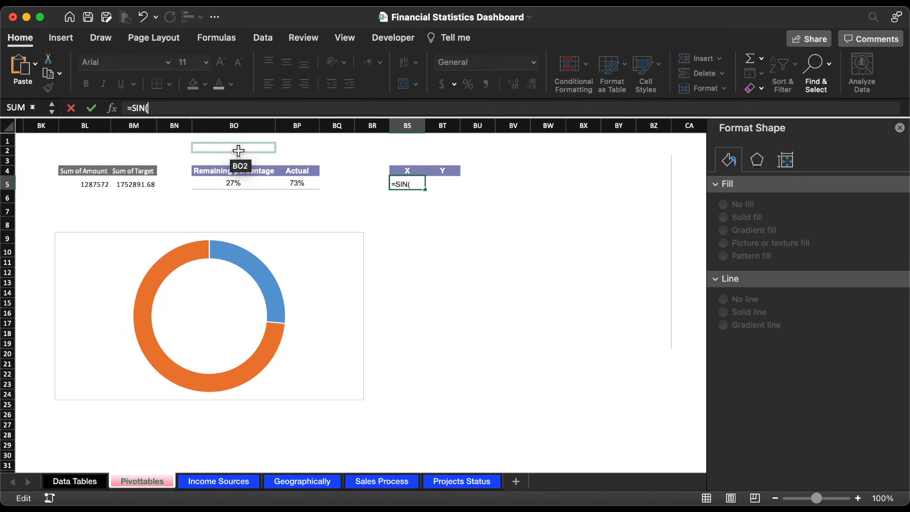
pyautogui.click(243, 186)
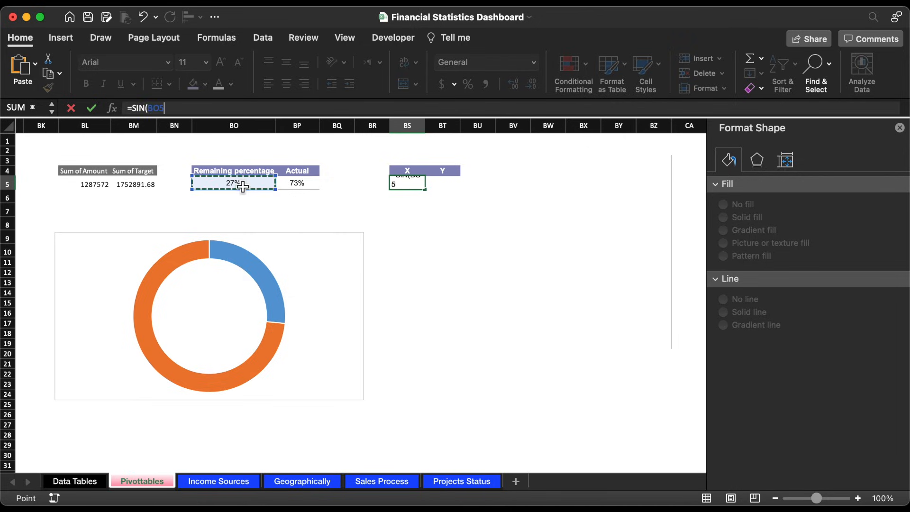
pyautogui.click(241, 113)
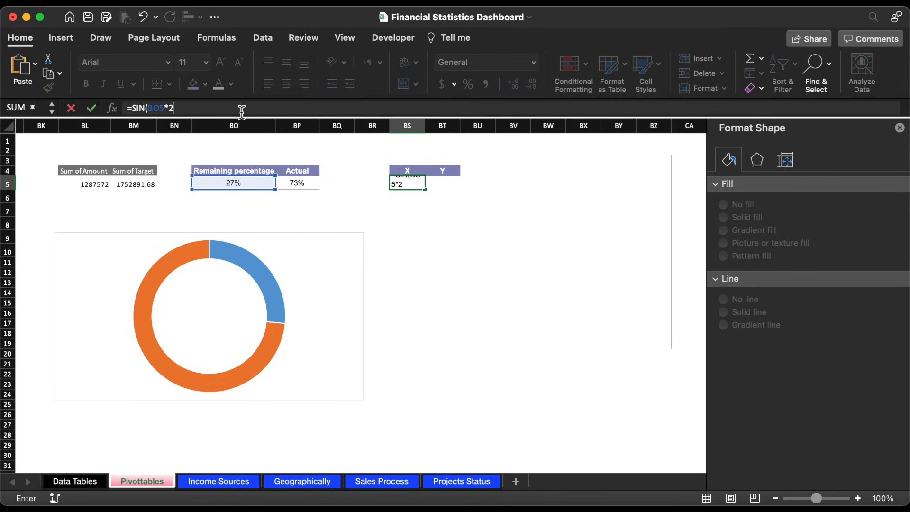
pyautogui.write('*2*PI()')
pyautogui.press('Return')
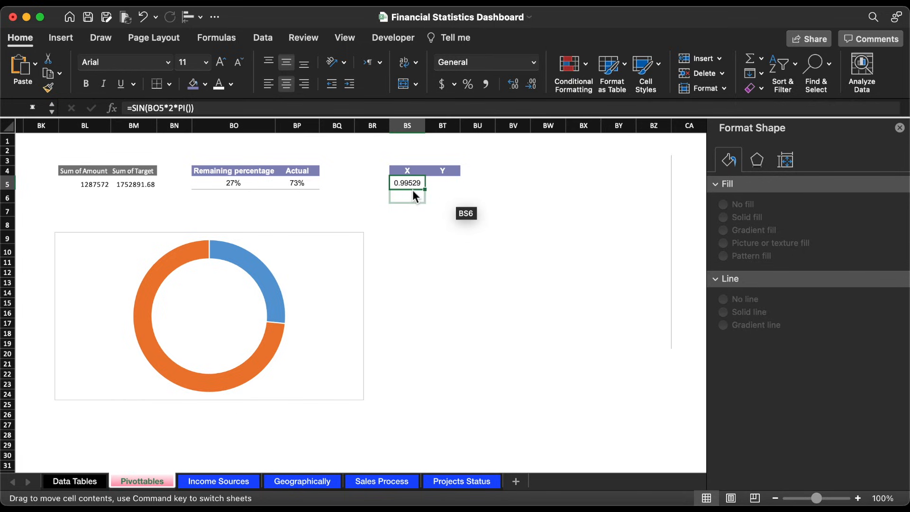
# Step: Calculate the marker's Y value in BT6 with =COS(BP5*2*PI())
pyautogui.click(437, 196)
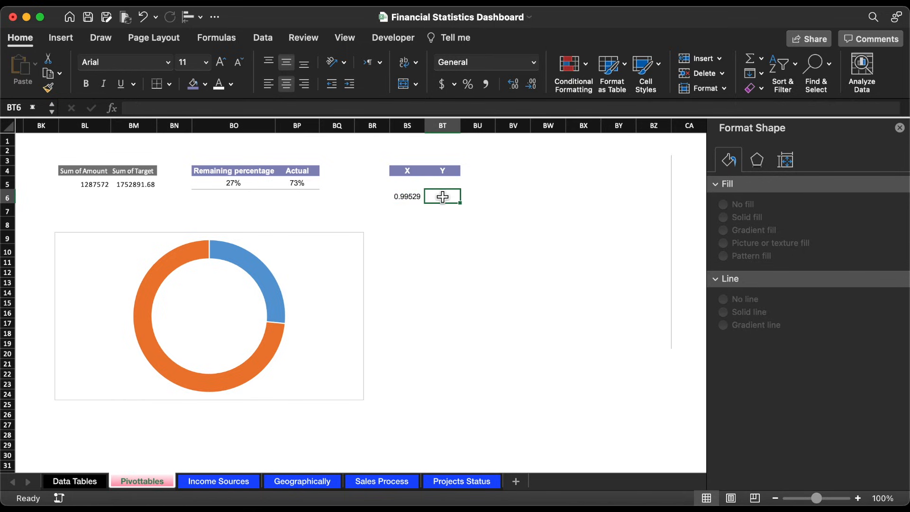
pyautogui.write('=C')
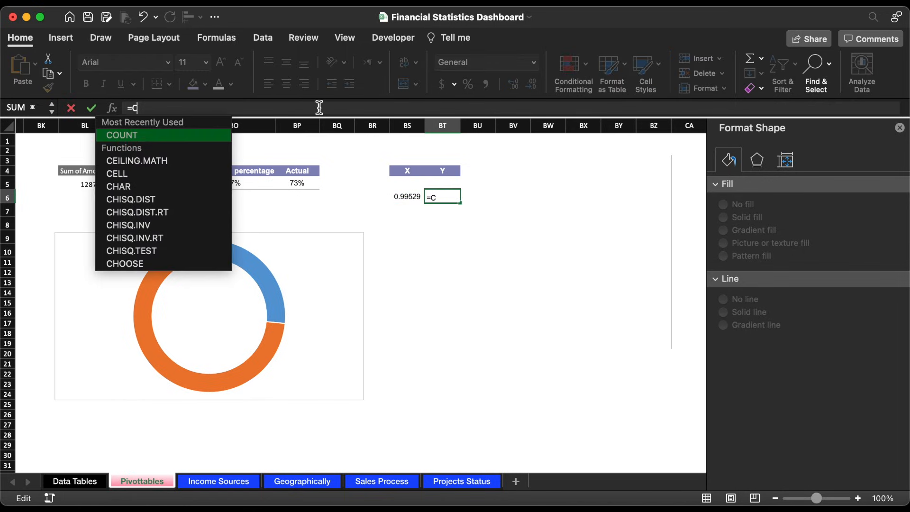
pyautogui.write('OS')
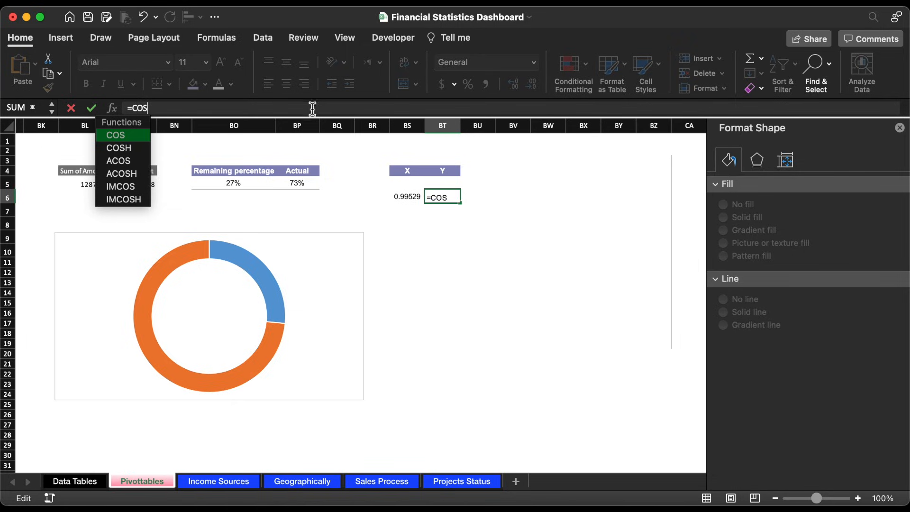
pyautogui.doubleClick(135, 135)
pyautogui.click(300, 190)
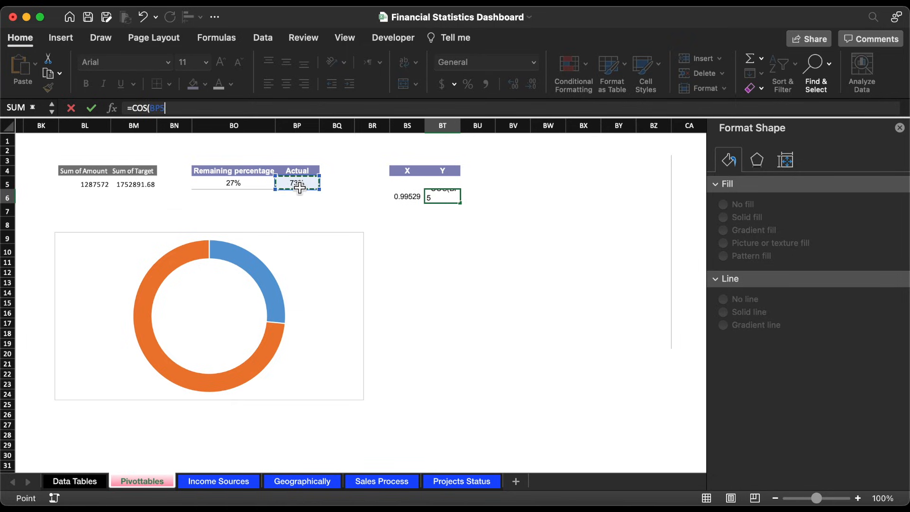
pyautogui.write('*')
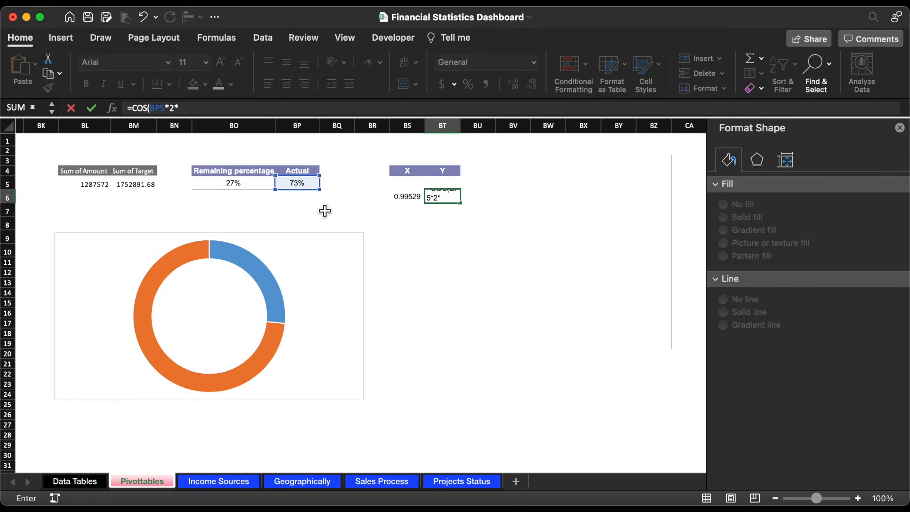
pyautogui.write('2*PI')
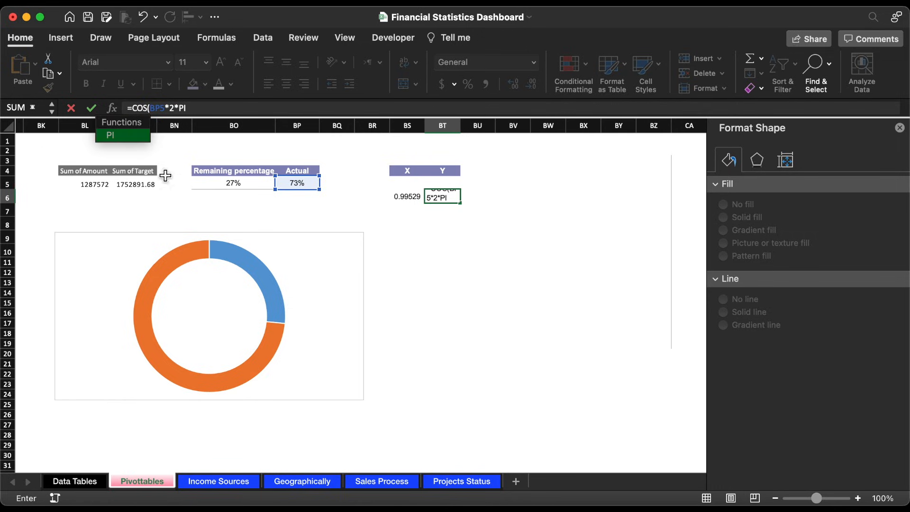
pyautogui.doubleClick(124, 137)
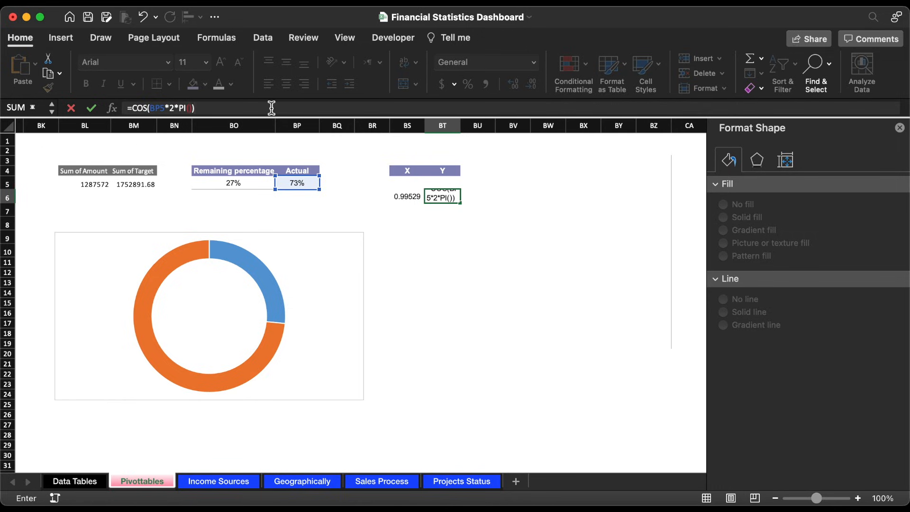
pyautogui.write('))')
pyautogui.press('Return')
# Step: Enter the starting point coordinates, 0 in BS5 and 1 in BT5
pyautogui.click(416, 186)
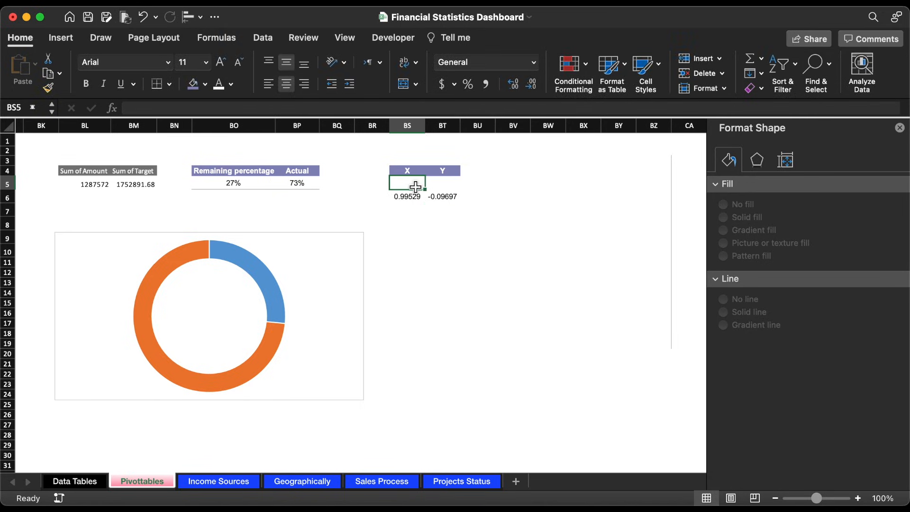
pyautogui.write('0')
pyautogui.press('Tab')
pyautogui.write('1')
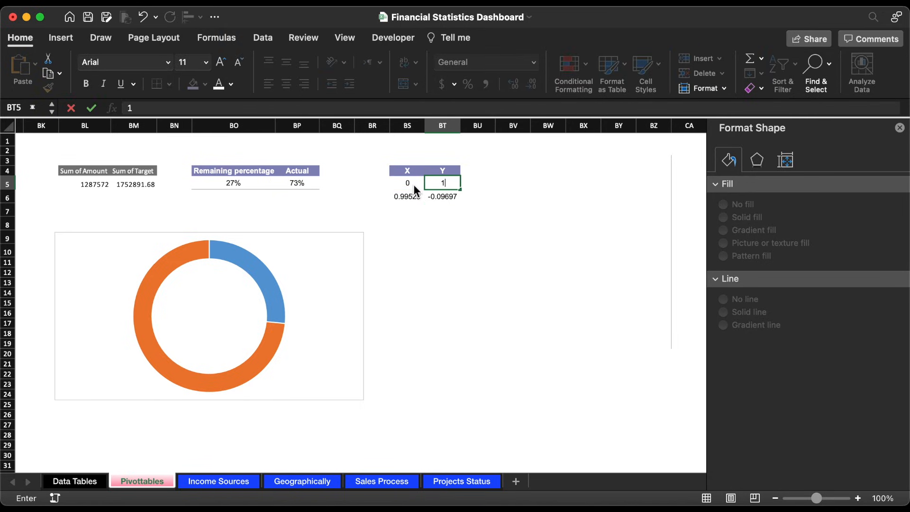
pyautogui.press('Tab')
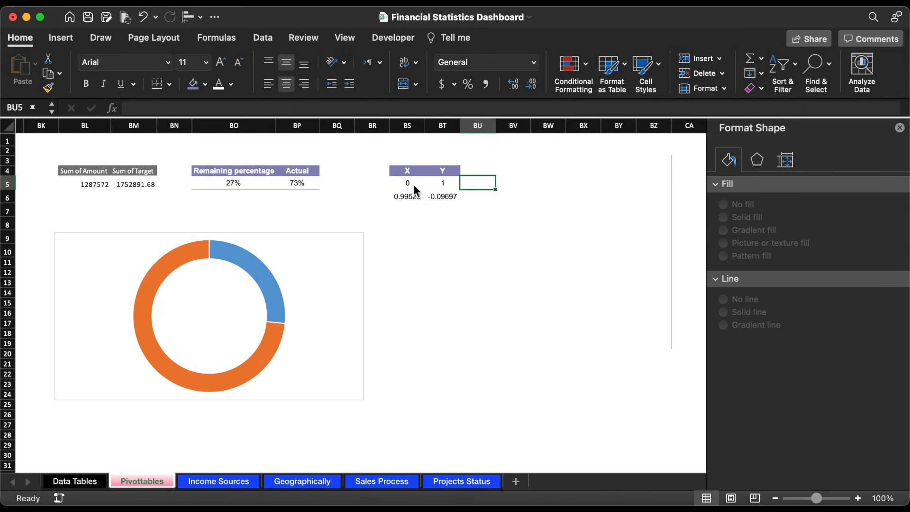
# Step: Add a second series named Y&X to the doughnut chart, using BT5:BT6 as its Y values
pyautogui.click(365, 254)
pyautogui.click(459, 37)
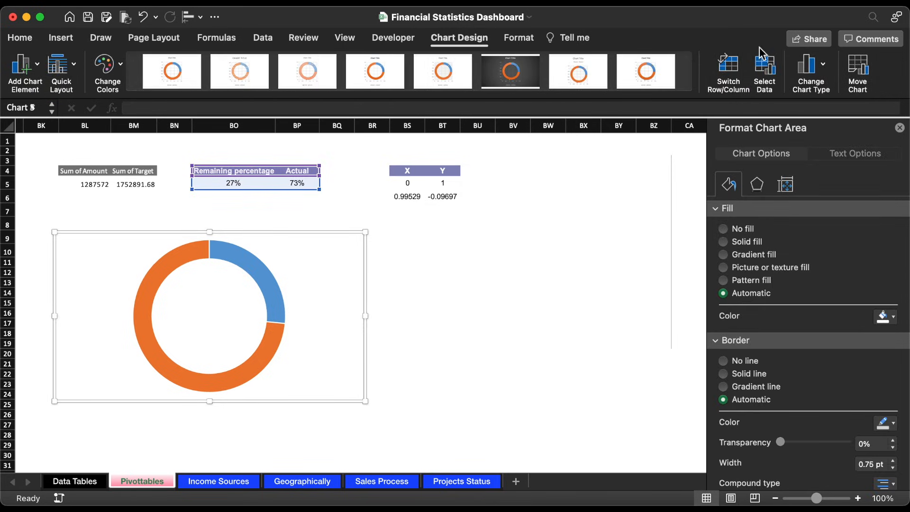
pyautogui.click(767, 69)
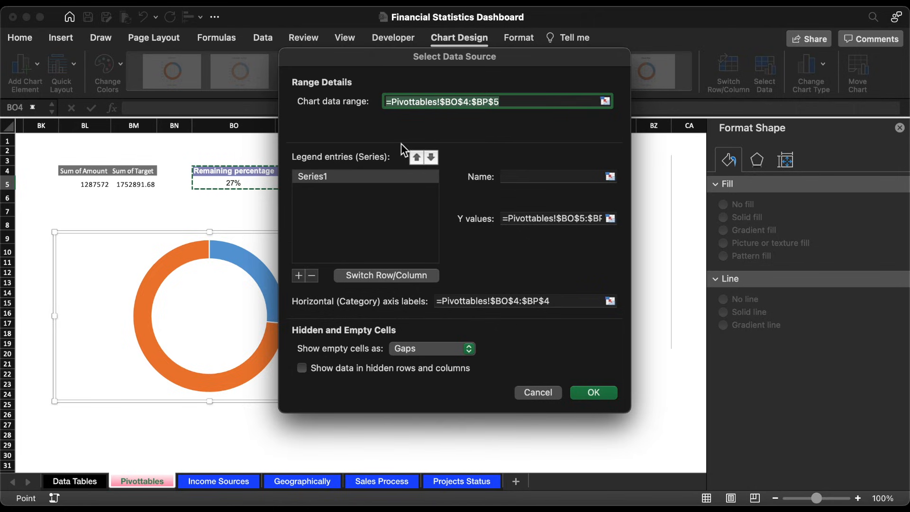
pyautogui.click(299, 276)
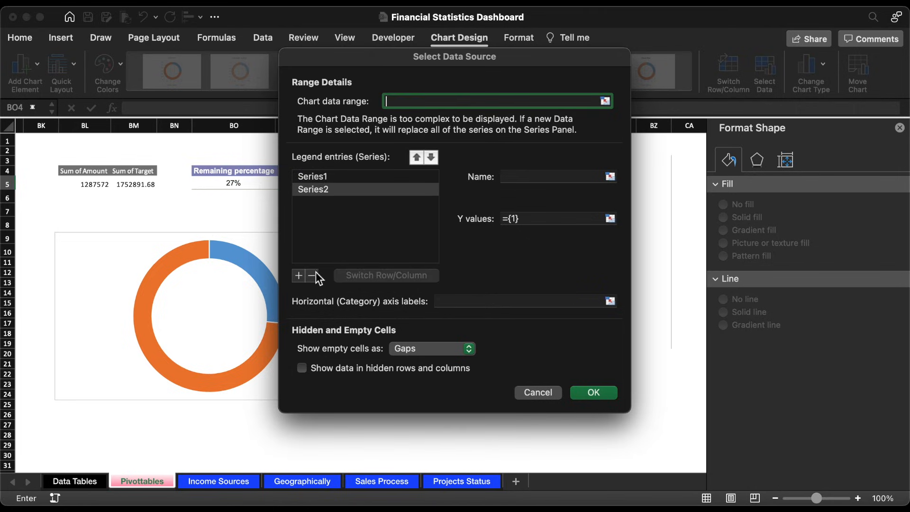
pyautogui.click(515, 176)
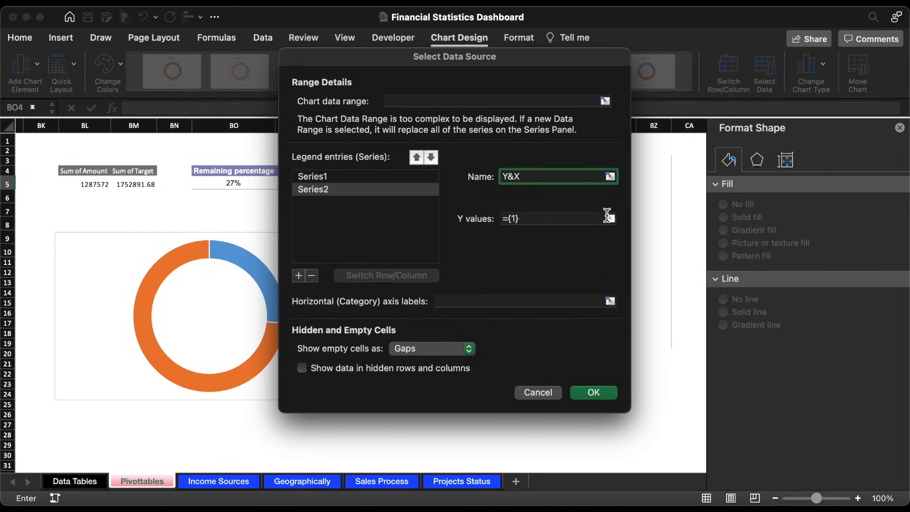
pyautogui.click(609, 216)
pyautogui.click(449, 186)
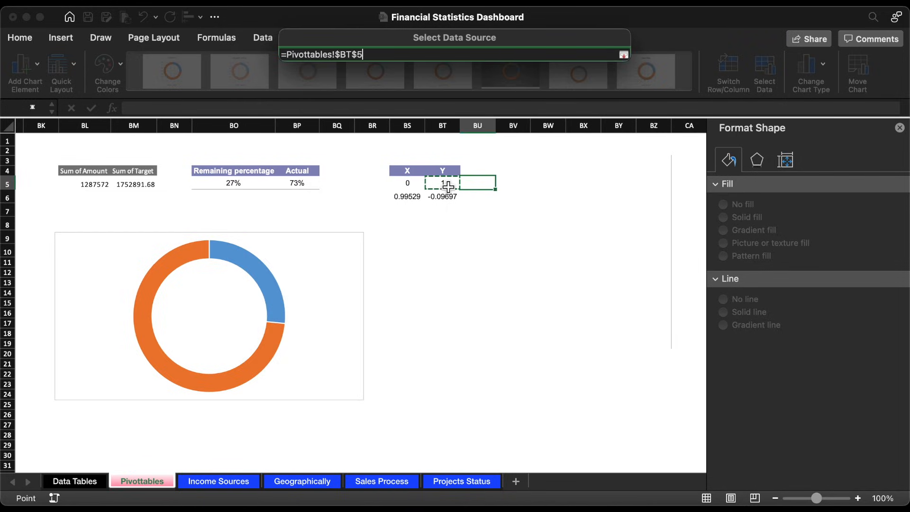
pyautogui.moveTo(448, 186); pyautogui.dragTo(448, 199)
pyautogui.press('Return')
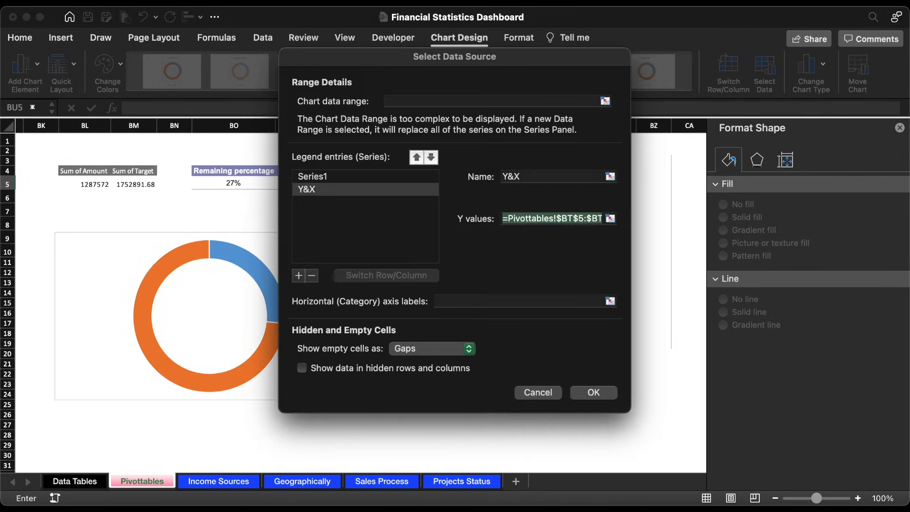
pyautogui.press('Return')
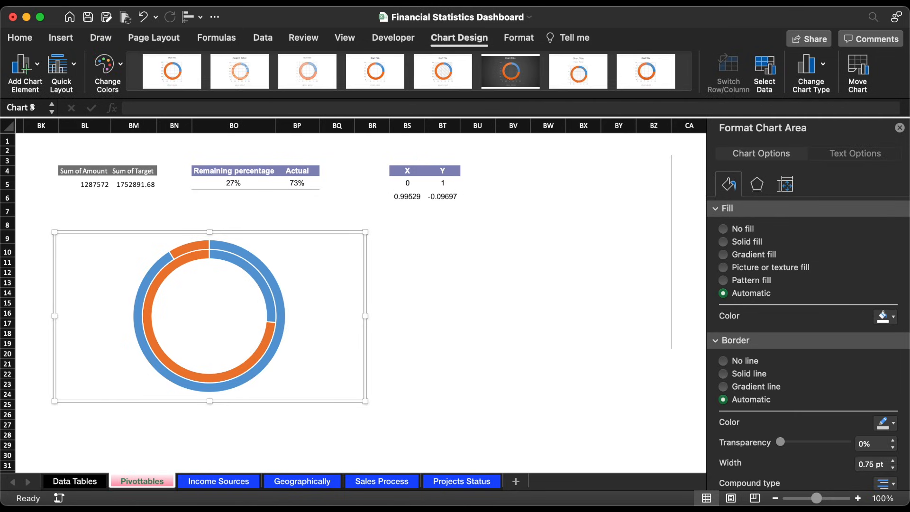
# Step: Change the outer Y&X ring's chart type to an X Y scatter with markers only
pyautogui.click(236, 250)
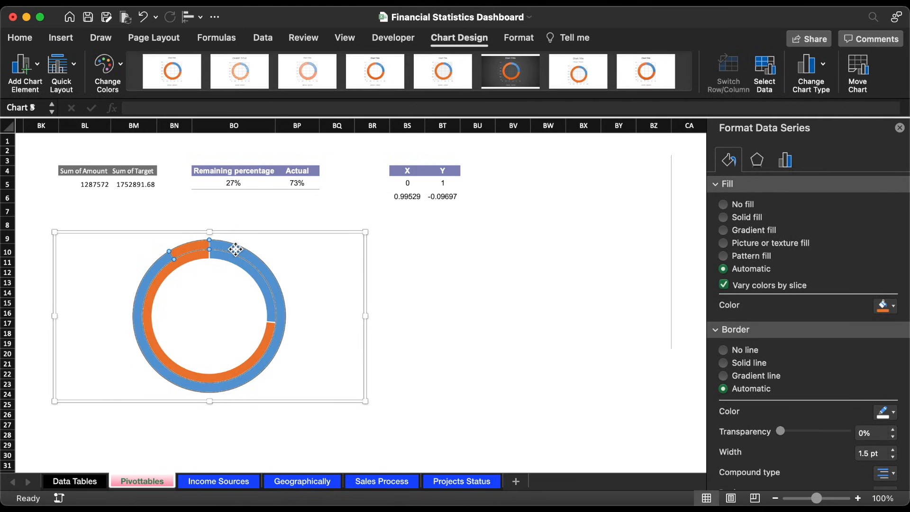
pyautogui.click(810, 71)
pyautogui.moveTo(821, 169)
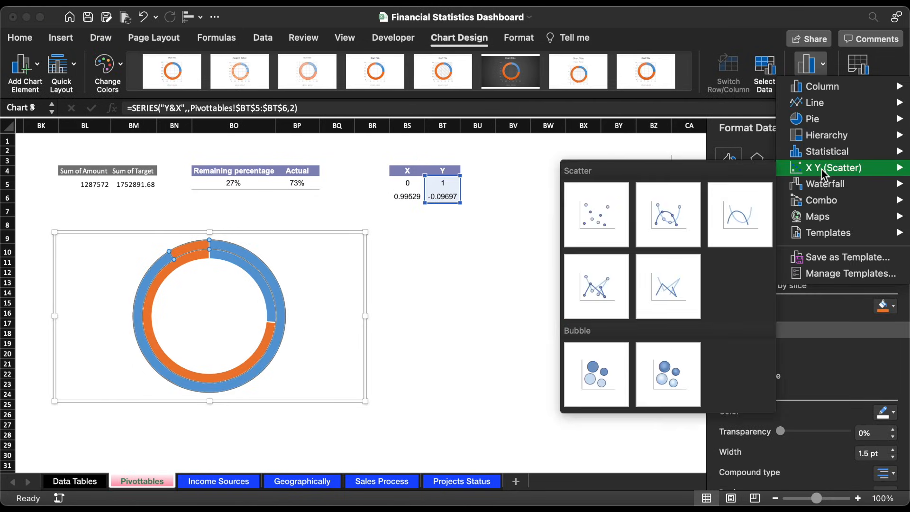
pyautogui.click(583, 205)
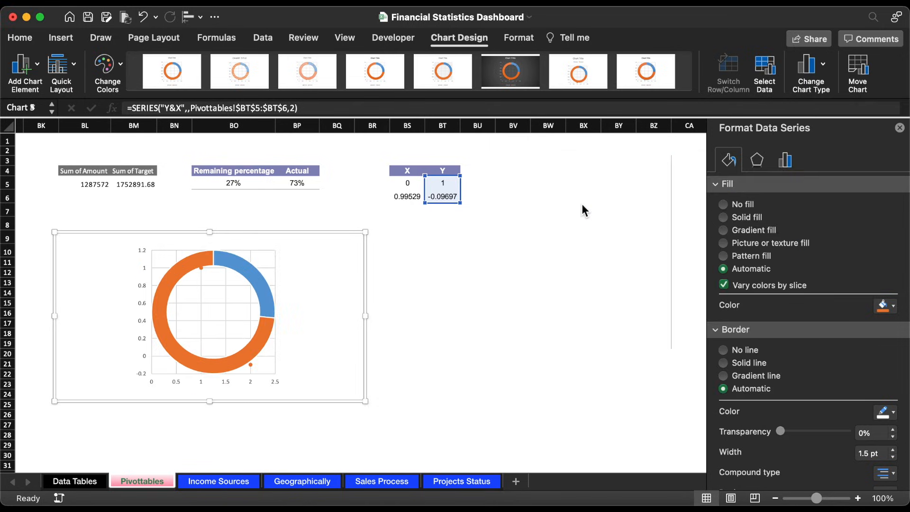
# Step: Set the Y&X scatter series' X values to BS5:BS6 and enlarge the chart
pyautogui.click(252, 366)
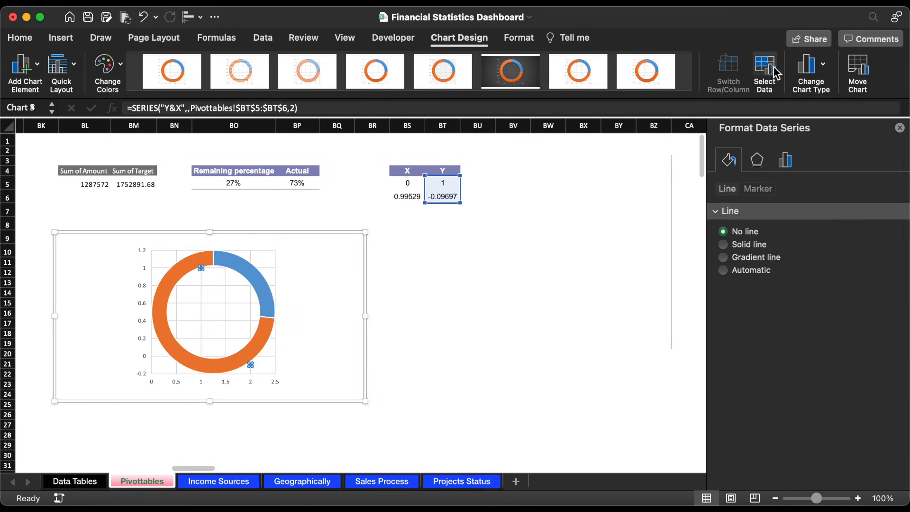
pyautogui.click(764, 72)
pyautogui.click(355, 190)
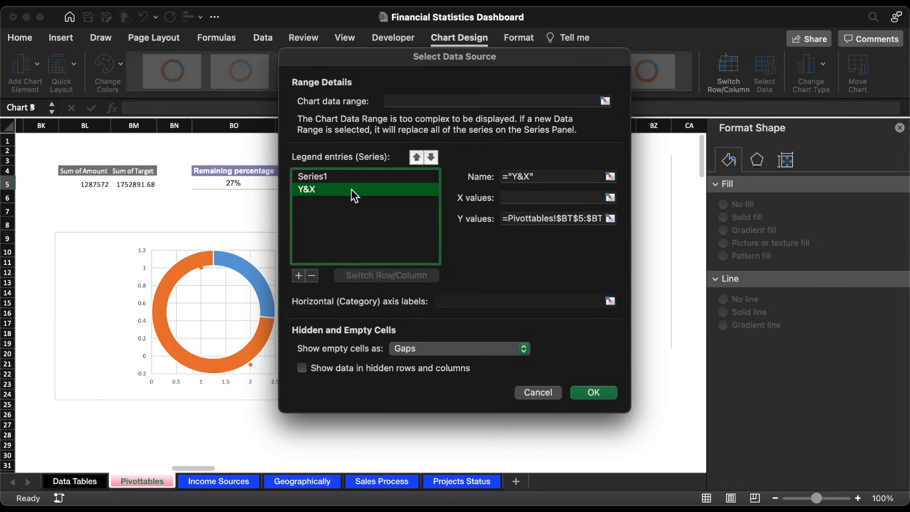
pyautogui.click(610, 197)
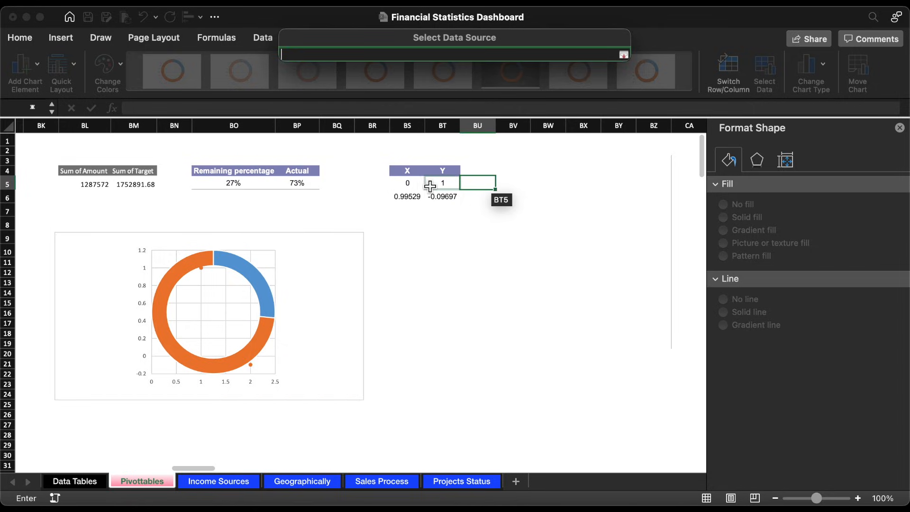
pyautogui.moveTo(409, 184); pyautogui.dragTo(409, 197)
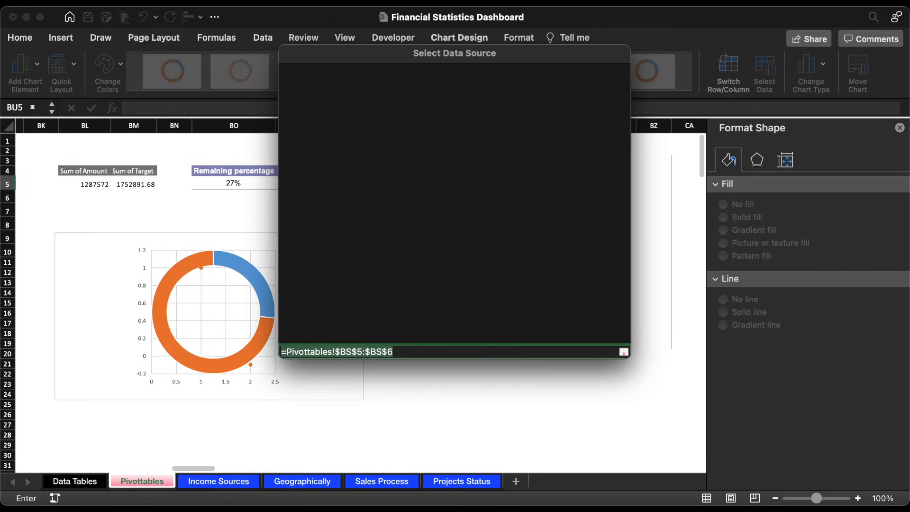
pyautogui.press('Return')
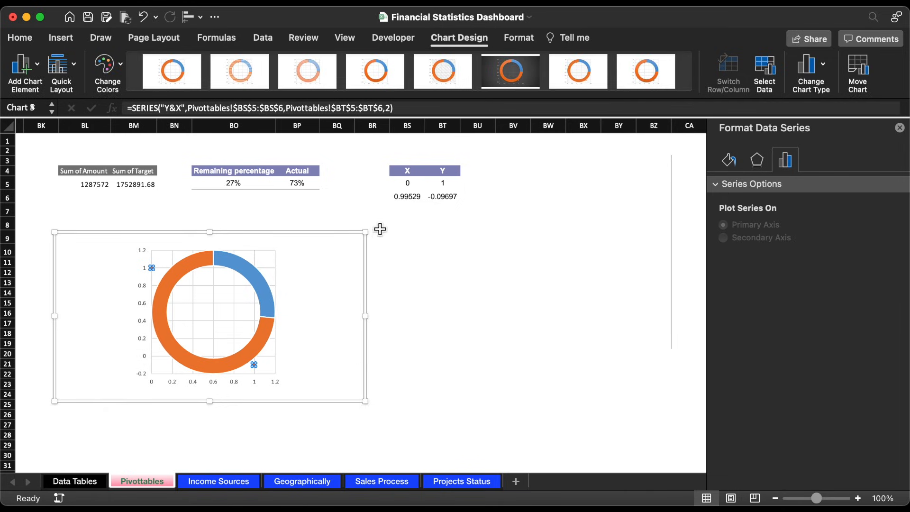
pyautogui.moveTo(366, 232); pyautogui.dragTo(352, 216)
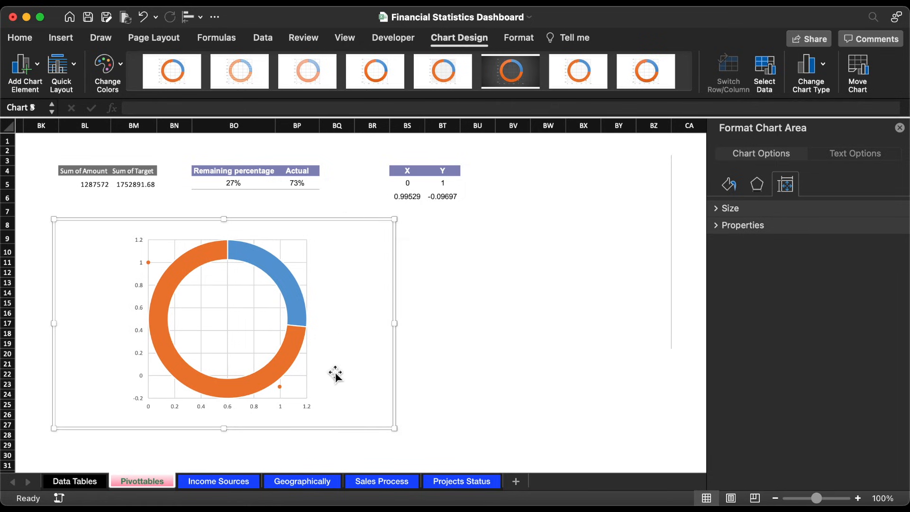
# Step: Set the scatter chart's horizontal axis bounds to a minimum of -1.15 and a maximum of 1.15
pyautogui.click(283, 405)
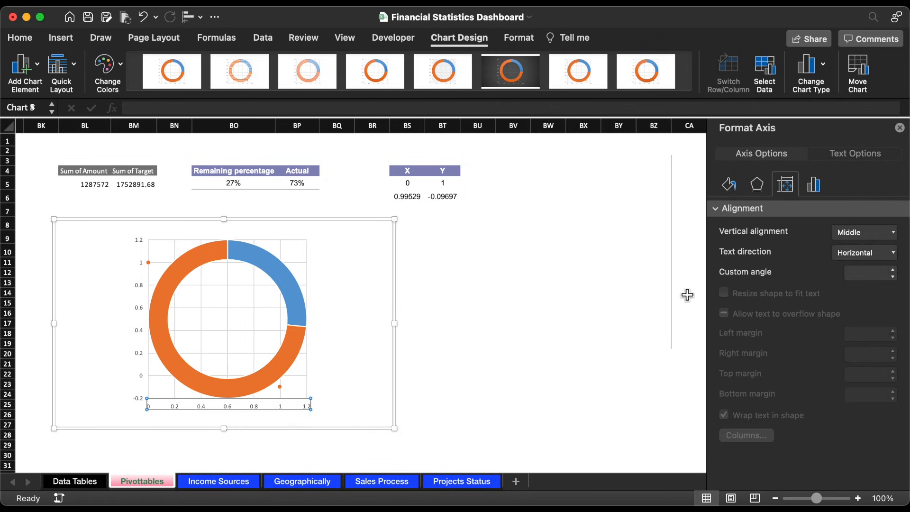
pyautogui.click(814, 184)
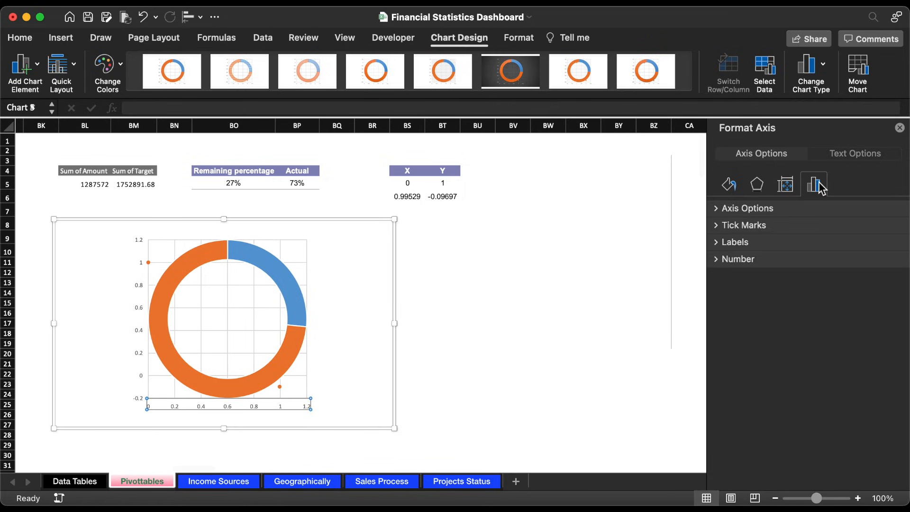
pyautogui.click(715, 210)
pyautogui.click(863, 252)
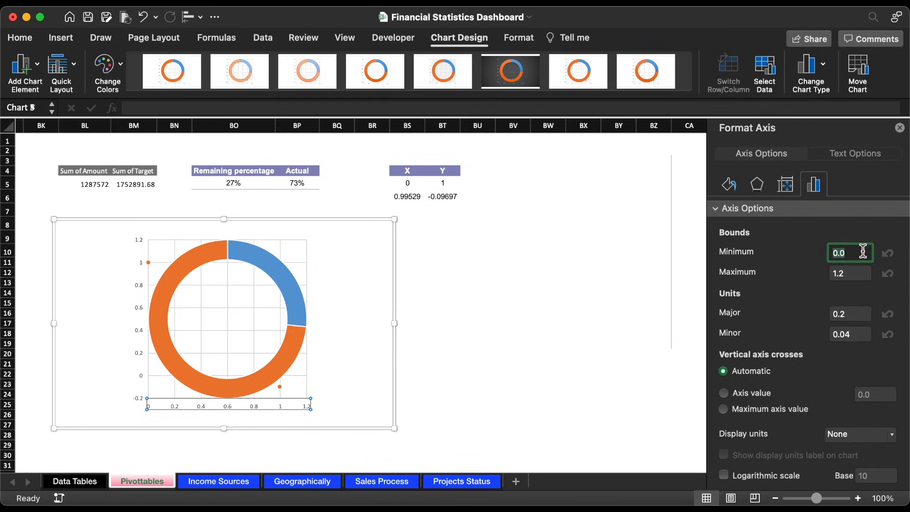
pyautogui.write('-1.15')
pyautogui.press('Return')
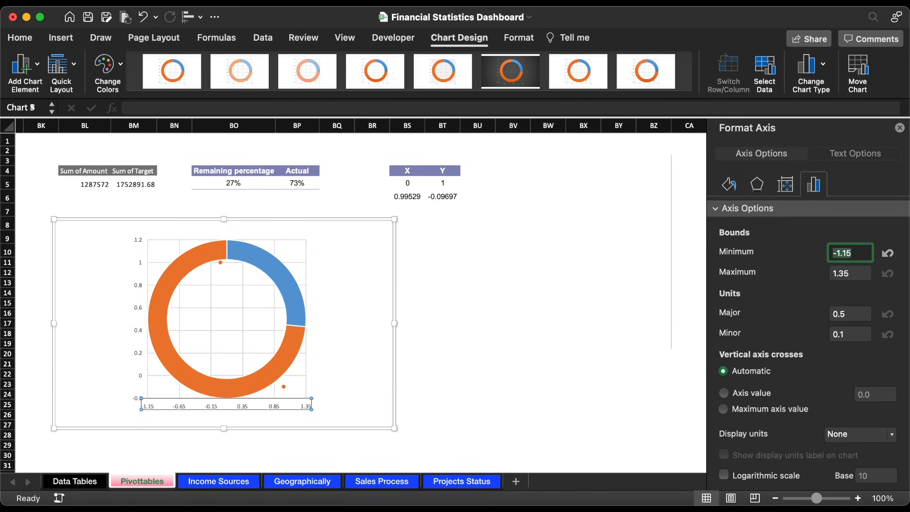
pyautogui.click(858, 275)
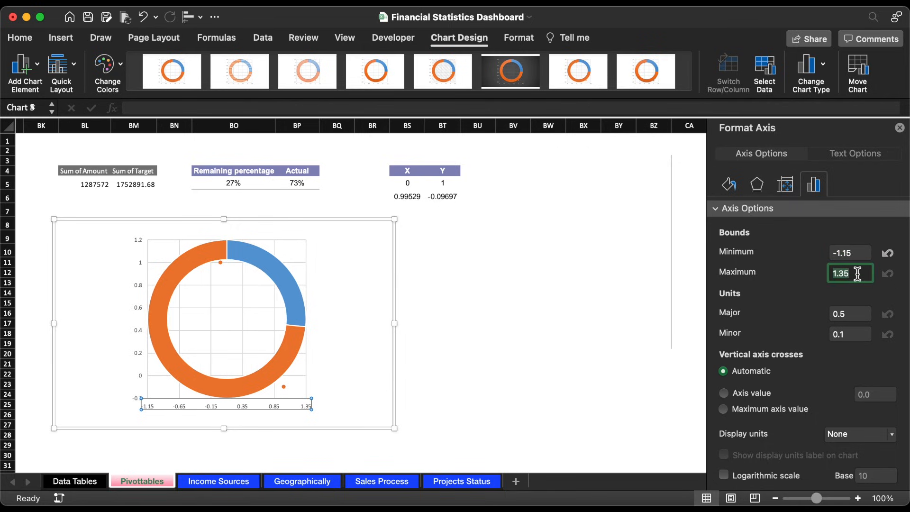
pyautogui.write('1.15')
pyautogui.press('Return')
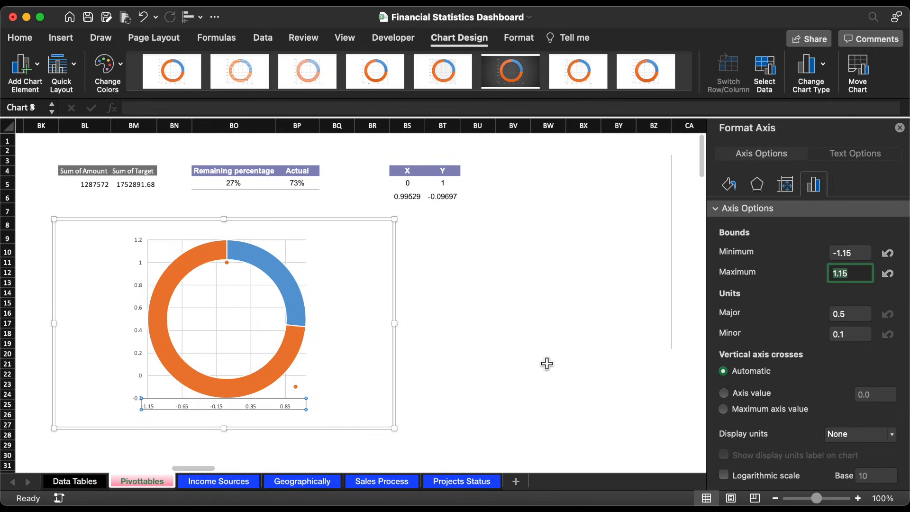
# Step: Set the chart's vertical axis bounds to a minimum of -1.15 and a maximum of 1.15
pyautogui.click(140, 288)
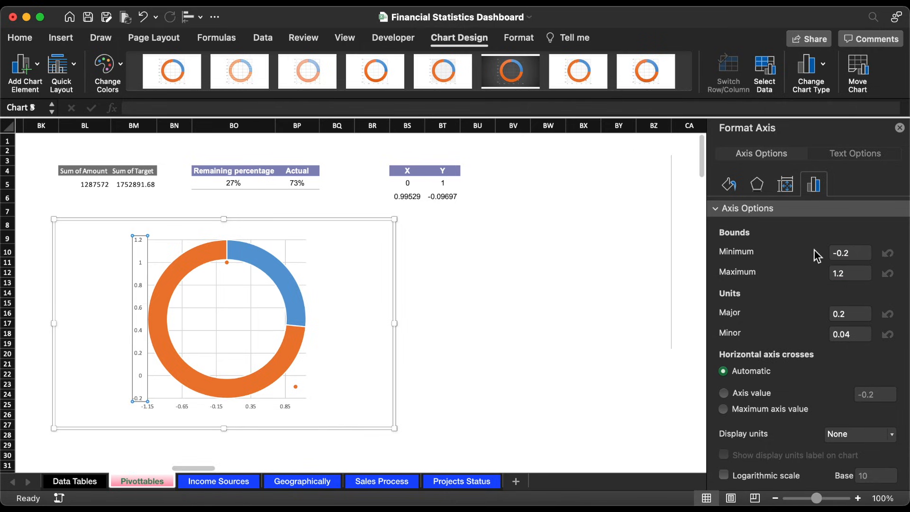
pyautogui.click(857, 251)
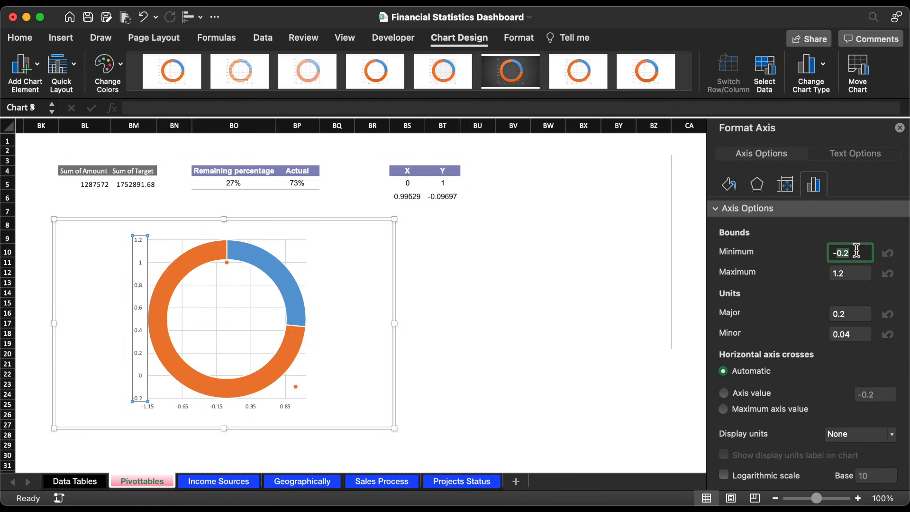
pyautogui.write('-1.15')
pyautogui.press('Return')
pyautogui.click(864, 274)
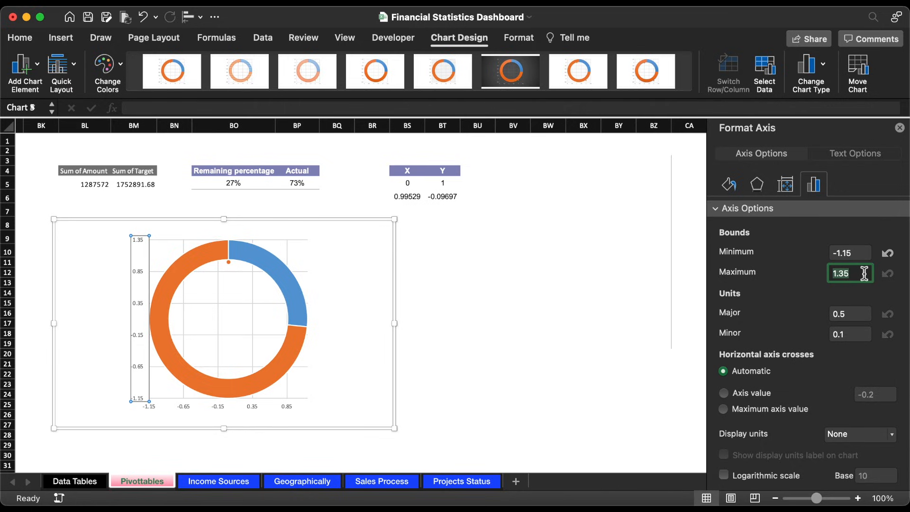
pyautogui.write('1.1')
pyautogui.press('Return')
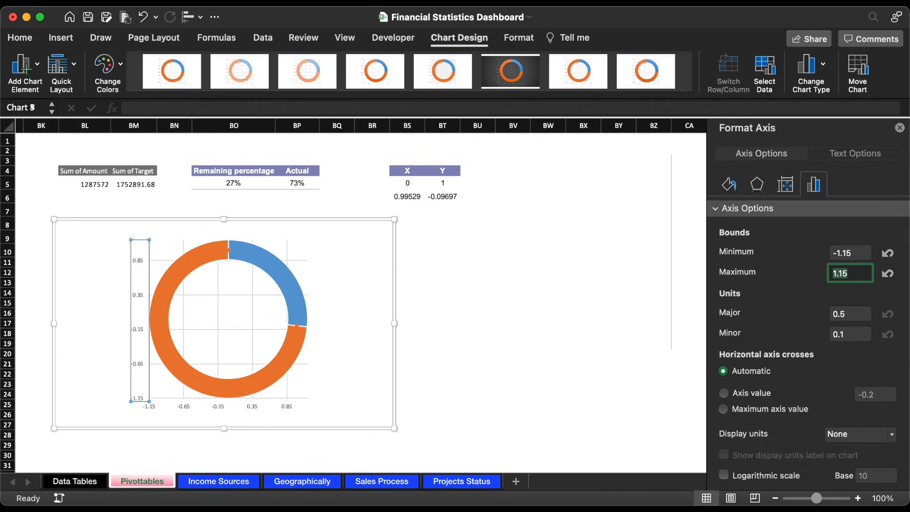
# Step: Delete the horizontal and vertical axes and all gridlines from the doughnut chart
pyautogui.click(297, 325)
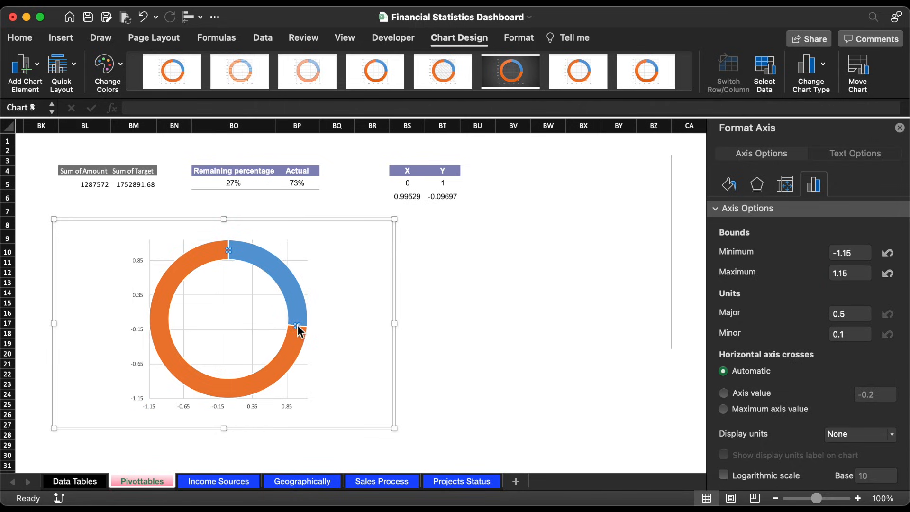
pyautogui.click(285, 406)
pyautogui.click(137, 298)
pyautogui.press('Delete')
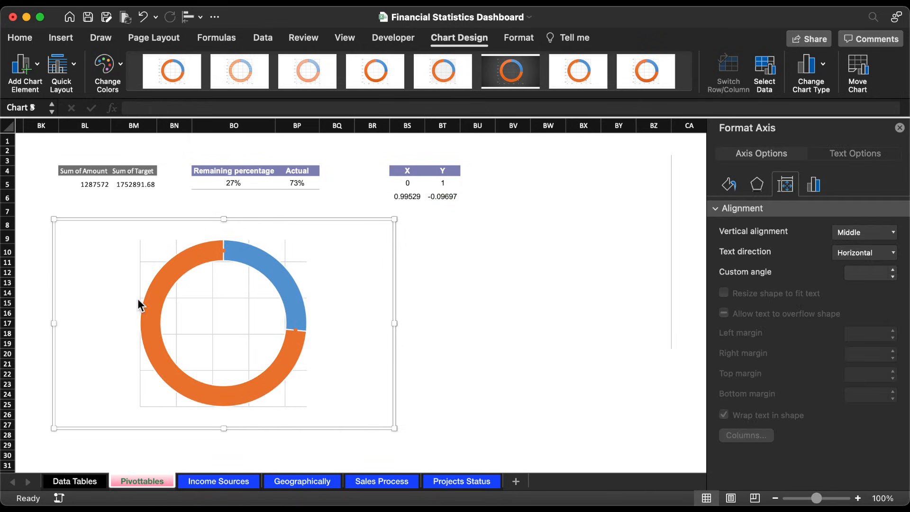
pyautogui.click(203, 298)
pyautogui.press('Delete')
pyautogui.press('Delete')
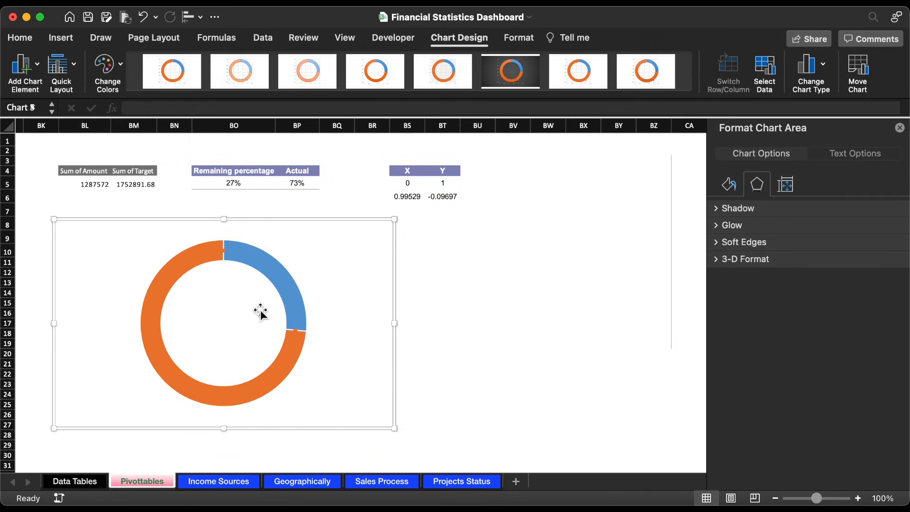
# Step: Give the Y&X series built-in markers with a size of 25
pyautogui.click(296, 332)
pyautogui.click(729, 160)
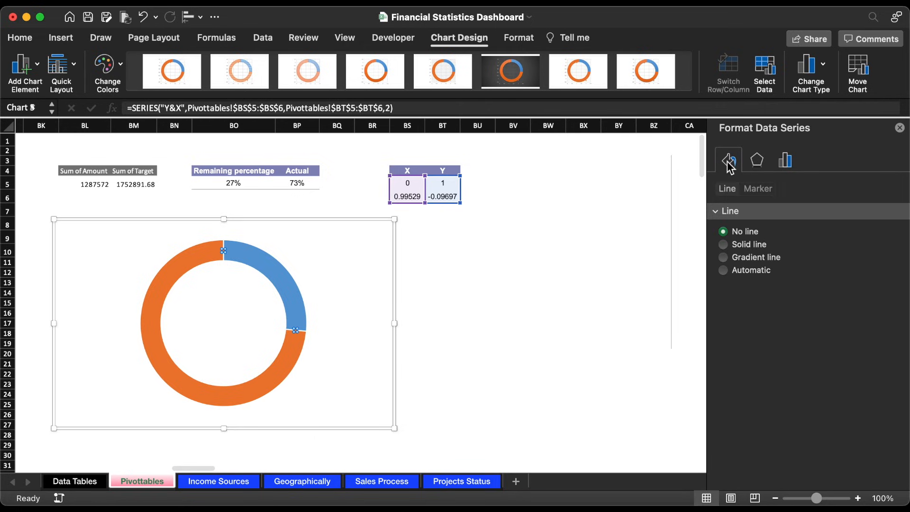
pyautogui.click(758, 188)
pyautogui.click(721, 211)
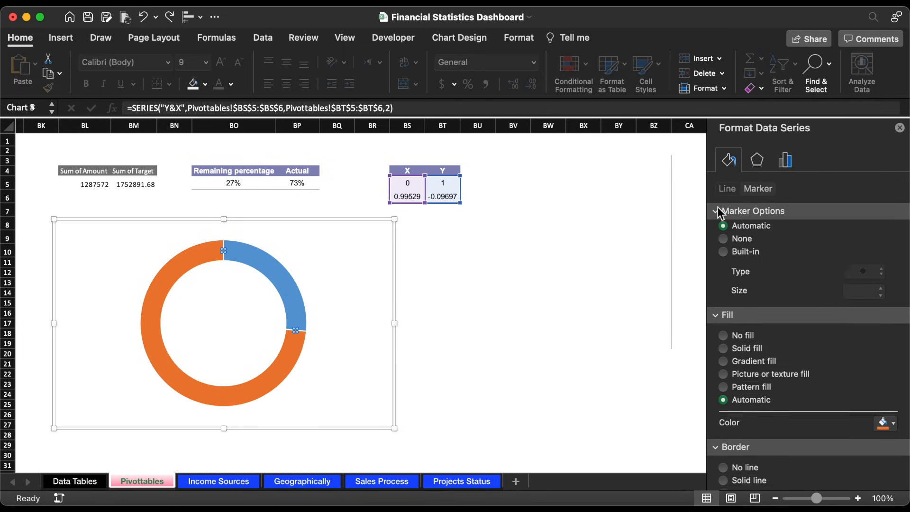
pyautogui.click(746, 258)
pyautogui.click(868, 298)
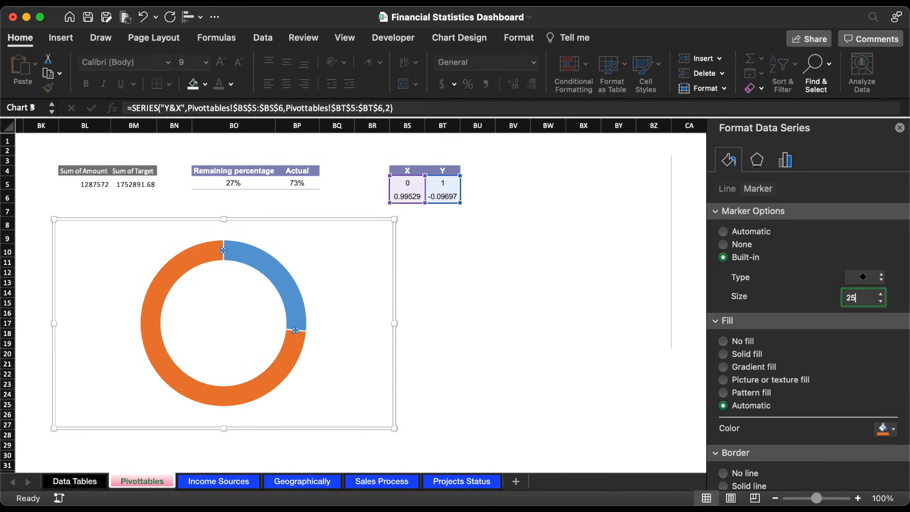
pyautogui.write('25')
pyautogui.press('Return')
# Step: Color the fill and border of the lower Y&X marker, at the end of the Remaining percentage slice, light cyan
pyautogui.scroll(-3, 796, 380)
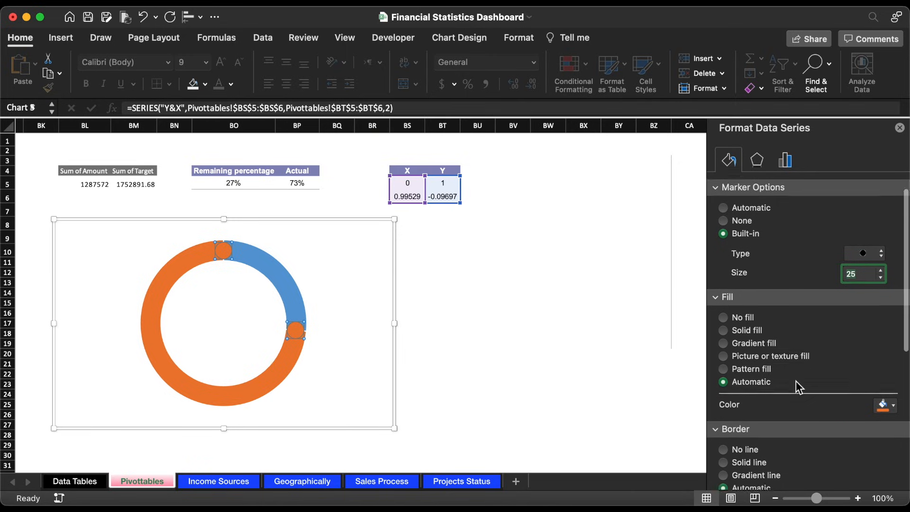
pyautogui.click(296, 330)
pyautogui.click(296, 331)
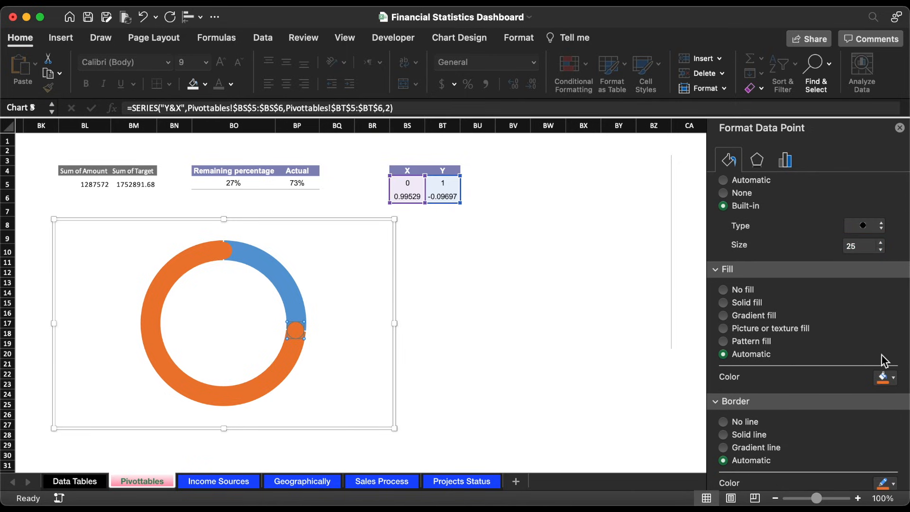
pyautogui.click(894, 379)
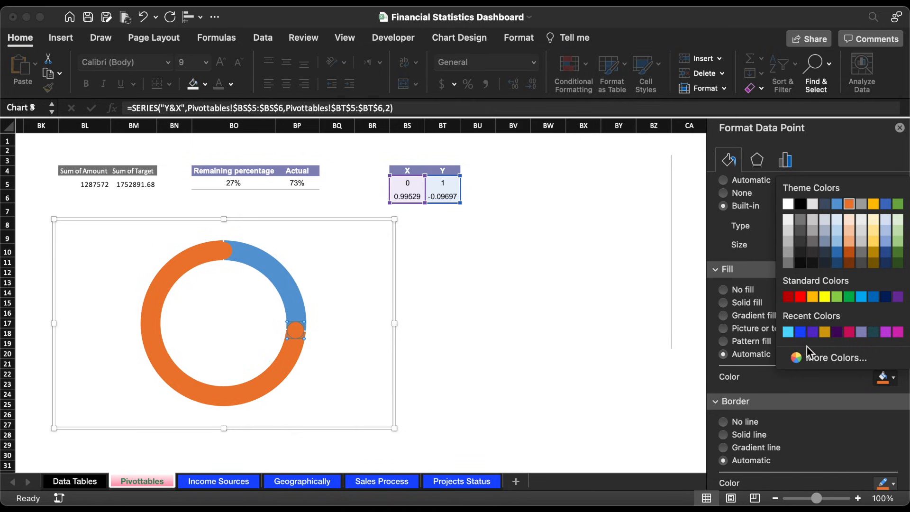
pyautogui.click(793, 339)
pyautogui.scroll(-5, 806, 361)
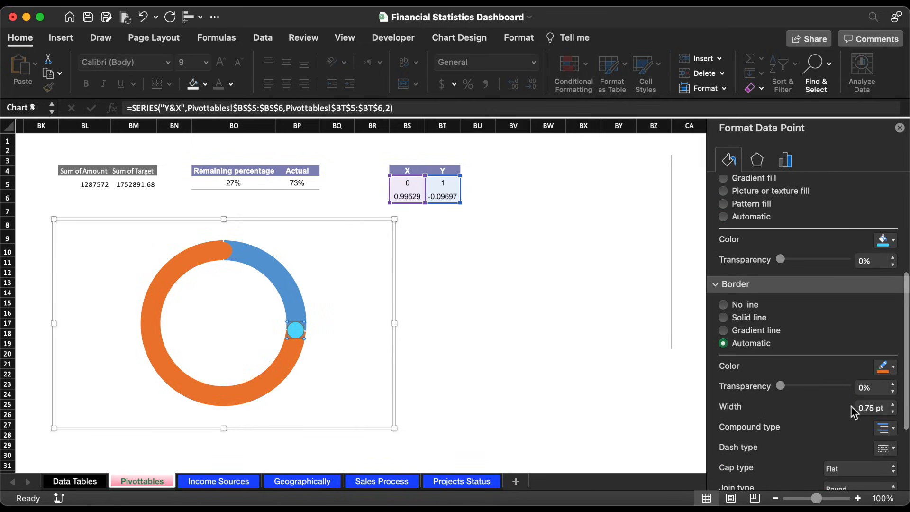
pyautogui.click(886, 366)
pyautogui.click(788, 322)
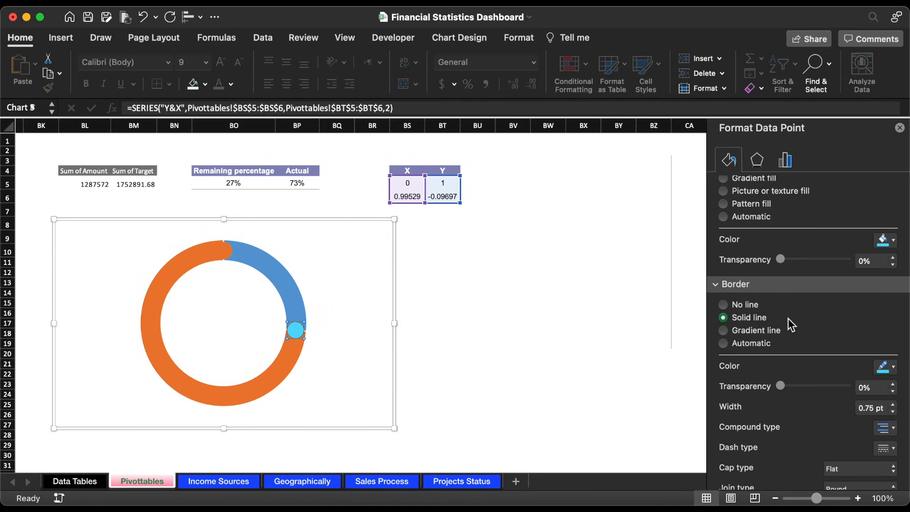
# Step: Color the border and fill of the Y&X marker at the top of the ring bright blue
pyautogui.click(223, 251)
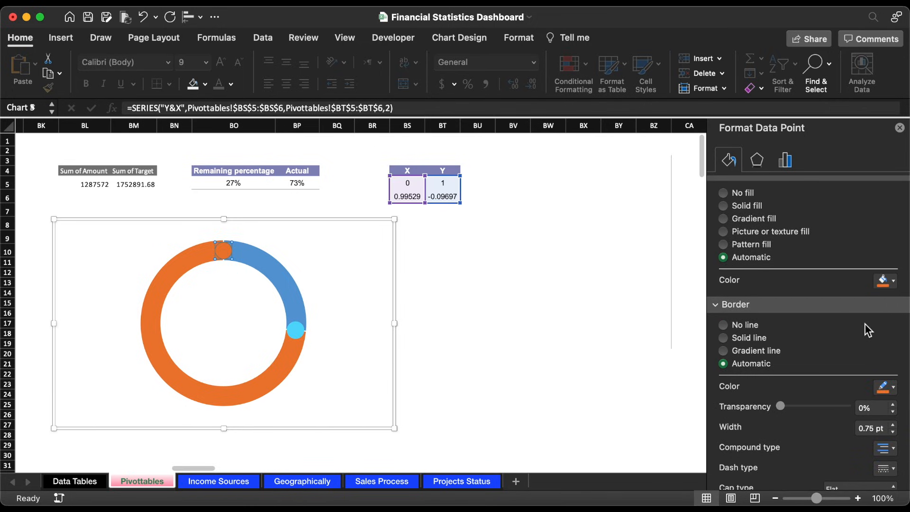
pyautogui.click(885, 387)
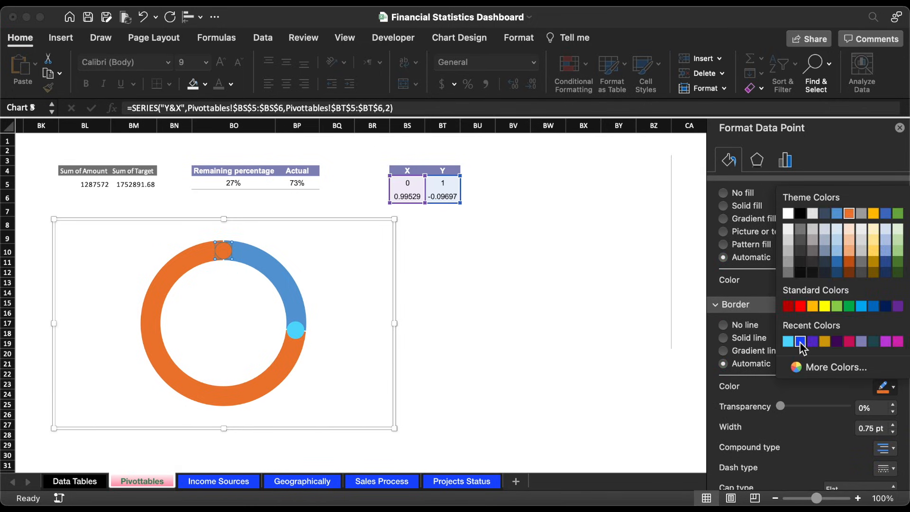
pyautogui.click(745, 339)
pyautogui.click(885, 281)
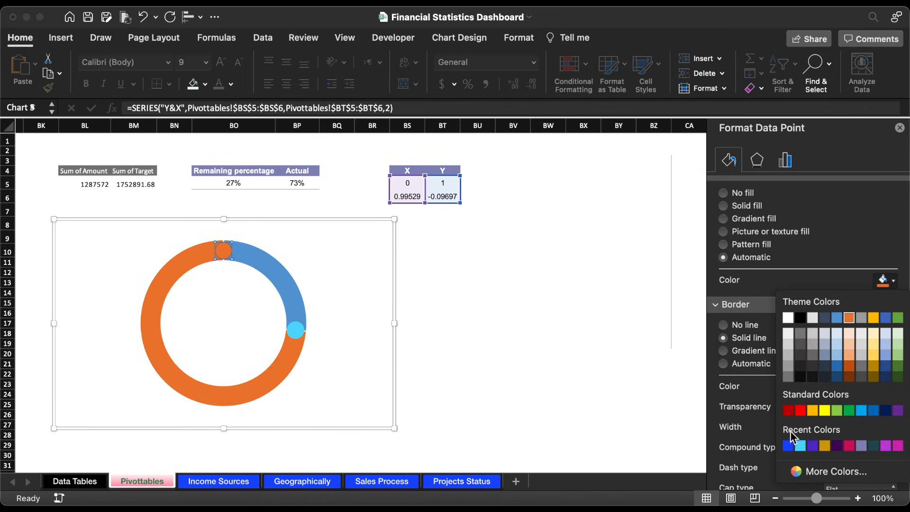
pyautogui.click(788, 446)
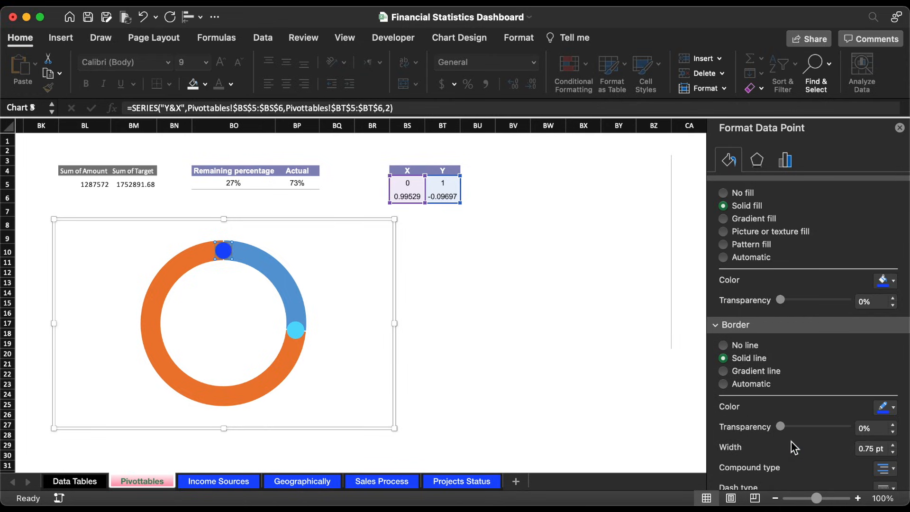
# Step: Reduce the doughnut series' hole size to 74%
pyautogui.click(295, 264)
pyautogui.click(786, 162)
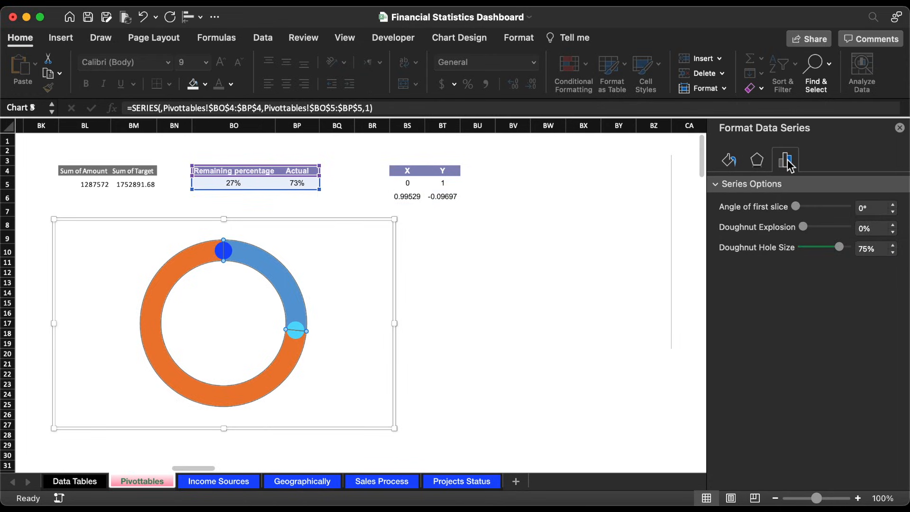
pyautogui.click(893, 252)
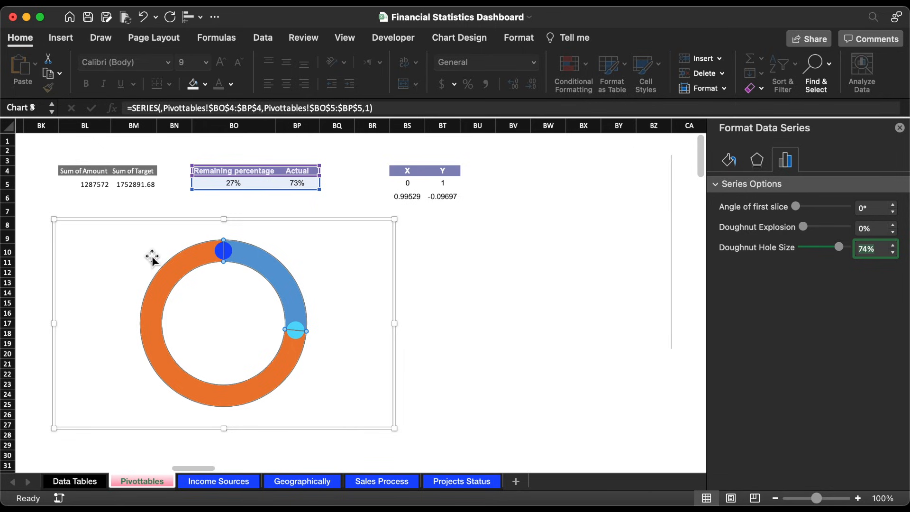
# Step: Apply a linear gradient fill to the orange Actual slice and remove two of its gradient stops
pyautogui.click(188, 266)
pyautogui.click(189, 266)
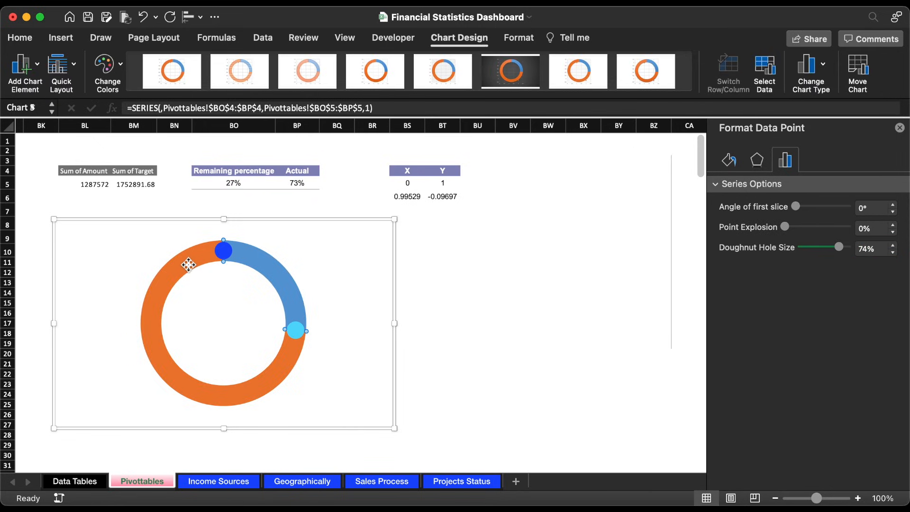
pyautogui.click(729, 160)
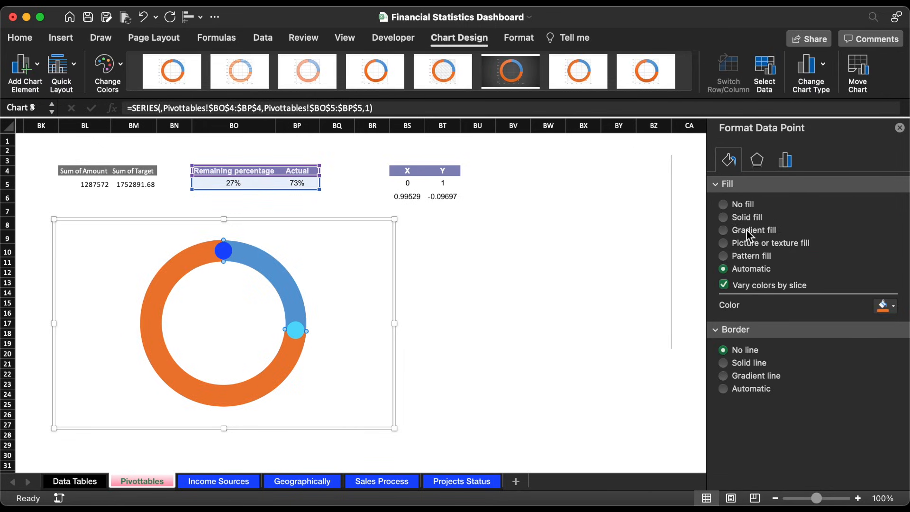
pyautogui.click(747, 229)
pyautogui.scroll(-4, 872, 357)
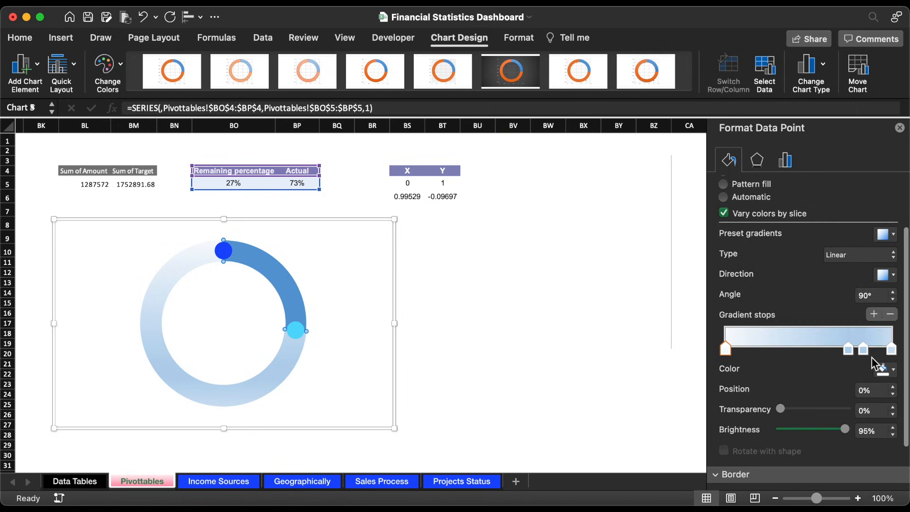
pyautogui.click(891, 282)
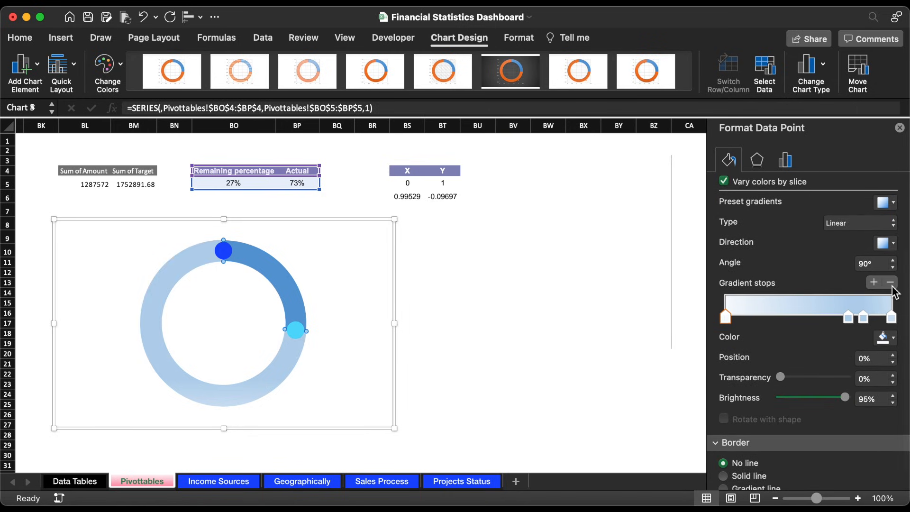
pyautogui.click(891, 282)
# Step: Color the slice's first gradient stop bright blue and move it to 32%, and color the 100% stop light cyan
pyautogui.click(885, 337)
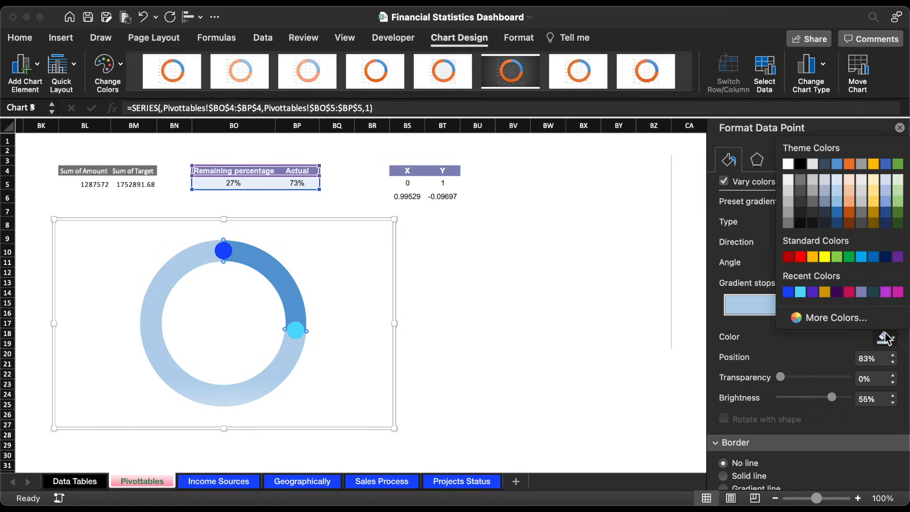
pyautogui.click(789, 293)
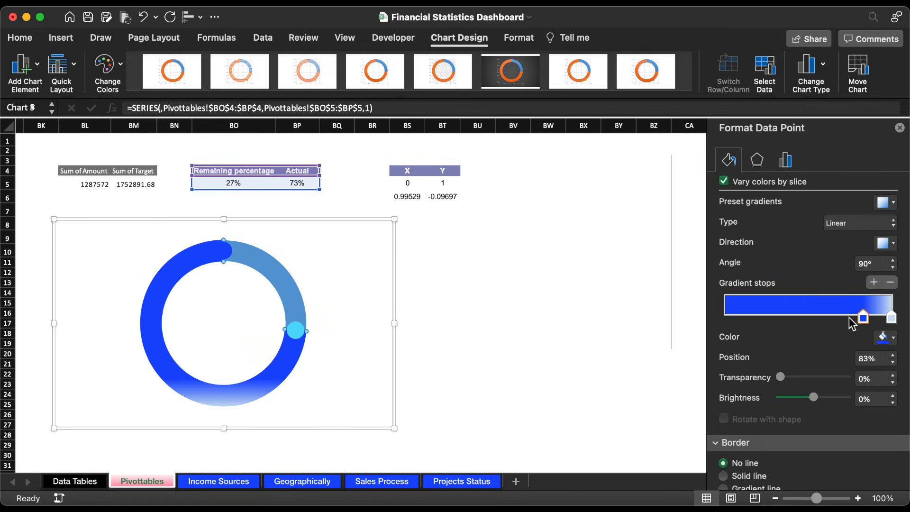
pyautogui.moveTo(863, 317); pyautogui.dragTo(780, 317)
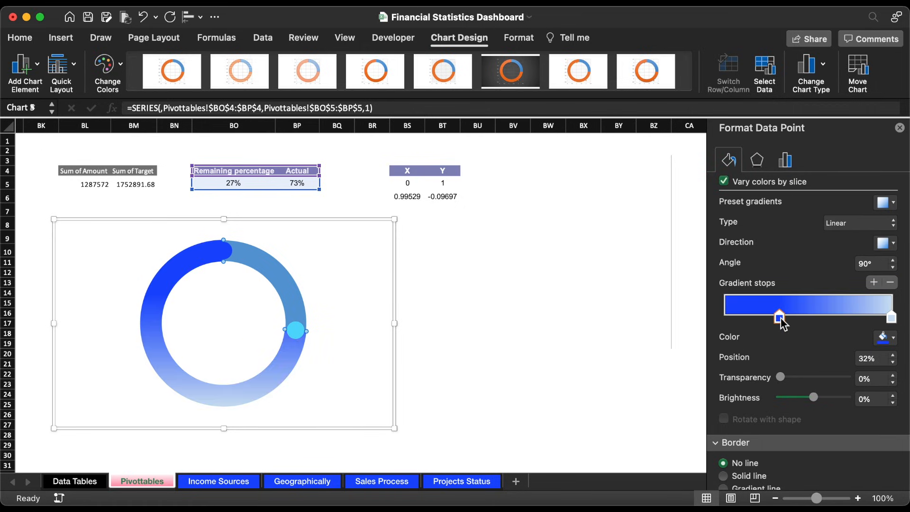
pyautogui.click(892, 318)
pyautogui.click(885, 338)
pyautogui.click(800, 292)
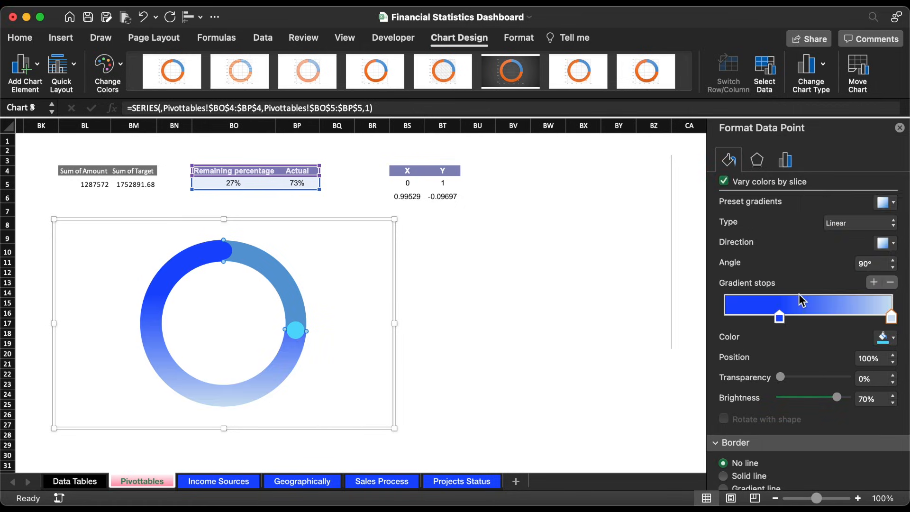
# Step: Set the Actual slice's linear gradient to the diagonal 45° direction and move its light cyan stop to 72%
pyautogui.click(891, 245)
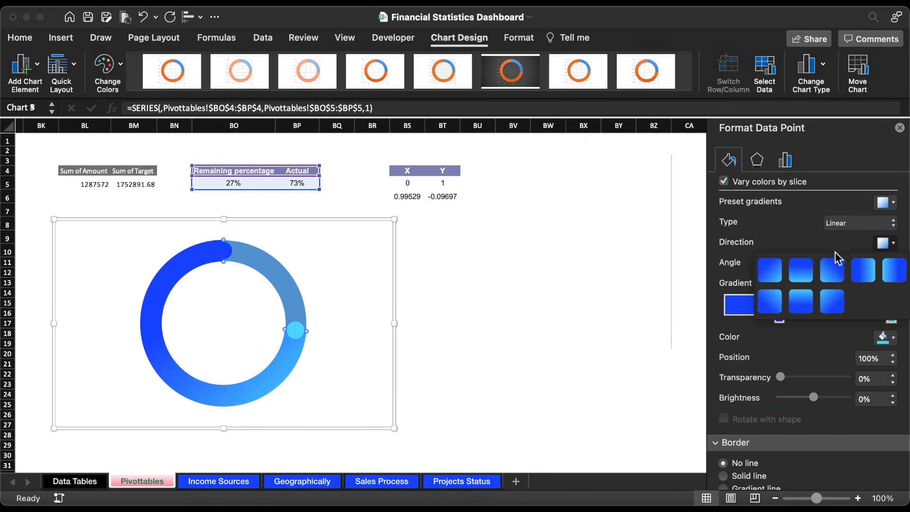
pyautogui.click(776, 269)
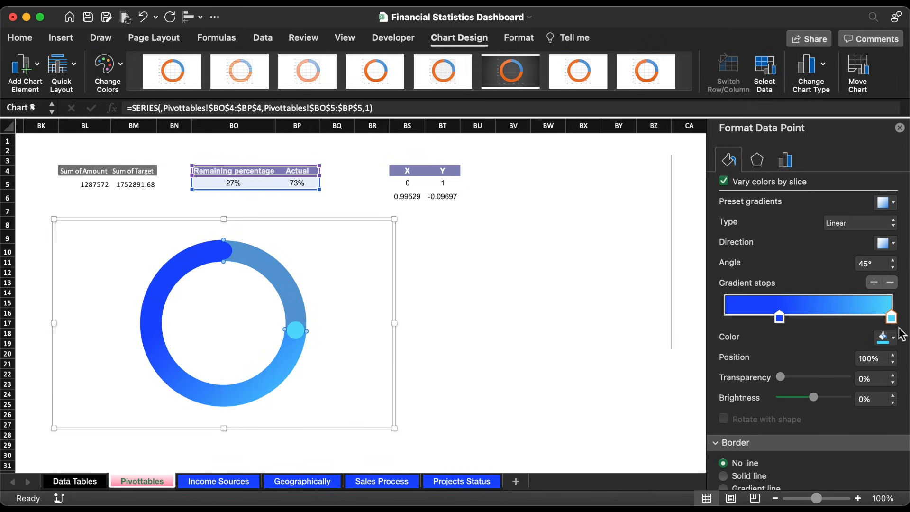
pyautogui.moveTo(893, 320); pyautogui.dragTo(846, 320)
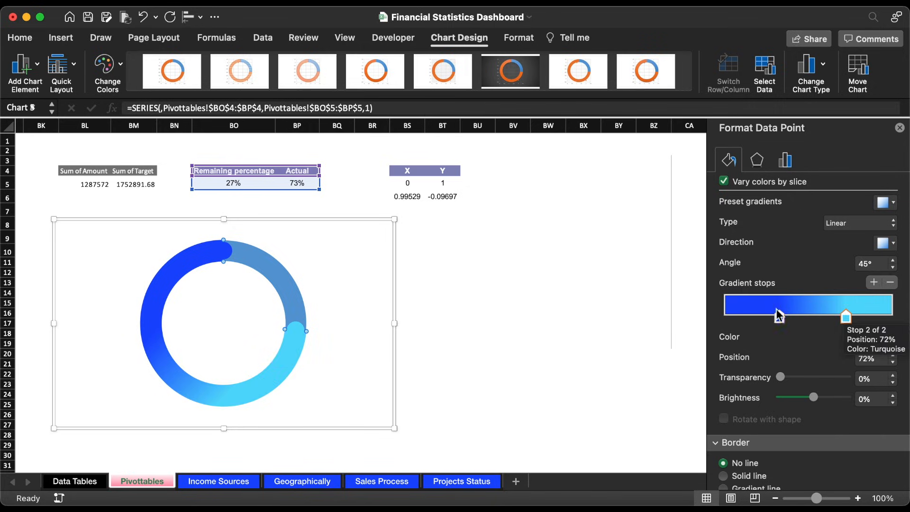
pyautogui.moveTo(780, 318); pyautogui.dragTo(776, 318)
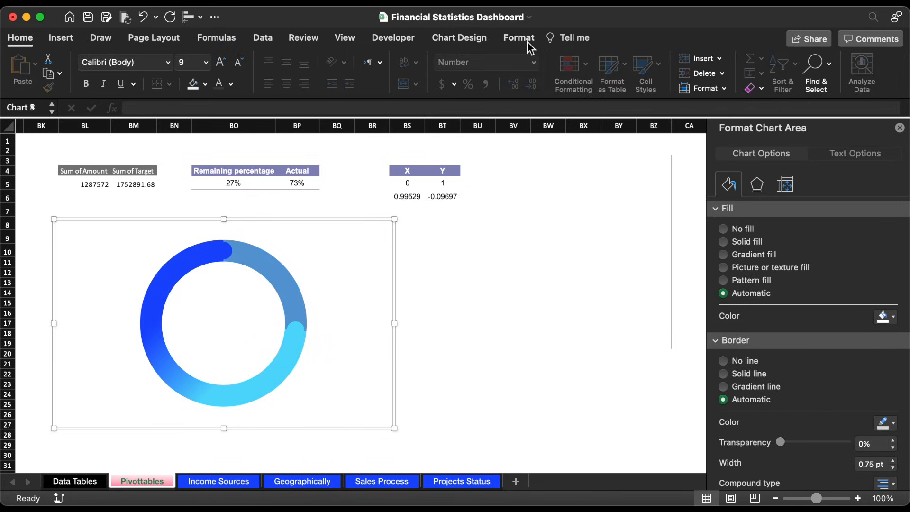
# Step: Resize the doughnut chart to 3.56" high and 3.85" wide and reposition it below the percentage table
pyautogui.click(528, 42)
pyautogui.click(700, 65)
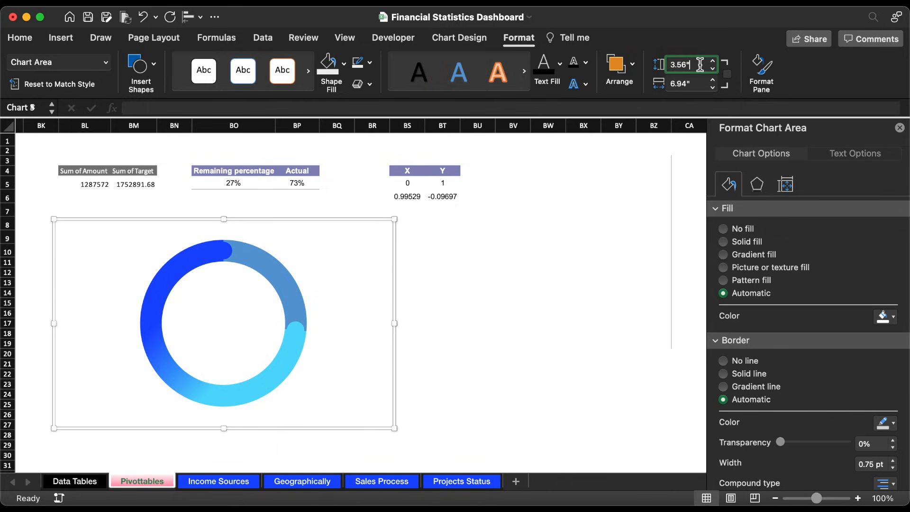
pyautogui.click(693, 84)
pyautogui.write('3.85')
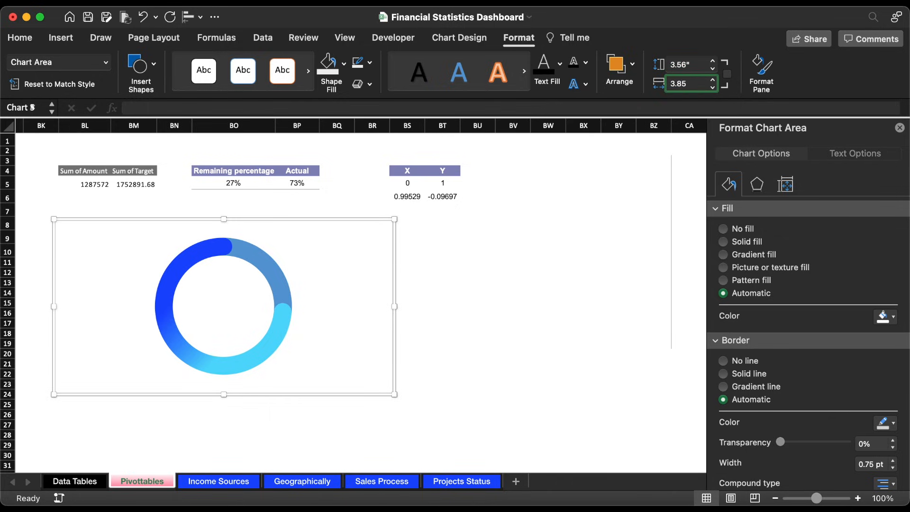
pyautogui.press('Return')
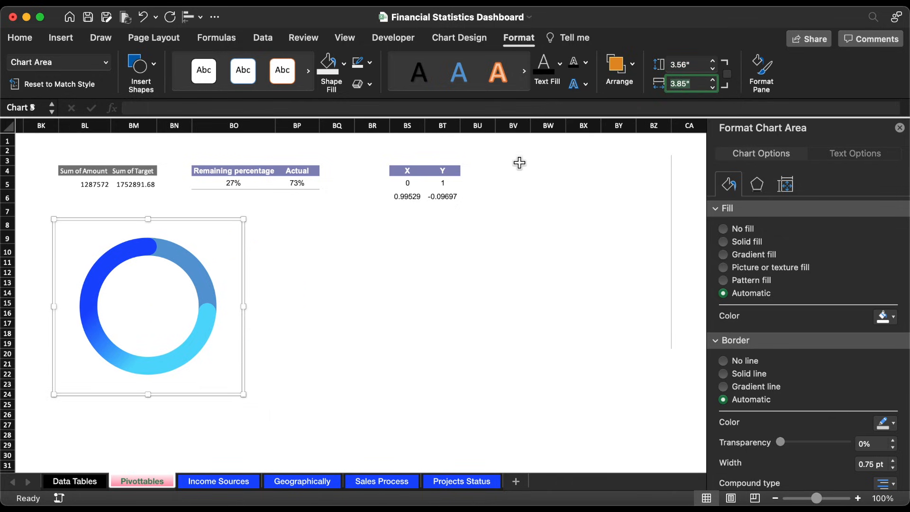
pyautogui.moveTo(246, 254); pyautogui.dragTo(374, 271)
# Step: Fill the doughnut's Remaining slice with a dark shade of black and remove the chart area's border and fill
pyautogui.click(329, 283)
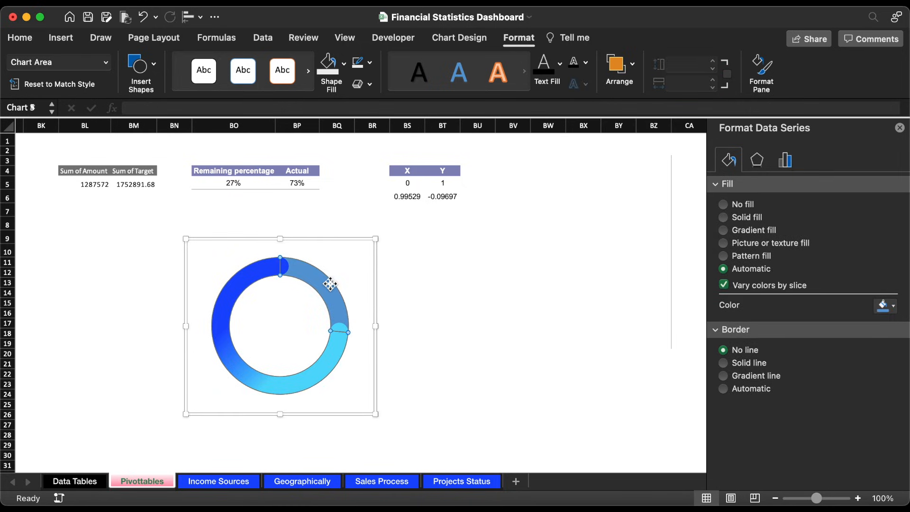
pyautogui.click(343, 63)
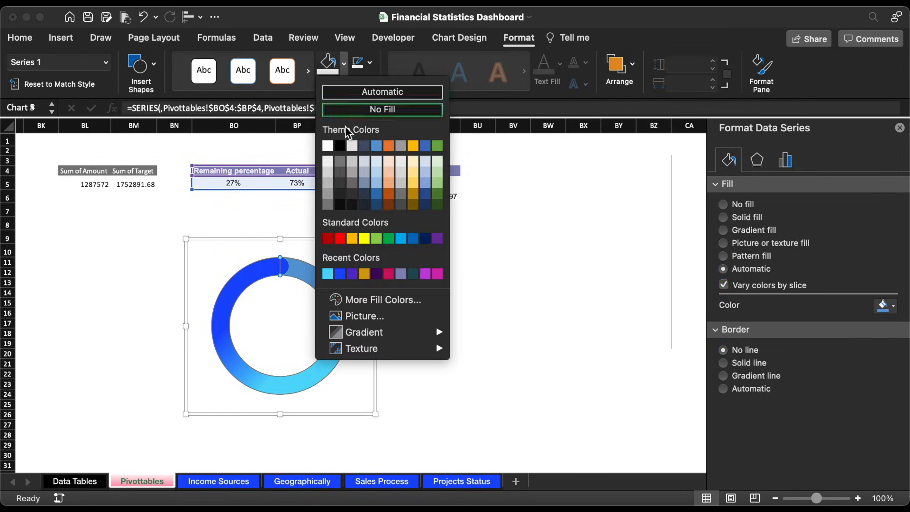
pyautogui.click(341, 194)
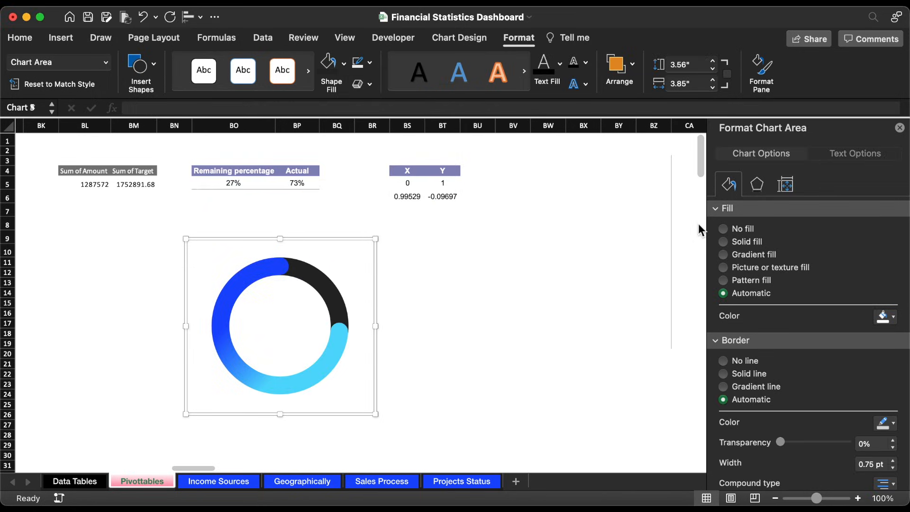
pyautogui.click(736, 361)
pyautogui.click(739, 229)
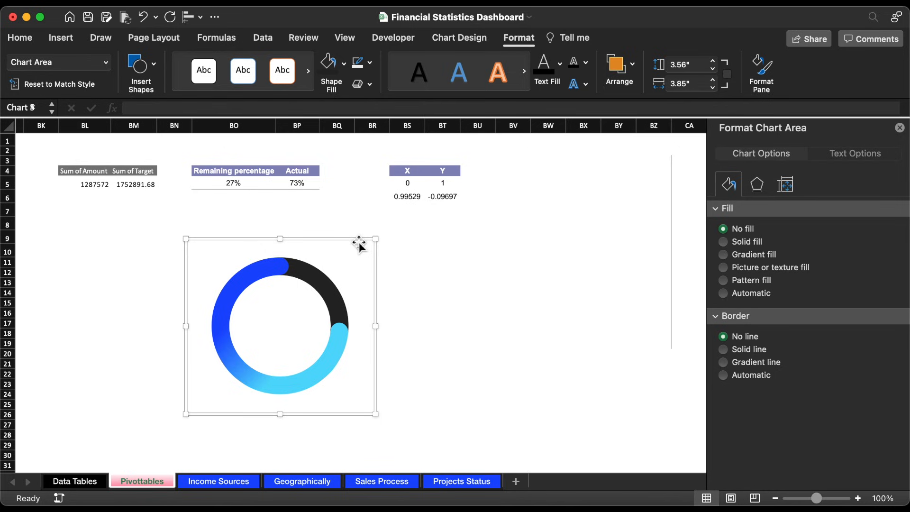
# Step: Move the doughnut chart from the Pivottables sheet to the Geographically sheet and place it beneath the country table
pyautogui.press('super+x')
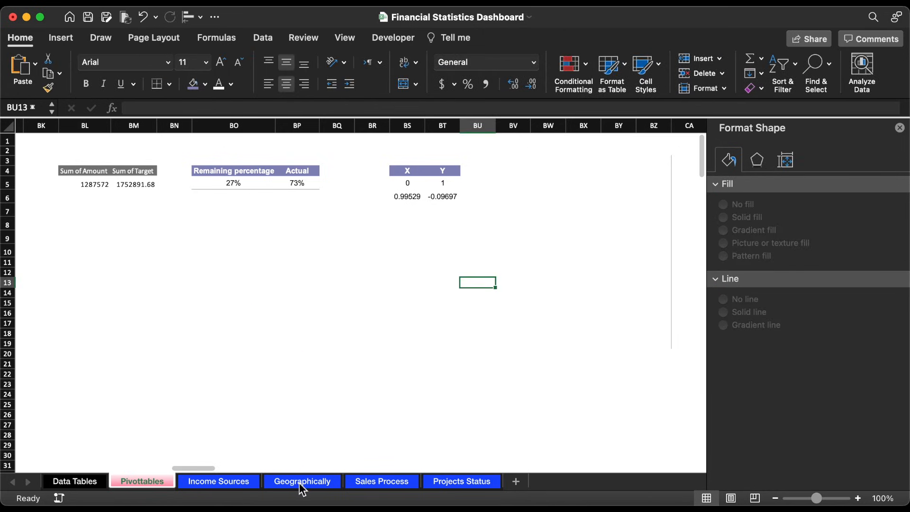
pyautogui.click(302, 482)
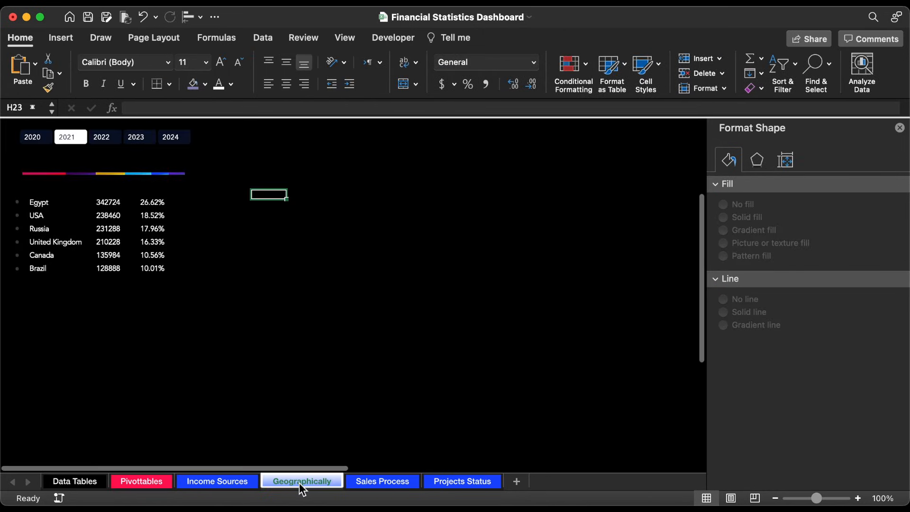
pyautogui.click(287, 301)
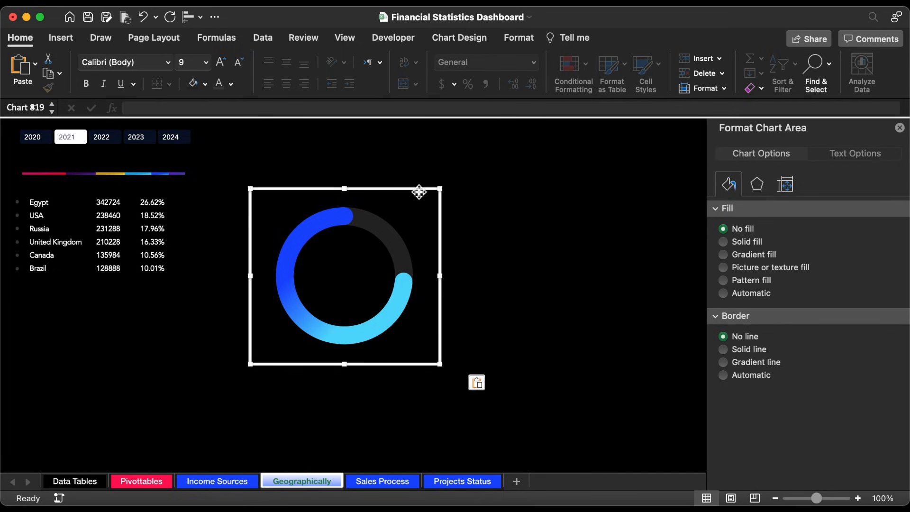
pyautogui.moveTo(420, 191); pyautogui.dragTo(169, 302)
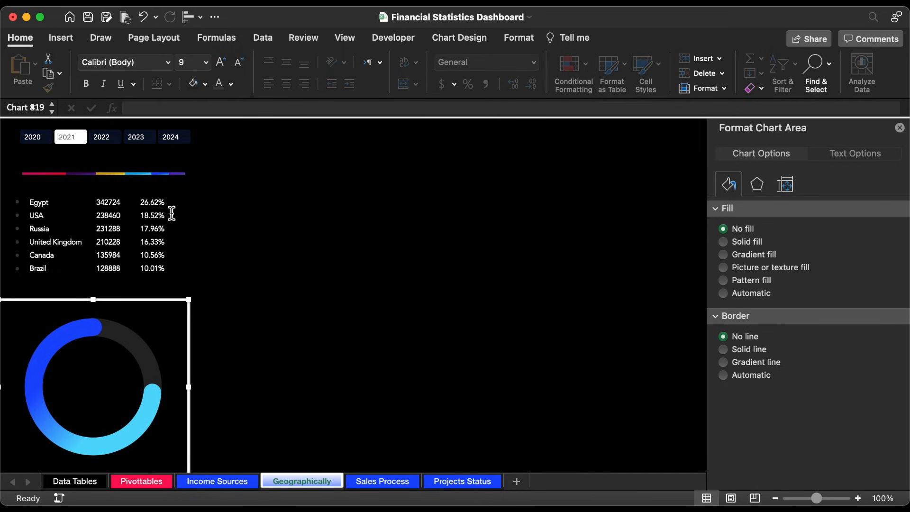
# Step: Duplicate the large dollar-total text box onto the doughnut chart and link the copy to =Pivottables!BP5
pyautogui.scroll(3, 172, 214)
pyautogui.click(134, 137)
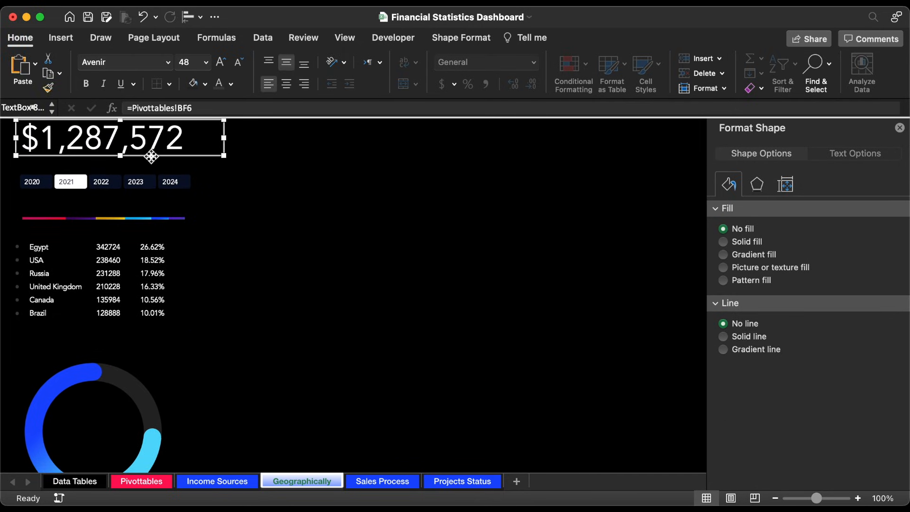
pyautogui.moveTo(151, 156); pyautogui.dragTo(136, 434)
pyautogui.click(213, 110)
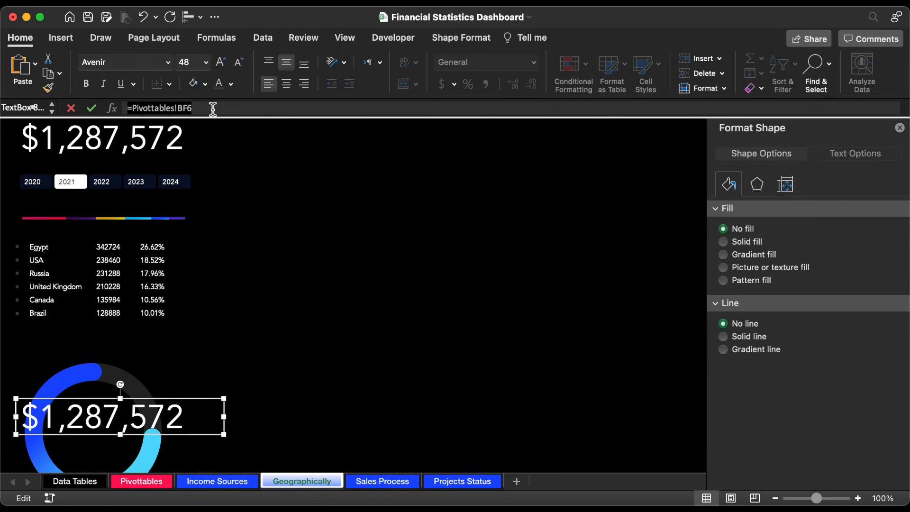
pyautogui.write('=')
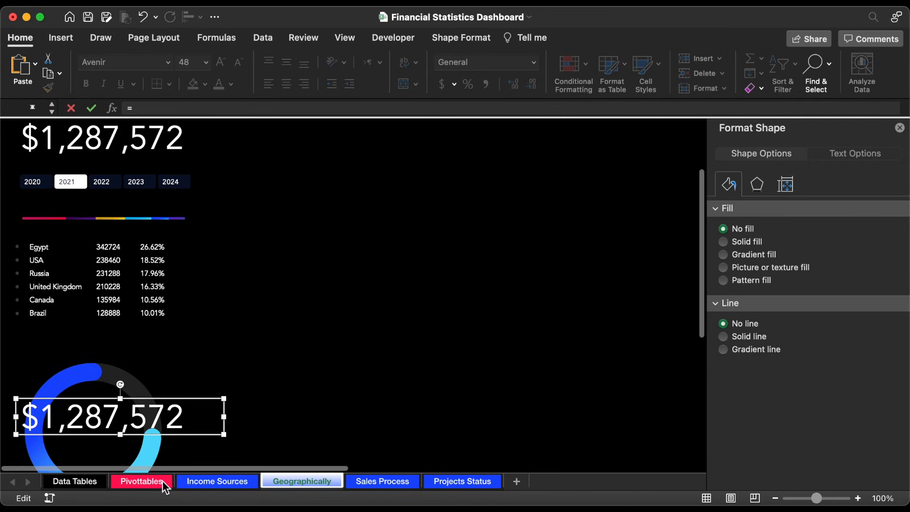
pyautogui.click(164, 481)
pyautogui.click(324, 183)
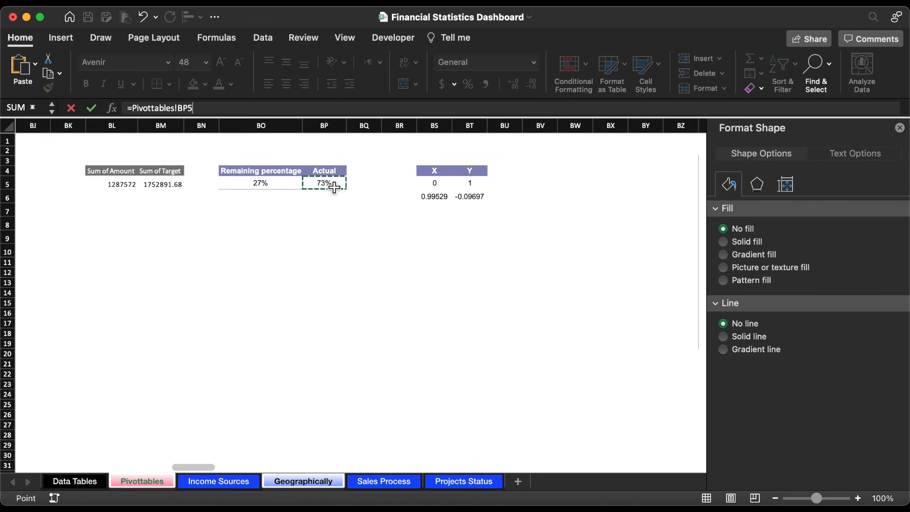
pyautogui.press('Return')
# Step: Format the percentage text as white, centered 48 pt Avenir, and narrow its text box to fit inside the ring
pyautogui.click(231, 83)
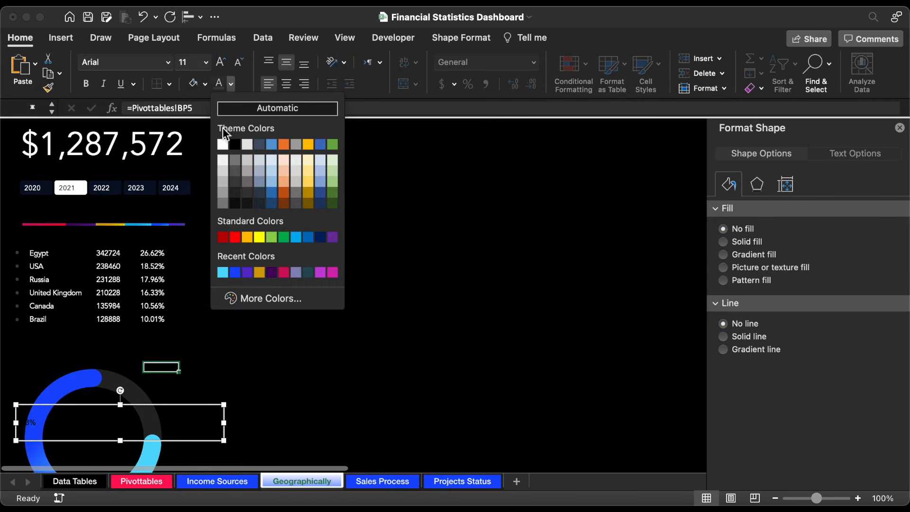
pyautogui.click(223, 144)
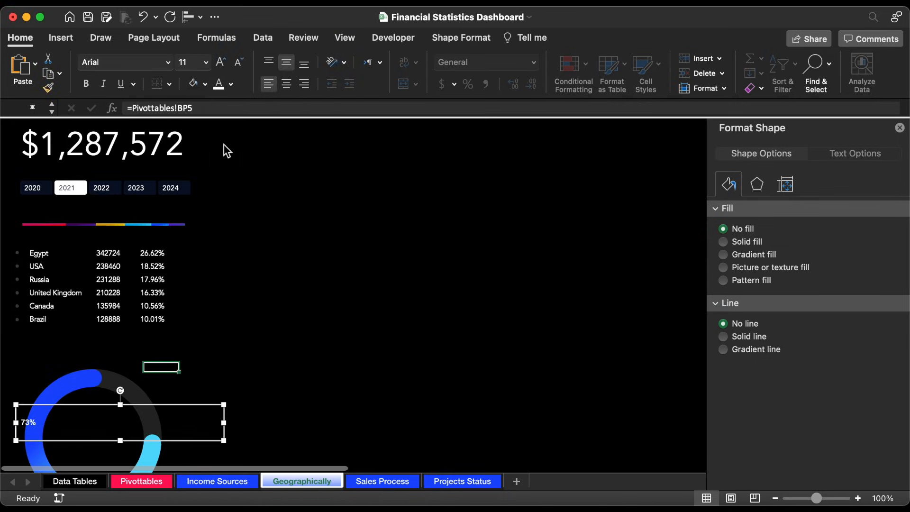
pyautogui.press('super+e')
pyautogui.click(209, 67)
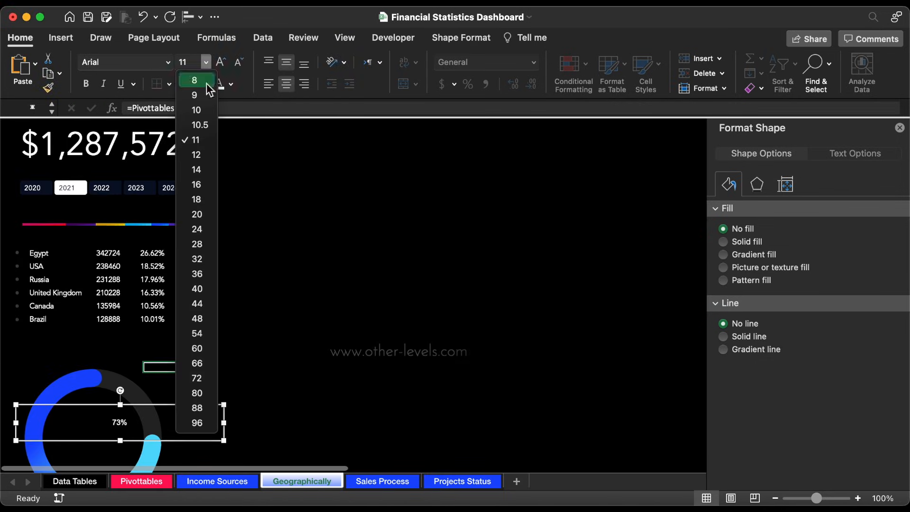
pyautogui.click(199, 319)
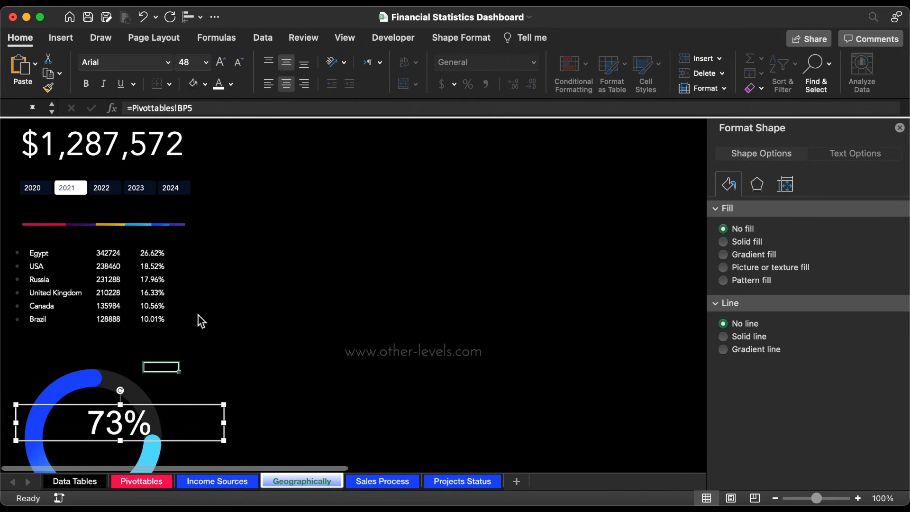
pyautogui.click(167, 62)
pyautogui.click(136, 181)
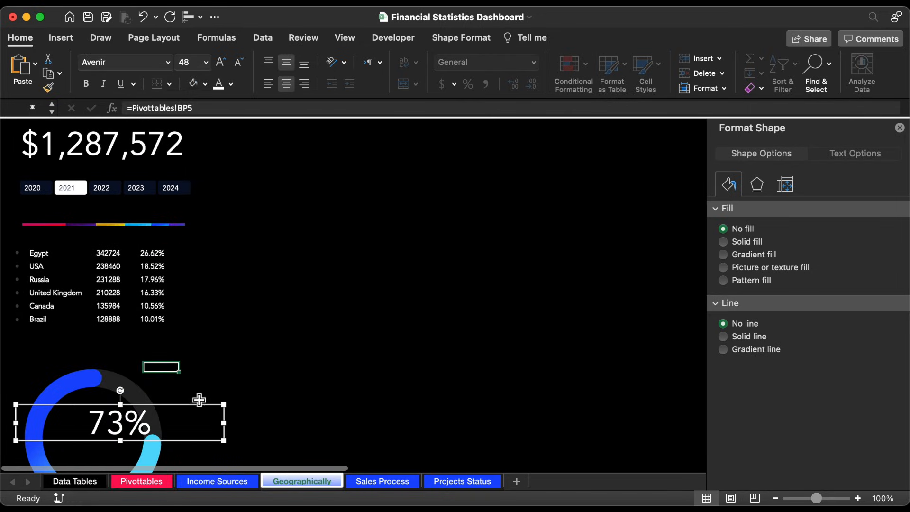
pyautogui.moveTo(226, 425); pyautogui.dragTo(172, 426)
pyautogui.moveTo(161, 405); pyautogui.dragTo(138, 406)
# Step: Duplicate the Financial Statistics title text box onto the ring and replace its text with "Sales Percentage Achieved"
pyautogui.scroll(3, 156, 273)
pyautogui.moveTo(121, 155); pyautogui.dragTo(109, 329)
pyautogui.scroll(-4, 109, 329)
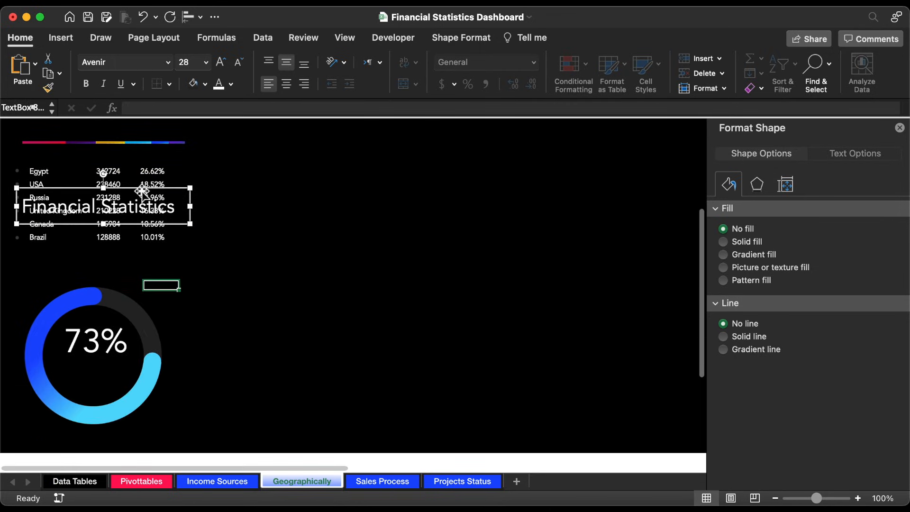
pyautogui.scroll(1, 142, 194)
pyautogui.moveTo(129, 220); pyautogui.dragTo(129, 382)
pyautogui.tripleClick(116, 402)
pyautogui.write('Sales Percentage Achieved')
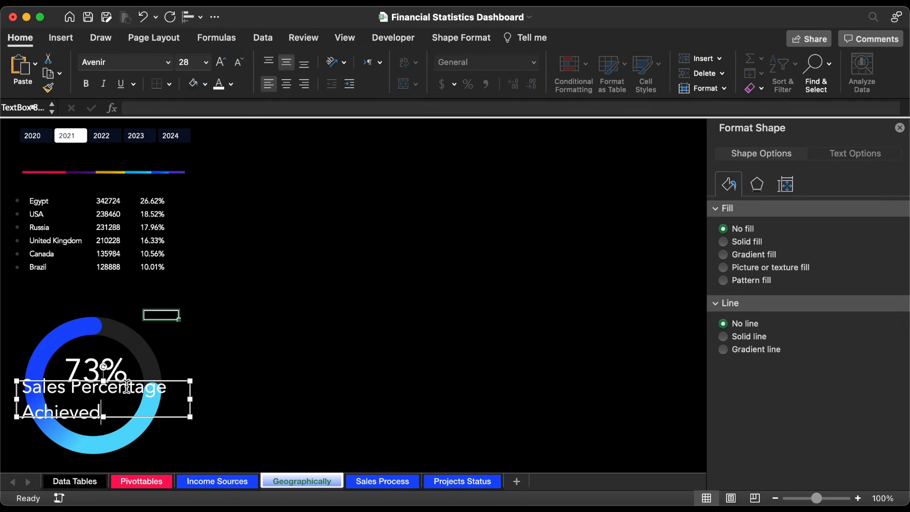
# Step: Center the Sales Percentage Achieved label, set it to 12 pt, and enlarge the word "Achieved" to 16 pt
pyautogui.click(129, 382)
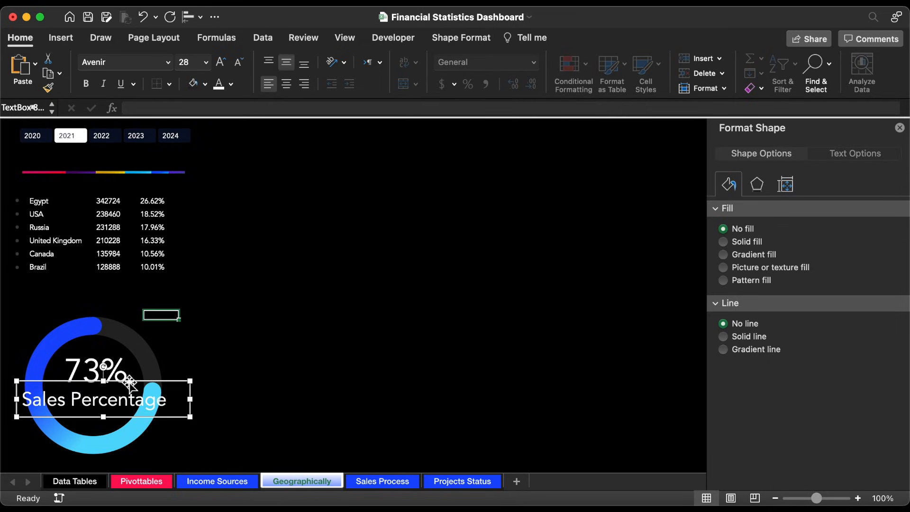
pyautogui.click(285, 85)
pyautogui.click(206, 61)
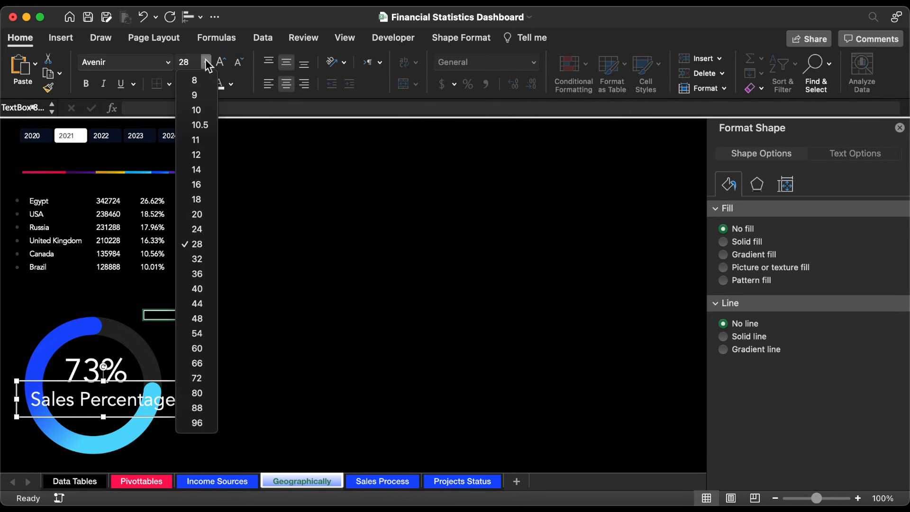
pyautogui.click(198, 156)
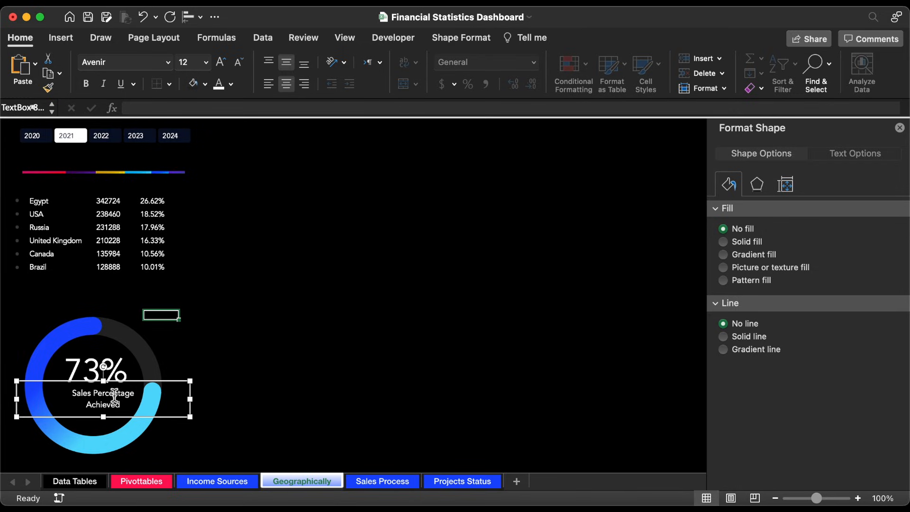
pyautogui.doubleClick(103, 406)
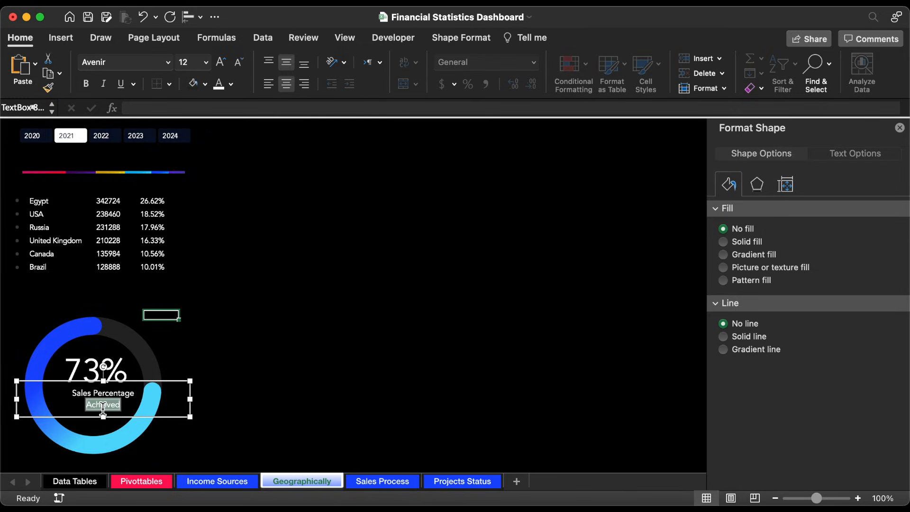
pyautogui.click(206, 63)
pyautogui.click(197, 181)
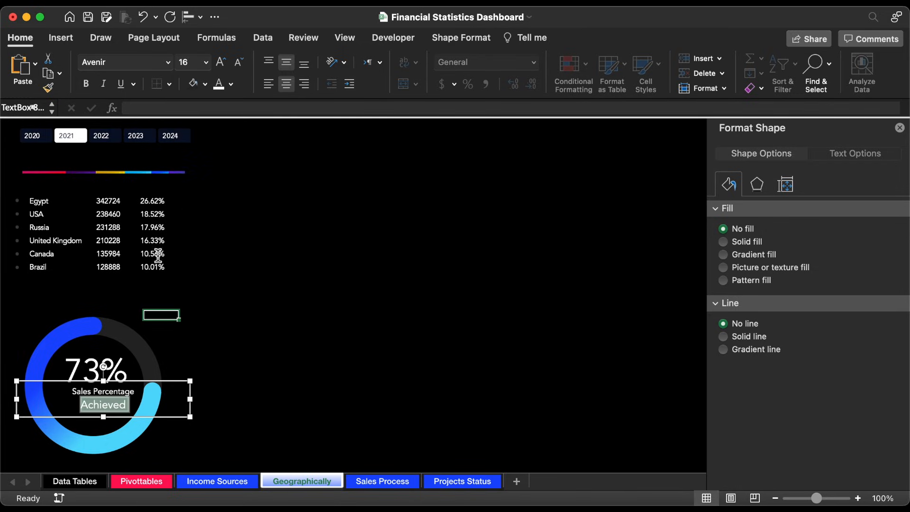
# Step: Narrow the Sales Percentage Achieved text box and center it under the percentage inside the ring
pyautogui.moveTo(190, 401); pyautogui.dragTo(129, 392)
pyautogui.click(124, 375)
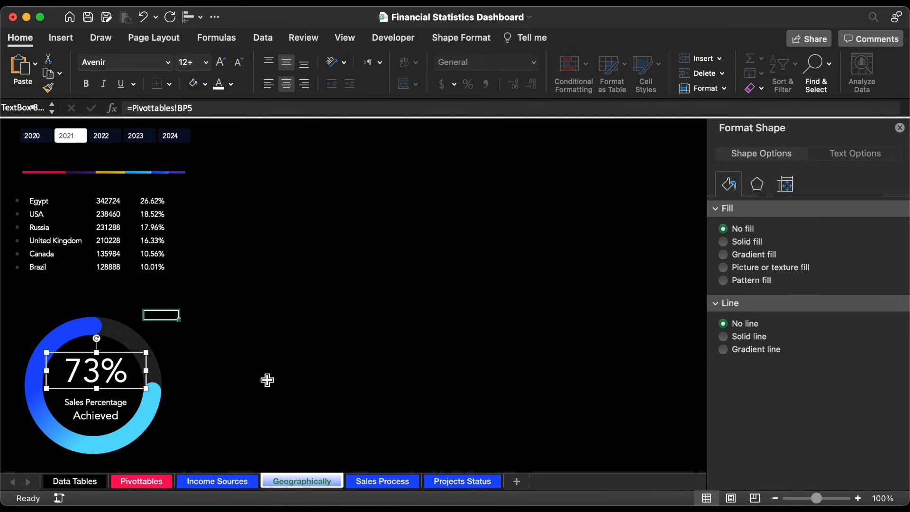
pyautogui.click(351, 367)
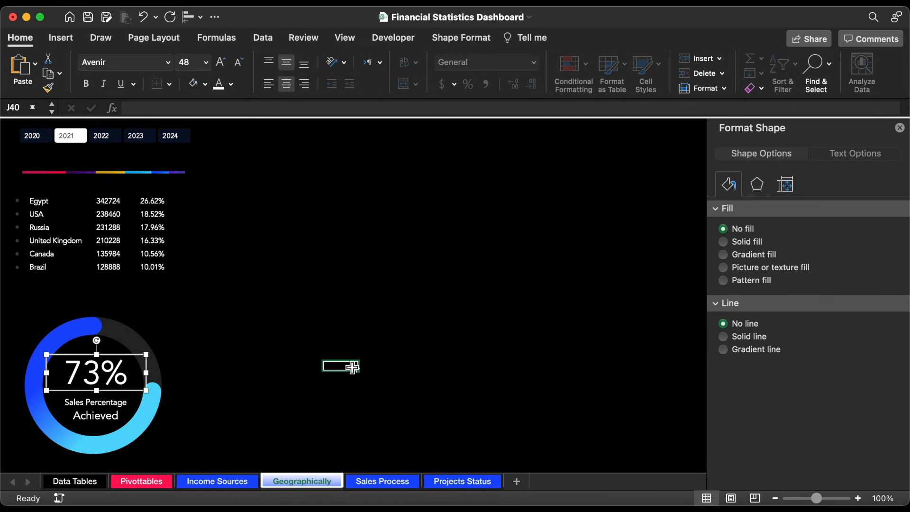
# Step: Test the doughnut chart and country table by switching the year slicer to 2022, 2023 and 2020
pyautogui.click(111, 136)
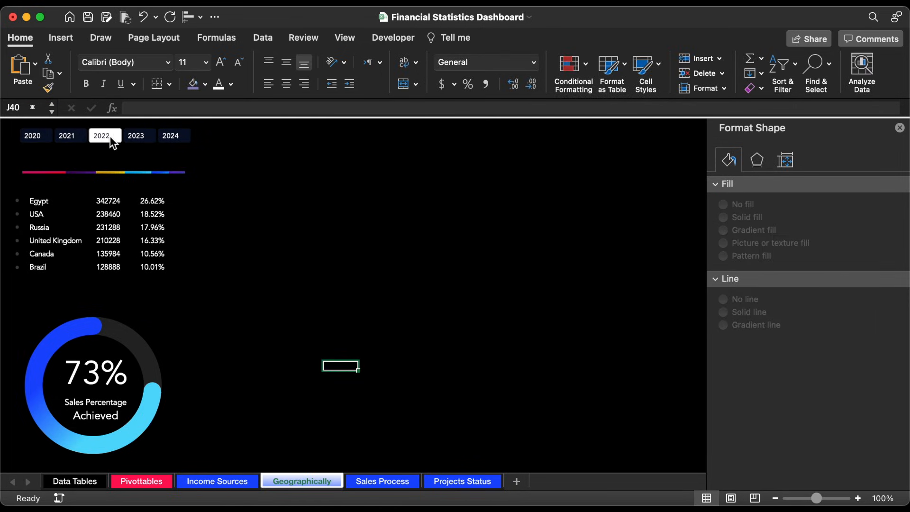
pyautogui.click(136, 135)
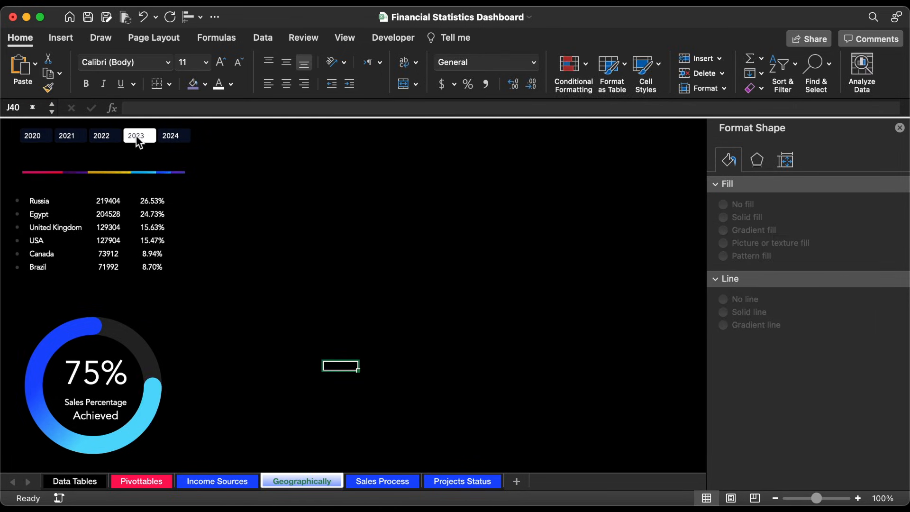
pyautogui.click(41, 137)
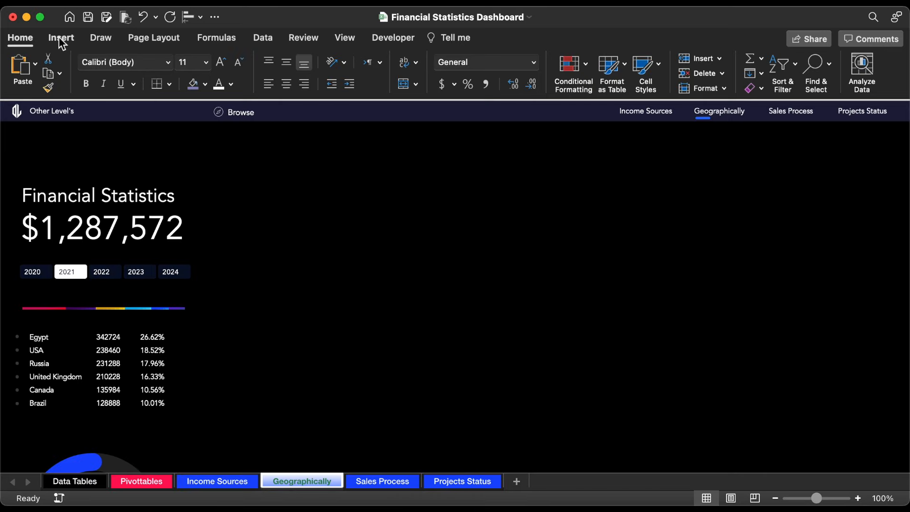
# Step: Search online pictures for "world dot map svg"
pyautogui.click(60, 37)
pyautogui.click(214, 67)
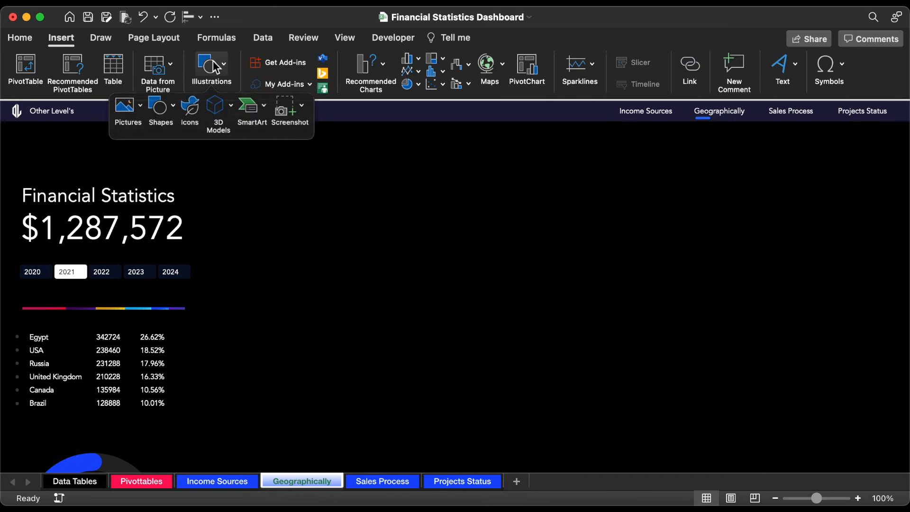
pyautogui.click(124, 110)
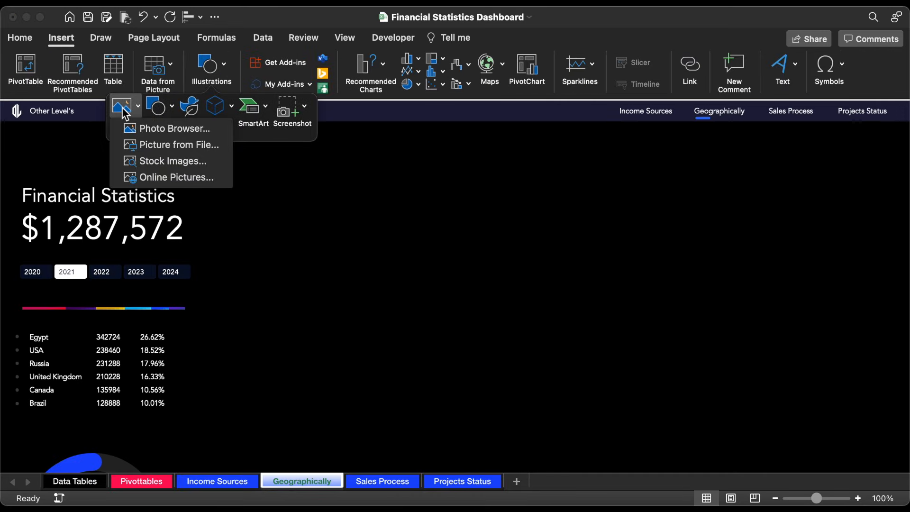
pyautogui.click(166, 175)
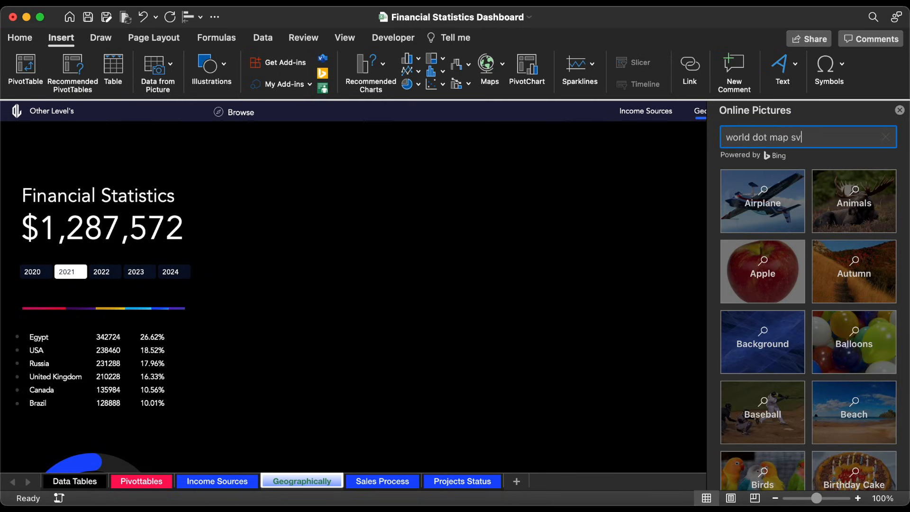
pyautogui.write('world dot map svg')
pyautogui.press('Return')
# Step: Insert the black dotted world map from the picture results onto the Geographically sheet
pyautogui.scroll(-5, 872, 267)
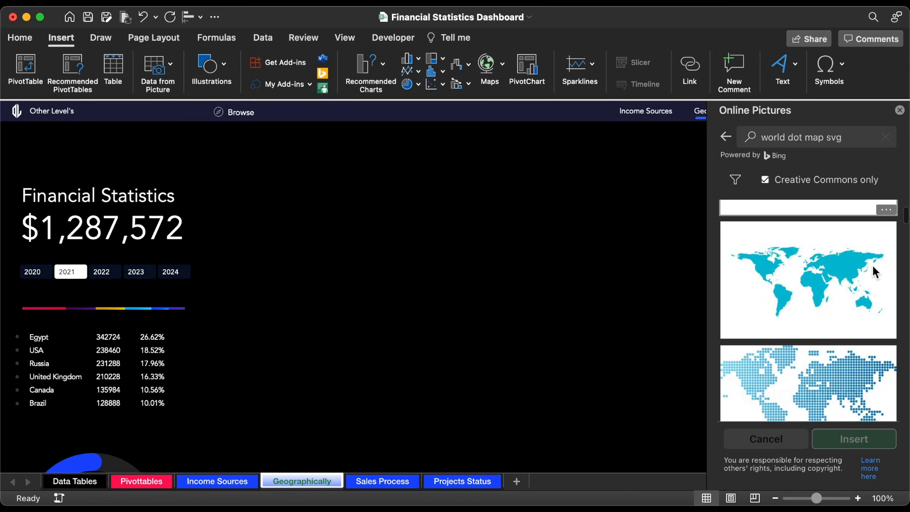
pyautogui.scroll(-4, 872, 266)
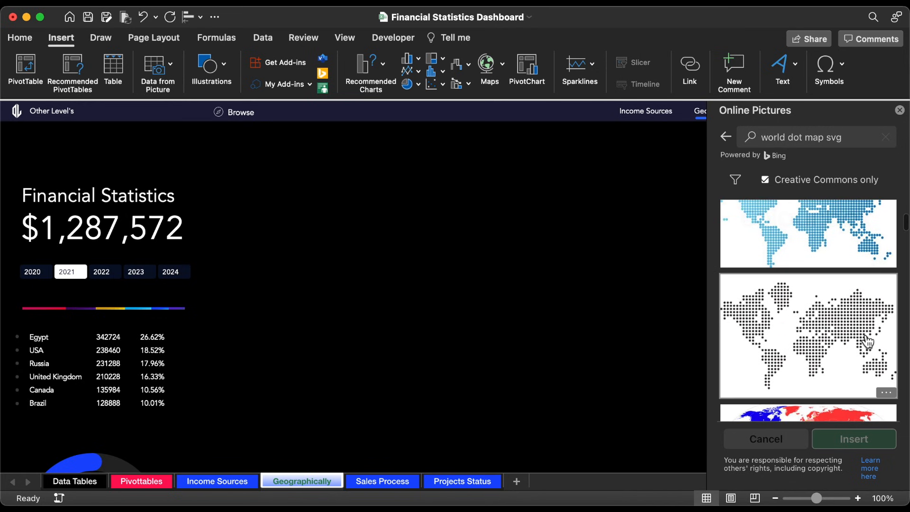
pyautogui.click(867, 358)
pyautogui.click(855, 440)
pyautogui.moveTo(628, 266); pyautogui.dragTo(573, 237)
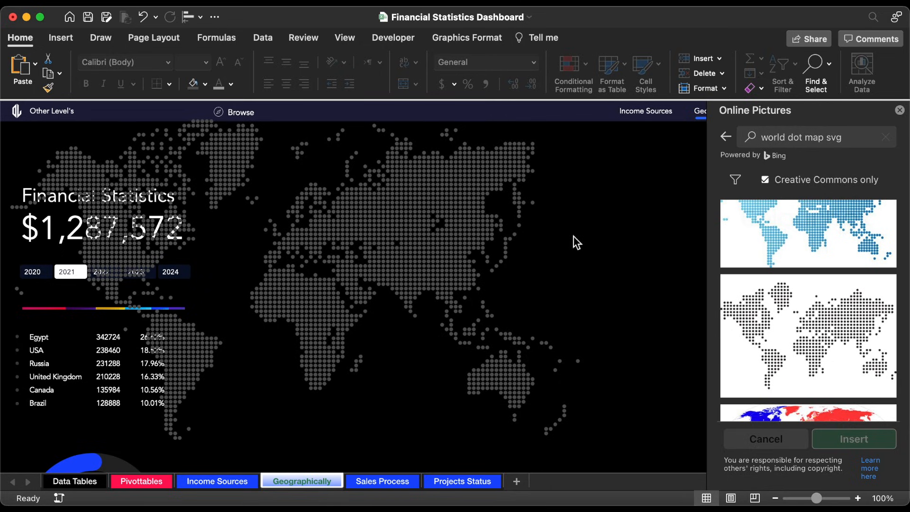
# Step: Copy the dotted map graphic, switch to PowerPoint, clear the slide's placeholders and paste the map there
pyautogui.click(577, 241)
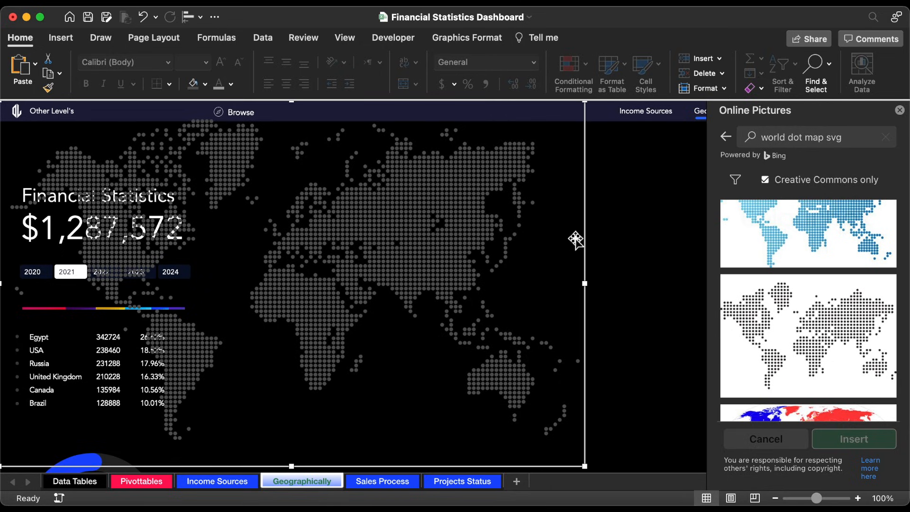
pyautogui.click(391, 507)
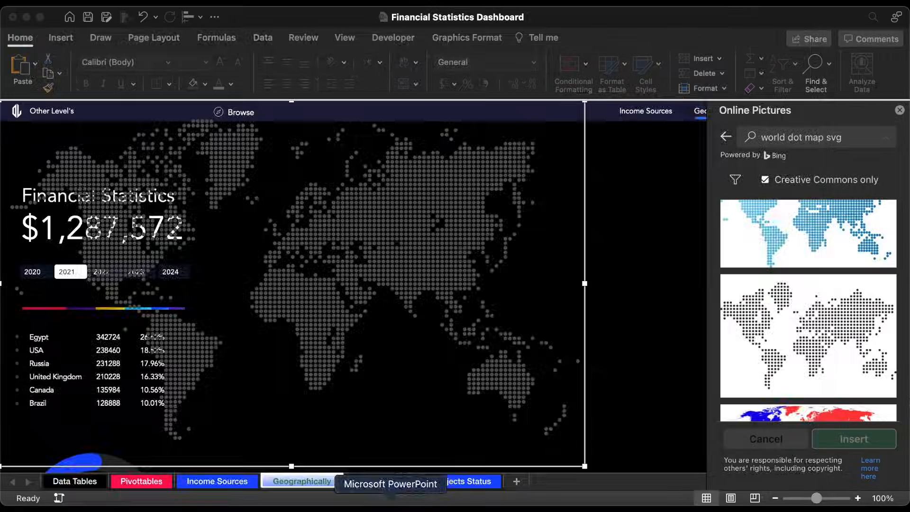
pyautogui.click(477, 174)
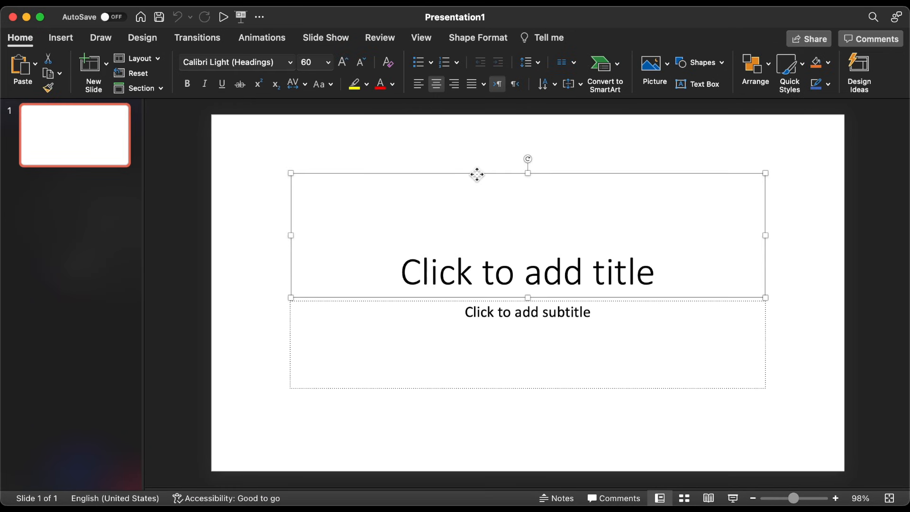
pyautogui.press('Delete')
pyautogui.press('super+v')
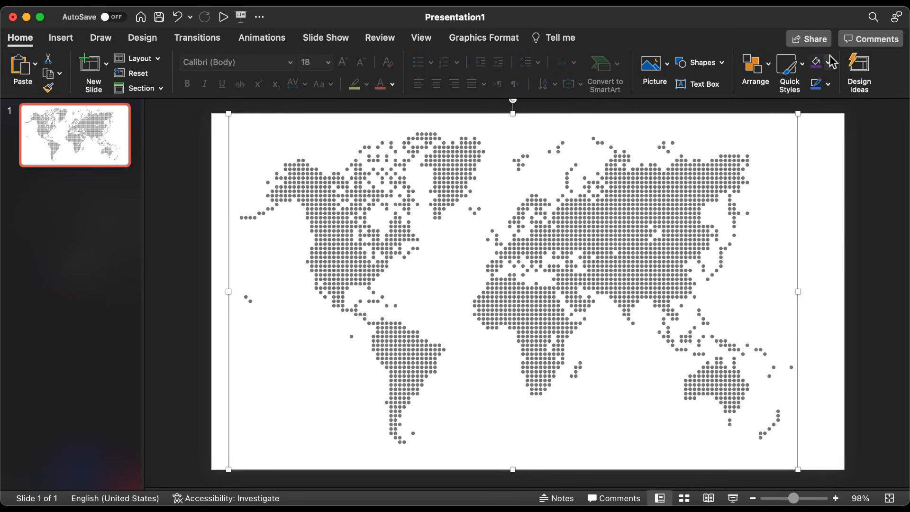
# Step: Fill the dotted map graphic with blue and convert it to shapes
pyautogui.click(816, 70)
pyautogui.click(828, 62)
pyautogui.click(836, 125)
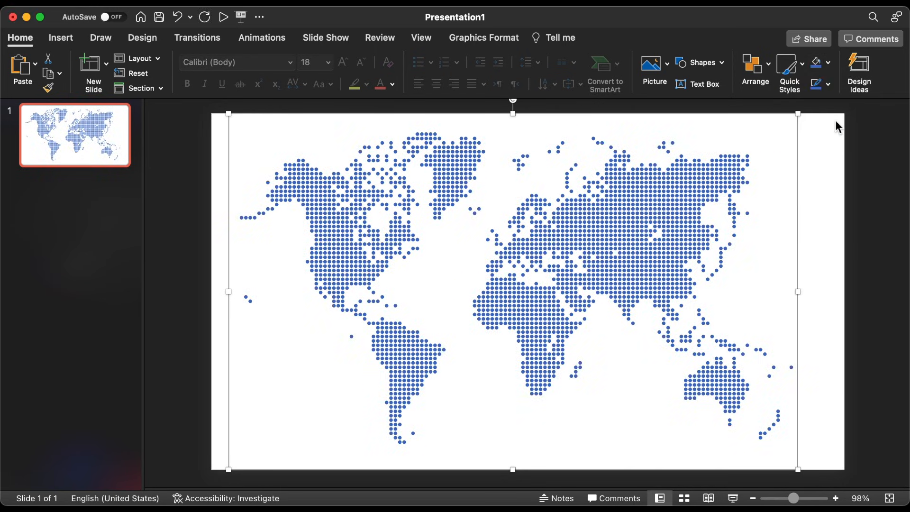
pyautogui.click(483, 38)
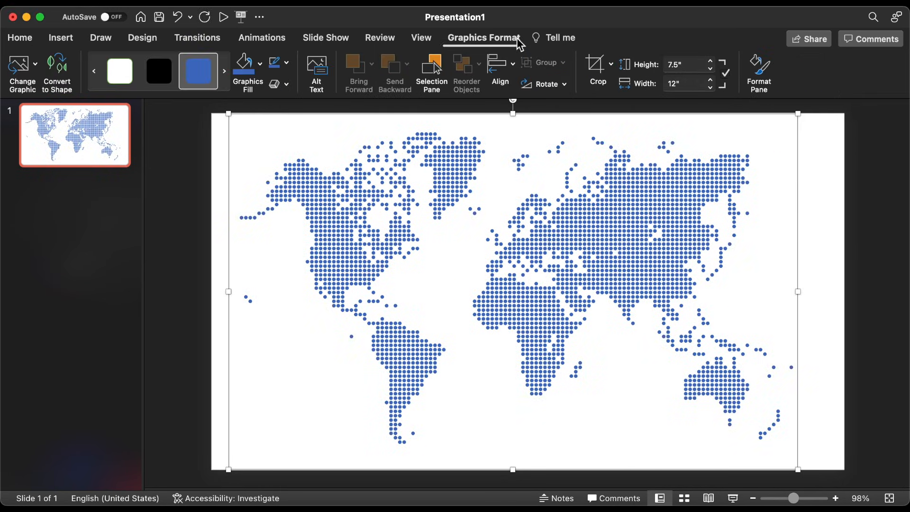
pyautogui.click(58, 75)
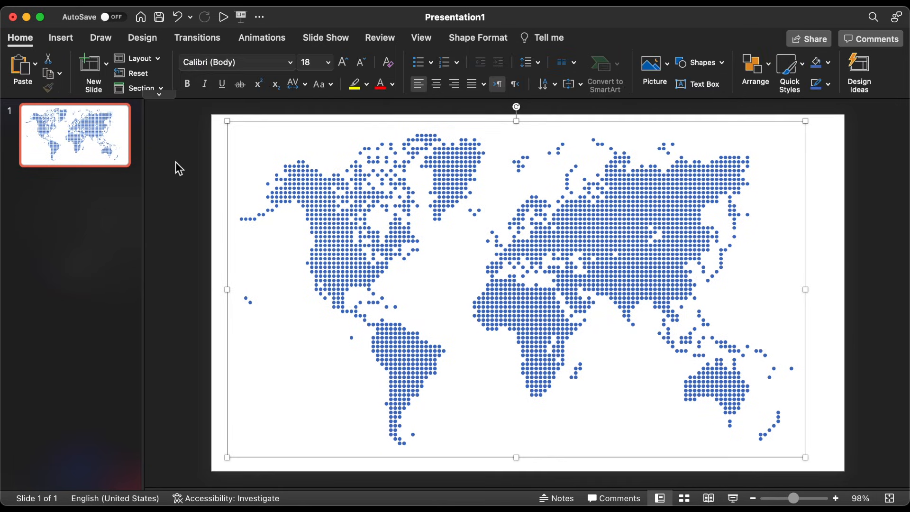
pyautogui.moveTo(293, 164); pyautogui.dragTo(393, 264)
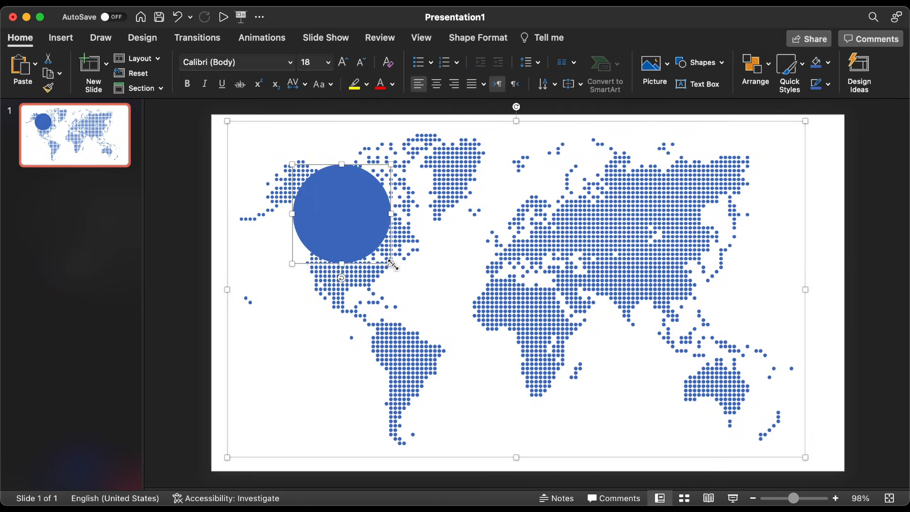
pyautogui.press('super+z')
pyautogui.press('super+z')
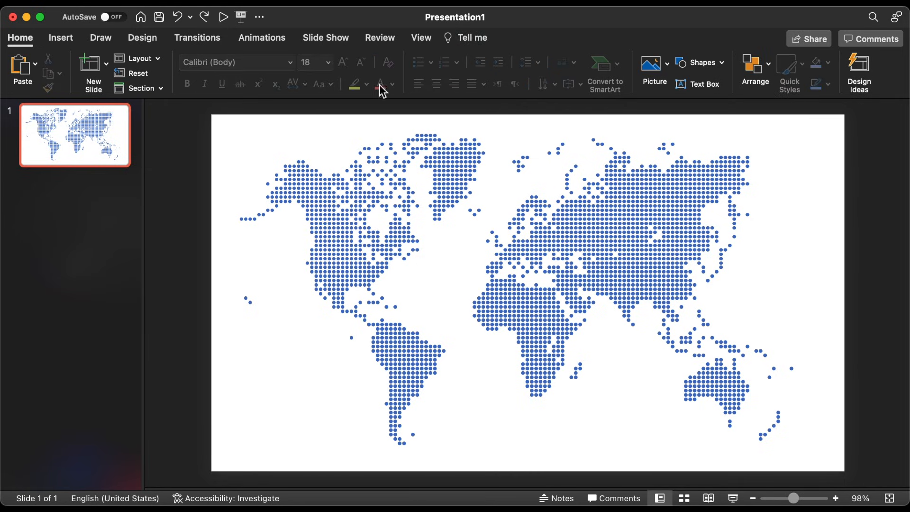
# Step: Draw a blue rectangle over the map covering the entire slide, about 7.5 by 13.33 inches
pyautogui.click(693, 59)
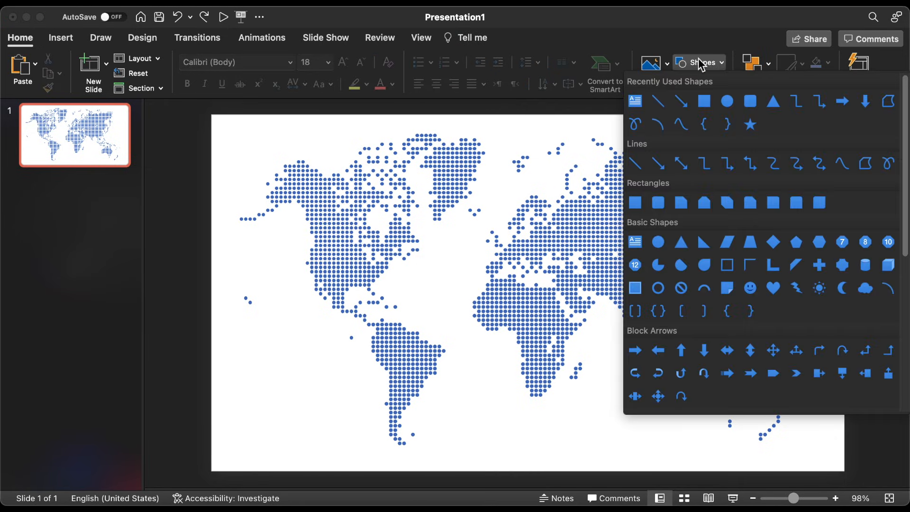
pyautogui.click(704, 100)
pyautogui.moveTo(296, 140)
pyautogui.mouseDown()
pyautogui.moveTo(479, 254)
pyautogui.moveTo(765, 470)
pyautogui.mouseUp()
pyautogui.moveTo(683, 403)
pyautogui.mouseDown()
pyautogui.moveTo(609, 355)
pyautogui.moveTo(662, 369)
pyautogui.mouseUp()
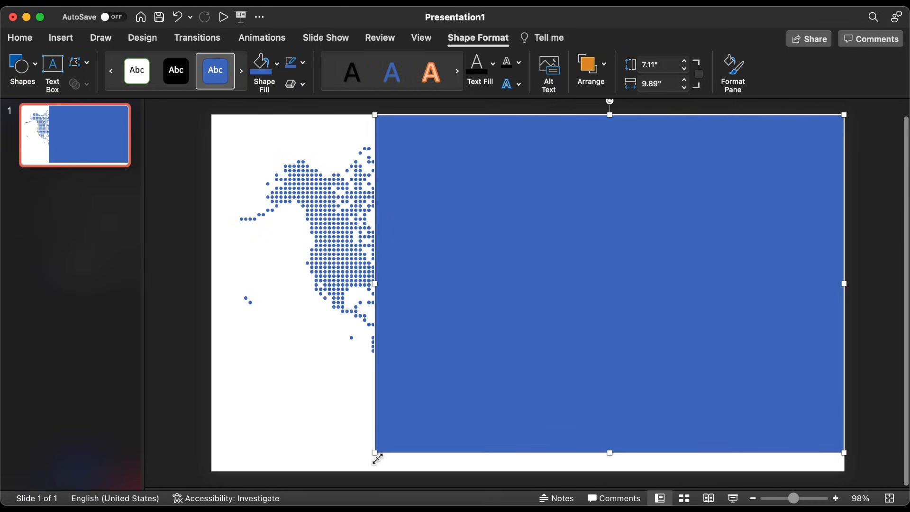
pyautogui.moveTo(375, 453); pyautogui.dragTo(211, 471)
# Step: Select everything on the slide, ungroup the map into individual dots, and fragment them with the rectangle
pyautogui.press('super+a')
pyautogui.rightClick(228, 144)
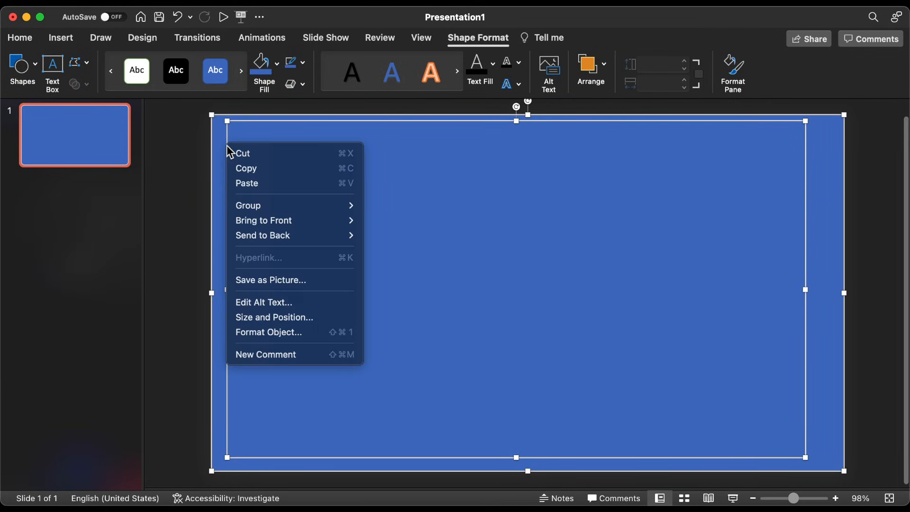
pyautogui.moveTo(329, 205)
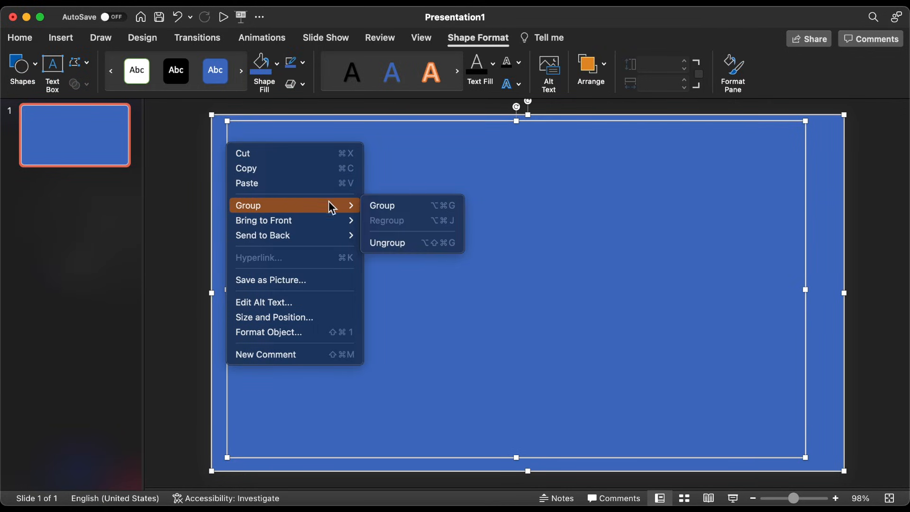
pyautogui.click(400, 245)
pyautogui.click(84, 86)
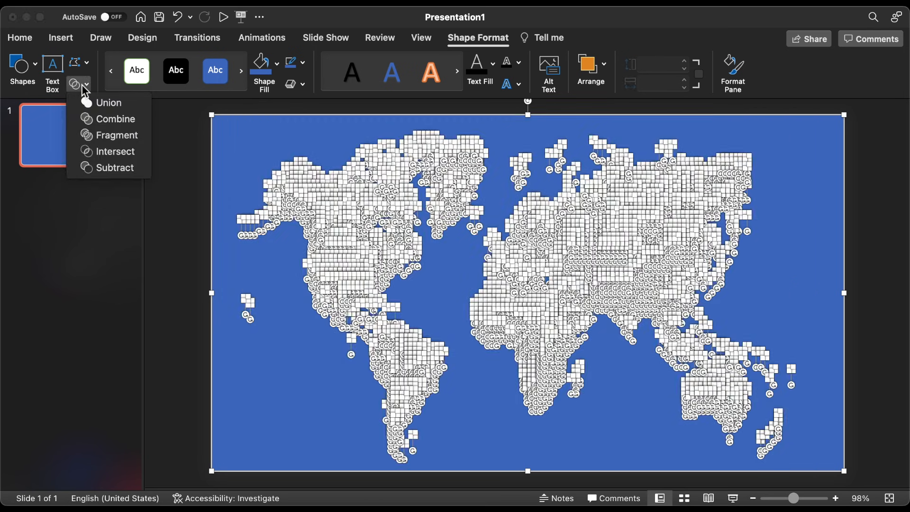
pyautogui.click(129, 138)
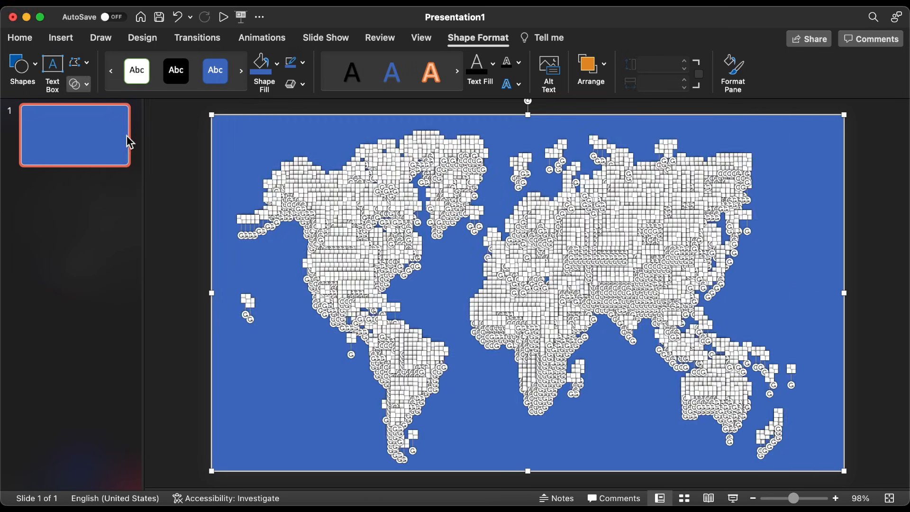
pyautogui.click(192, 151)
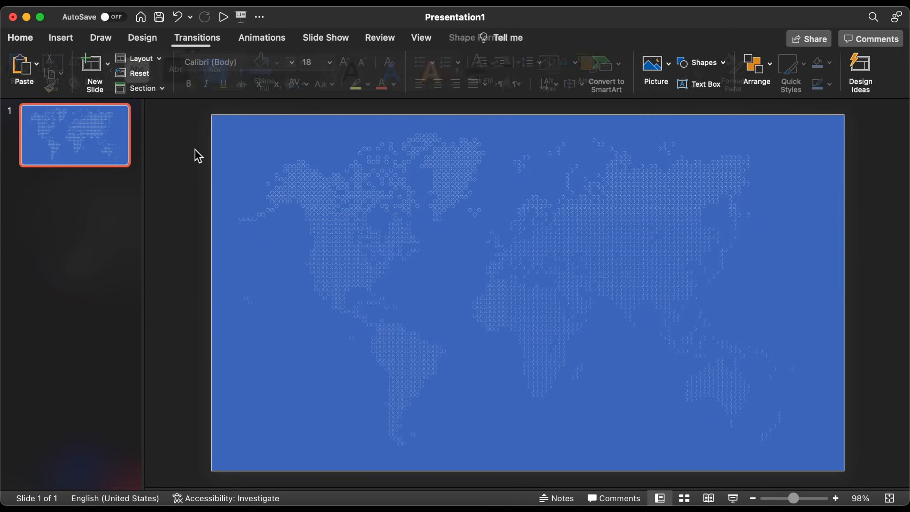
pyautogui.click(275, 152)
pyautogui.moveTo(278, 140); pyautogui.dragTo(248, 155)
pyautogui.press('super+z')
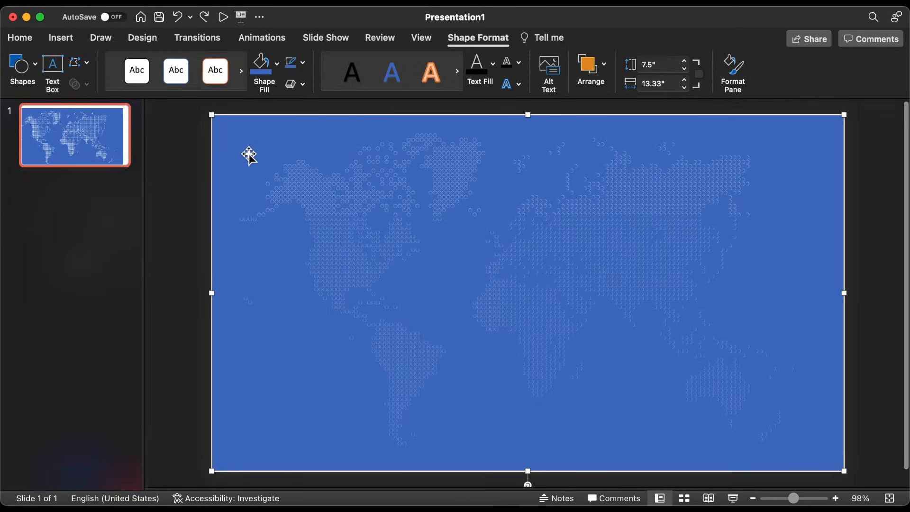
# Step: Cut the rectangle with the dot cutouts, switch to Excel, and put it in place of the original map graphic
pyautogui.rightClick(258, 148)
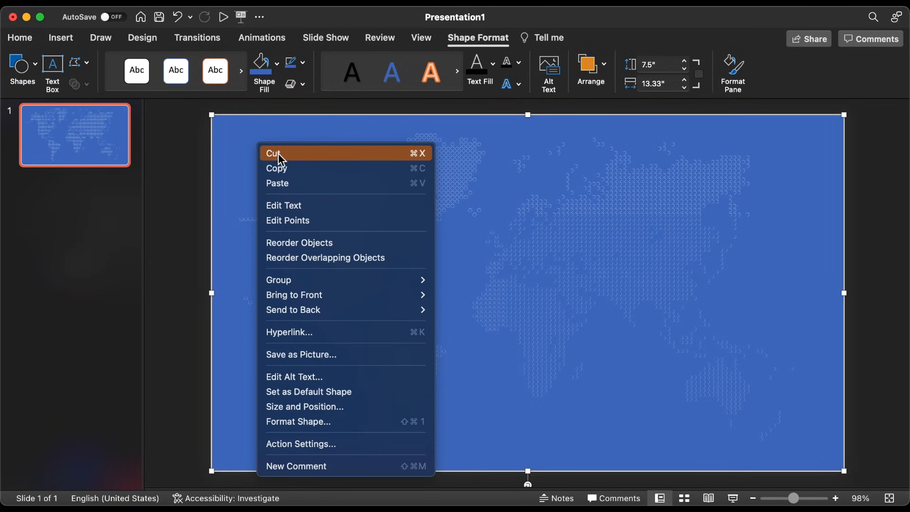
pyautogui.click(278, 153)
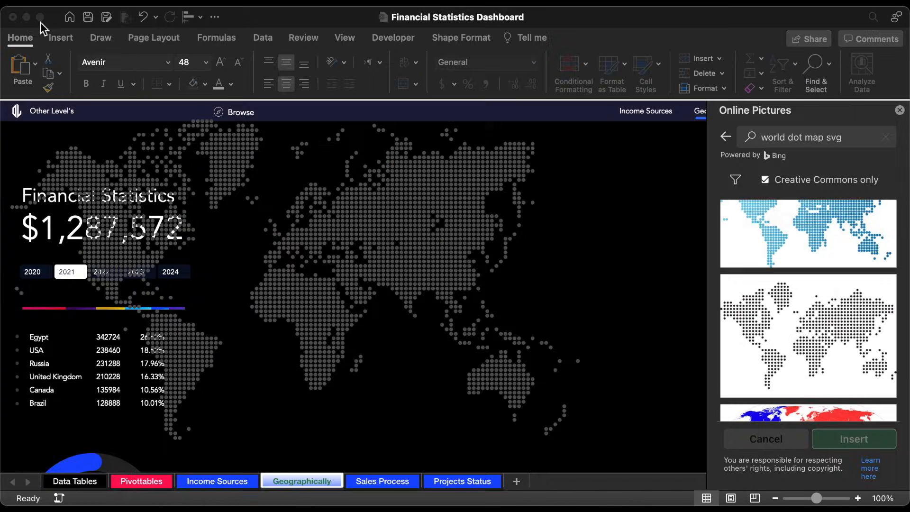
pyautogui.click(436, 229)
pyautogui.press('Delete')
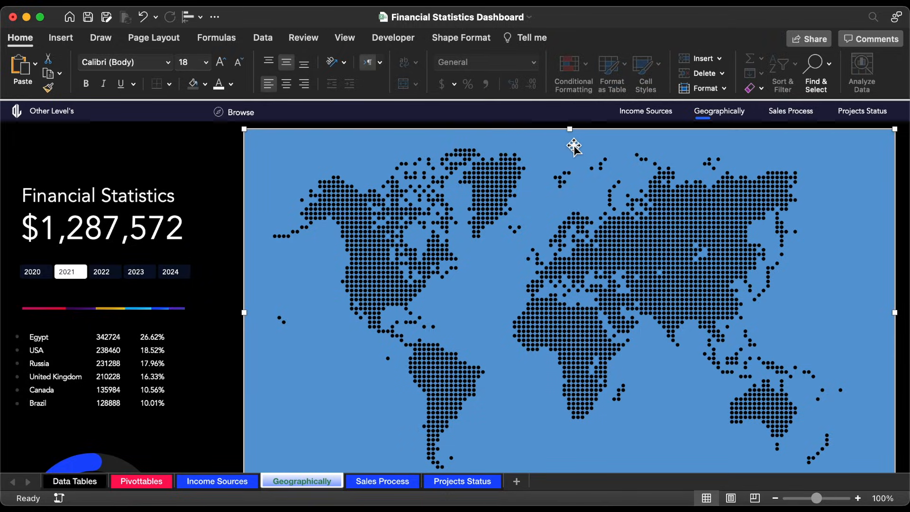
# Step: Move the map shape down and fill the large cell block beside the statistics column with hex color 252253
pyautogui.moveTo(574, 159); pyautogui.dragTo(588, 448)
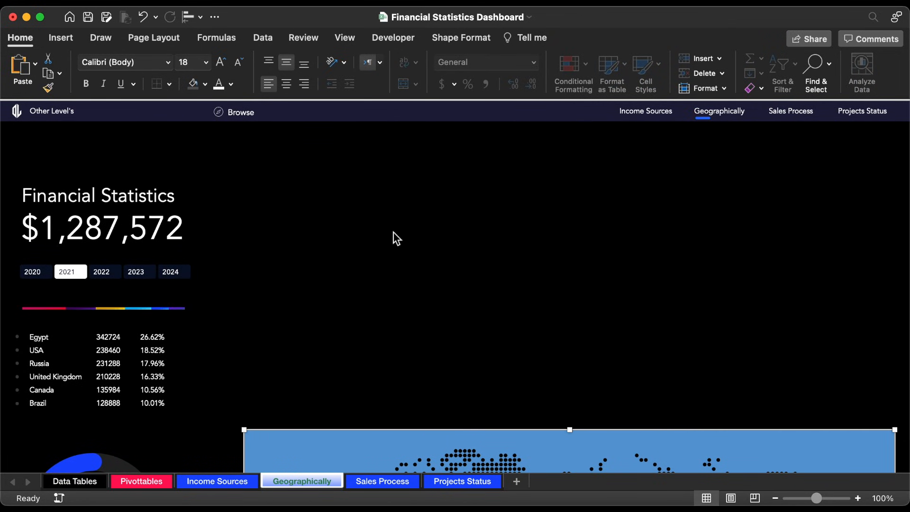
pyautogui.click(263, 169)
pyautogui.click(249, 170)
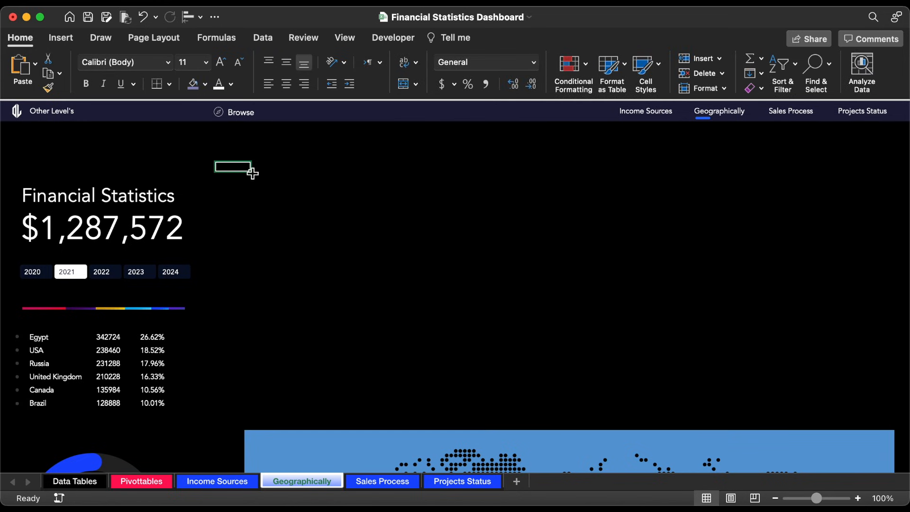
pyautogui.click(244, 154)
pyautogui.hotkey('shift', 'Right')
pyautogui.hotkey('shift', 'Right')
pyautogui.hotkey('shift', 'Right')
pyautogui.hotkey('shift', 'Right')
pyautogui.hotkey('shift', 'Right')
pyautogui.hotkey('shift', 'Right')
pyautogui.hotkey('shift', 'Right')
pyautogui.hotkey('shift', 'Right')
pyautogui.hotkey('shift', 'Right')
pyautogui.hotkey('shift', 'Right')
pyautogui.hotkey('shift', 'Right')
pyautogui.hotkey('shift', 'Right')
pyautogui.hotkey('shift', 'Right')
pyautogui.hotkey('shift', 'Right')
pyautogui.hotkey('shift', 'Right')
pyautogui.hotkey('shift', 'Right')
pyautogui.hotkey('shift', 'Right')
pyautogui.hotkey('shift', 'Right')
pyautogui.hotkey('shift', 'Down')
pyautogui.hotkey('shift', 'Down')
pyautogui.hotkey('shift', 'Down')
pyautogui.hotkey('shift', 'Down')
pyautogui.hotkey('shift', 'Down')
pyautogui.hotkey('shift', 'Down')
pyautogui.hotkey('shift', 'Down')
pyautogui.hotkey('shift', 'Down')
pyautogui.hotkey('shift', 'Down')
pyautogui.hotkey('shift', 'Down')
pyautogui.hotkey('shift', 'Down')
pyautogui.hotkey('shift', 'Down')
pyautogui.hotkey('shift', 'Down')
pyautogui.hotkey('shift', 'Down')
pyautogui.hotkey('shift', 'Down')
pyautogui.hotkey('shift', 'Down')
pyautogui.hotkey('shift', 'Down')
pyautogui.hotkey('shift', 'Down')
pyautogui.hotkey('shift', 'Down')
pyautogui.hotkey('shift', 'Down')
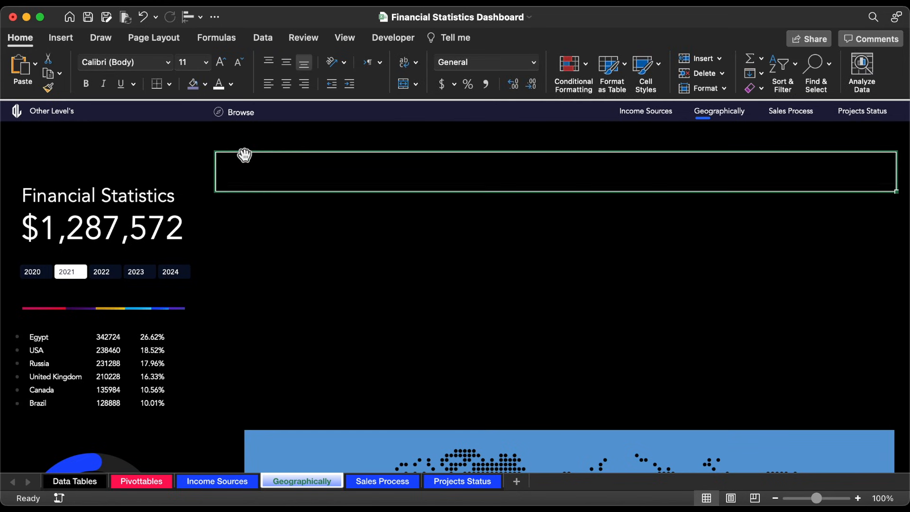
pyautogui.scroll(-5, 245, 154)
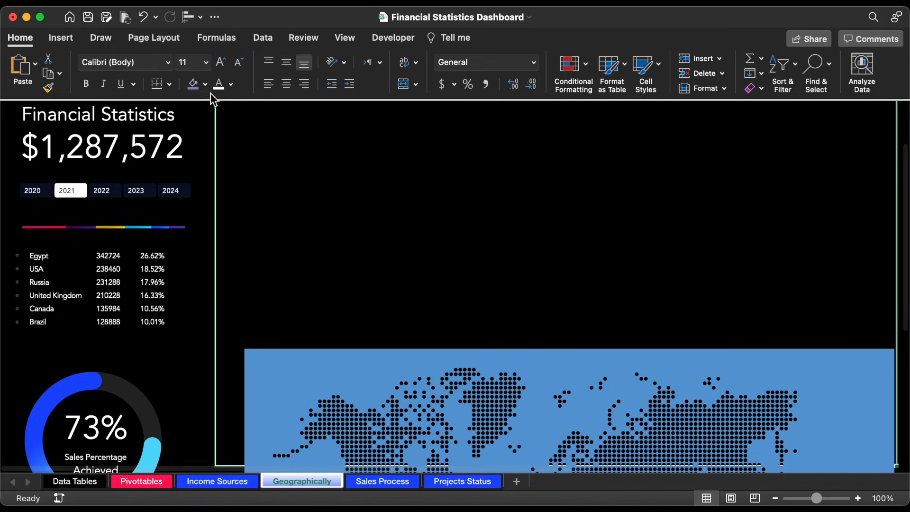
pyautogui.click(205, 84)
pyautogui.click(241, 303)
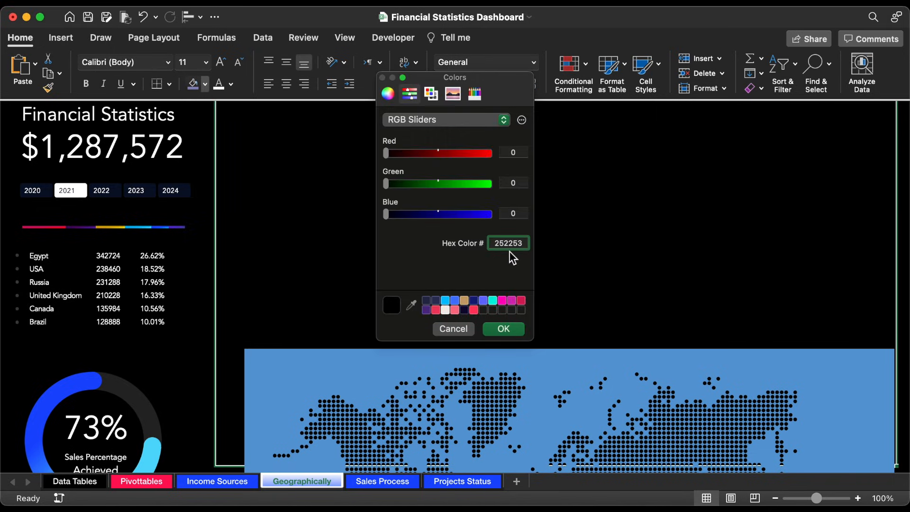
pyautogui.click(509, 327)
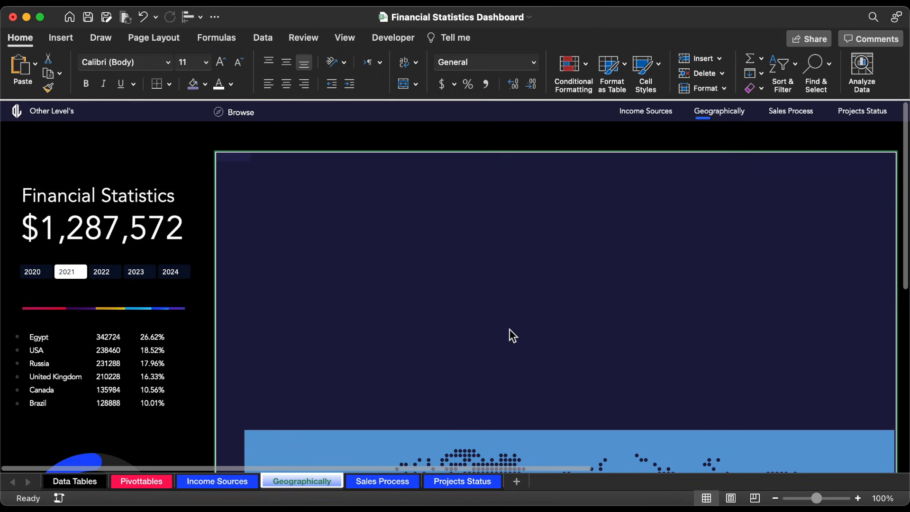
# Step: Move the map shape up over the colored cell block and fill the shape with black
pyautogui.moveTo(526, 433); pyautogui.dragTo(535, 178)
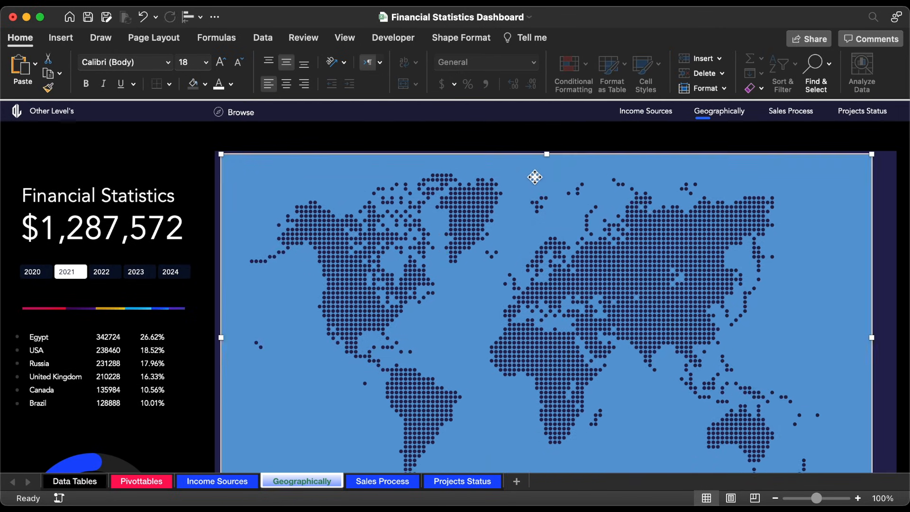
pyautogui.click(206, 84)
pyautogui.click(209, 162)
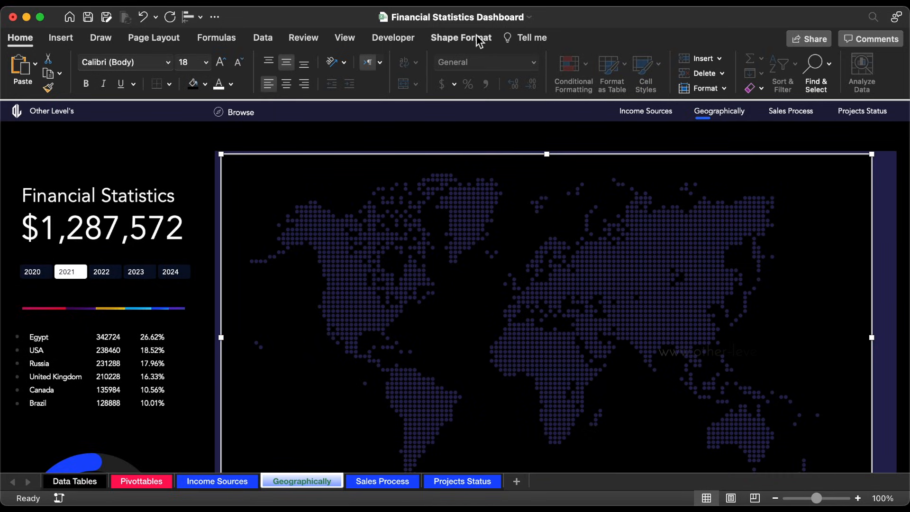
pyautogui.click(478, 39)
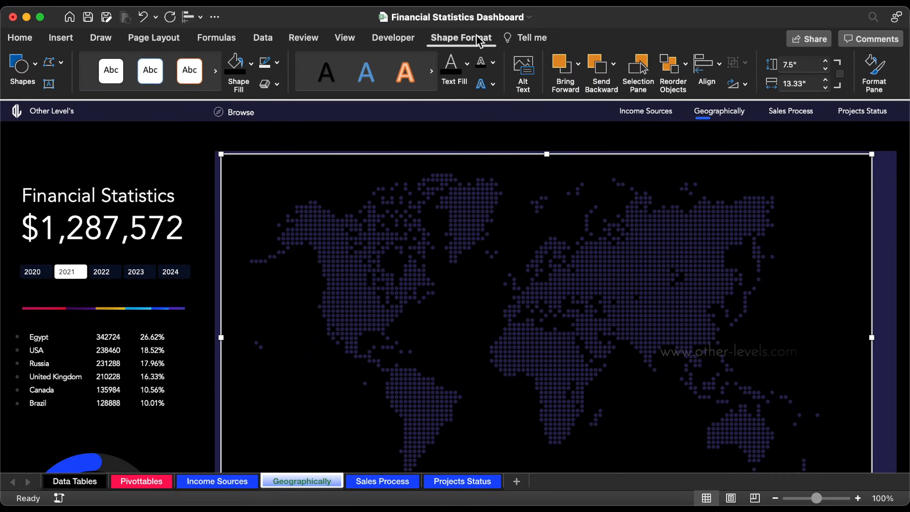
# Step: Lock the map shape's aspect ratio, set its height to 8.6", and shift it slightly up and left over the colored cells
pyautogui.click(841, 73)
pyautogui.click(795, 67)
pyautogui.write('8')
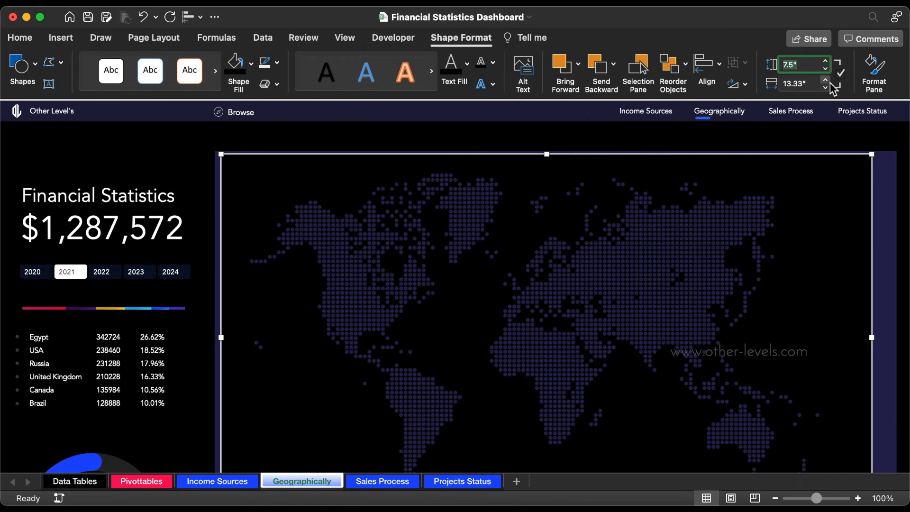
pyautogui.write('.6')
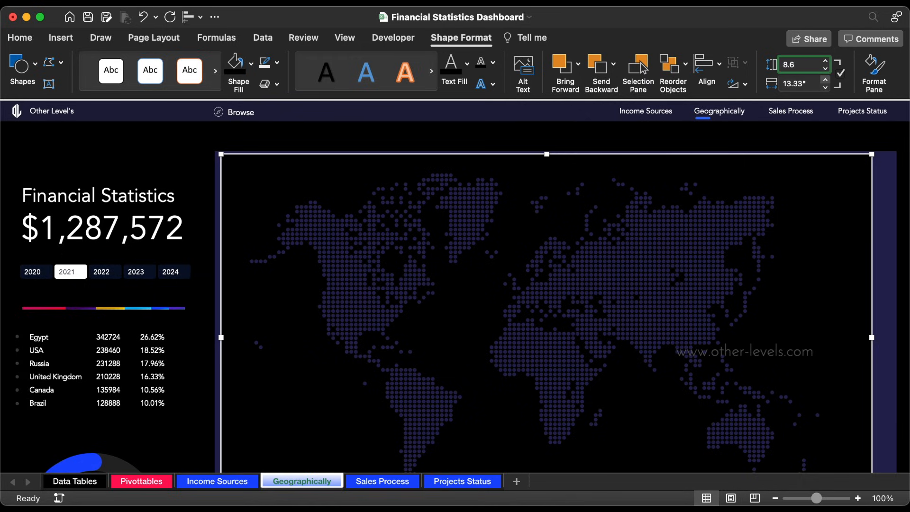
pyautogui.press('Return')
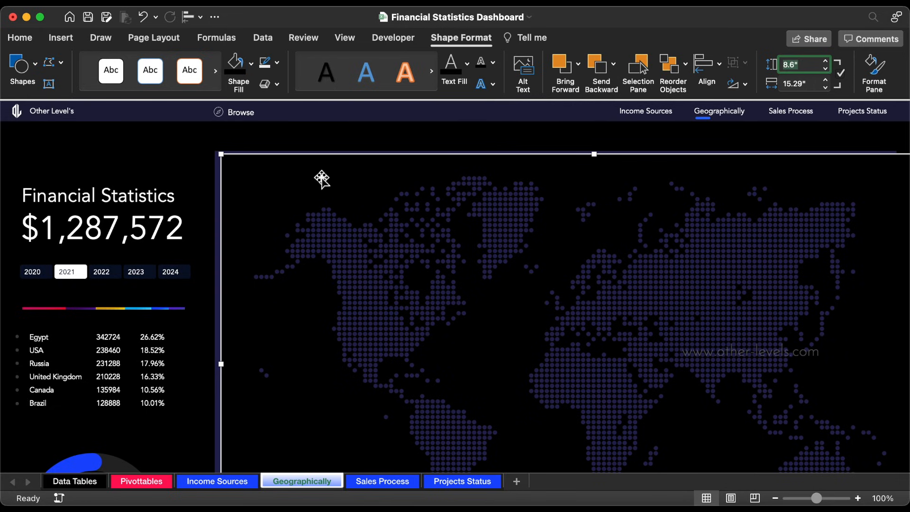
pyautogui.moveTo(322, 180); pyautogui.dragTo(314, 177)
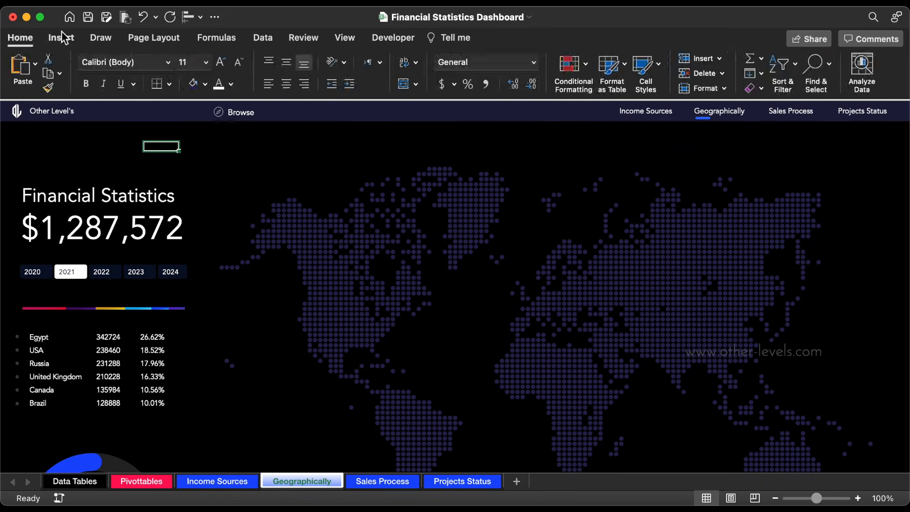
# Step: Draw a rounded rectangle over North America on the map and size it 0.7" high by 1.9" wide
pyautogui.click(61, 37)
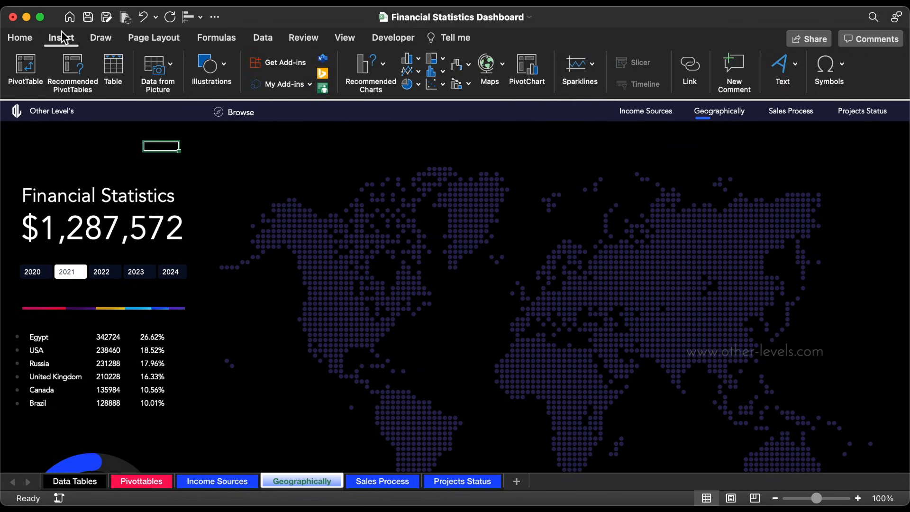
pyautogui.click(227, 69)
pyautogui.click(158, 108)
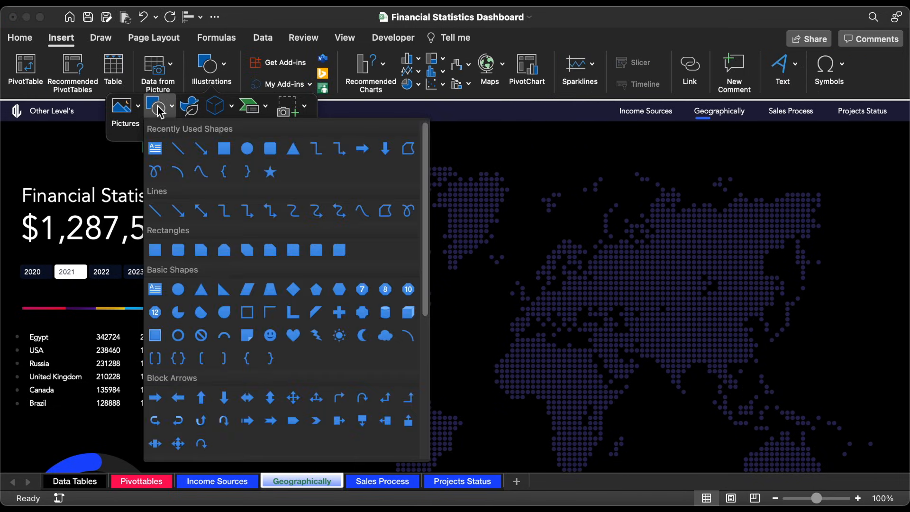
pyautogui.click(270, 149)
pyautogui.moveTo(309, 201); pyautogui.dragTo(412, 248)
pyautogui.moveTo(384, 219); pyautogui.dragTo(367, 286)
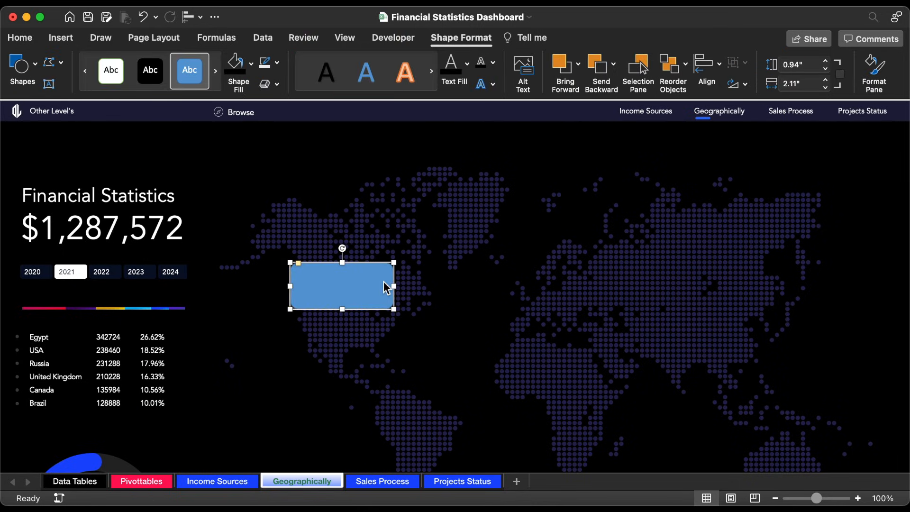
pyautogui.click(826, 68)
pyautogui.click(826, 69)
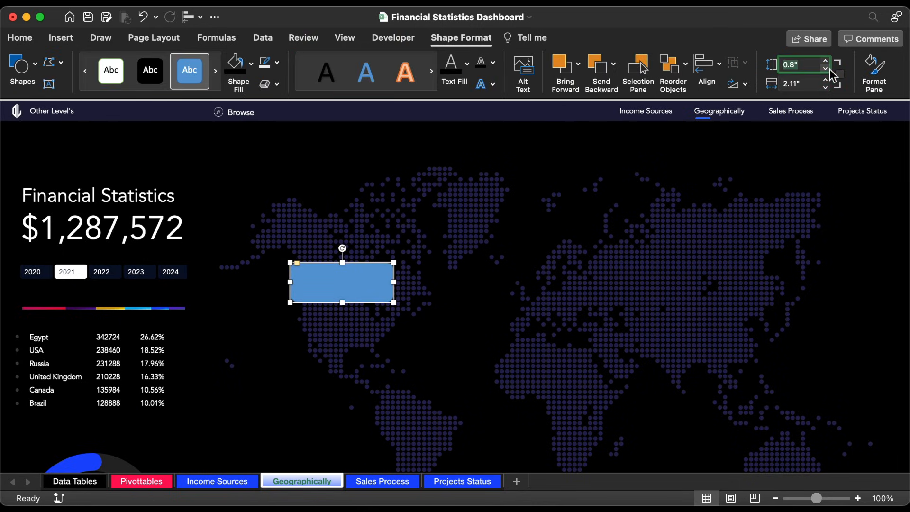
pyautogui.click(826, 69)
pyautogui.click(826, 88)
pyautogui.click(825, 88)
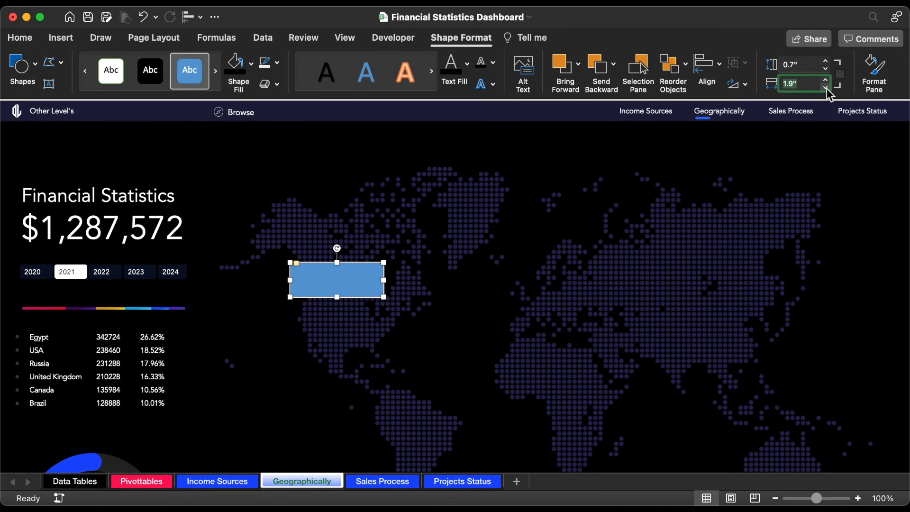
# Step: Fill the rounded rectangle with hex color 070E0A, remove its outline, and move it up over Canada
pyautogui.click(250, 64)
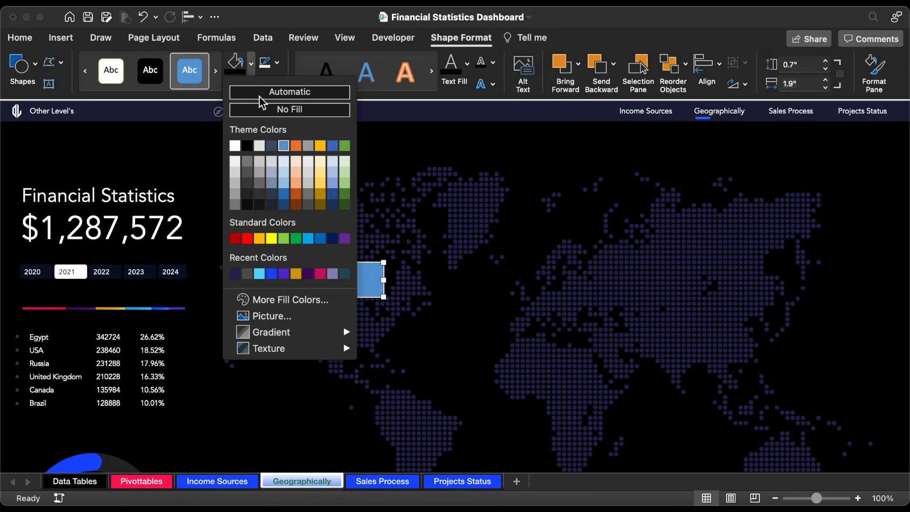
pyautogui.click(283, 300)
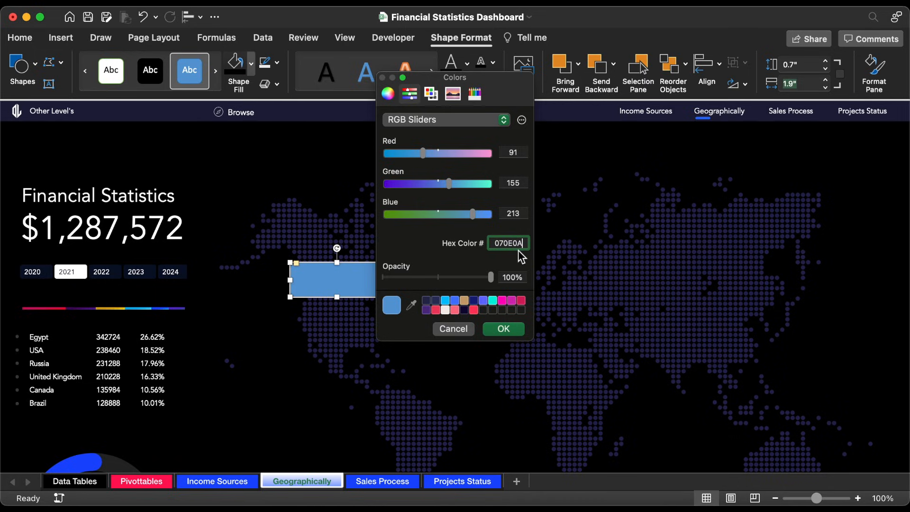
pyautogui.click(504, 330)
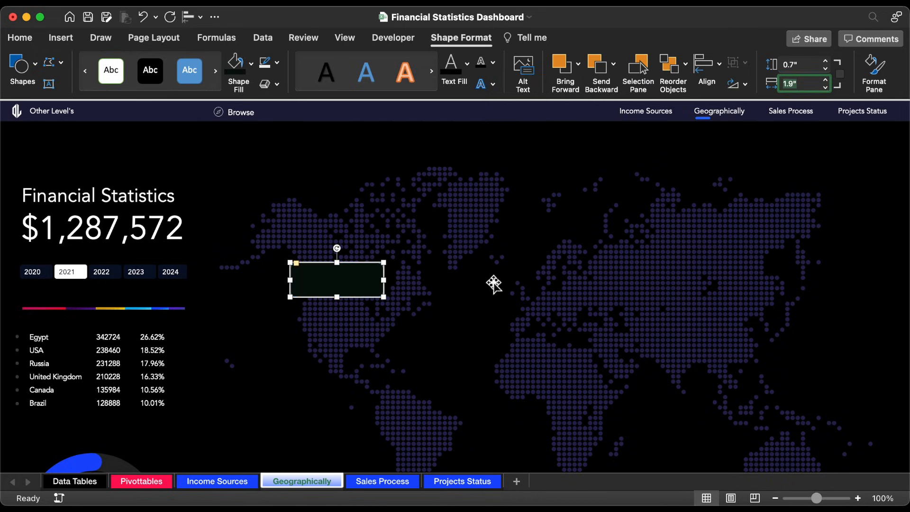
pyautogui.click(276, 62)
pyautogui.click(289, 112)
pyautogui.moveTo(332, 283); pyautogui.dragTo(342, 248)
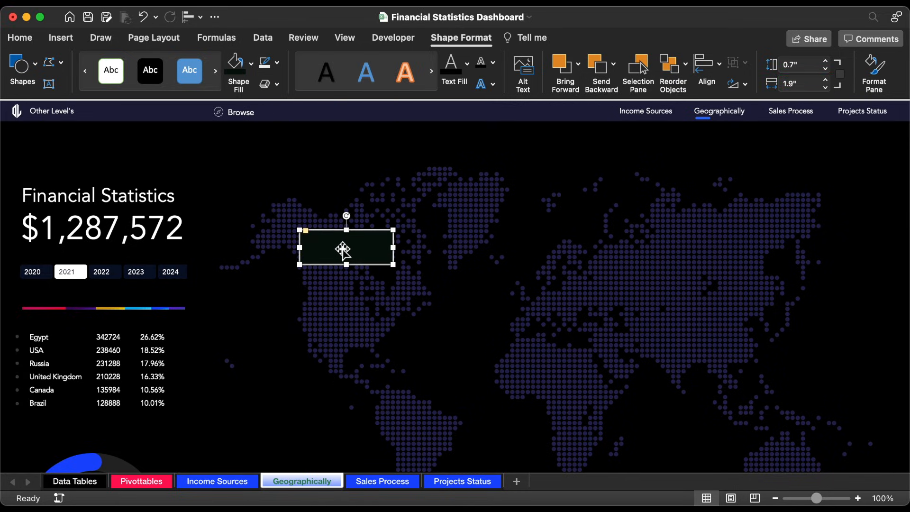
# Step: Duplicate the dark rounded rectangle and fill the copy with the bright blue recent color
pyautogui.moveTo(351, 250); pyautogui.dragTo(379, 269)
pyautogui.click(251, 63)
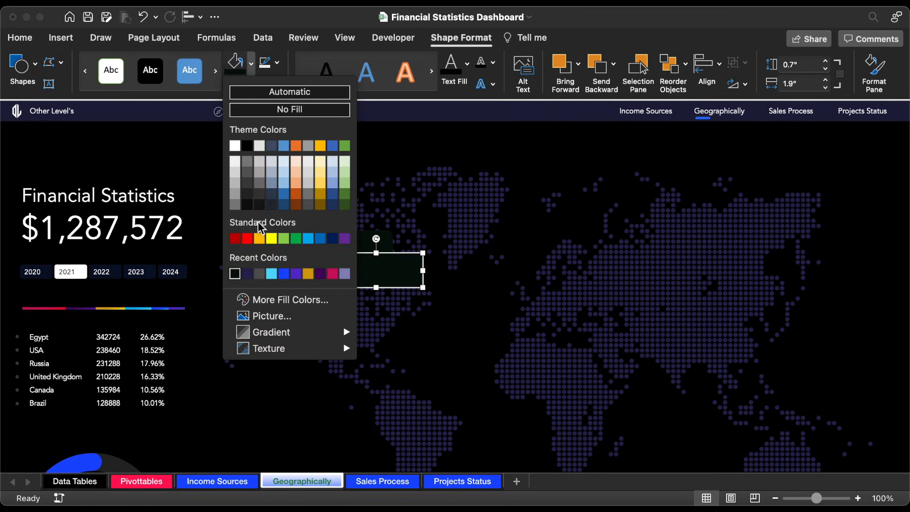
pyautogui.click(283, 273)
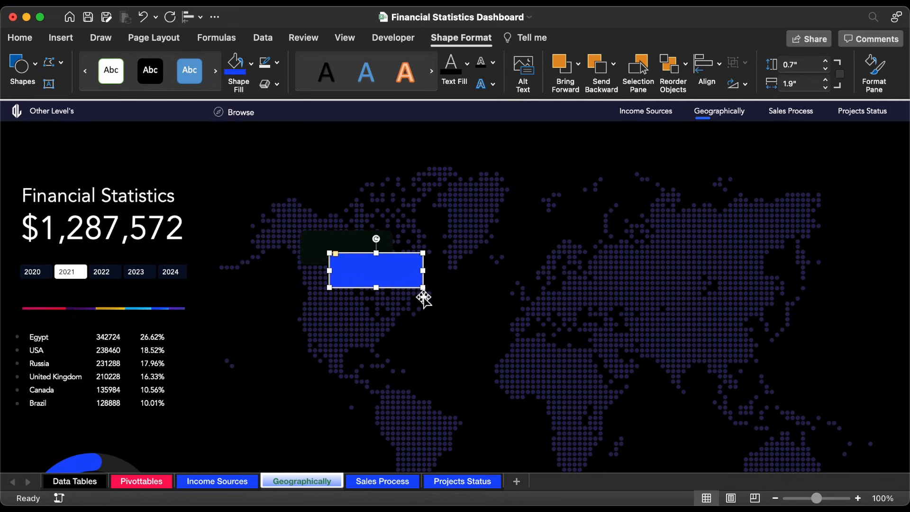
# Step: Resize the blue copy to 0.4" by 0.4" and align it vertically centered at the left end of the dark rectangle
pyautogui.moveTo(423, 294); pyautogui.dragTo(328, 256)
pyautogui.doubleClick(825, 69)
pyautogui.click(827, 87)
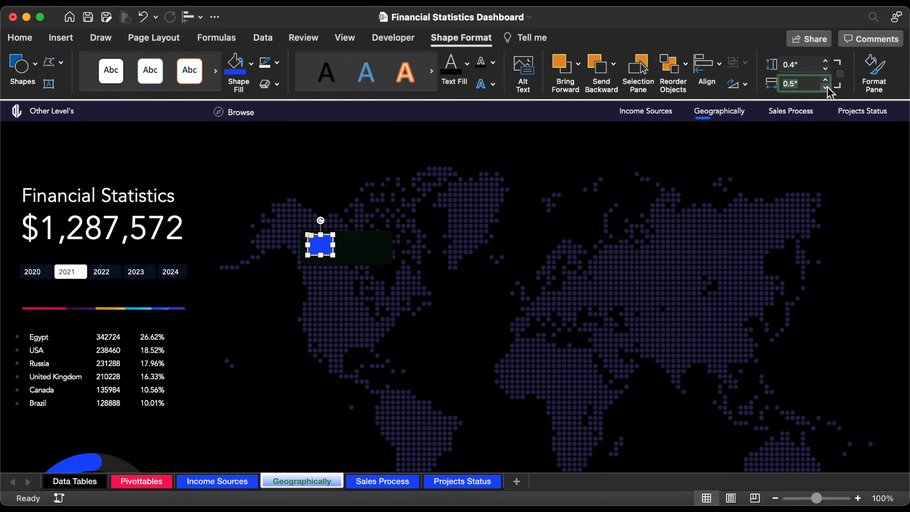
pyautogui.moveTo(321, 246); pyautogui.dragTo(320, 249)
pyautogui.keyDown('shift'); pyautogui.click(341, 254); pyautogui.keyUp('shift')
pyautogui.click(190, 18)
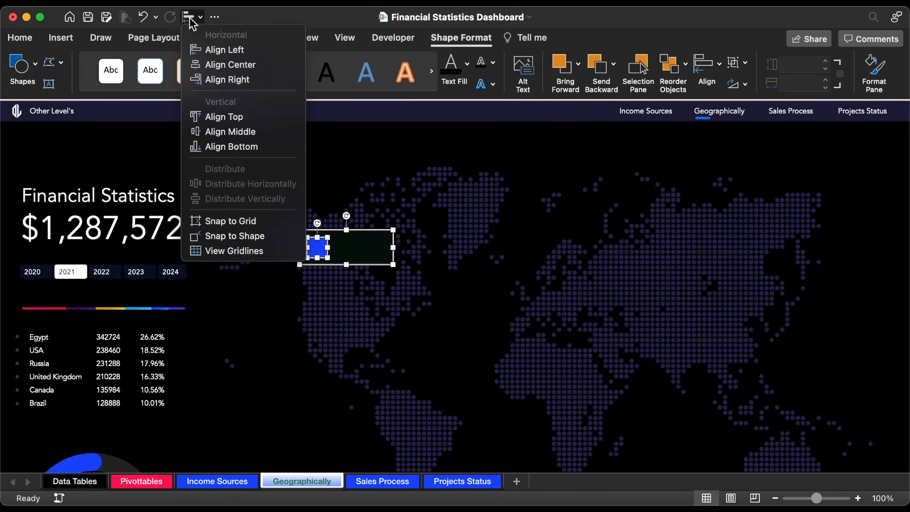
# Step: Search the stock icons for "company", insert the outlined city buildings icon, and fit it at about 0.39" onto the blue square
pyautogui.click(61, 38)
pyautogui.click(203, 71)
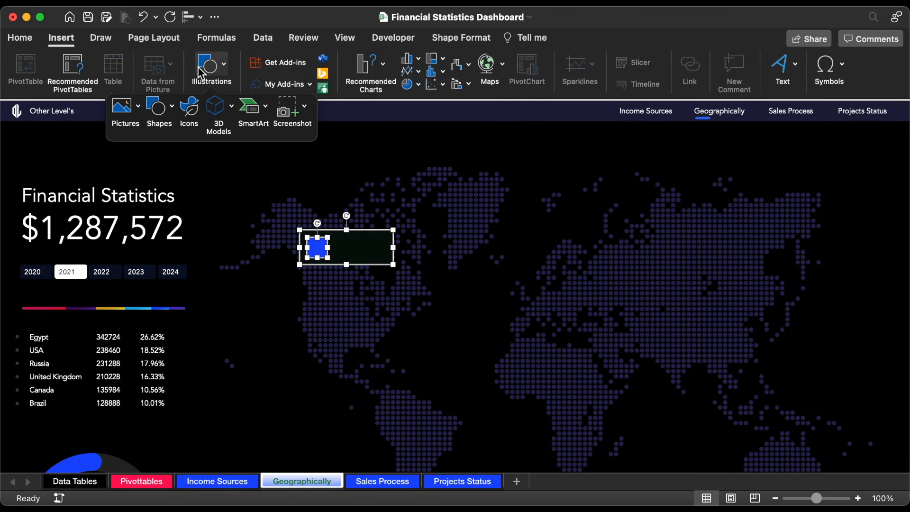
pyautogui.click(188, 113)
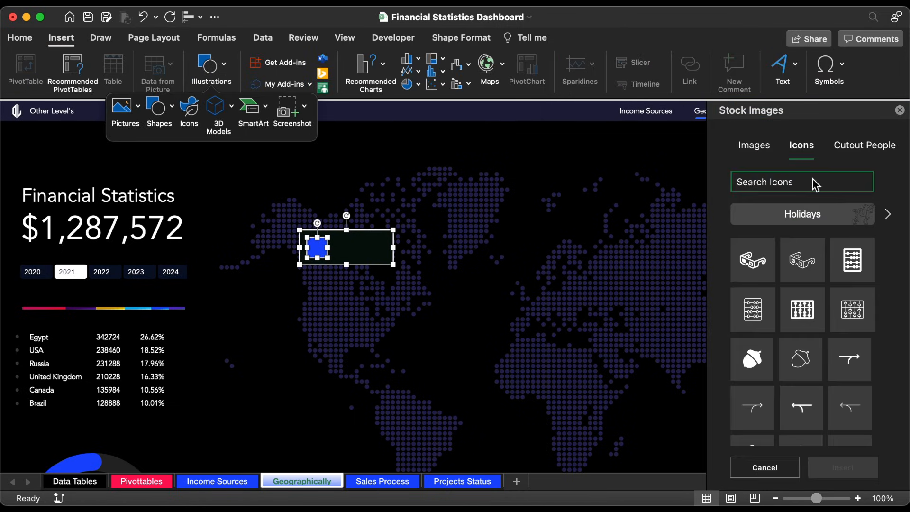
pyautogui.write('company')
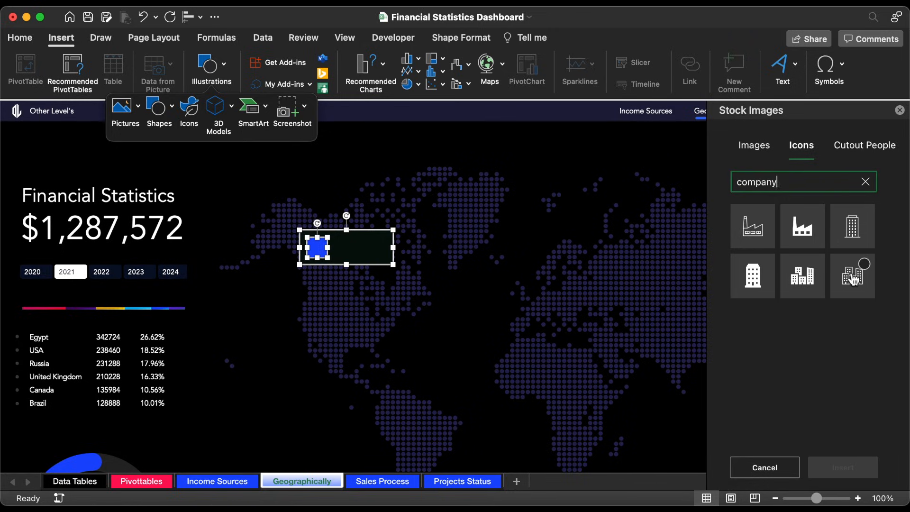
pyautogui.click(853, 280)
pyautogui.click(845, 472)
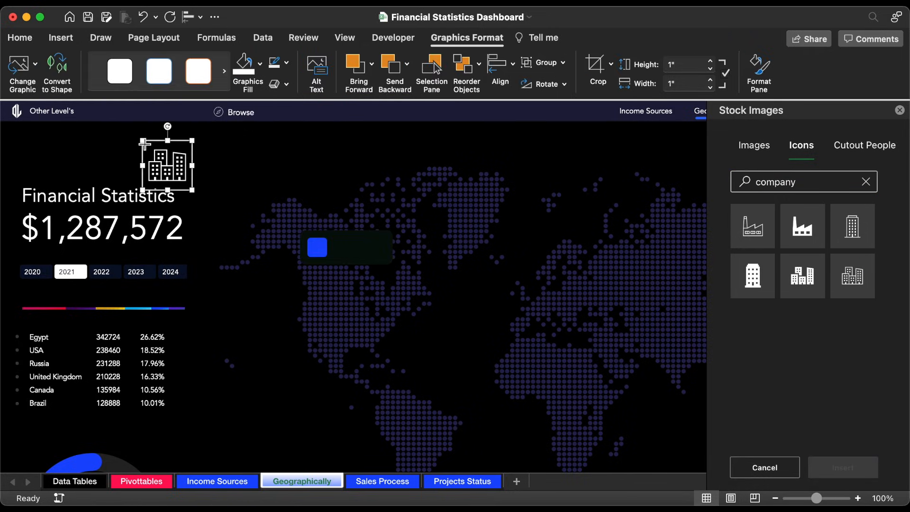
pyautogui.moveTo(144, 143); pyautogui.dragTo(317, 248)
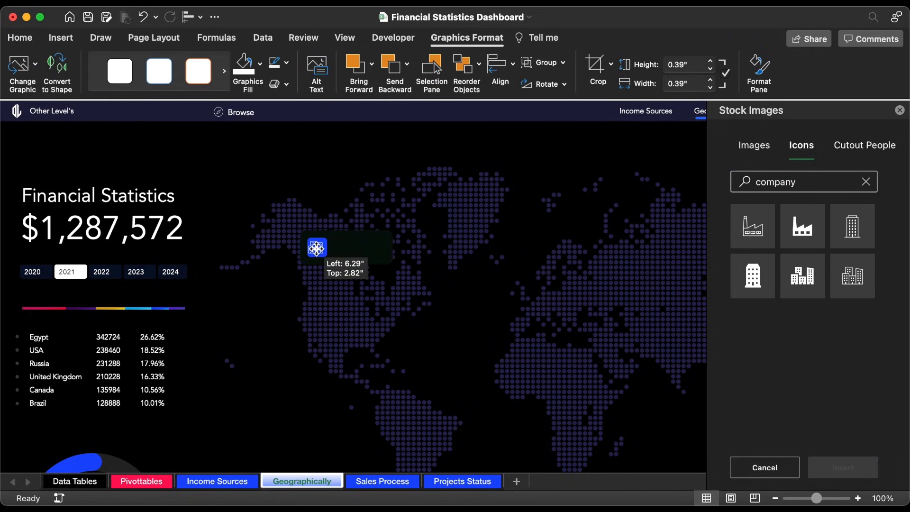
# Step: Group the buildings icon, the blue square and the dark rounded rectangle
pyautogui.keyDown('shift'); pyautogui.click(357, 247); pyautogui.keyUp('shift')
pyautogui.rightClick(358, 247)
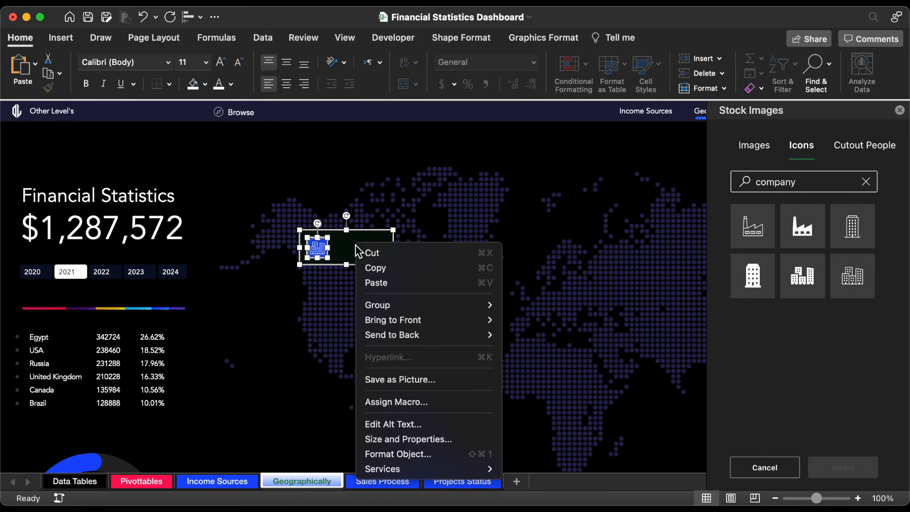
pyautogui.moveTo(420, 304)
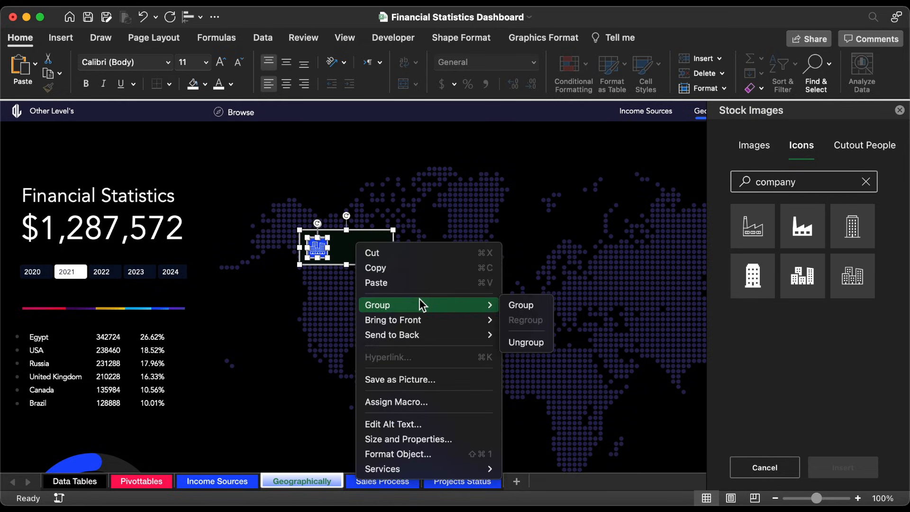
pyautogui.click(509, 304)
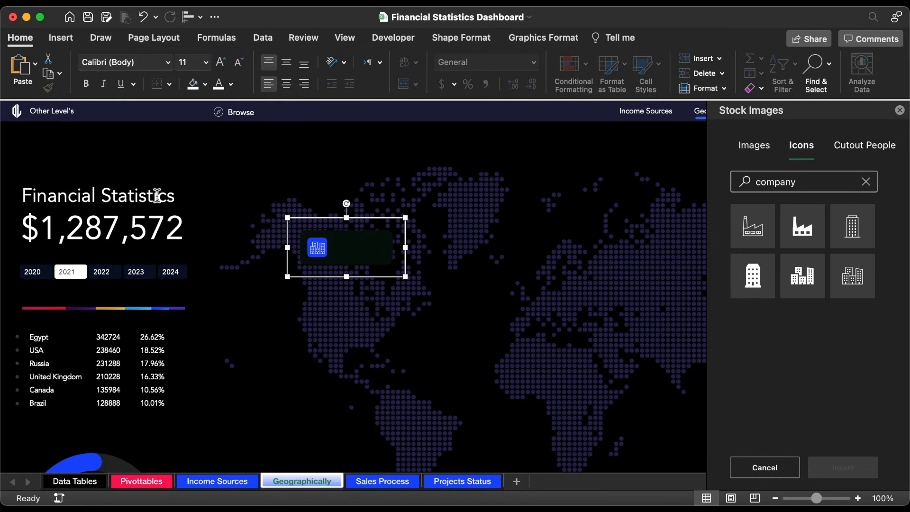
# Step: Duplicate the Financial Statistics text box over the map and clear the copy's text
pyautogui.click(158, 196)
pyautogui.moveTo(150, 176); pyautogui.dragTo(472, 211)
pyautogui.tripleClick(433, 231)
pyautogui.press('BackSpace')
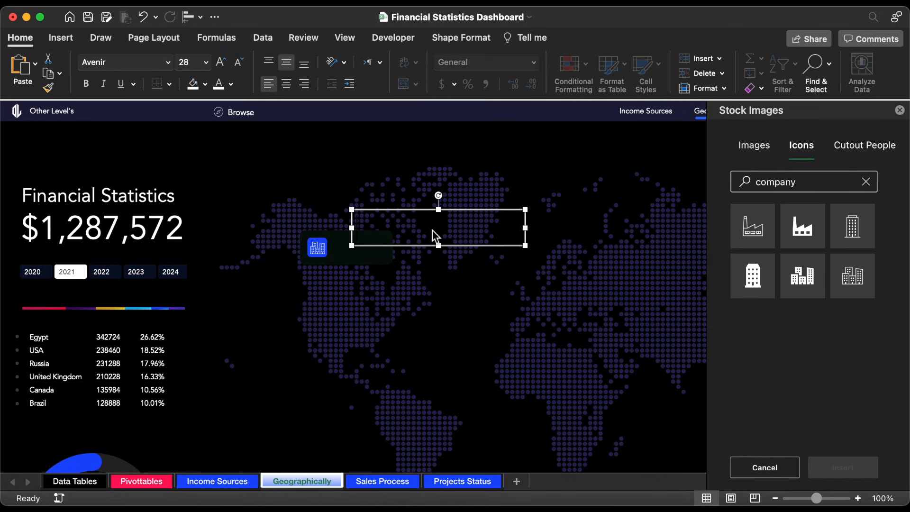
# Step: Show the formula bar and link the empty text box to the Canada name with =Pivottables!BH9
pyautogui.click(345, 39)
pyautogui.click(340, 66)
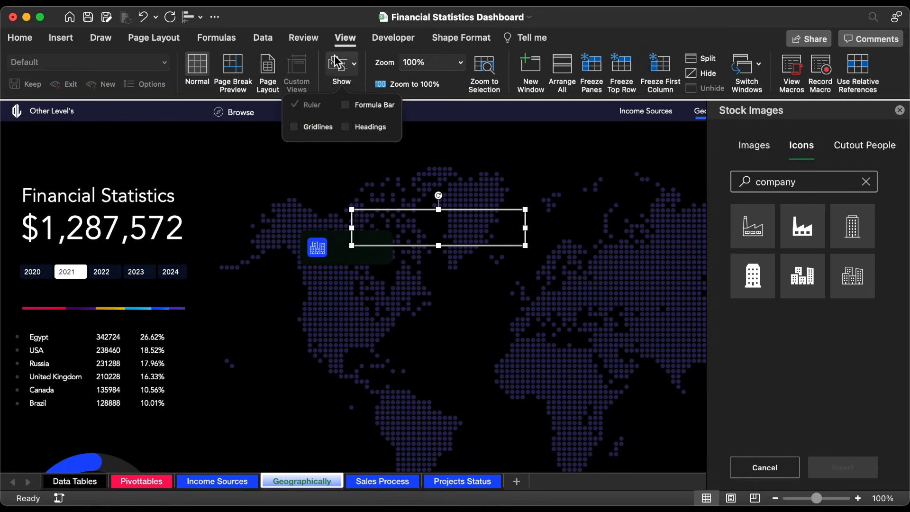
pyautogui.click(348, 106)
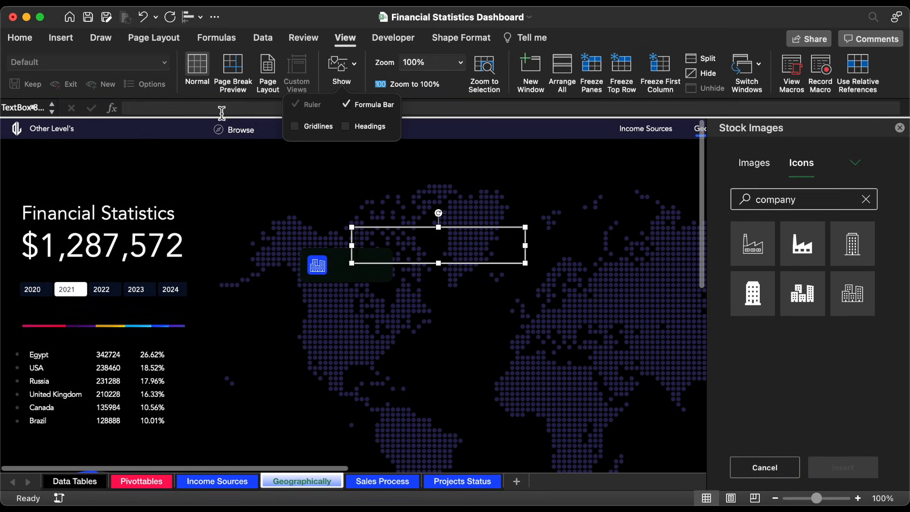
pyautogui.click(220, 112)
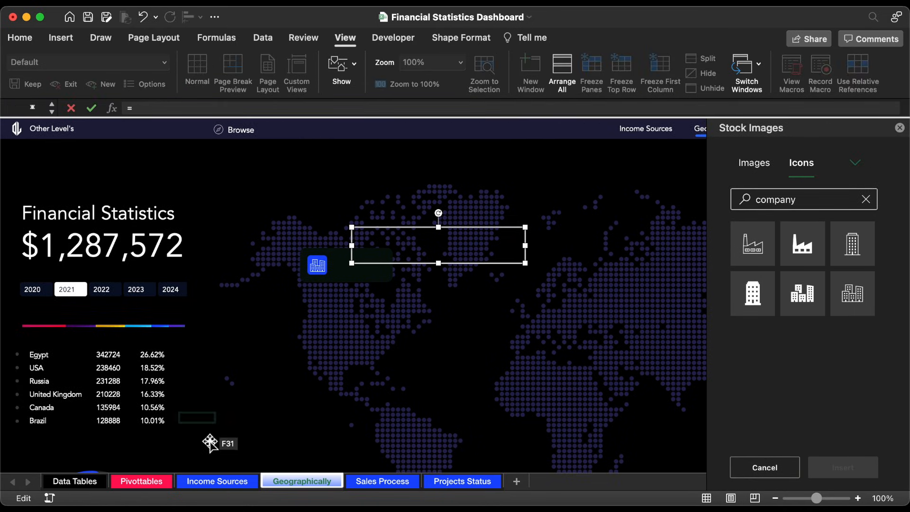
pyautogui.click(151, 482)
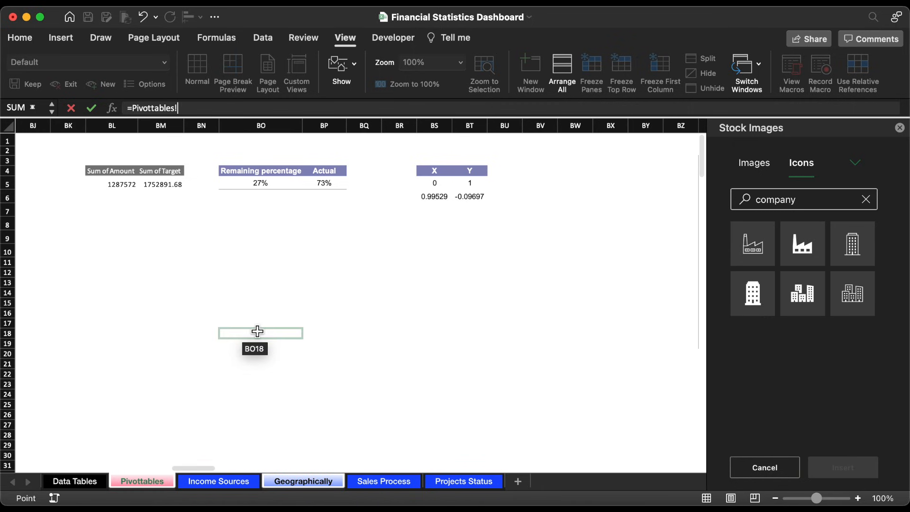
pyautogui.hscroll(-10, 258, 331)
pyautogui.hscroll(-2, 258, 332)
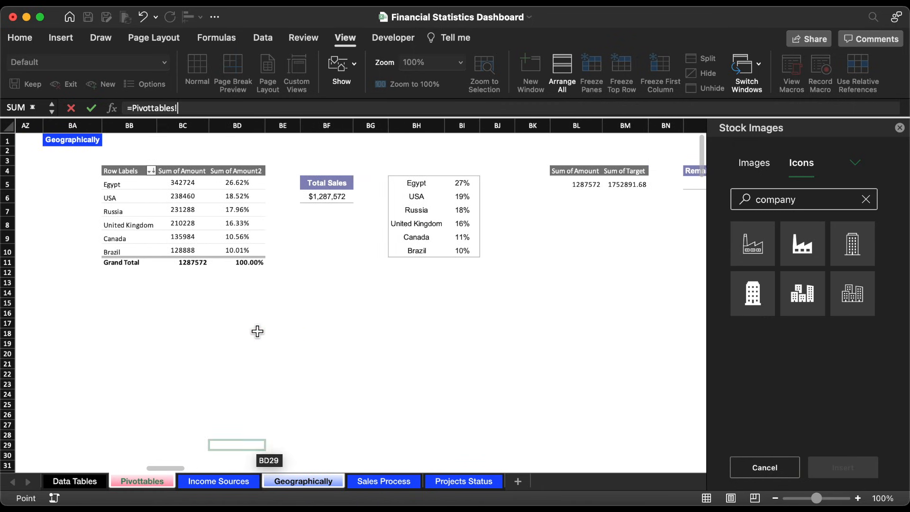
pyautogui.click(421, 240)
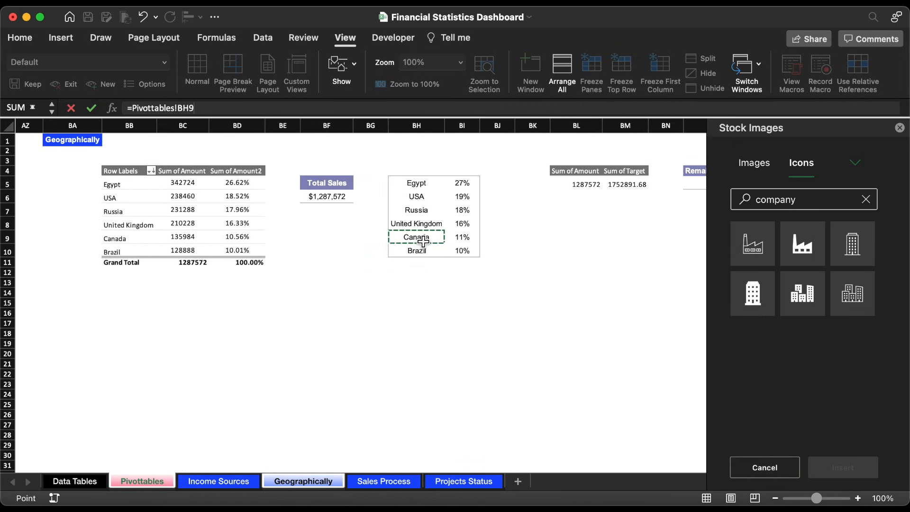
pyautogui.press('Return')
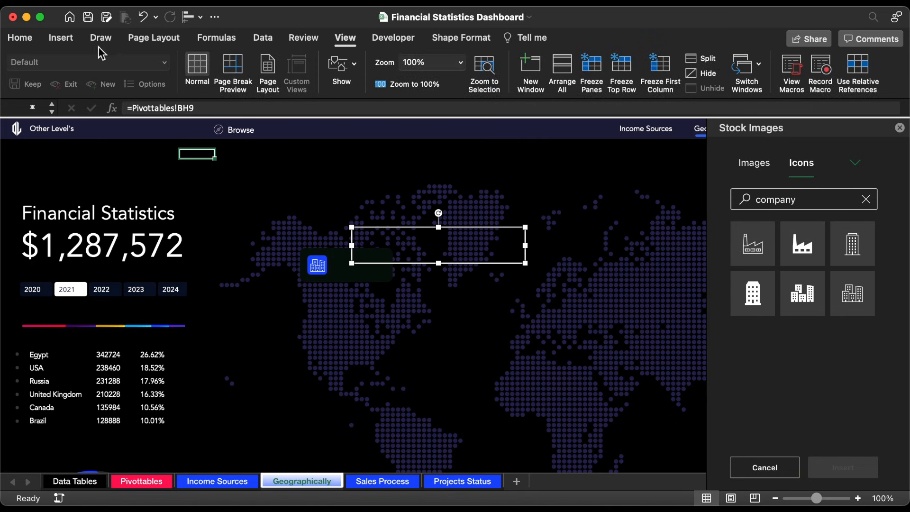
# Step: Format the Canada text in white 12 pt Avenir and shrink its text box to fit beside the buildings icon
pyautogui.click(22, 40)
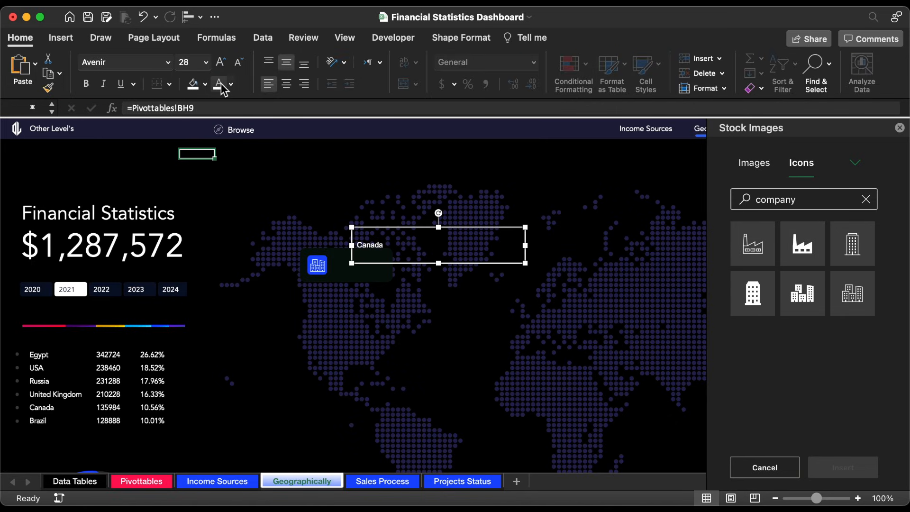
pyautogui.moveTo(526, 228); pyautogui.dragTo(400, 267)
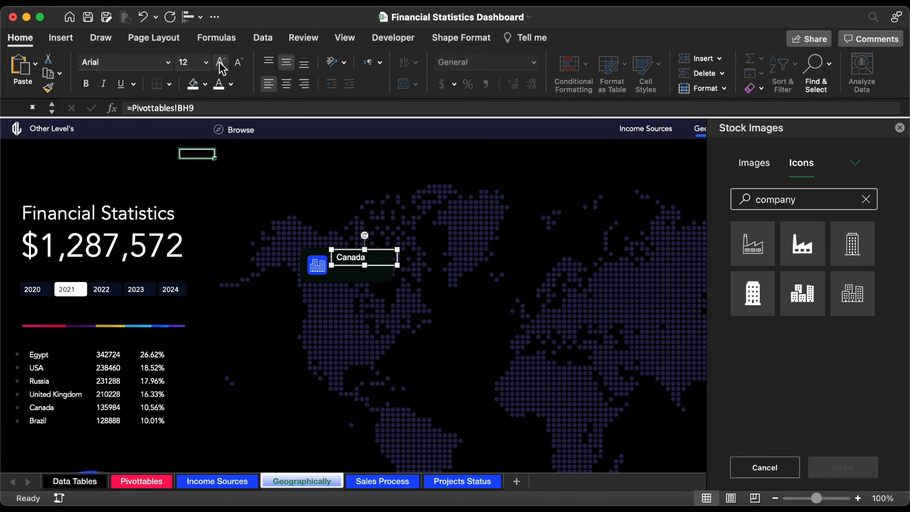
pyautogui.click(168, 64)
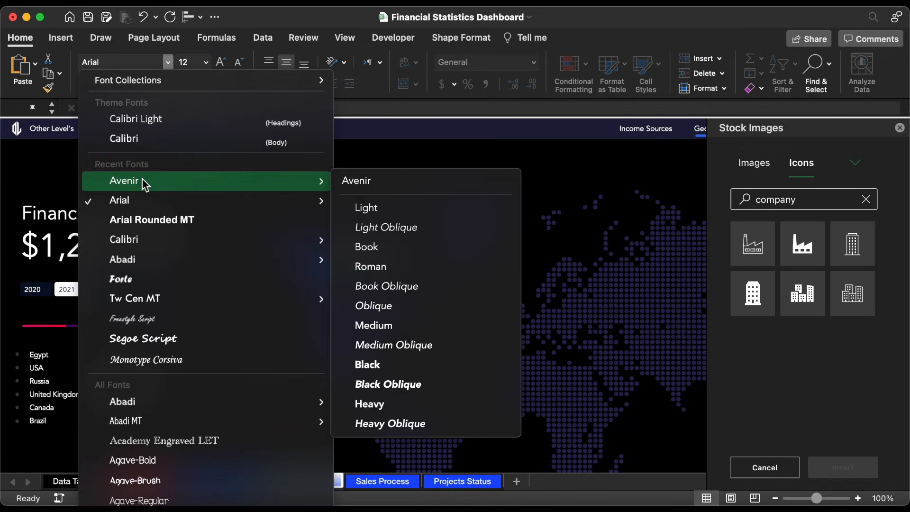
pyautogui.click(141, 178)
# Step: Duplicate the Canada text box directly beneath the original and open the copy's cell link for editing
pyautogui.moveTo(383, 253); pyautogui.dragTo(384, 266)
pyautogui.tripleClick(213, 108)
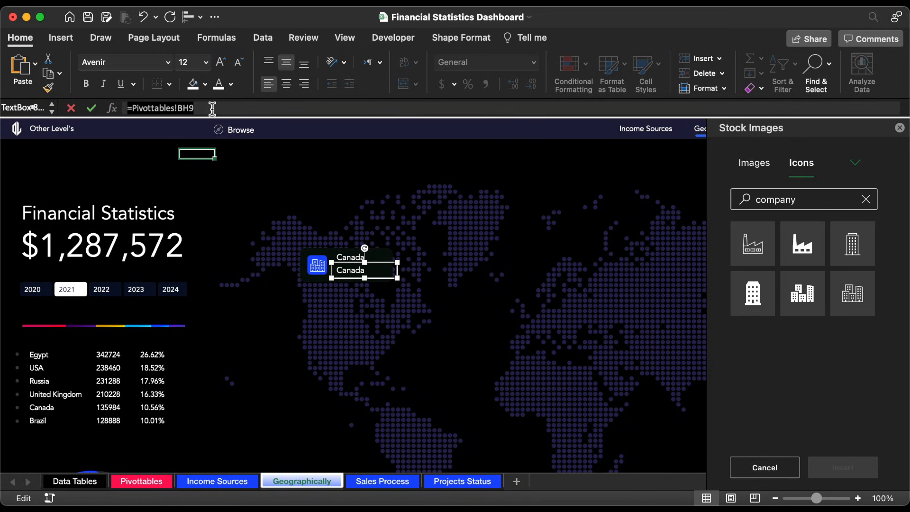
pyautogui.write('=')
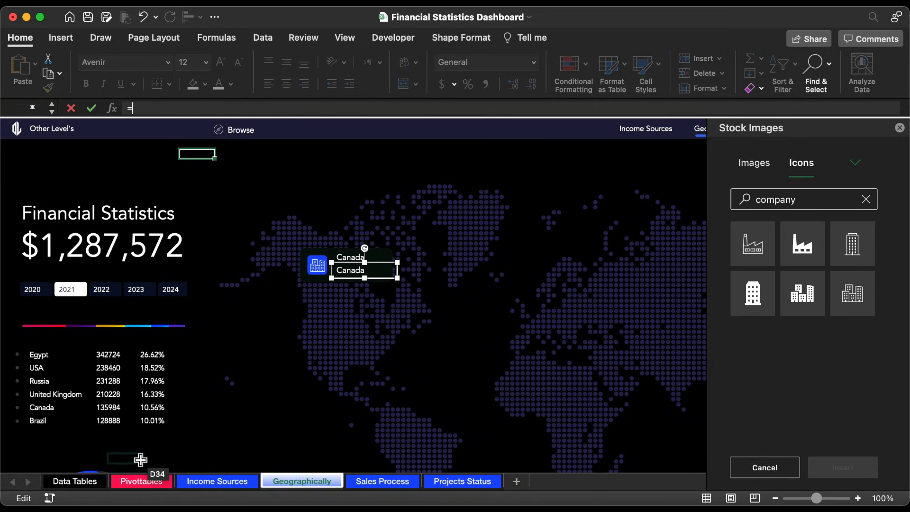
# Step: On the Pivottables sheet, enter =VLOOKUP(BH5,BB:BC,2,0) in BJ5 to look up Egypt's amount
pyautogui.click(141, 481)
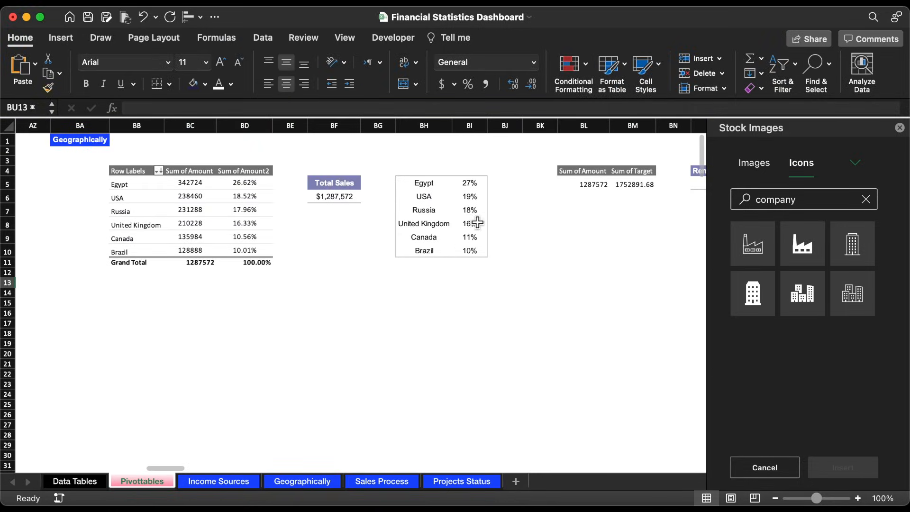
pyautogui.click(501, 183)
pyautogui.write('=vl')
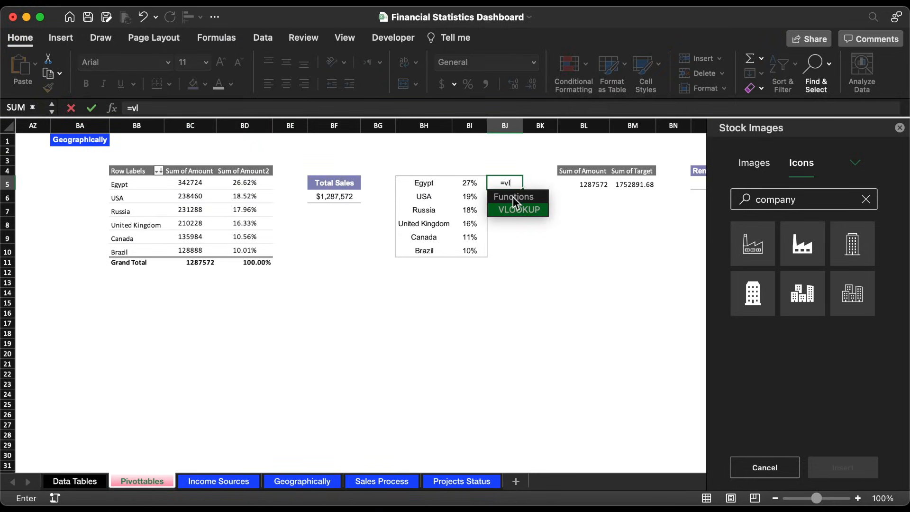
pyautogui.doubleClick(519, 212)
pyautogui.click(433, 184)
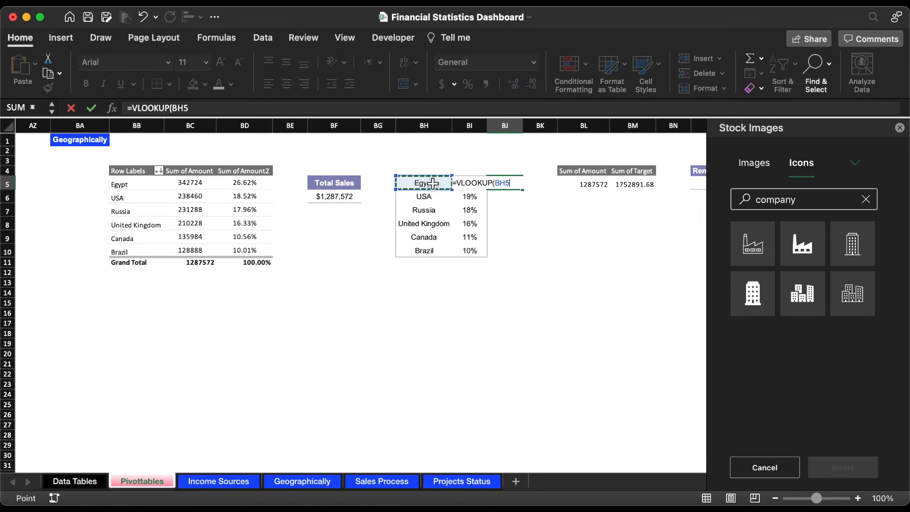
pyautogui.write(',')
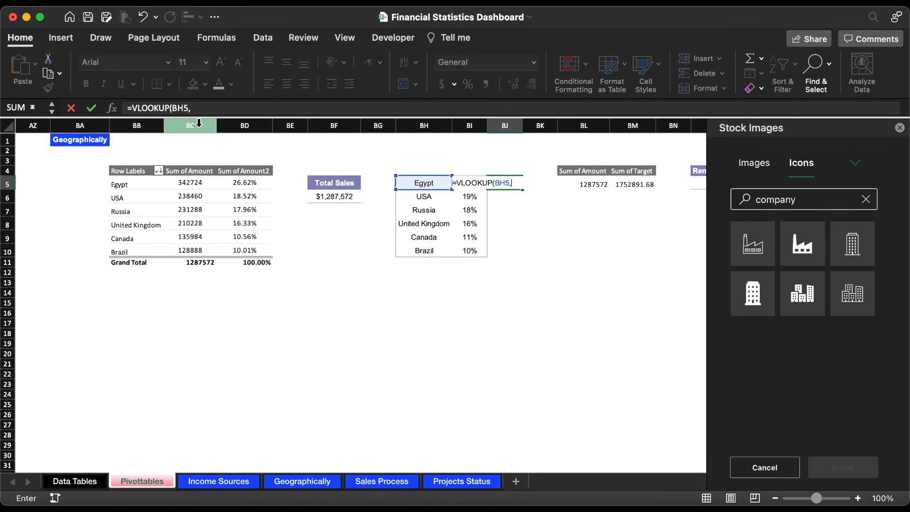
pyautogui.moveTo(151, 124); pyautogui.dragTo(197, 125)
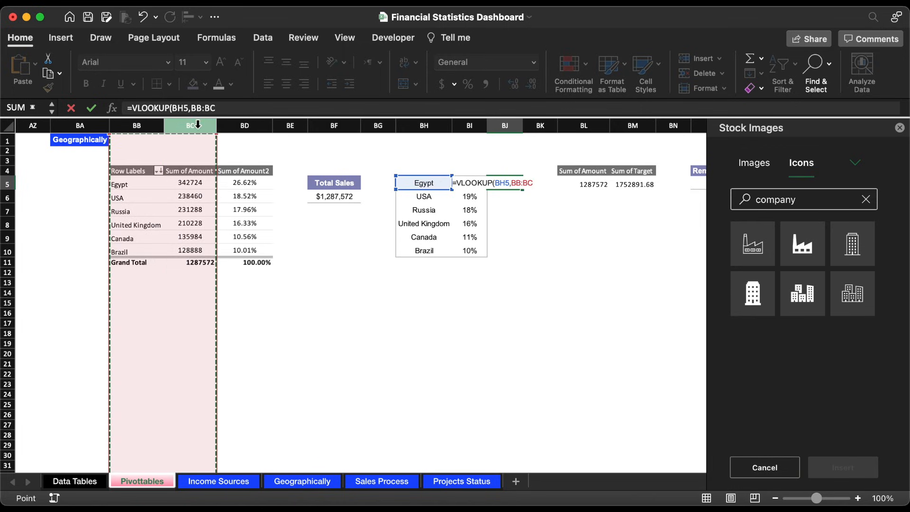
pyautogui.write(',2,')
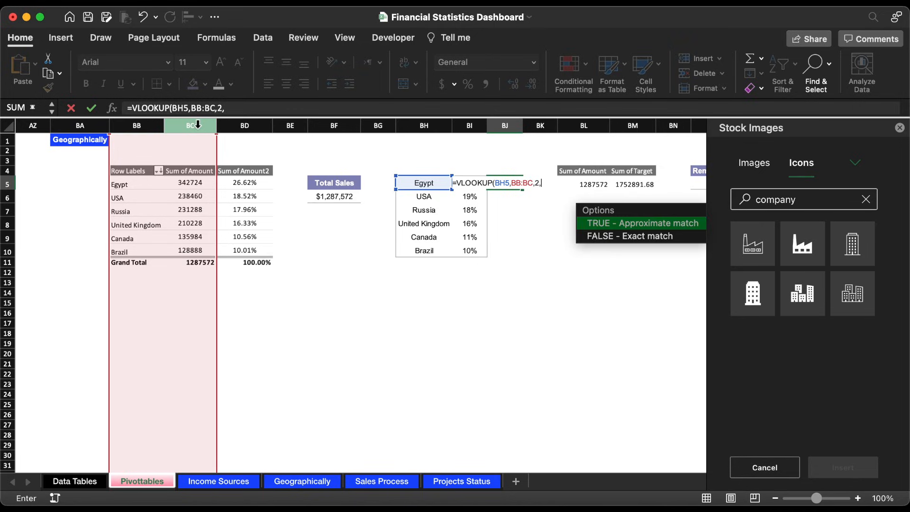
pyautogui.write('0)')
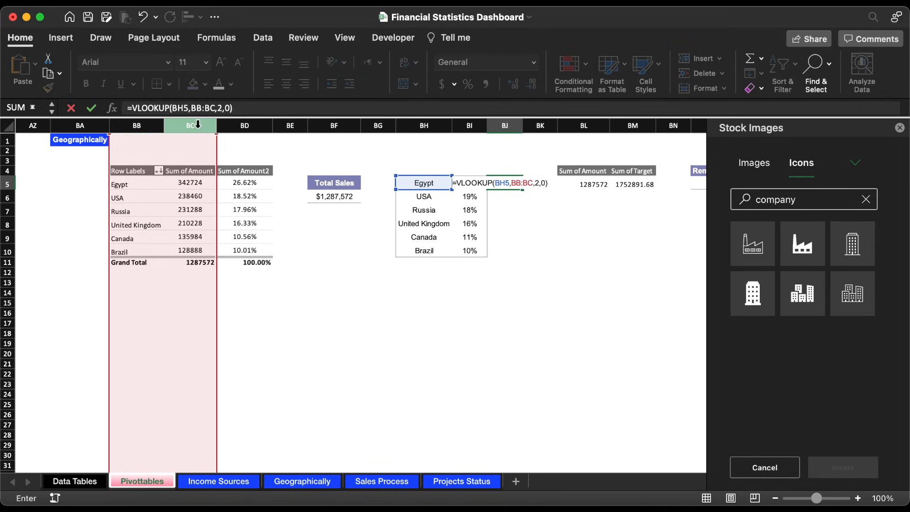
pyautogui.press('Return')
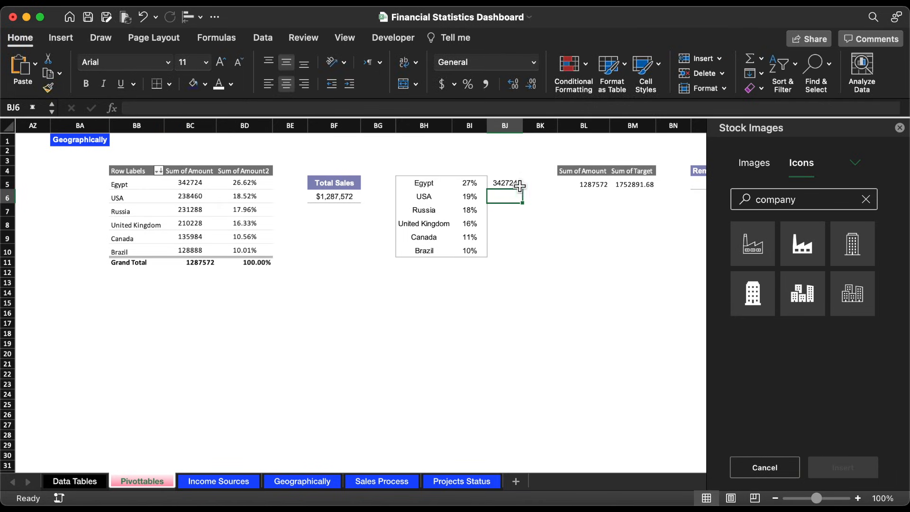
# Step: Wrap the BJ5 lookup in IFERROR with an empty fallback: =IFERROR(VLOOKUP(BH5,BB:BC,2,0),"")
pyautogui.click(520, 186)
pyautogui.click(136, 105)
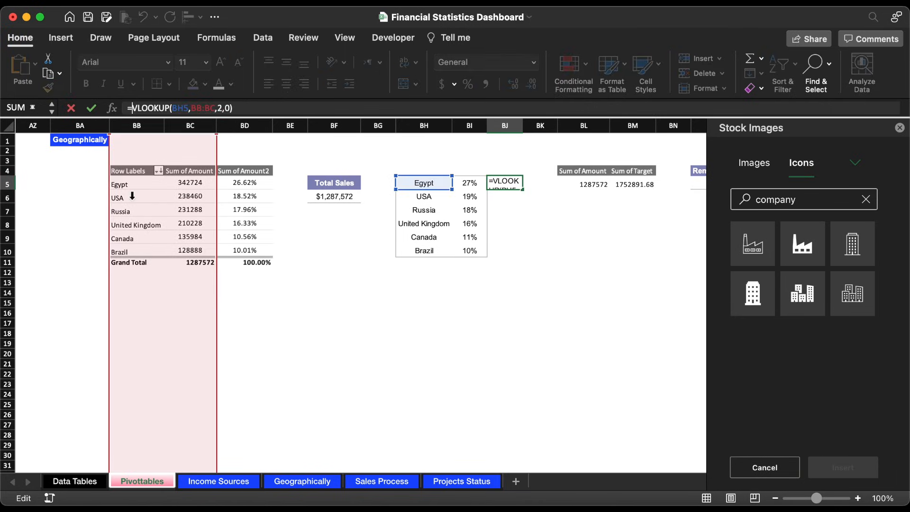
pyautogui.write('IF')
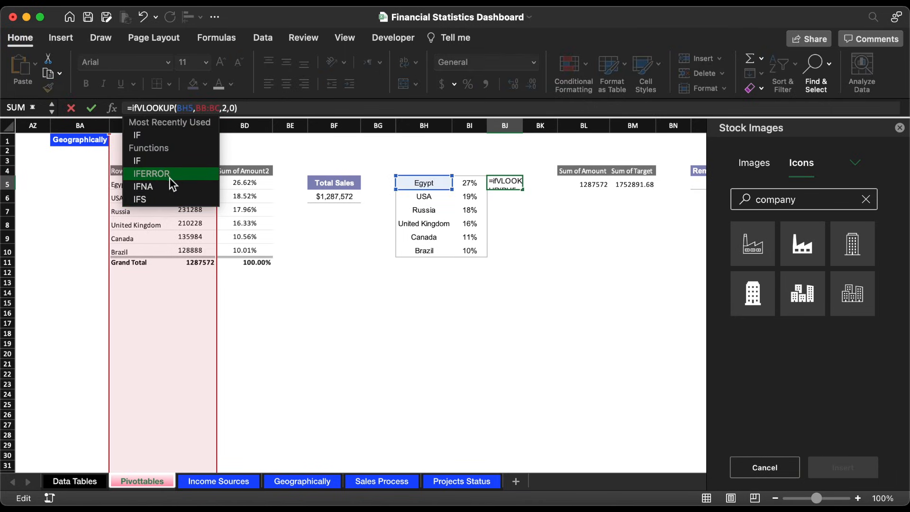
pyautogui.doubleClick(169, 178)
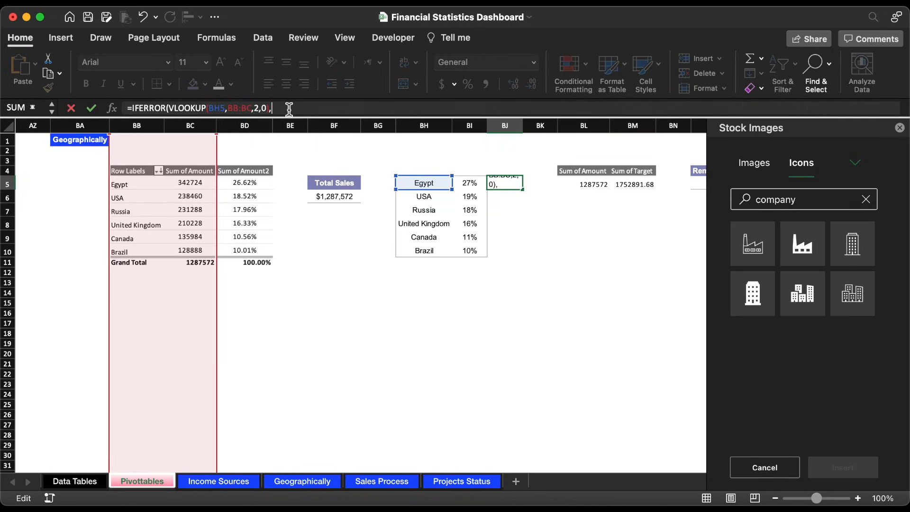
pyautogui.write(',"")')
pyautogui.press('Return')
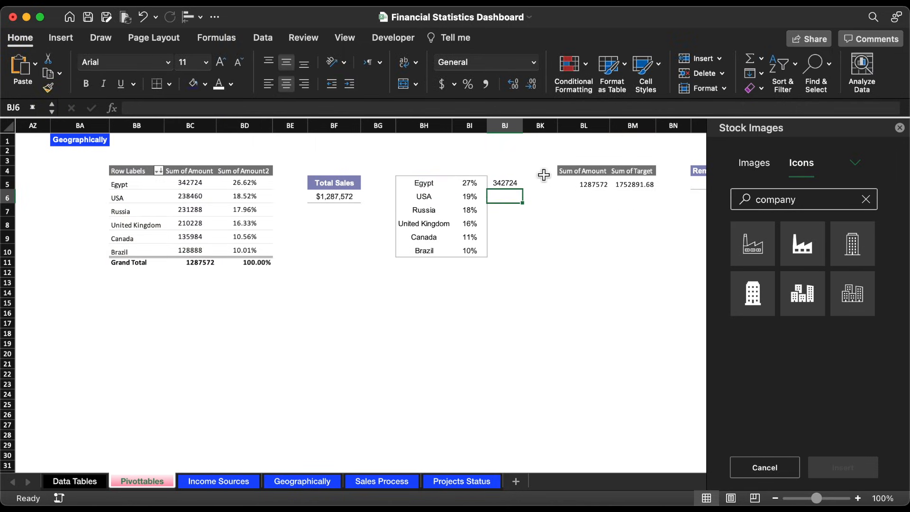
# Step: Format BJ5 with a thousands separator and no decimals, and fill the formula down to BJ10
pyautogui.click(521, 184)
pyautogui.click(486, 84)
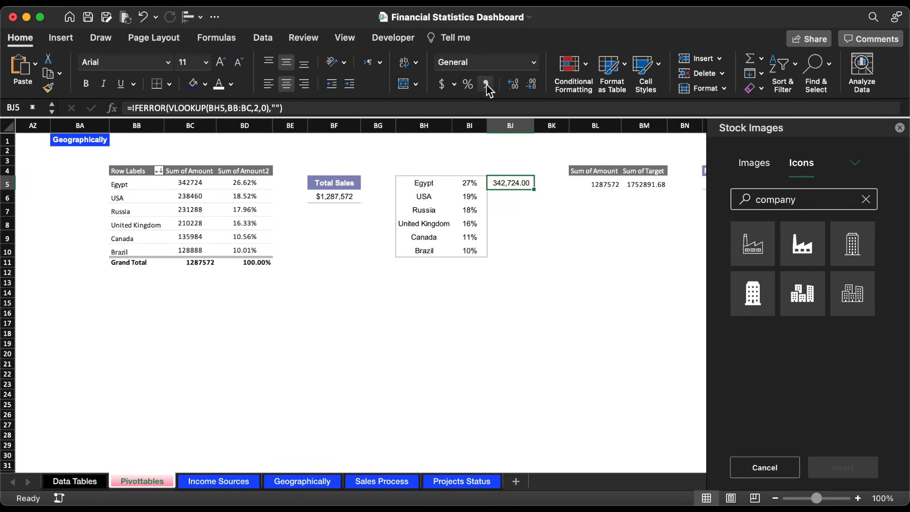
pyautogui.click(534, 87)
pyautogui.click(534, 87)
pyautogui.doubleClick(536, 193)
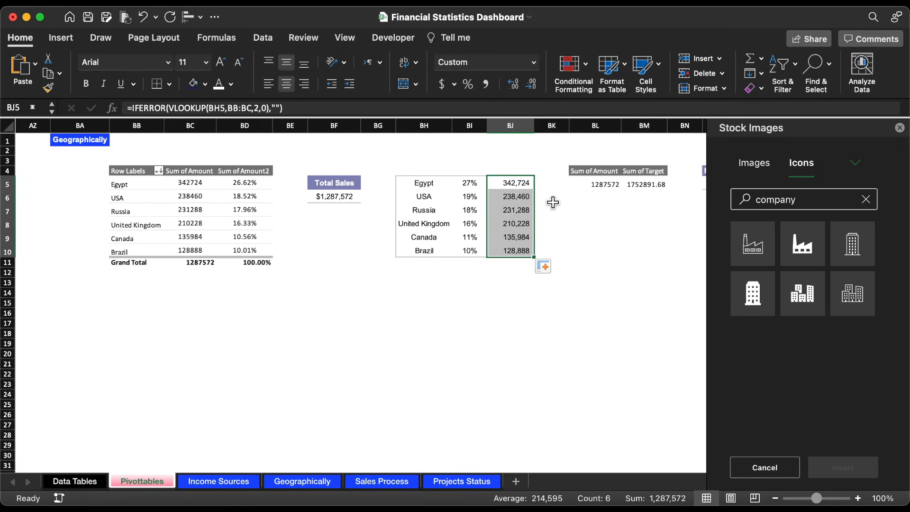
pyautogui.click(553, 202)
# Step: Clear the existing borders from BH5:BJ10 and apply outside borders around the whole range
pyautogui.moveTo(529, 187); pyautogui.dragTo(407, 256)
pyautogui.click(175, 82)
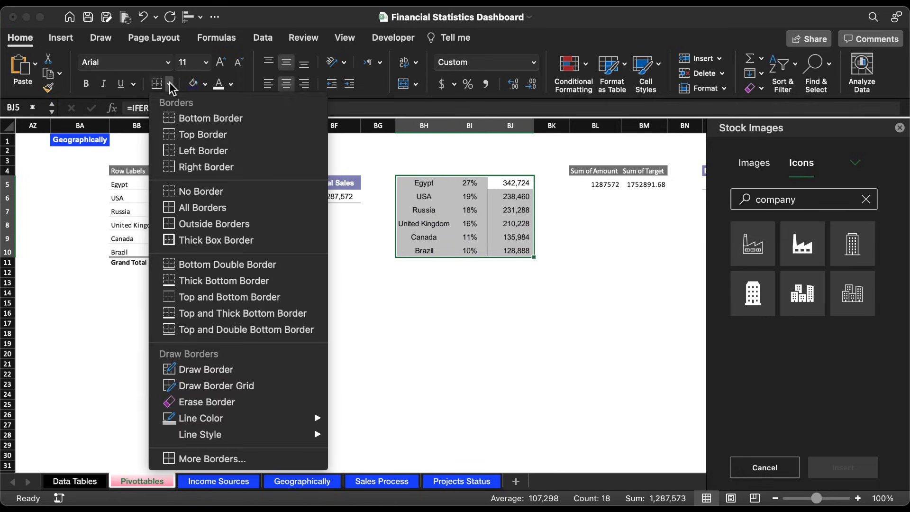
pyautogui.click(186, 189)
pyautogui.click(170, 84)
pyautogui.click(189, 224)
pyautogui.click(511, 324)
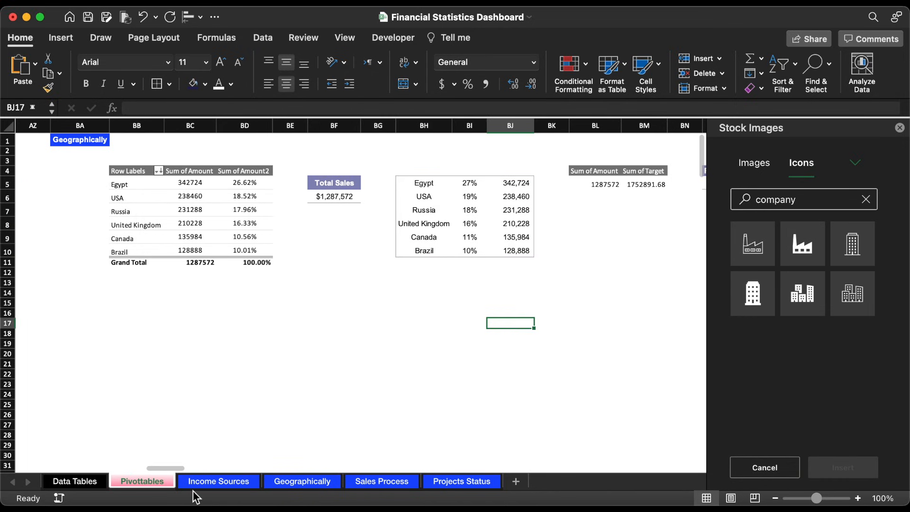
# Step: On the Geographically sheet, link the lower text box of the Canada card to =Pivottables!BJ9
pyautogui.click(295, 482)
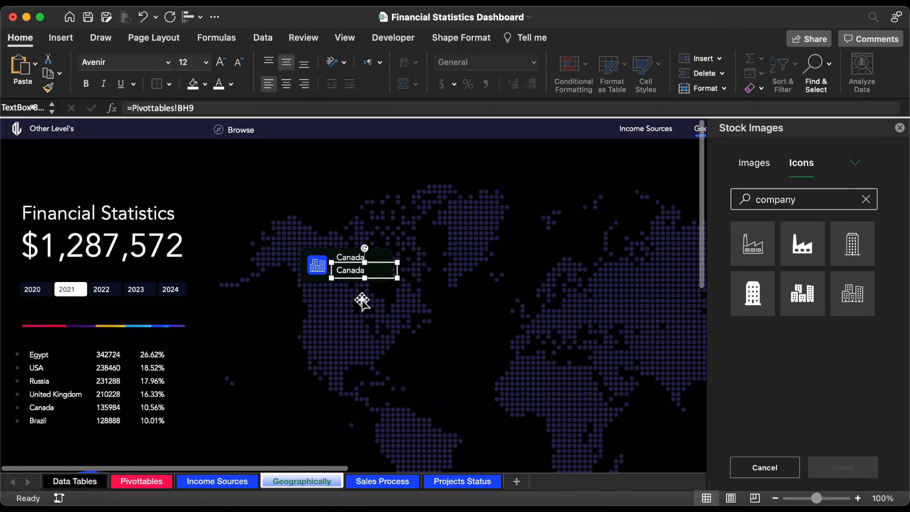
pyautogui.click(263, 108)
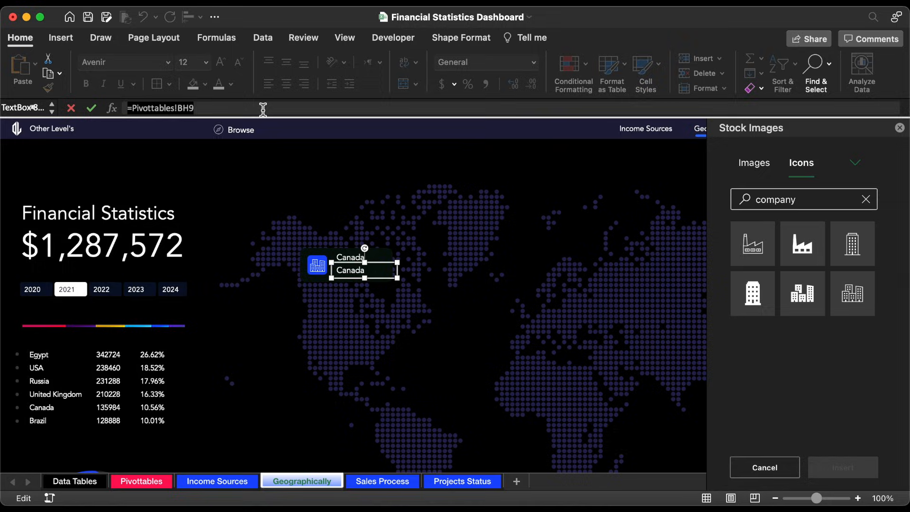
pyautogui.press('BackSpace')
pyautogui.press('BackSpace')
pyautogui.press('BackSpace')
pyautogui.click(146, 483)
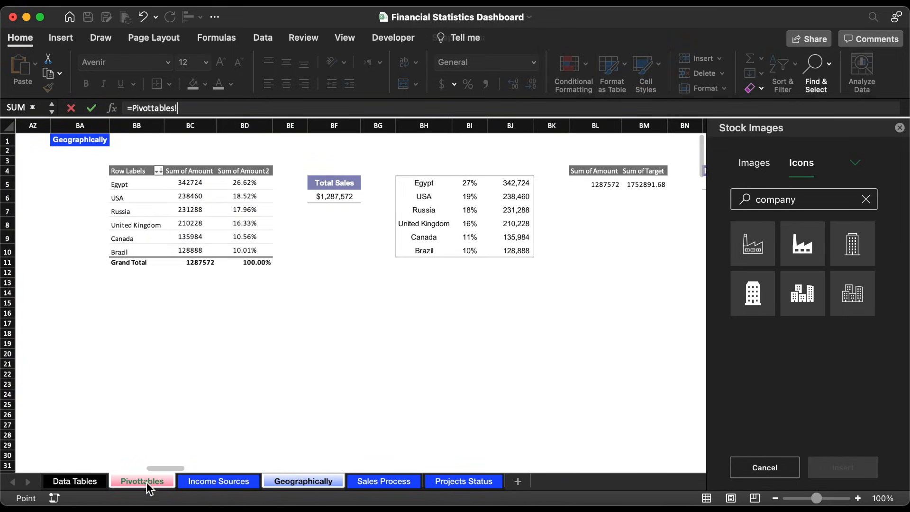
pyautogui.click(523, 237)
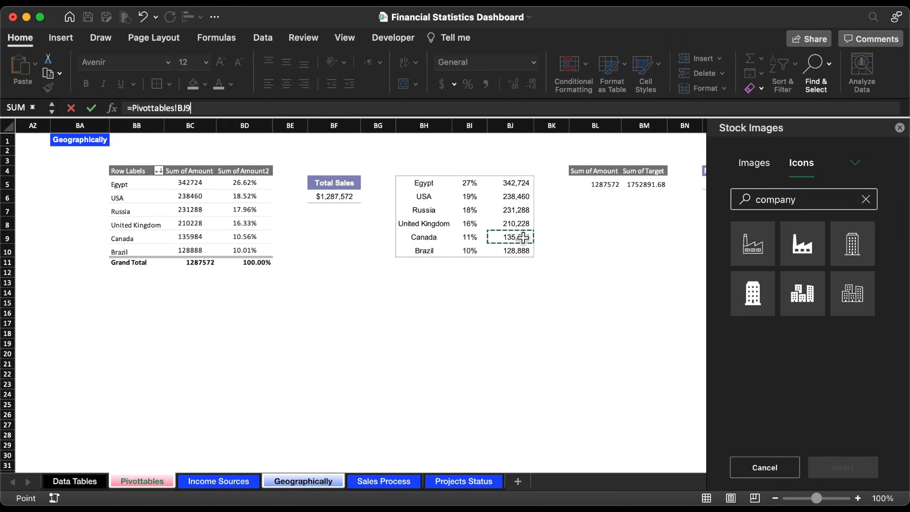
pyautogui.press('Return')
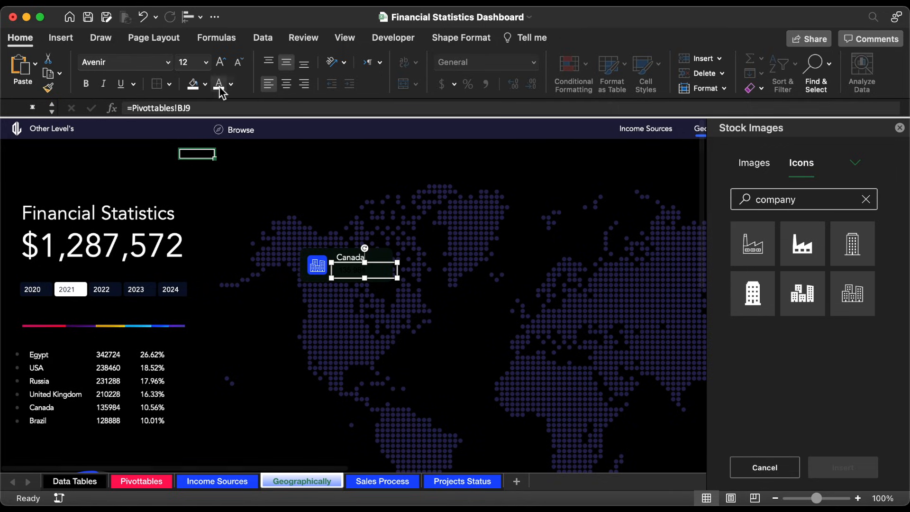
# Step: Format the Canada amount in white 16 pt Avenir
pyautogui.click(219, 85)
pyautogui.click(207, 66)
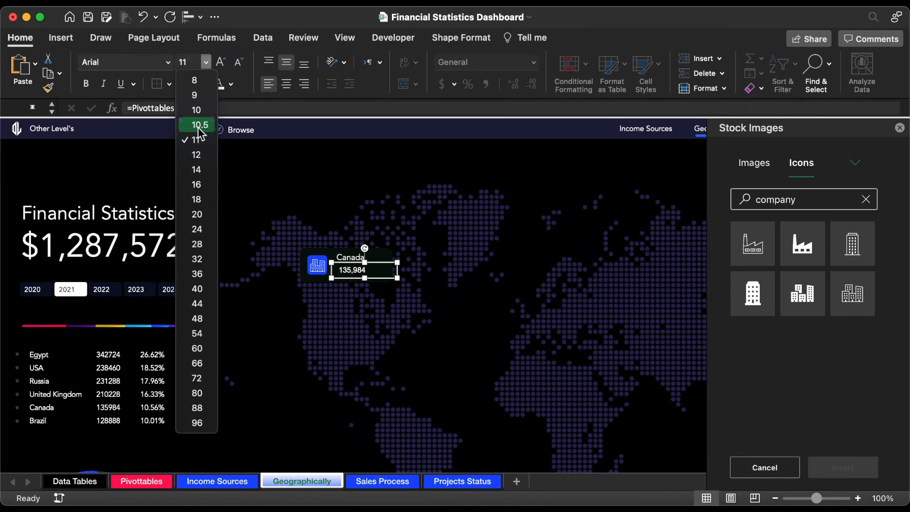
pyautogui.click(198, 186)
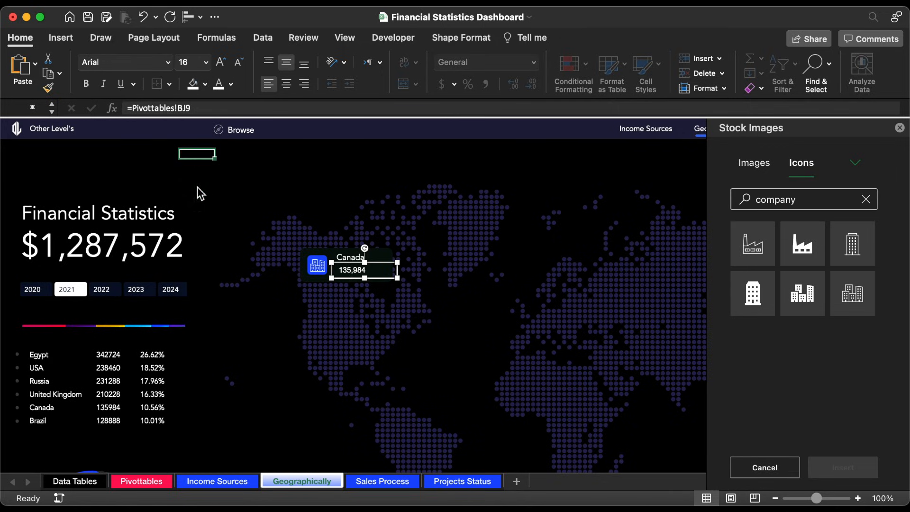
pyautogui.click(168, 62)
pyautogui.click(116, 181)
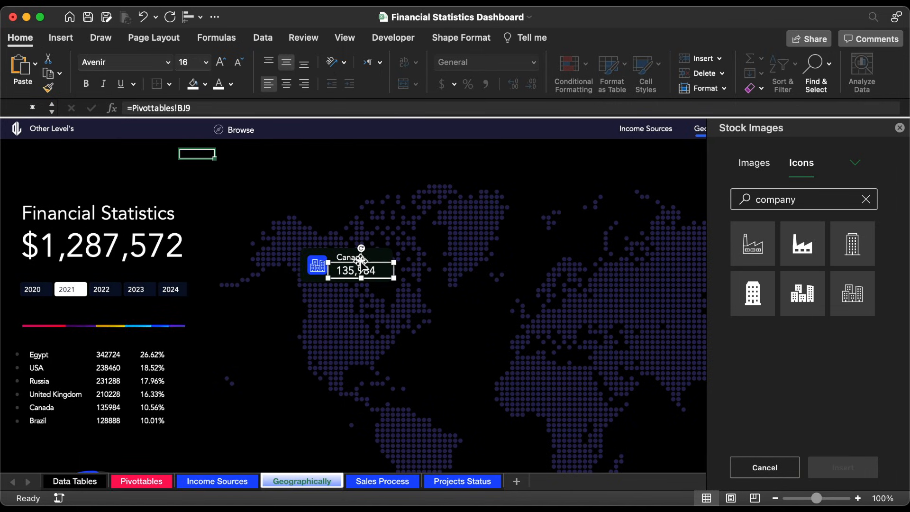
# Step: Nudge the amount up closer to the Canada name, and shift both text boxes slightly down on the card
pyautogui.press('Up')
pyautogui.keyDown('shift'); pyautogui.click(346, 259); pyautogui.keyUp('shift')
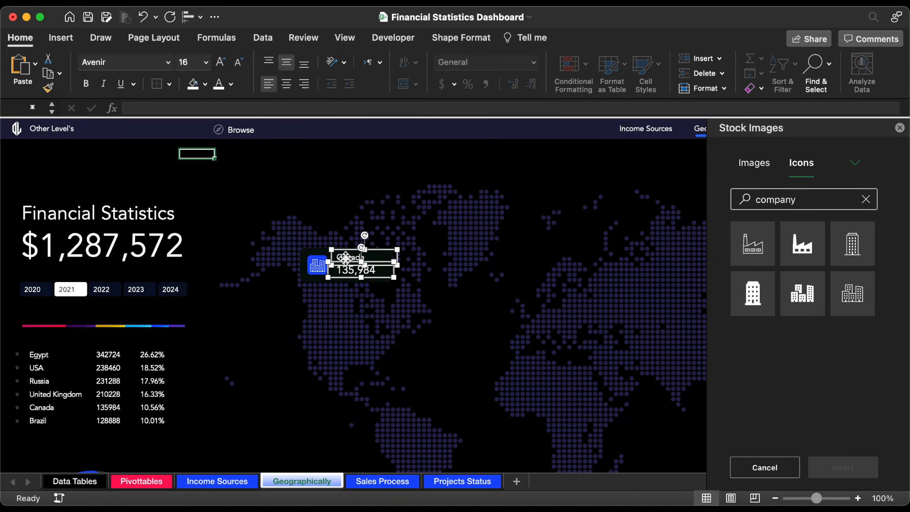
pyautogui.press('Down')
pyautogui.press('Down')
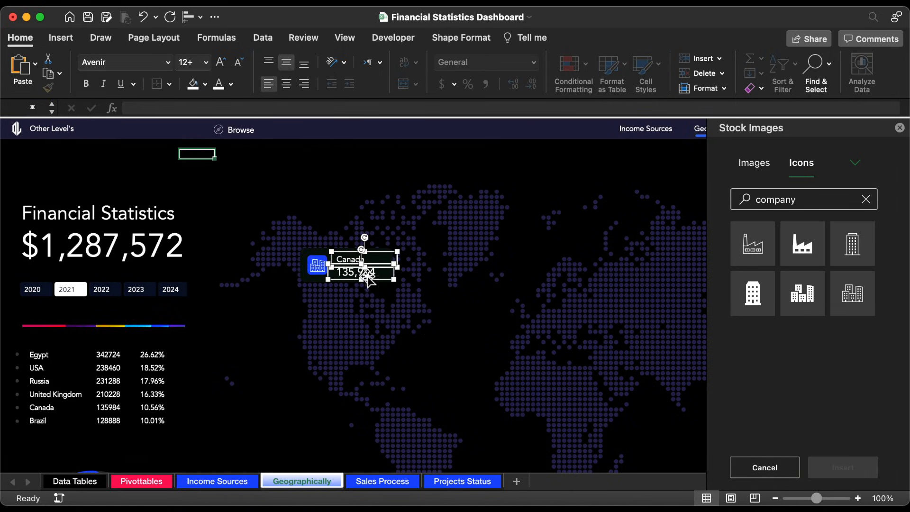
# Step: Group the Canada name and amount text boxes with the icon card
pyautogui.keyDown('shift'); pyautogui.click(320, 258); pyautogui.keyUp('shift')
pyautogui.rightClick(321, 255)
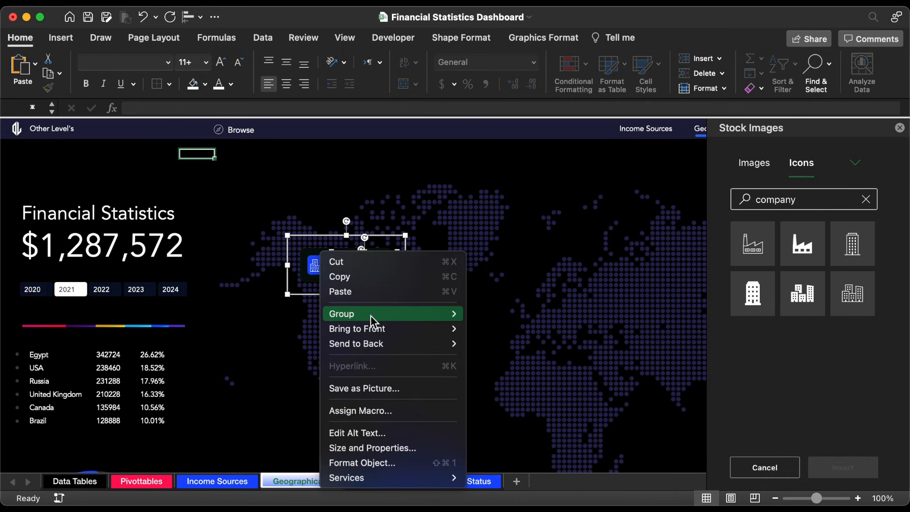
pyautogui.moveTo(380, 314)
pyautogui.click(493, 316)
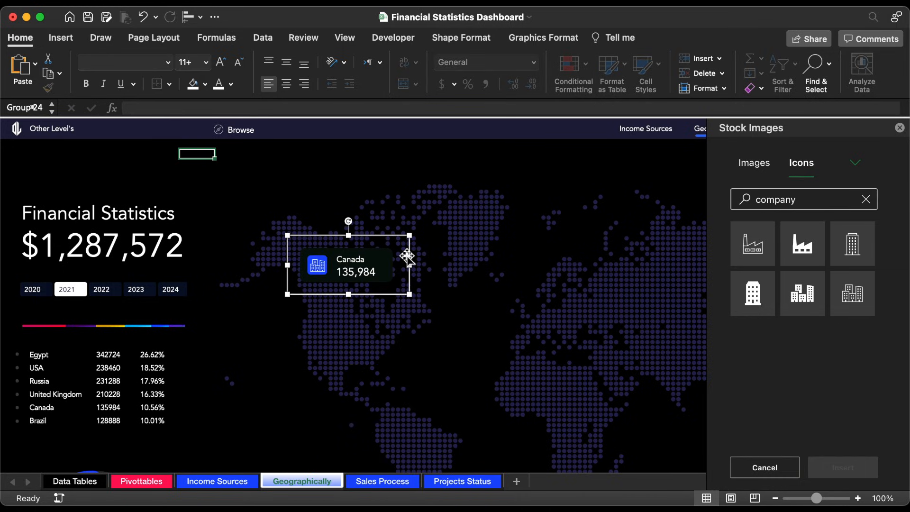
# Step: Close the Stock Images pane and move the grouped Canada card slightly up and to the right on the map
pyautogui.click(900, 128)
pyautogui.moveTo(369, 240); pyautogui.dragTo(383, 221)
pyautogui.scroll(-2, 335, 195)
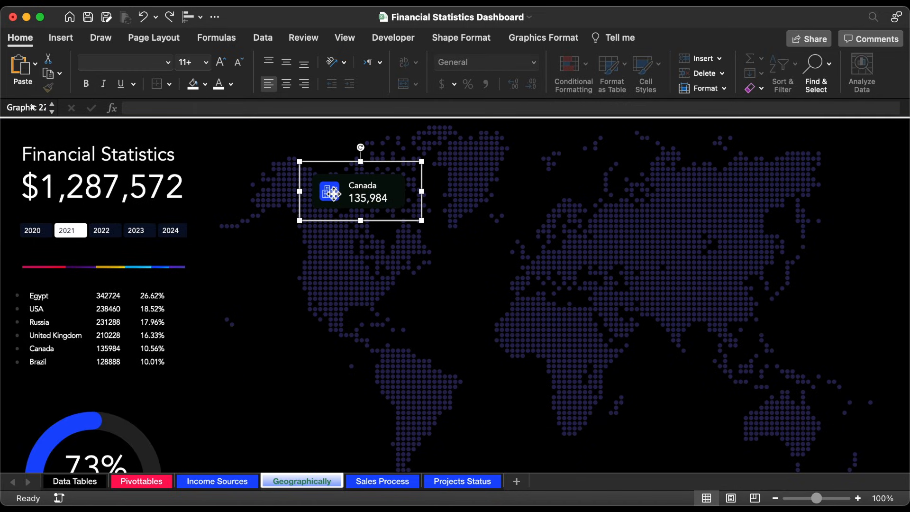
# Step: Slightly shrink the icon on the Canada card, and duplicate the card five times with the copies spread across the map
pyautogui.click(334, 193)
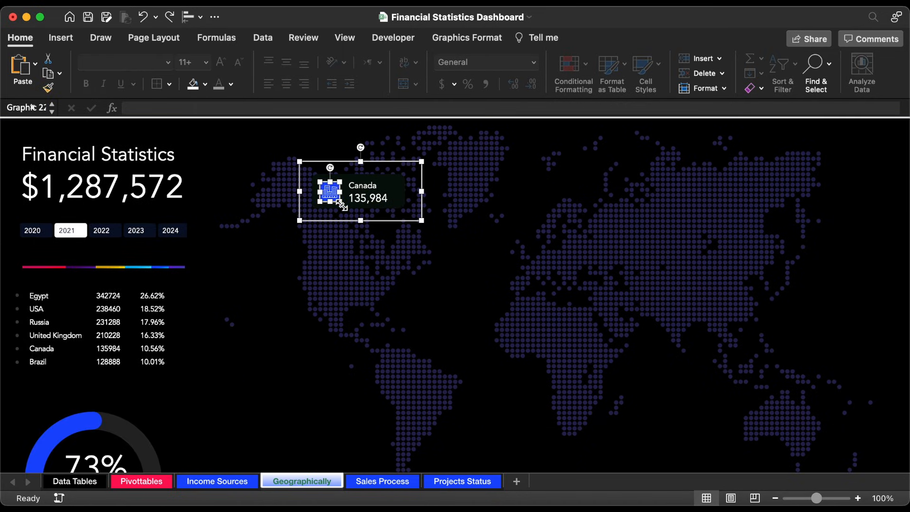
pyautogui.moveTo(341, 205); pyautogui.dragTo(340, 201)
pyautogui.click(380, 163)
pyautogui.press('super+d')
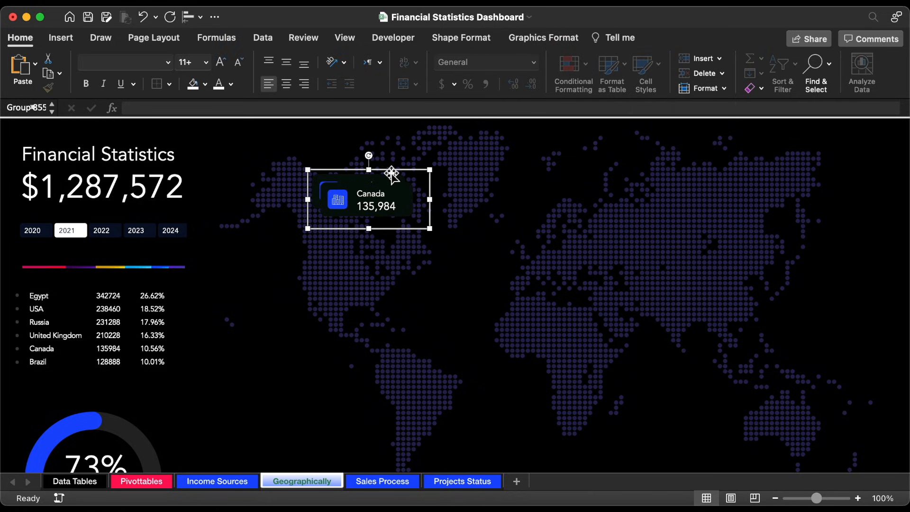
pyautogui.moveTo(391, 174); pyautogui.dragTo(750, 163)
pyautogui.press('super+d')
pyautogui.press('super+d')
pyautogui.press('super+d')
pyautogui.press('super+d')
# Step: Reposition the three cards over the Americas: northwest Canada, west of the USA, and just above South America
pyautogui.click(388, 211)
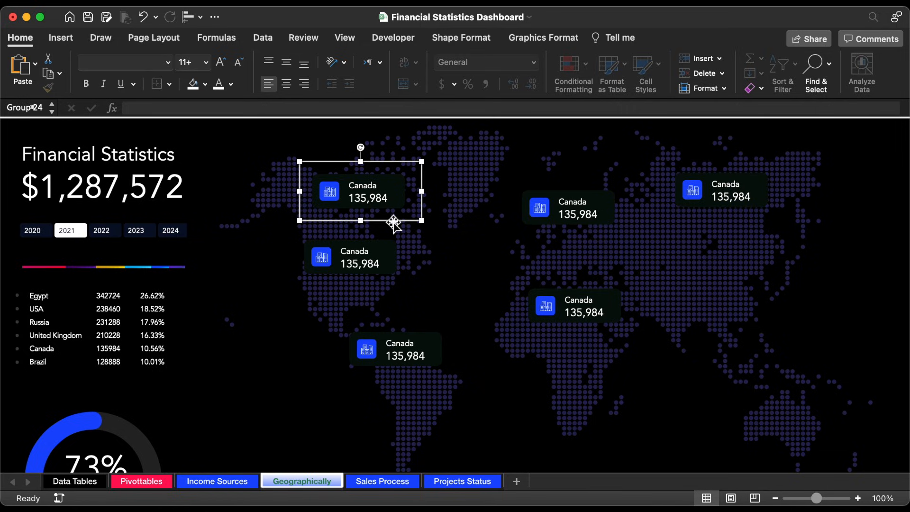
pyautogui.moveTo(392, 224); pyautogui.dragTo(363, 199)
pyautogui.click(378, 268)
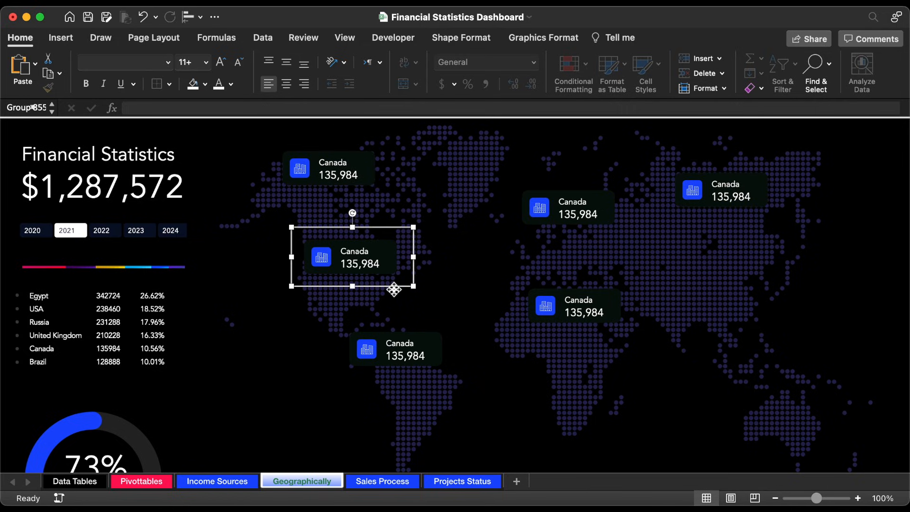
pyautogui.moveTo(394, 289); pyautogui.dragTo(318, 291)
pyautogui.click(415, 368)
pyautogui.moveTo(415, 368)
pyautogui.mouseDown()
pyautogui.moveTo(429, 375)
pyautogui.moveTo(433, 368)
pyautogui.mouseUp()
# Step: Reposition the cards over North Africa, the United Kingdom and Russia, aligning the African card below the European one
pyautogui.moveTo(602, 340); pyautogui.dragTo(606, 303)
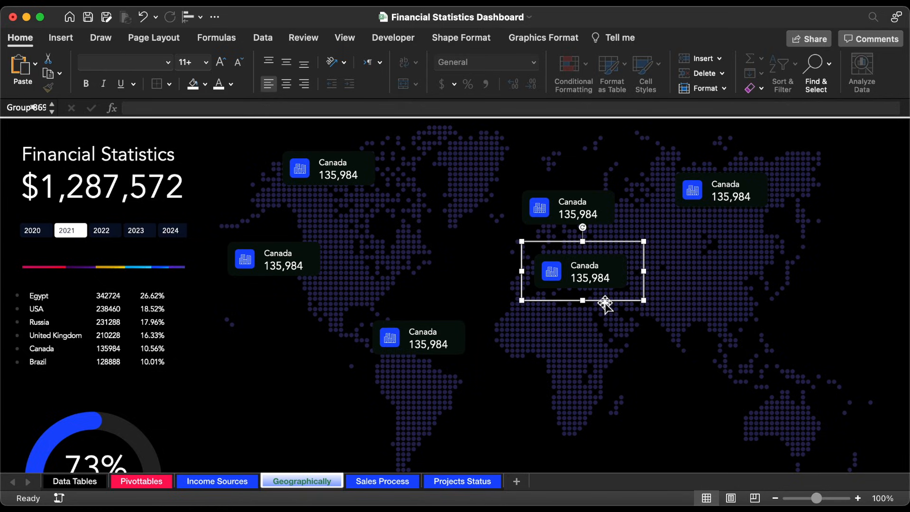
pyautogui.click(580, 224)
pyautogui.click(612, 261)
pyautogui.moveTo(613, 243); pyautogui.dragTo(599, 213)
pyautogui.click(592, 210)
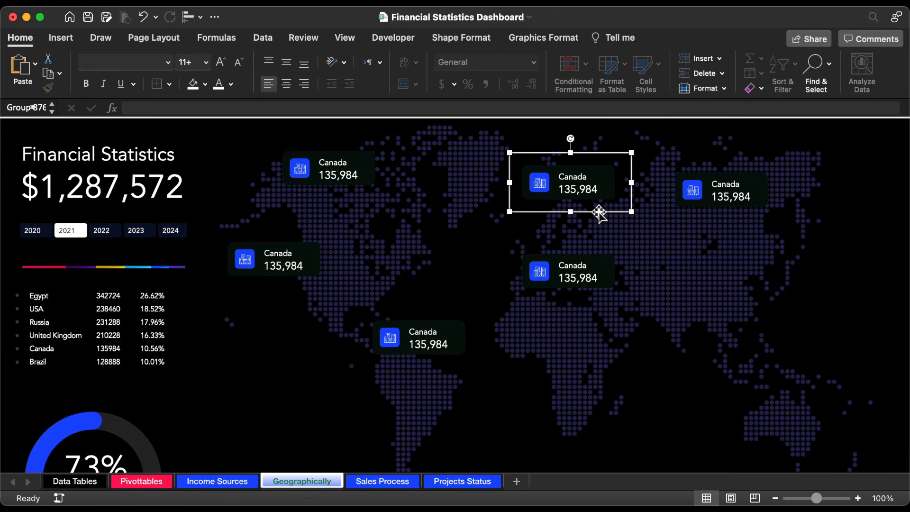
pyautogui.click(747, 218)
pyautogui.moveTo(748, 219); pyautogui.dragTo(748, 194)
# Step: On the Pivottables sheet, format the country names and amounts in BH5:BH10 and BJ5:BJ10 with a near-black fill and white Avenir text
pyautogui.scroll(3, 504, 272)
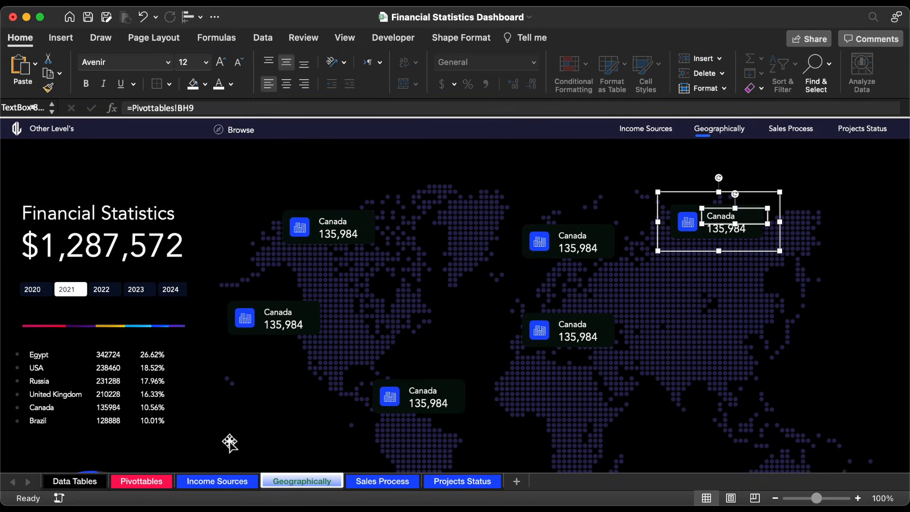
pyautogui.click(131, 483)
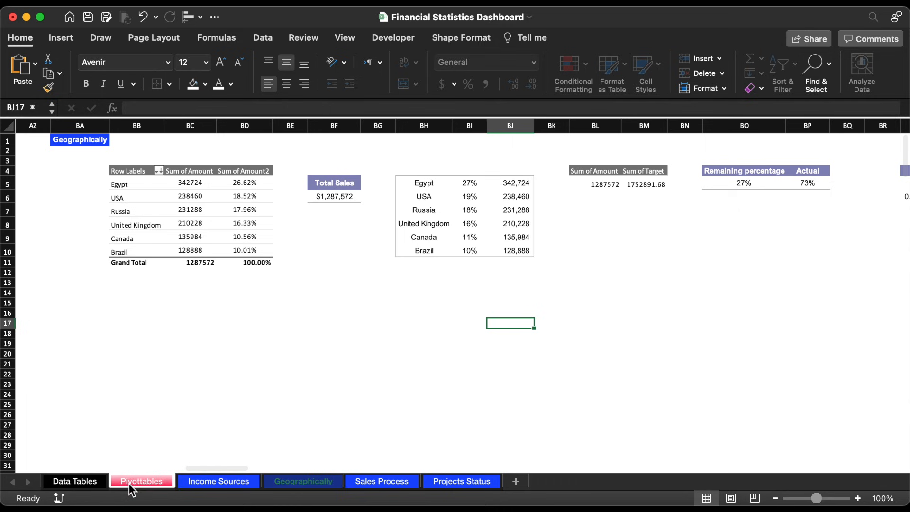
pyautogui.moveTo(436, 186); pyautogui.dragTo(423, 251)
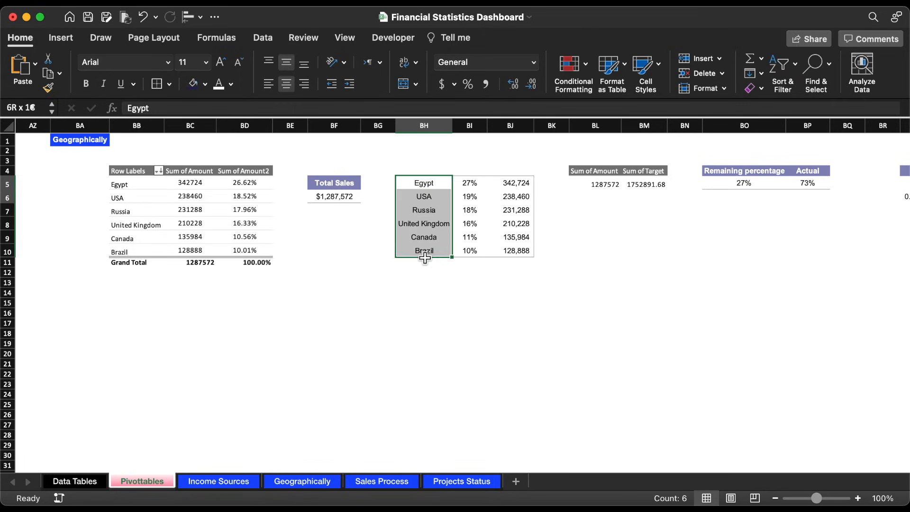
pyautogui.moveTo(511, 184); pyautogui.dragTo(521, 256)
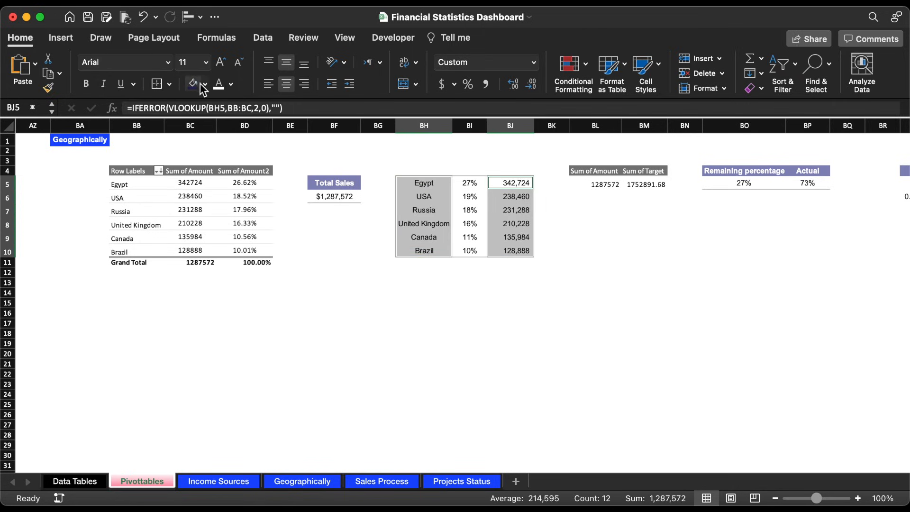
pyautogui.click(205, 85)
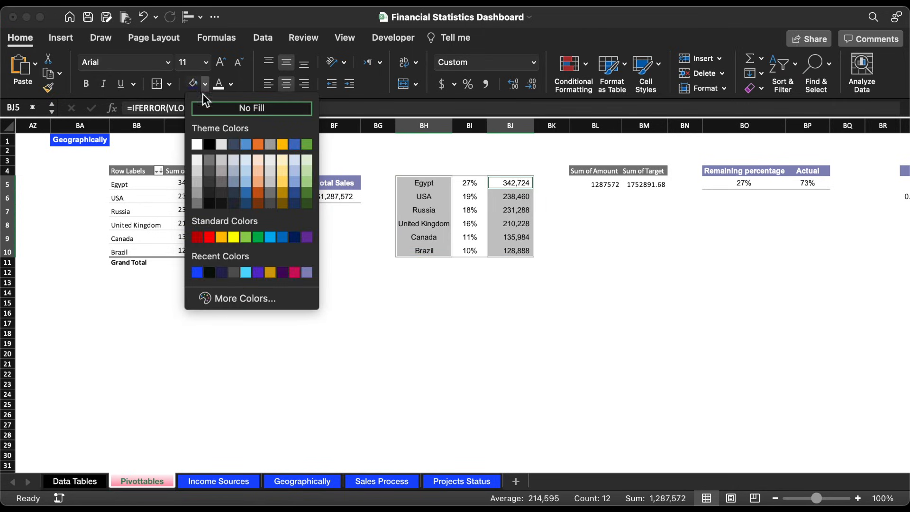
pyautogui.click(221, 273)
pyautogui.click(231, 85)
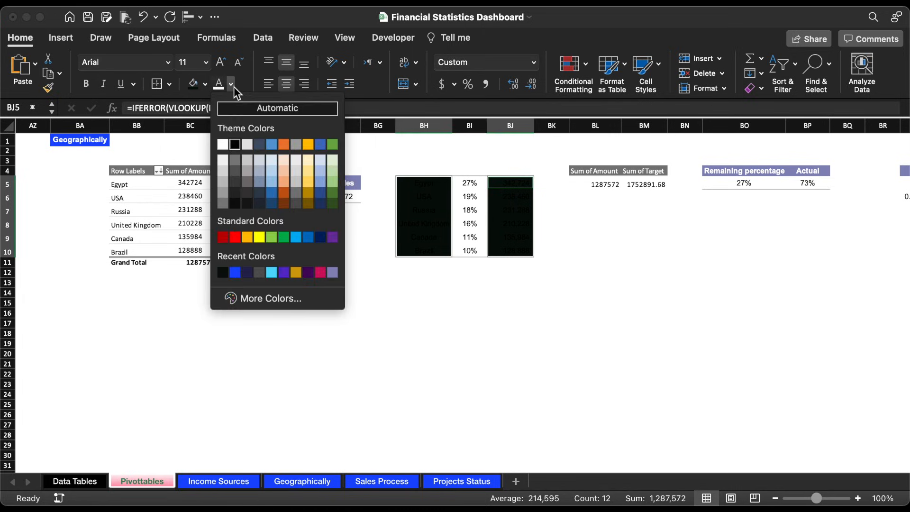
pyautogui.click(222, 143)
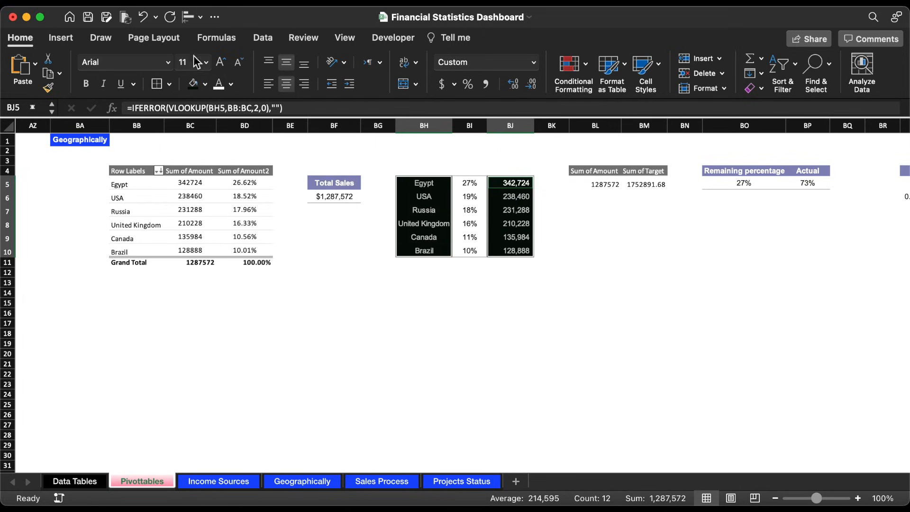
pyautogui.click(168, 62)
pyautogui.click(131, 182)
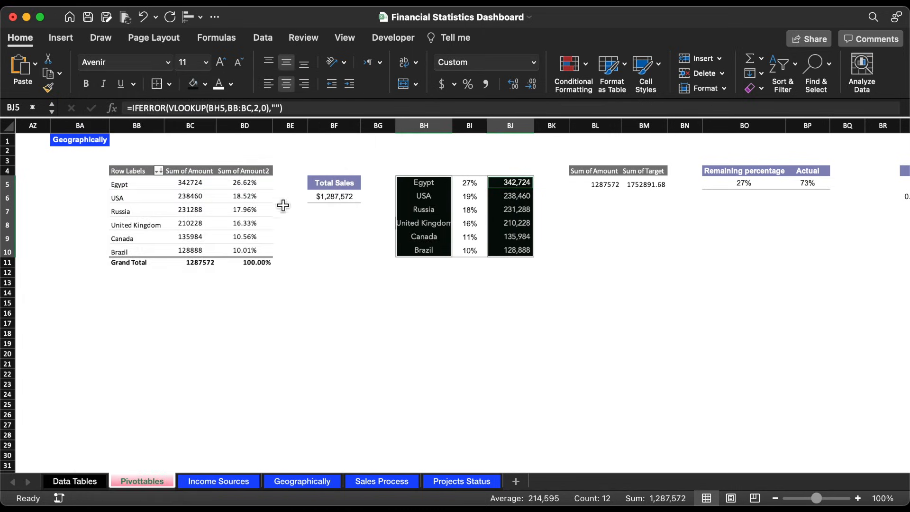
pyautogui.click(425, 302)
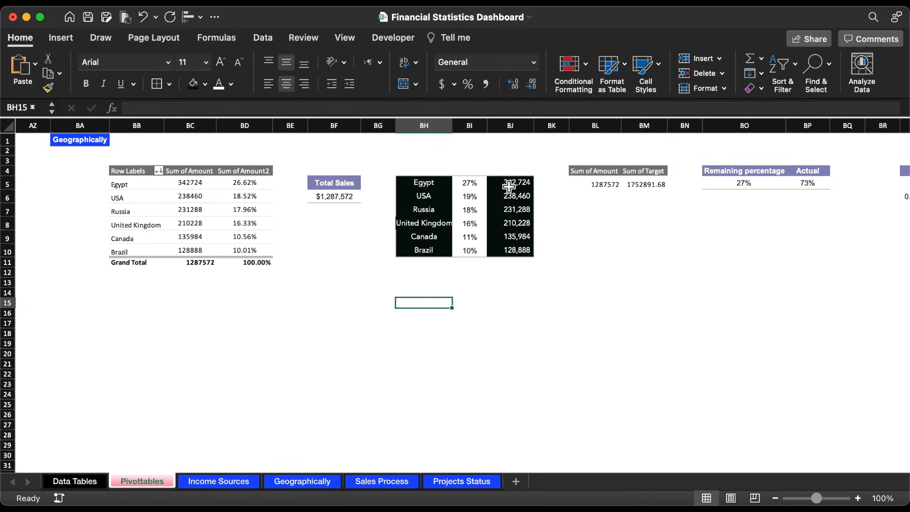
# Step: Set the country names to 12 pt Avenir and the amounts to 16 pt, and widen column BH to fit the names
pyautogui.moveTo(440, 181); pyautogui.dragTo(437, 247)
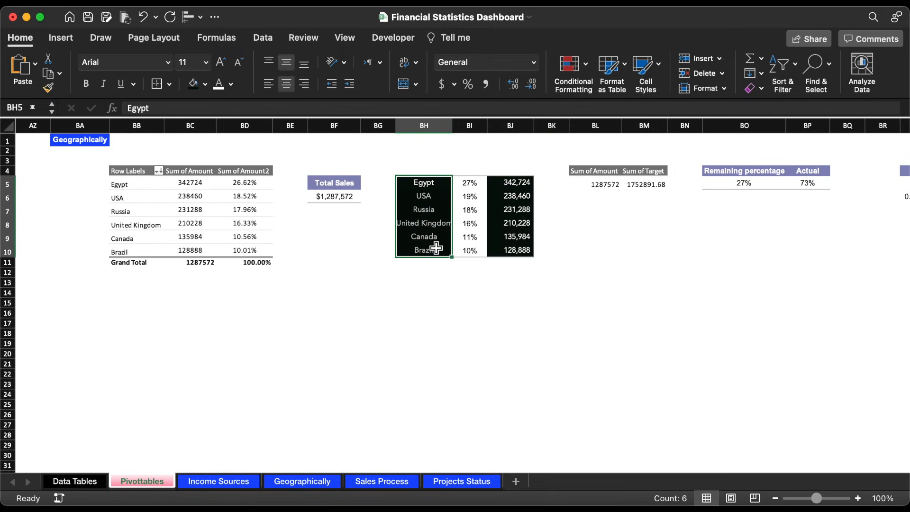
pyautogui.click(223, 63)
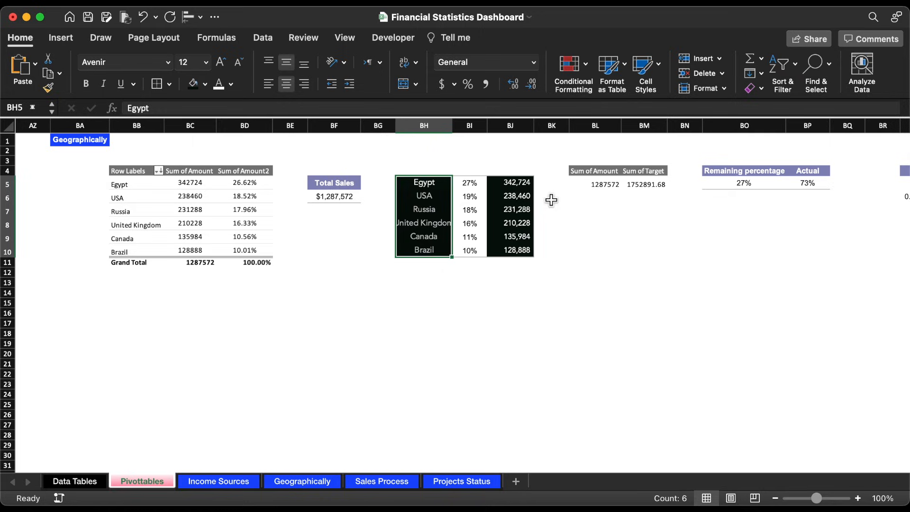
pyautogui.moveTo(520, 182); pyautogui.dragTo(518, 248)
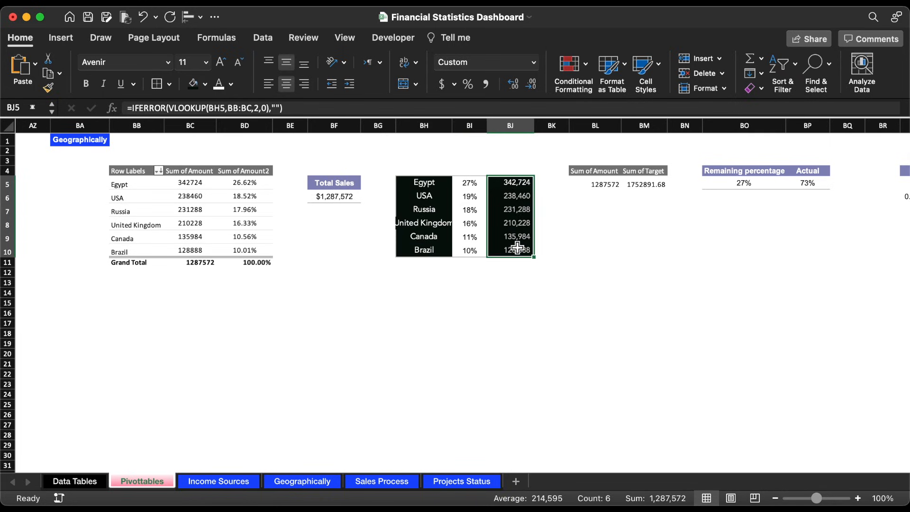
pyautogui.click(206, 62)
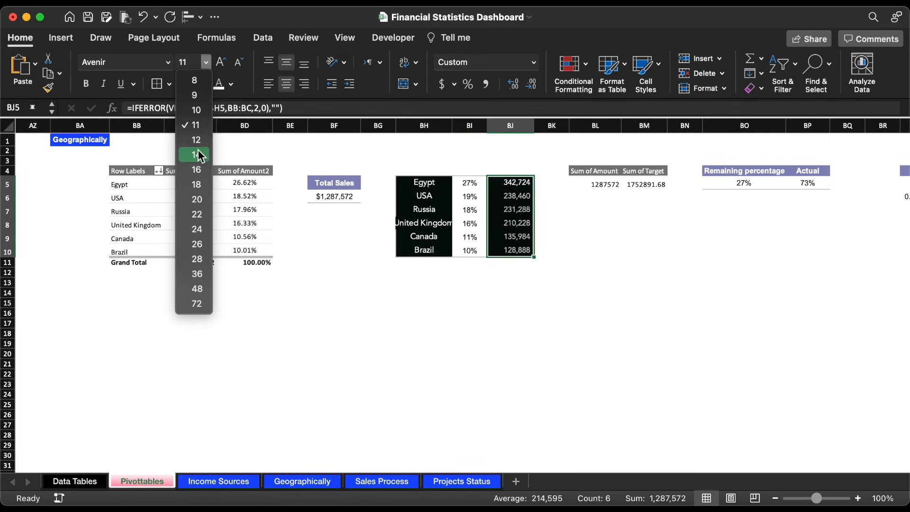
pyautogui.click(195, 170)
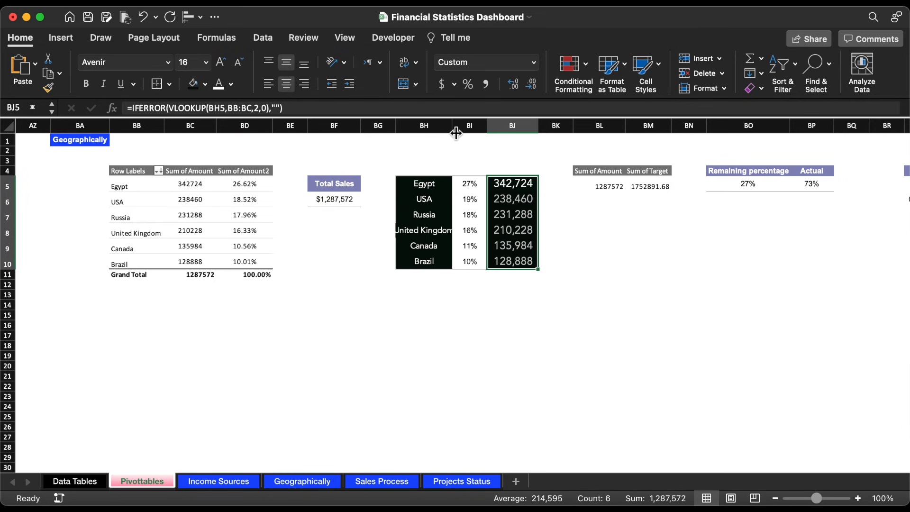
pyautogui.moveTo(456, 133); pyautogui.dragTo(457, 133)
# Step: On the Geographically sheet, link the name text box of the card over Russia to Pivottables!BH7
pyautogui.click(285, 481)
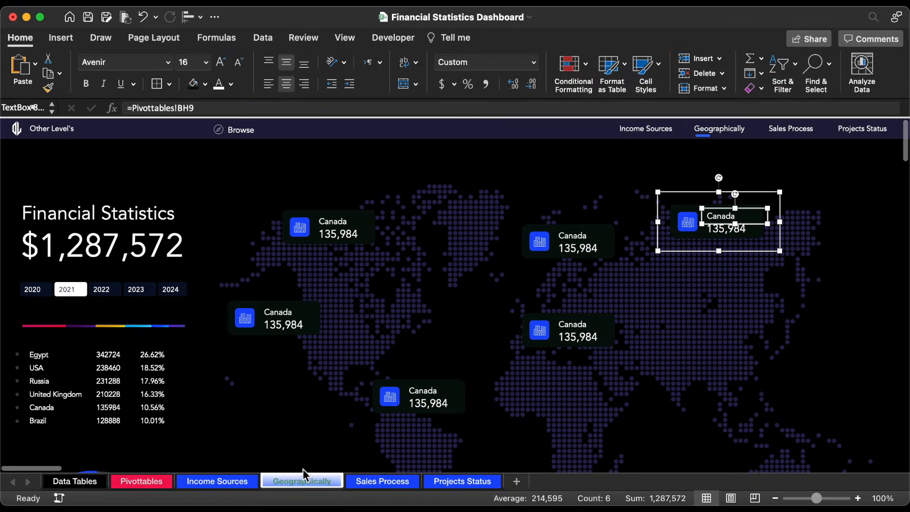
pyautogui.click(348, 108)
pyautogui.press('super+a')
pyautogui.write('=')
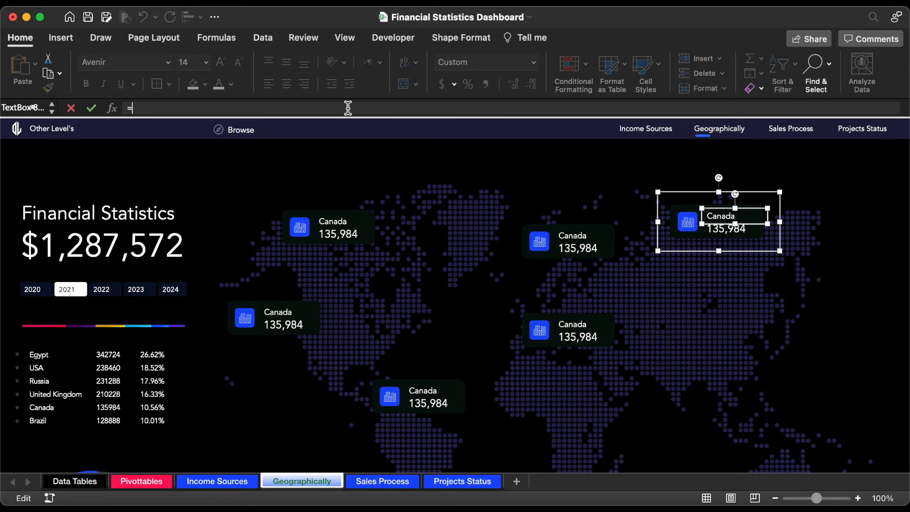
pyautogui.click(137, 482)
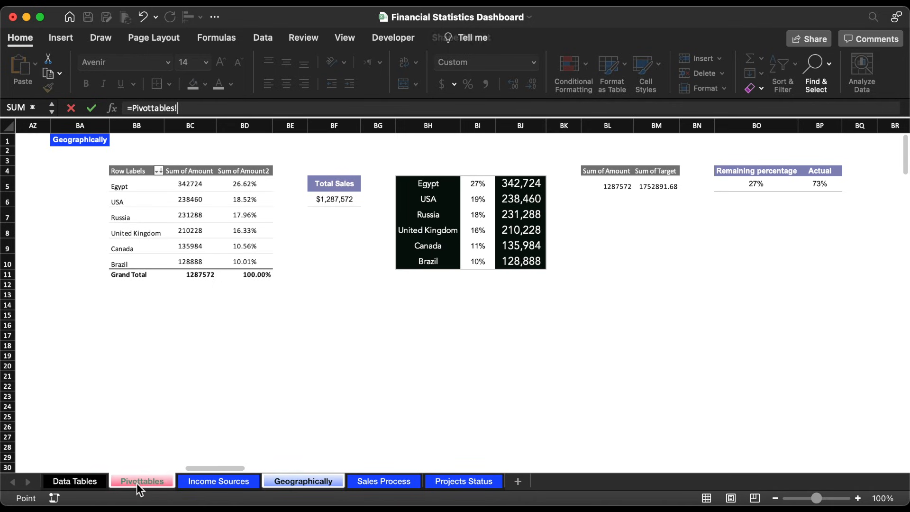
pyautogui.click(441, 220)
pyautogui.press('Return')
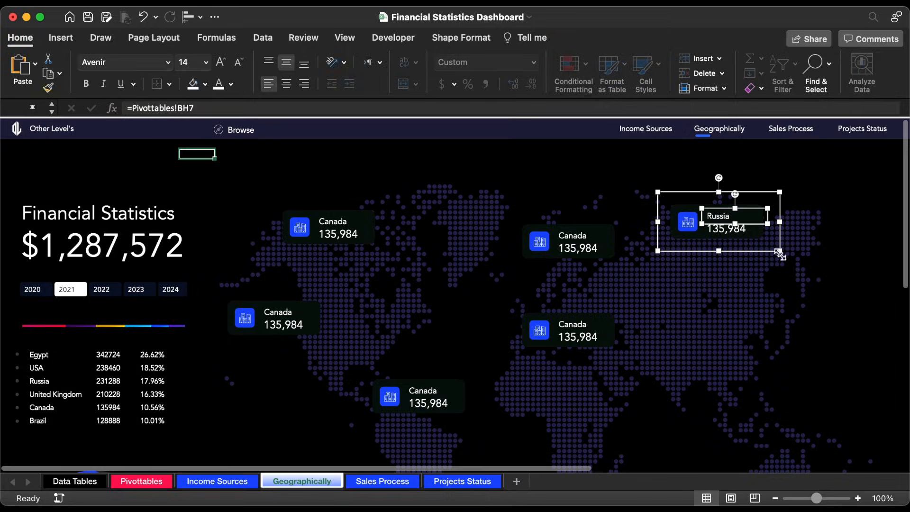
# Step: Link the Russia card's amount text box to Pivottables!BJ7
pyautogui.click(743, 231)
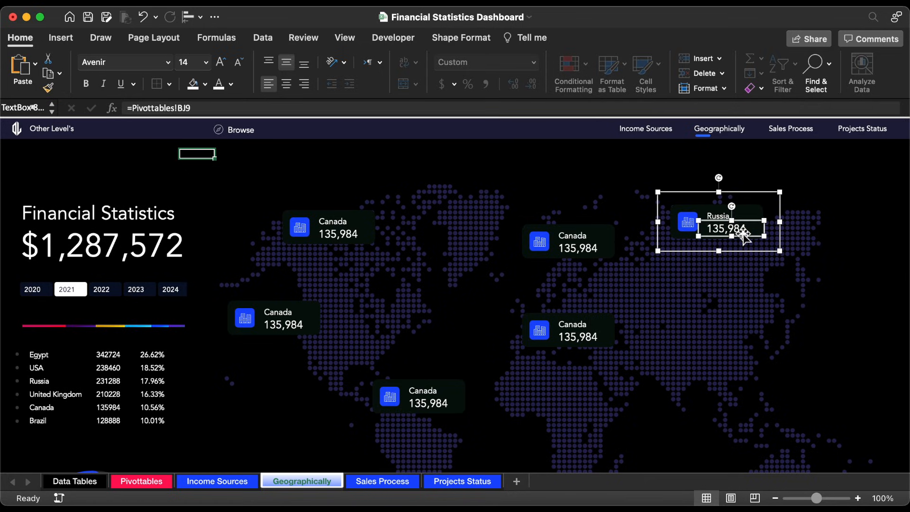
pyautogui.tripleClick(403, 110)
pyautogui.write('=')
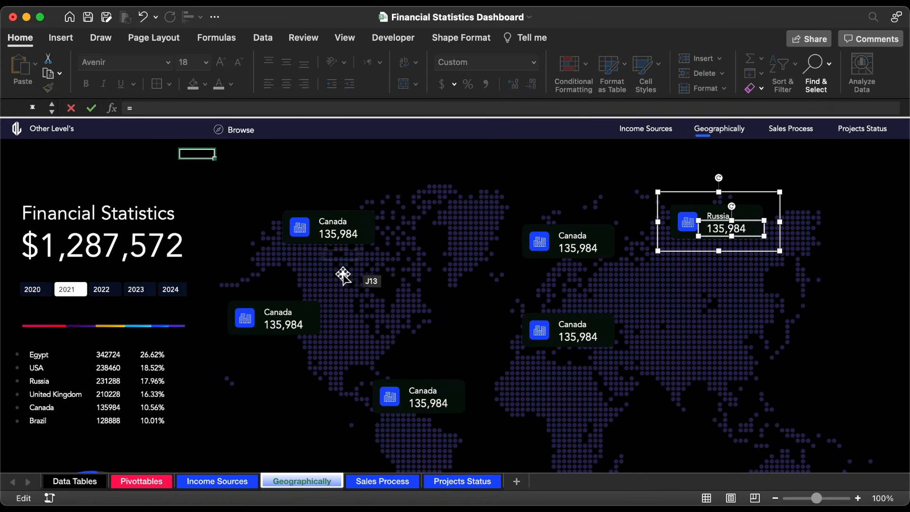
pyautogui.click(150, 483)
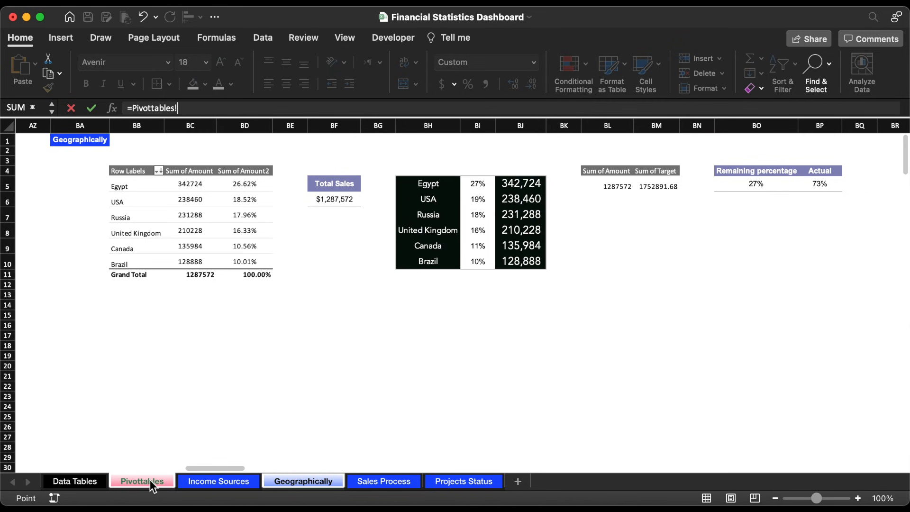
pyautogui.click(521, 217)
pyautogui.press('Return')
# Step: Link the name on the card over the United Kingdom to Pivottables!BH8, and widen that text box to 1.5"
pyautogui.click(586, 240)
pyautogui.tripleClick(371, 108)
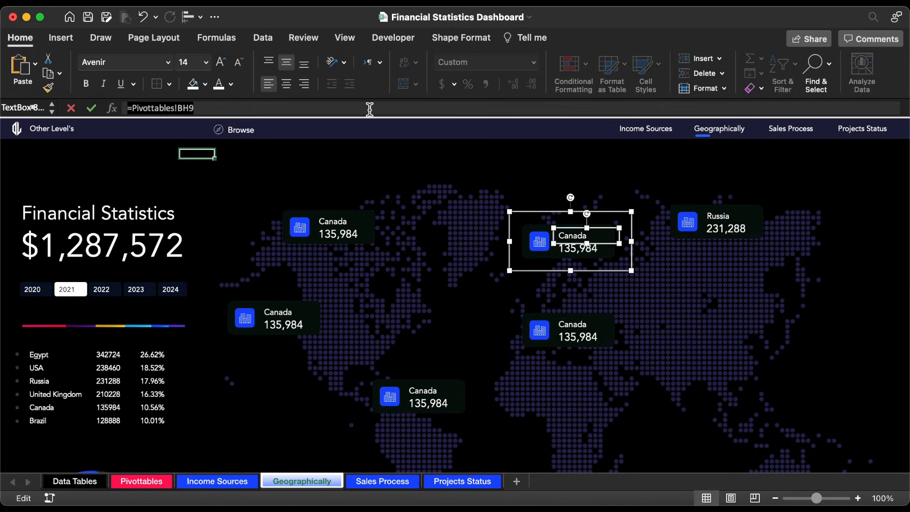
pyautogui.write('=')
pyautogui.click(151, 481)
pyautogui.click(448, 233)
pyautogui.press('Return')
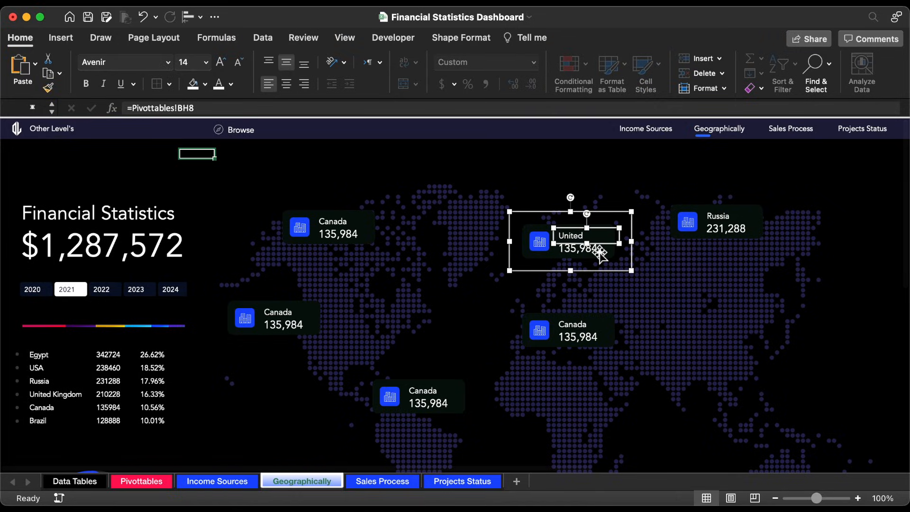
pyautogui.click(828, 81)
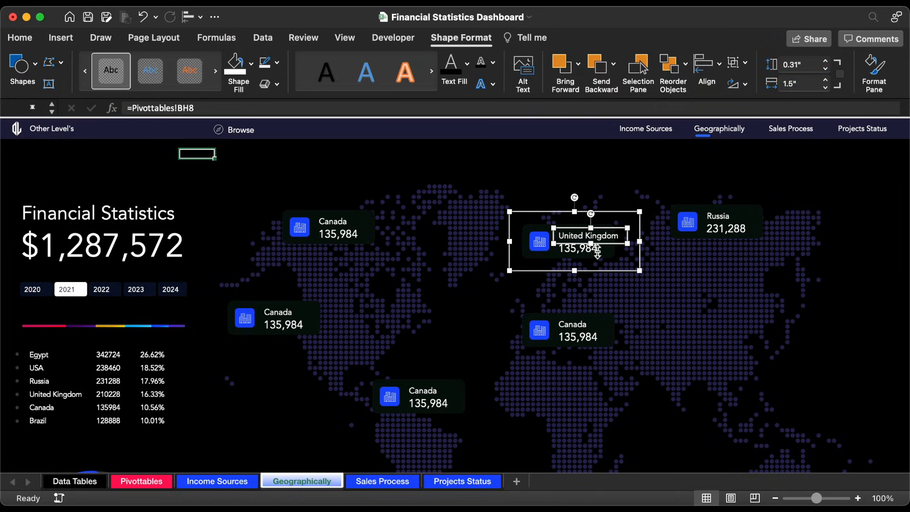
# Step: Link the United Kingdom card's amount text box to Pivottables!BJ8
pyautogui.tripleClick(341, 107)
pyautogui.write('=')
pyautogui.click(141, 481)
pyautogui.click(458, 248)
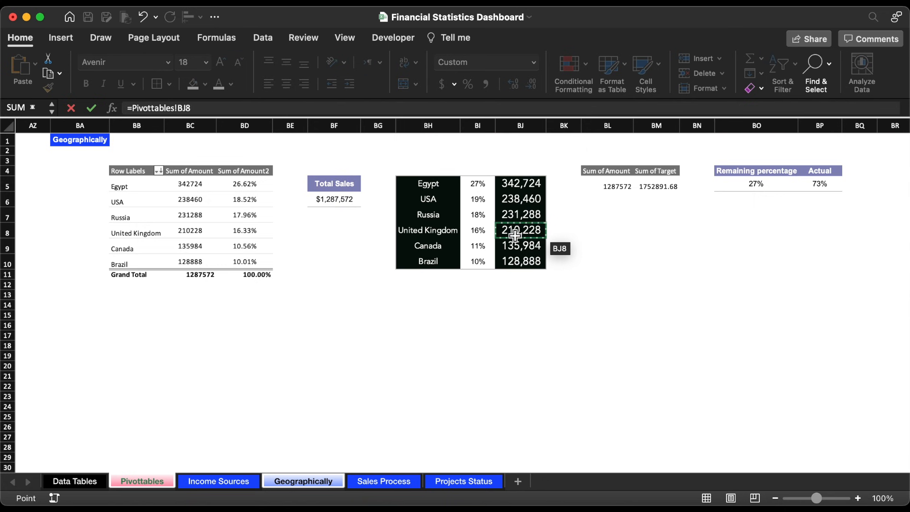
pyautogui.press('Return')
# Step: Link the name text box of the card over North Africa to Pivottables!BH5 for Egypt
pyautogui.click(577, 325)
pyautogui.tripleClick(340, 109)
pyautogui.write('=')
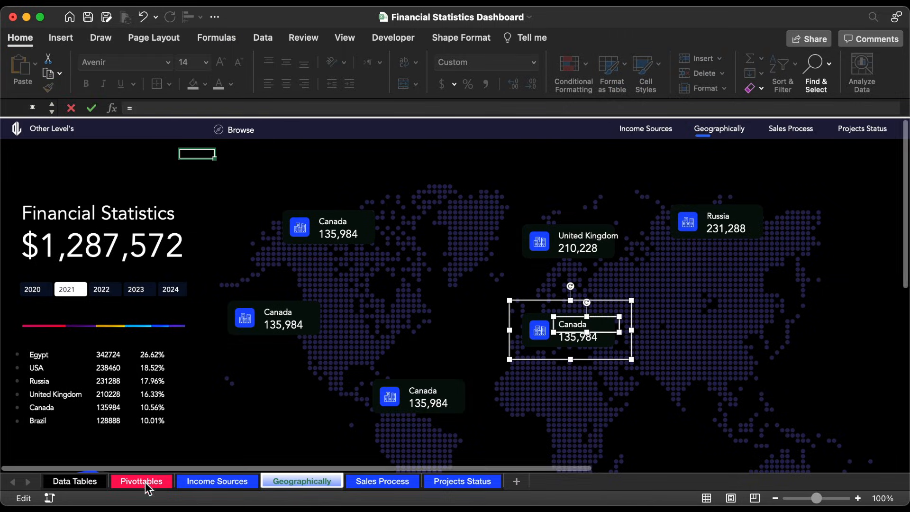
pyautogui.click(142, 482)
pyautogui.click(429, 186)
pyautogui.press('Return')
# Step: Link the Egypt card's amount text box to Pivottables!BJ5
pyautogui.tripleClick(258, 108)
pyautogui.write('=')
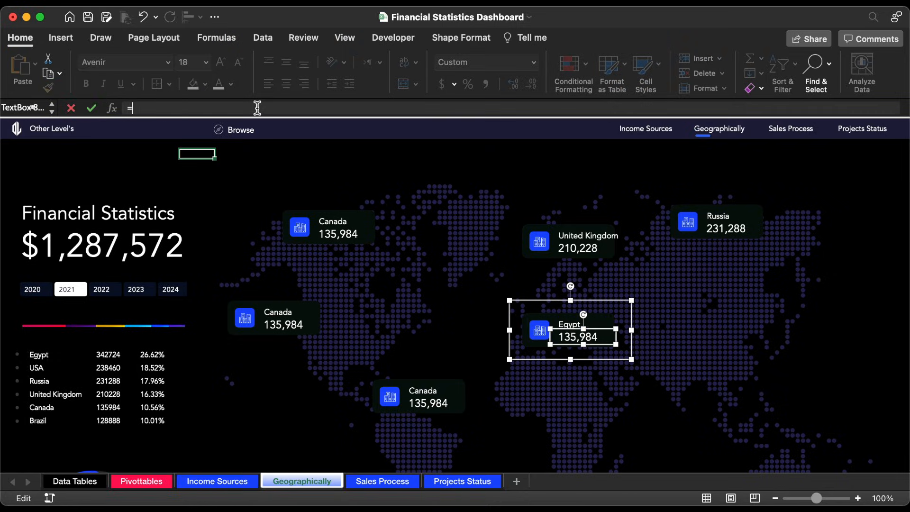
pyautogui.click(142, 482)
pyautogui.click(519, 184)
pyautogui.press('Return')
# Step: Link the name text box of the card above South America to Pivottables!BH10 for Brazil
pyautogui.click(450, 377)
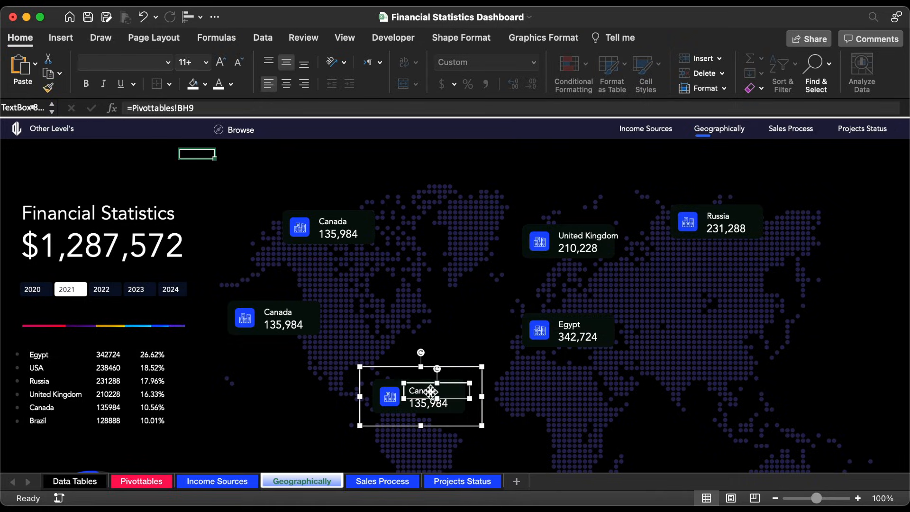
pyautogui.tripleClick(170, 108)
pyautogui.write('=')
pyautogui.click(141, 481)
pyautogui.click(446, 264)
pyautogui.press('Return')
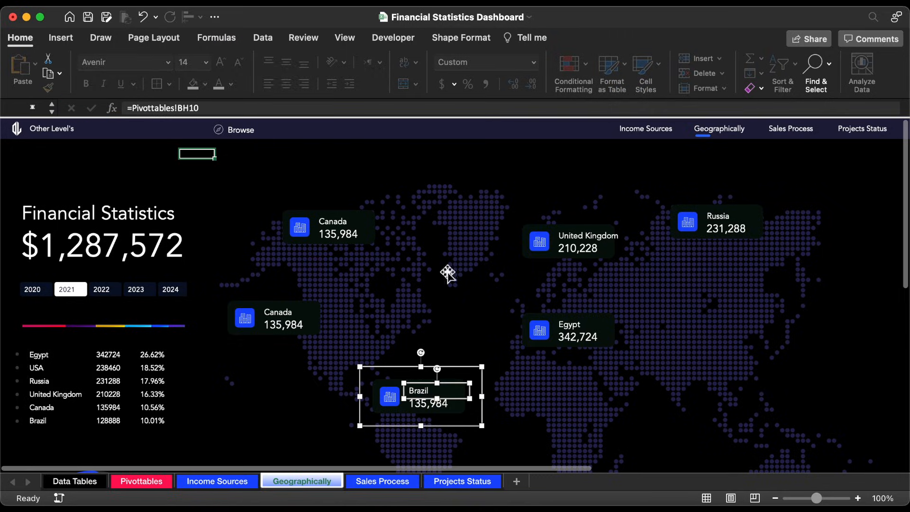
# Step: Link the Brazil card's amount text box to Pivottables!BJ10
pyautogui.click(431, 403)
pyautogui.tripleClick(205, 107)
pyautogui.write('=')
pyautogui.click(141, 482)
pyautogui.click(517, 266)
pyautogui.press('Return')
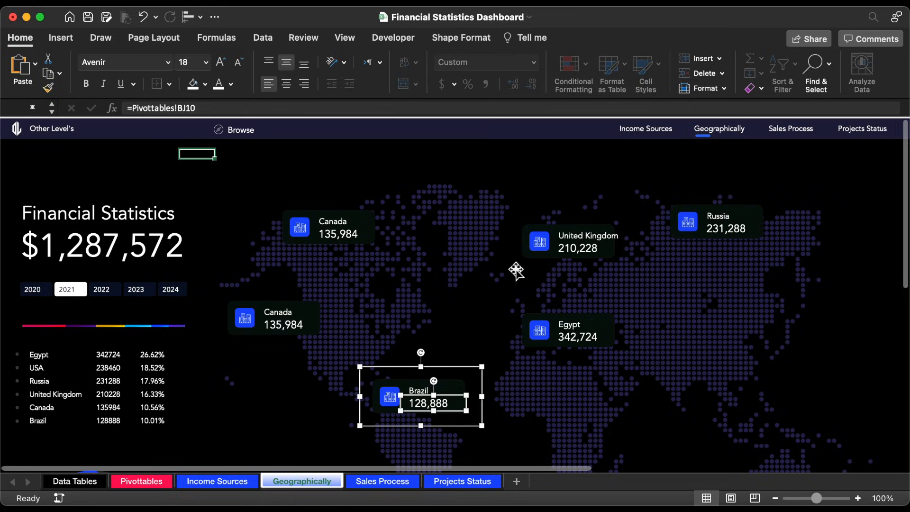
# Step: Link the name text box of the remaining duplicate Canada card, the lower one on the map, to Pivottables!BH6 for USA
pyautogui.click(283, 313)
pyautogui.tripleClick(243, 108)
pyautogui.write('=')
pyautogui.click(141, 482)
pyautogui.click(441, 202)
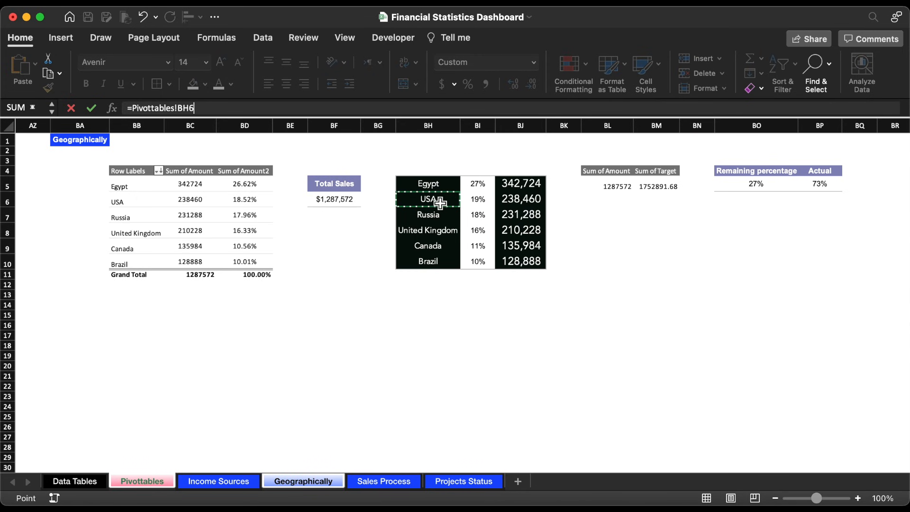
pyautogui.press('Return')
# Step: Link the USA card's amount text box to Pivottables!BJ6
pyautogui.click(294, 326)
pyautogui.tripleClick(243, 108)
pyautogui.press('BackSpace')
pyautogui.write('=')
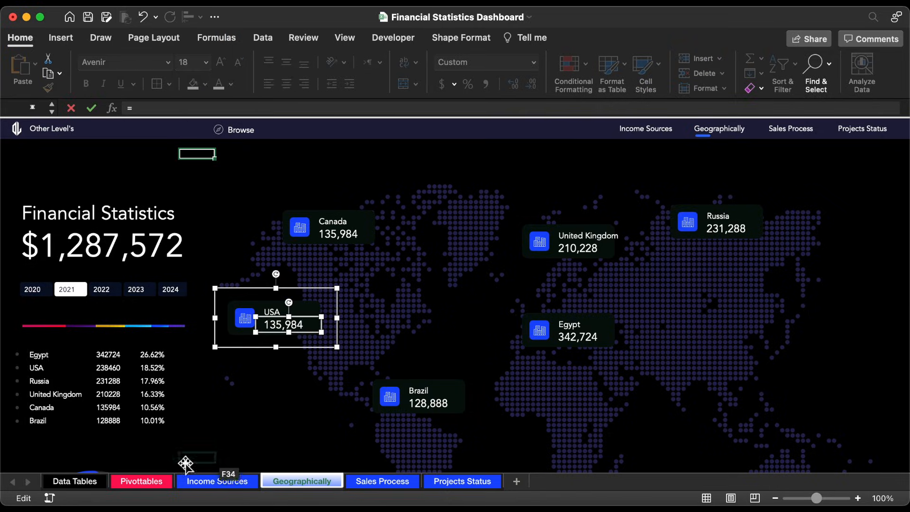
pyautogui.click(141, 482)
pyautogui.click(518, 201)
pyautogui.press('Return')
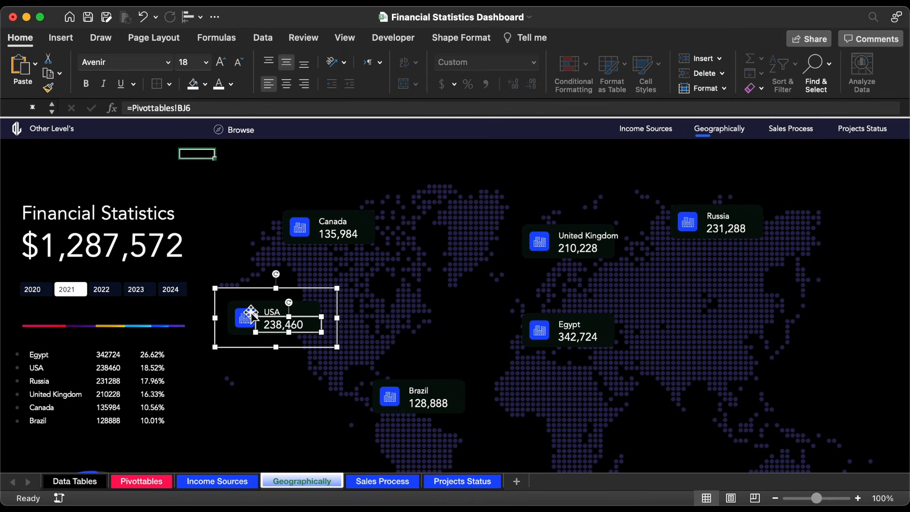
# Step: Fill the USA card's icon square with the dark purple used in the multicoloured line above the country list
pyautogui.click(250, 314)
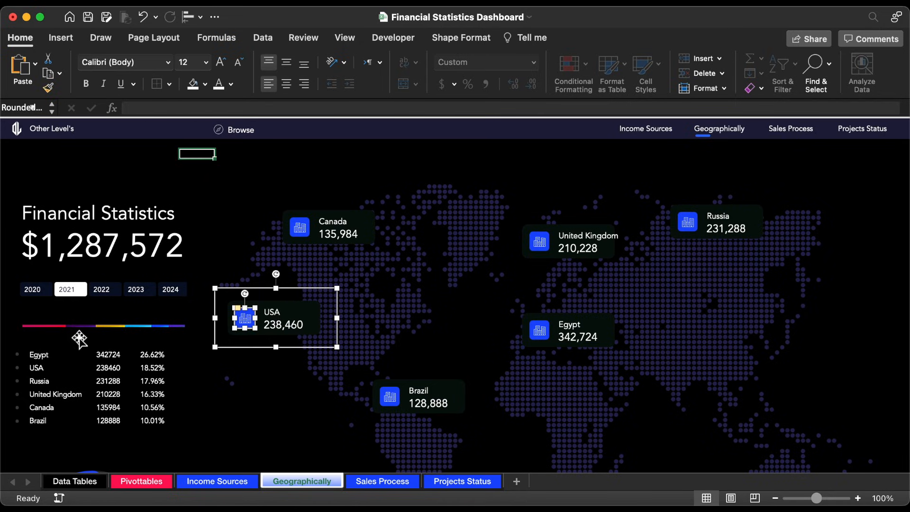
pyautogui.click(205, 84)
pyautogui.click(283, 289)
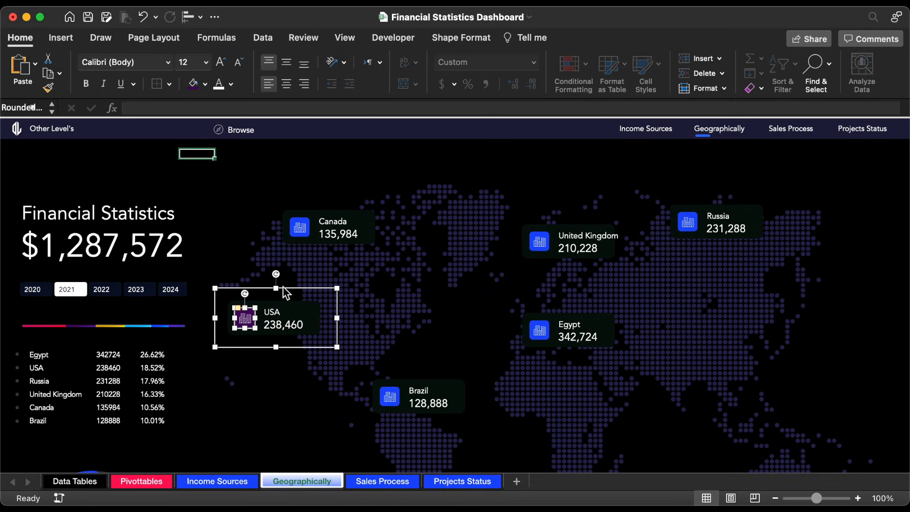
# Step: Fill the Brazil card's icon square with the recent violet colour
pyautogui.click(389, 395)
pyautogui.click(399, 391)
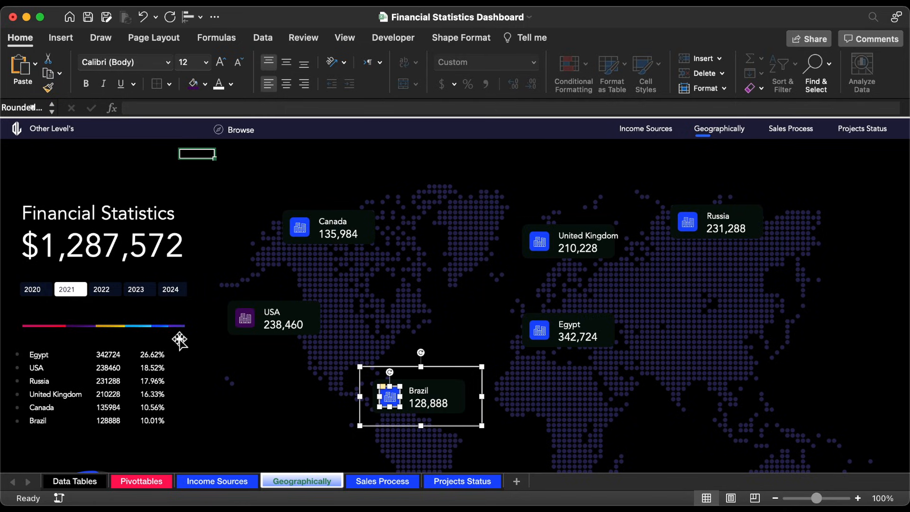
pyautogui.click(206, 84)
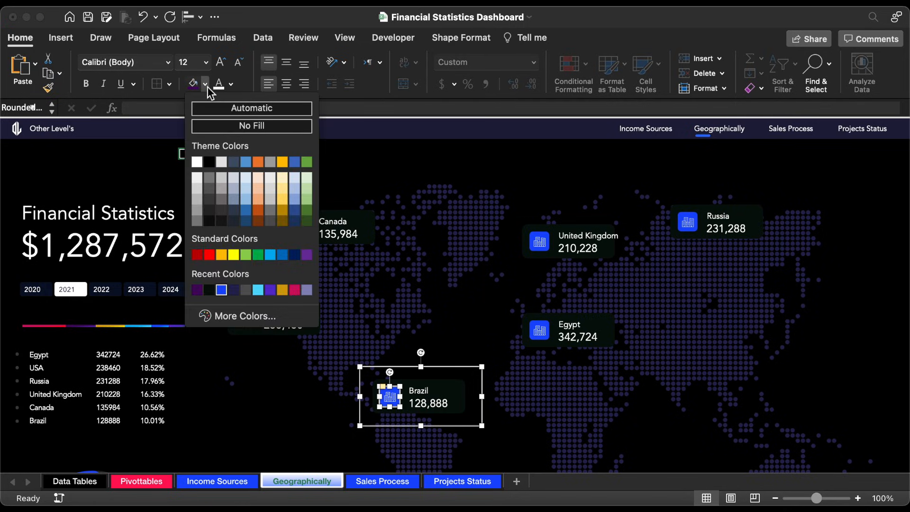
pyautogui.click(271, 290)
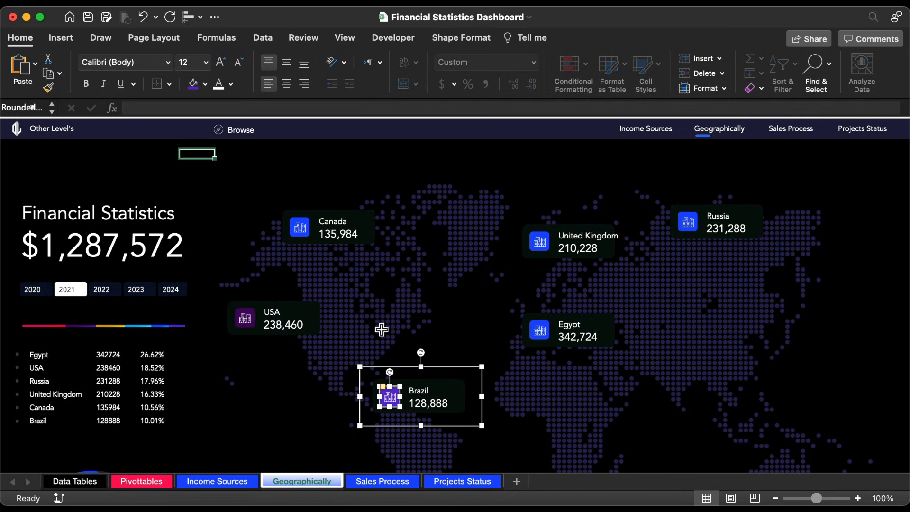
# Step: Fill the Egypt card's icon square with the recent crimson colour
pyautogui.click(549, 325)
pyautogui.click(545, 328)
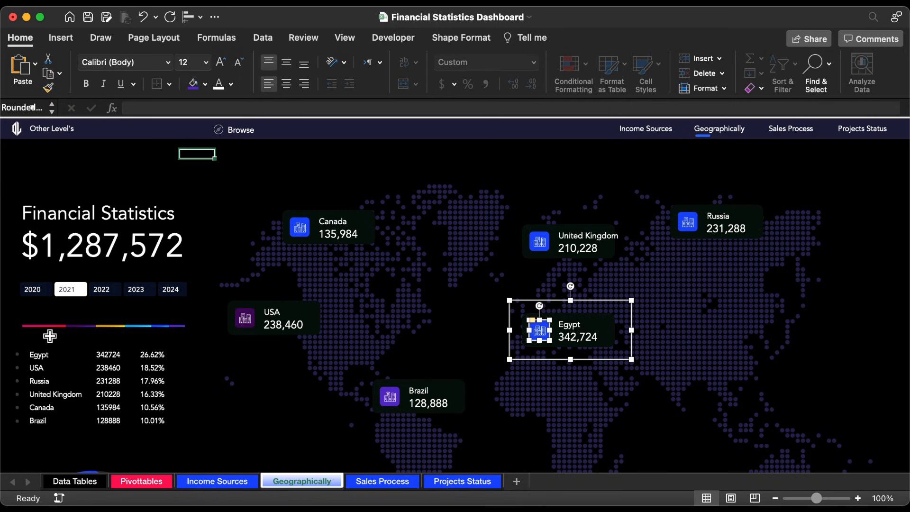
pyautogui.click(205, 84)
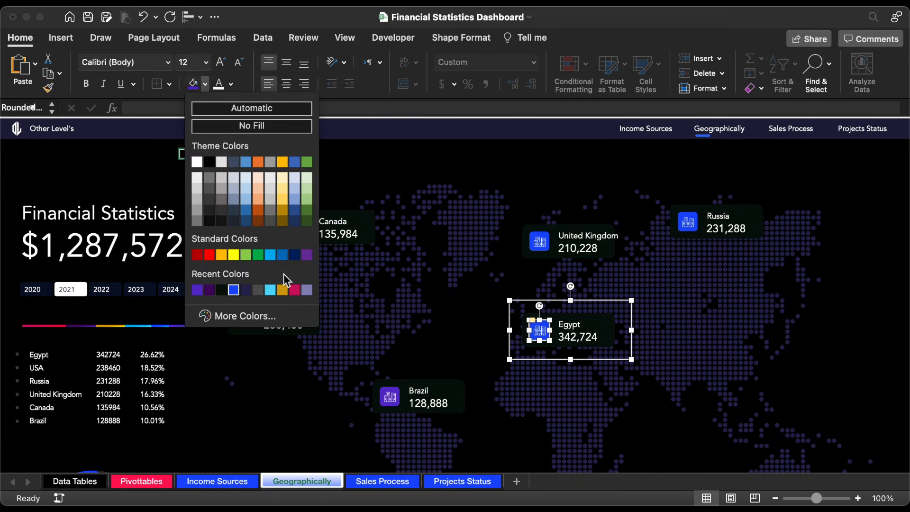
pyautogui.click(295, 290)
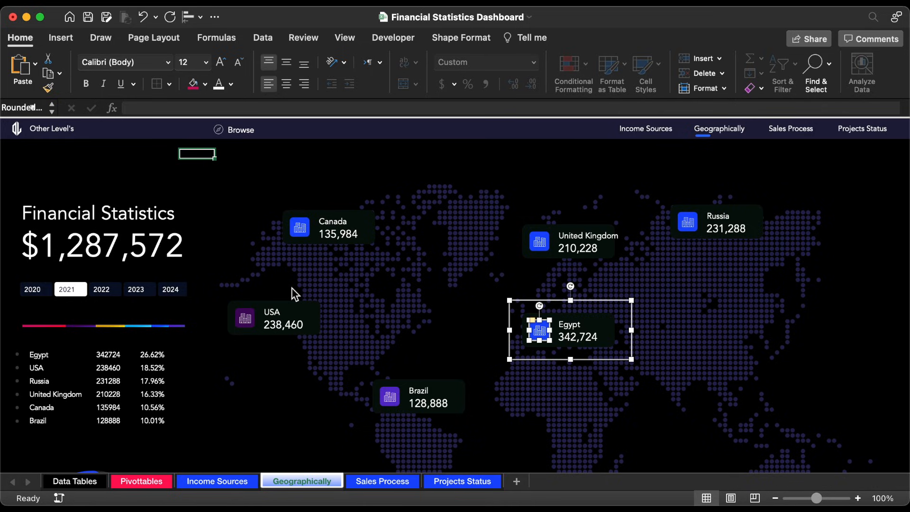
# Step: Fill the United Kingdom card's icon square with light blue
pyautogui.click(543, 239)
pyautogui.click(543, 238)
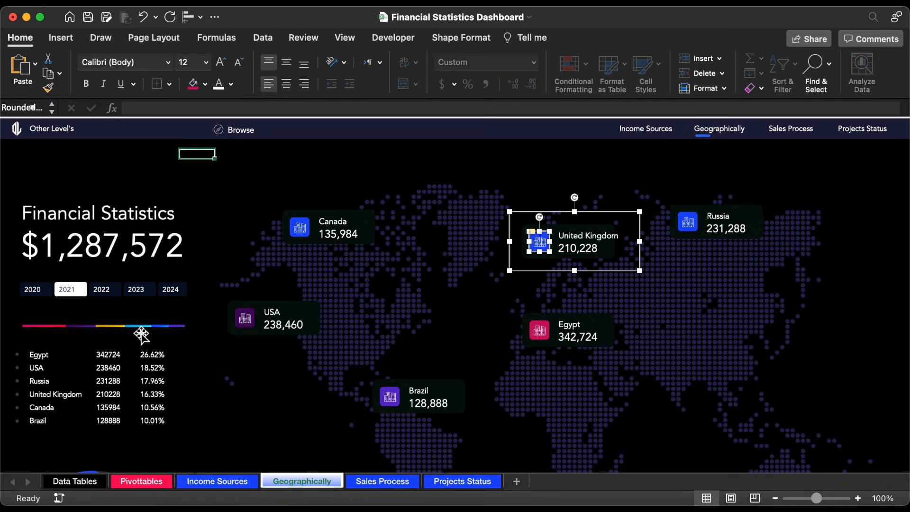
pyautogui.click(205, 84)
pyautogui.click(247, 197)
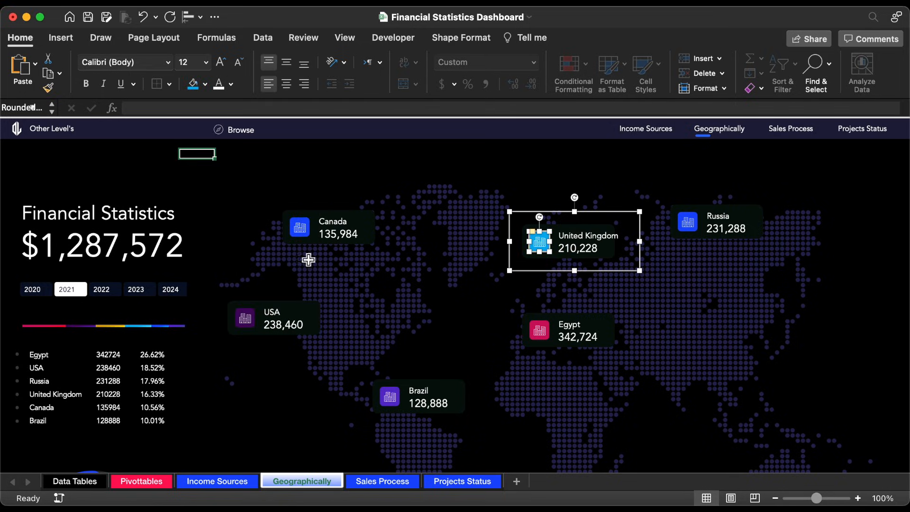
# Step: Fill the Russia card's icon square with the recent gold colour and deselect the card
pyautogui.click(698, 218)
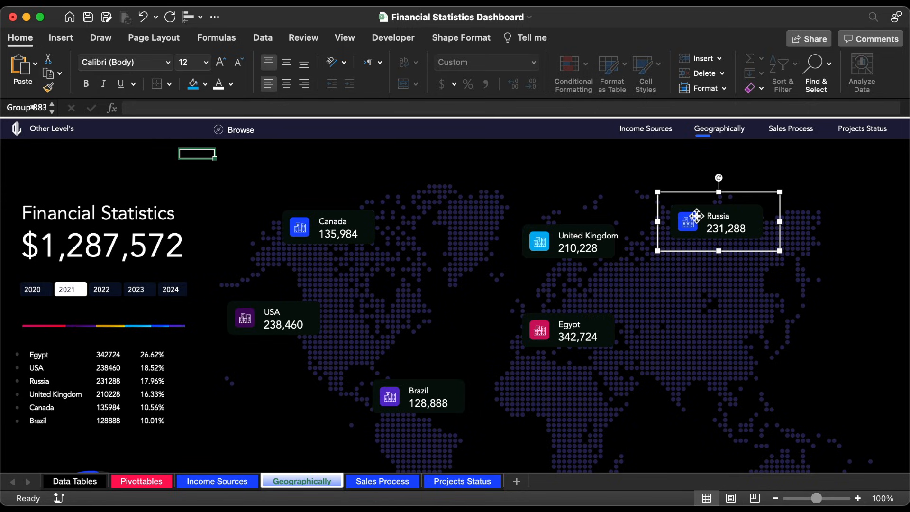
pyautogui.click(696, 218)
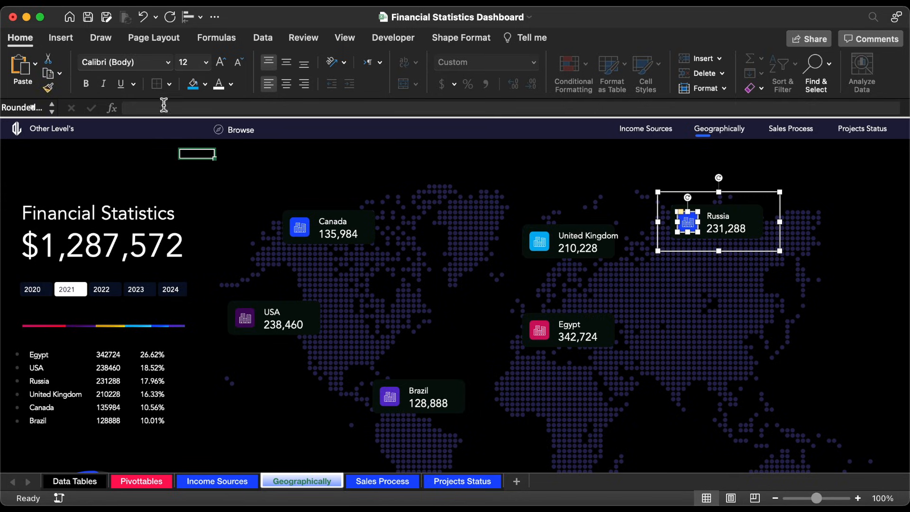
pyautogui.click(205, 84)
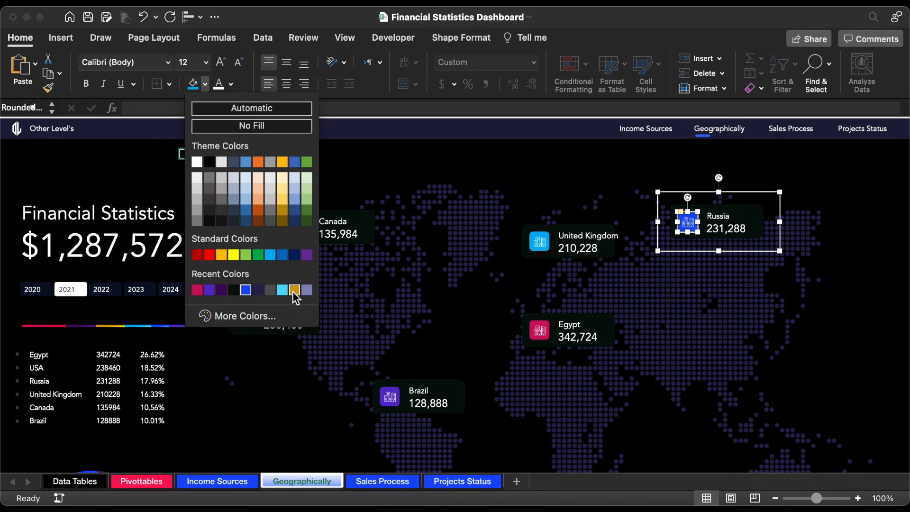
pyautogui.click(294, 290)
pyautogui.click(233, 154)
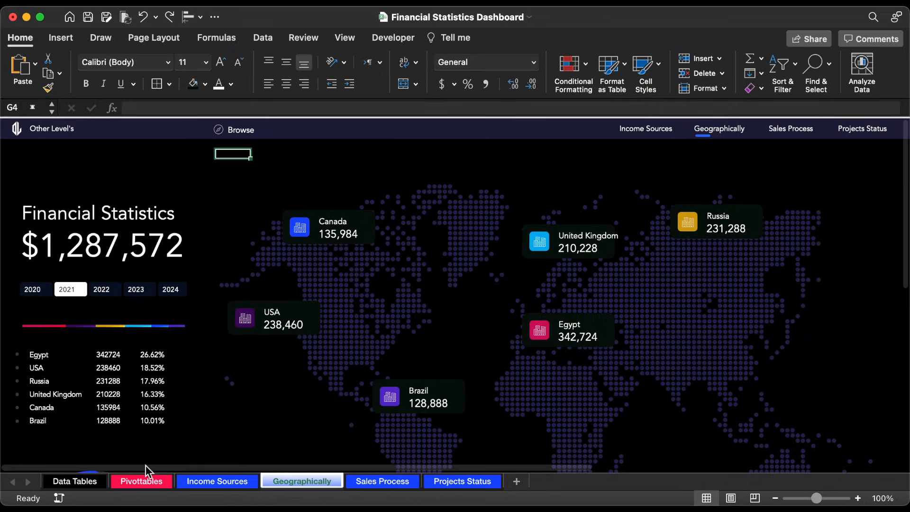
# Step: On the Pivottables sheet, give the country table BH5:BJ10 dark text and remove its cell fill
pyautogui.click(148, 484)
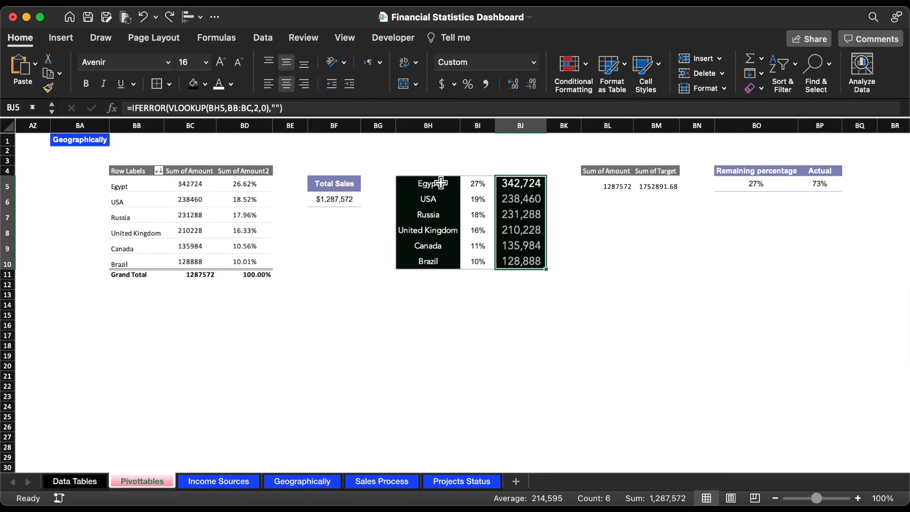
pyautogui.moveTo(441, 183); pyautogui.dragTo(521, 261)
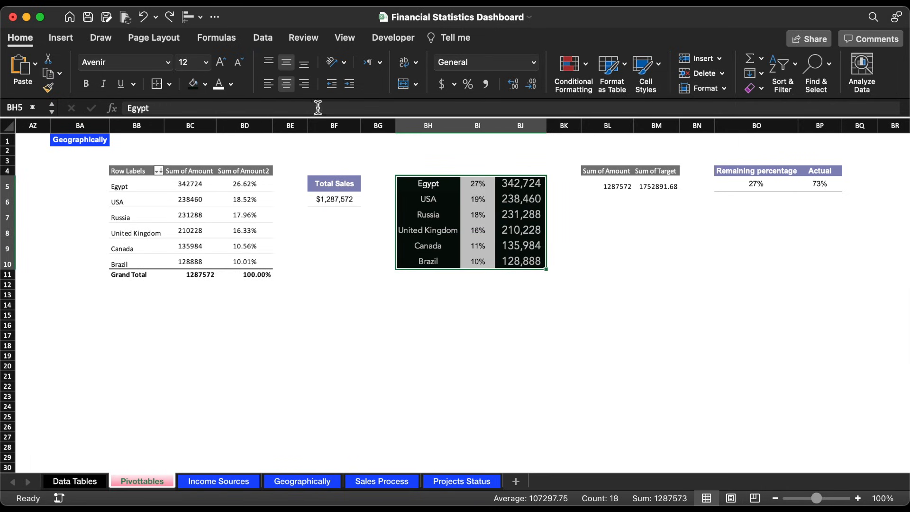
pyautogui.click(230, 84)
pyautogui.click(235, 178)
pyautogui.click(205, 84)
pyautogui.click(220, 108)
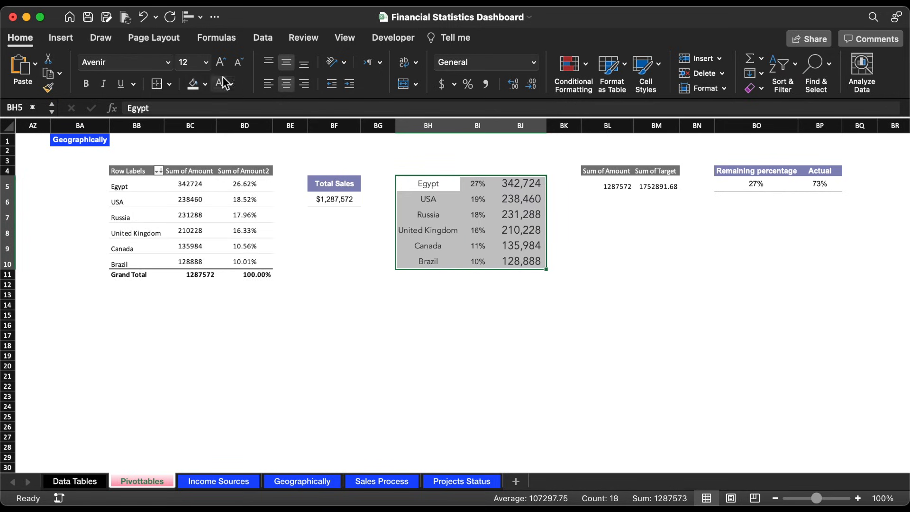
# Step: Change the country table BH5:BJ10 to the Arial font with one smaller, uniform text size
pyautogui.click(168, 62)
pyautogui.click(149, 181)
pyautogui.click(206, 62)
pyautogui.click(193, 204)
# Step: Insert nine blank columns before the Total Sales column, starting at column BF
pyautogui.click(334, 125)
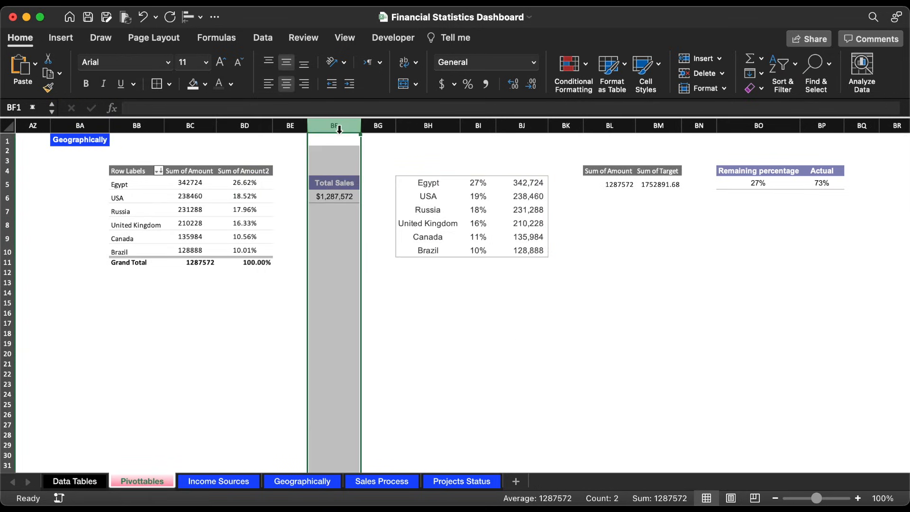
pyautogui.click(700, 57)
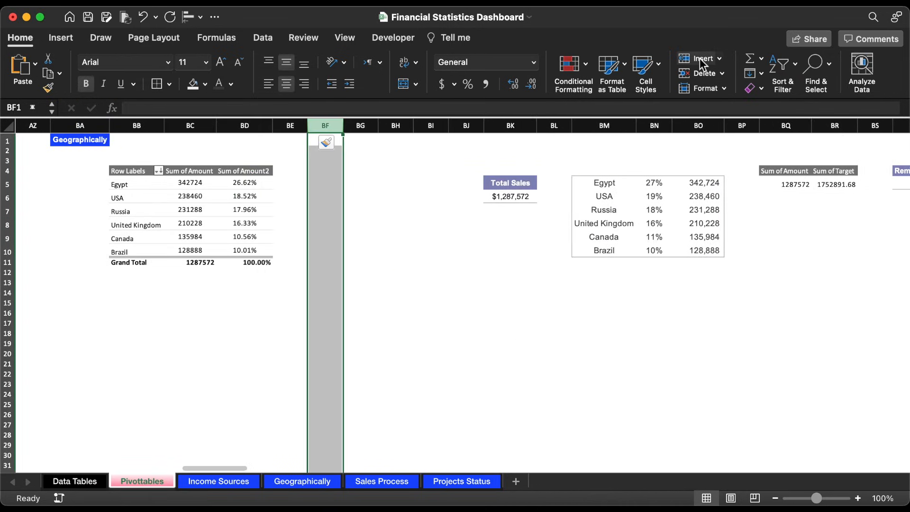
pyautogui.click(326, 183)
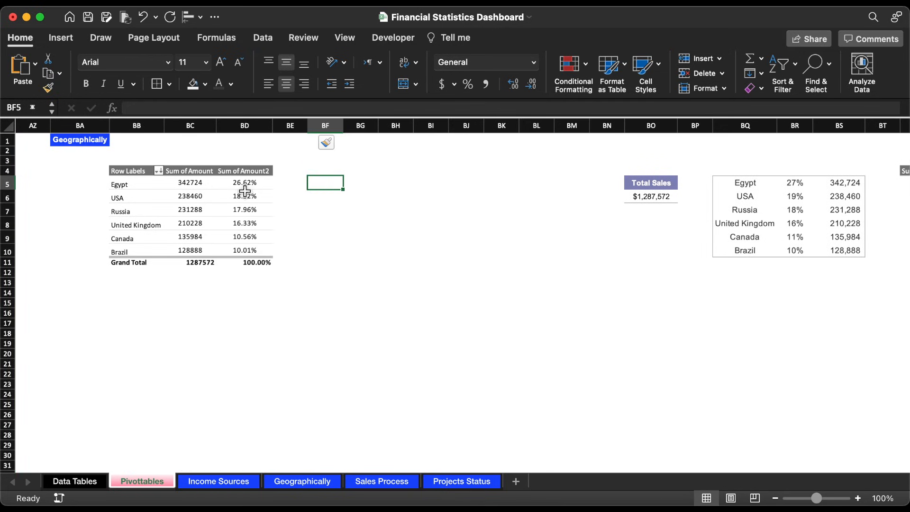
# Step: Copy the pivot table's country names from BB5:BB10 into BF5:BF10 without the source formatting
pyautogui.moveTo(137, 187); pyautogui.dragTo(130, 254)
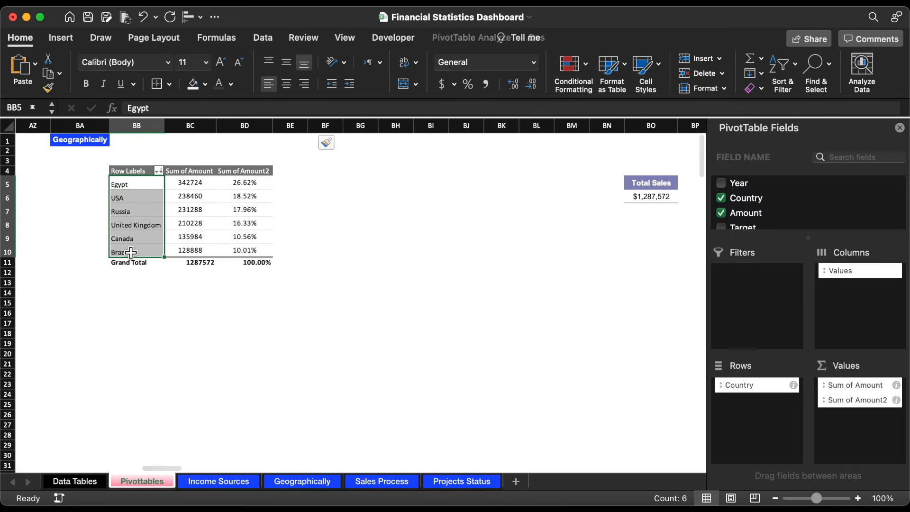
pyautogui.press('super+c')
pyautogui.click(332, 181)
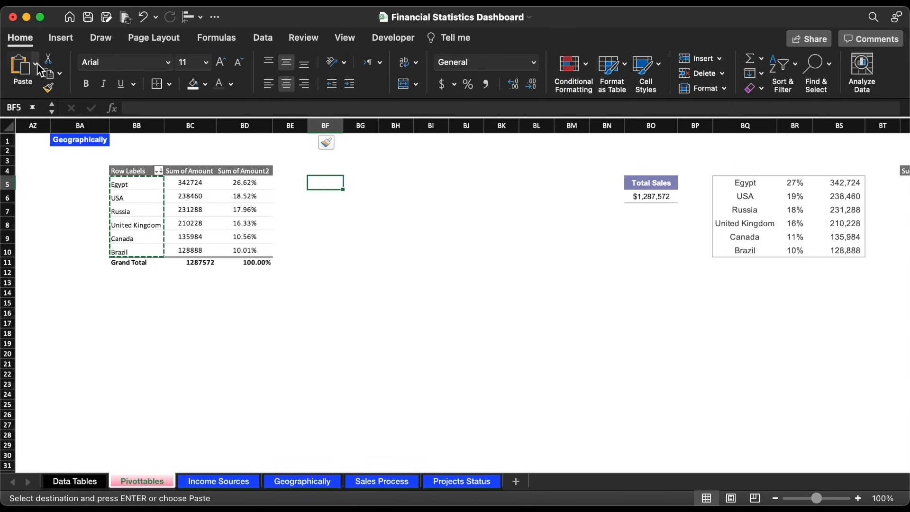
pyautogui.click(36, 63)
pyautogui.click(80, 233)
pyautogui.press('Escape')
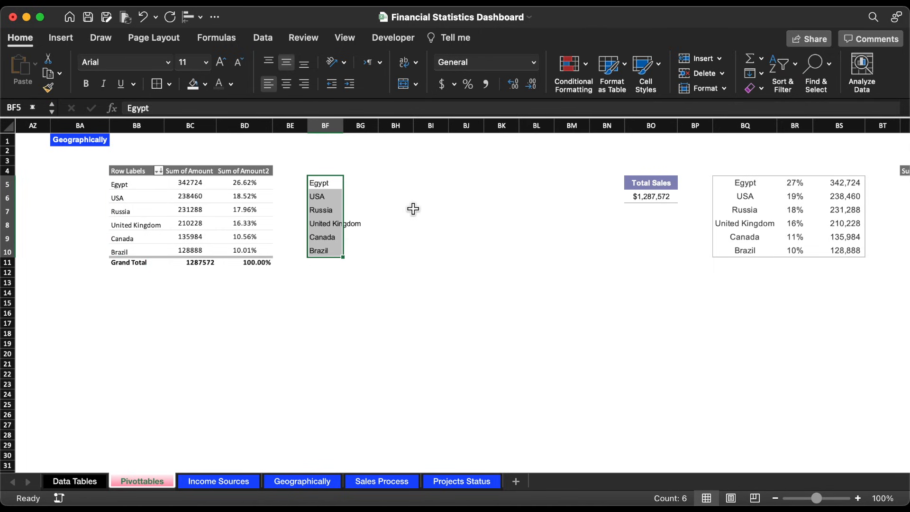
# Step: Set the pivot rows and the copied country names in BB5:BF12 to Arial, size 12
pyautogui.click(413, 209)
pyautogui.moveTo(138, 183); pyautogui.dragTo(323, 274)
pyautogui.click(168, 63)
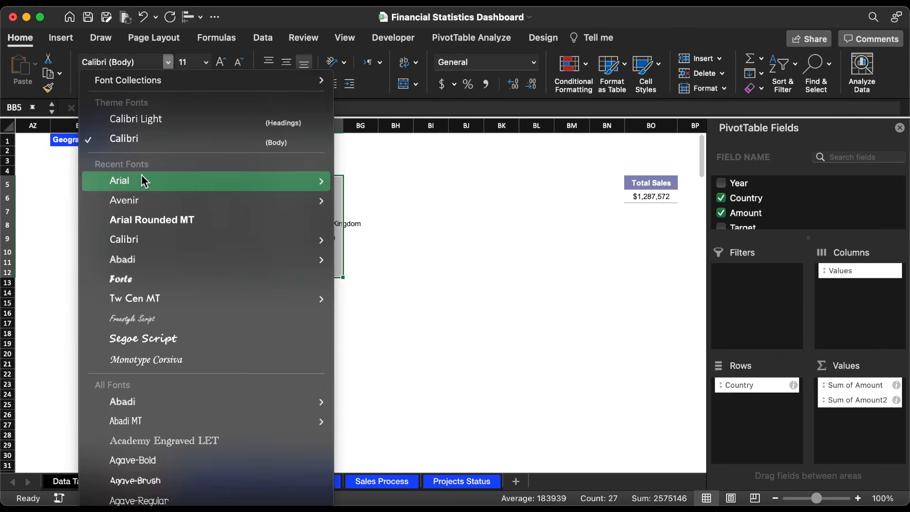
pyautogui.click(141, 180)
pyautogui.click(207, 62)
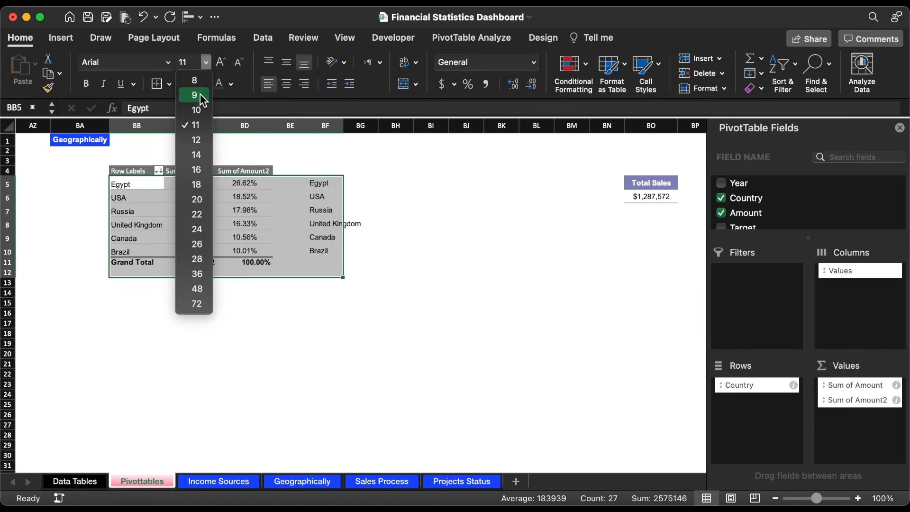
pyautogui.click(197, 140)
# Step: Copy the Total Sales header's formatting onto the empty header cells BG4:BJ4
pyautogui.click(651, 182)
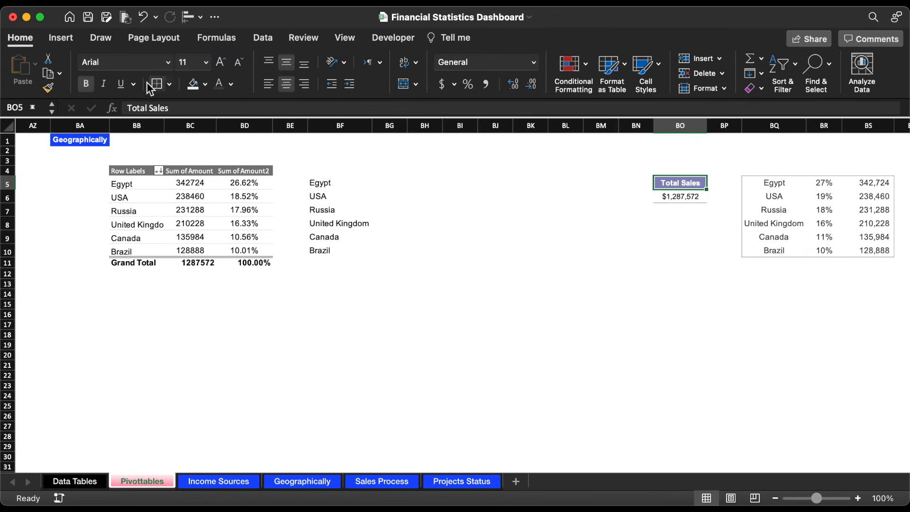
pyautogui.click(50, 87)
pyautogui.moveTo(387, 174); pyautogui.dragTo(507, 173)
# Step: Add a thin outside border around BF5:BJ10 and another around BI5:BJ10
pyautogui.moveTo(324, 184); pyautogui.dragTo(484, 251)
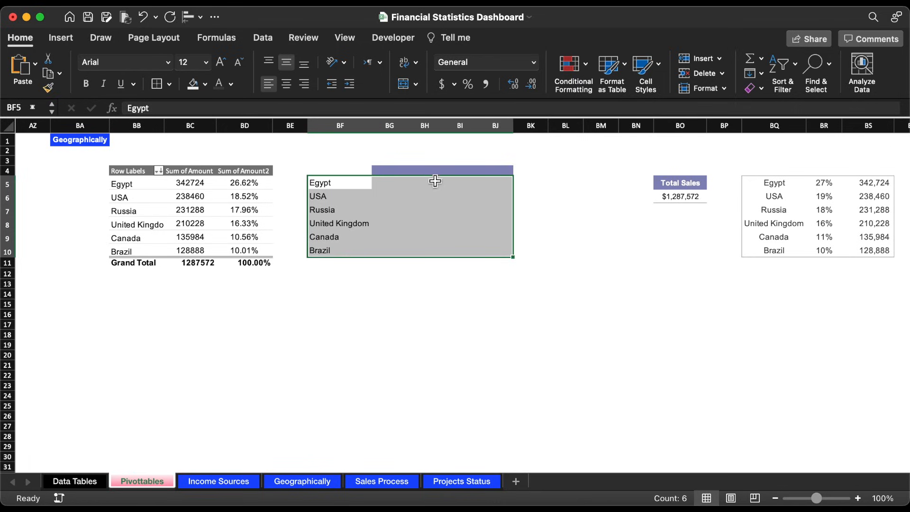
pyautogui.moveTo(451, 187); pyautogui.dragTo(502, 252)
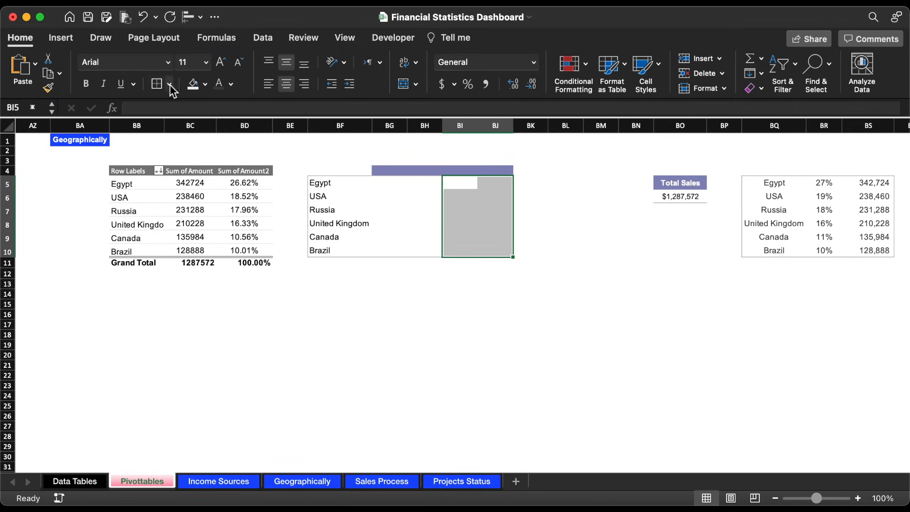
pyautogui.click(162, 86)
# Step: Enter the headers Highest Country in BG4 and Non-Highest in BI4
pyautogui.click(385, 176)
pyautogui.write('Highest Country')
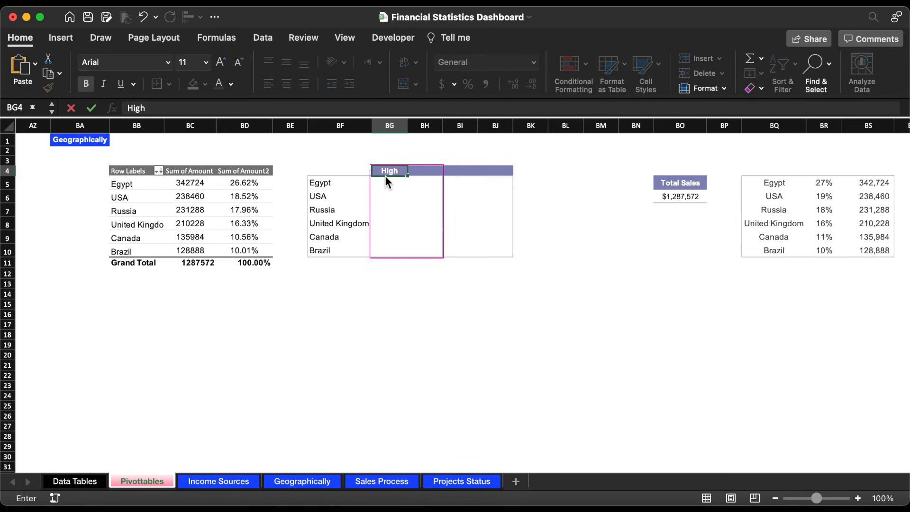
pyautogui.click(460, 174)
pyautogui.write('Non-Highest')
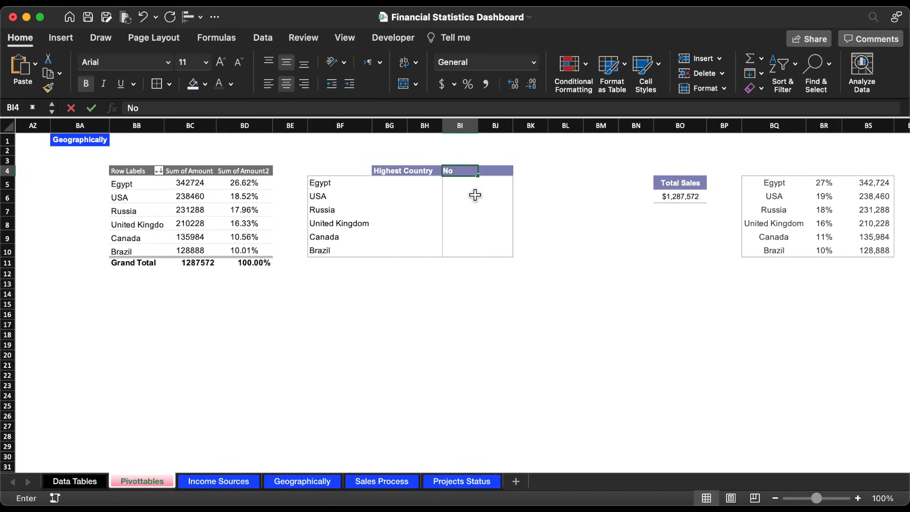
pyautogui.click(386, 182)
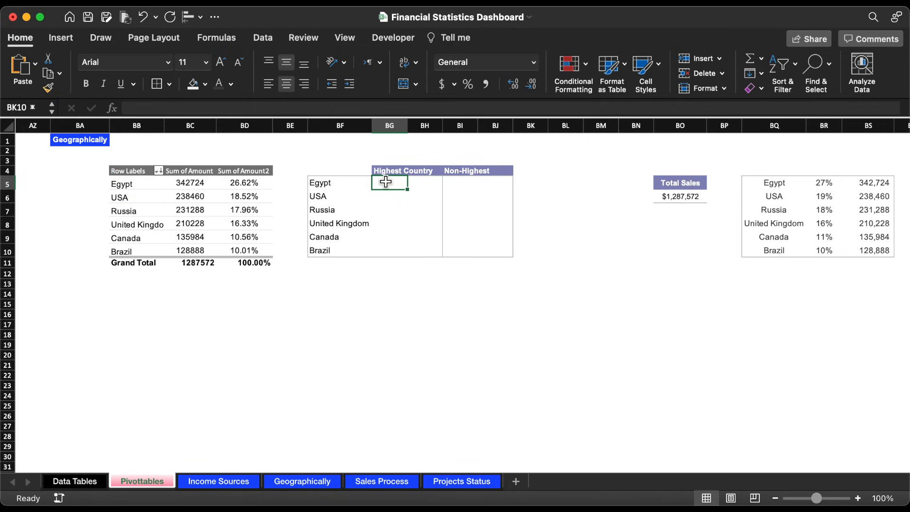
# Step: Check the bullets beside the Geographically sheet's country list, and enter =IF(BF5=$BB$5,"●","") in BG5 of the Pivottables sheet
pyautogui.moveTo(386, 182); pyautogui.dragTo(429, 250)
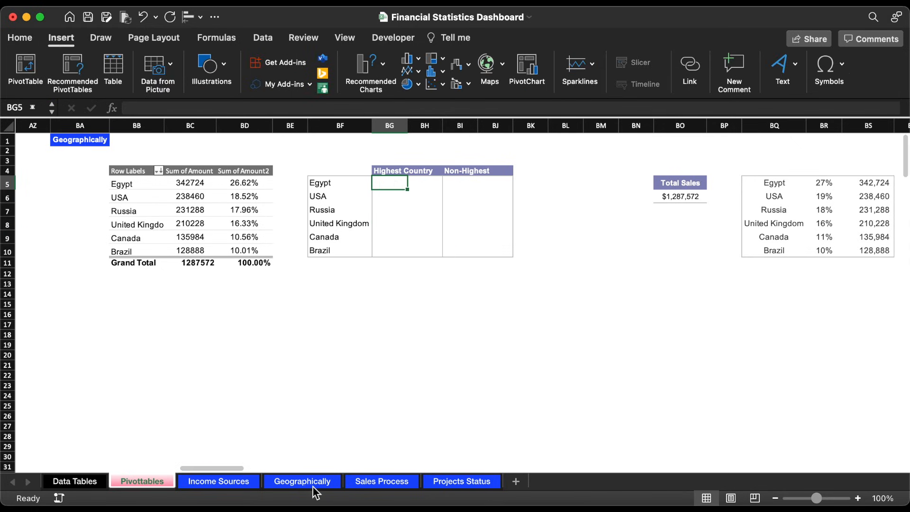
pyautogui.click(313, 486)
pyautogui.click(19, 354)
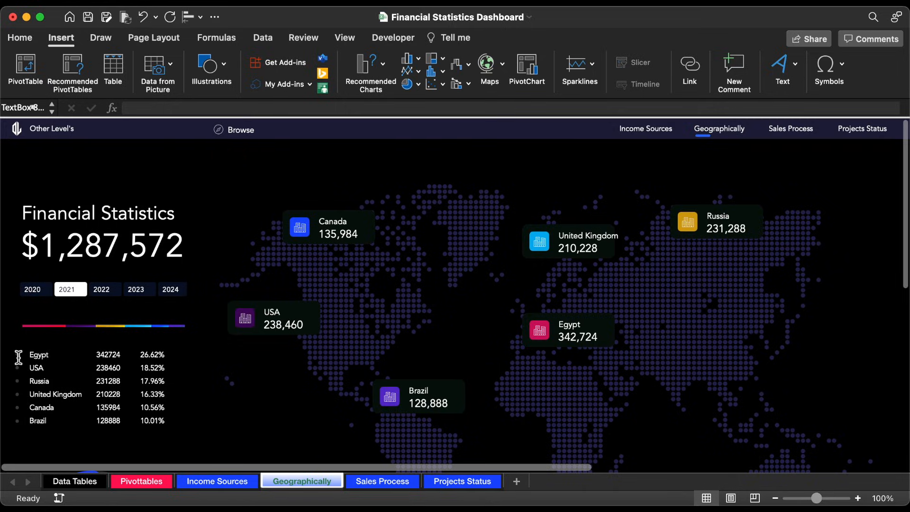
pyautogui.click(137, 481)
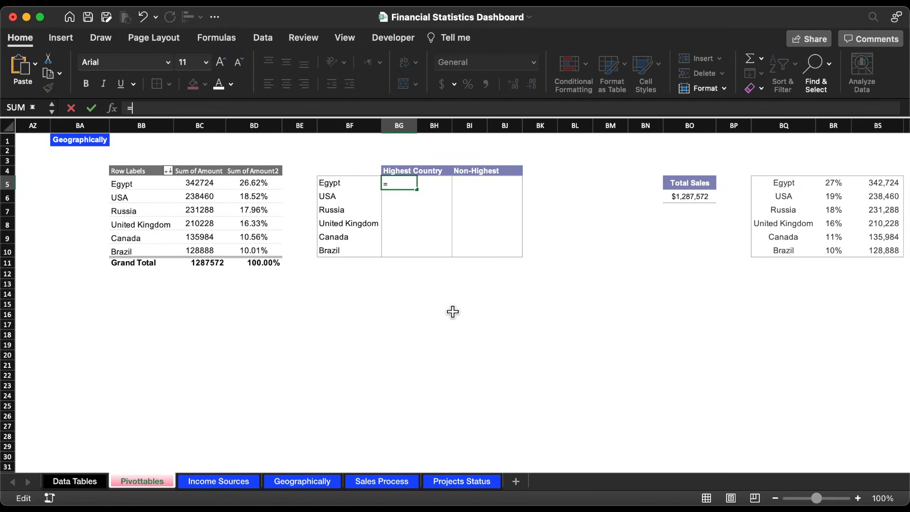
pyautogui.write('if')
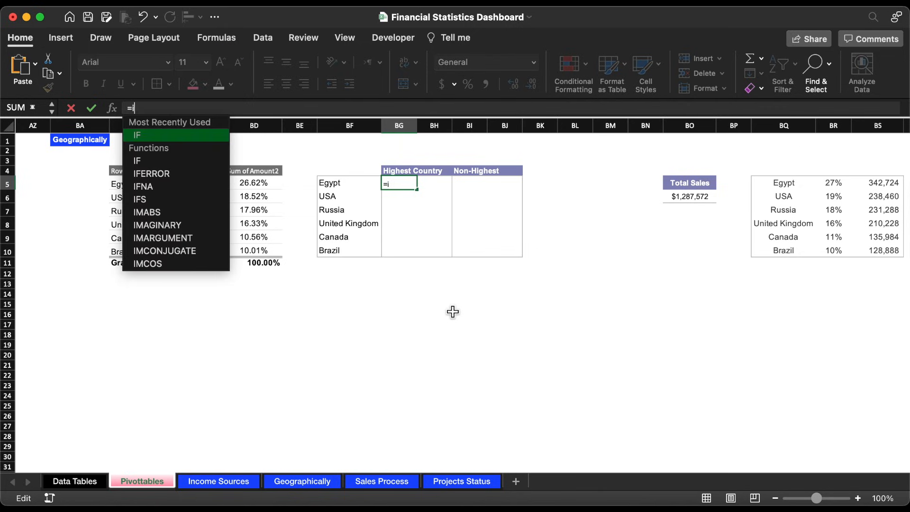
pyautogui.doubleClick(172, 138)
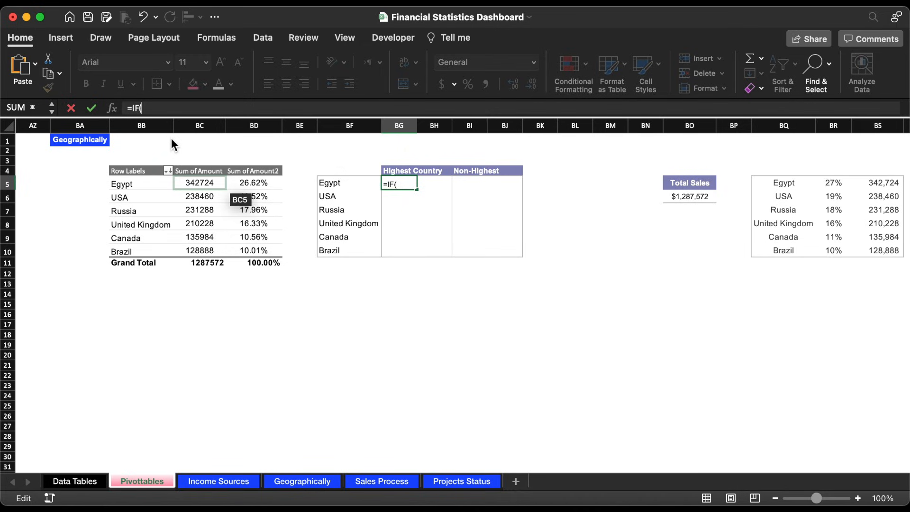
pyautogui.click(349, 189)
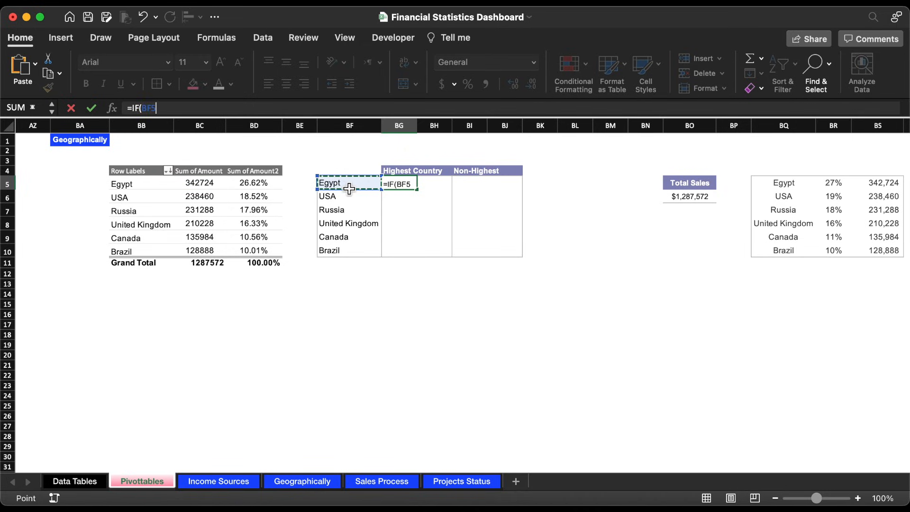
pyautogui.write('=')
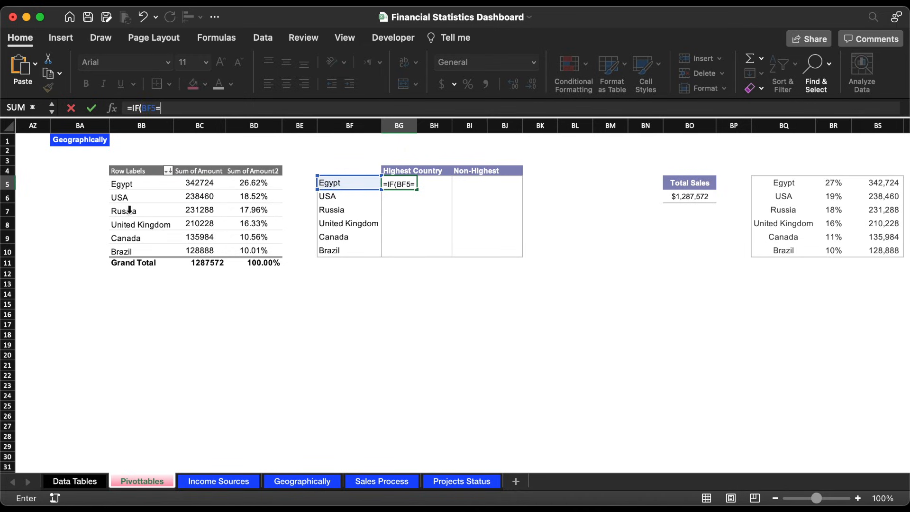
pyautogui.click(138, 189)
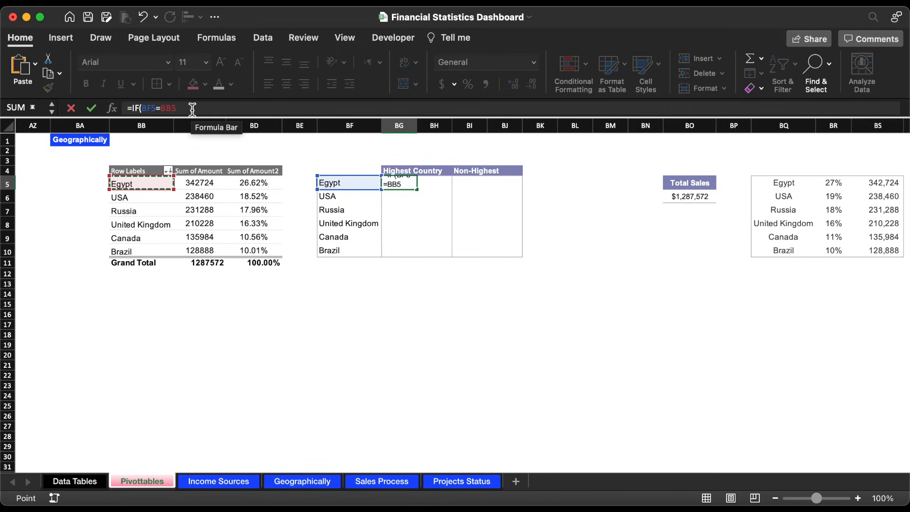
pyautogui.press('F4')
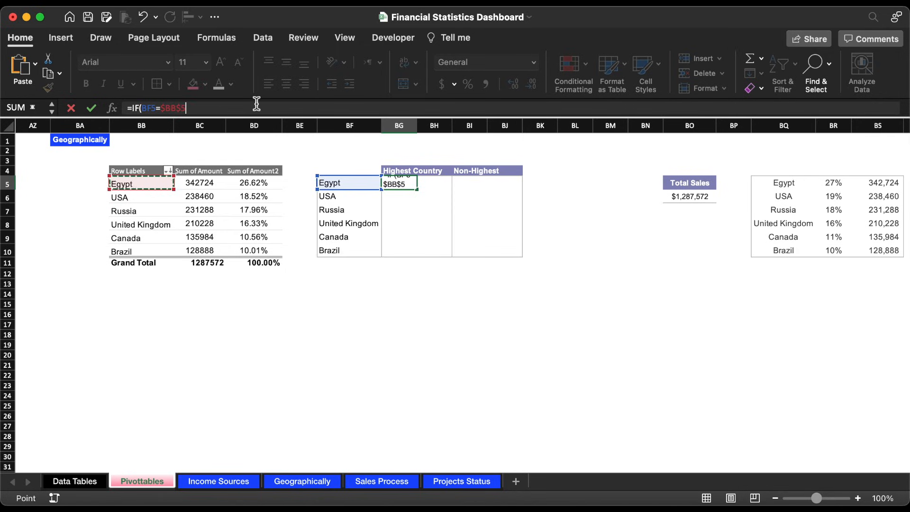
pyautogui.write(',"●","')
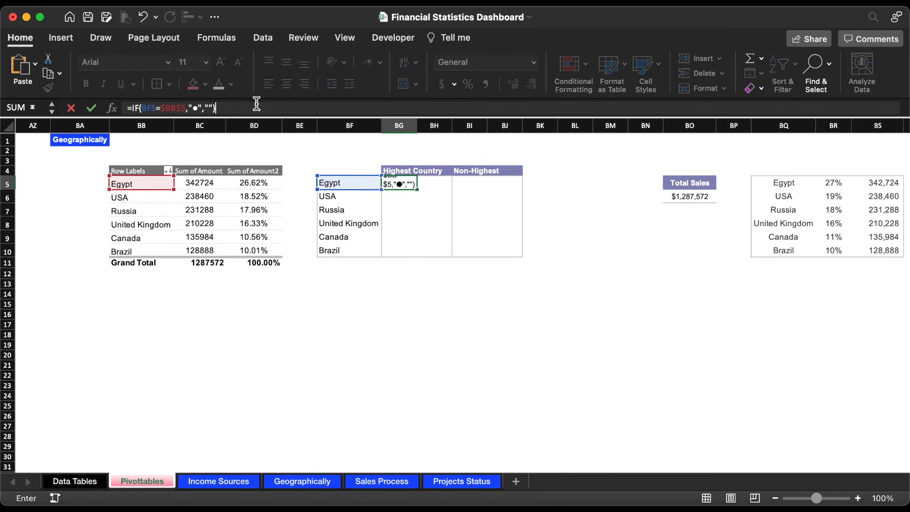
pyautogui.hotkey('ctrl', 'Return')
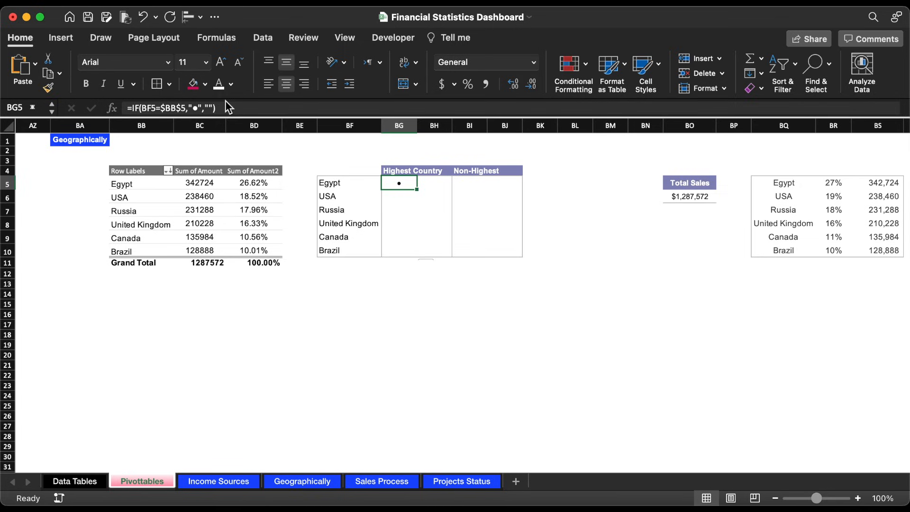
# Step: Copy the formula text from BG5 unchanged into BH5 as =IF(BF5=$BB$5,"●","")
pyautogui.moveTo(226, 102); pyautogui.dragTo(114, 112)
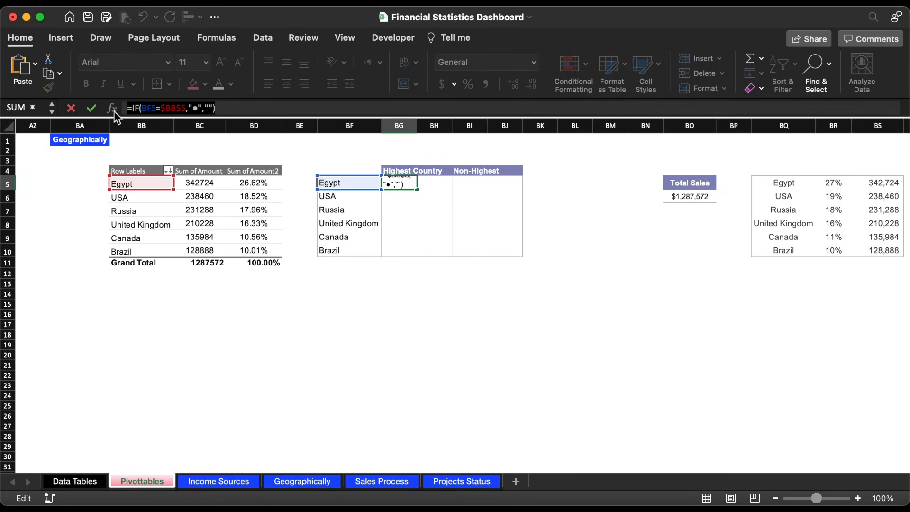
pyautogui.press('Escape')
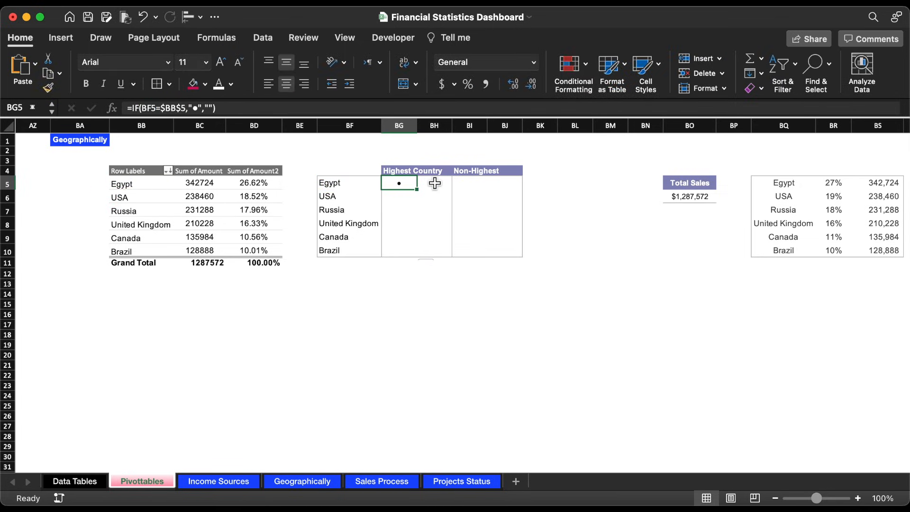
pyautogui.click(435, 183)
pyautogui.click(318, 108)
pyautogui.hotkey('ctrl', 'v')
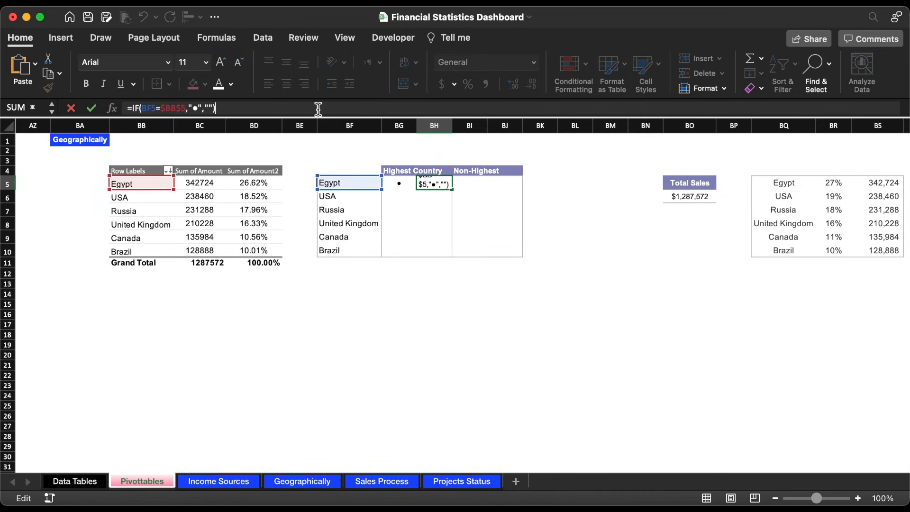
pyautogui.press('Return')
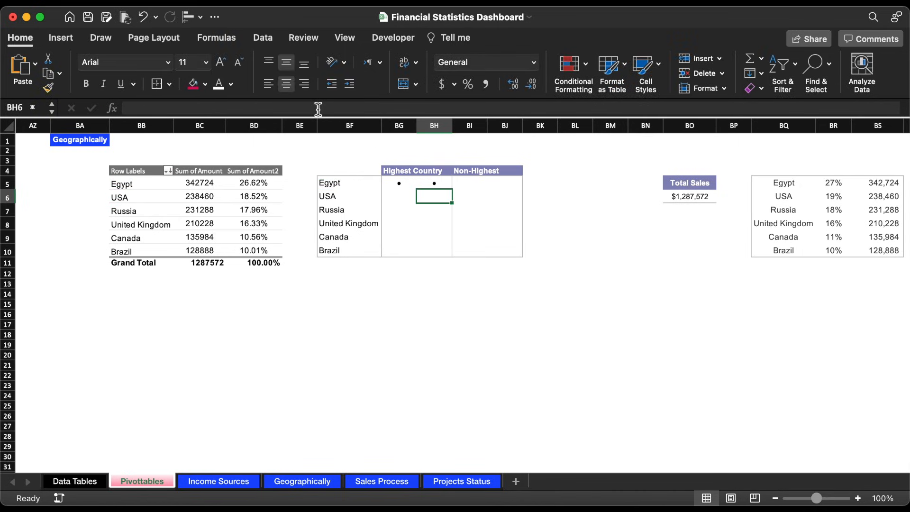
# Step: Fill the BG5:BH5 formulas down through row 10 without formatting
pyautogui.moveTo(407, 185); pyautogui.dragTo(463, 261)
pyautogui.click(461, 266)
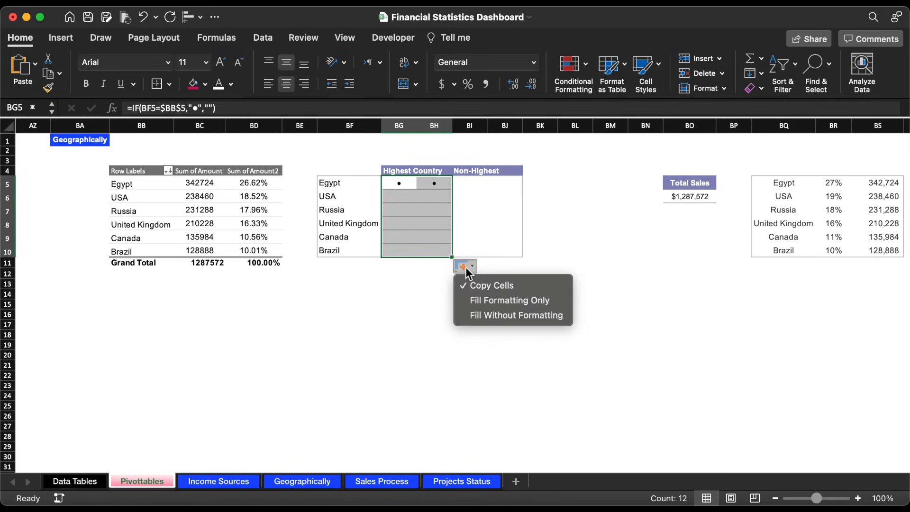
pyautogui.click(496, 309)
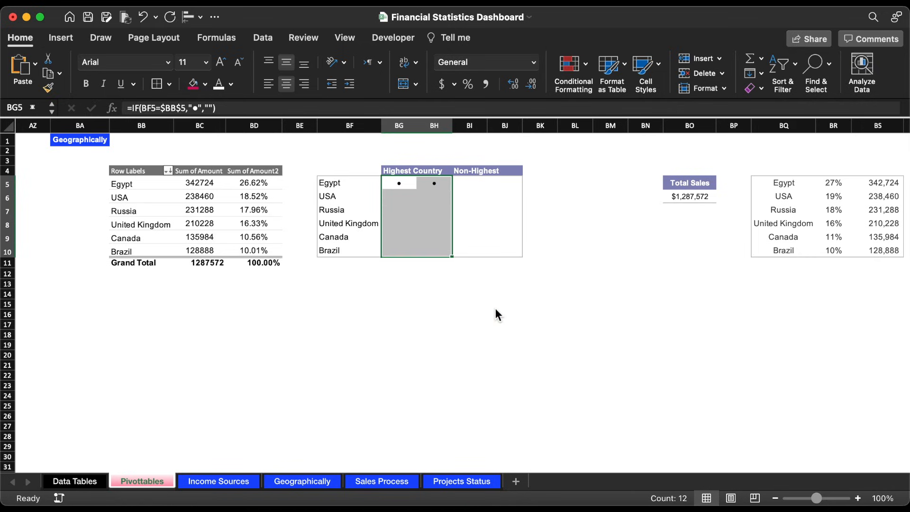
# Step: Reuse BH5's formula text in BI5 with the two results swapped, as =IF(BF5=$BB$5,"","●")
pyautogui.click(444, 187)
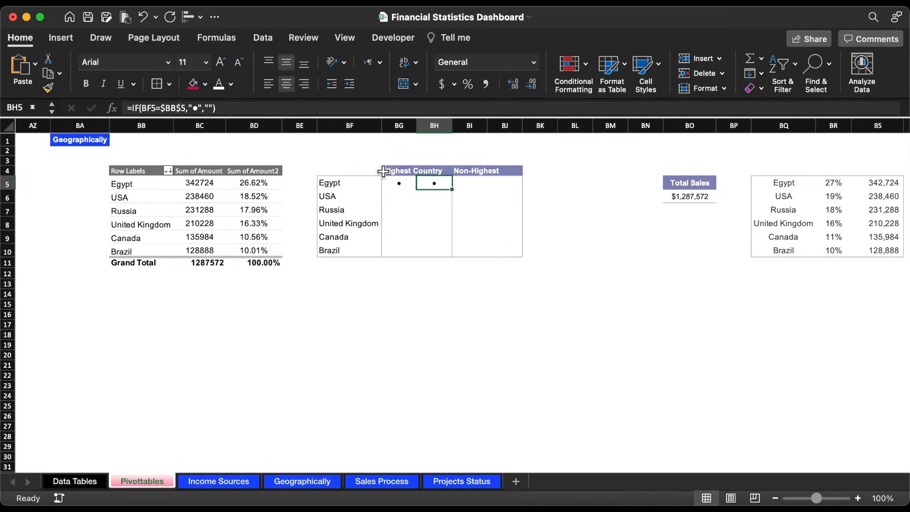
pyautogui.click(244, 108)
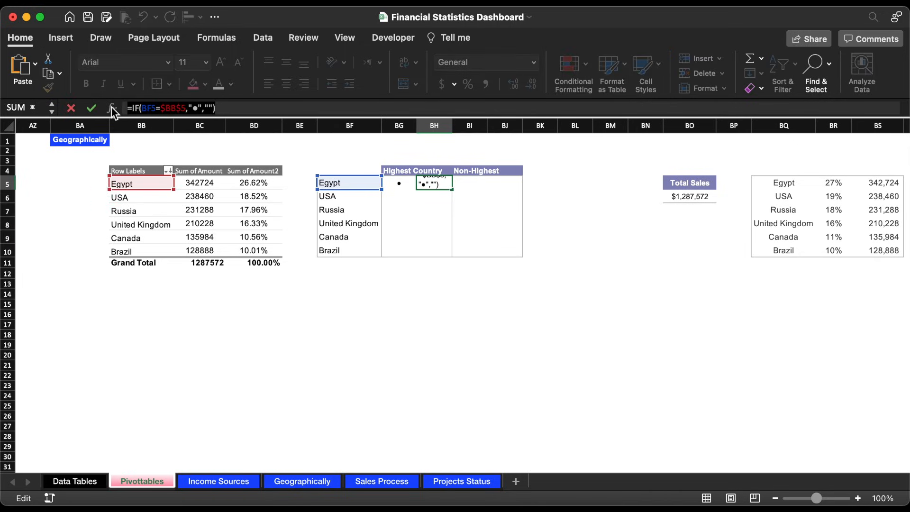
pyautogui.click(92, 108)
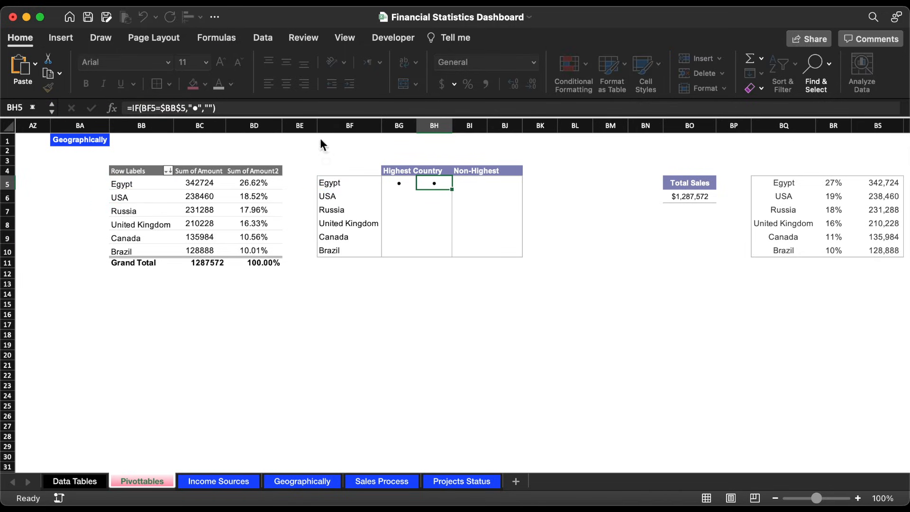
pyautogui.click(468, 183)
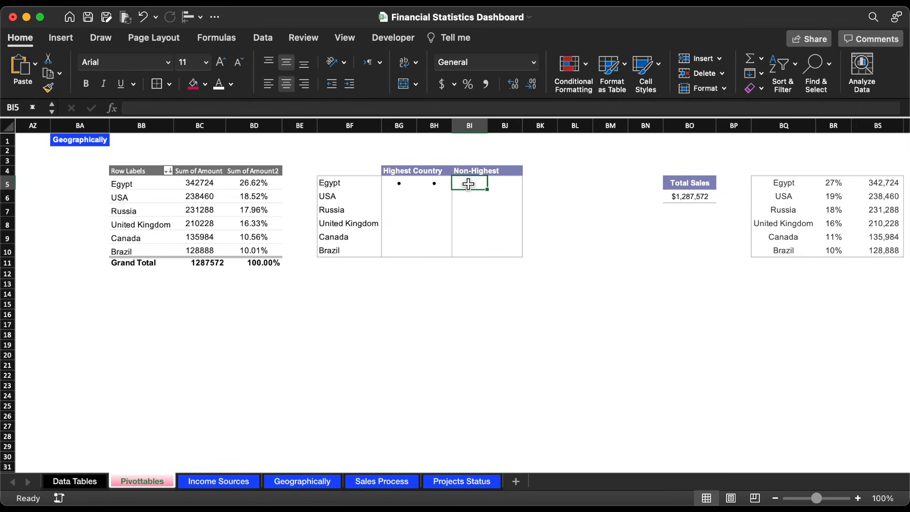
pyautogui.click(330, 108)
pyautogui.press('cmd+v')
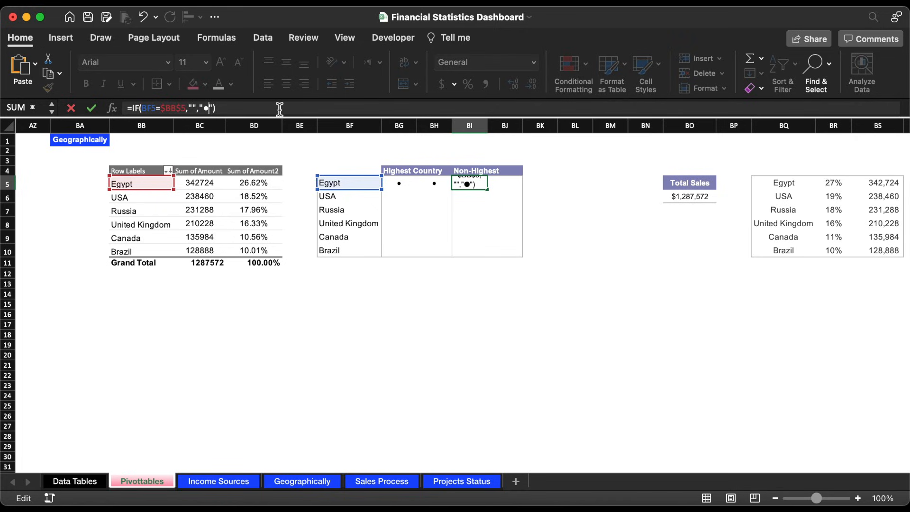
pyautogui.press('Return')
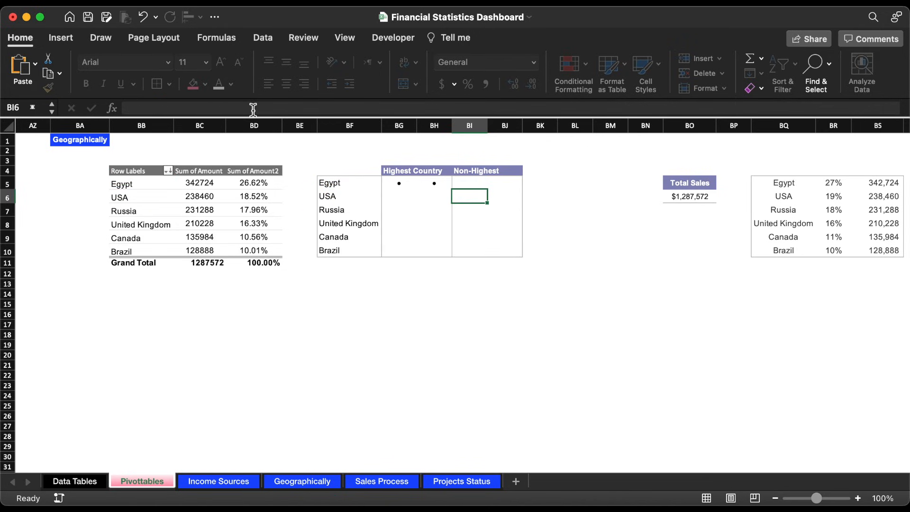
# Step: Copy the formula text from BI5 unchanged into BJ5 as =IF(BF5=$BB$5,"","●")
pyautogui.click(474, 183)
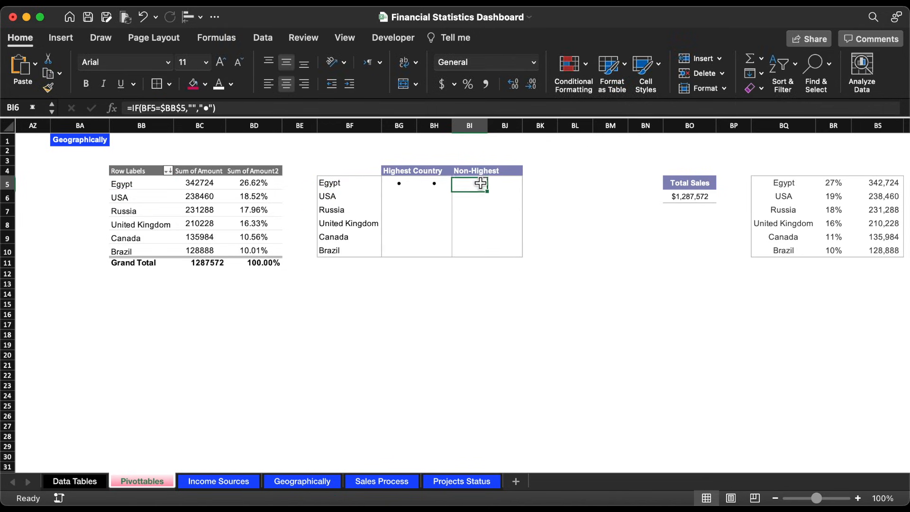
pyautogui.click(256, 109)
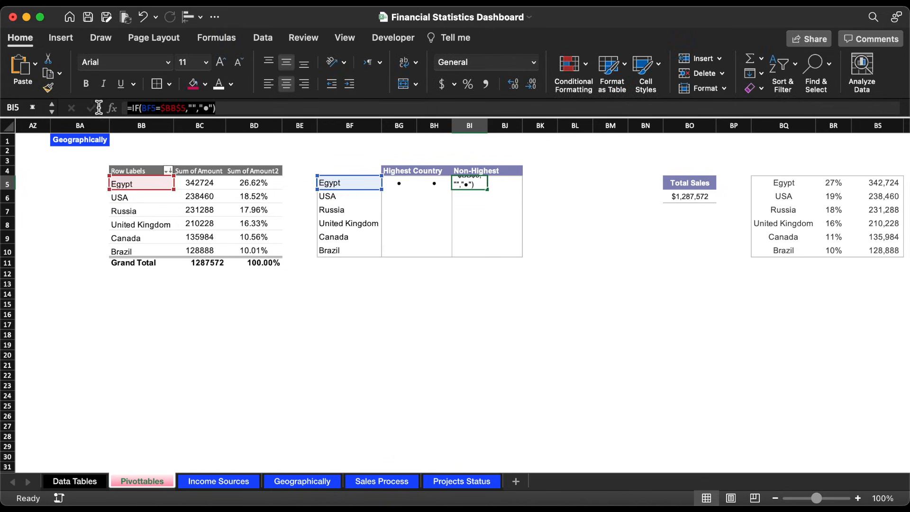
pyautogui.click(508, 185)
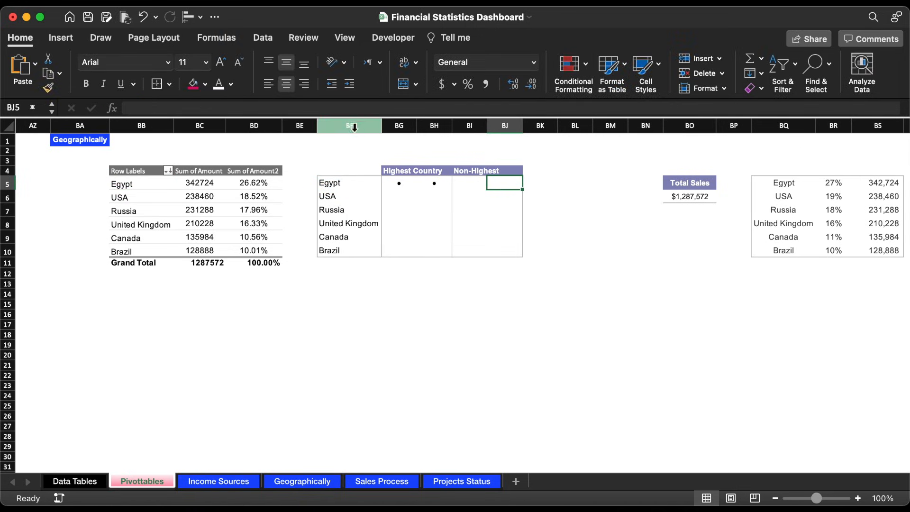
pyautogui.click(342, 109)
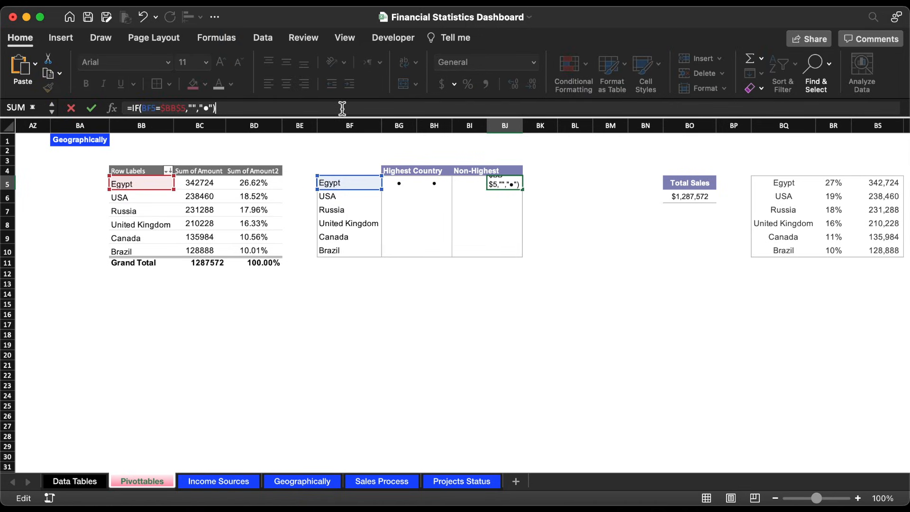
pyautogui.press('Return')
# Step: Fill the BI5:BJ5 formulas down through row 10 without formatting
pyautogui.moveTo(474, 184); pyautogui.dragTo(525, 253)
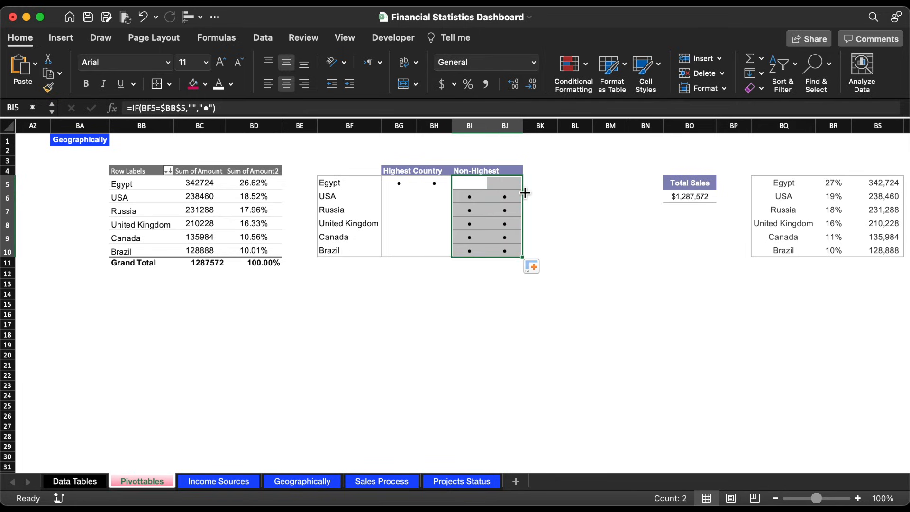
pyautogui.click(532, 266)
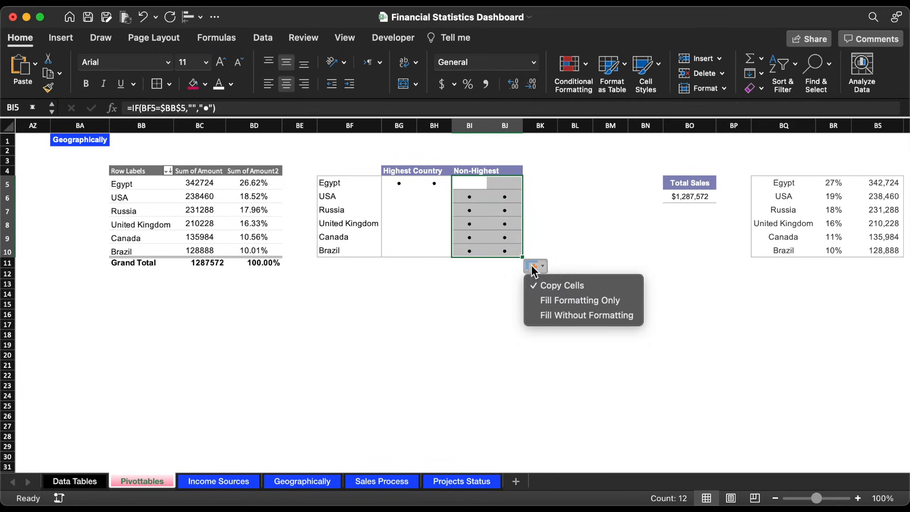
pyautogui.click(562, 314)
pyautogui.click(469, 317)
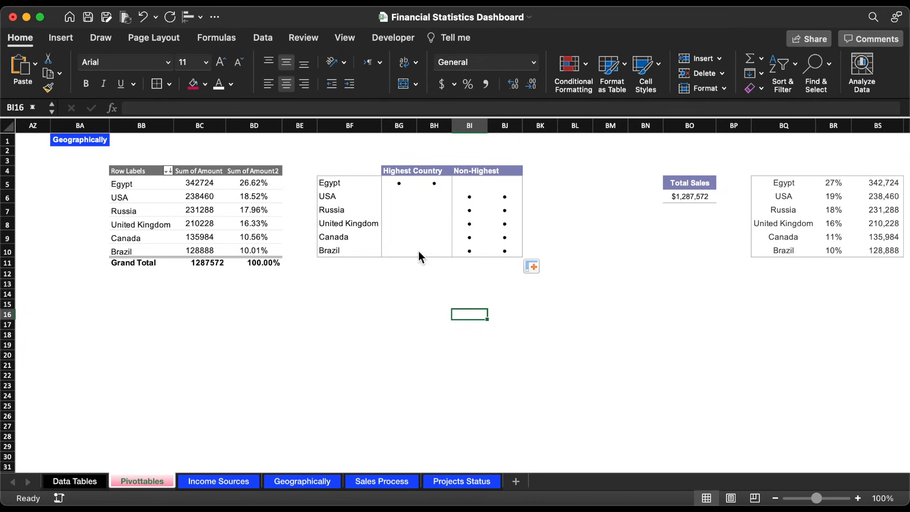
# Step: Set the font size of the bullet cells BG5:BJ10 to 16
pyautogui.moveTo(407, 185); pyautogui.dragTo(501, 250)
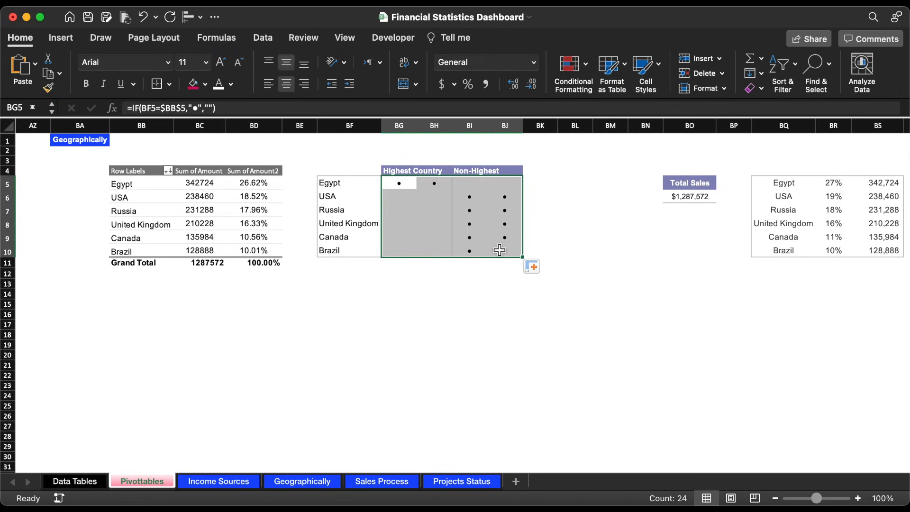
pyautogui.click(205, 63)
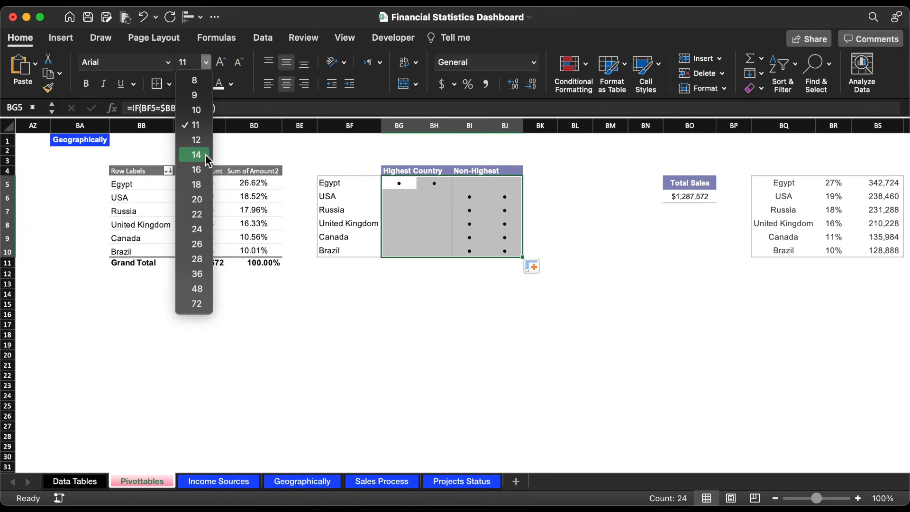
pyautogui.click(204, 167)
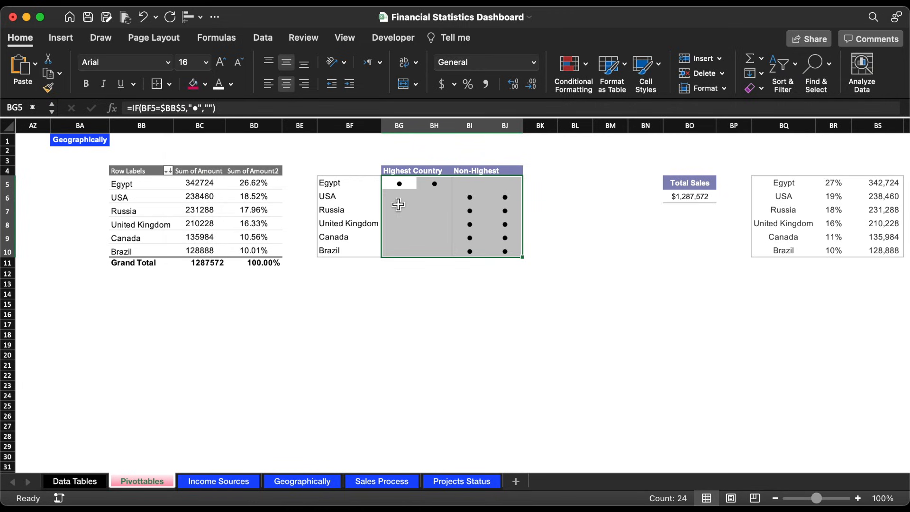
# Step: Set the font colour of the bullet cells BG5:BG10 to hex C240D8
pyautogui.click(404, 185)
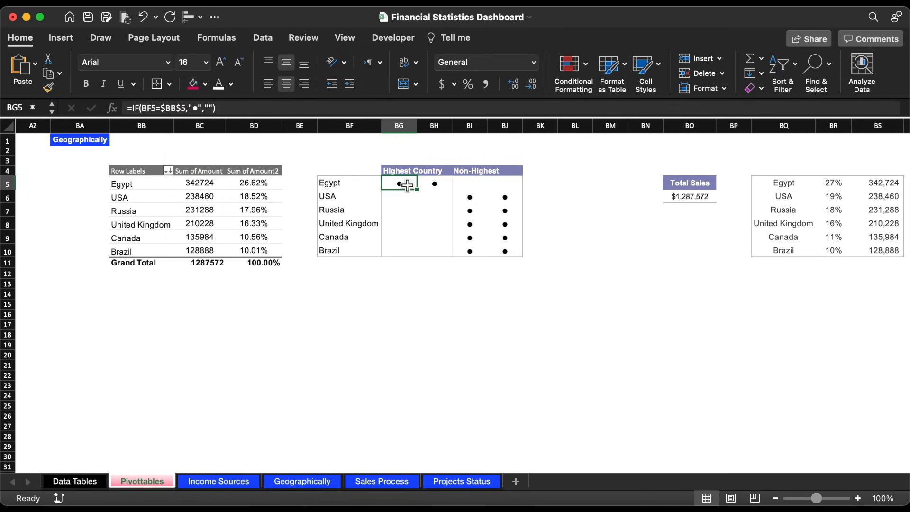
pyautogui.moveTo(408, 185); pyautogui.dragTo(409, 251)
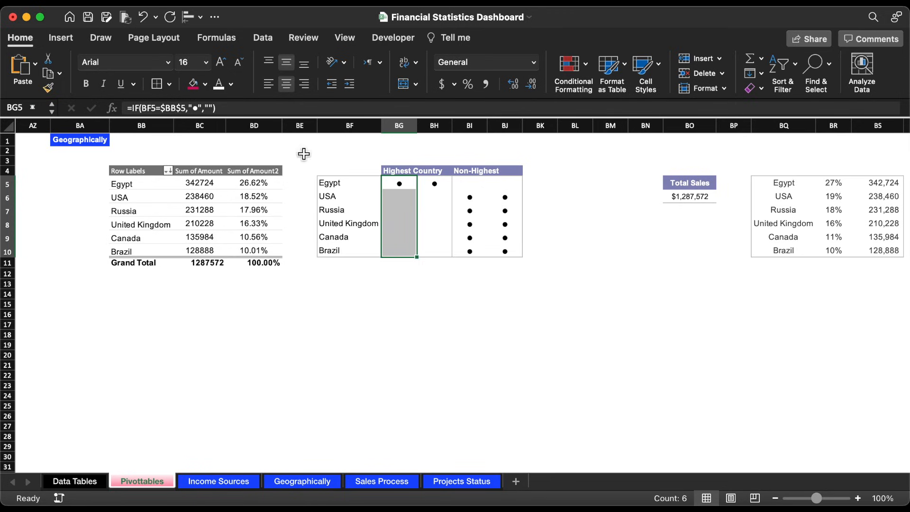
pyautogui.click(234, 88)
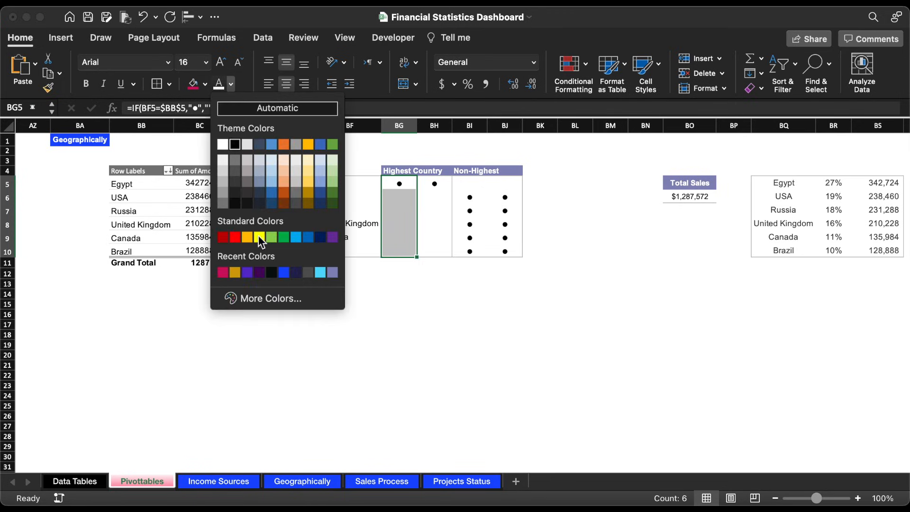
pyautogui.click(275, 303)
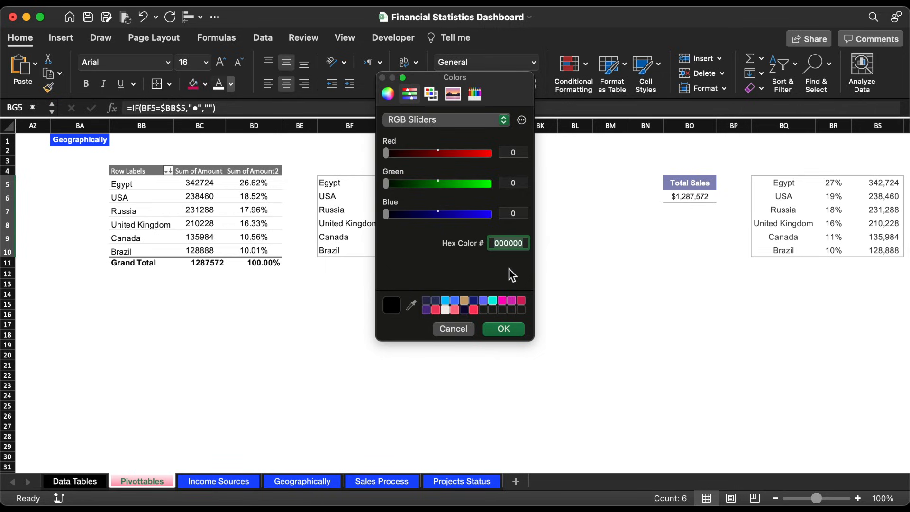
pyautogui.write('C240D8')
pyautogui.click(508, 329)
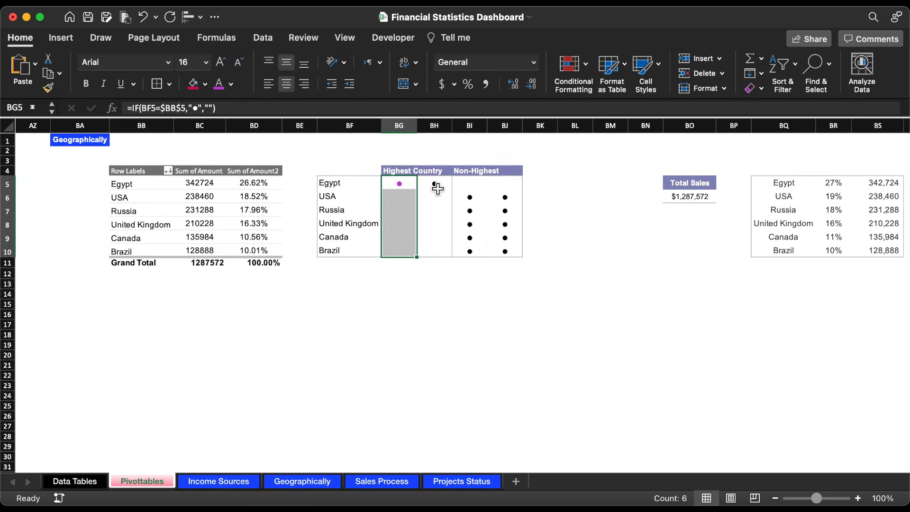
# Step: Set the font colour of the bullet cells BH5:BH10 to hex 5A097C
pyautogui.moveTo(435, 185); pyautogui.dragTo(440, 254)
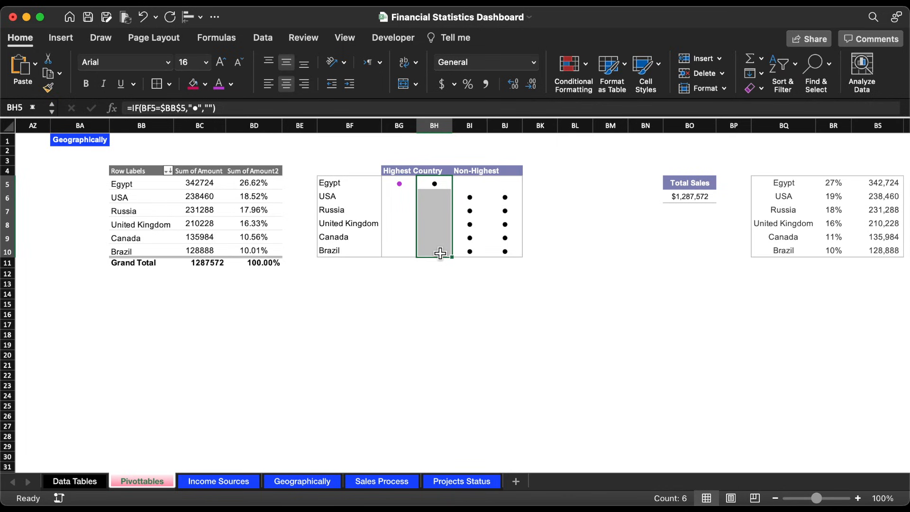
pyautogui.click(231, 84)
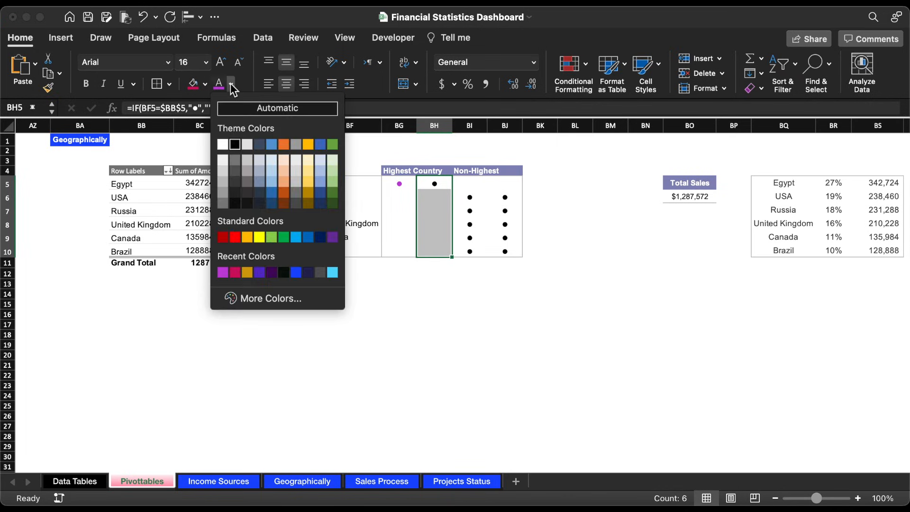
pyautogui.click(271, 298)
pyautogui.write('5A097C')
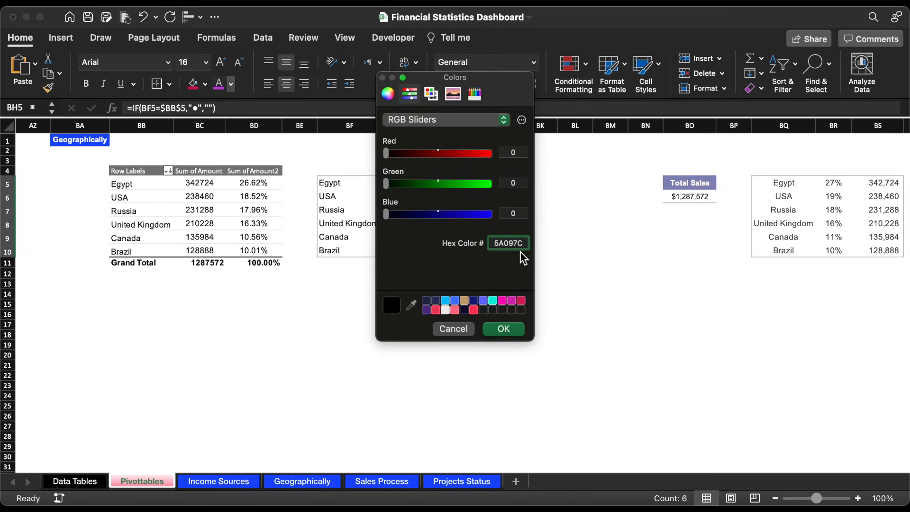
pyautogui.click(512, 328)
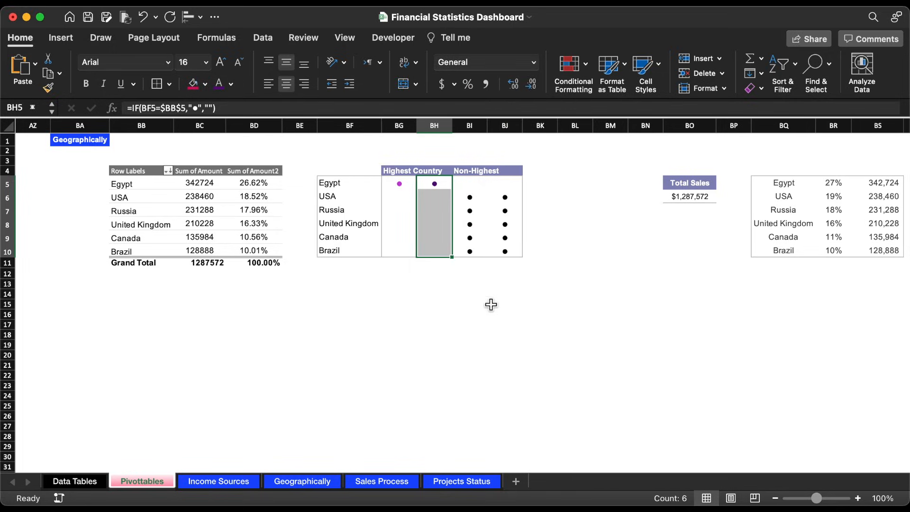
# Step: Apply a custom dark blue font colour to the bullet cells BI5:BI10
pyautogui.moveTo(479, 184); pyautogui.dragTo(480, 252)
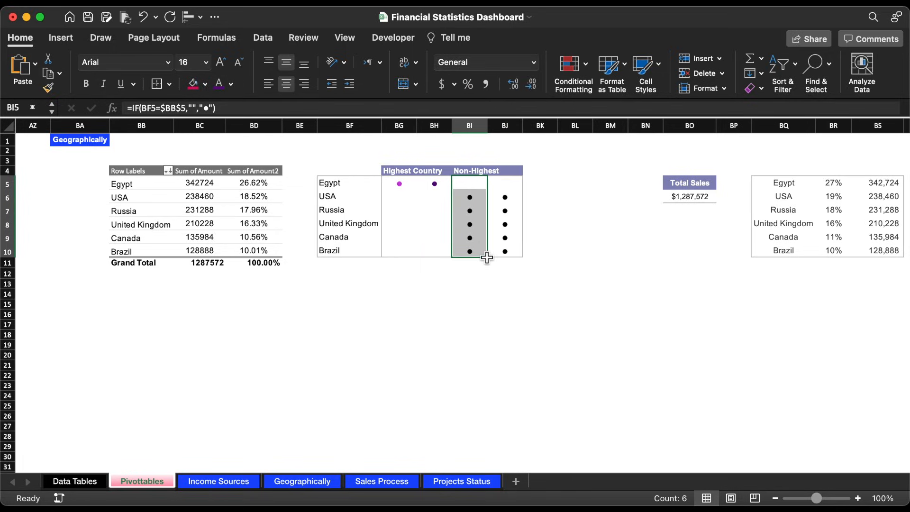
pyautogui.click(231, 84)
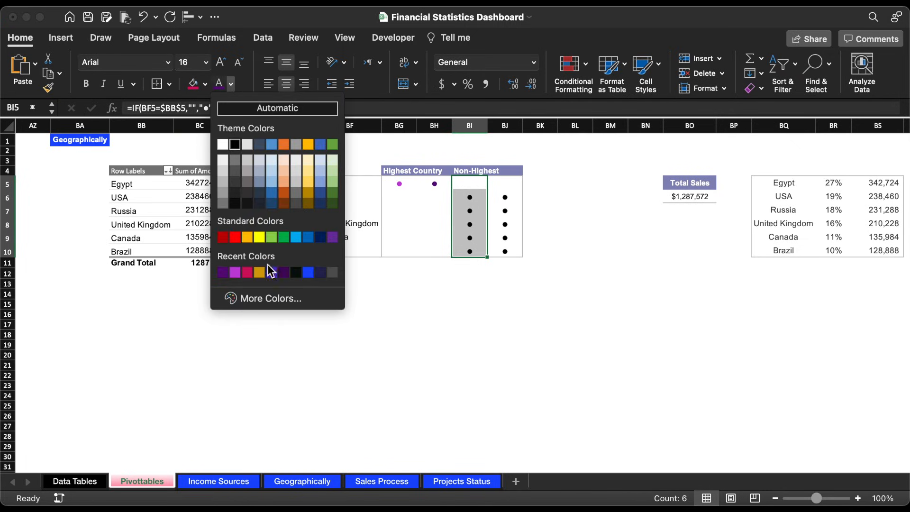
pyautogui.click(268, 299)
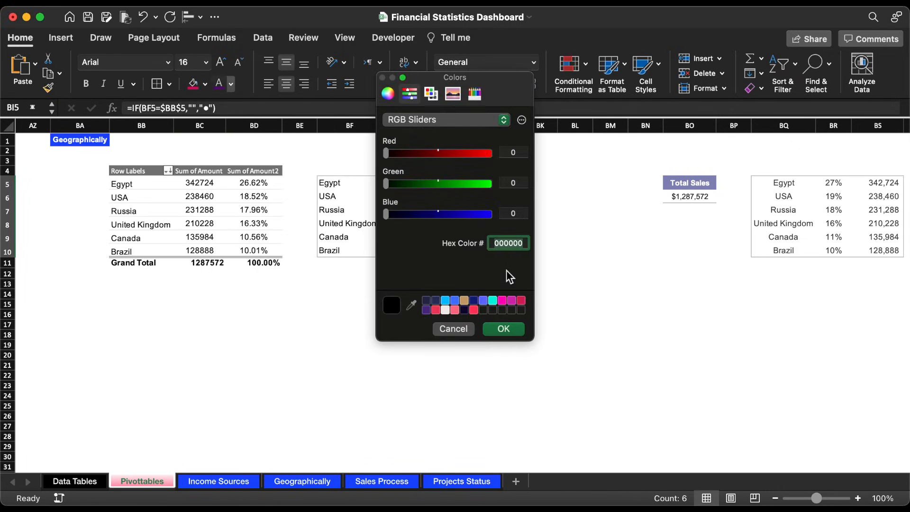
pyautogui.write('0F11A7')
pyautogui.click(504, 330)
# Step: Apply a custom brighter blue font colour to the bullet cells BJ5:BJ10
pyautogui.moveTo(514, 183); pyautogui.dragTo(513, 249)
pyautogui.click(231, 84)
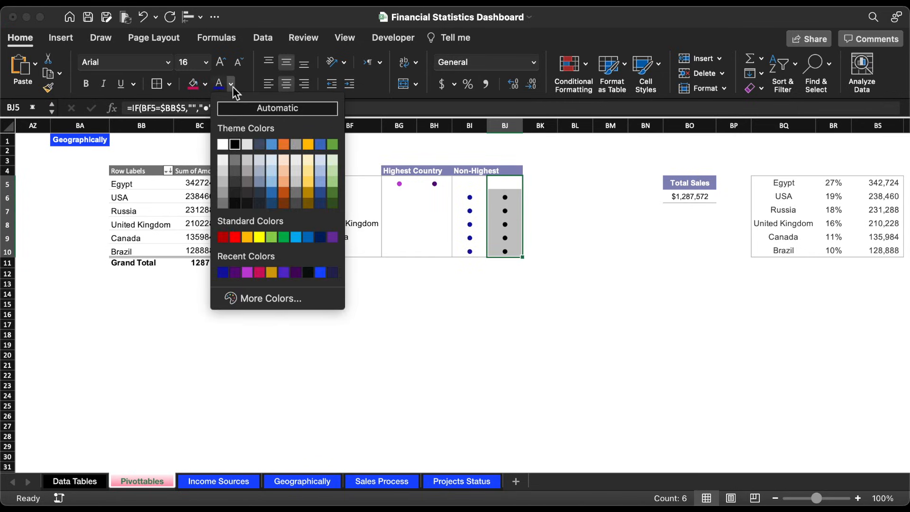
pyautogui.click(278, 298)
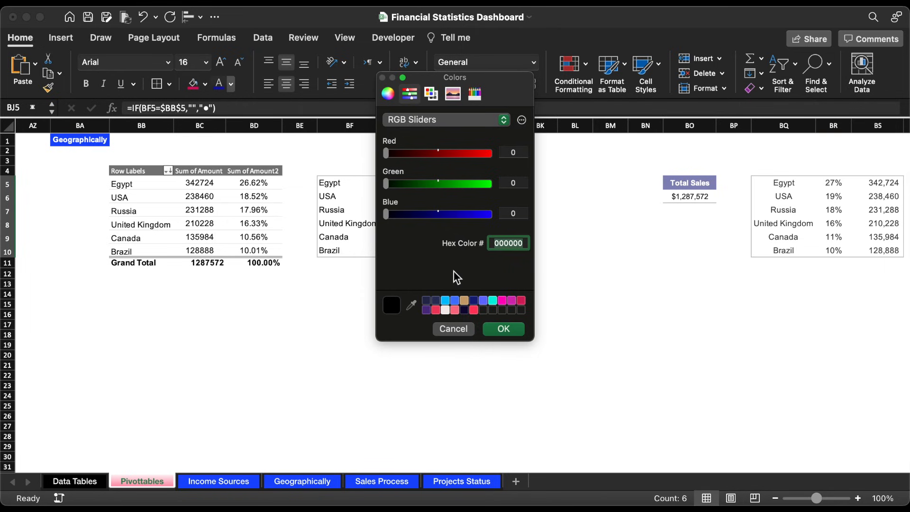
pyautogui.write('296EFC')
pyautogui.click(515, 329)
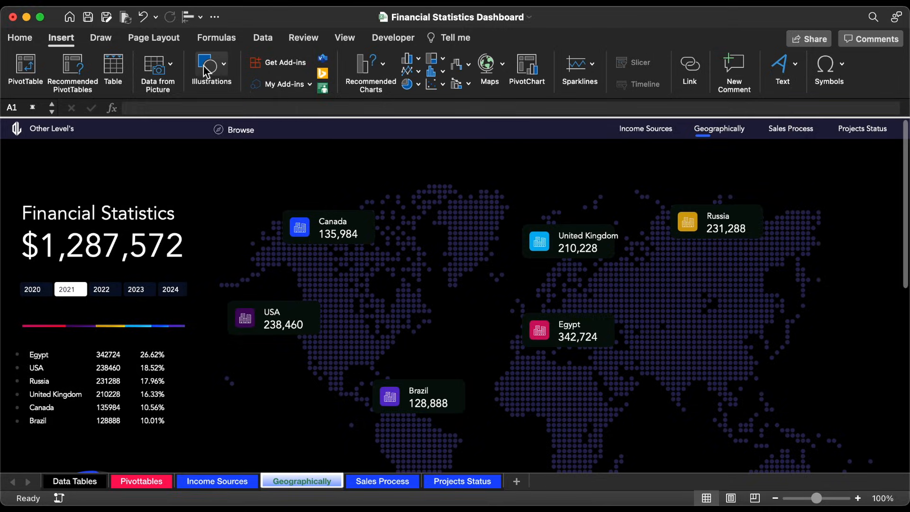
# Step: Add a row of four small square text boxes below the Egypt card on the Geographically sheet
pyautogui.click(206, 71)
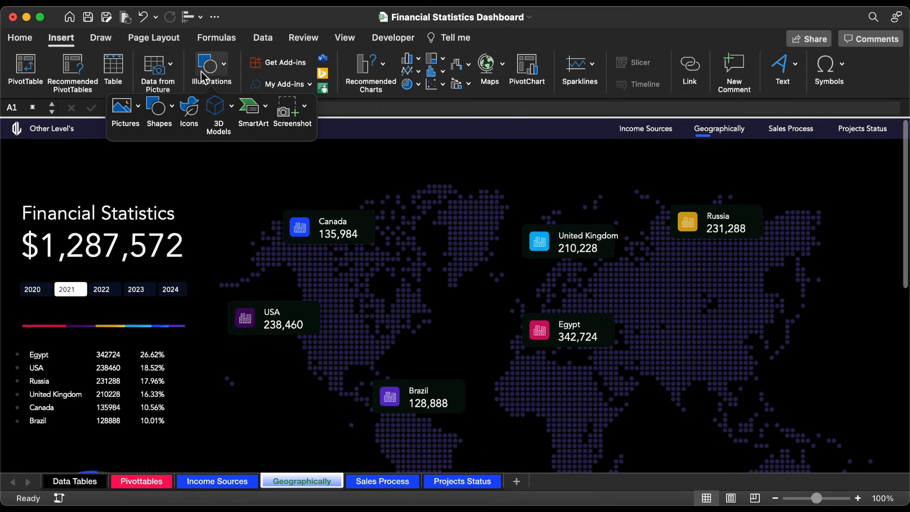
pyautogui.click(158, 106)
pyautogui.click(160, 147)
pyautogui.moveTo(528, 376); pyautogui.dragTo(675, 368)
# Step: Link the first of the four text boxes to the Egypt highest-country bullet with =Pivottables!BG5
pyautogui.click(531, 372)
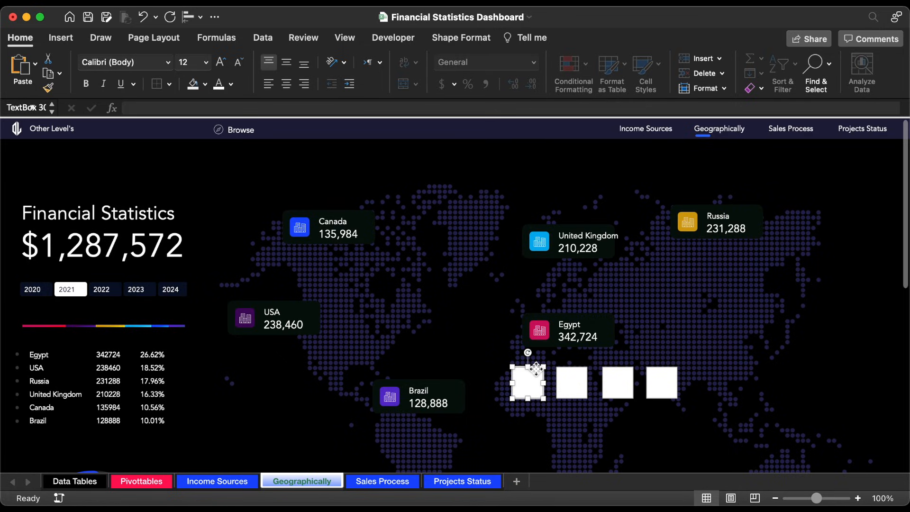
pyautogui.click(214, 109)
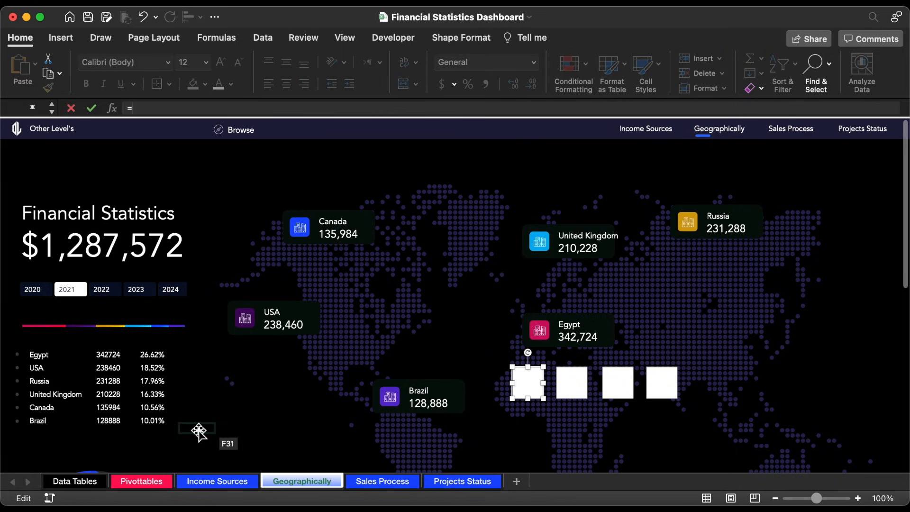
pyautogui.click(142, 482)
pyautogui.click(405, 188)
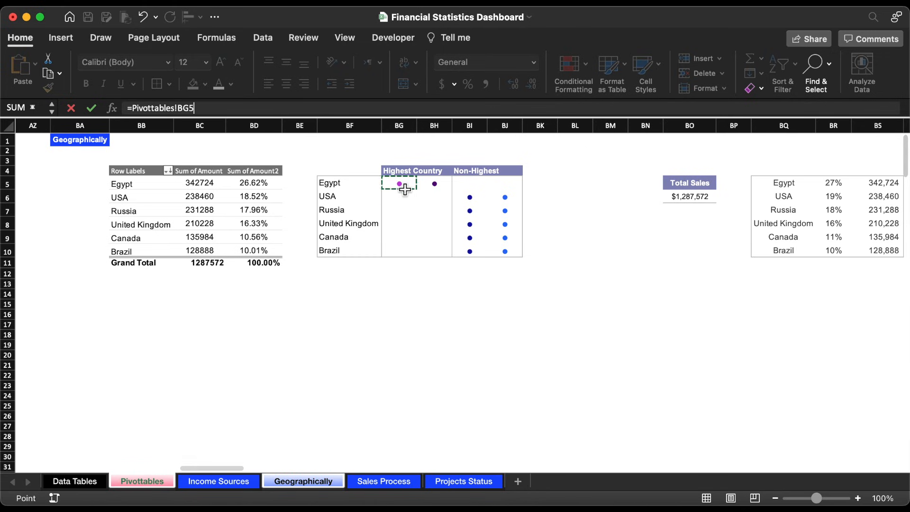
pyautogui.press('Return')
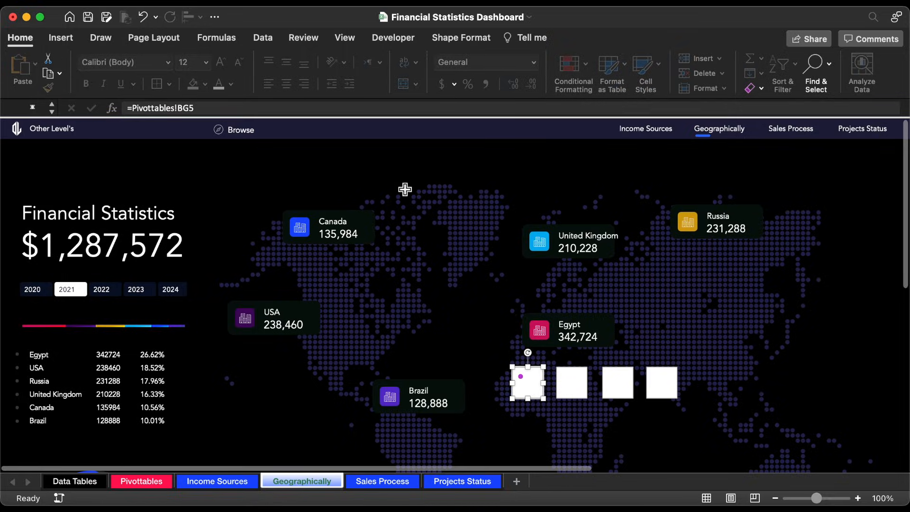
# Step: Link the second text box to Egypt's first non-highest bullet cell with =Pivottables!BI5
pyautogui.click(582, 372)
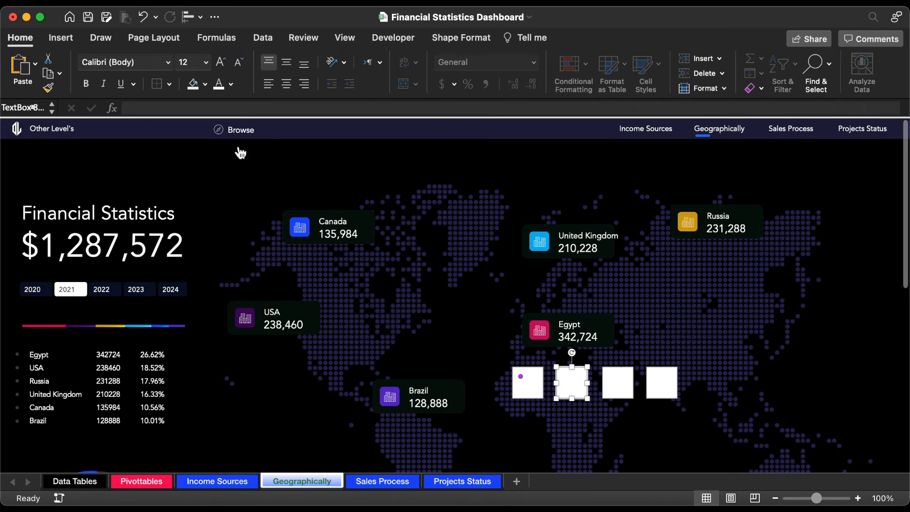
pyautogui.write('=')
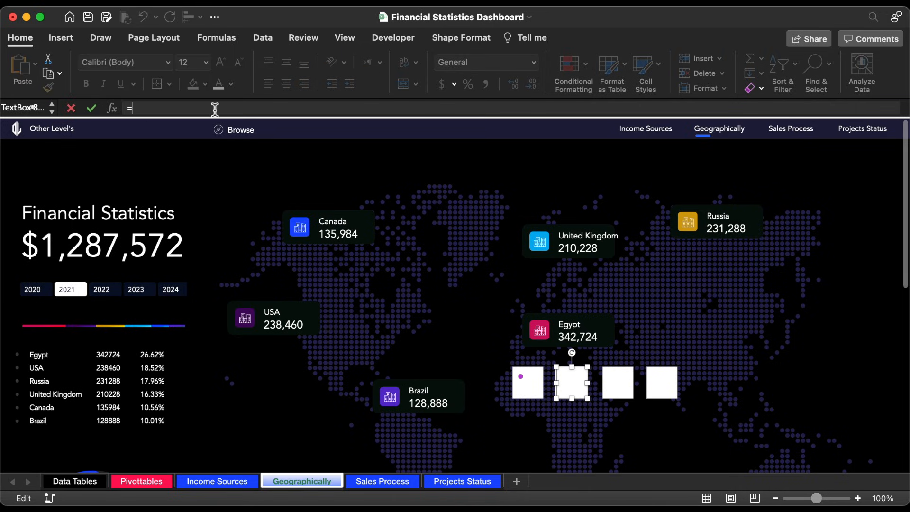
pyautogui.click(164, 482)
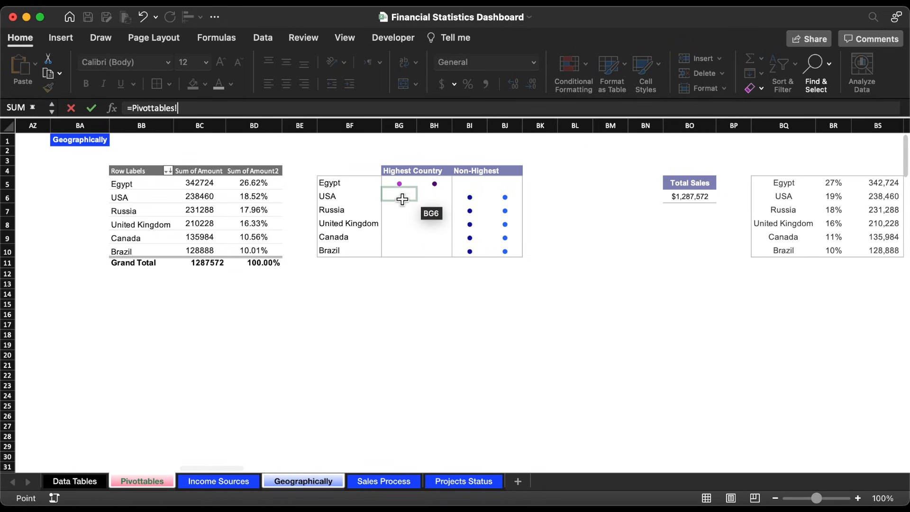
pyautogui.click(472, 188)
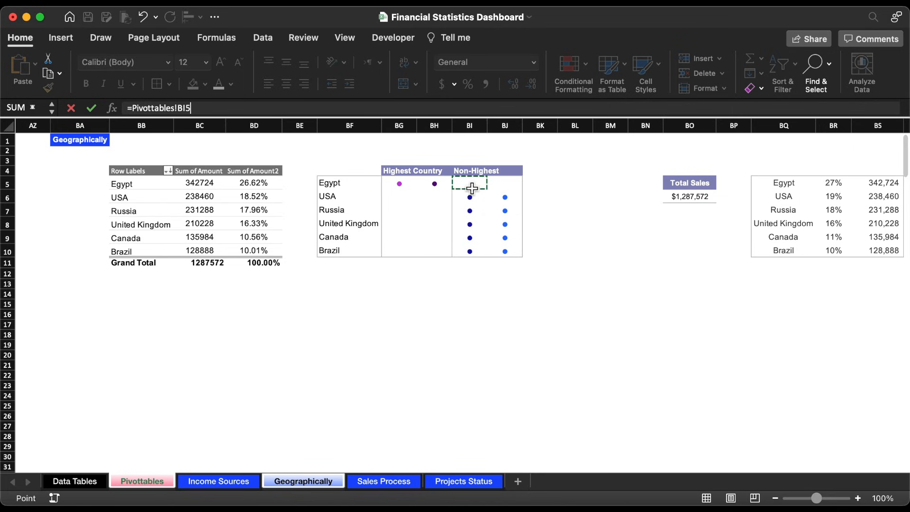
pyautogui.press('Return')
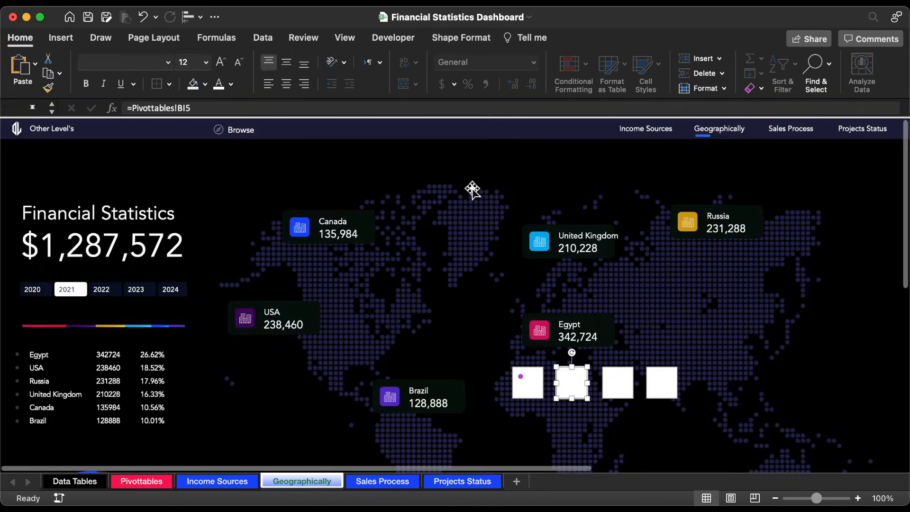
# Step: Link the third text box to Egypt's second highest-country bullet cell with =Pivottables!BH5
pyautogui.click(628, 371)
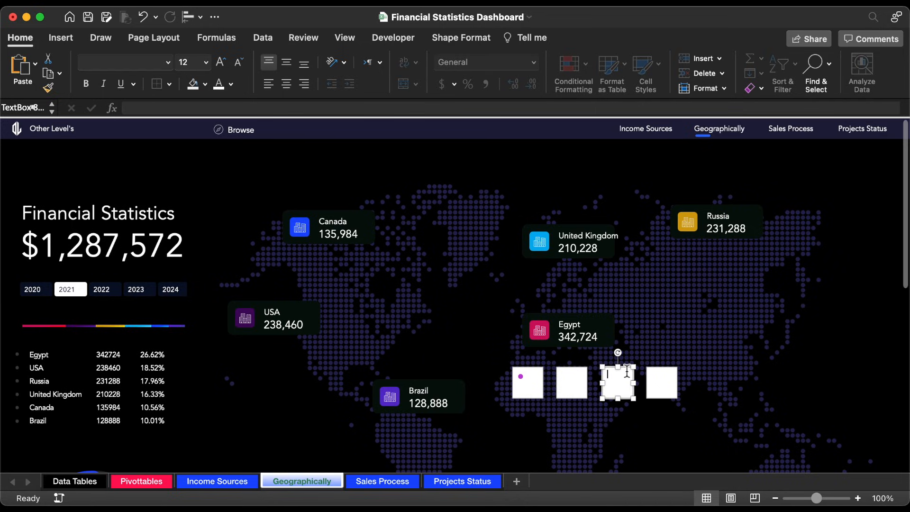
pyautogui.click(324, 105)
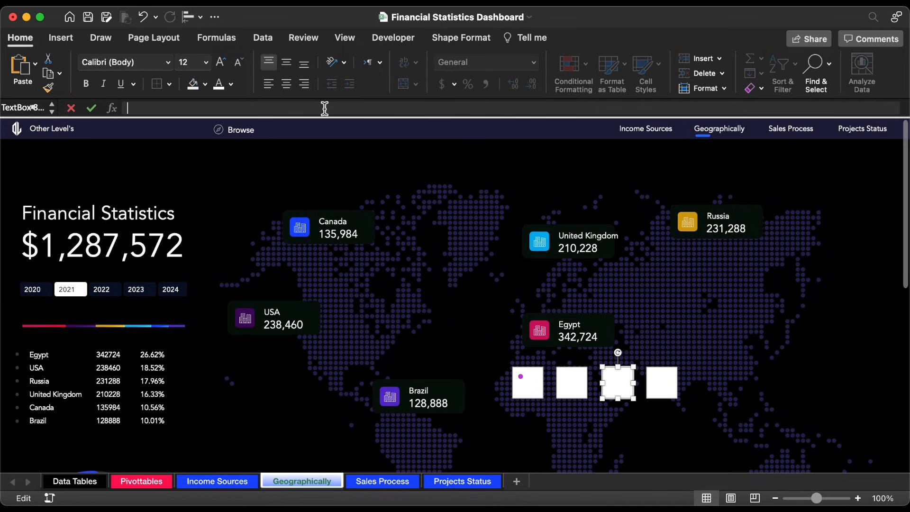
pyautogui.write('=')
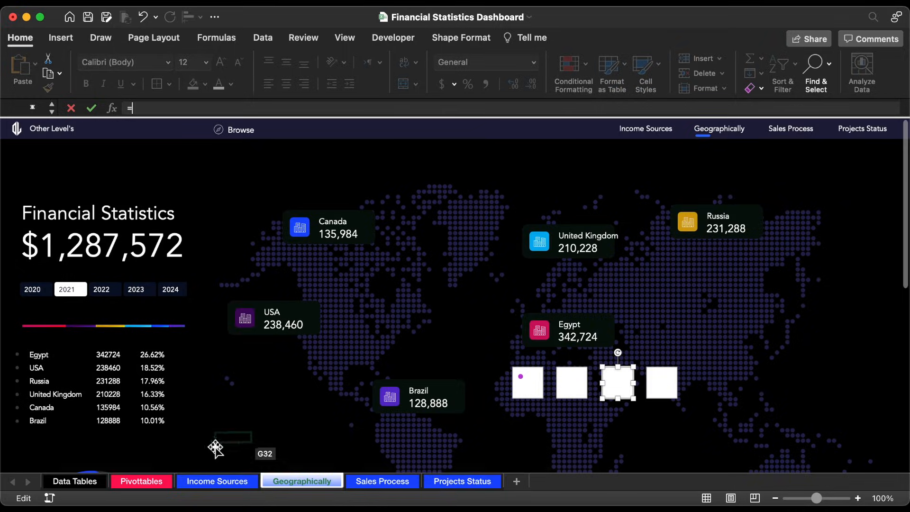
pyautogui.click(154, 482)
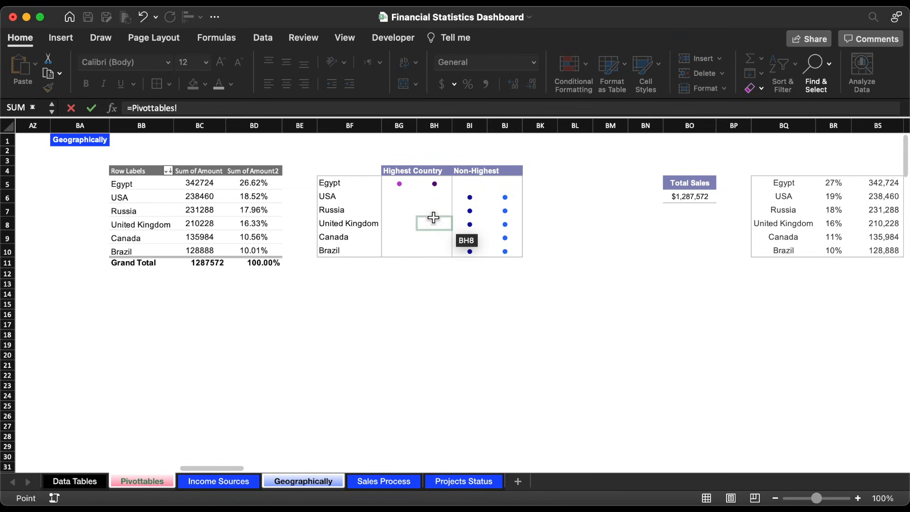
pyautogui.click(447, 184)
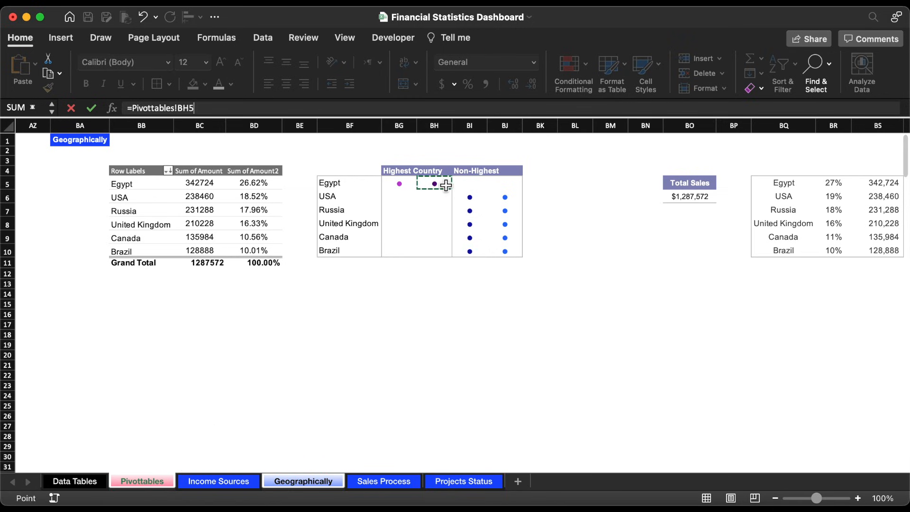
pyautogui.press('Return')
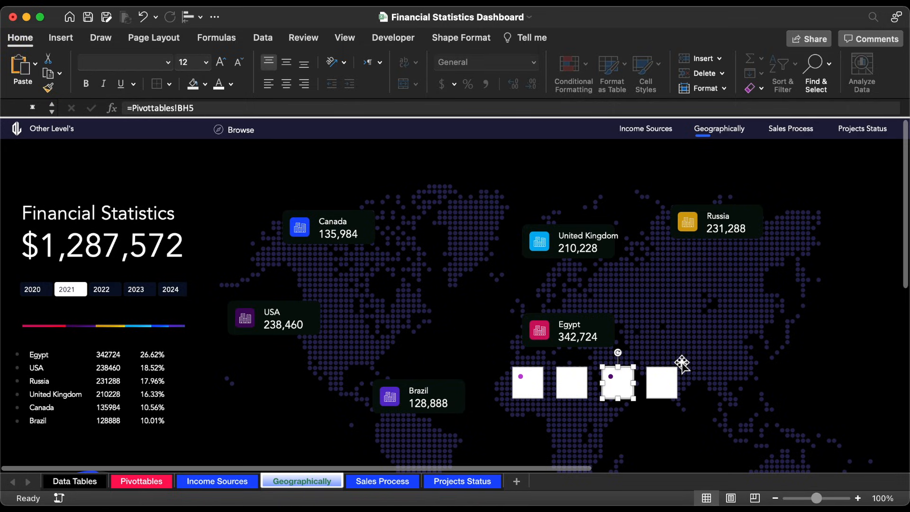
# Step: Link the fourth text box to Egypt's second non-highest bullet cell with =Pivottables!BJ5
pyautogui.click(674, 368)
pyautogui.click(674, 368)
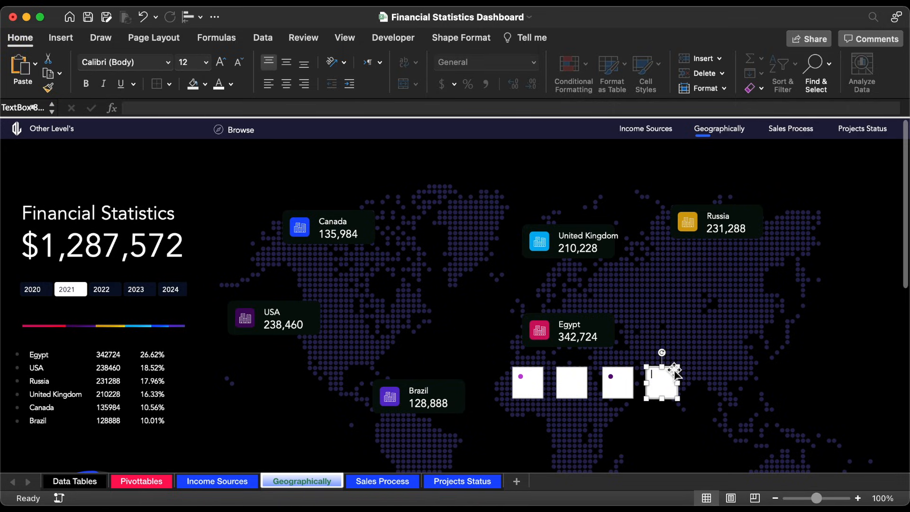
pyautogui.click(392, 109)
pyautogui.write('=')
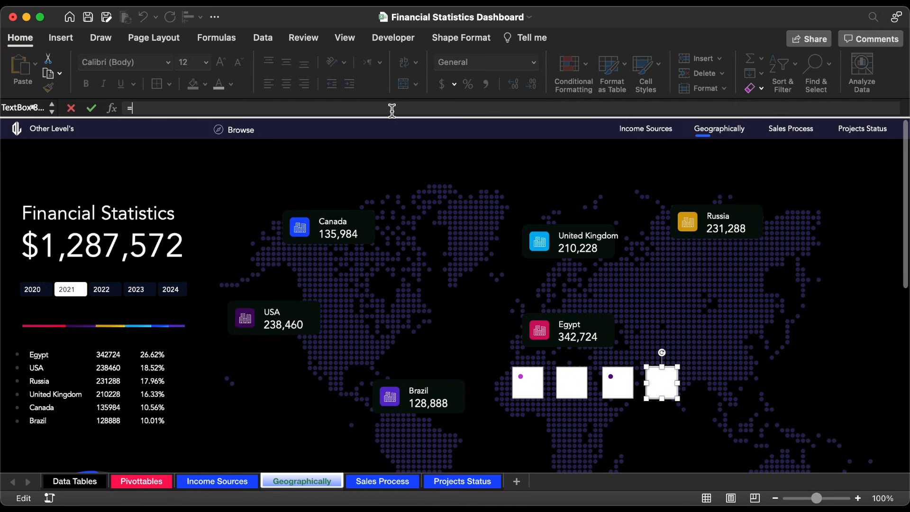
pyautogui.click(155, 481)
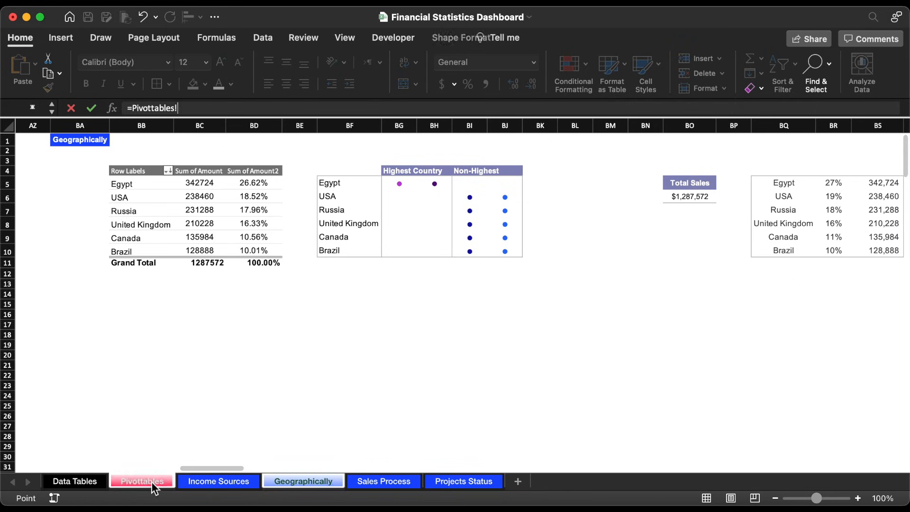
pyautogui.click(512, 191)
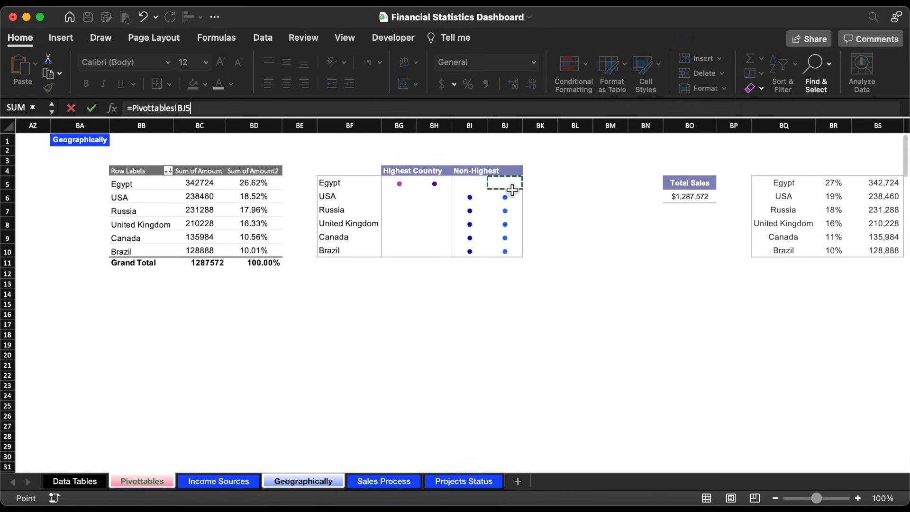
pyautogui.press('Return')
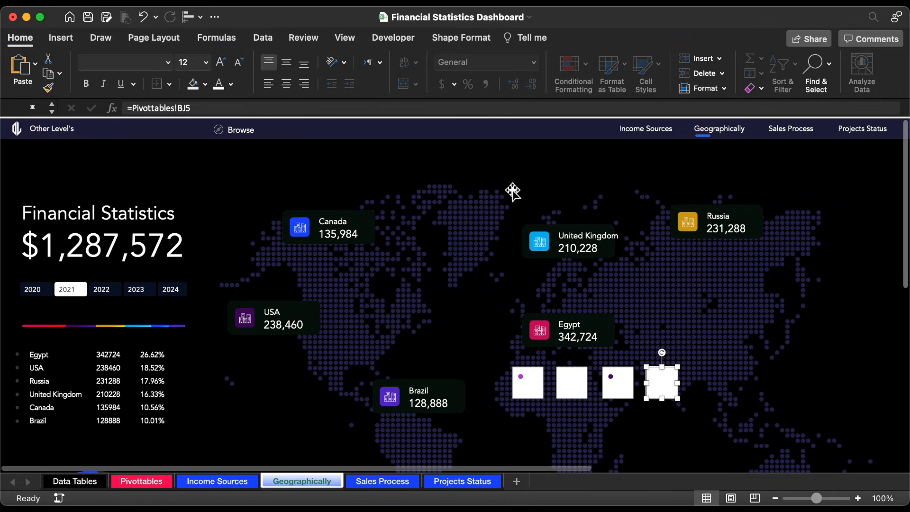
# Step: Centre the text of the first two text boxes horizontally and vertically, and remove their outline and fill
pyautogui.click(572, 382)
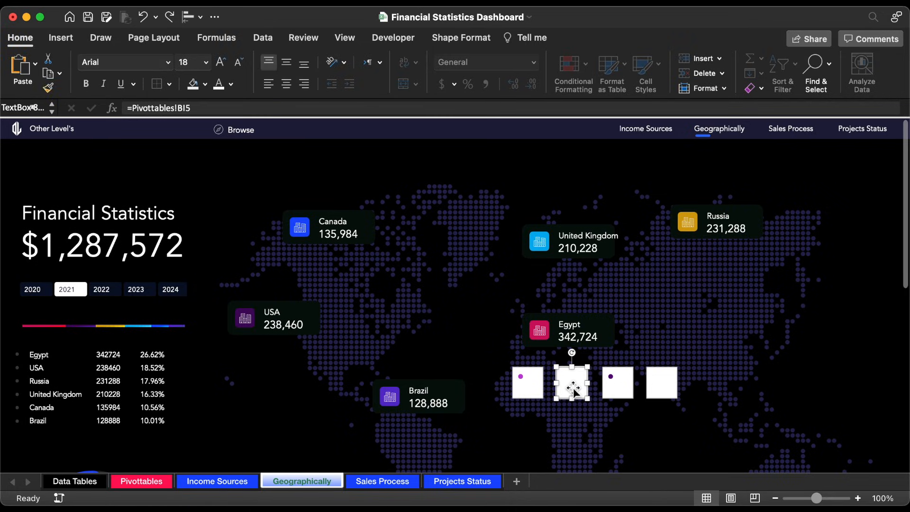
pyautogui.keyDown('shift'); pyautogui.click(542, 390); pyautogui.keyUp('shift')
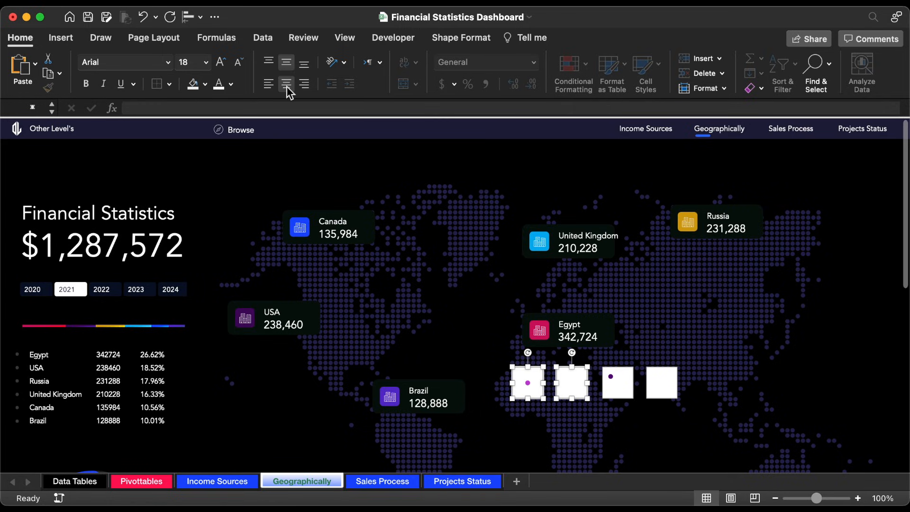
pyautogui.click(490, 39)
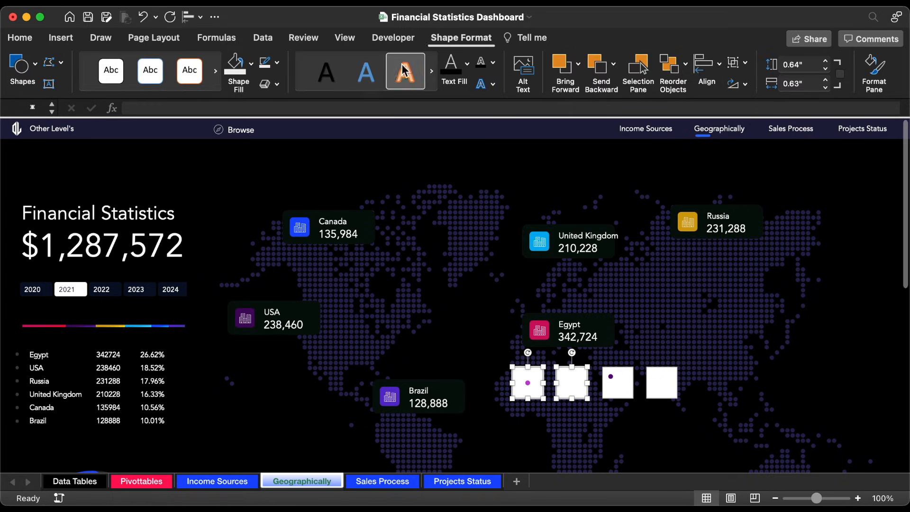
pyautogui.click(277, 63)
pyautogui.click(287, 106)
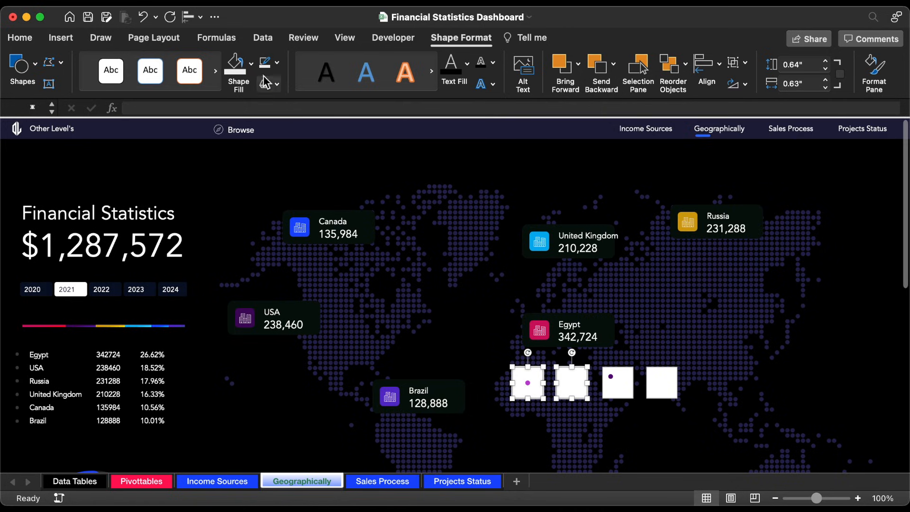
pyautogui.click(250, 63)
pyautogui.click(269, 109)
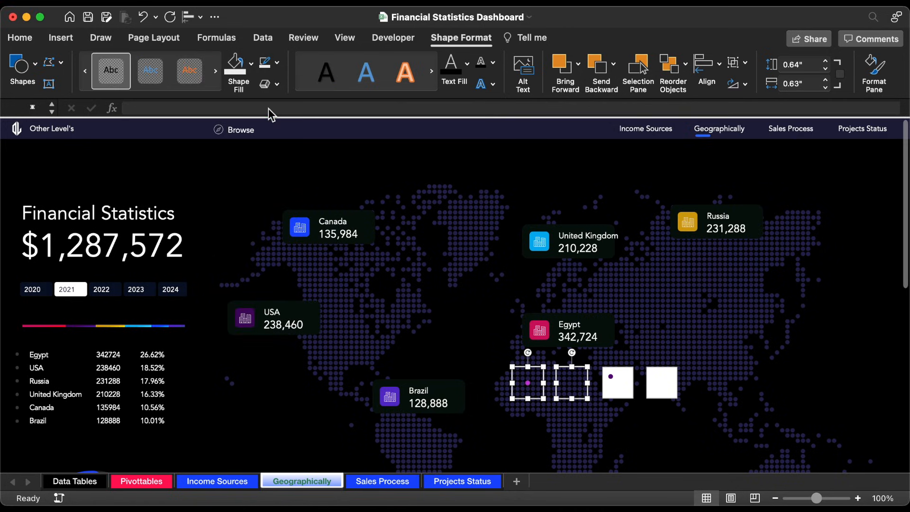
# Step: Stack the first two text boxes exactly over each other with Align Center and Align Middle, and group them
pyautogui.click(195, 18)
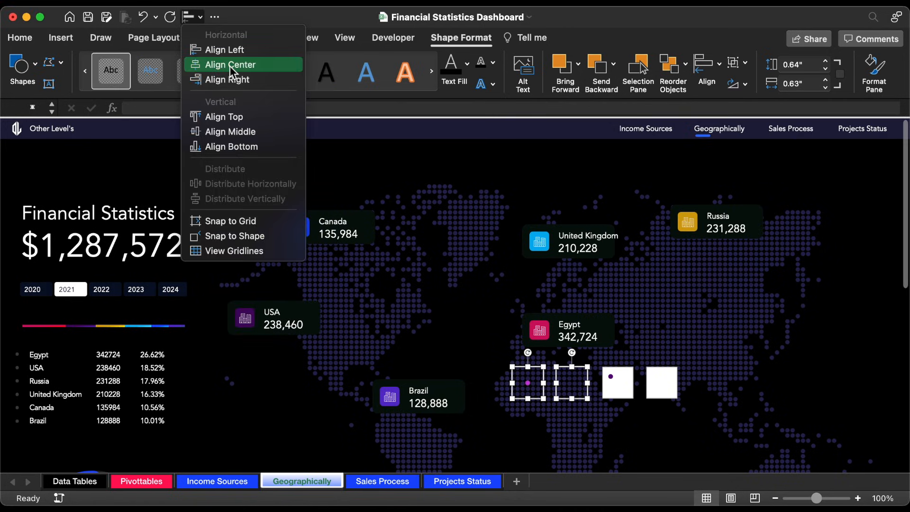
pyautogui.click(231, 66)
pyautogui.click(198, 19)
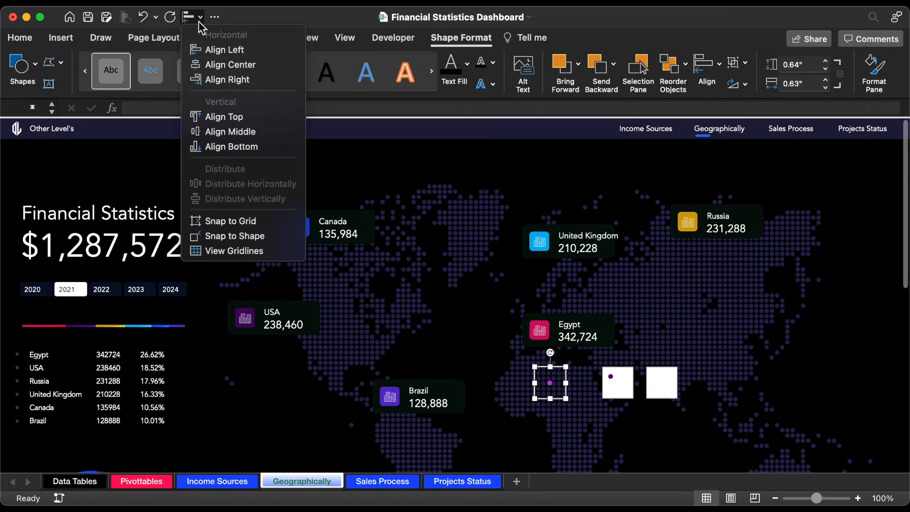
pyautogui.click(232, 131)
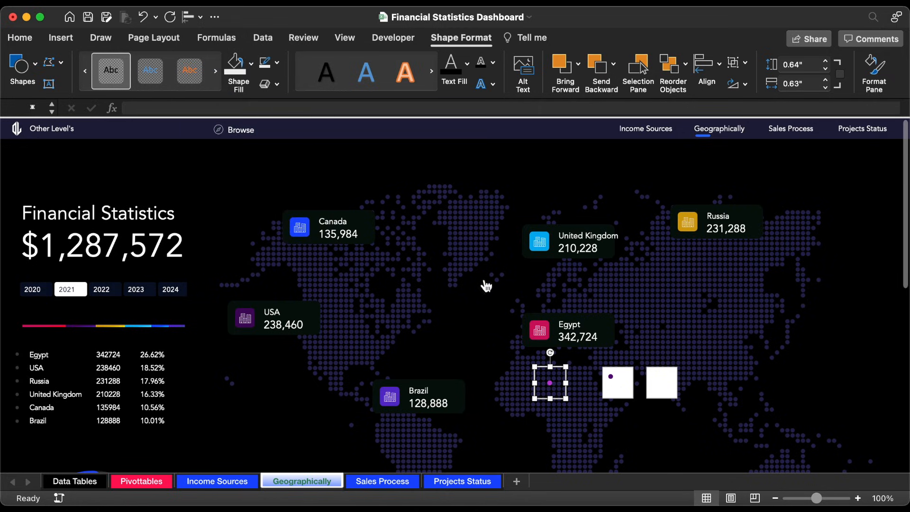
pyautogui.rightClick(571, 378)
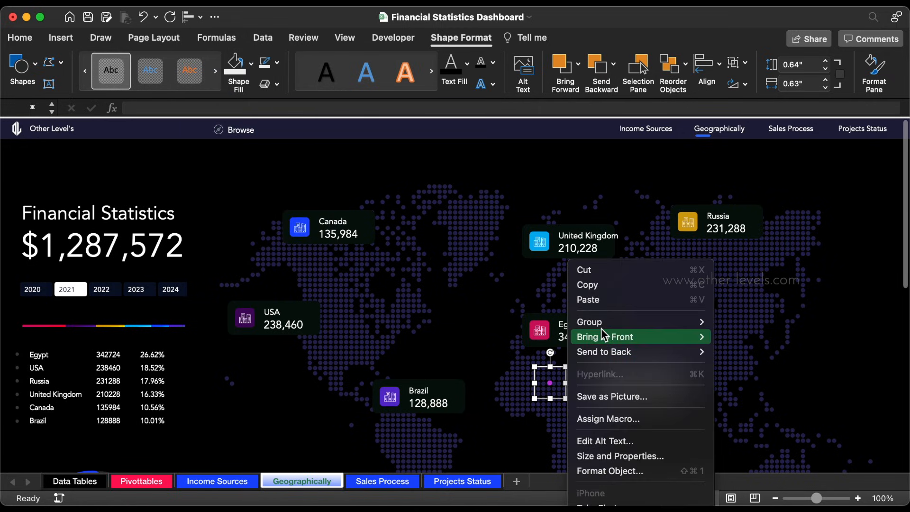
pyautogui.moveTo(660, 321)
pyautogui.click(753, 324)
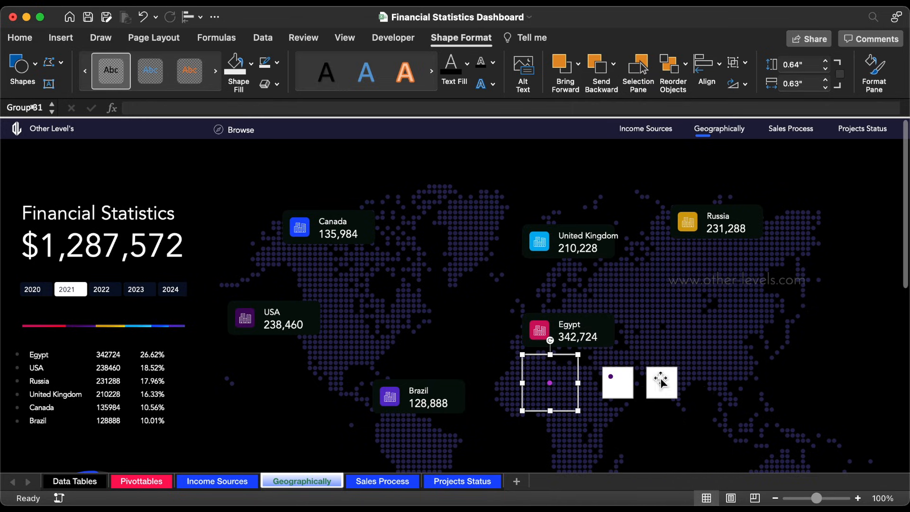
# Step: Remove the outline and fill from the third and fourth text boxes
pyautogui.click(628, 386)
pyautogui.keyDown('shift'); pyautogui.click(666, 393); pyautogui.keyUp('shift')
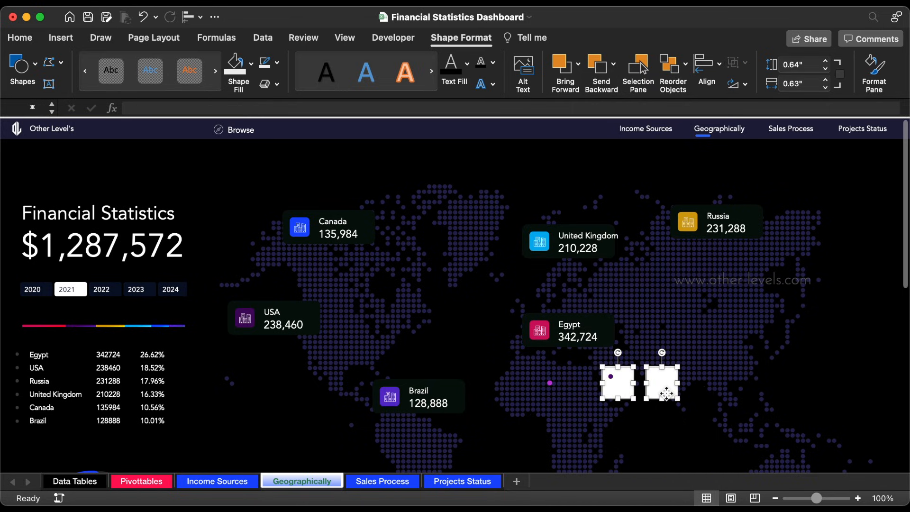
pyautogui.click(277, 62)
pyautogui.click(284, 103)
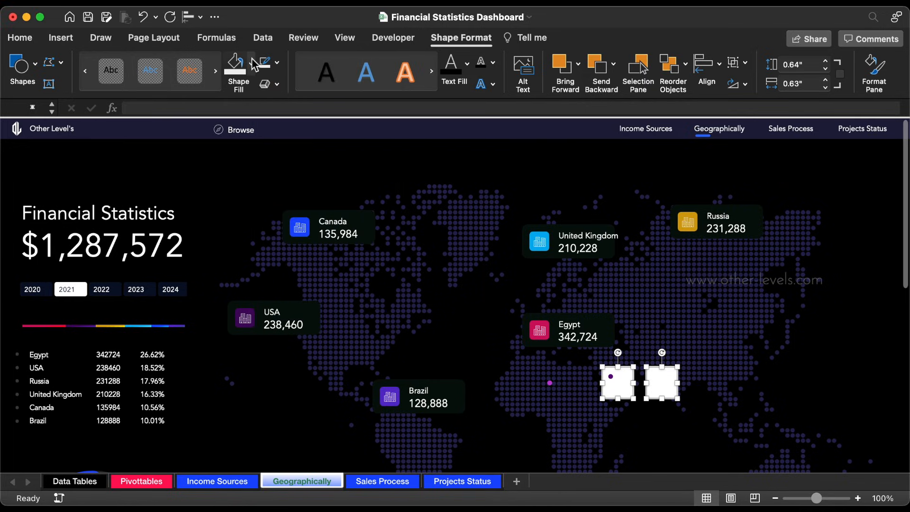
pyautogui.click(250, 63)
pyautogui.click(272, 110)
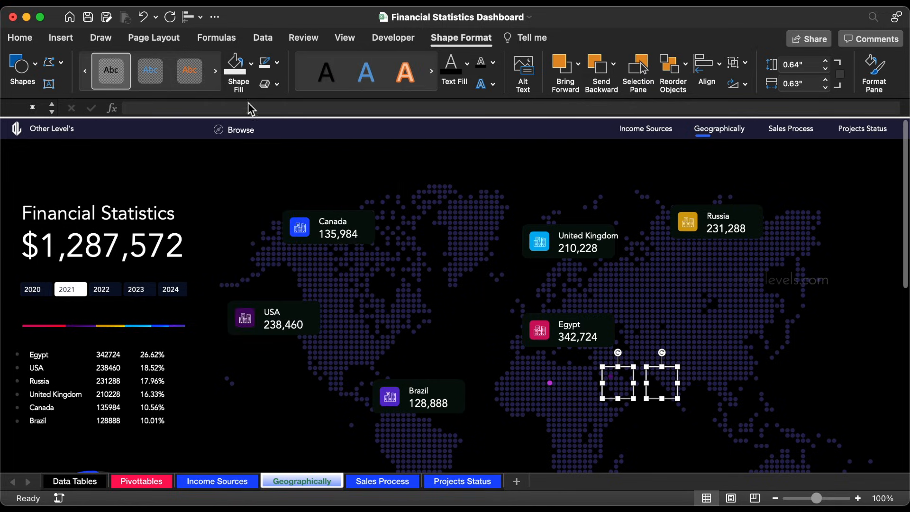
# Step: Stack the third and fourth text boxes on top of each other with Align Center and Align Middle
pyautogui.click(189, 17)
pyautogui.click(216, 65)
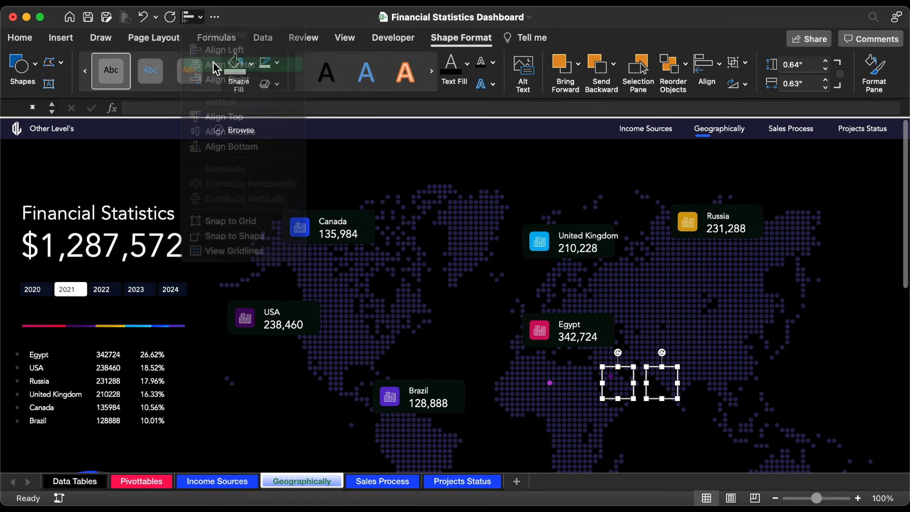
pyautogui.click(200, 19)
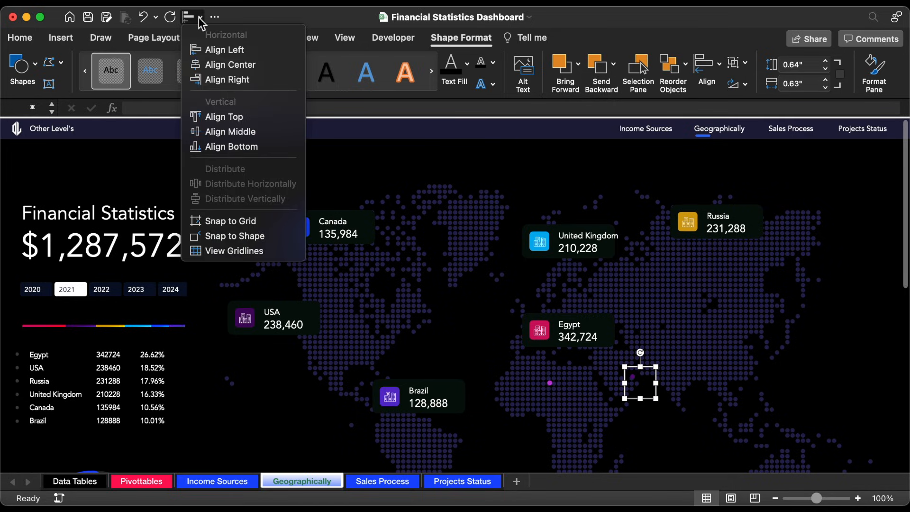
pyautogui.click(250, 133)
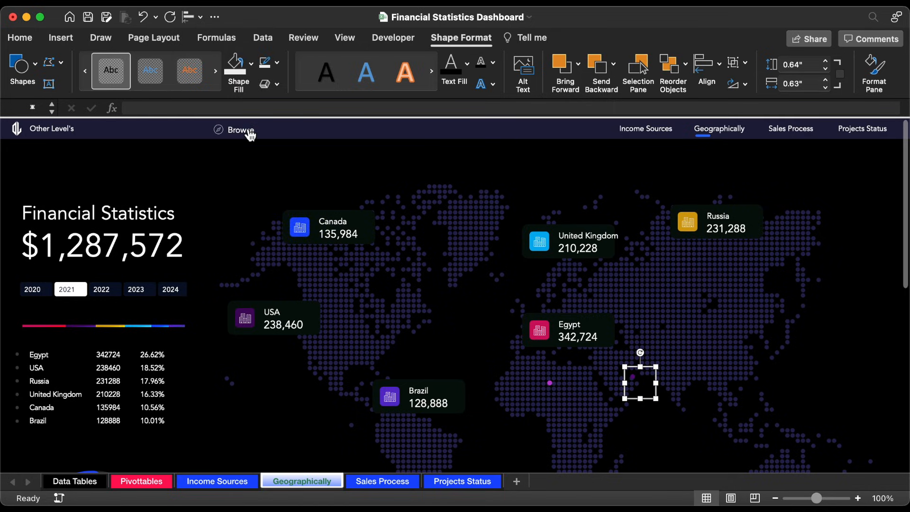
# Step: Centre the text of the stacked third and fourth text boxes horizontally and vertically, and group the pair
pyautogui.click(20, 37)
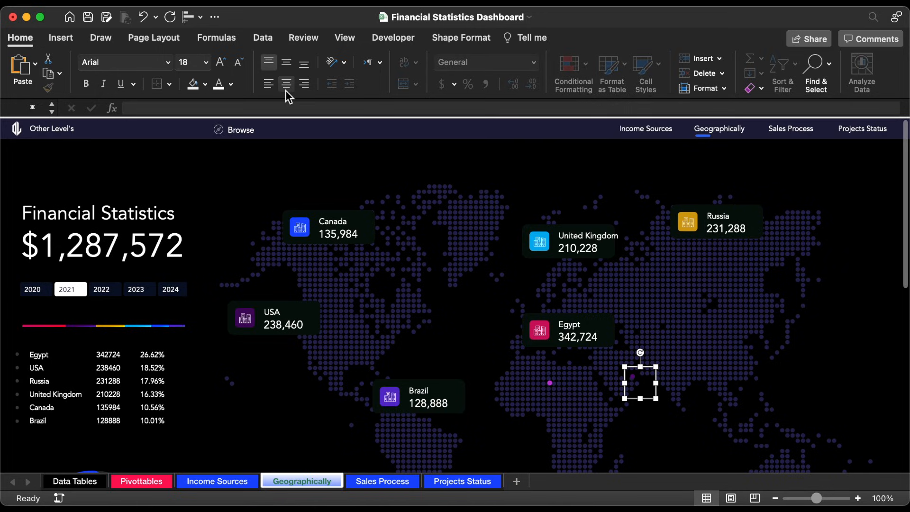
pyautogui.click(287, 63)
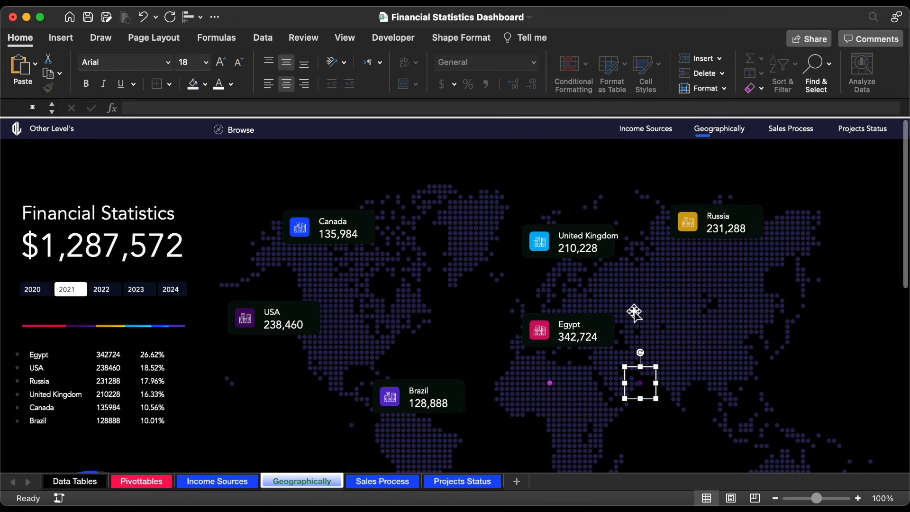
pyautogui.rightClick(659, 376)
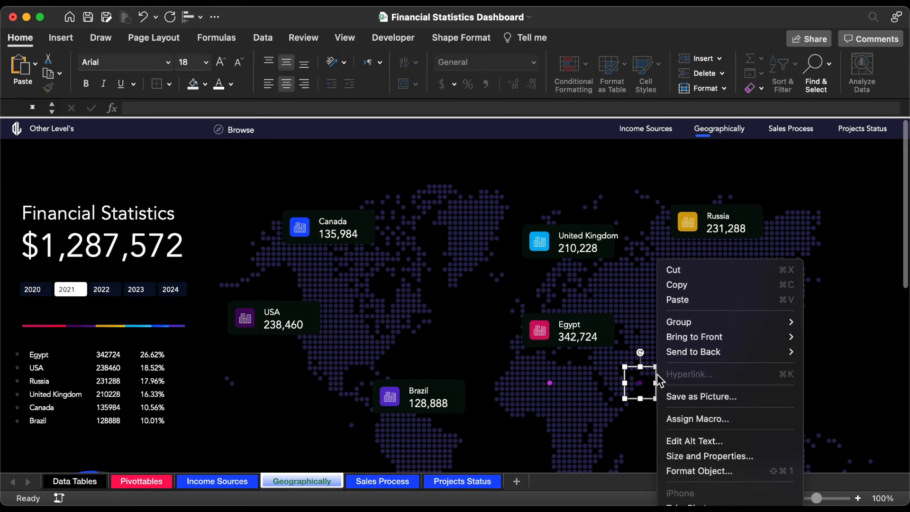
pyautogui.moveTo(697, 323)
pyautogui.click(820, 323)
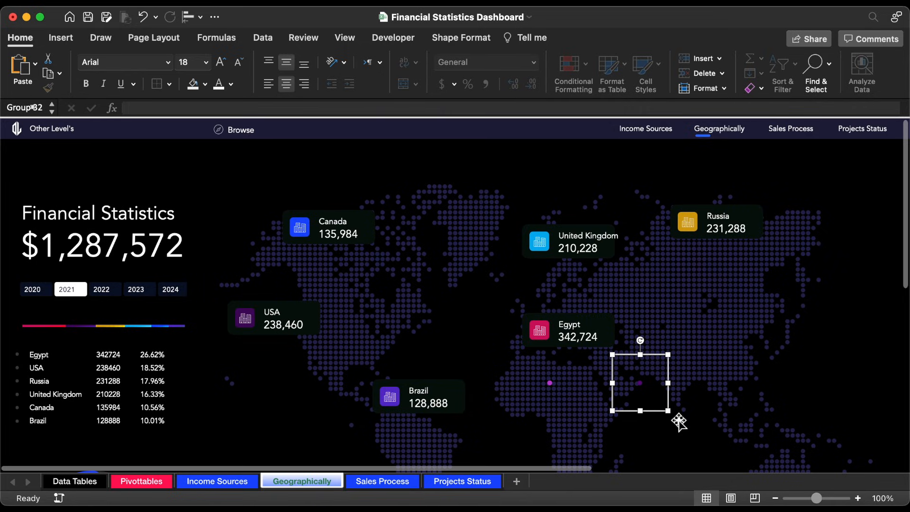
# Step: Place the magenta and dark purple bullet groups side by side on the map's northern Africa area, just below the Egypt card
pyautogui.moveTo(656, 413); pyautogui.dragTo(599, 405)
pyautogui.click(883, 499)
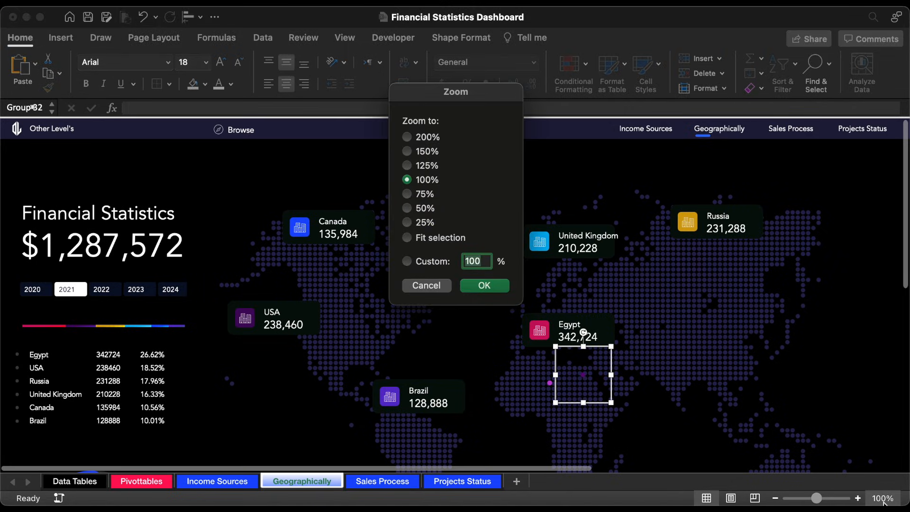
pyautogui.click(414, 152)
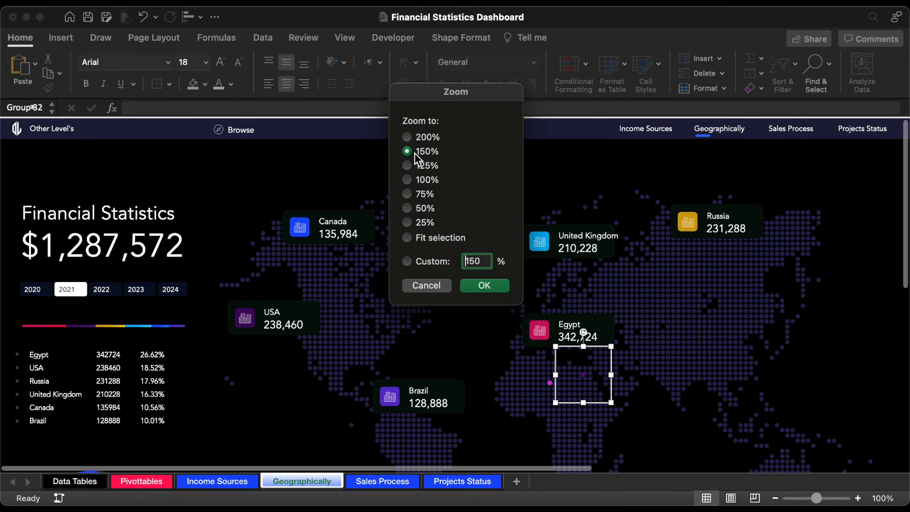
pyautogui.click(496, 287)
pyautogui.scroll(-4, 653, 381)
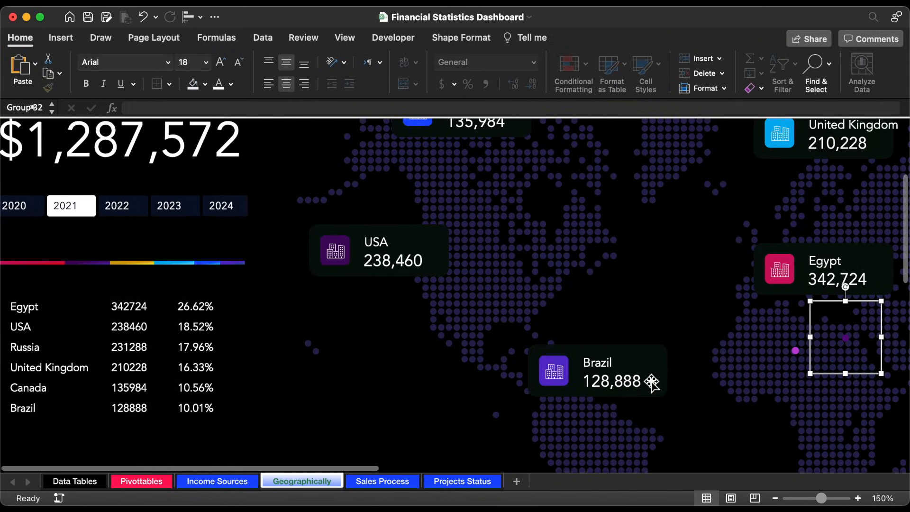
pyautogui.hscroll(6, 652, 382)
pyautogui.hscroll(3, 653, 382)
pyautogui.scroll(-1, 652, 382)
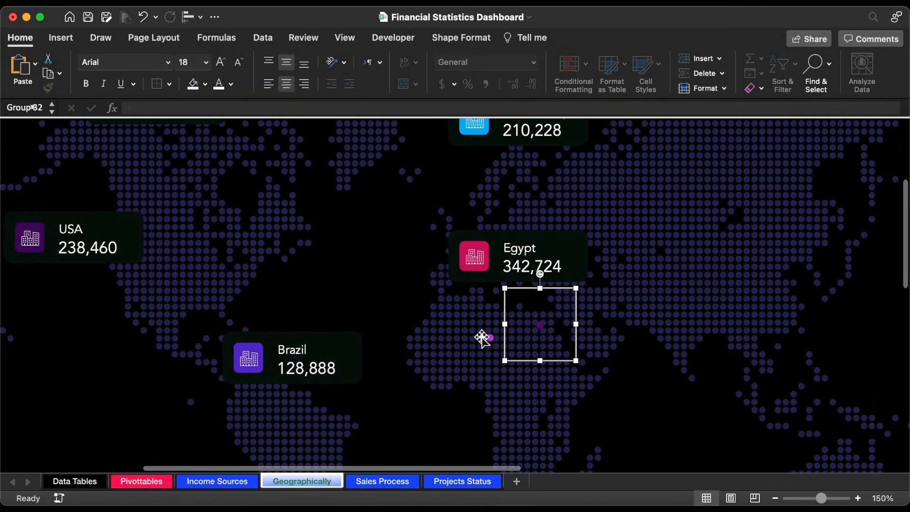
pyautogui.click(488, 339)
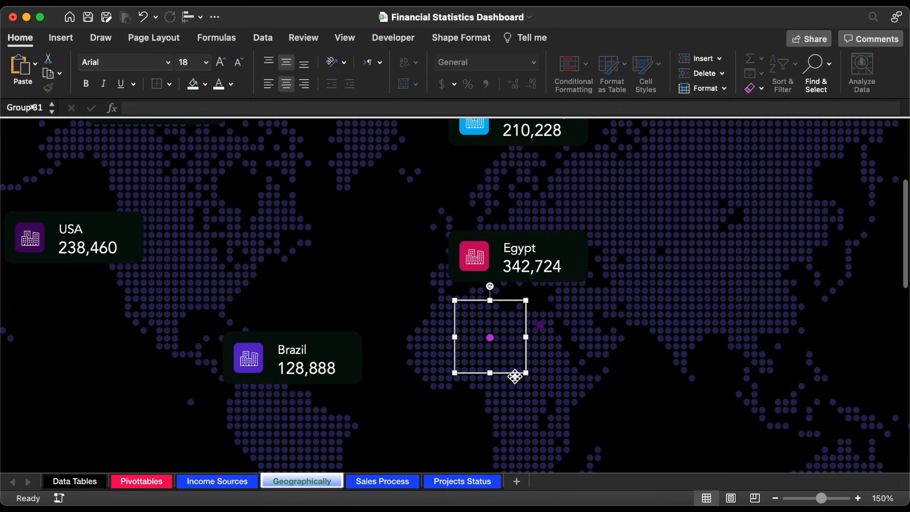
pyautogui.moveTo(515, 377); pyautogui.dragTo(545, 352)
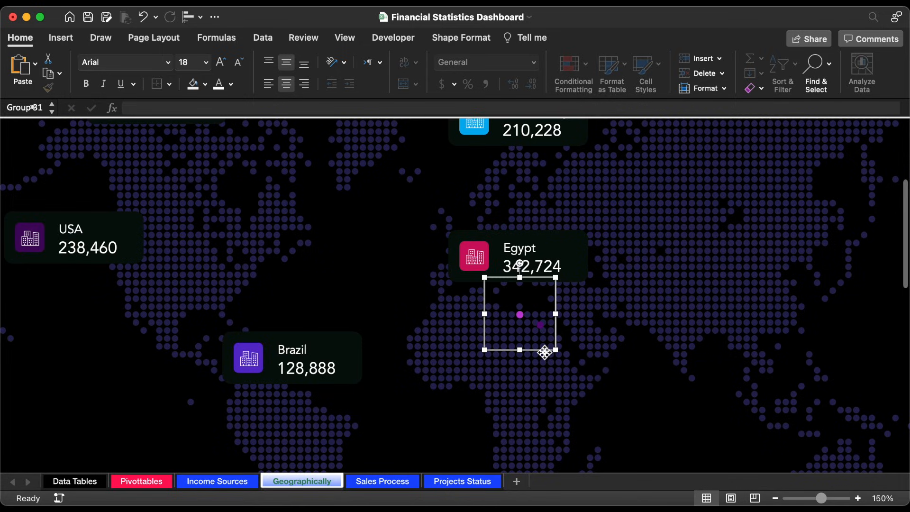
pyautogui.click(540, 325)
pyautogui.moveTo(567, 362); pyautogui.dragTo(562, 352)
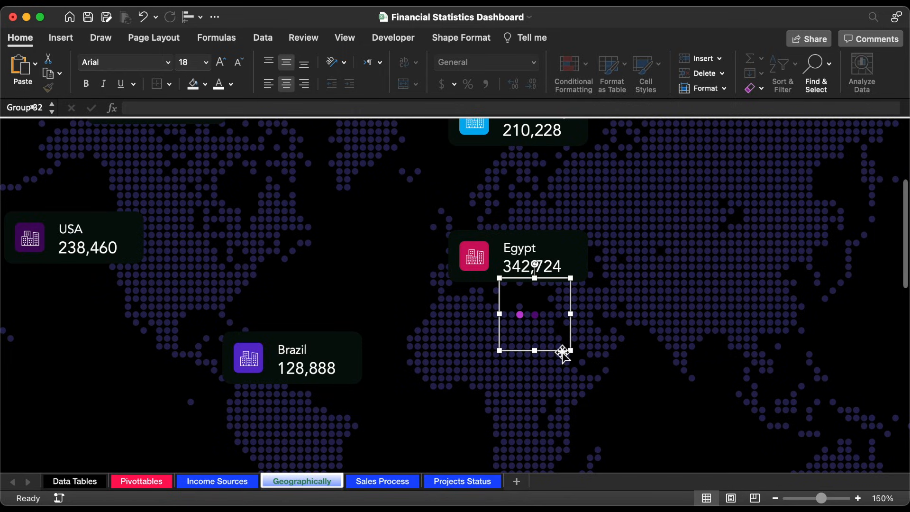
# Step: Scatter duplicates of the dark purple bullet group over the northern Africa area of the map, below the Egypt card
pyautogui.press('super+d')
pyautogui.moveTo(568, 364); pyautogui.dragTo(528, 376)
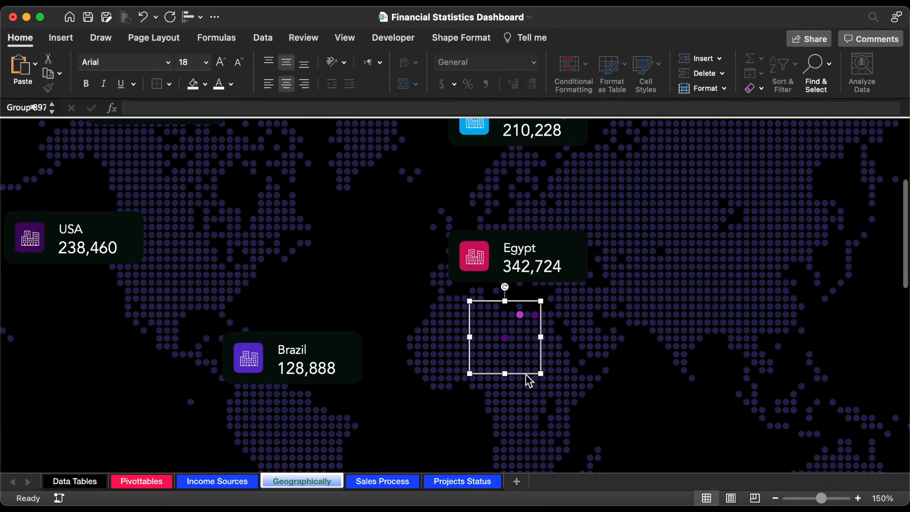
pyautogui.press('super+d')
pyautogui.moveTo(532, 385); pyautogui.dragTo(578, 377)
pyautogui.press('super+d')
pyautogui.press('super+d')
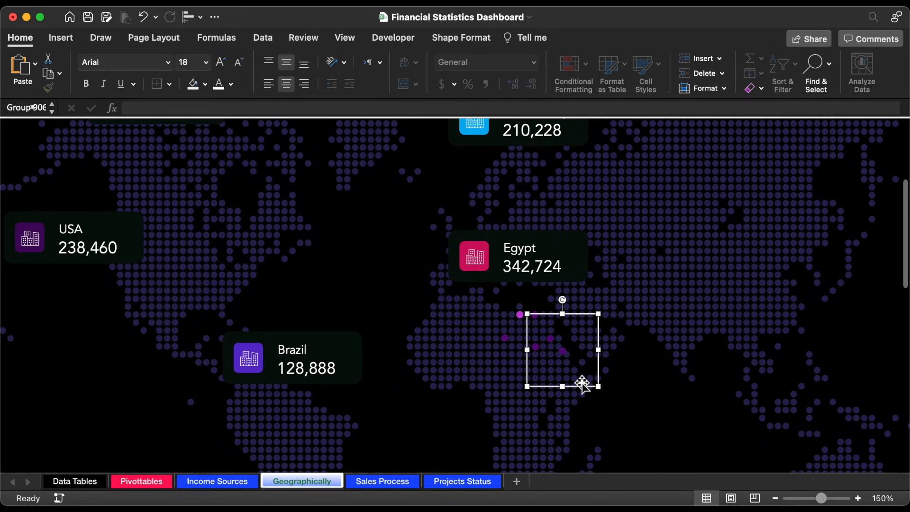
pyautogui.moveTo(583, 386); pyautogui.dragTo(565, 399)
pyautogui.press('super+z')
pyautogui.press('super+z')
pyautogui.press('super+d')
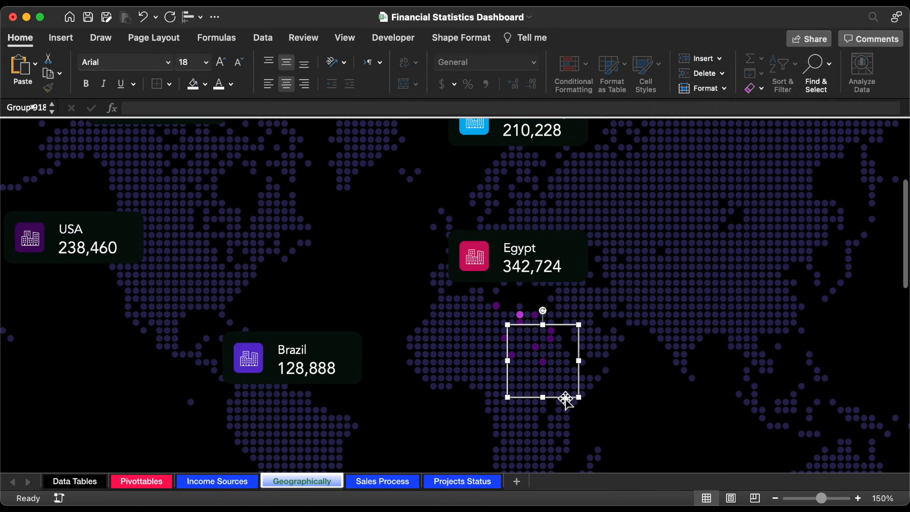
# Step: Duplicate the magenta bullet group repeatedly and spread the copies among the dark purple bullets below the Egypt card
pyautogui.click(525, 317)
pyautogui.press('super+d')
pyautogui.moveTo(569, 336); pyautogui.dragTo(589, 386)
pyautogui.press('super+d')
pyautogui.press('super+d')
pyautogui.press('super+d')
pyautogui.press('super+d')
pyautogui.press('super+d')
pyautogui.press('super+d')
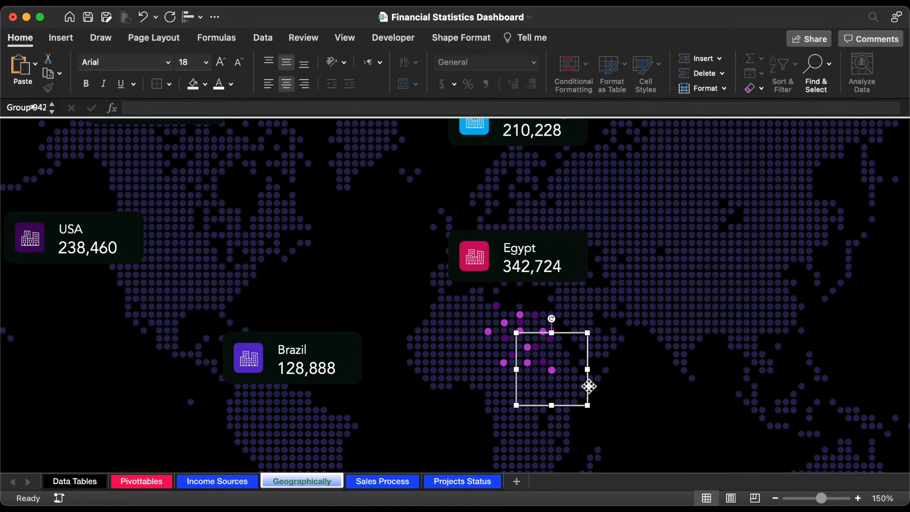
pyautogui.press('super+d')
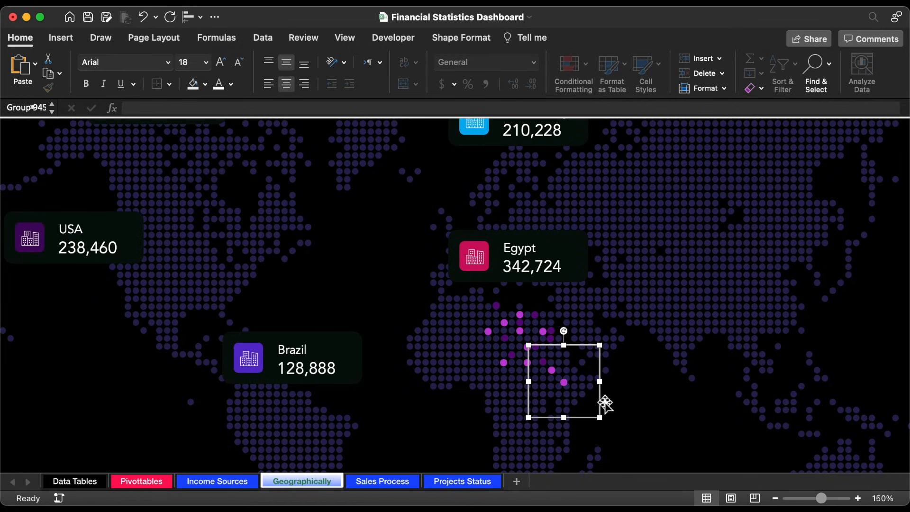
# Step: Add more magenta bullet copies along the upper edge and western side of the African bullet cluster
pyautogui.moveTo(601, 402); pyautogui.dragTo(528, 342)
pyautogui.press('super+d')
pyautogui.press('super+d')
pyautogui.press('super+d')
pyautogui.press('super+d')
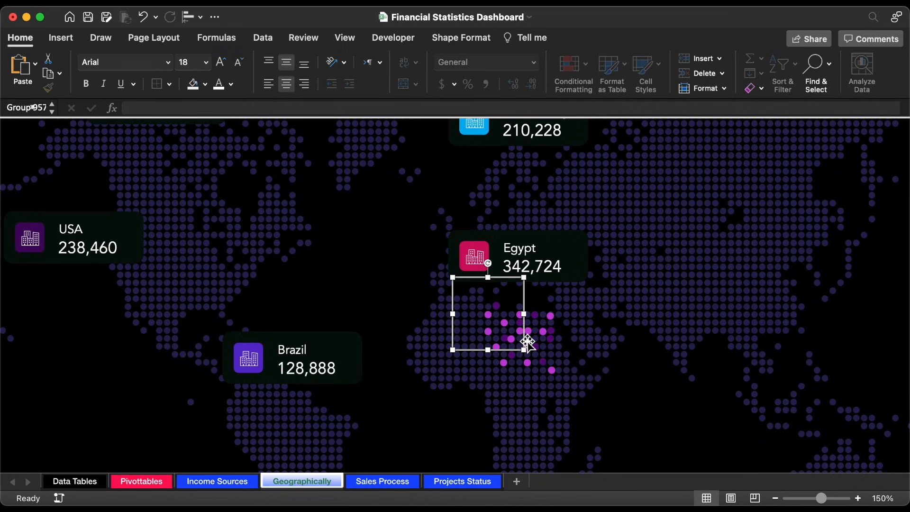
# Step: Place the last magenta bullet copies in the centre and at the south-western edge of the African cluster
pyautogui.press('super+d')
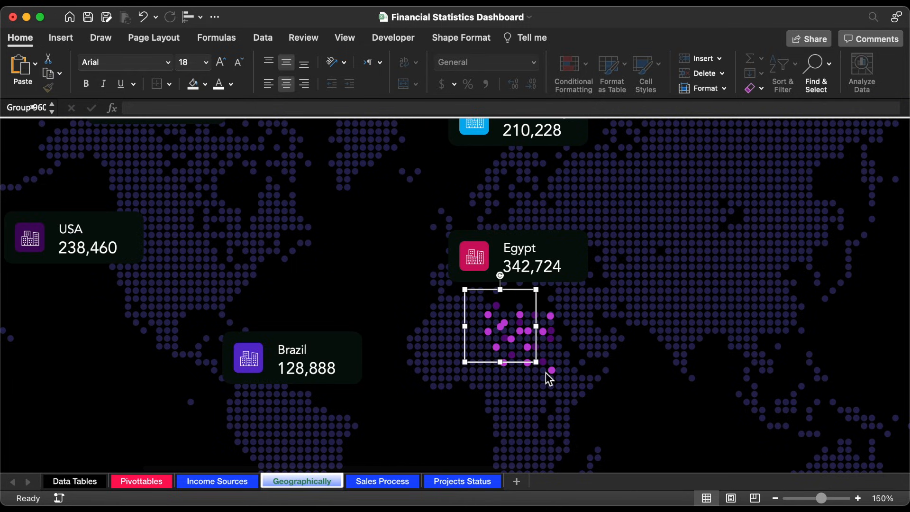
pyautogui.moveTo(544, 373); pyautogui.dragTo(565, 339)
pyautogui.press('super+d')
pyautogui.click(523, 314)
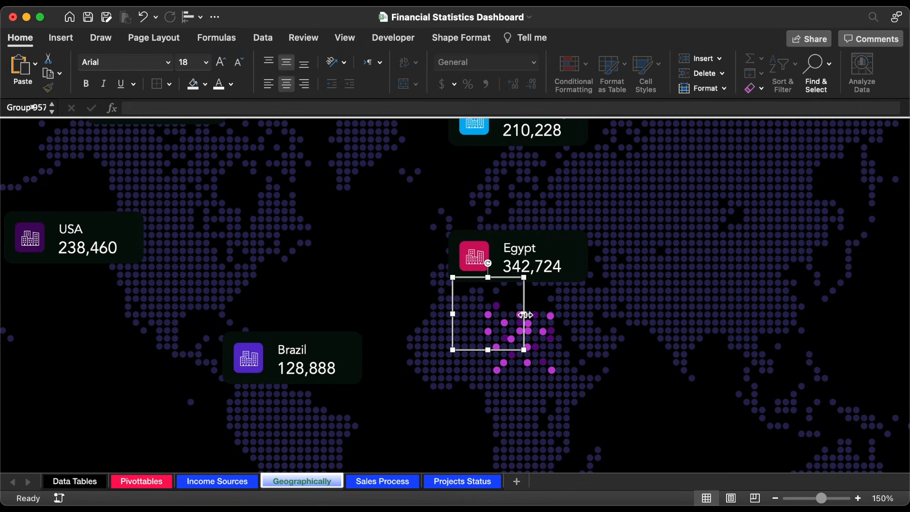
pyautogui.click(543, 365)
pyautogui.click(496, 301)
pyautogui.click(497, 300)
pyautogui.click(553, 329)
pyautogui.click(540, 351)
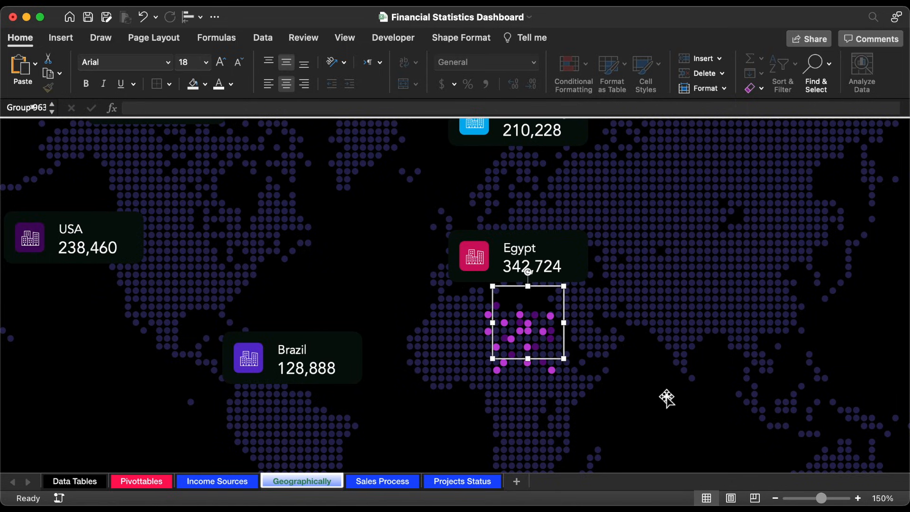
# Step: Zoom the sheet to 100% and test the bullets by switching the year filter to 2021 and back to 2022
pyautogui.click(882, 498)
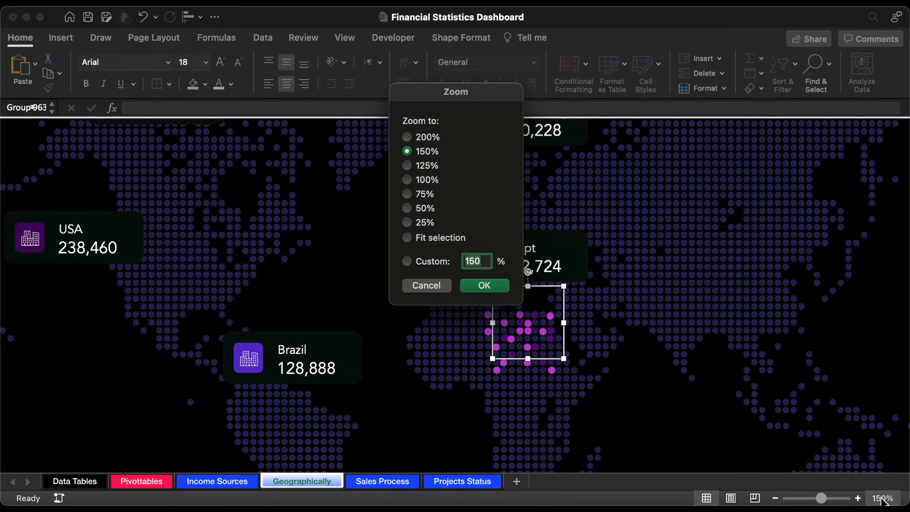
pyautogui.click(428, 181)
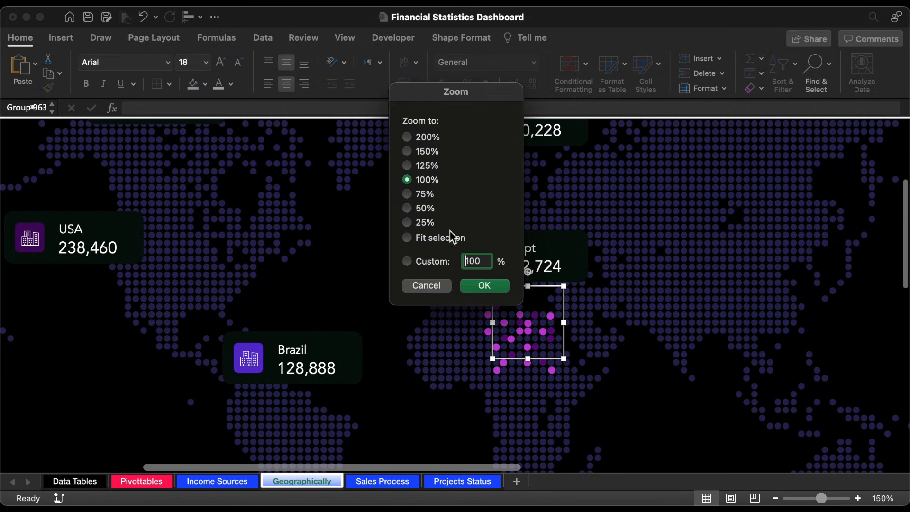
pyautogui.click(484, 286)
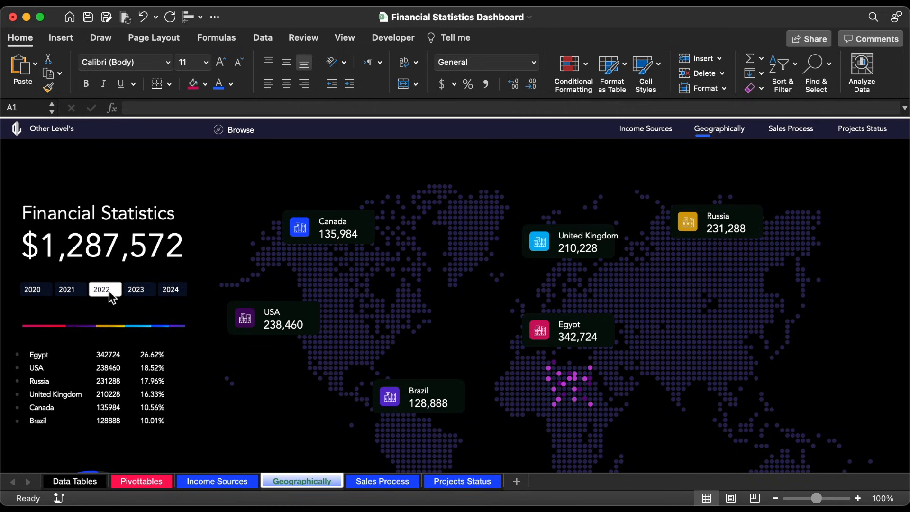
pyautogui.click(109, 291)
pyautogui.click(66, 291)
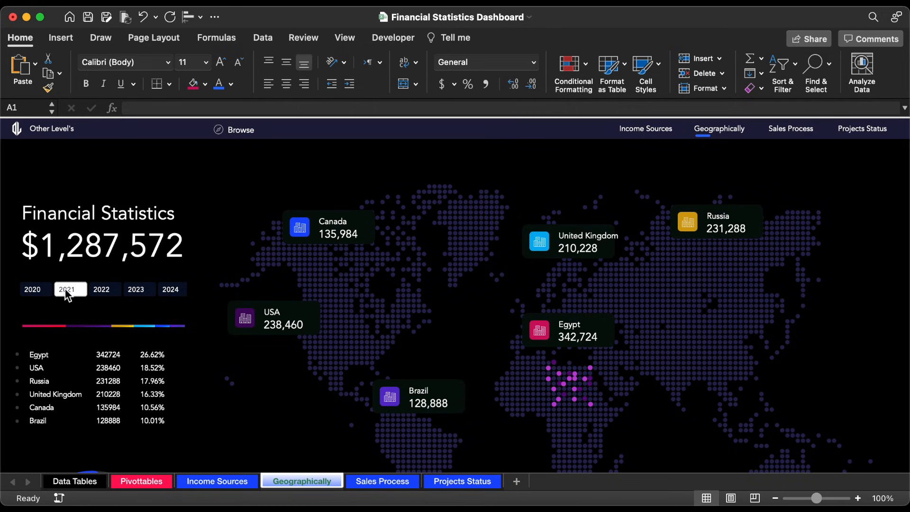
pyautogui.click(104, 294)
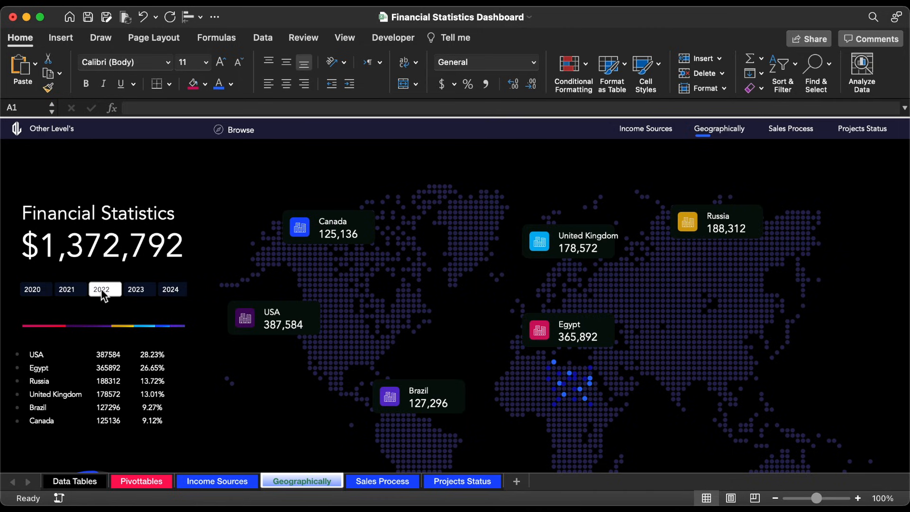
# Step: Group the Canada, USA, Brazil, Egypt, United Kingdom and Russia cards together with the world map
pyautogui.click(356, 242)
pyautogui.keyDown('shift'); pyautogui.click(285, 327); pyautogui.keyUp('shift')
pyautogui.keyDown('shift'); pyautogui.click(386, 396); pyautogui.keyUp('shift')
pyautogui.keyDown('shift'); pyautogui.click(583, 337); pyautogui.keyUp('shift')
pyautogui.keyDown('shift'); pyautogui.click(583, 249); pyautogui.keyUp('shift')
pyautogui.keyDown('shift'); pyautogui.click(709, 224); pyautogui.keyUp('shift')
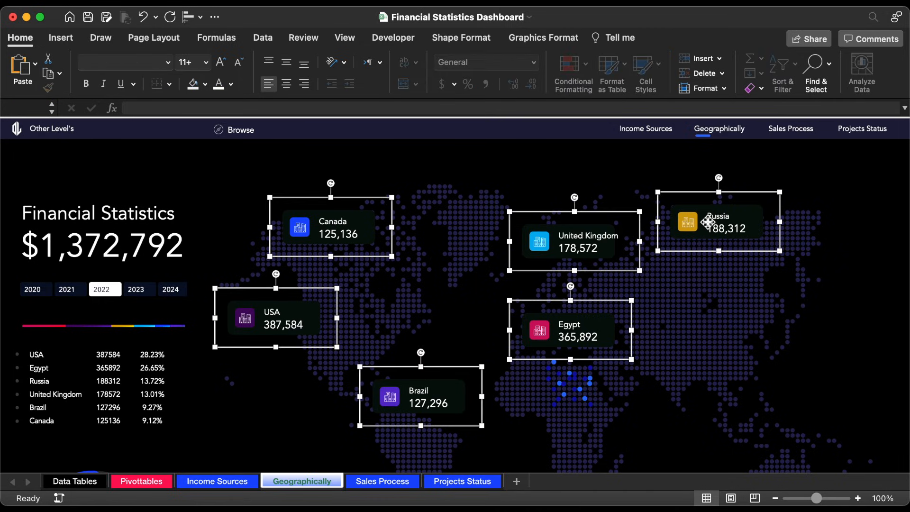
pyautogui.keyDown('shift'); pyautogui.click(475, 226); pyautogui.keyUp('shift')
pyautogui.rightClick(475, 226)
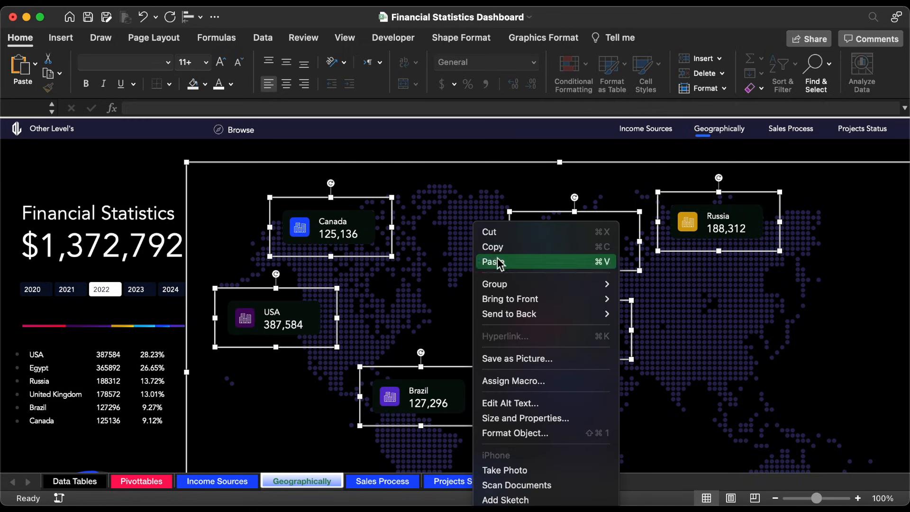
pyautogui.moveTo(508, 284)
pyautogui.click(627, 284)
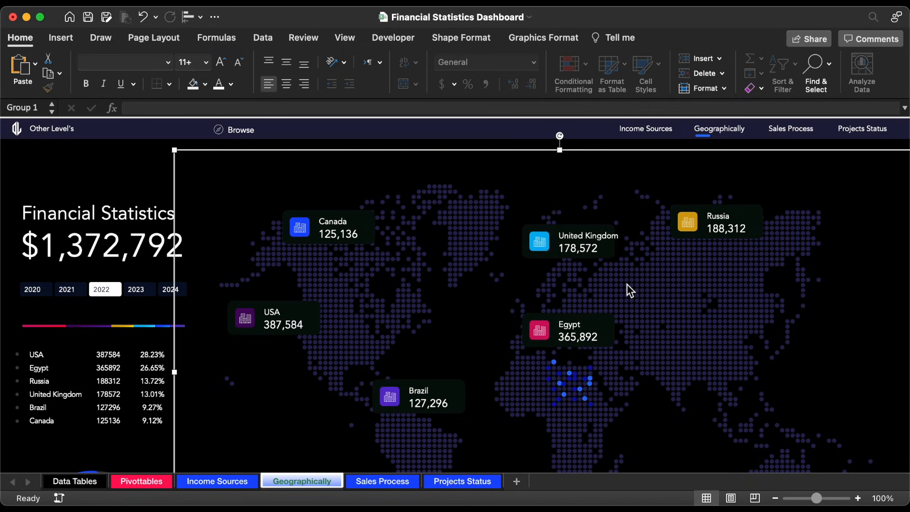
# Step: Bring the grouped map and country cards to the front of the bullets, and deselect the group
pyautogui.rightClick(496, 155)
pyautogui.moveTo(551, 232)
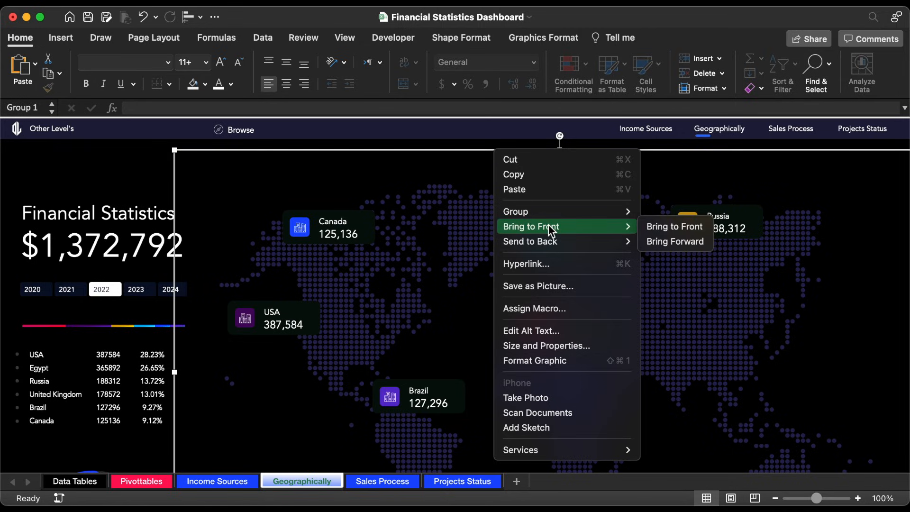
pyautogui.click(670, 229)
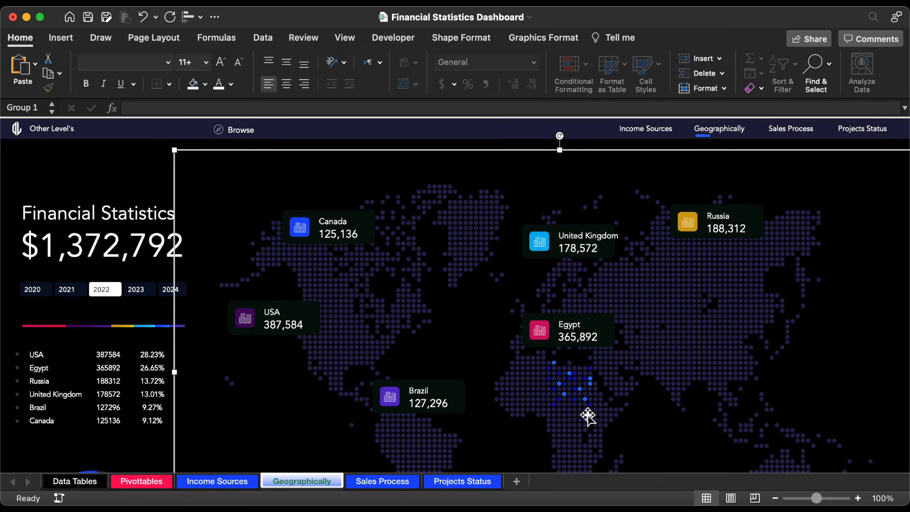
pyautogui.click(139, 176)
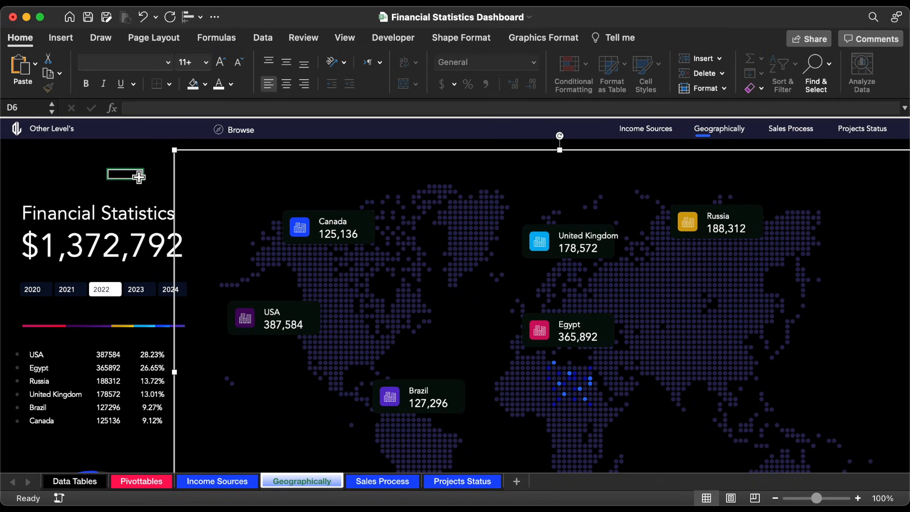
# Step: Bring the year slicer, stacked bar, Financial Statistics title, total amount and country list to the front
pyautogui.click(173, 282)
pyautogui.click(166, 320)
pyautogui.keyDown('shift'); pyautogui.click(154, 283); pyautogui.keyUp('shift')
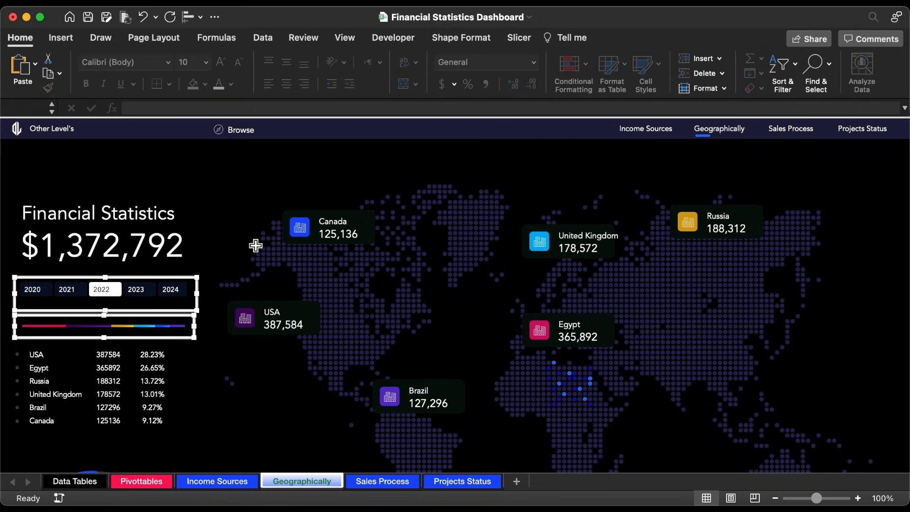
pyautogui.keyDown('shift'); pyautogui.click(204, 247); pyautogui.keyUp('shift')
pyautogui.keyDown('shift'); pyautogui.click(150, 213); pyautogui.keyUp('shift')
pyautogui.keyDown('shift'); pyautogui.click(144, 359); pyautogui.keyUp('shift')
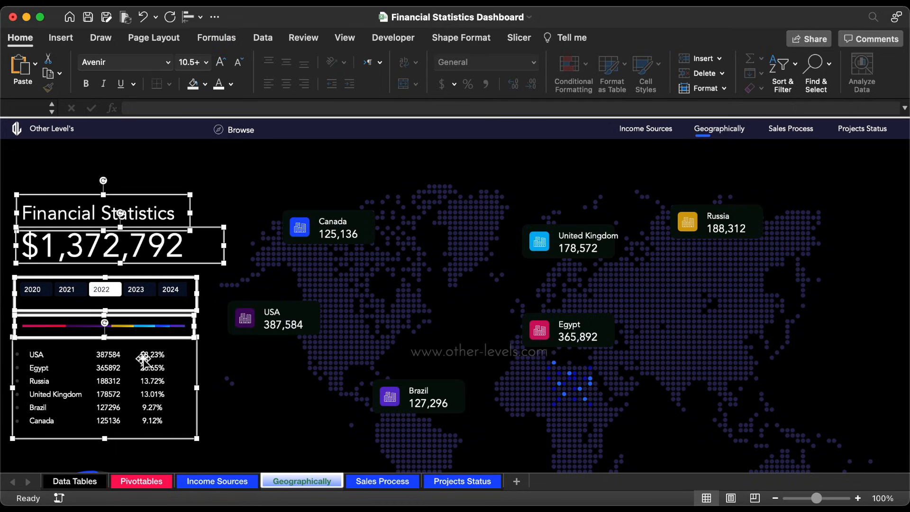
pyautogui.rightClick(144, 359)
pyautogui.moveTo(194, 355)
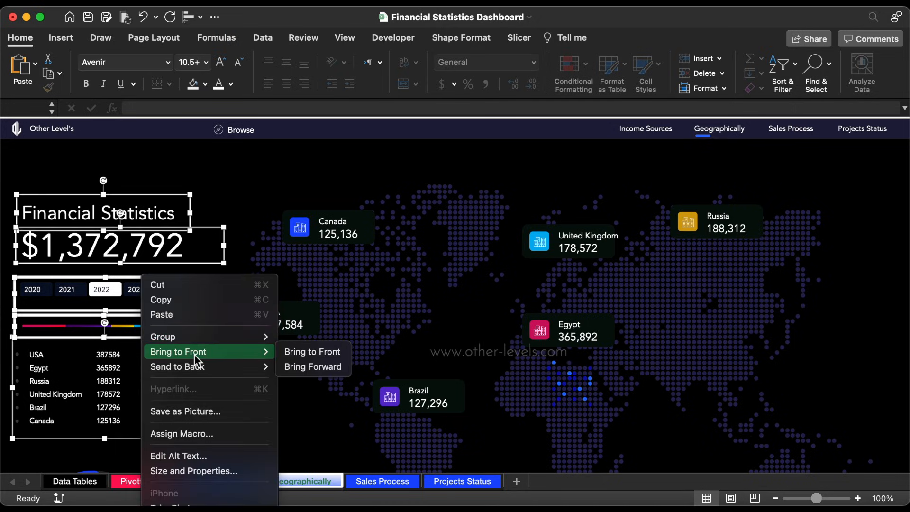
pyautogui.click(300, 352)
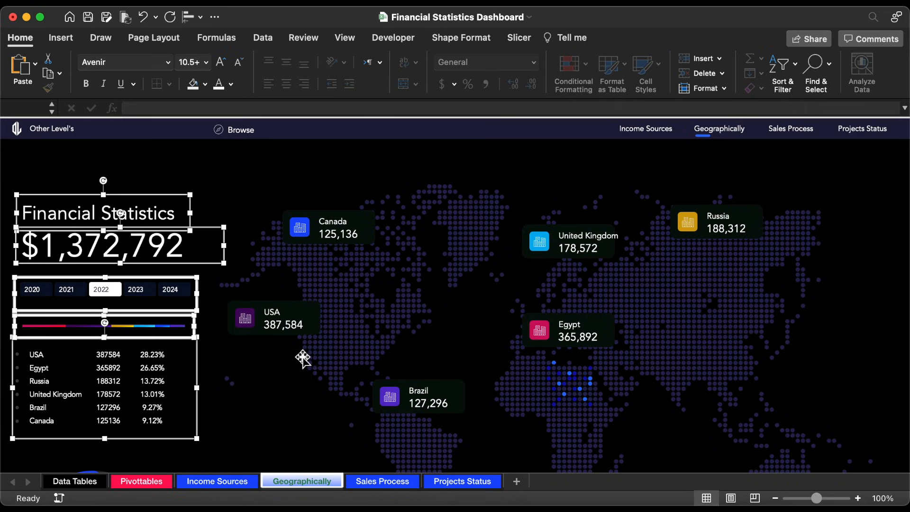
# Step: Show the Selection Pane for the map group and check the Non-Highest bullet columns BI and BJ on the Pivottables sheet
pyautogui.click(262, 275)
pyautogui.click(548, 37)
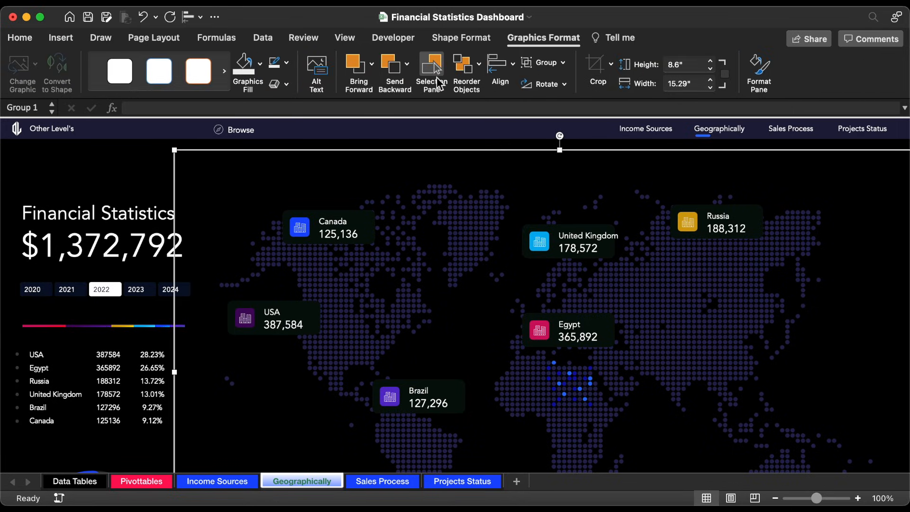
pyautogui.click(436, 78)
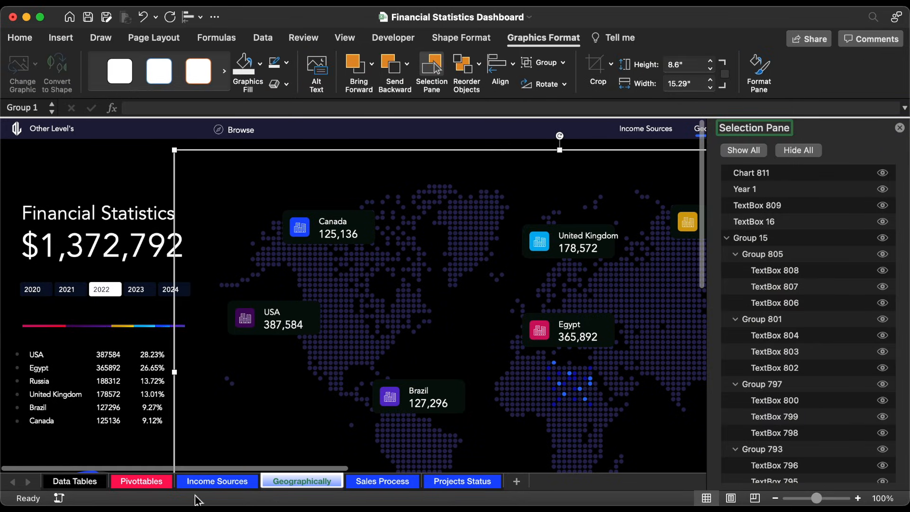
pyautogui.click(139, 484)
pyautogui.click(476, 137)
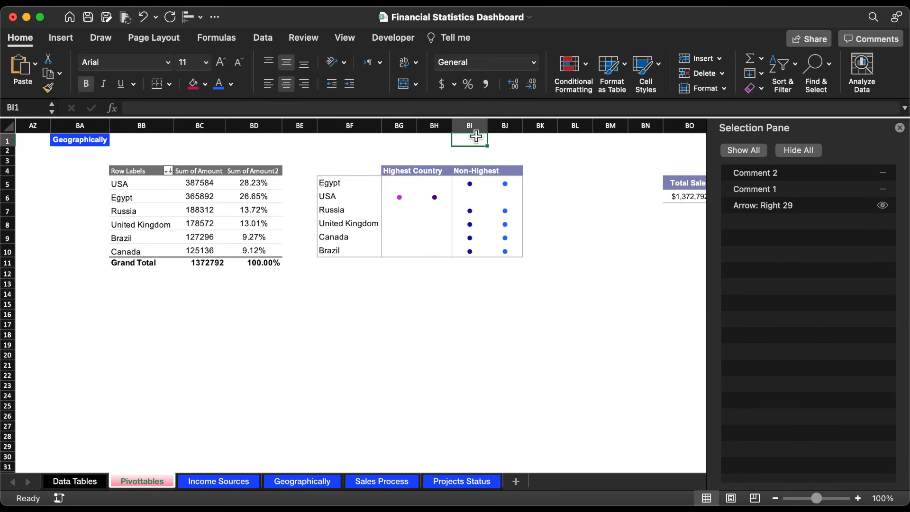
pyautogui.click(504, 141)
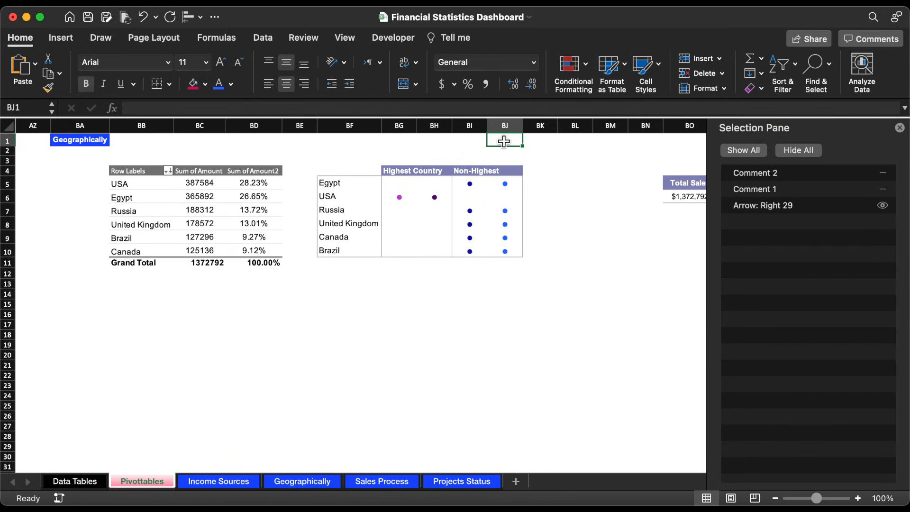
pyautogui.click(474, 140)
pyautogui.click(302, 481)
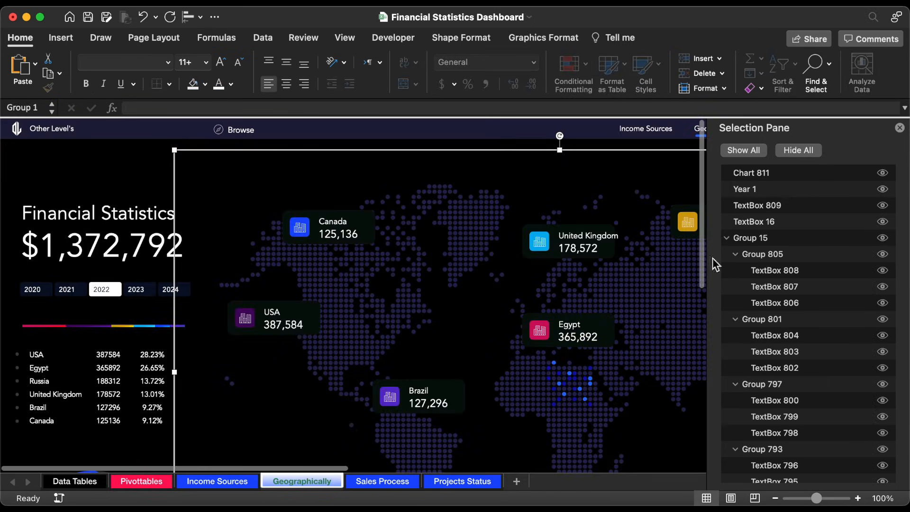
# Step: Delete TextBox 965, the Non-Highest bullet linked to =Pivottables!BI5, from Group 963
pyautogui.scroll(-15, 806, 358)
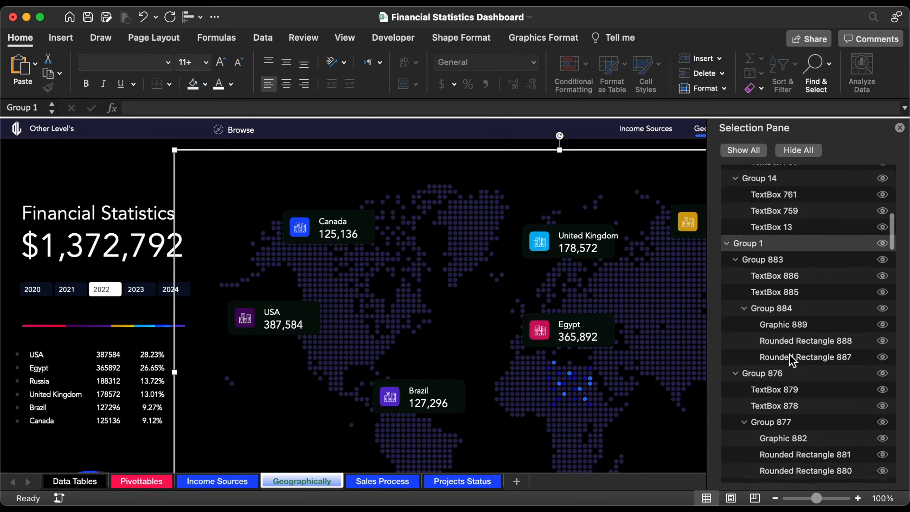
pyautogui.scroll(-10, 824, 372)
pyautogui.click(755, 296)
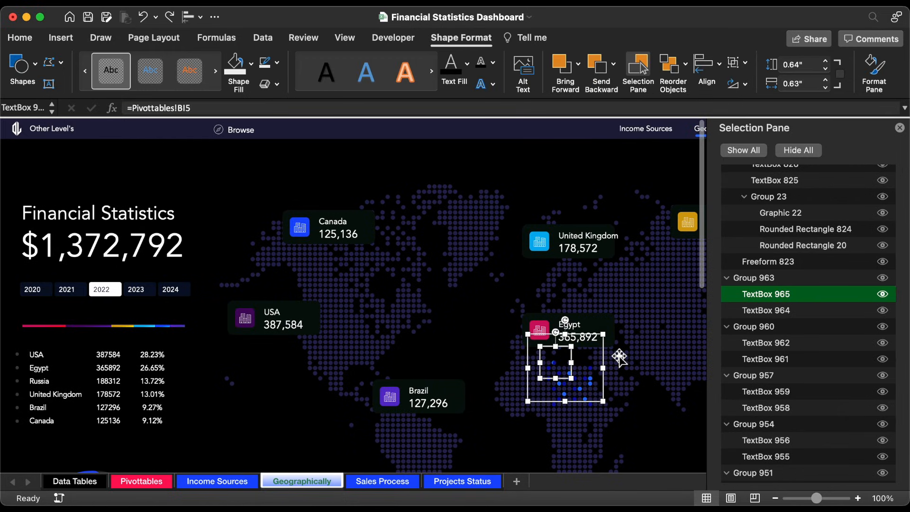
pyautogui.click(572, 360)
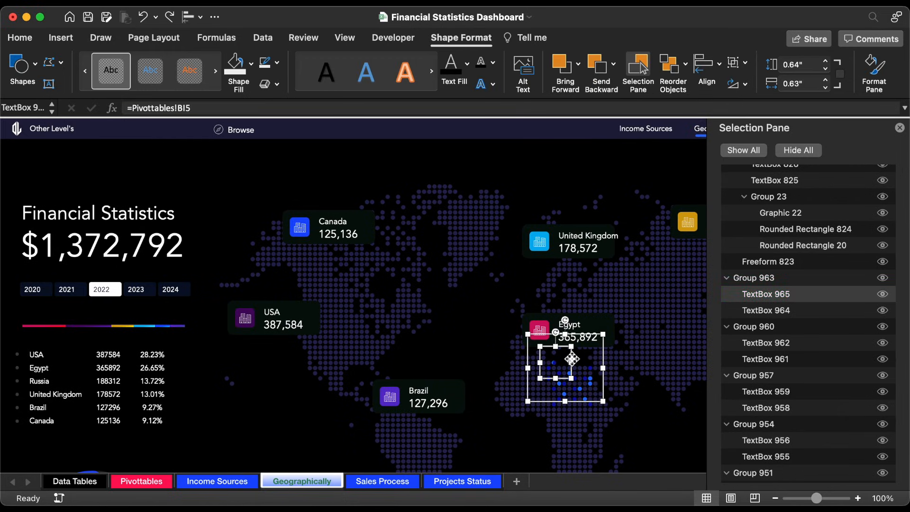
pyautogui.press('Delete')
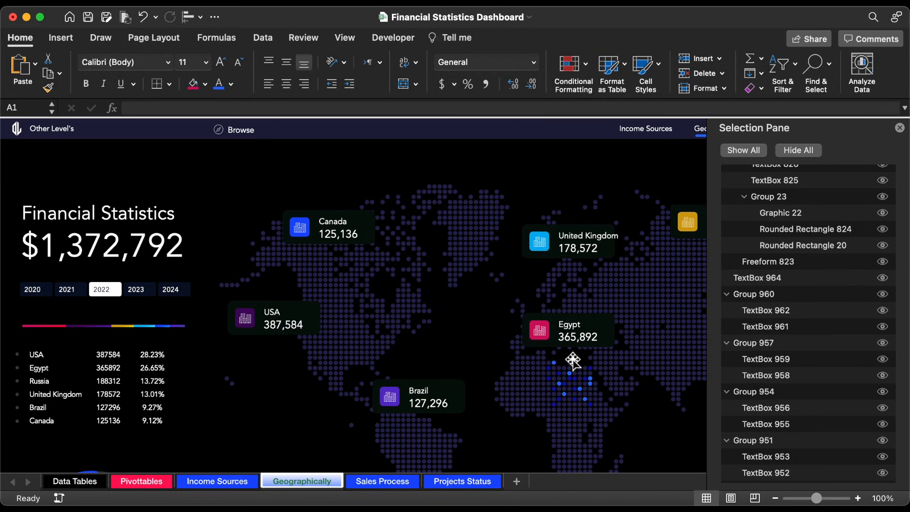
# Step: Delete TextBox 959, the Non-Highest bullet linked to =Pivottables!BI5, from Group 957
pyautogui.click(783, 366)
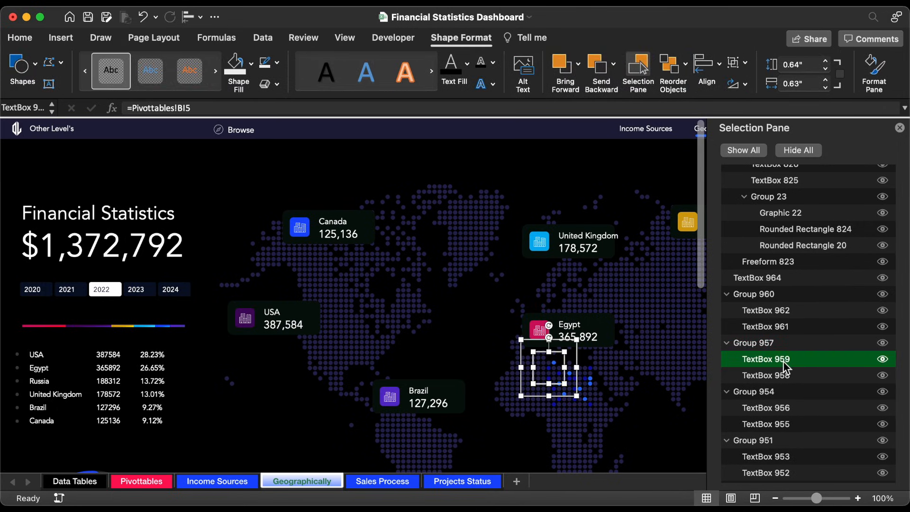
pyautogui.click(569, 364)
pyautogui.press('Delete')
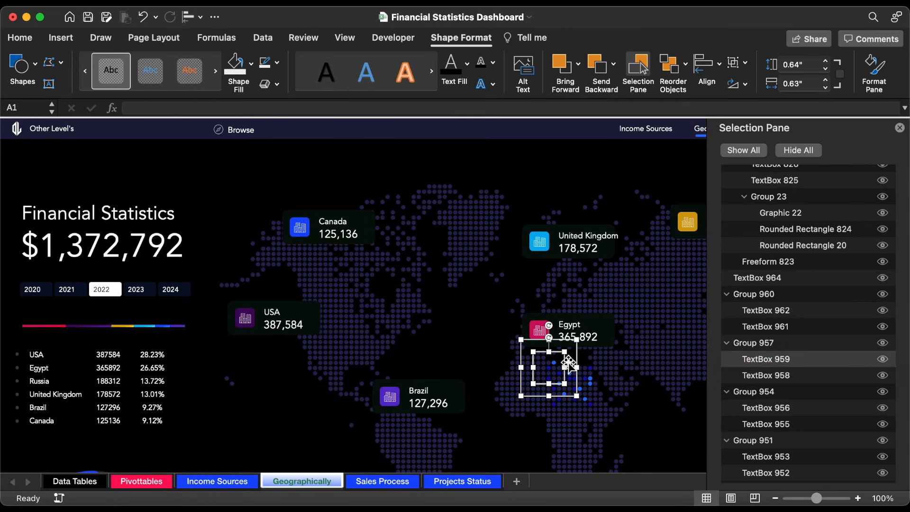
# Step: Delete TextBox 950, the Non-Highest bullet linked to =Pivottables!BI5, from Group 948
pyautogui.click(798, 377)
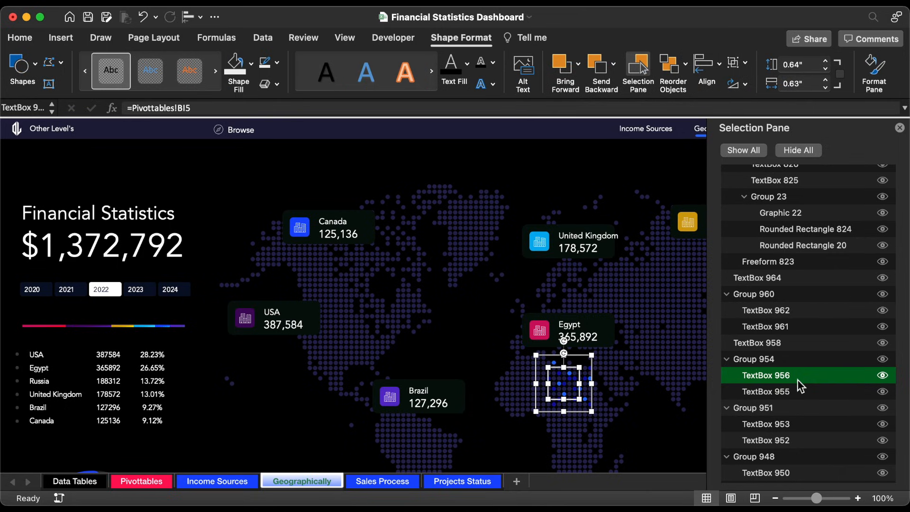
pyautogui.scroll(-5, 773, 431)
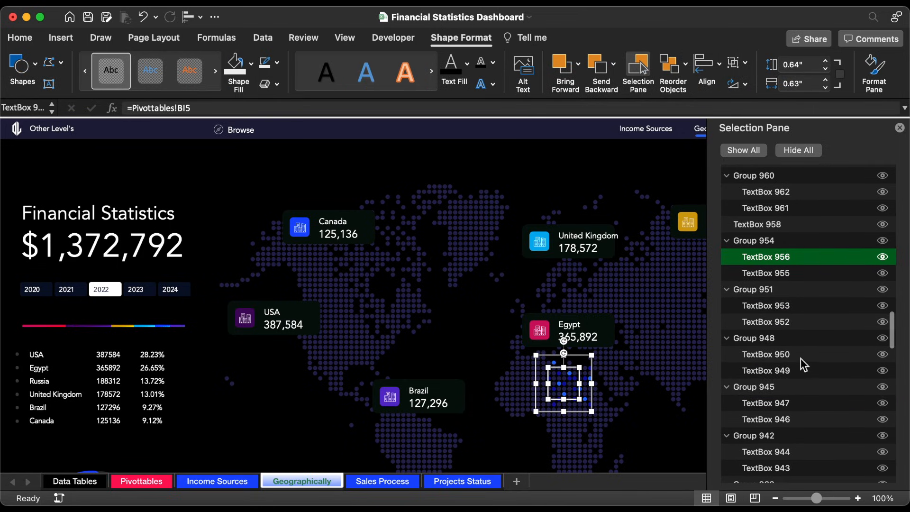
pyautogui.click(801, 357)
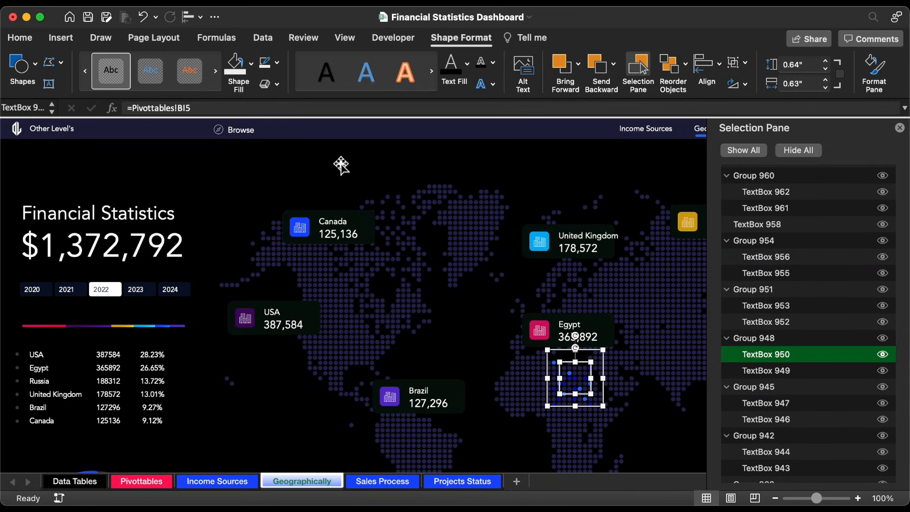
pyautogui.click(594, 373)
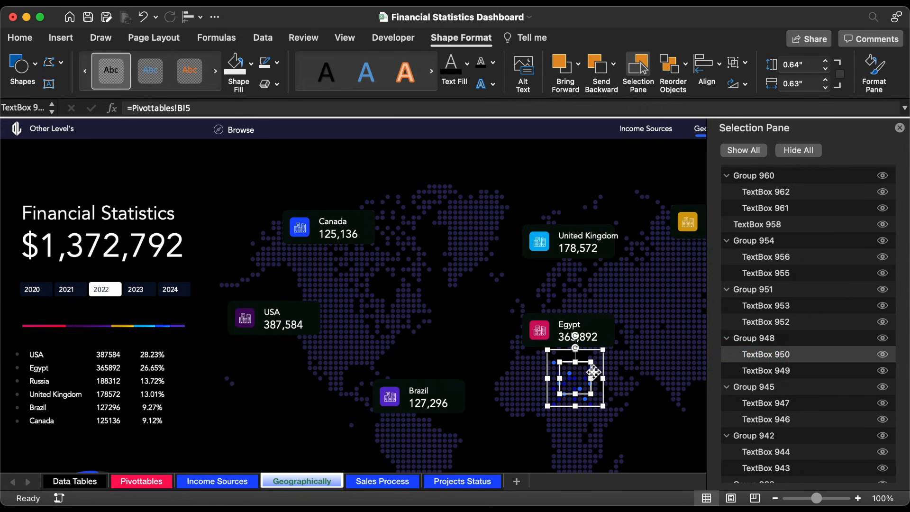
pyautogui.press('Delete')
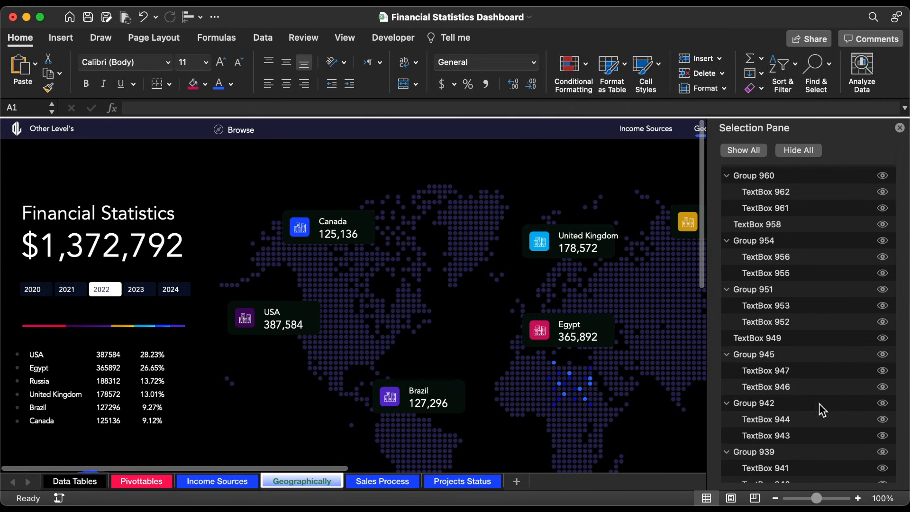
# Step: Delete TextBox 944, the Non-Highest bullet linked to =Pivottables!BI5, from Group 942
pyautogui.click(803, 419)
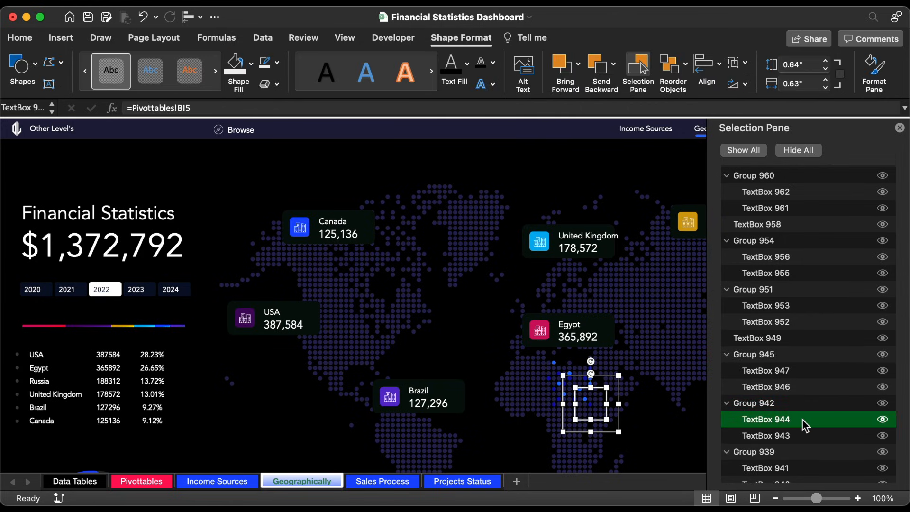
pyautogui.click(805, 435)
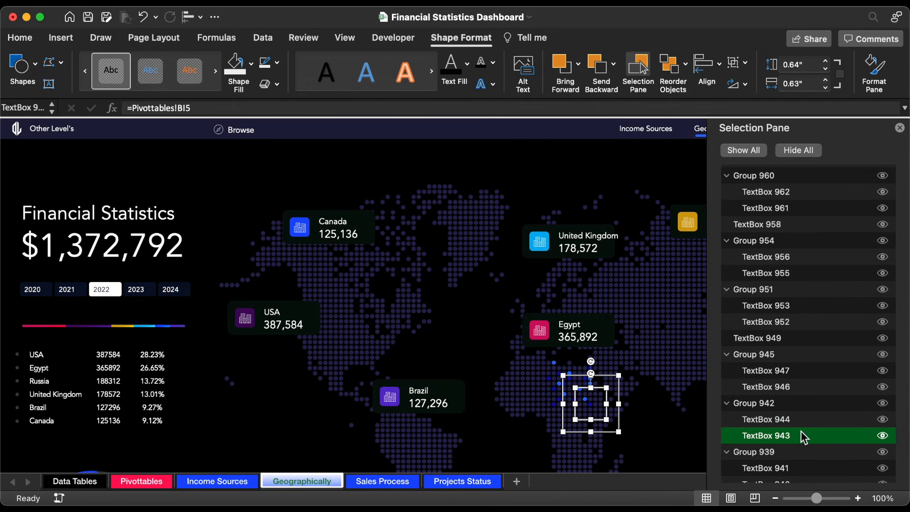
pyautogui.click(802, 419)
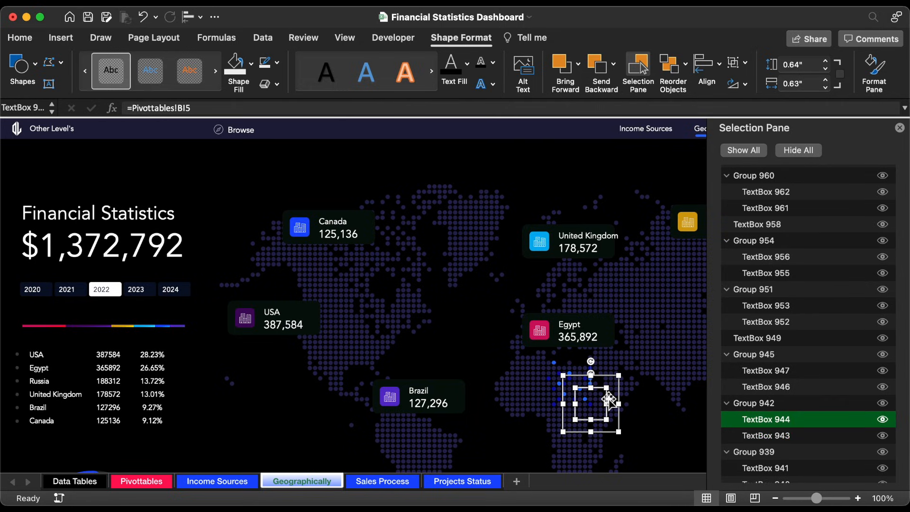
pyautogui.click(609, 400)
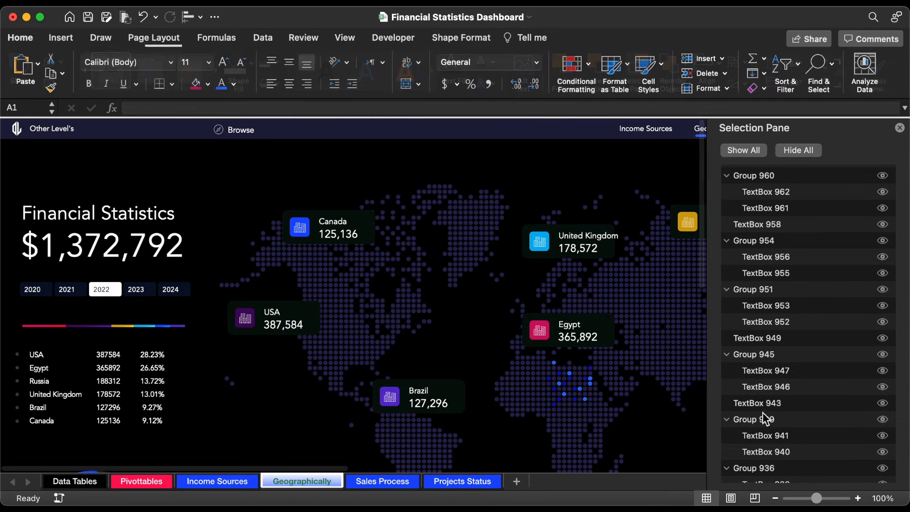
# Step: Delete TextBox 926, the Non-Highest bullet linked to =Pivottables!BI5, from Group 924
pyautogui.scroll(-8, 772, 417)
pyautogui.click(800, 368)
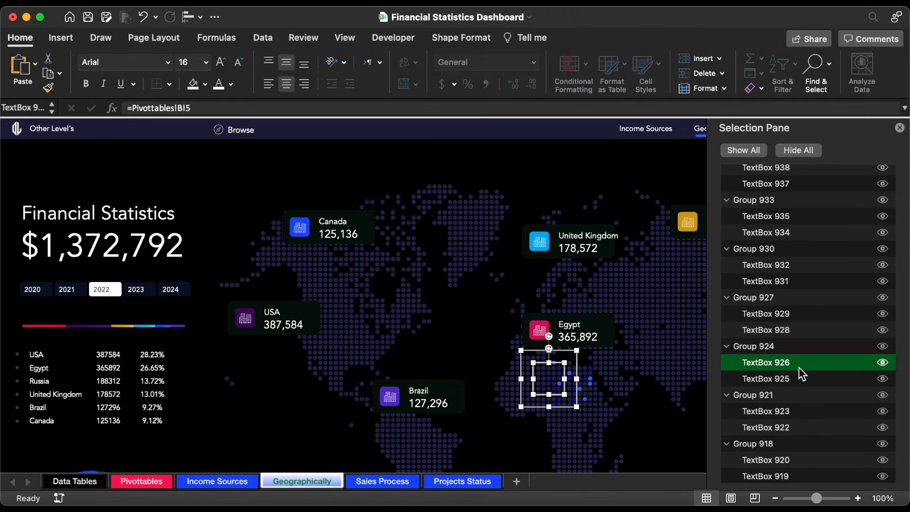
pyautogui.click(560, 365)
pyautogui.press('Delete')
# Step: Delete TextBox 920, the Non-Highest bullet linked to =Pivottables!BJ5, from Group 918
pyautogui.click(802, 429)
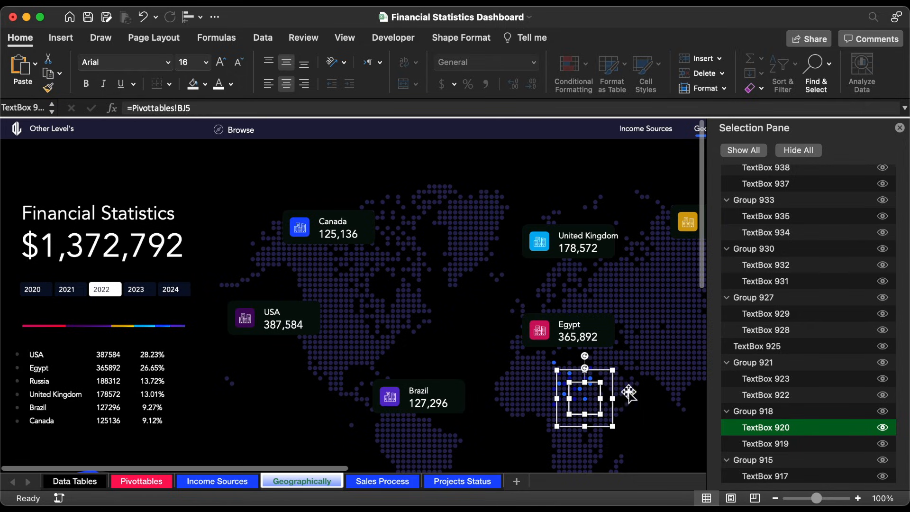
pyautogui.click(605, 393)
pyautogui.press('Delete')
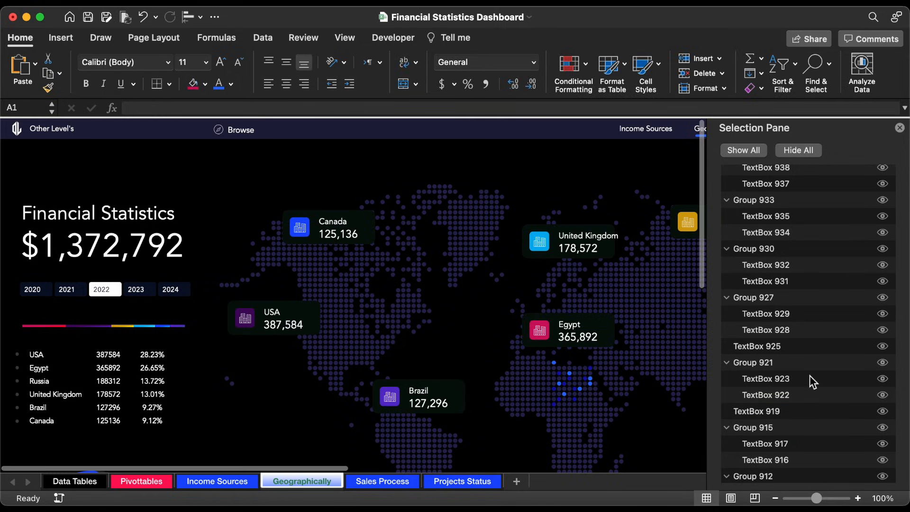
# Step: Delete TextBox 911, the Non-Highest bullet linked to =Pivottables!BJ5, from Group 909
pyautogui.scroll(-5, 810, 375)
pyautogui.click(797, 401)
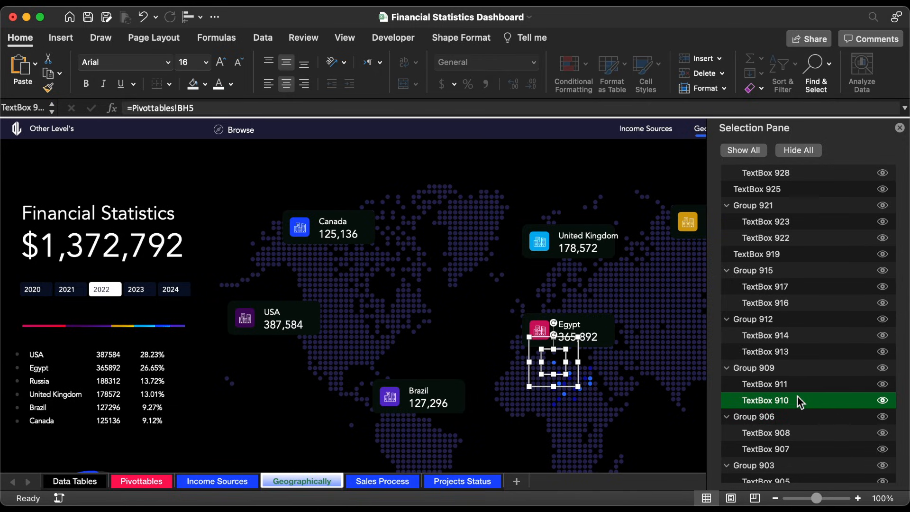
pyautogui.click(798, 384)
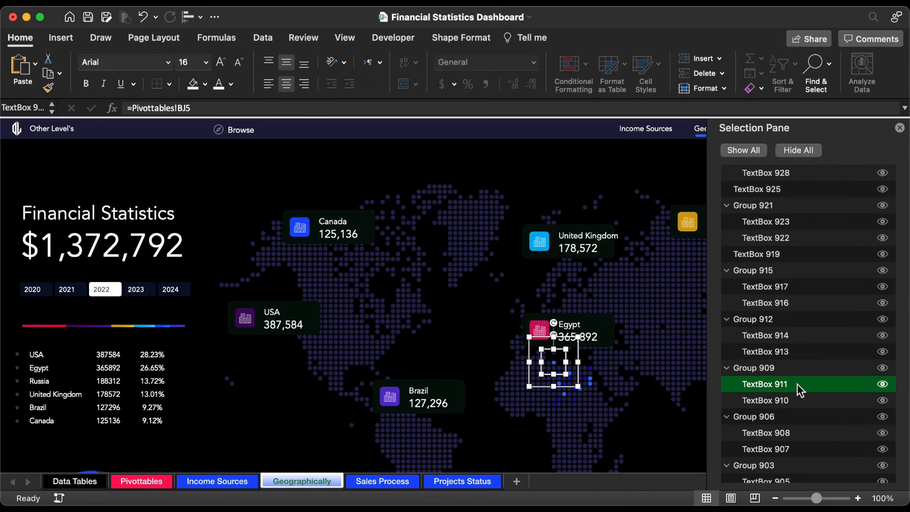
pyautogui.click(569, 361)
pyautogui.press('Delete')
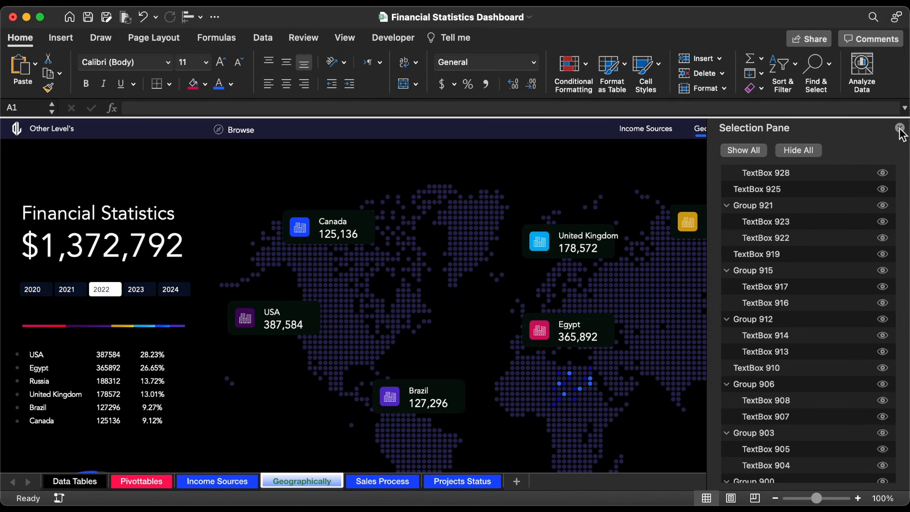
# Step: Close the Selection Pane and filter the dashboard to the year 2021
pyautogui.click(900, 128)
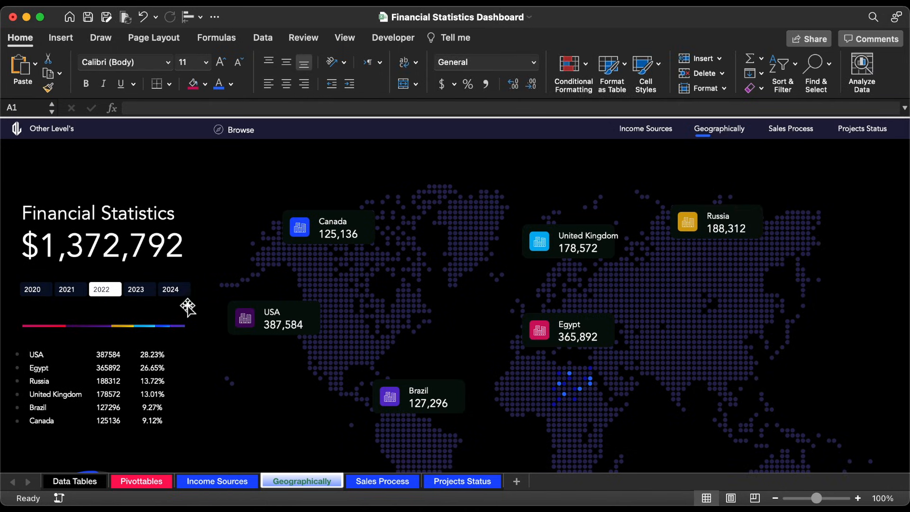
pyautogui.click(74, 290)
pyautogui.click(79, 290)
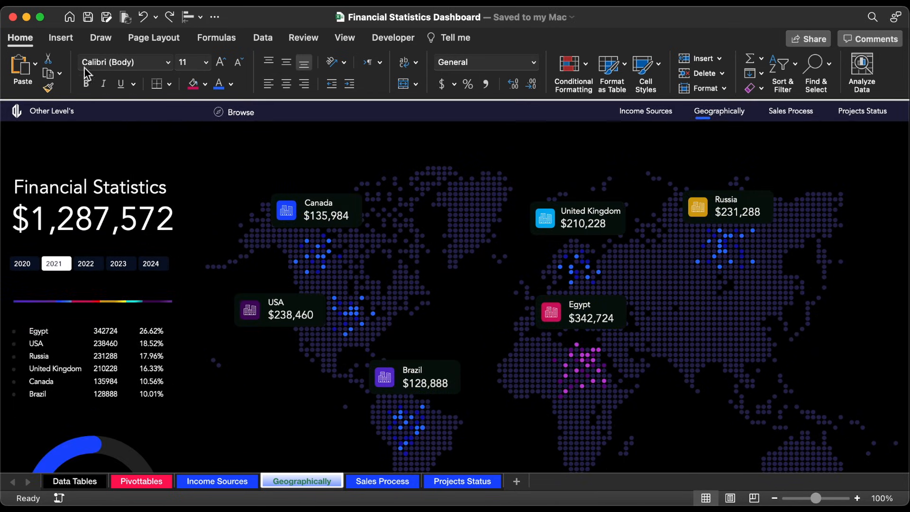
# Step: Draw an Arc shape about 1.13" high and 2.99" wide on the map between the Canada and United Kingdom cards
pyautogui.click(64, 41)
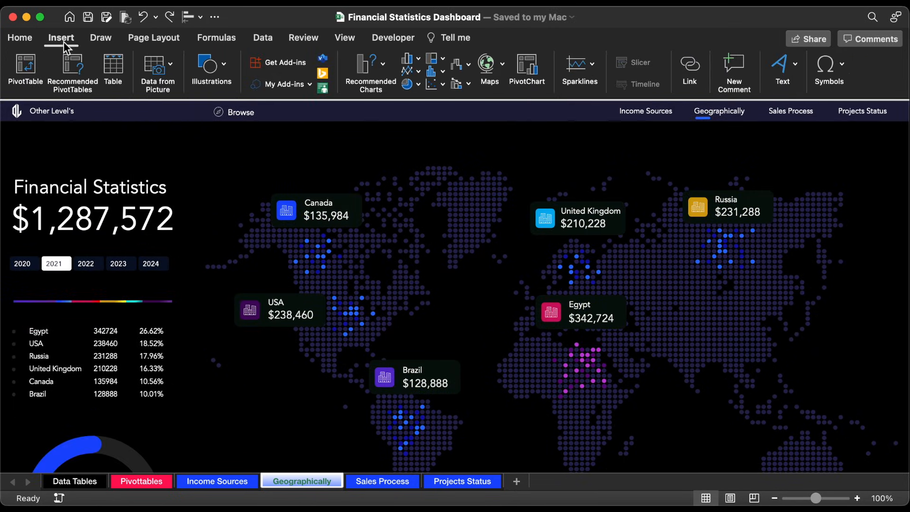
pyautogui.click(228, 61)
pyautogui.click(166, 107)
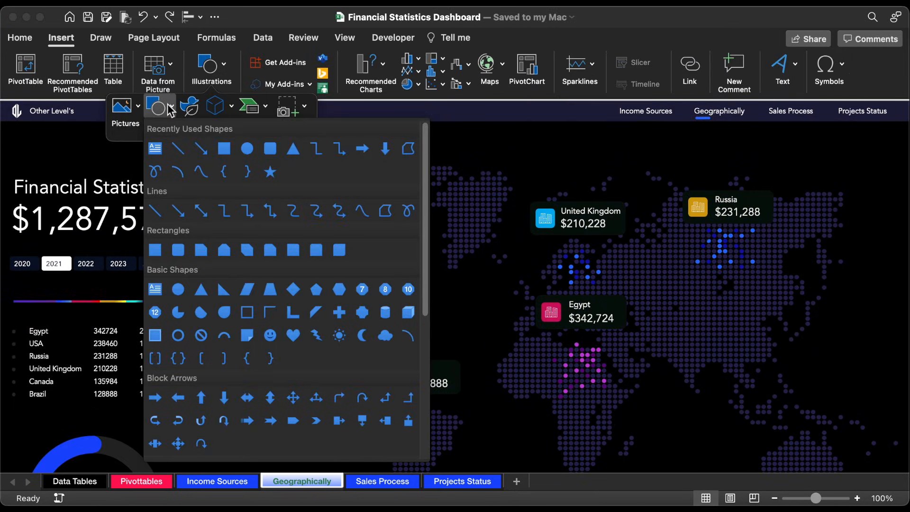
pyautogui.click(409, 336)
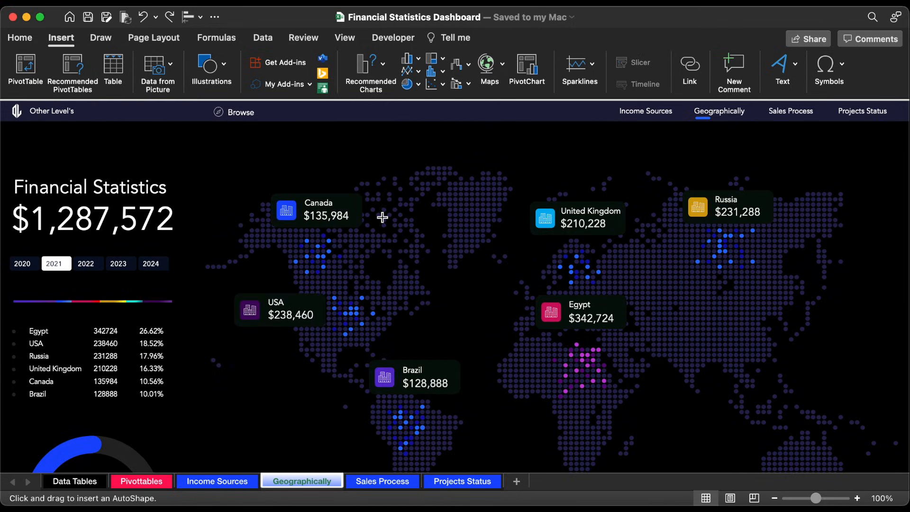
pyautogui.moveTo(383, 217); pyautogui.dragTo(525, 268)
pyautogui.moveTo(508, 212); pyautogui.dragTo(478, 201)
# Step: Set the arc's line width to 1.75 pt
pyautogui.doubleClick(478, 202)
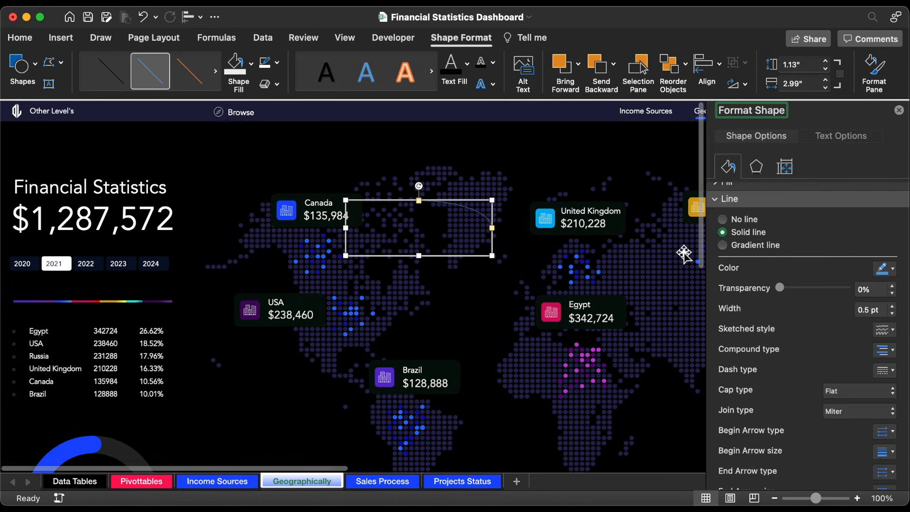
pyautogui.click(894, 307)
pyautogui.click(895, 307)
pyautogui.click(895, 307)
pyautogui.click(895, 307)
pyautogui.click(894, 307)
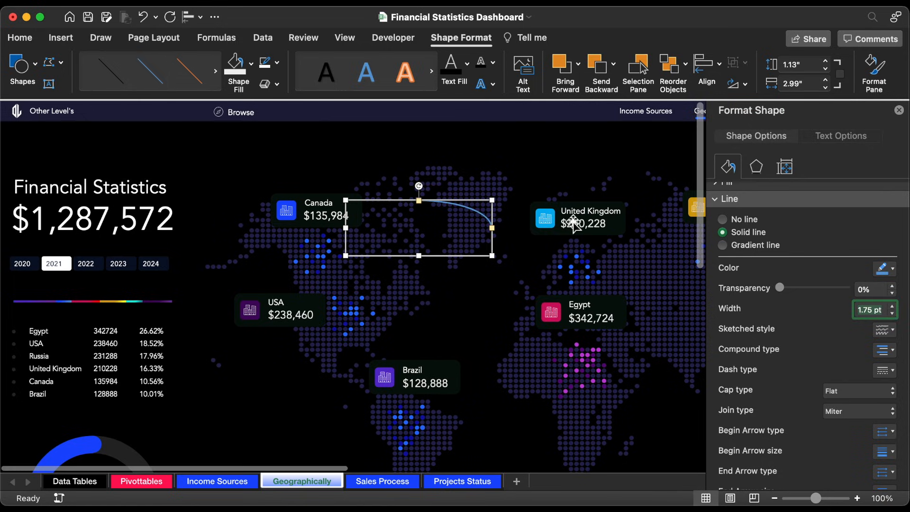
# Step: Extend the arc's starting end towards Canada and move the arc down beside the Canada bullets
pyautogui.click(386, 214)
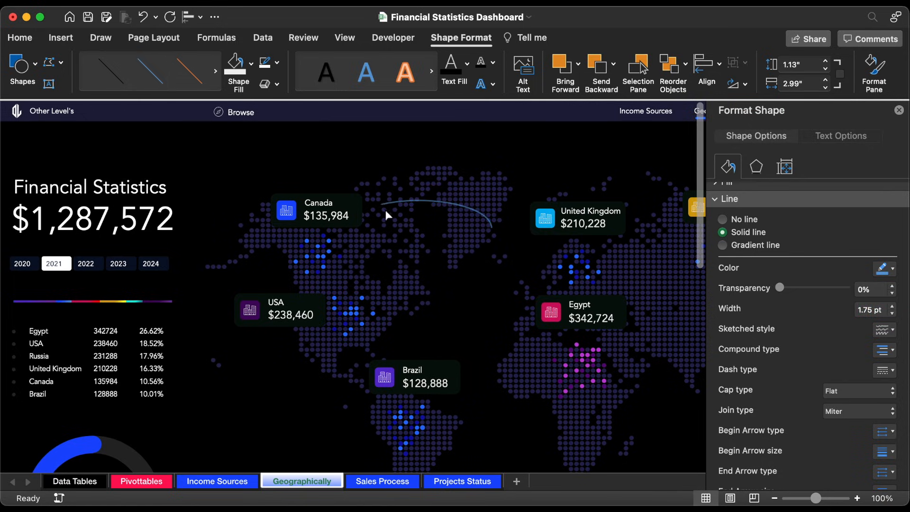
pyautogui.click(359, 217)
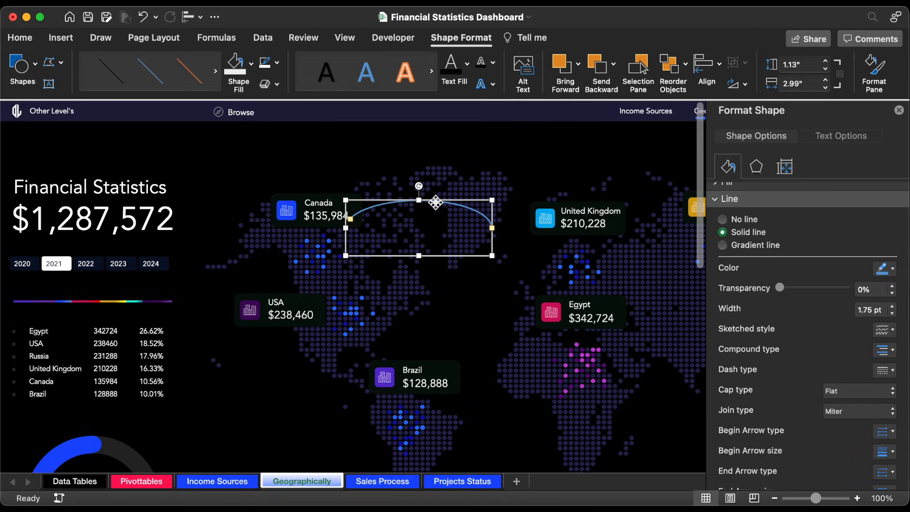
pyautogui.moveTo(435, 203); pyautogui.dragTo(415, 235)
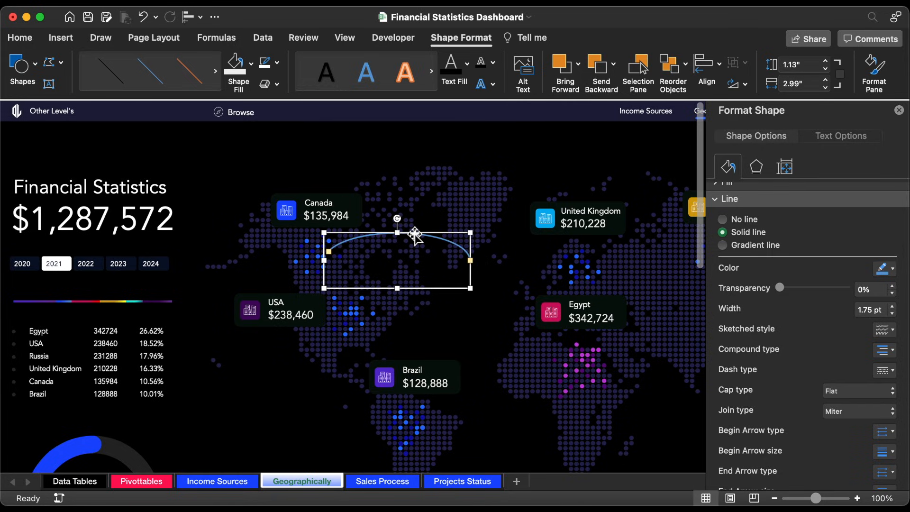
# Step: Stretch the arc to about 1.81" by 5.34" and tilt it slightly so it links the Canada and United Kingdom bullets
pyautogui.moveTo(473, 261); pyautogui.dragTo(591, 282)
pyautogui.moveTo(458, 289); pyautogui.dragTo(458, 308)
pyautogui.moveTo(458, 218)
pyautogui.mouseDown()
pyautogui.moveTo(467, 218)
pyautogui.moveTo(486, 250)
pyautogui.moveTo(452, 226)
pyautogui.mouseUp()
pyautogui.moveTo(315, 266); pyautogui.dragTo(320, 265)
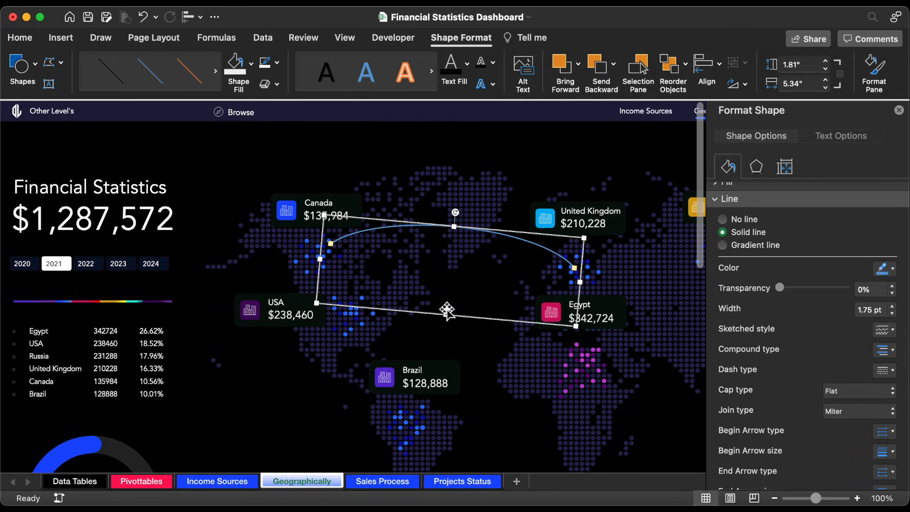
pyautogui.moveTo(467, 231); pyautogui.dragTo(467, 236)
pyautogui.click(568, 280)
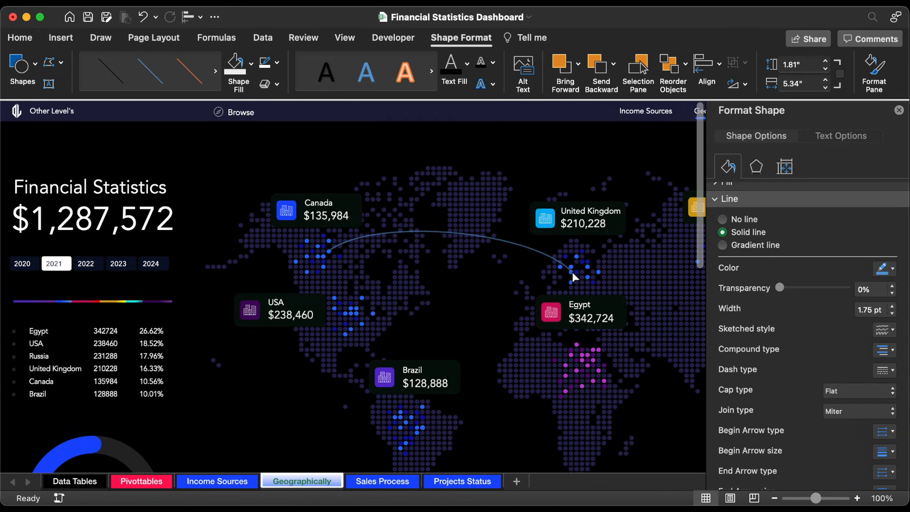
# Step: Change the arc to a gradient line and remove its gradient stops at 0% and 74%
pyautogui.click(571, 273)
pyautogui.click(757, 245)
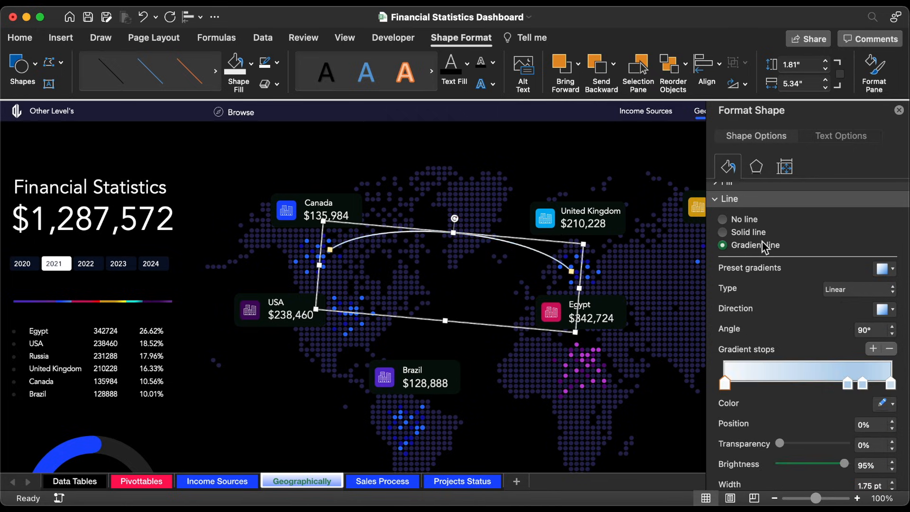
pyautogui.click(891, 349)
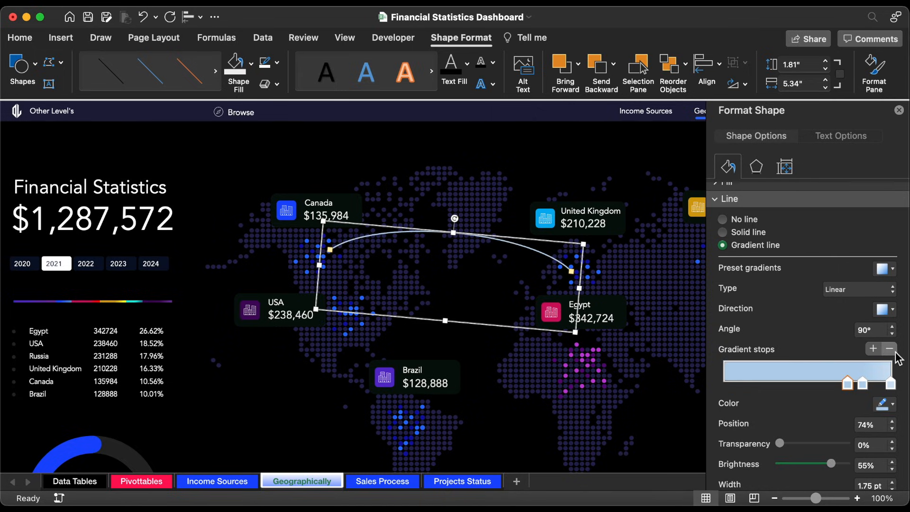
# Step: Recolour the 83% gradient stop with the copied blue hex colour and move it to 18%
pyautogui.click(883, 405)
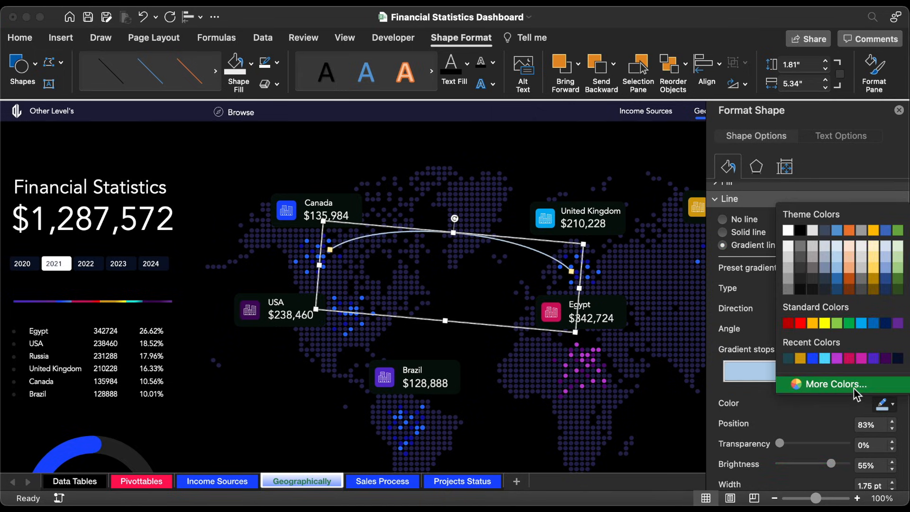
pyautogui.click(857, 393)
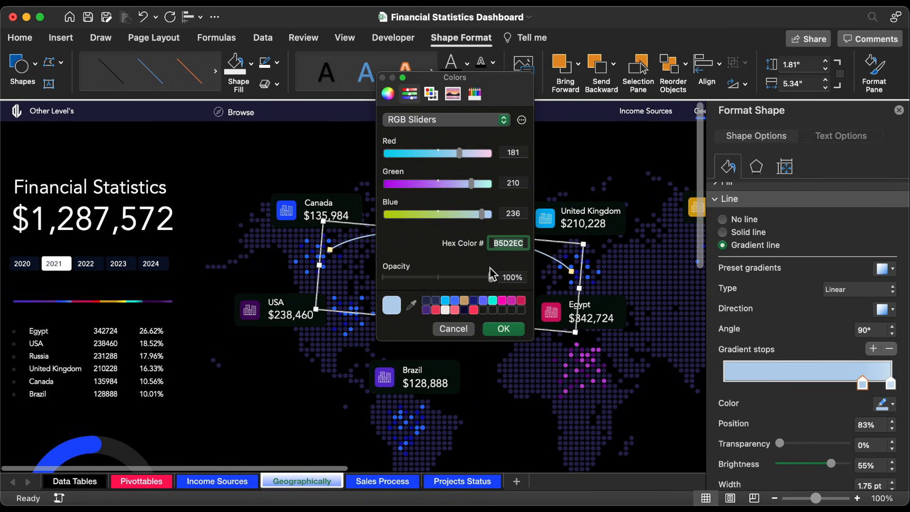
pyautogui.write('5063F3')
pyautogui.click(503, 328)
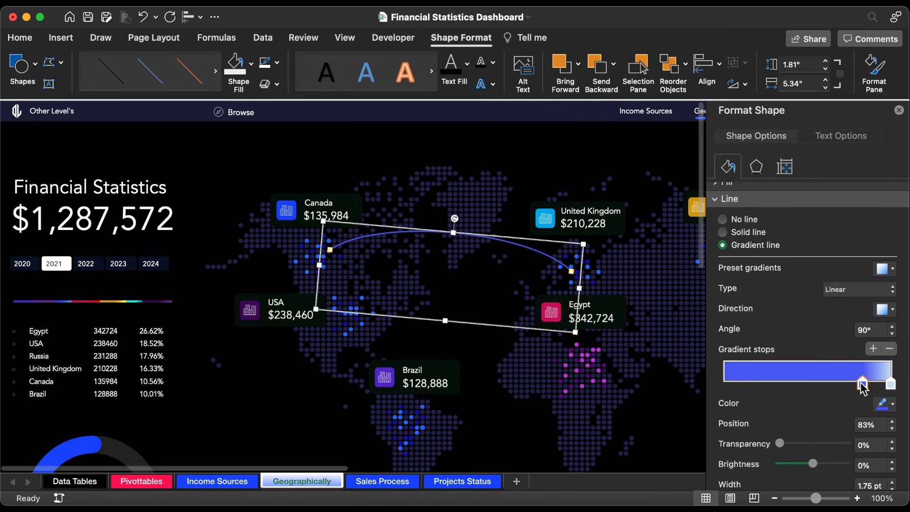
pyautogui.moveTo(800, 383); pyautogui.dragTo(755, 391)
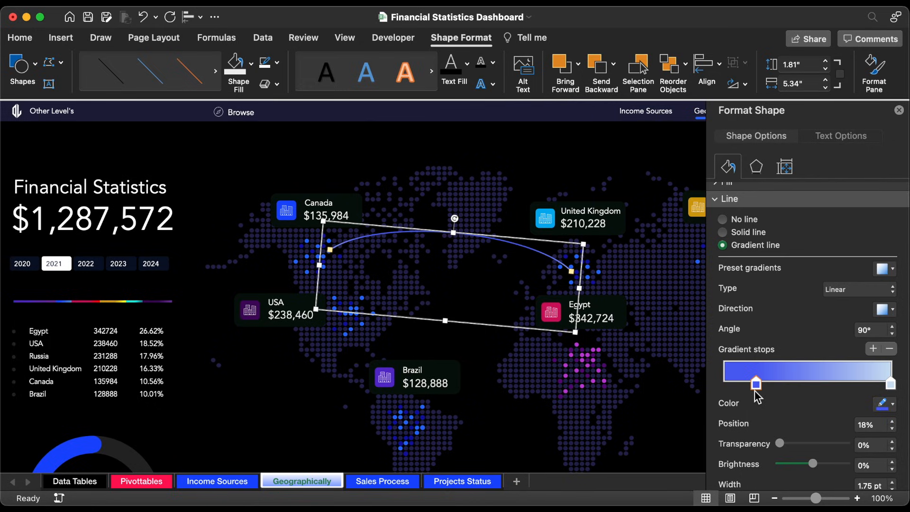
# Step: Set the Canada–United Kingdom arc's linear gradient direction to 0° and move its stops to 0% and 67%
pyautogui.click(884, 309)
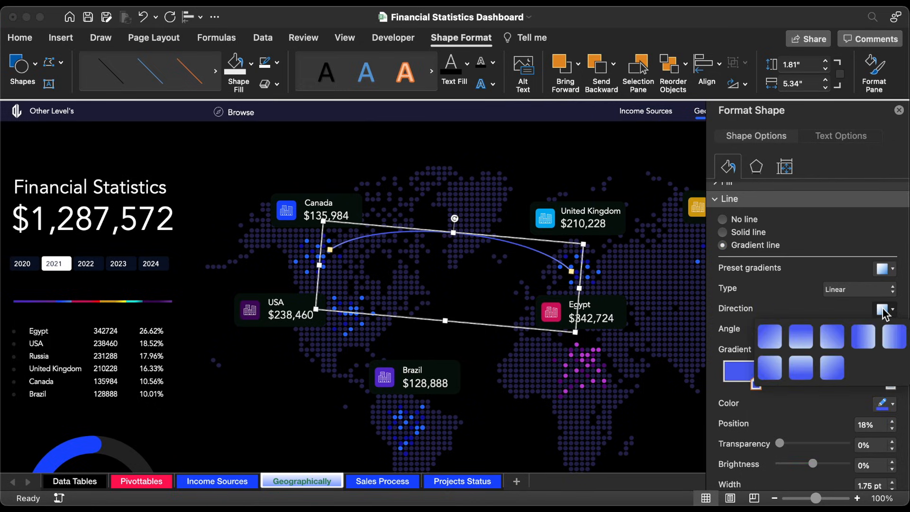
pyautogui.click(865, 337)
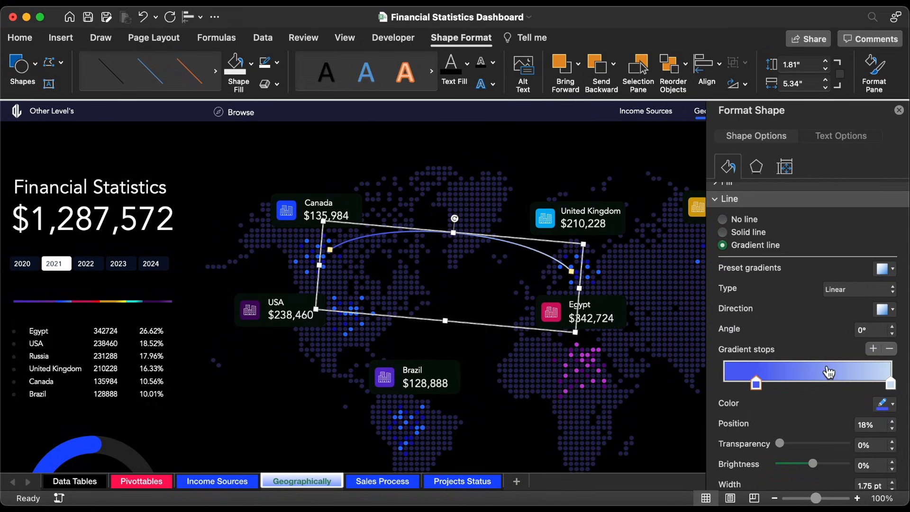
pyautogui.moveTo(732, 386); pyautogui.dragTo(697, 386)
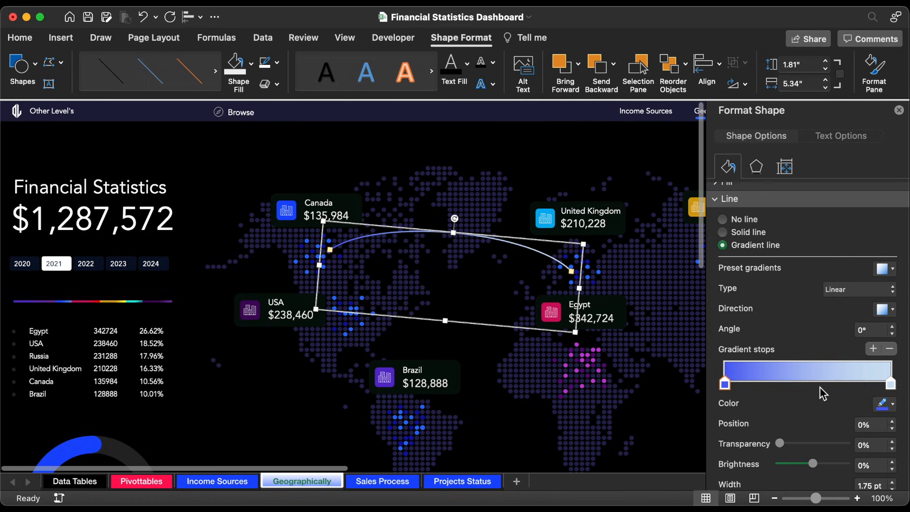
pyautogui.moveTo(895, 384); pyautogui.dragTo(841, 383)
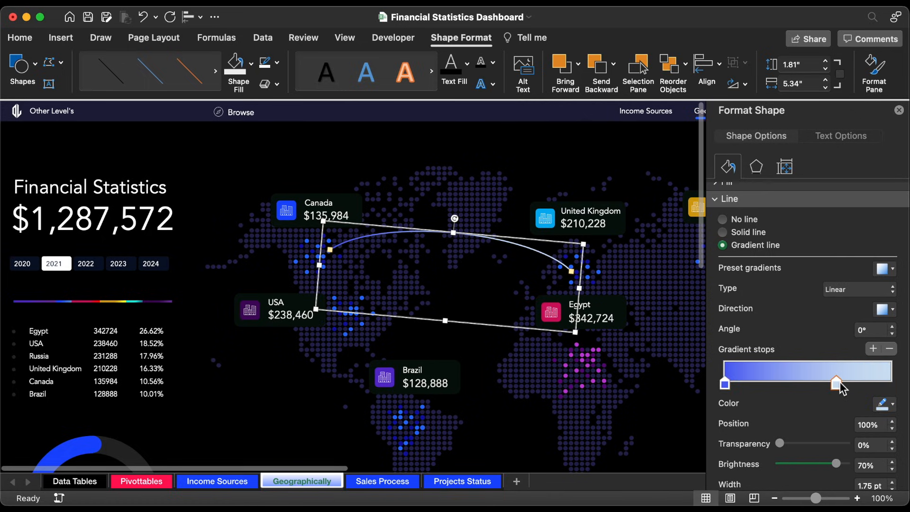
# Step: Recolour the arc's pale 67% gradient stop with a bright blue hex colour
pyautogui.click(887, 405)
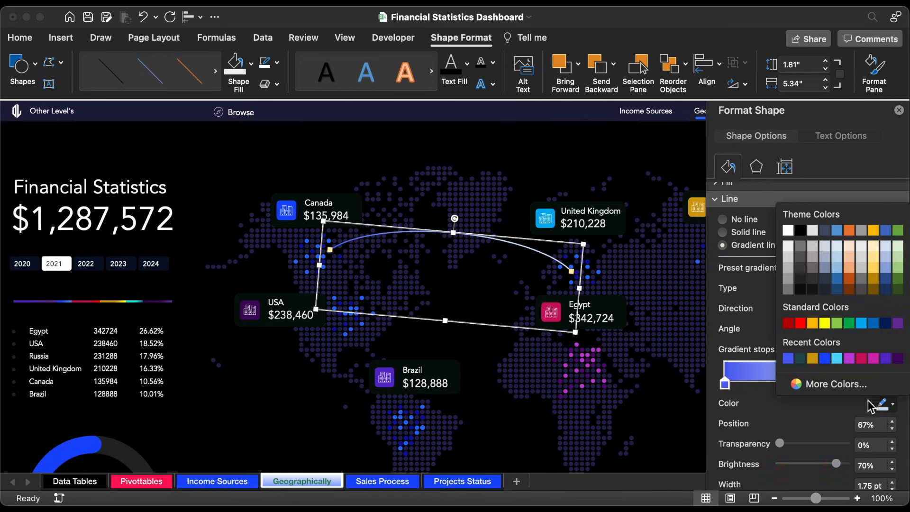
pyautogui.click(847, 390)
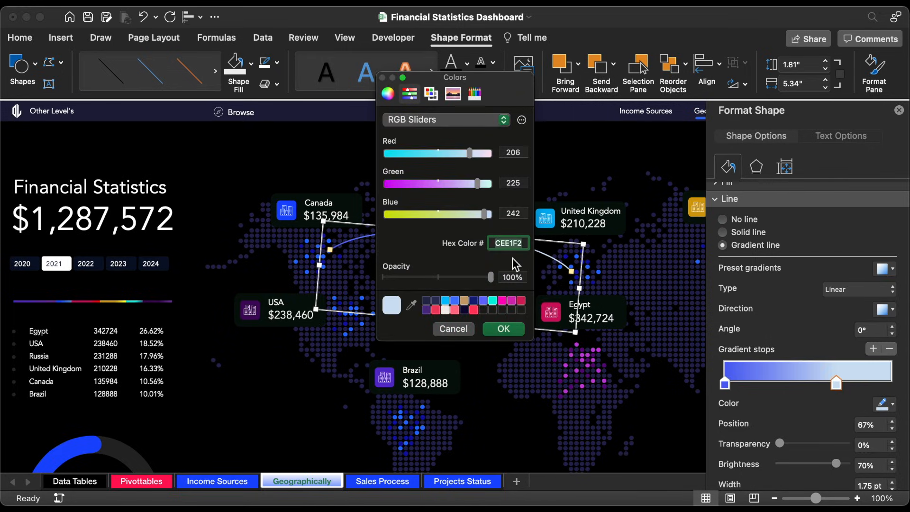
pyautogui.click(503, 329)
# Step: Duplicate the arc, then tilt and resize the copy to about 1.81" by 4.65" so it links the USA and United Kingdom bullets
pyautogui.press('super+d')
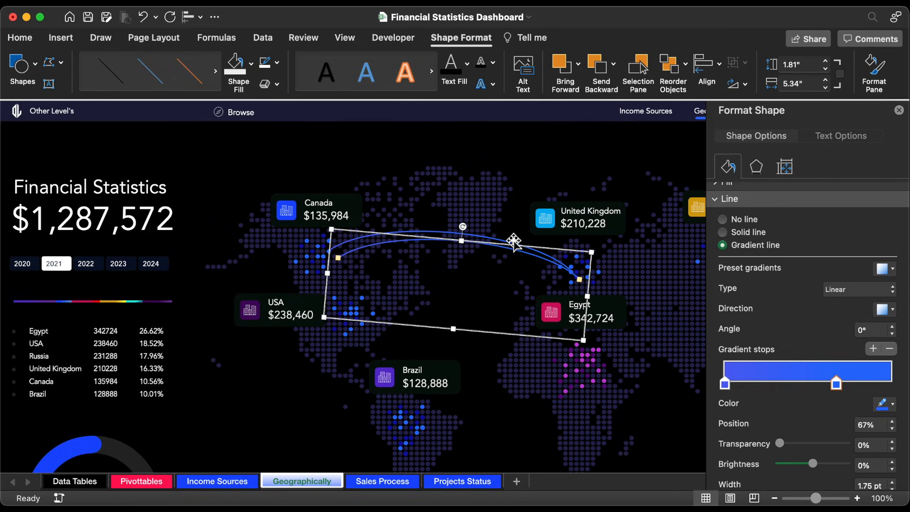
pyautogui.moveTo(527, 247); pyautogui.dragTo(536, 299)
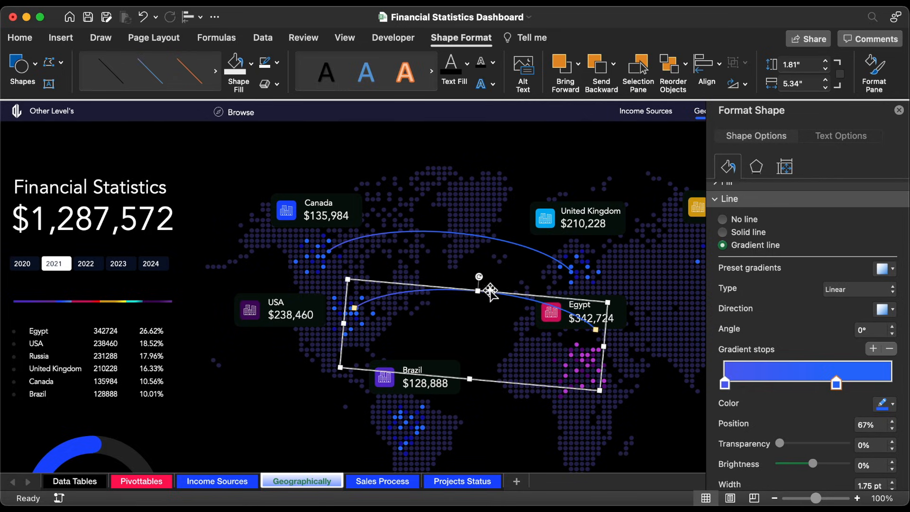
pyautogui.moveTo(480, 281); pyautogui.dragTo(456, 271)
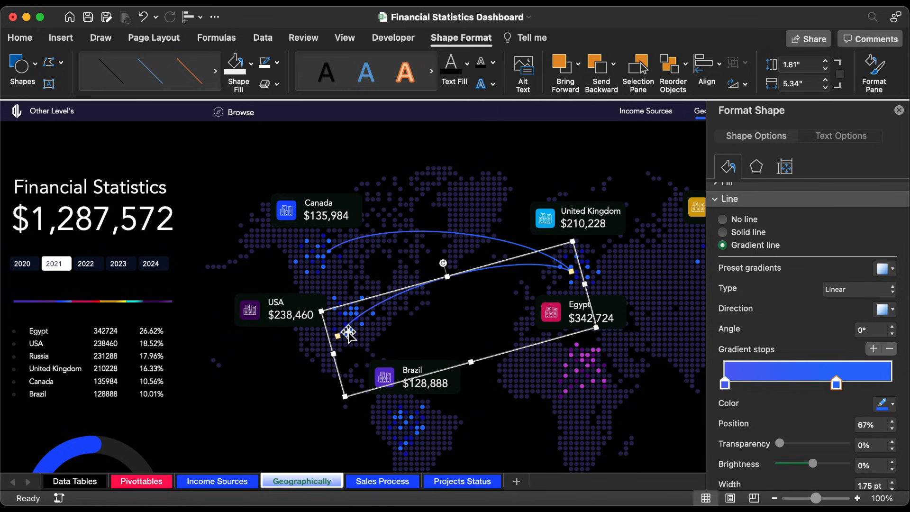
pyautogui.moveTo(333, 353); pyautogui.dragTo(366, 337)
pyautogui.moveTo(460, 258); pyautogui.dragTo(475, 257)
pyautogui.moveTo(359, 305); pyautogui.dragTo(357, 308)
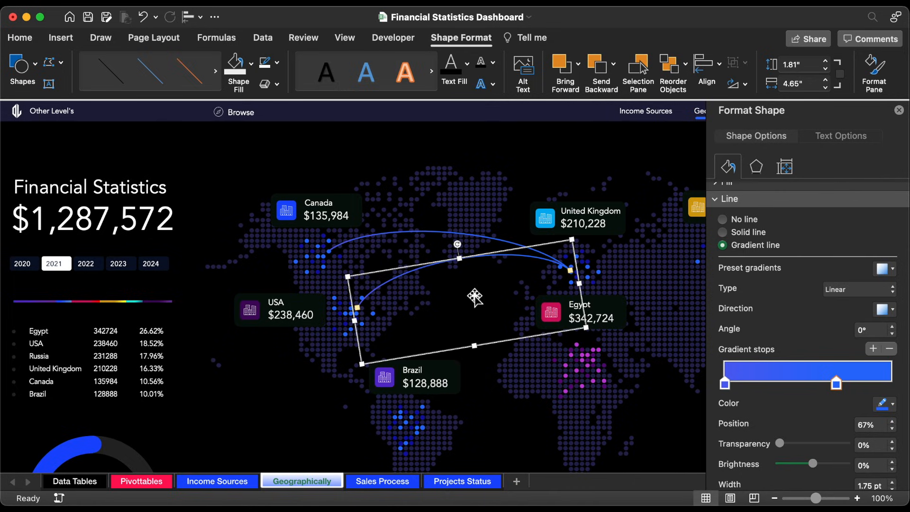
# Step: Recolour the 0% gradient stop of the USA–United Kingdom arc to purple C240D8
pyautogui.click(725, 384)
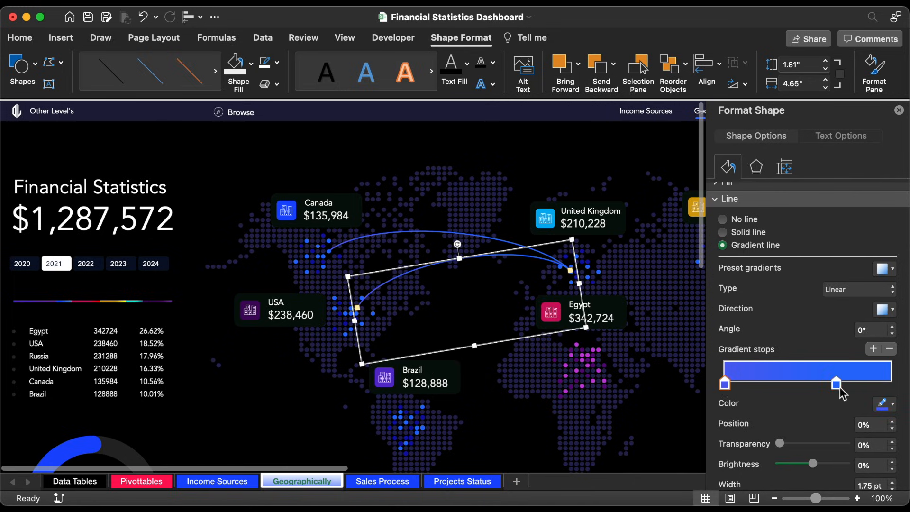
pyautogui.click(883, 404)
pyautogui.click(862, 386)
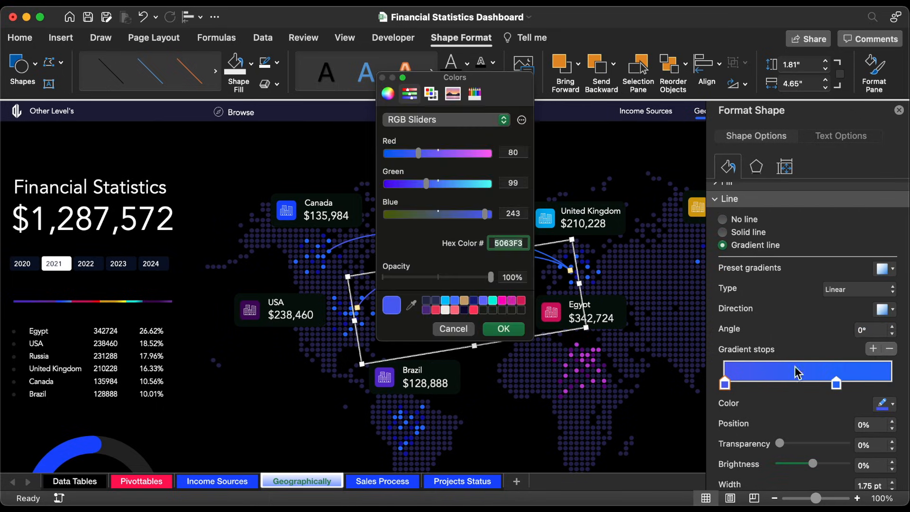
pyautogui.write('C240D8')
pyautogui.click(505, 327)
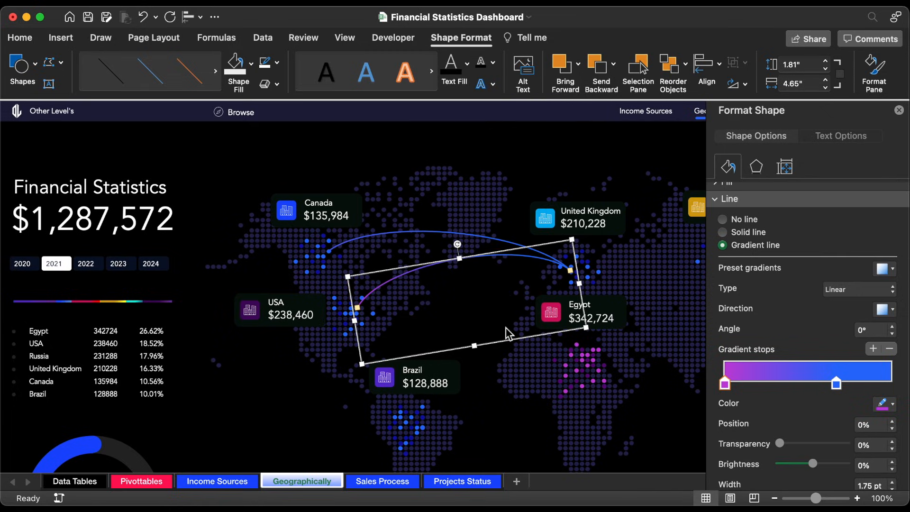
# Step: Place a copy of the purple-to-blue arc from USA towards Egypt, tilted downwards and sized about 1.12" by 4.83"
pyautogui.moveTo(506, 256); pyautogui.dragTo(472, 319)
pyautogui.moveTo(450, 391)
pyautogui.mouseDown()
pyautogui.moveTo(457, 374)
pyautogui.moveTo(454, 386)
pyautogui.mouseUp()
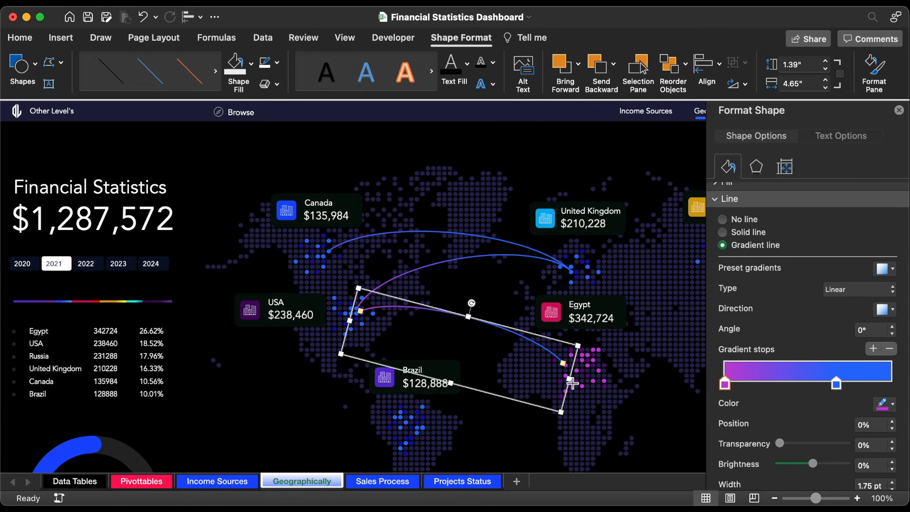
pyautogui.moveTo(573, 382); pyautogui.dragTo(582, 385)
pyautogui.moveTo(479, 310); pyautogui.dragTo(475, 310)
pyautogui.moveTo(458, 387)
pyautogui.mouseDown()
pyautogui.moveTo(460, 366)
pyautogui.moveTo(460, 373)
pyautogui.mouseUp()
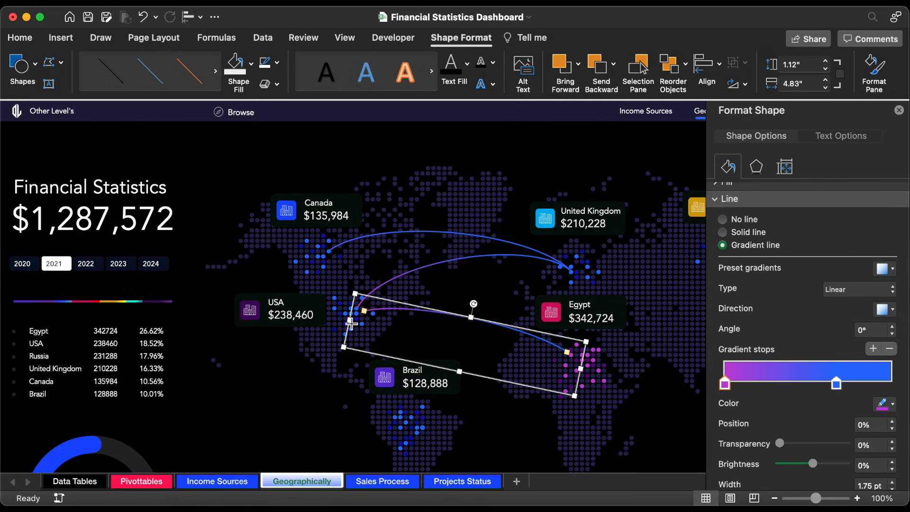
# Step: Refine the USA–Egypt arc's ends, tilt and size to about 1.35" by 5.26" so it meets the bullets of both countries
pyautogui.moveTo(351, 323); pyautogui.dragTo(346, 317)
pyautogui.moveTo(580, 369); pyautogui.dragTo(602, 373)
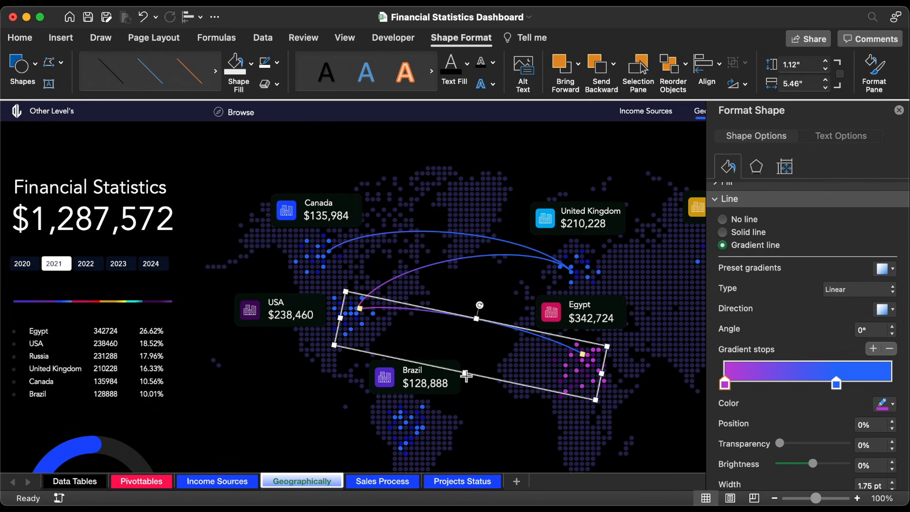
pyautogui.moveTo(466, 376); pyautogui.dragTo(464, 387)
pyautogui.moveTo(481, 307); pyautogui.dragTo(485, 309)
pyautogui.moveTo(604, 385); pyautogui.dragTo(596, 384)
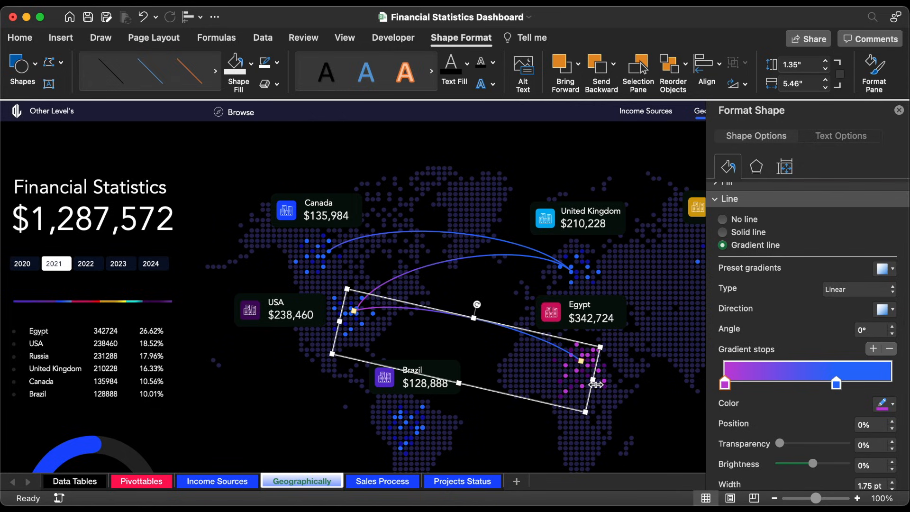
pyautogui.moveTo(340, 322); pyautogui.dragTo(347, 326)
pyautogui.moveTo(478, 304); pyautogui.dragTo(482, 308)
pyautogui.moveTo(582, 367); pyautogui.dragTo(582, 359)
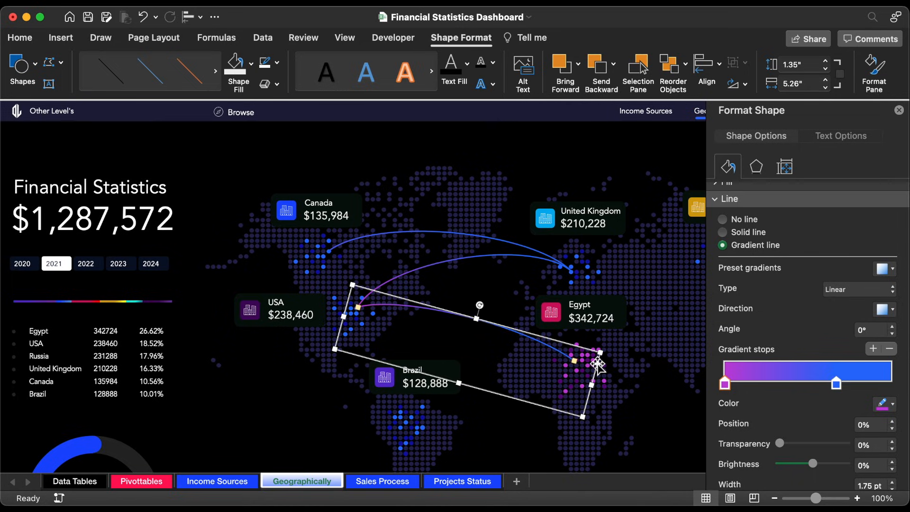
# Step: Place a copy of the blue Canada–United Kingdom arc between USA and Brazil, rotated steeply downwards and sized about 1.81" by 3.18"
pyautogui.click(446, 235)
pyautogui.click(700, 114)
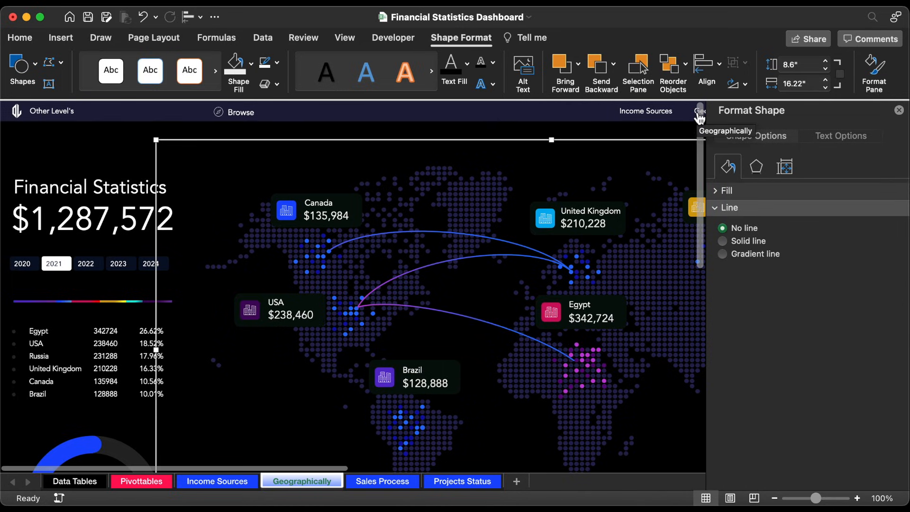
pyautogui.click(448, 232)
pyautogui.moveTo(475, 236); pyautogui.dragTo(449, 339)
pyautogui.moveTo(428, 321); pyautogui.dragTo(475, 335)
pyautogui.moveTo(339, 284); pyautogui.dragTo(406, 365)
pyautogui.moveTo(513, 414); pyautogui.dragTo(441, 373)
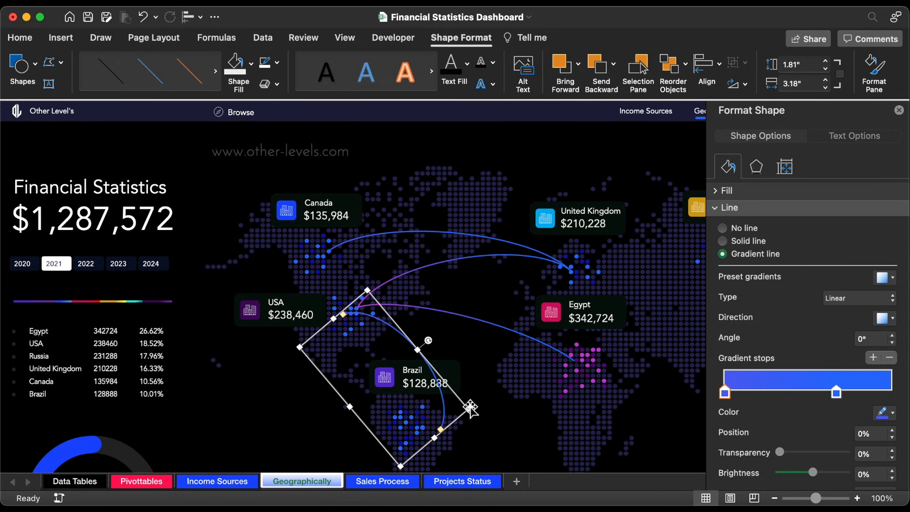
# Step: Flatten the USA–Brazil arc to about 1.12" high, adjust its tilt and fit its ends to both countries' bullets
pyautogui.moveTo(417, 350); pyautogui.dragTo(415, 372)
pyautogui.moveTo(387, 358); pyautogui.dragTo(393, 347)
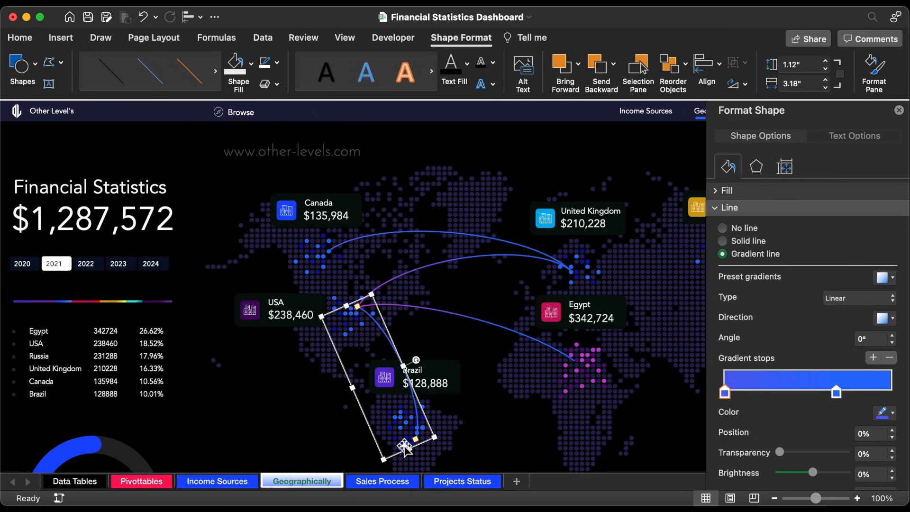
pyautogui.moveTo(408, 448); pyautogui.dragTo(399, 429)
# Step: Raise the curve of the USA–Egypt arc and refit its ends, making it about 1.96" by 4.99"
pyautogui.click(480, 320)
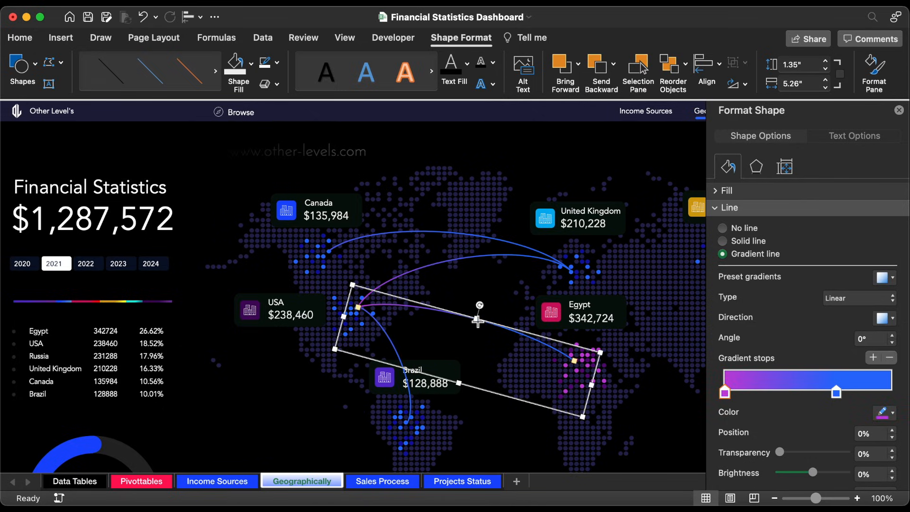
pyautogui.moveTo(478, 321); pyautogui.dragTo(486, 291)
pyautogui.moveTo(349, 299); pyautogui.dragTo(363, 306)
pyautogui.moveTo(503, 297); pyautogui.dragTo(493, 310)
# Step: Bring the Brazil card to the front of the arc and close the formatting pane
pyautogui.click(389, 387)
pyautogui.rightClick(442, 377)
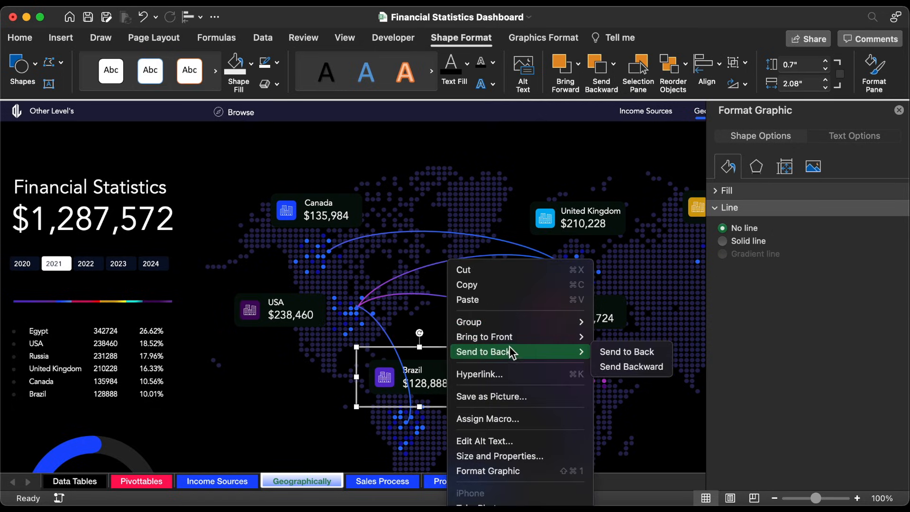
pyautogui.moveTo(535, 333)
pyautogui.click(631, 334)
pyautogui.click(899, 112)
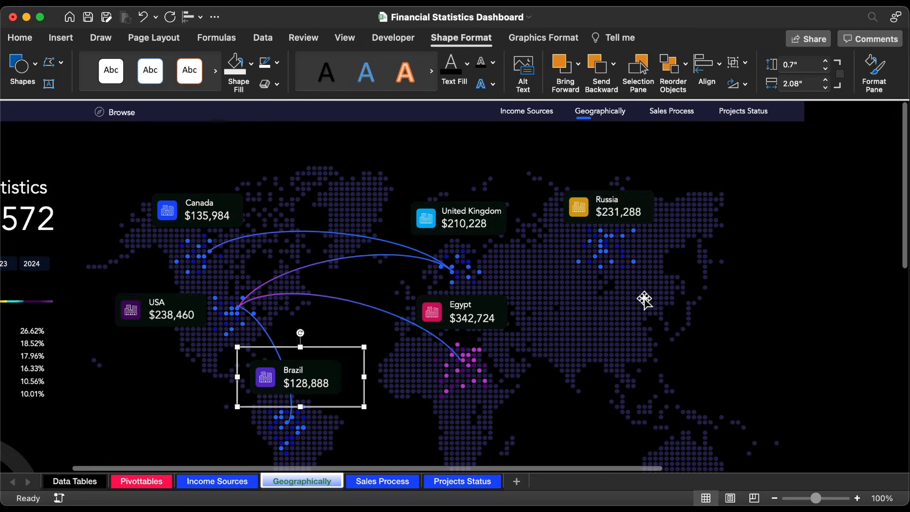
# Step: Place a copy of a purple-to-blue arc between the United Kingdom and Russia bullets, sized about 1.34" by 3.34"
pyautogui.click(438, 276)
pyautogui.moveTo(446, 274); pyautogui.dragTo(650, 226)
pyautogui.moveTo(793, 243); pyautogui.dragTo(733, 255)
pyautogui.moveTo(644, 225)
pyautogui.mouseDown()
pyautogui.moveTo(650, 247)
pyautogui.moveTo(664, 231)
pyautogui.moveTo(647, 235)
pyautogui.mouseUp()
pyautogui.moveTo(738, 257); pyautogui.dragTo(735, 257)
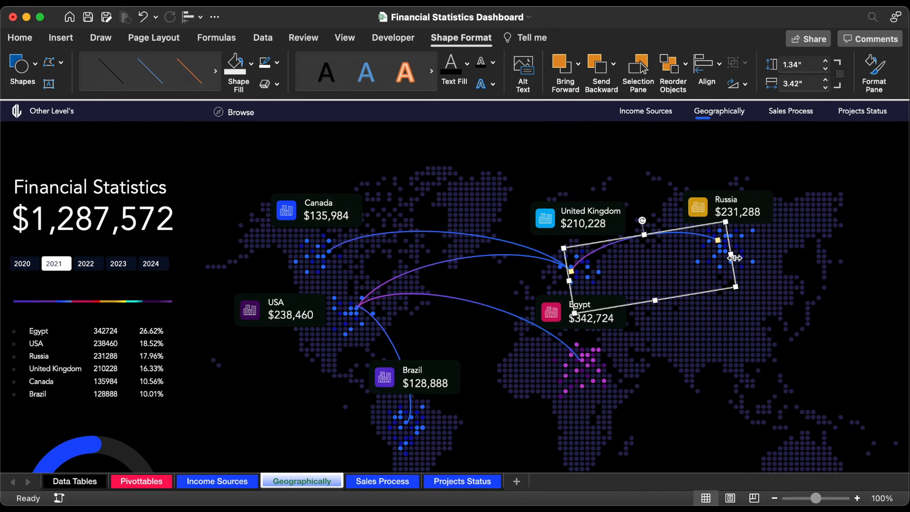
# Step: Recolour the 66% gradient stop of the United Kingdom–Russia arc to purple C240D8
pyautogui.press('super+1')
pyautogui.click(874, 358)
pyautogui.press('super+z')
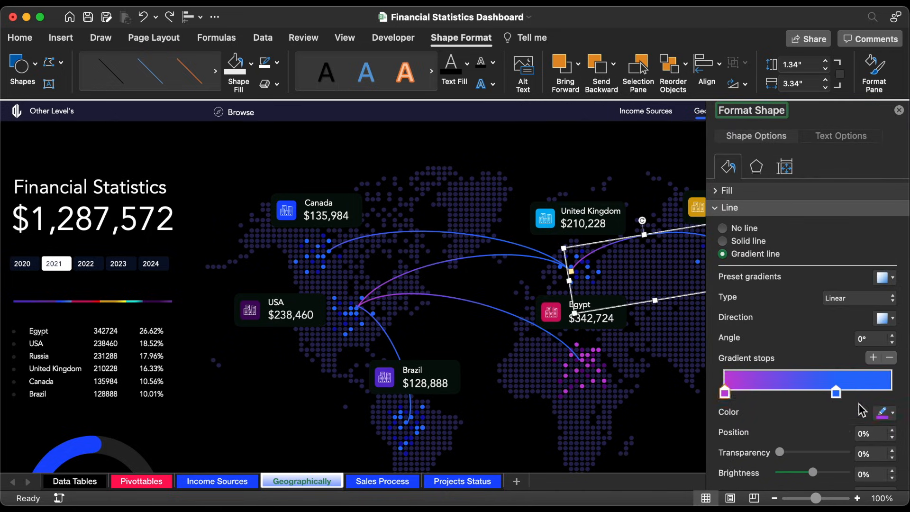
pyautogui.click(878, 411)
pyautogui.click(837, 392)
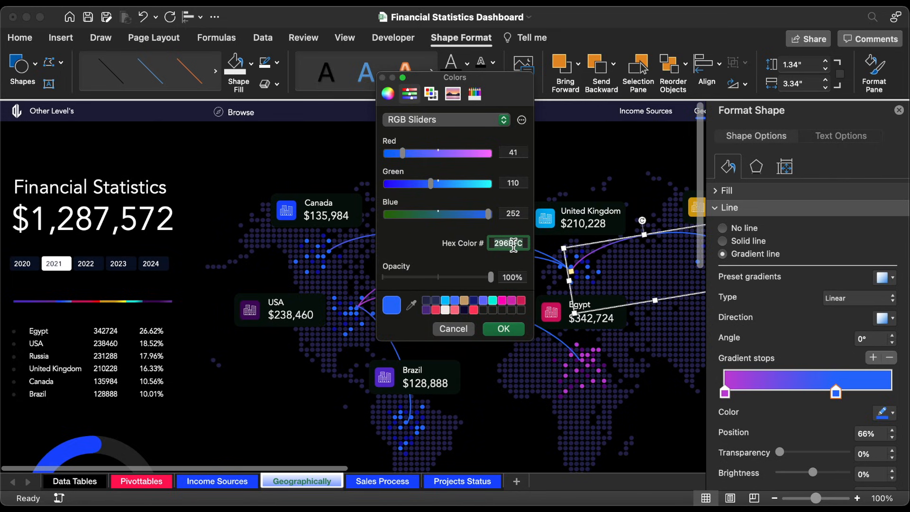
pyautogui.click(513, 328)
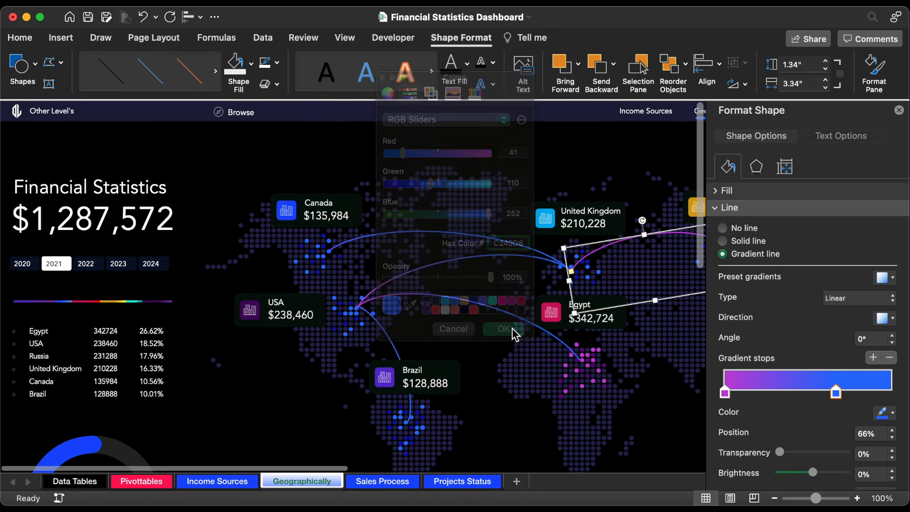
# Step: Set the transparency of both gradient stops on the United Kingdom–Russia arc to 20%
pyautogui.click(871, 455)
pyautogui.write('20')
pyautogui.press('Return')
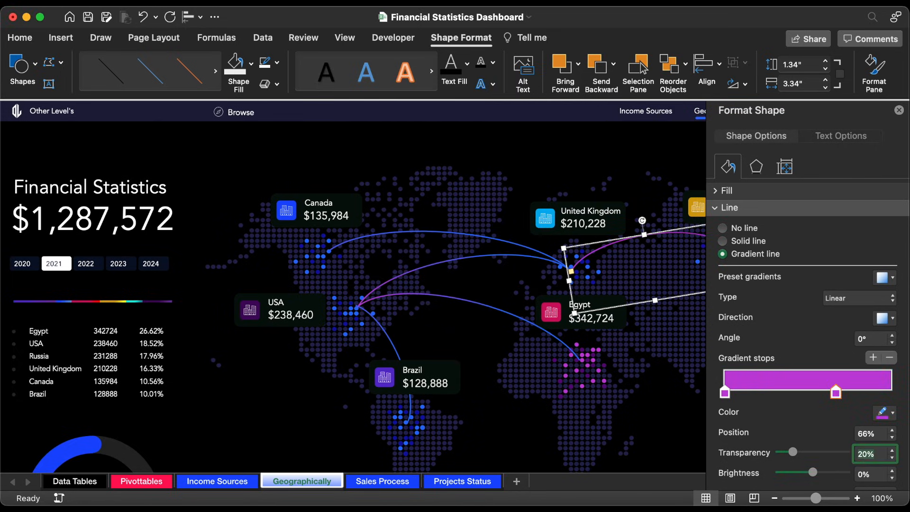
pyautogui.click(725, 394)
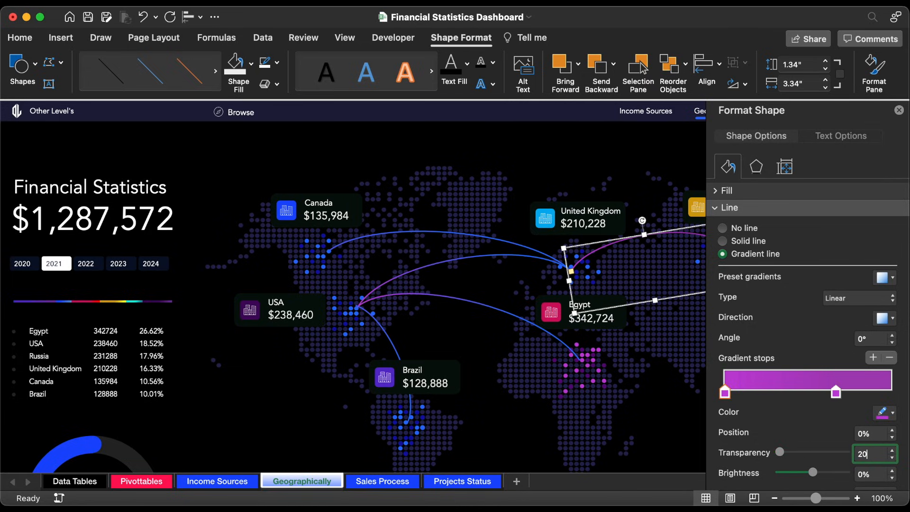
# Step: Set the transparency of both gradient stops on the Canada–United Kingdom arc to 20%
pyautogui.click(493, 237)
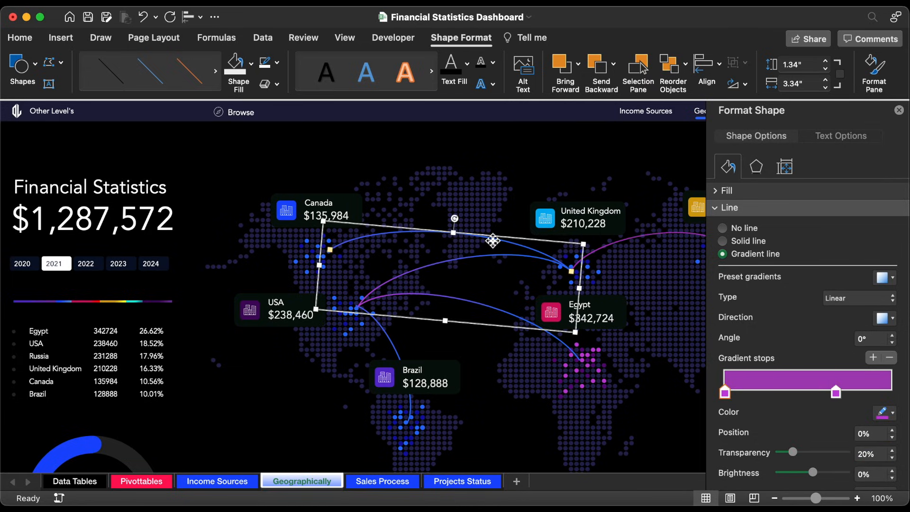
pyautogui.click(879, 456)
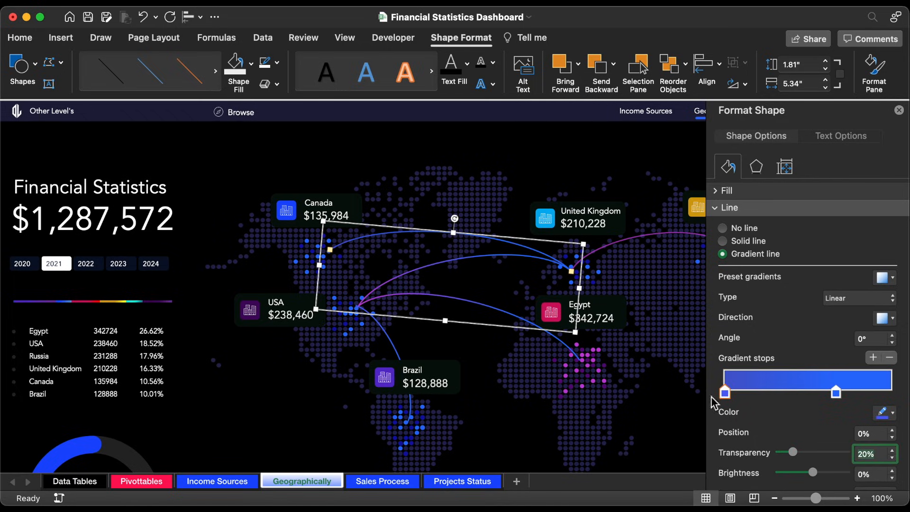
pyautogui.click(836, 393)
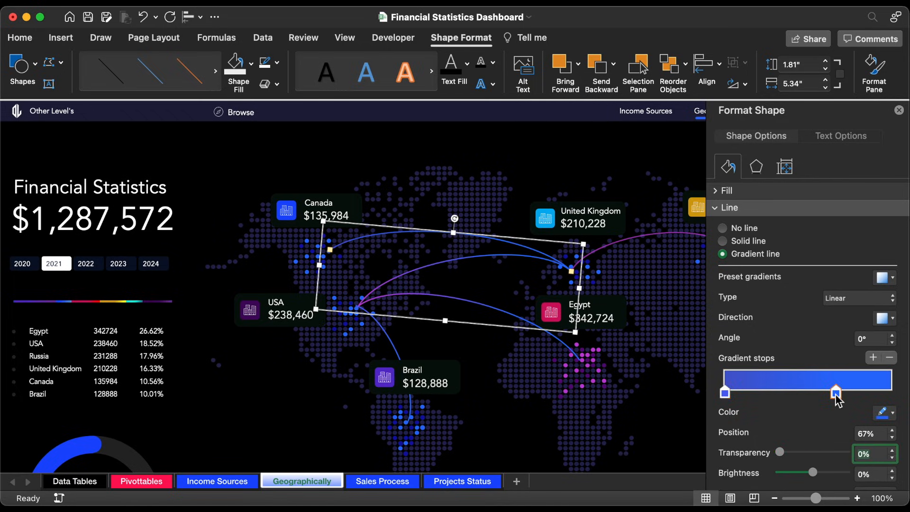
pyautogui.click(880, 455)
pyautogui.write('20')
pyautogui.press('Return')
# Step: Set the gradient stops' transparency to 20% on the USA–United Kingdom and USA–Egypt arcs
pyautogui.click(437, 267)
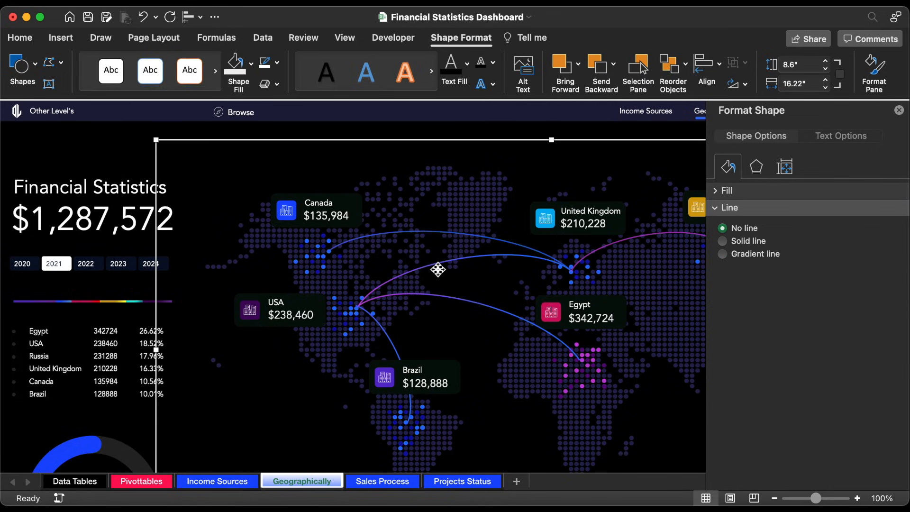
pyautogui.click(836, 392)
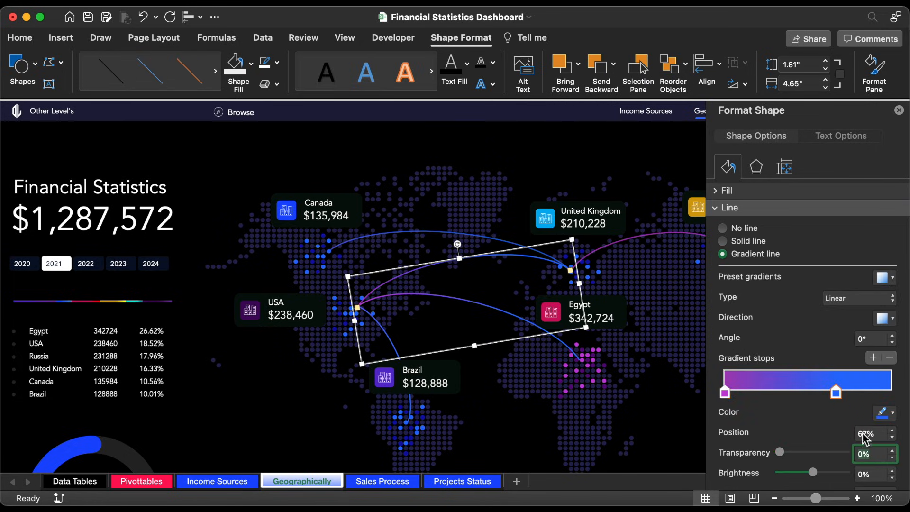
pyautogui.press('Return')
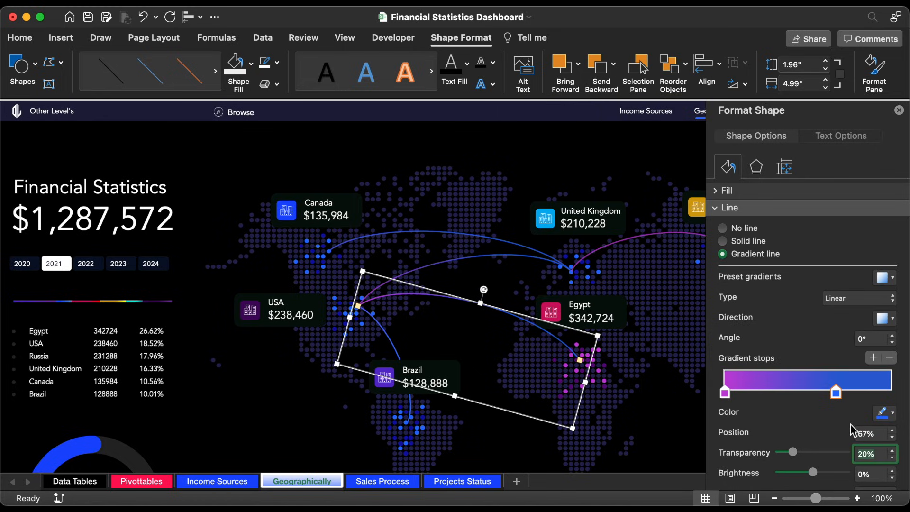
pyautogui.write('2')
pyautogui.press('Return')
# Step: Set the transparency of both gradient stops on the USA–Brazil arc to 20% and close the shape formatting options
pyautogui.click(392, 345)
pyautogui.click(861, 455)
pyautogui.write('2')
pyautogui.press('Return')
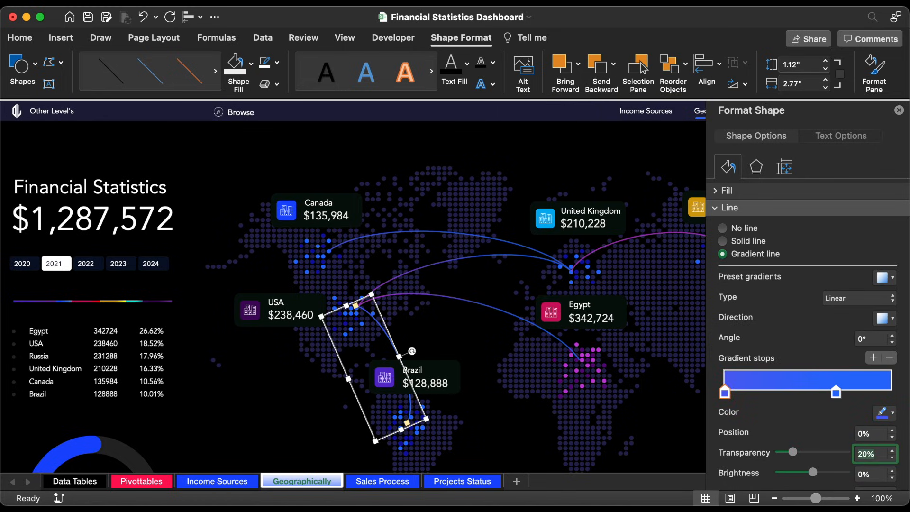
pyautogui.click(836, 392)
pyautogui.click(858, 456)
pyautogui.write('2')
pyautogui.press('Return')
pyautogui.click(899, 110)
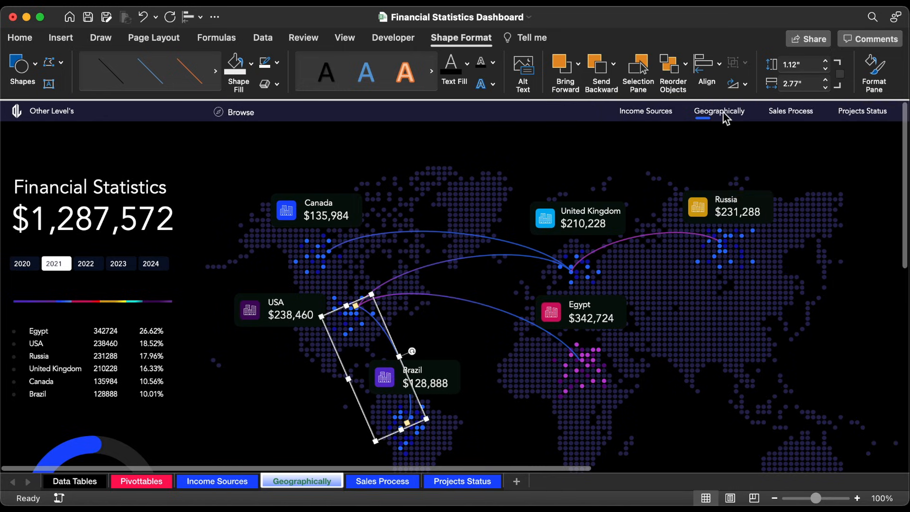
# Step: Follow the Geographically navigation link and review the page from the map down to the tax figures
pyautogui.click(726, 116)
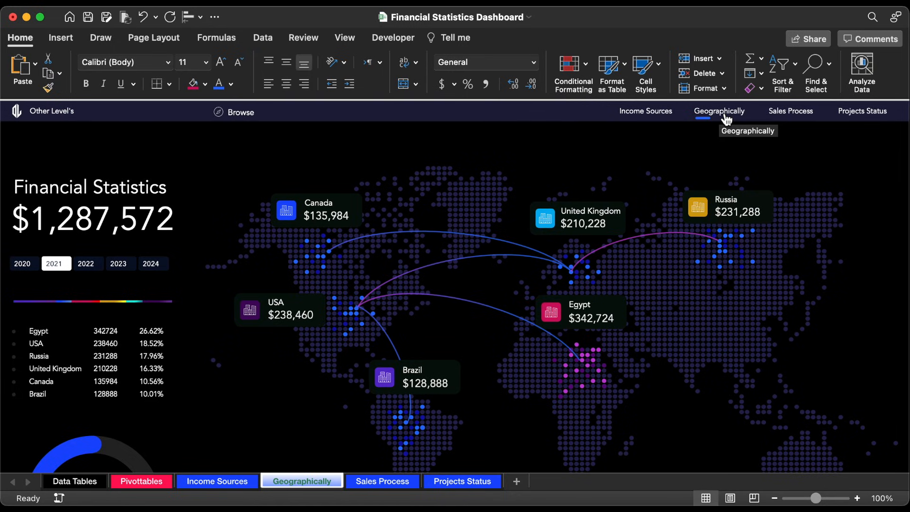
pyautogui.scroll(-3, 467, 279)
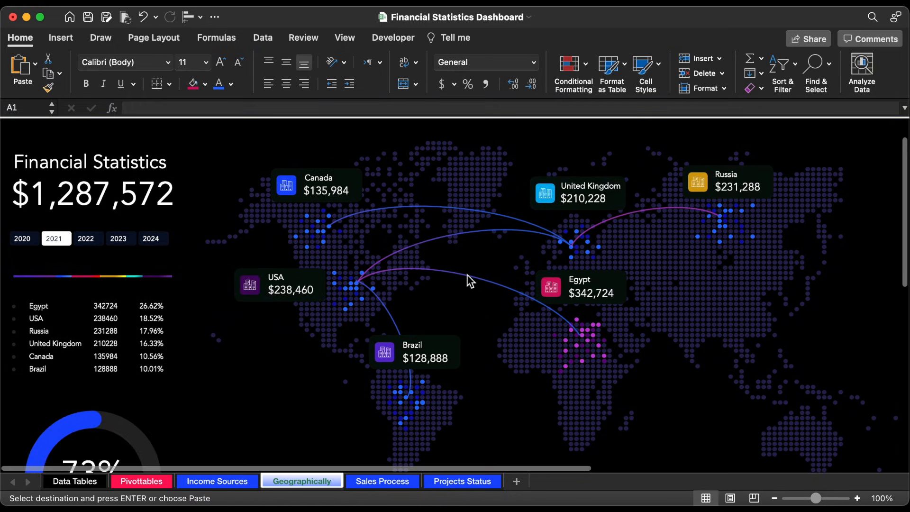
pyautogui.scroll(-2, 468, 281)
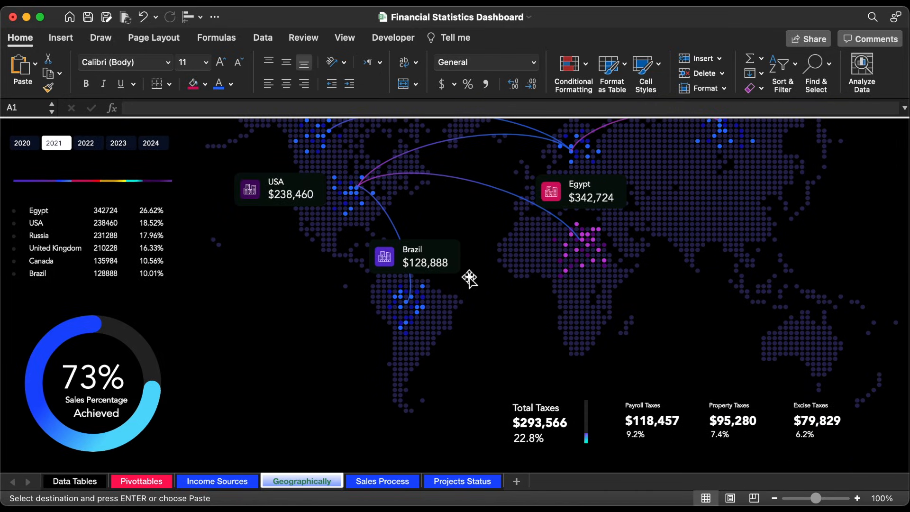
pyautogui.scroll(5, 470, 278)
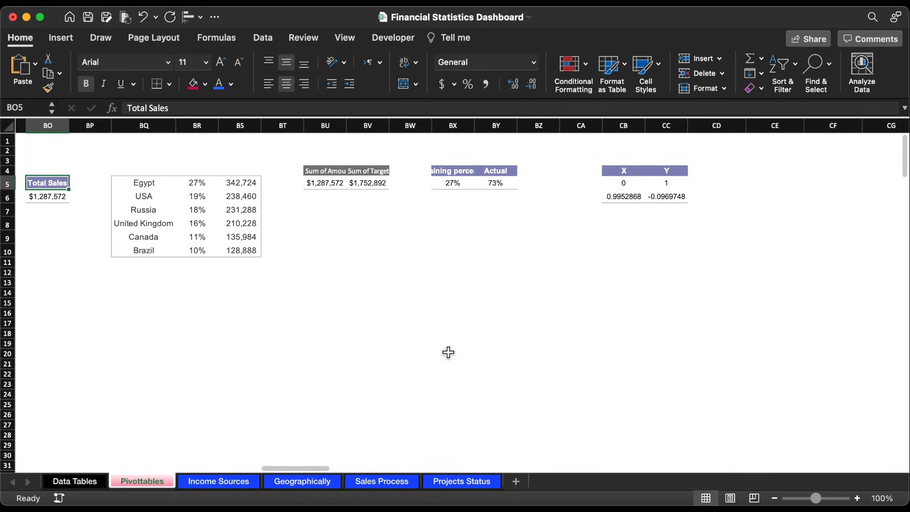
# Step: On the Pivottables sheet, copy the formatting of the Actual table in BY4:BY5 onto CE4:CI5
pyautogui.moveTo(495, 171); pyautogui.dragTo(508, 184)
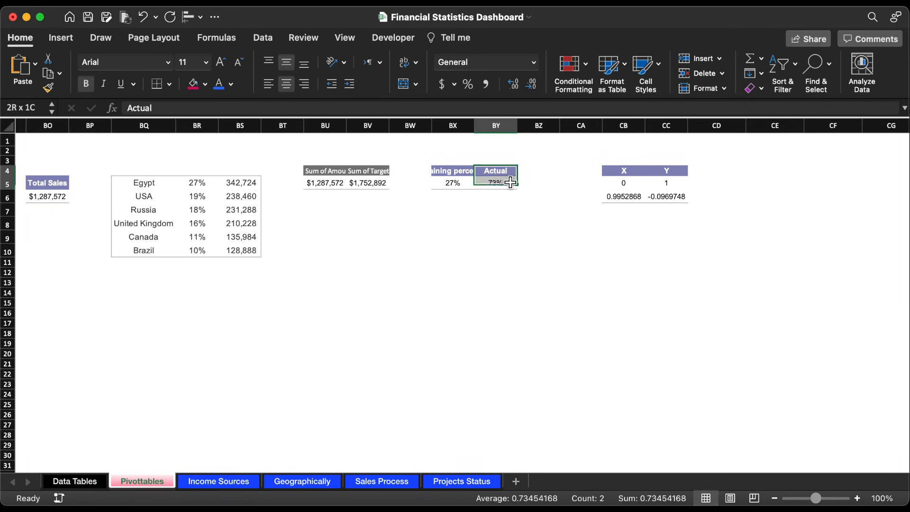
pyautogui.click(47, 88)
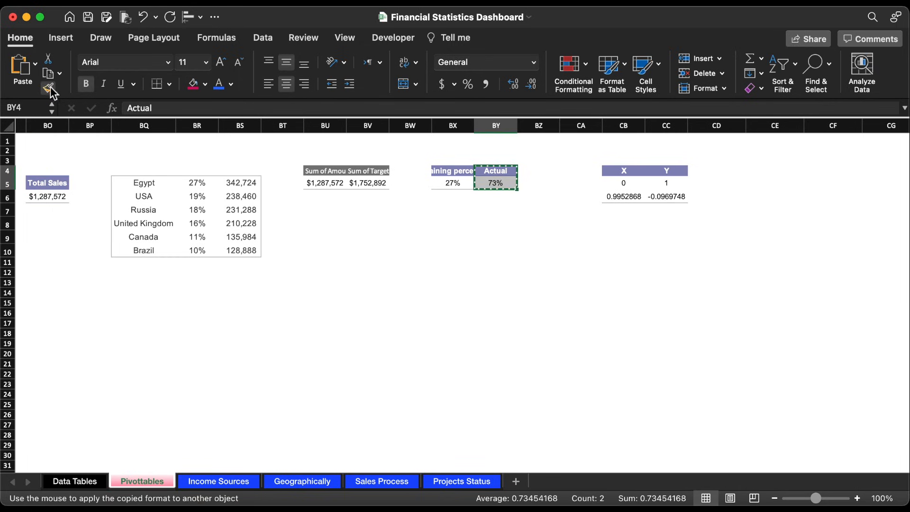
pyautogui.hscroll(5, 754, 174)
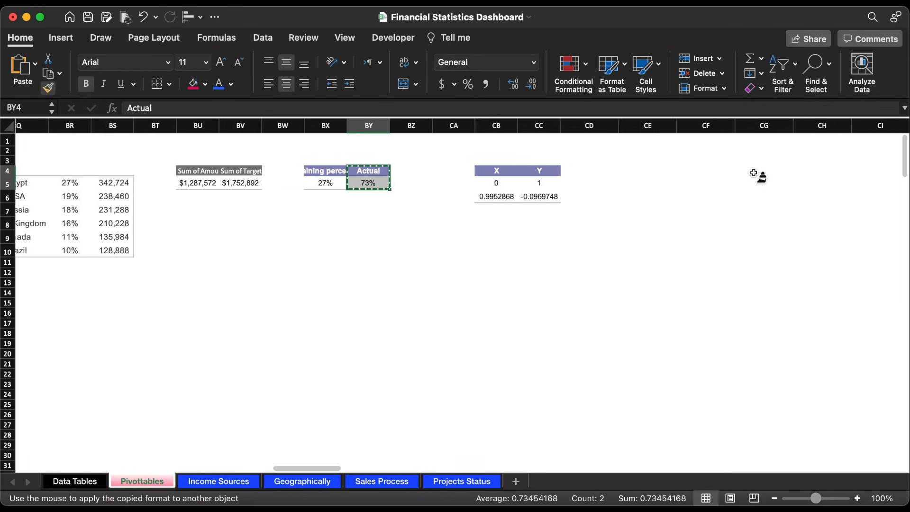
pyautogui.moveTo(656, 171); pyautogui.dragTo(872, 172)
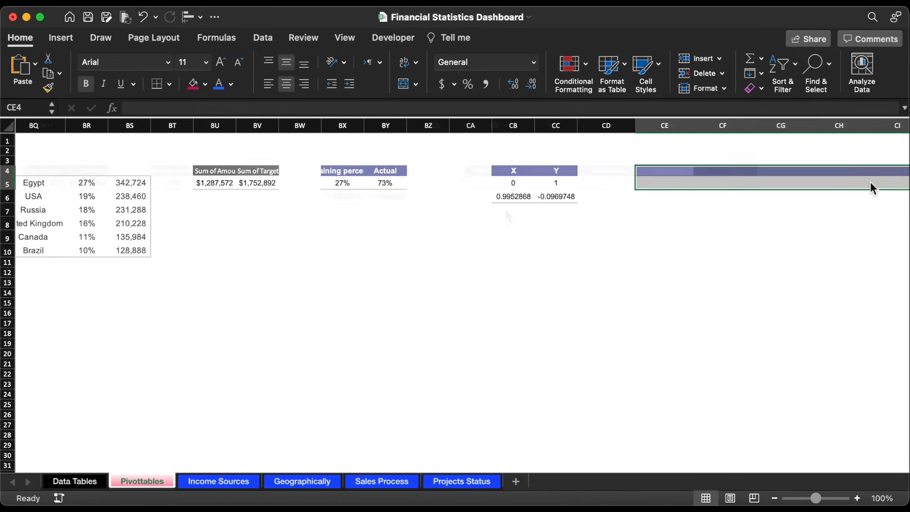
pyautogui.hscroll(4, 505, 209)
# Step: Enter the tax rates in row 5: 9.2% for Payroll Taxes, 7.4% for Property Taxes and 6.2% for Excise Taxes
pyautogui.click(502, 189)
pyautogui.write('9')
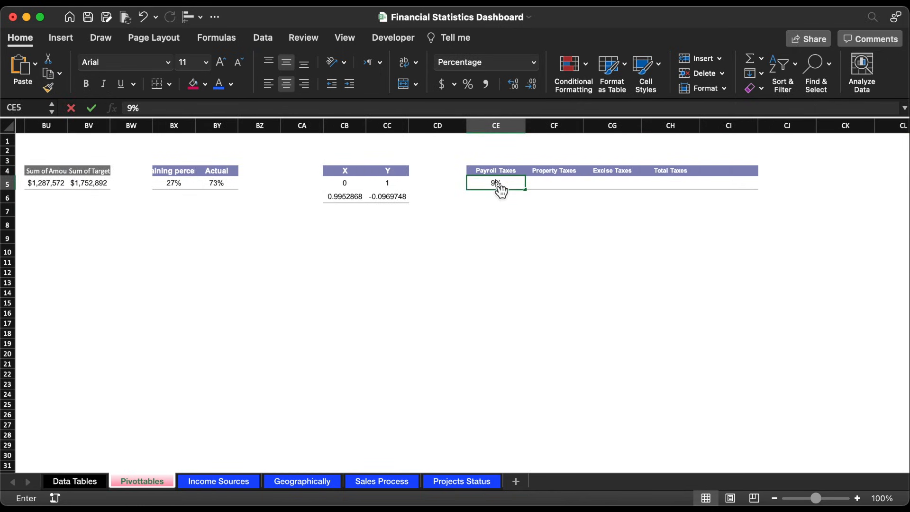
pyautogui.write('.2')
pyautogui.press('Tab')
pyautogui.write('7.4')
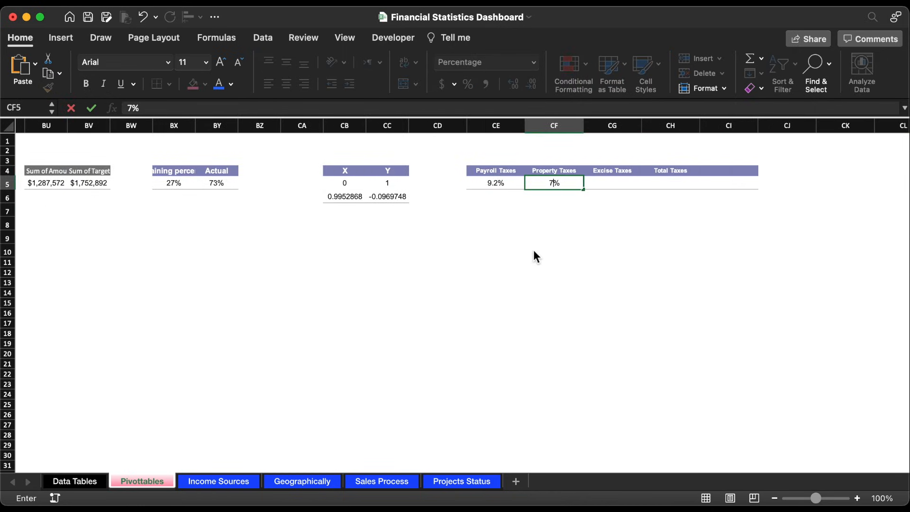
pyautogui.press('Tab')
pyautogui.write('6.2')
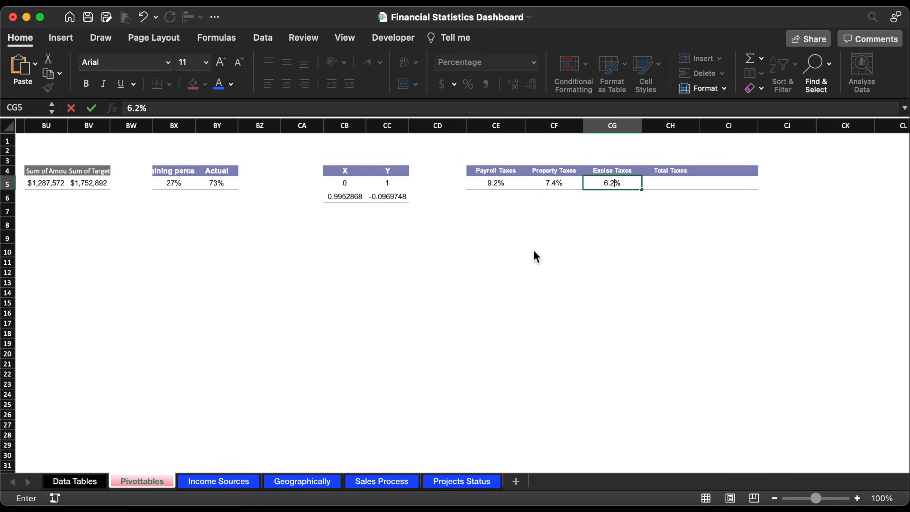
# Step: Calculate the Total Taxes rate in CH5 with a SUM of the three tax rates in CE5:CG5
pyautogui.press('Tab')
pyautogui.write('=')
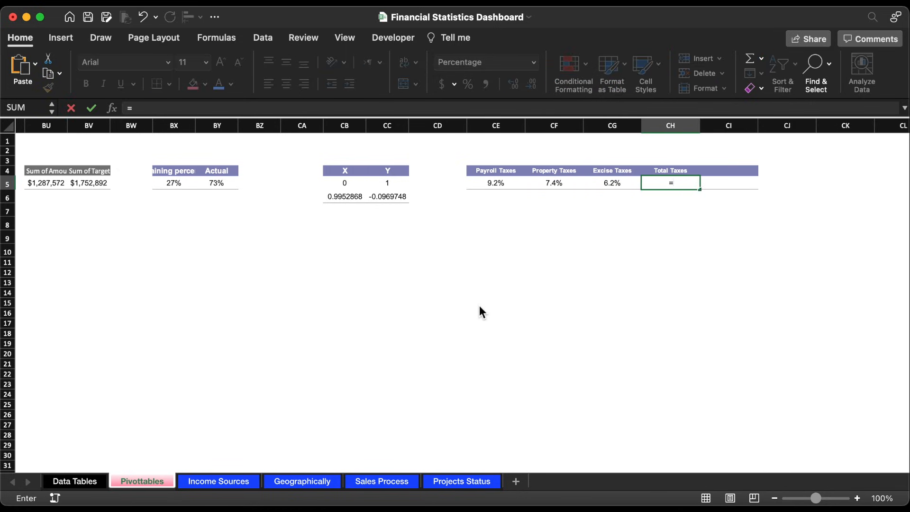
pyautogui.write('sum')
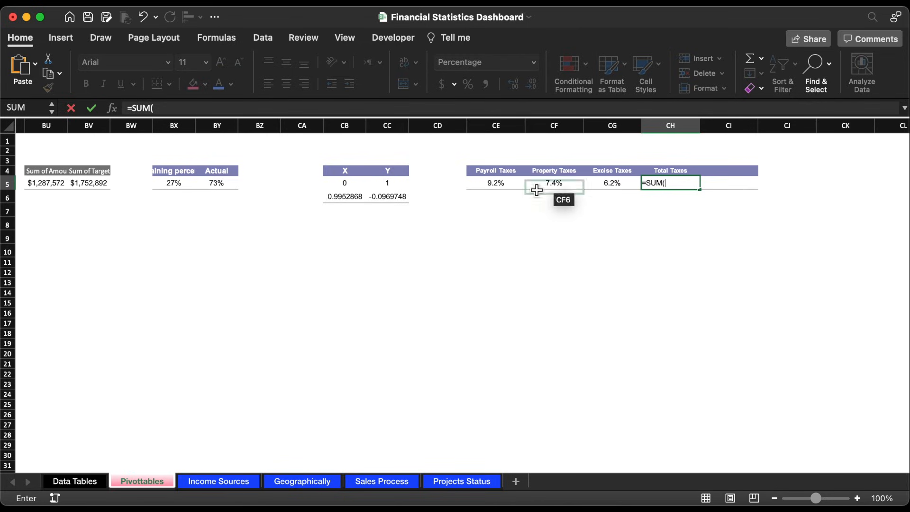
pyautogui.moveTo(494, 184); pyautogui.dragTo(599, 189)
pyautogui.press('Return')
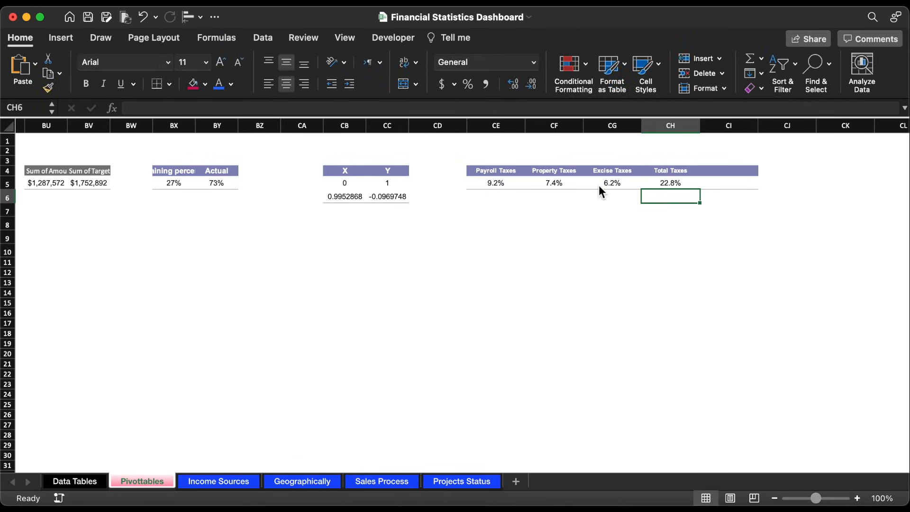
# Step: Calculate the payroll tax amount in CE6 with the formula =CE5*BO6, multiplying its rate by Total Sales
pyautogui.click(495, 197)
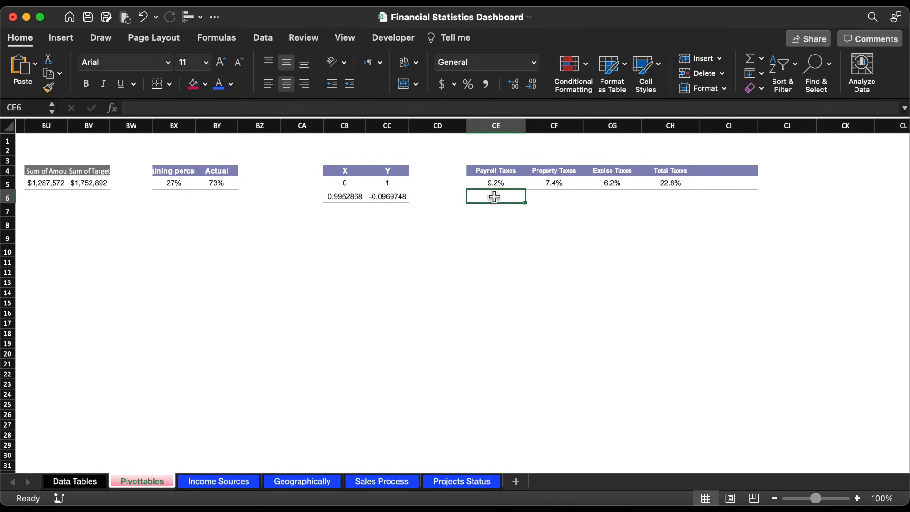
pyautogui.write('=')
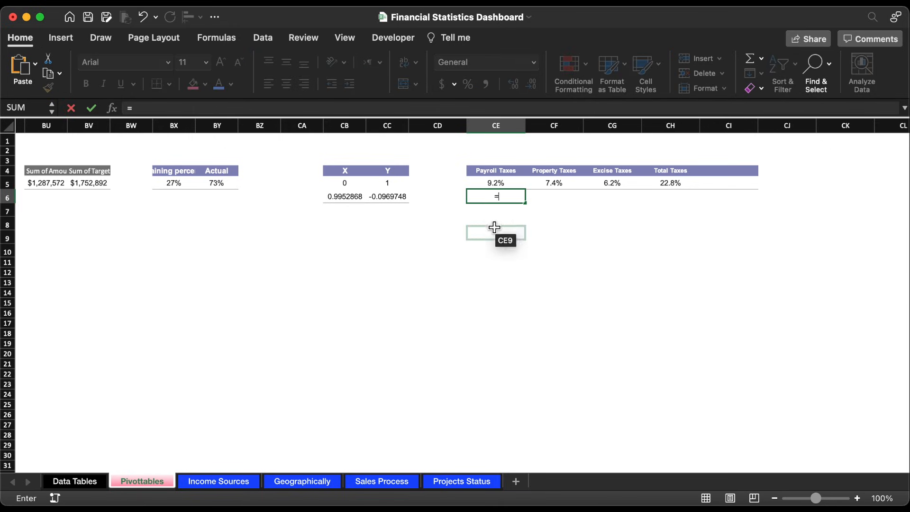
pyautogui.click(494, 188)
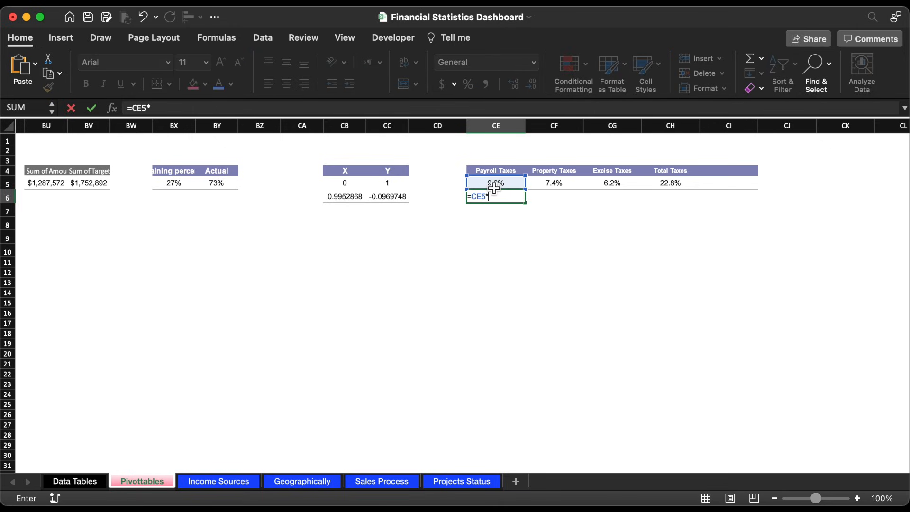
pyautogui.hscroll(-10, 379, 285)
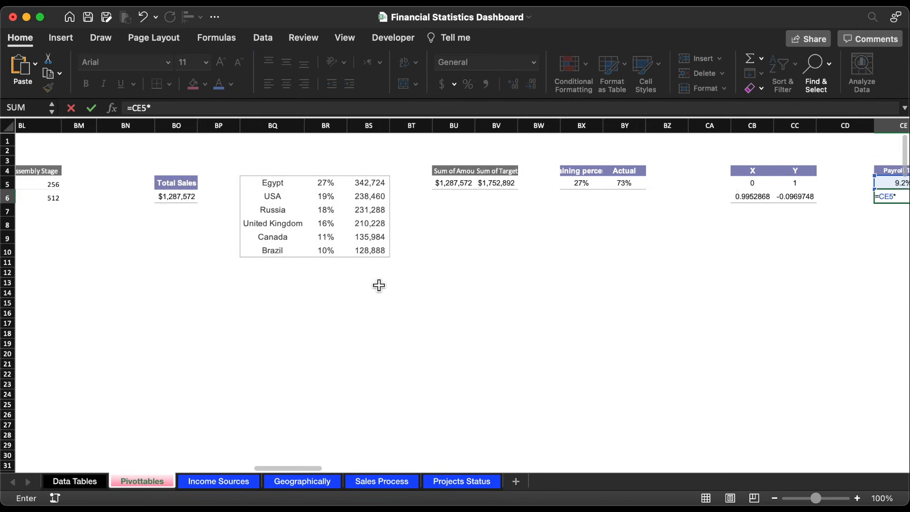
pyautogui.click(185, 199)
pyautogui.press('Return')
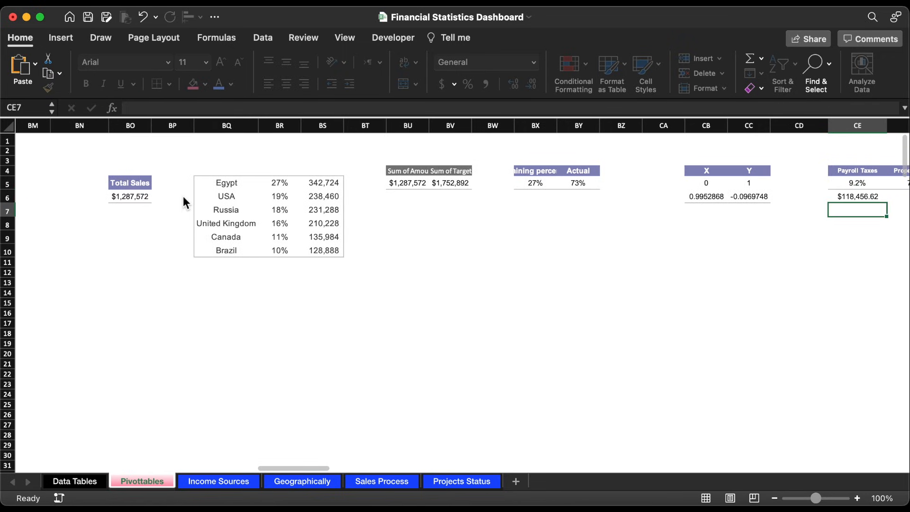
# Step: Open the payroll tax amount formula in CE6 for editing
pyautogui.hscroll(10, 406, 254)
pyautogui.hscroll(1, 407, 256)
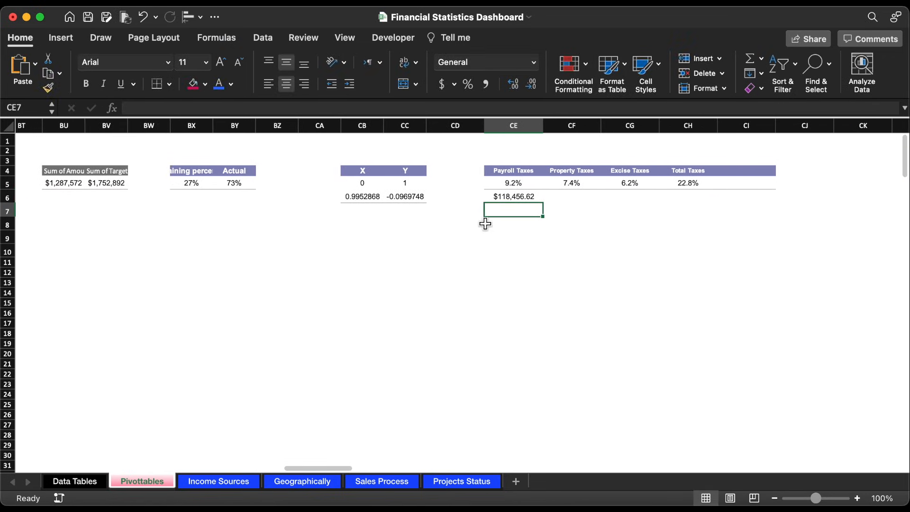
pyautogui.click(524, 197)
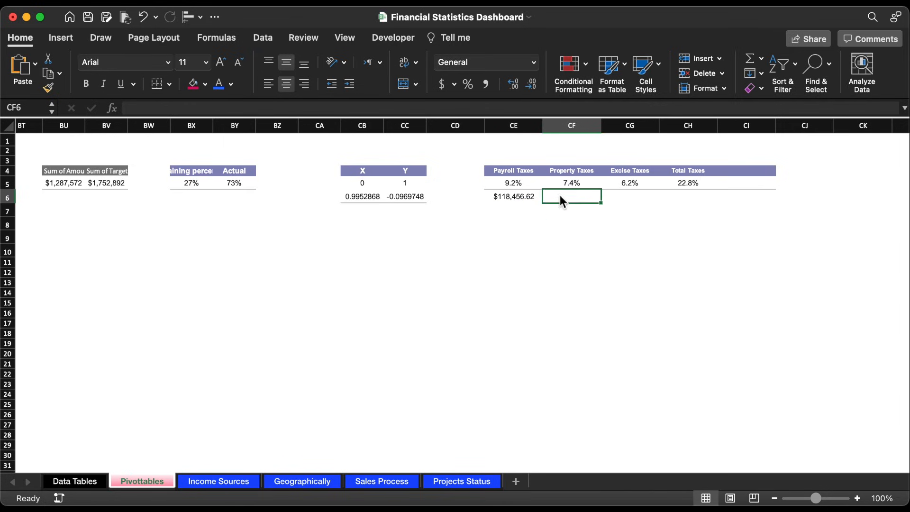
pyautogui.click(215, 109)
pyautogui.hscroll(-10, 252, 201)
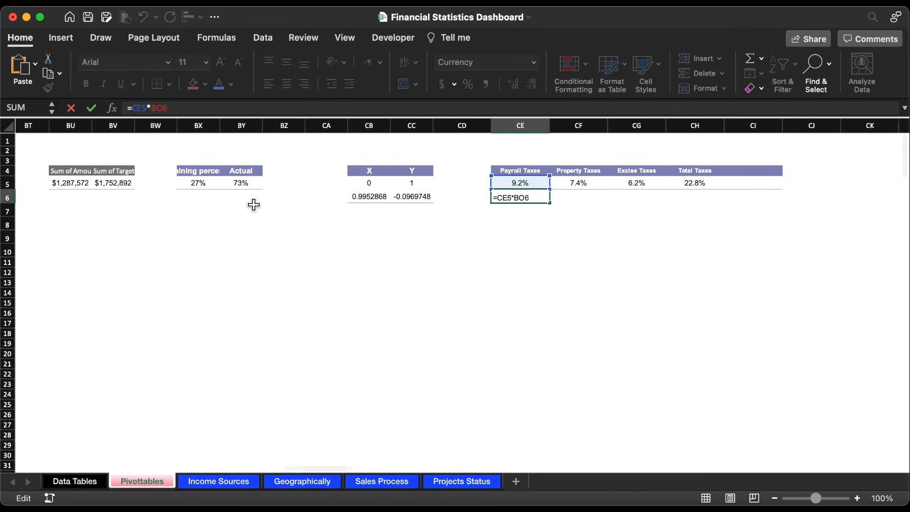
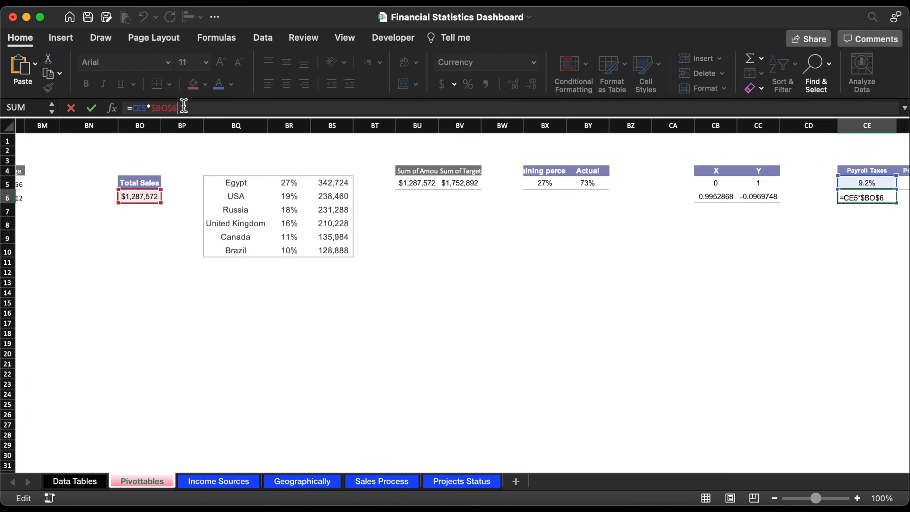
# Step: Lock the Total Sales reference as $BO$6 in CE6 and fill the tax amount formula across to CH6
pyautogui.press('Return')
pyautogui.hscroll(5, 551, 319)
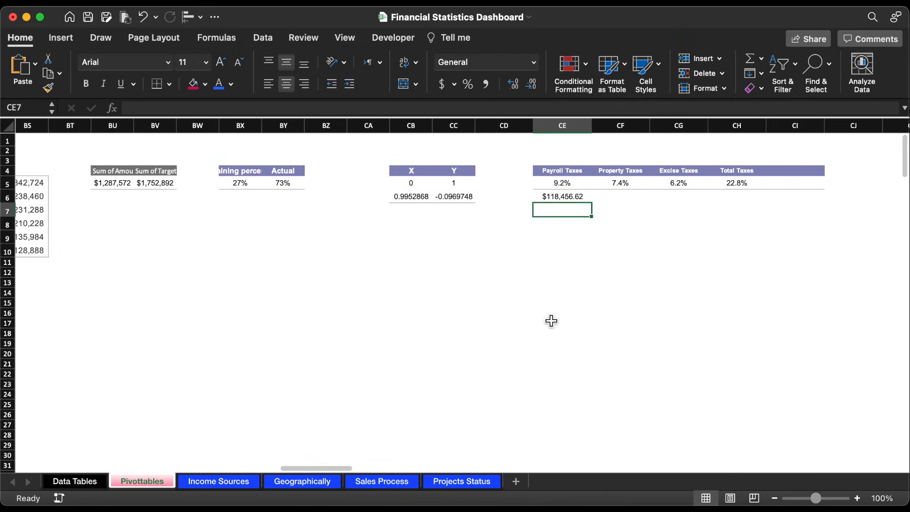
pyautogui.click(563, 199)
pyautogui.moveTo(592, 203); pyautogui.dragTo(756, 198)
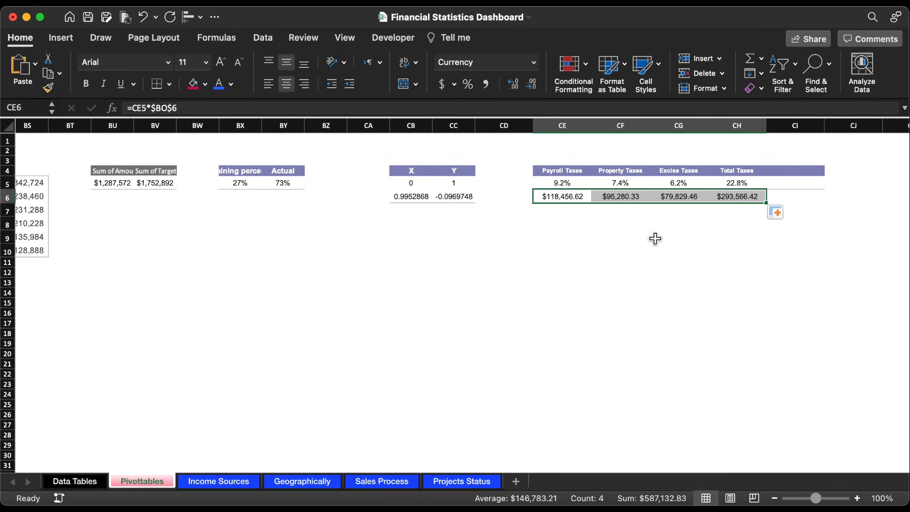
# Step: Show the tax amounts in CE6:CH6 without decimals and add a bottom border under CE6:CI6
pyautogui.moveTo(568, 198); pyautogui.dragTo(730, 198)
pyautogui.click(531, 86)
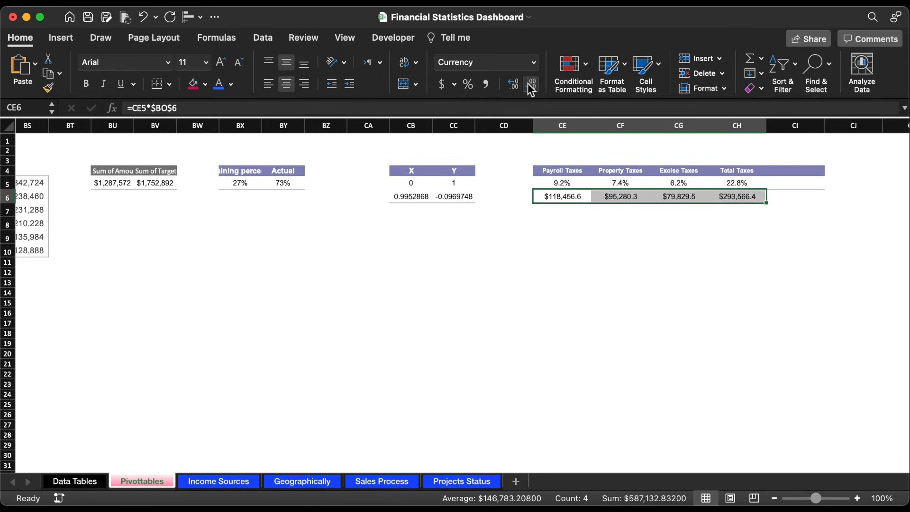
pyautogui.click(531, 85)
pyautogui.click(586, 211)
pyautogui.moveTo(567, 197); pyautogui.dragTo(740, 196)
pyautogui.click(169, 84)
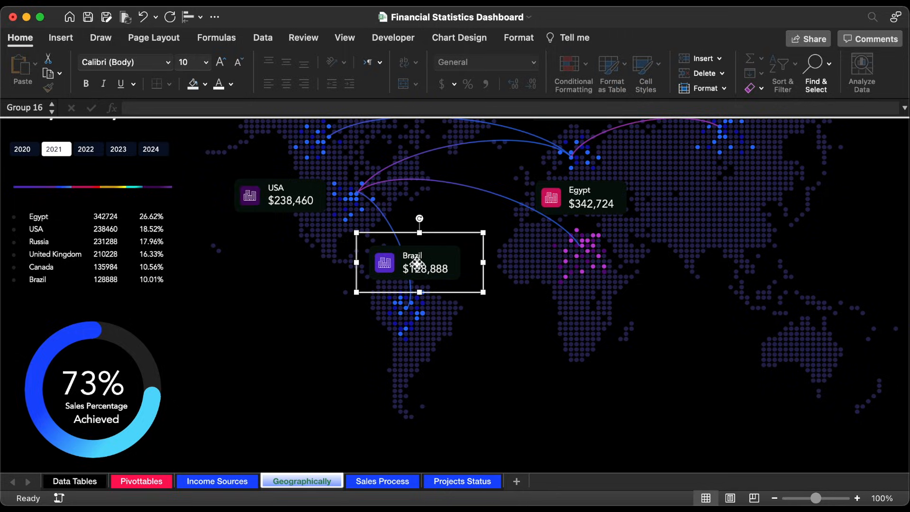
# Step: Duplicate the Brazil card's amount text box on the Geographically sheet and place the copy in the empty area between South America and Africa
pyautogui.click(422, 268)
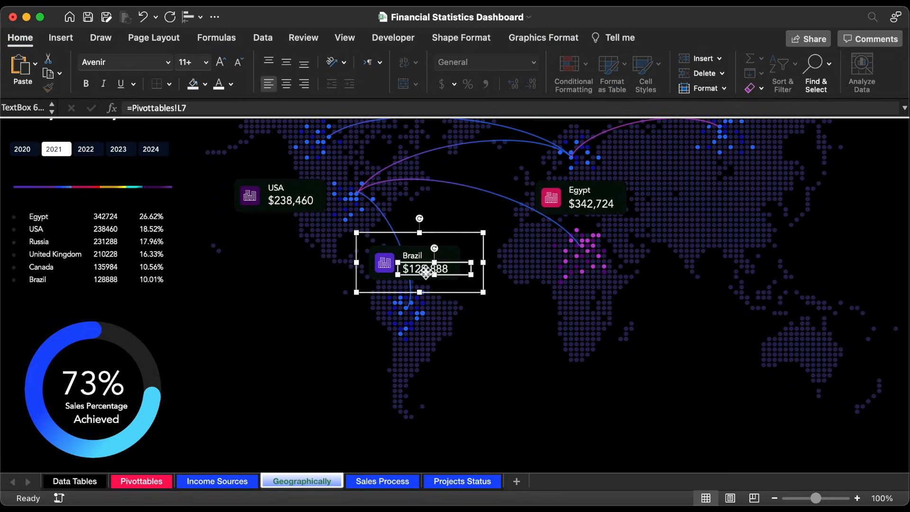
pyautogui.press('super+v')
pyautogui.moveTo(492, 425); pyautogui.dragTo(500, 335)
# Step: Link the copied text box to the payroll tax rate with =Pivottables!CE5 and make its text white
pyautogui.click(248, 109)
pyautogui.press('super+a')
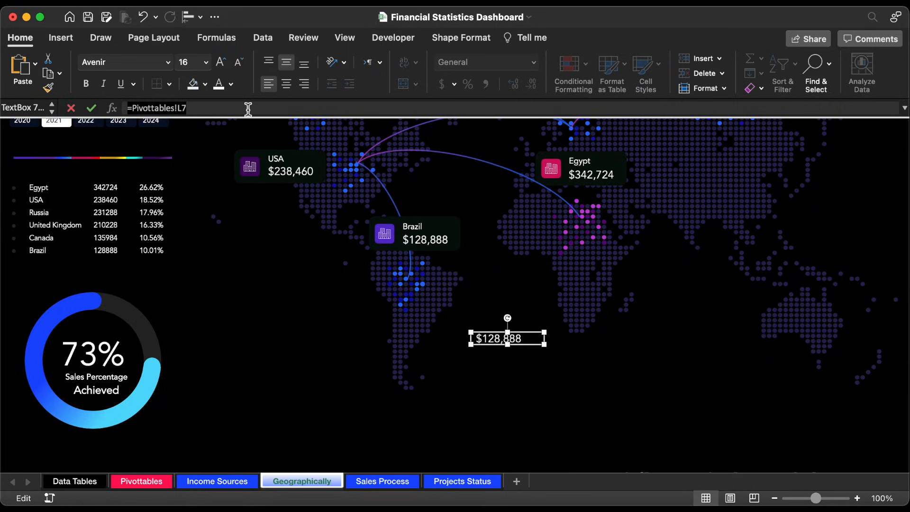
pyautogui.write('=')
pyautogui.click(141, 481)
pyautogui.click(563, 185)
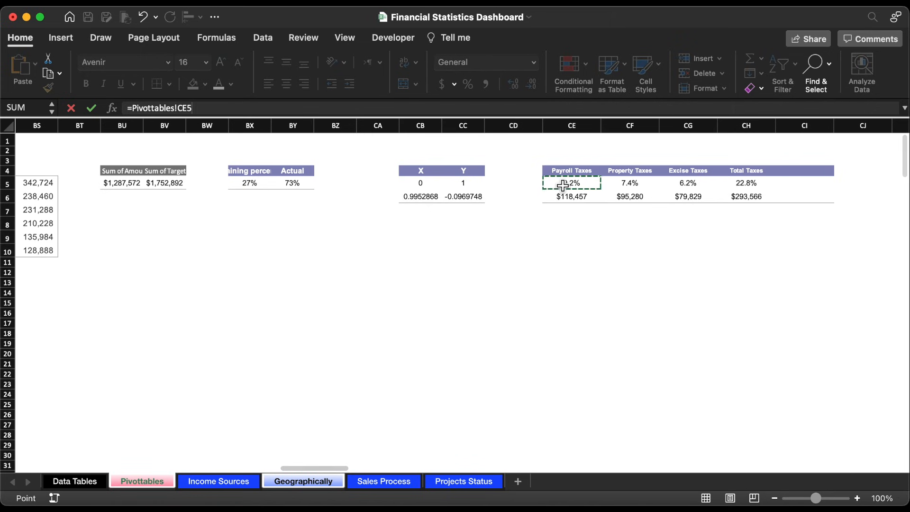
pyautogui.press('Return')
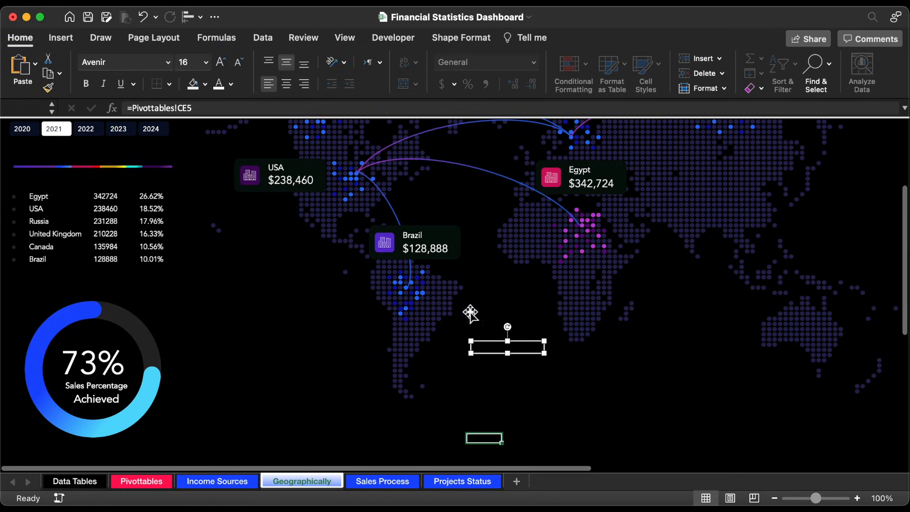
pyautogui.click(222, 90)
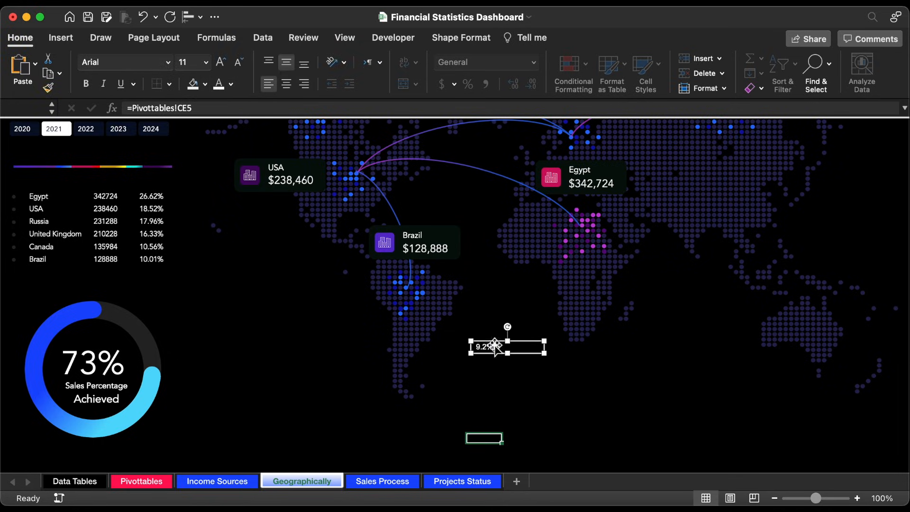
# Step: Duplicate the payroll rate text box just below the original and link the copy to the tax amount with =Pivottables!CE6
pyautogui.moveTo(492, 351); pyautogui.dragTo(493, 366)
pyautogui.tripleClick(248, 110)
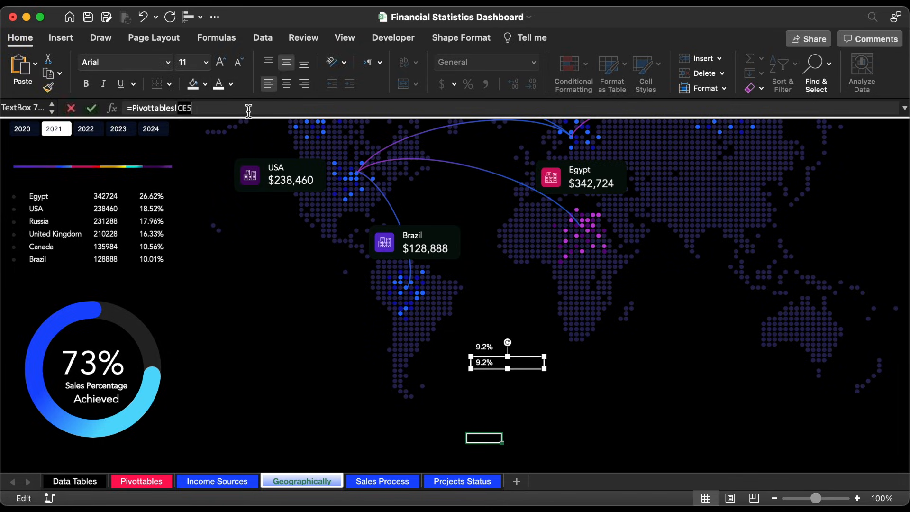
pyautogui.write('=')
pyautogui.click(141, 482)
pyautogui.click(563, 200)
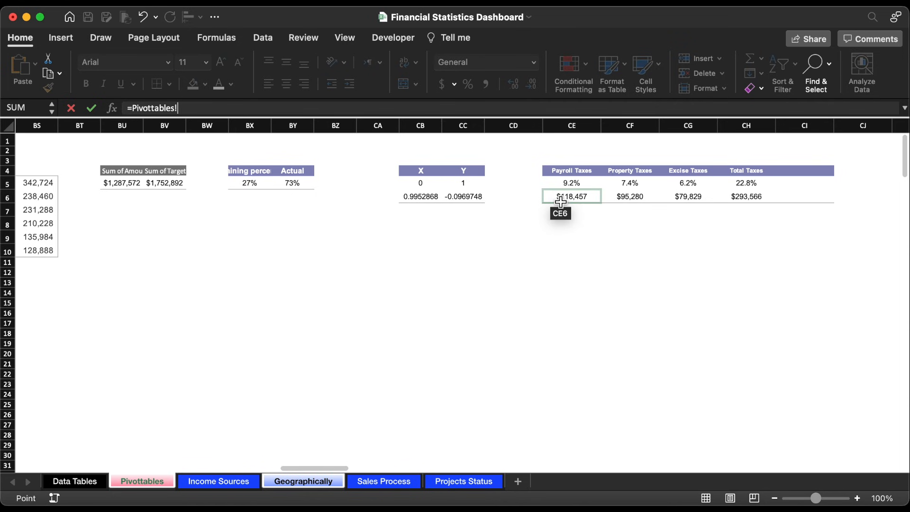
pyautogui.press('Return')
# Step: Duplicate the payroll amount text box above the rate and link the copy to the tax name with =Pivottables!CE4
pyautogui.moveTo(493, 362); pyautogui.dragTo(493, 330)
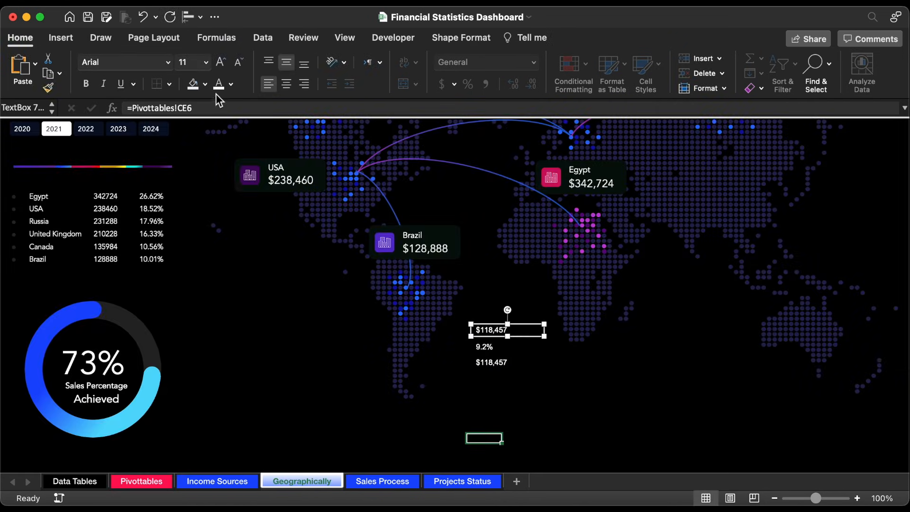
pyautogui.tripleClick(219, 109)
pyautogui.write('=')
pyautogui.click(142, 481)
pyautogui.click(575, 177)
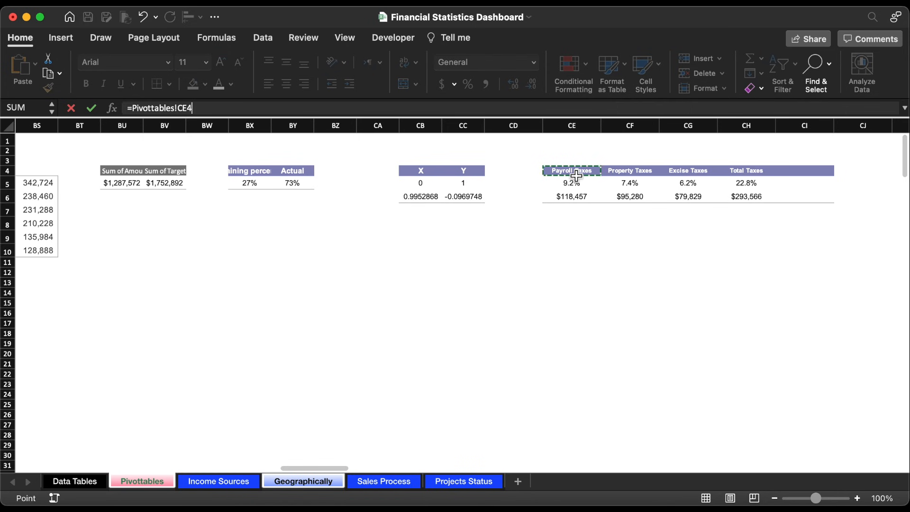
pyautogui.press('Return')
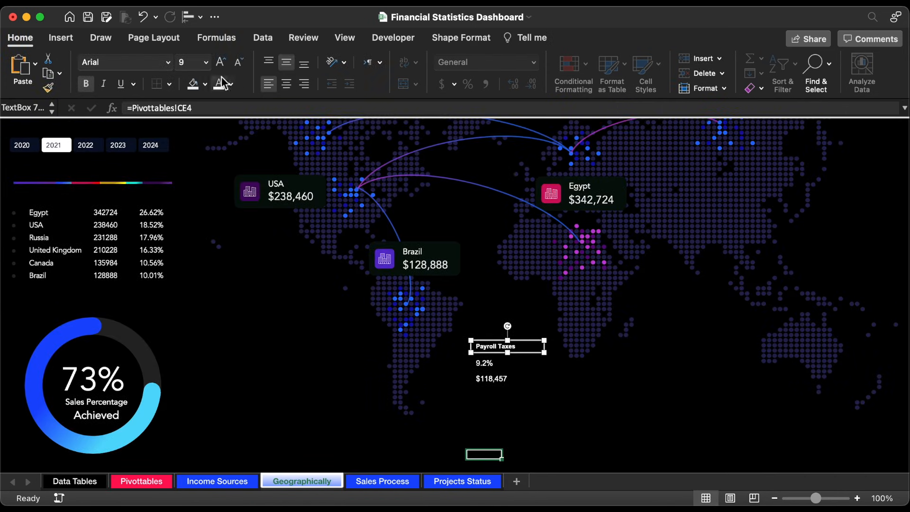
# Step: Change the Payroll Taxes label's font to Avenir and remove its bold formatting
pyautogui.click(169, 62)
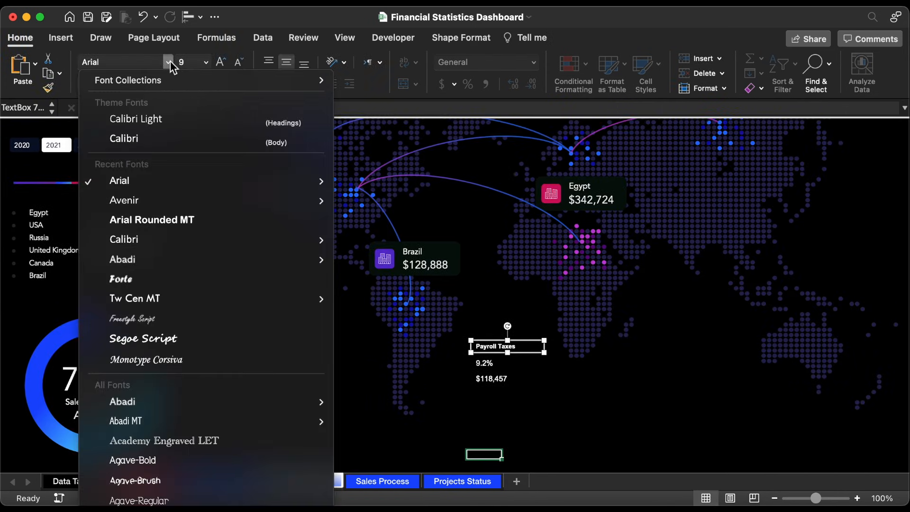
pyautogui.click(149, 197)
pyautogui.click(86, 85)
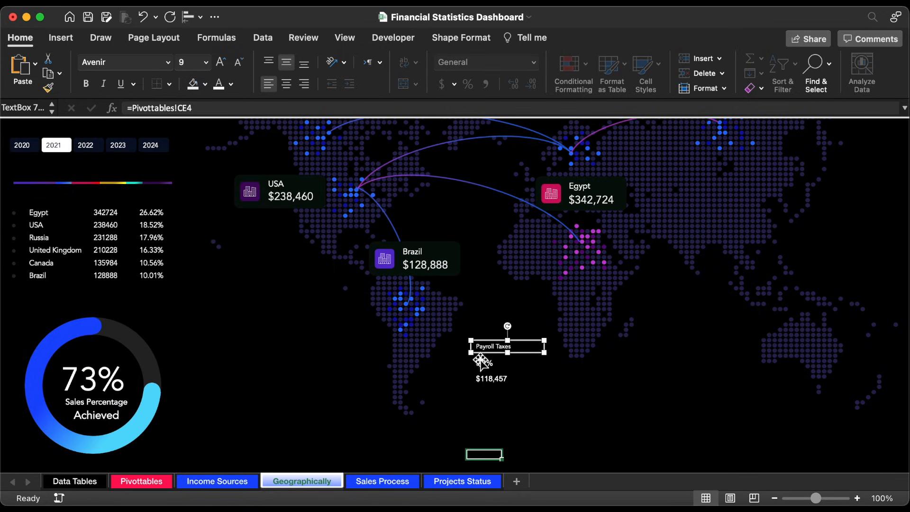
# Step: Move the payroll tax rate text box beneath the amount and format it in Avenir, size 12
pyautogui.moveTo(483, 363); pyautogui.dragTo(498, 394)
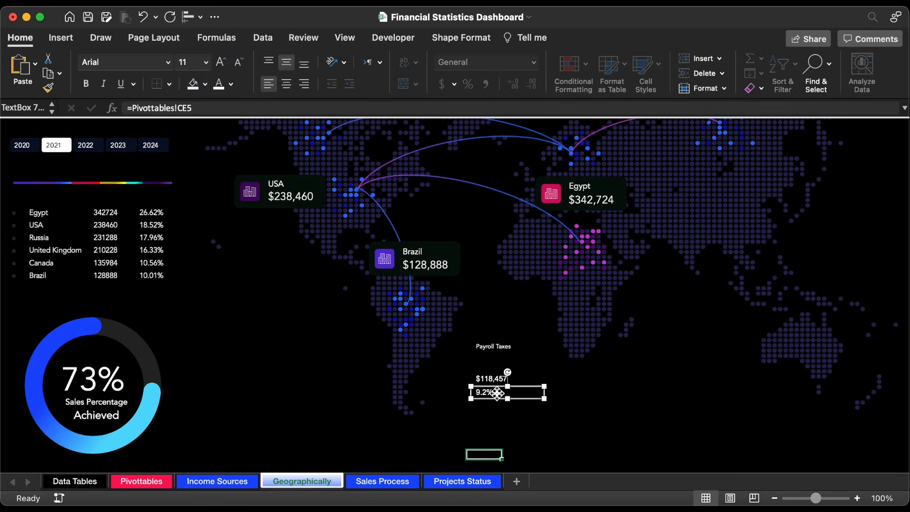
pyautogui.click(206, 62)
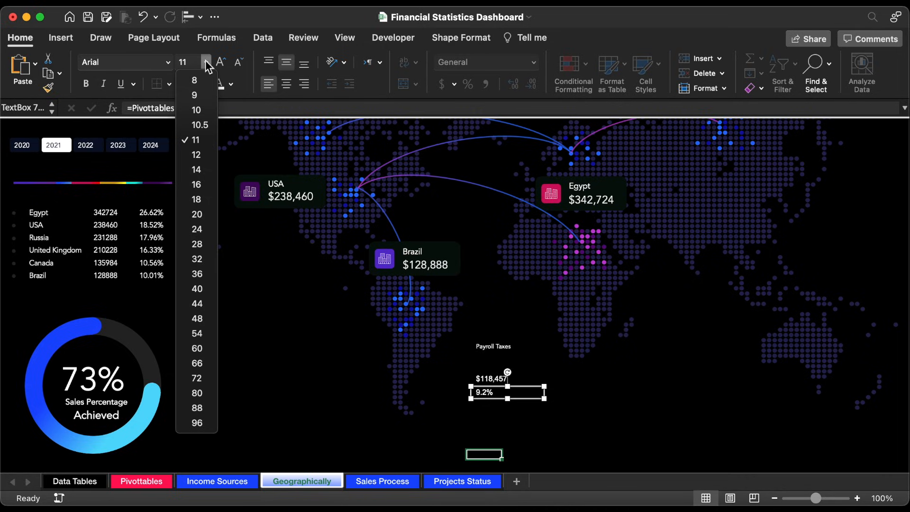
pyautogui.click(204, 154)
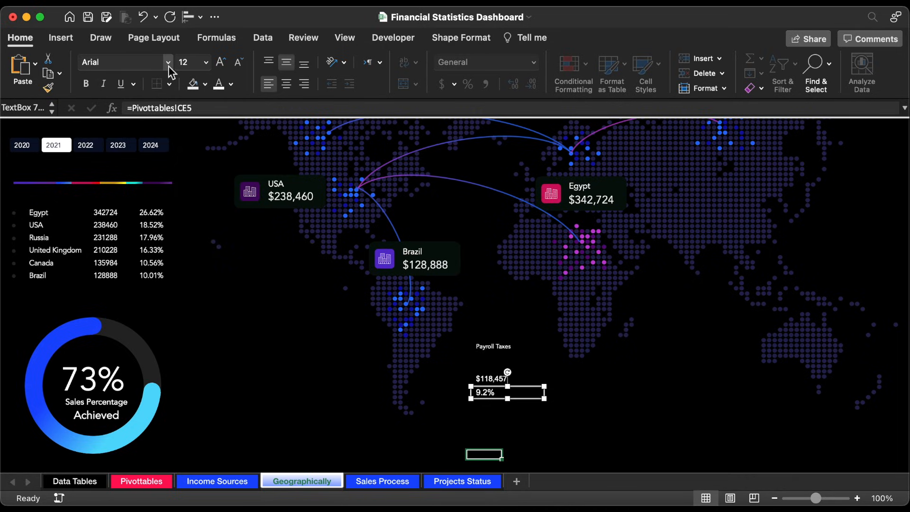
pyautogui.click(169, 66)
pyautogui.click(154, 178)
# Step: Format the payroll tax amount in Avenir, size 18, and move the Payroll Taxes label directly above it
pyautogui.click(511, 377)
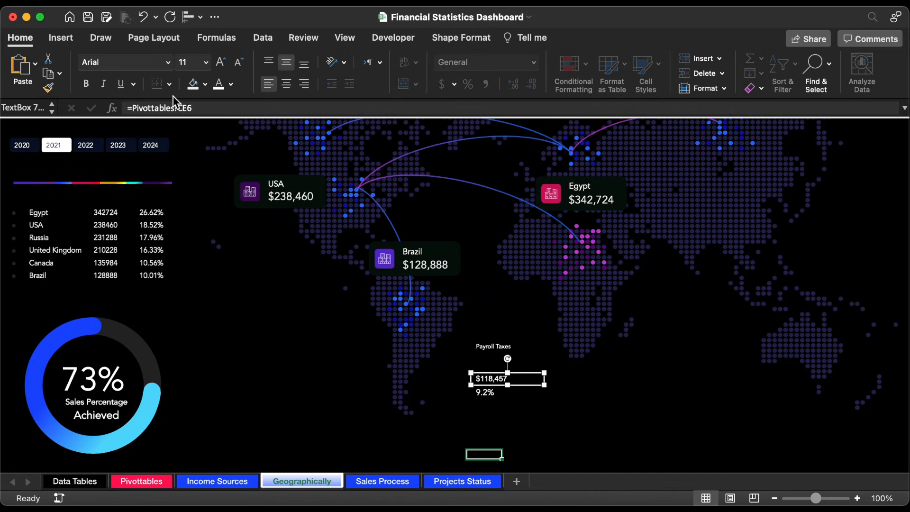
pyautogui.click(169, 65)
pyautogui.click(147, 178)
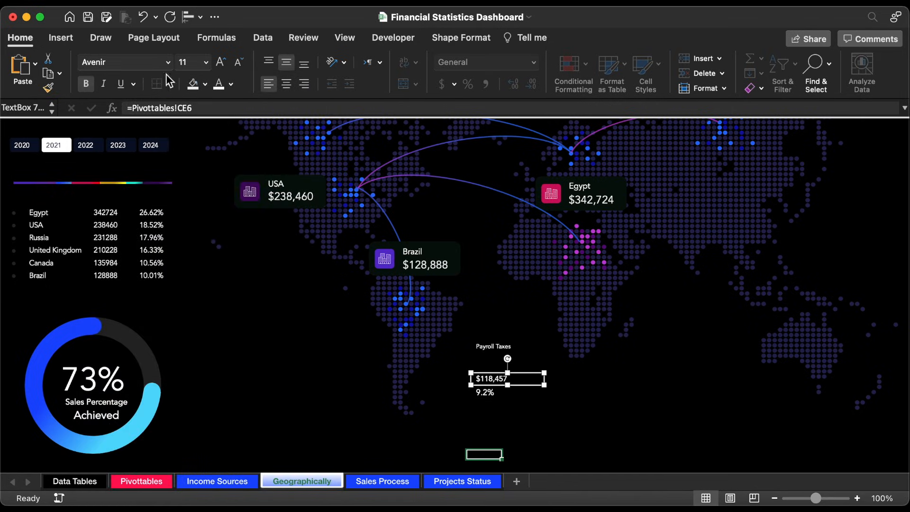
pyautogui.click(206, 64)
pyautogui.click(207, 201)
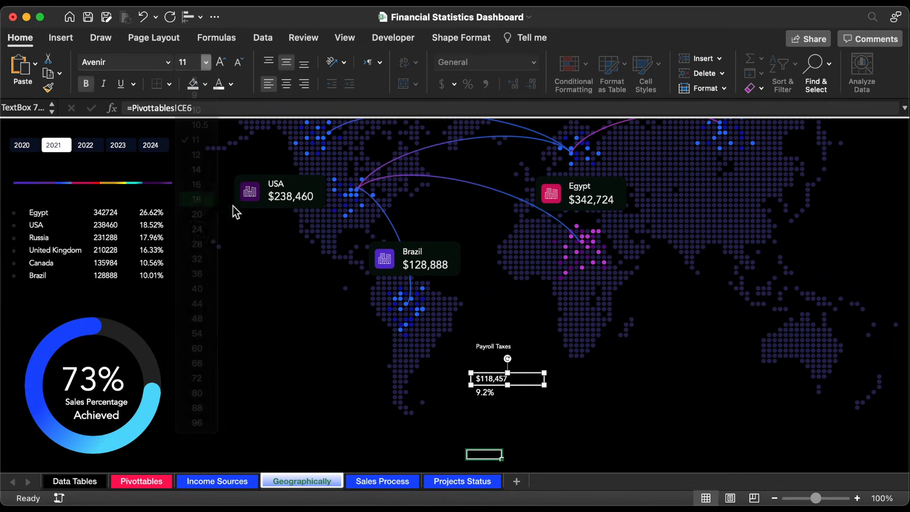
pyautogui.click(496, 347)
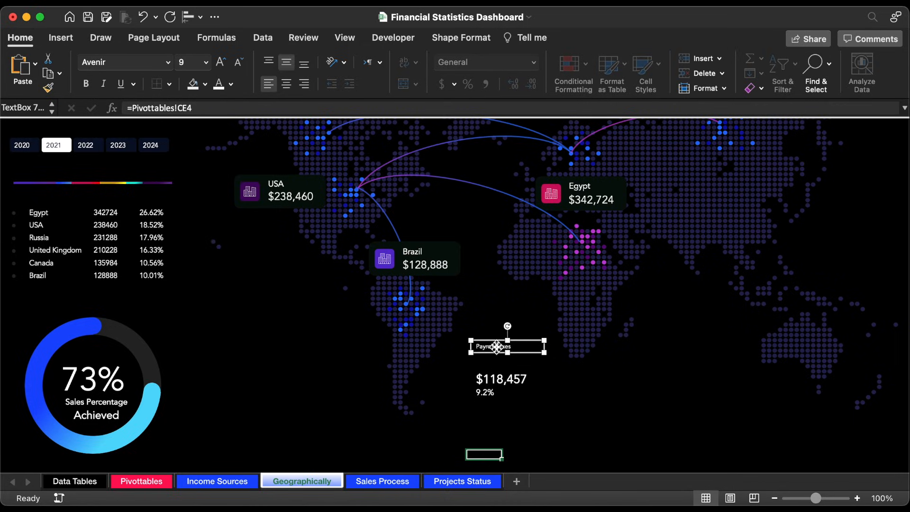
pyautogui.moveTo(496, 346); pyautogui.dragTo(497, 365)
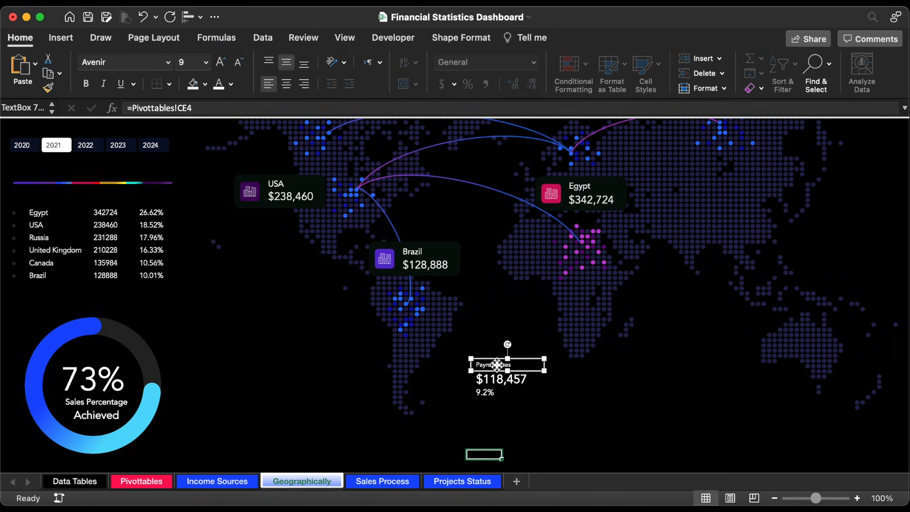
# Step: Group the payroll label, amount and rate text boxes and arrange three copies of the group in a row between Africa and Australia
pyautogui.keyDown('shift'); pyautogui.click(501, 383); pyautogui.keyUp('shift')
pyautogui.keyDown('shift'); pyautogui.click(493, 396); pyautogui.keyUp('shift')
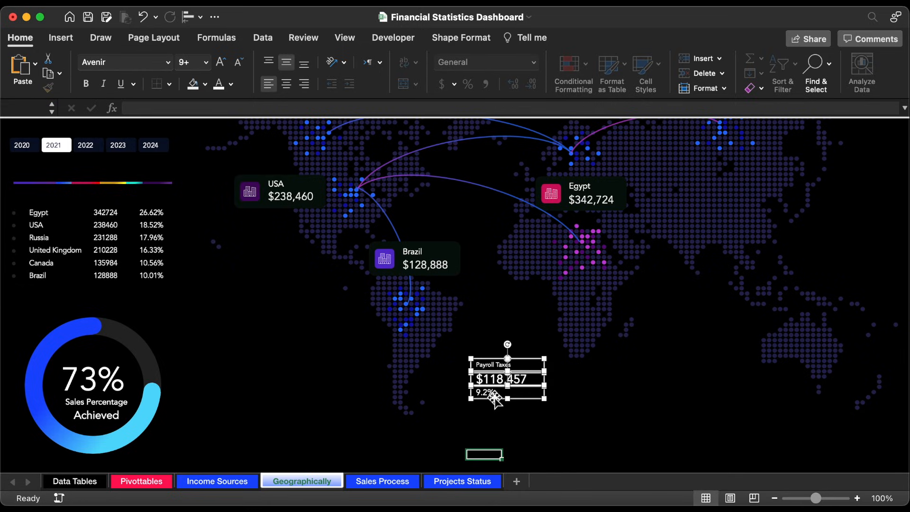
pyautogui.rightClick(494, 393)
pyautogui.moveTo(569, 324)
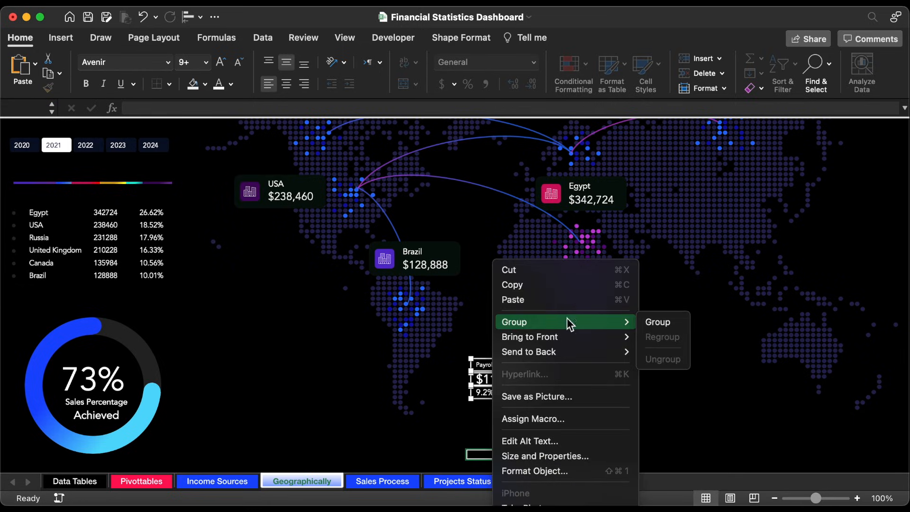
pyautogui.click(657, 322)
pyautogui.moveTo(486, 347); pyautogui.dragTo(743, 337)
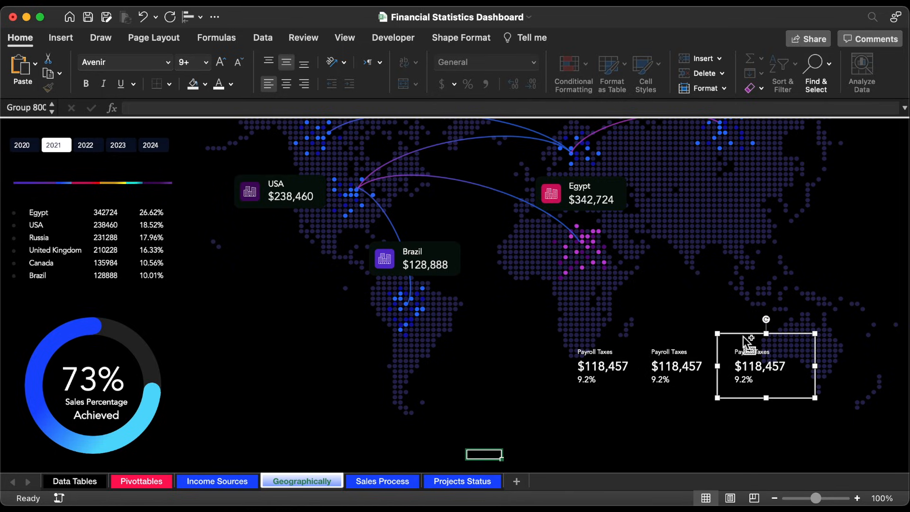
# Step: Link the label in the middle tax group to Property Taxes with =Pivottables!CF4
pyautogui.click(672, 354)
pyautogui.click(672, 356)
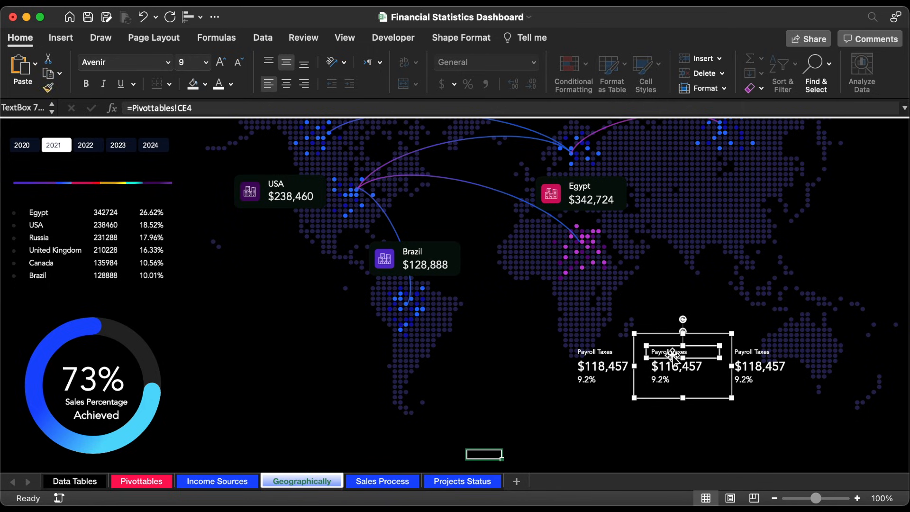
pyautogui.scroll(1, 208, 135)
pyautogui.click(188, 109)
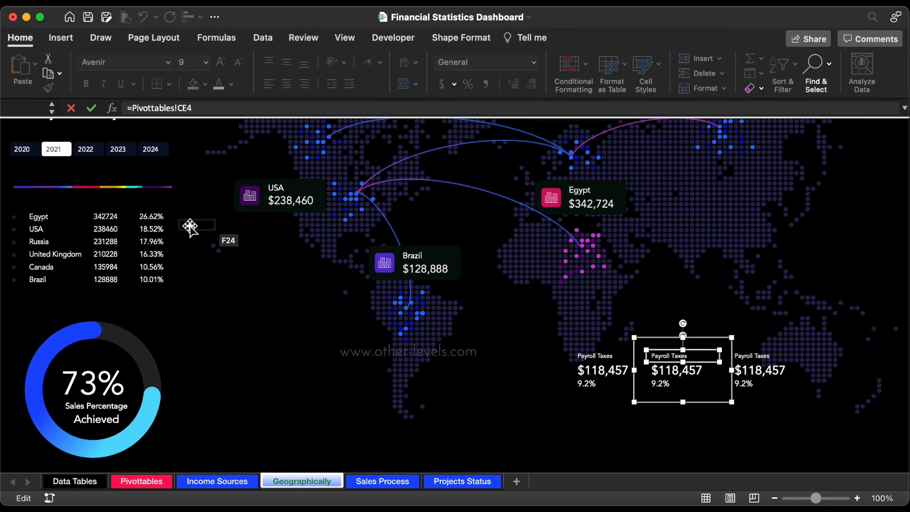
pyautogui.press('BackSpace')
pyautogui.write('F')
pyautogui.press('Return')
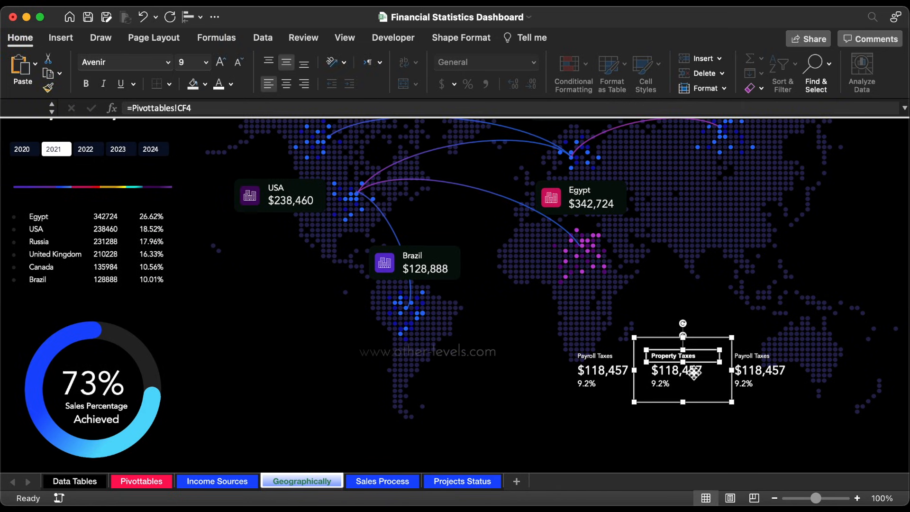
# Step: Link the amount in the middle tax group to the property tax amount with =Pivottables!CF6
pyautogui.click(675, 370)
pyautogui.click(188, 109)
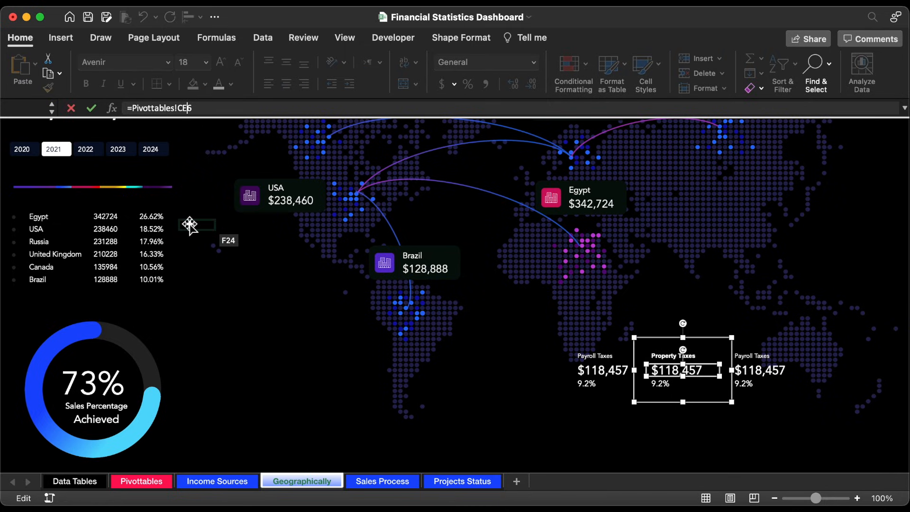
pyautogui.write('F')
pyautogui.press('Return')
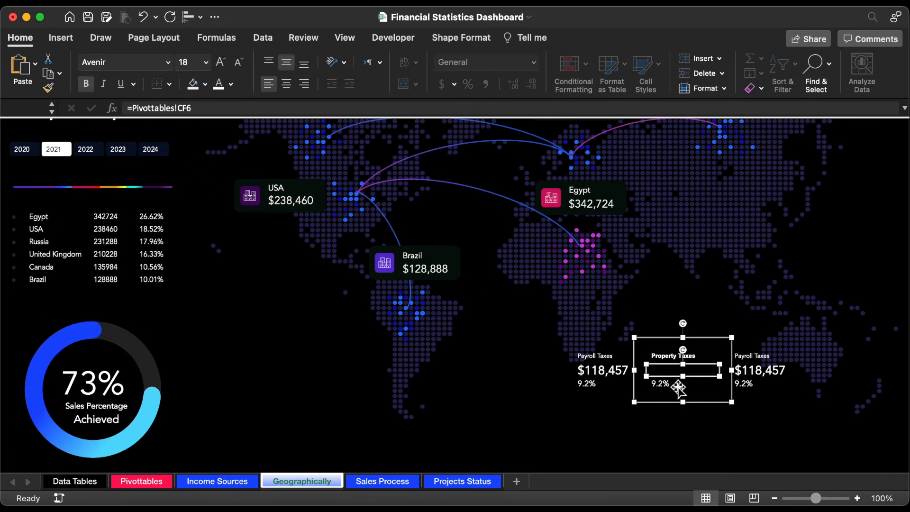
# Step: Link the rate in the middle tax group to the property tax rate with =Pivottables!CF5
pyautogui.click(679, 388)
pyautogui.click(191, 109)
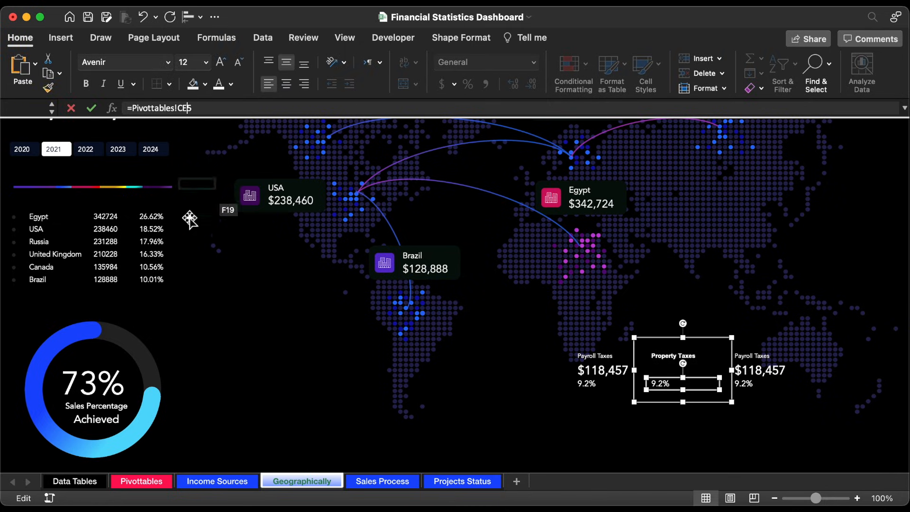
pyautogui.press('BackSpace')
pyautogui.write('F')
pyautogui.press('Return')
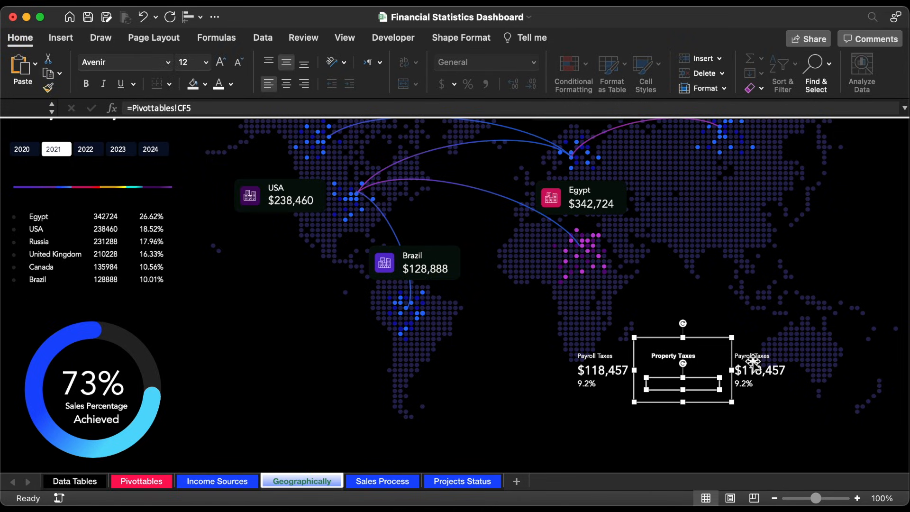
# Step: Link the label in the tax group nearest Australia to Excise Taxes with =Pivottables!CG4
pyautogui.click(754, 362)
pyautogui.click(773, 359)
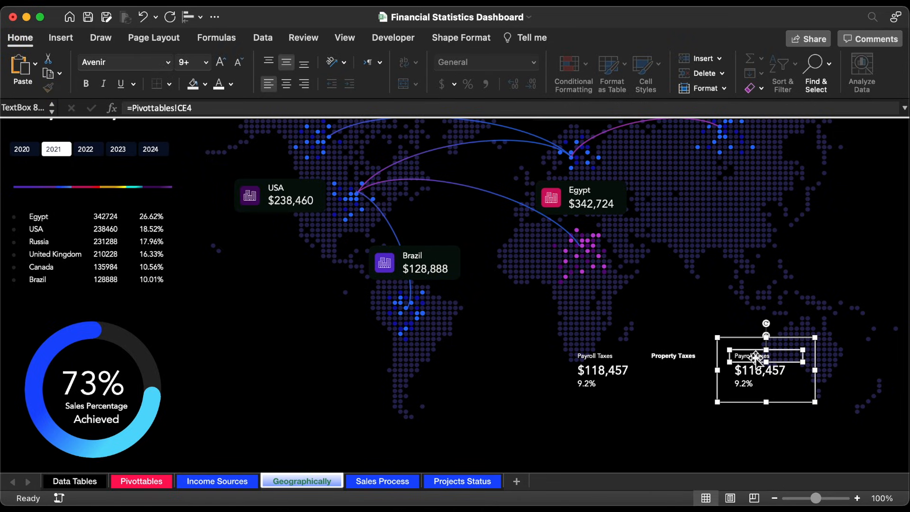
pyautogui.click(190, 108)
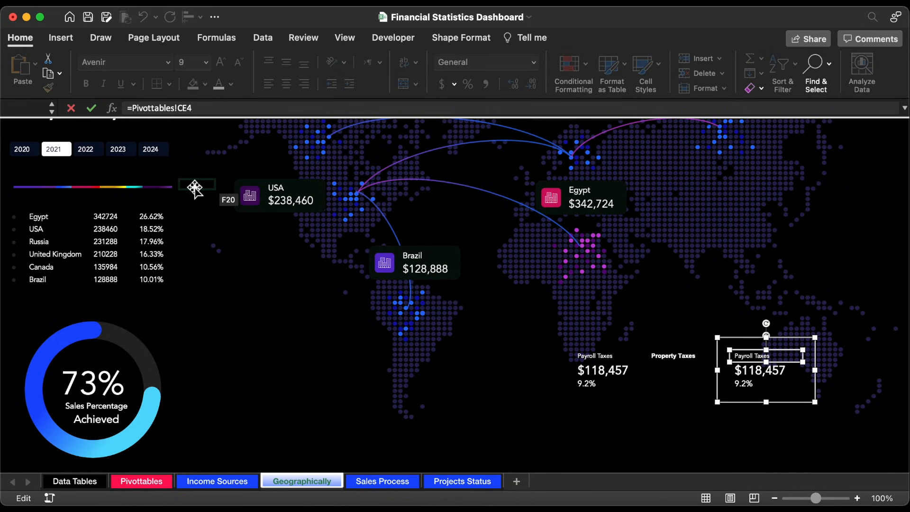
pyautogui.write('g')
pyautogui.press('Return')
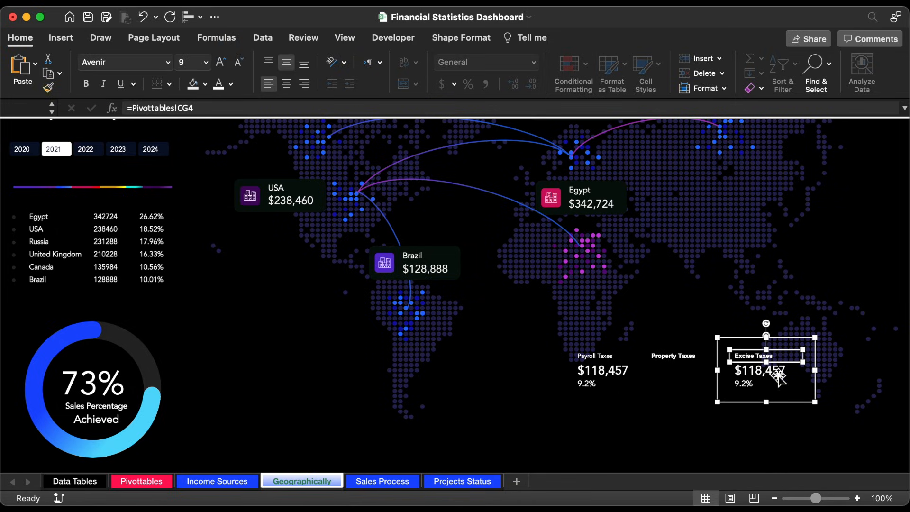
# Step: Link the amount in the Excise Taxes group to the excise tax amount with =Pivottables!CG6
pyautogui.click(778, 374)
pyautogui.click(186, 108)
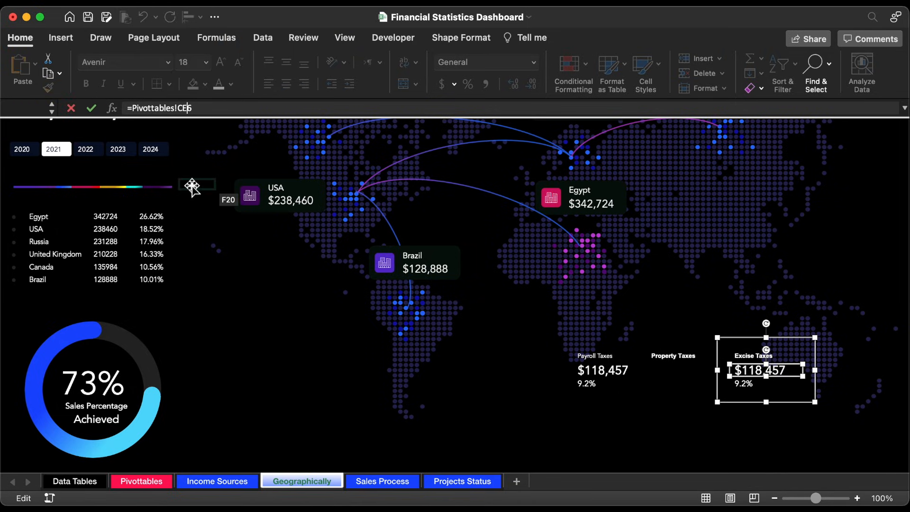
pyautogui.write('g')
pyautogui.press('Return')
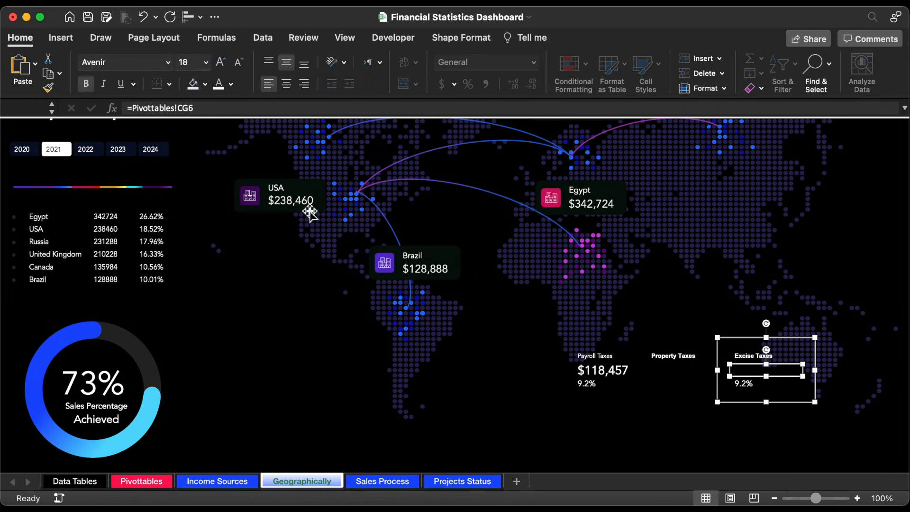
# Step: Link the rate in the Excise Taxes group to the excise tax rate with =Pivottables!CG5
pyautogui.click(743, 392)
pyautogui.click(744, 387)
pyautogui.click(733, 388)
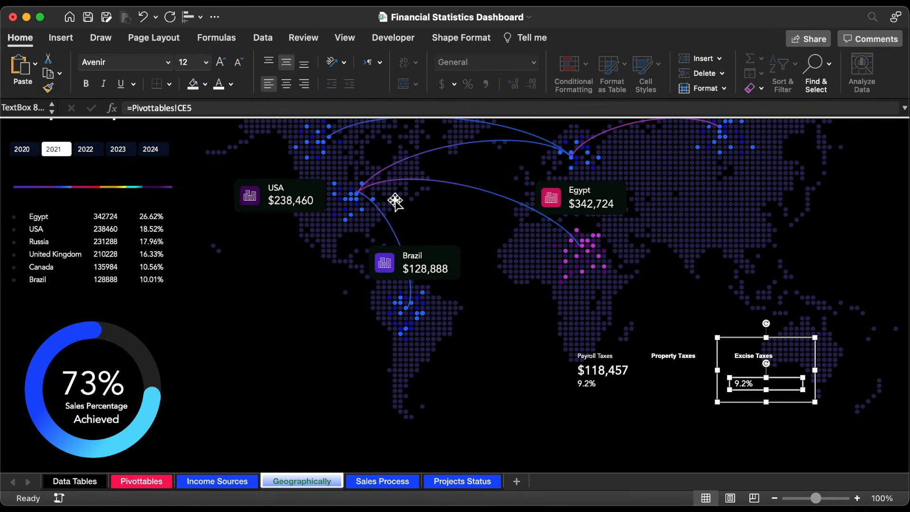
pyautogui.click(190, 108)
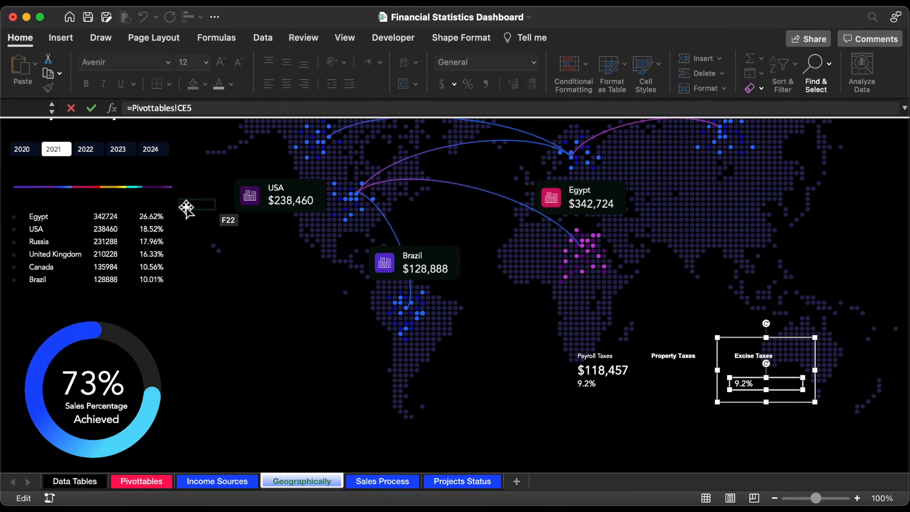
pyautogui.write('g')
pyautogui.press('Return')
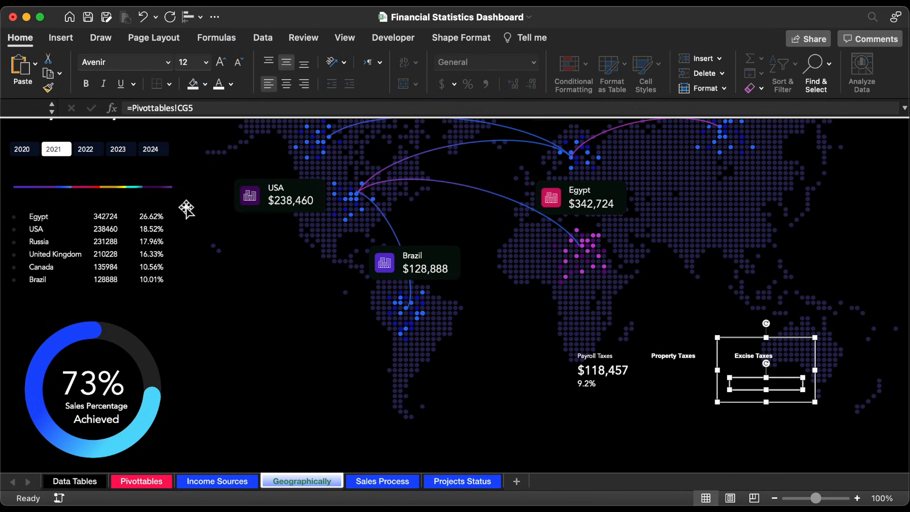
# Step: Set the font of the Property Taxes and Excise Taxes groups to Avenir
pyautogui.keyDown('shift'); pyautogui.click(692, 356); pyautogui.keyUp('shift')
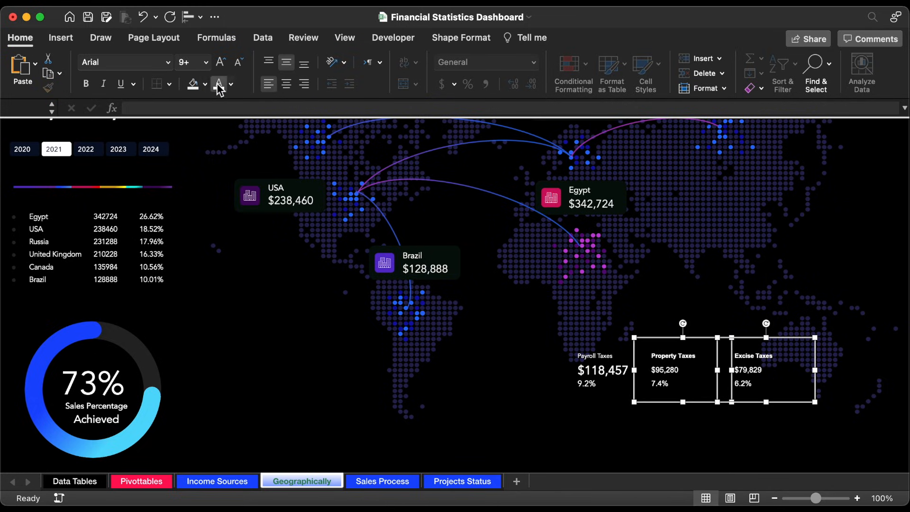
pyautogui.click(164, 63)
pyautogui.click(152, 179)
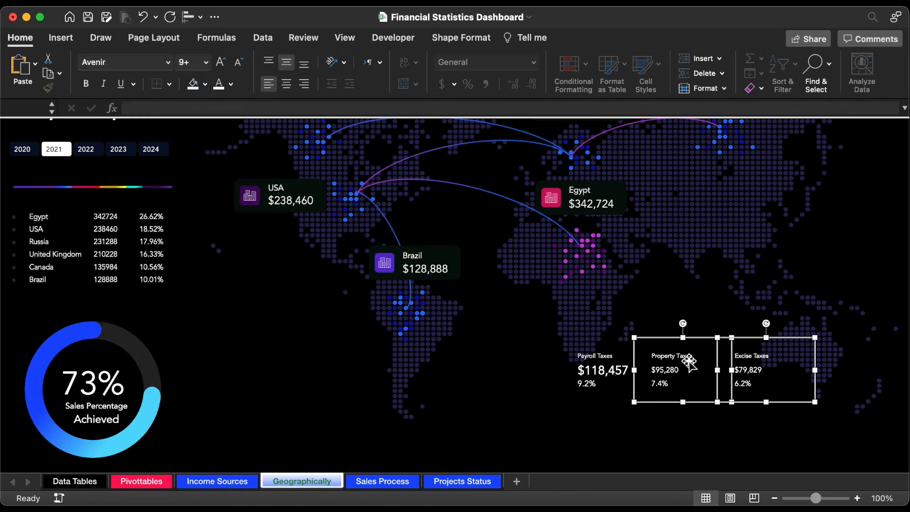
# Step: Set the property tax and excise tax amounts to font size 18
pyautogui.click(667, 368)
pyautogui.click(667, 370)
pyautogui.click(206, 63)
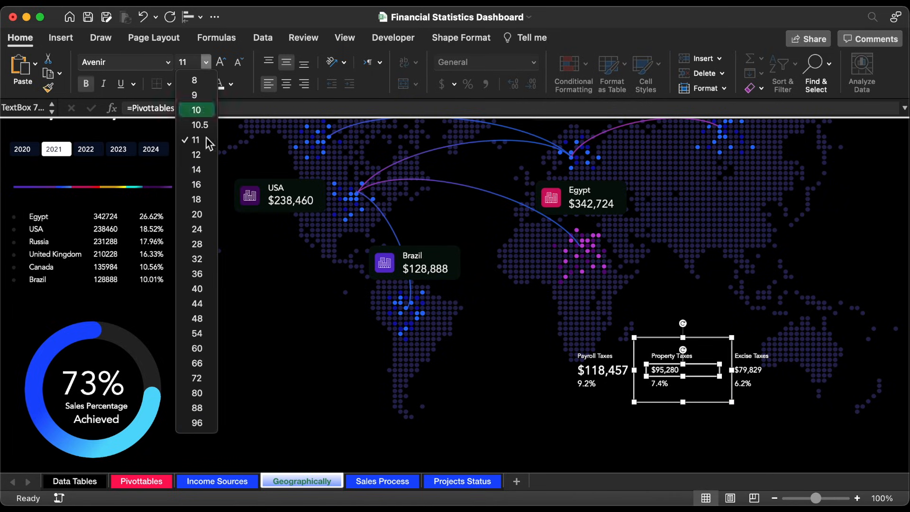
pyautogui.click(199, 223)
pyautogui.click(756, 371)
pyautogui.click(206, 62)
pyautogui.click(199, 223)
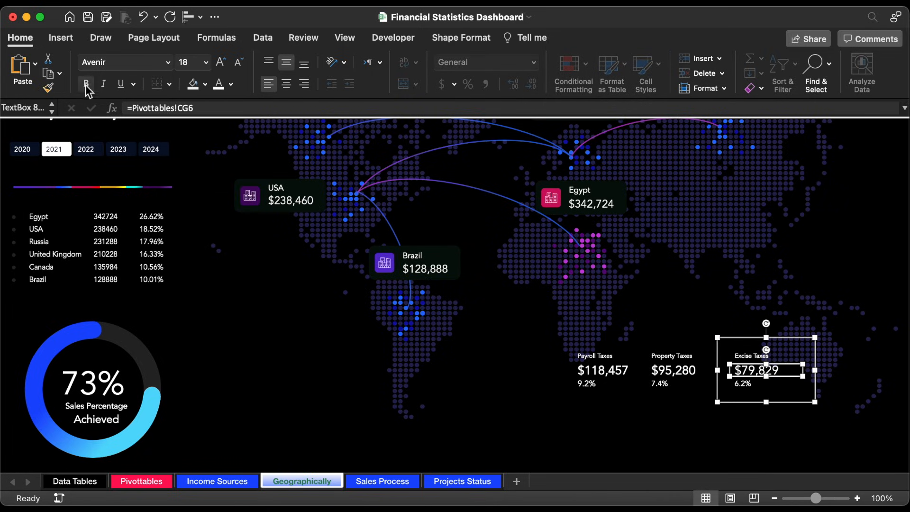
pyautogui.click(664, 384)
pyautogui.click(664, 385)
pyautogui.press('Tab')
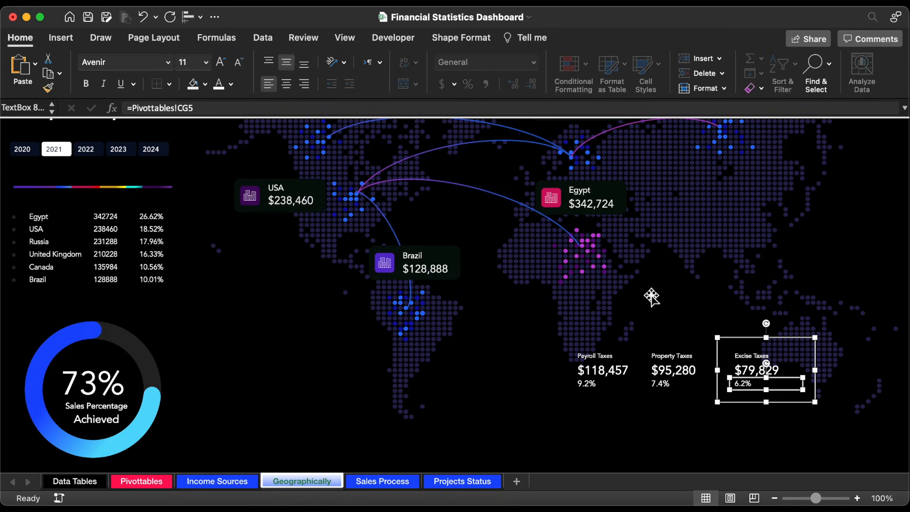
# Step: Place a copy of the Payroll Taxes group to its left and link the copy's label to Total Taxes with =Pivottables!CH4
pyautogui.click(594, 387)
pyautogui.moveTo(594, 387); pyautogui.dragTo(502, 388)
pyautogui.click(509, 357)
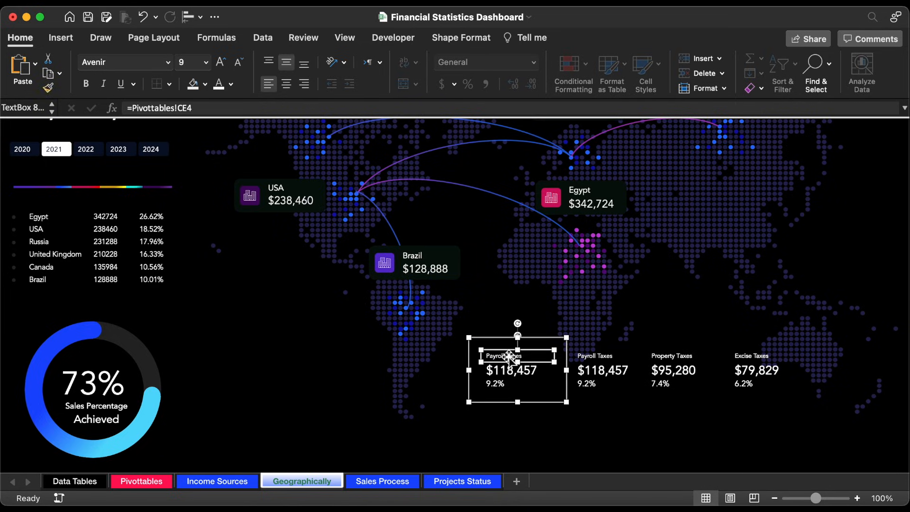
pyautogui.click(187, 108)
pyautogui.press('BackSpace')
pyautogui.write('H')
pyautogui.press('Return')
# Step: Link the amount in the Total Taxes group with =Pivottables!CH6 and its rate with =Pivottables!CH5
pyautogui.click(513, 370)
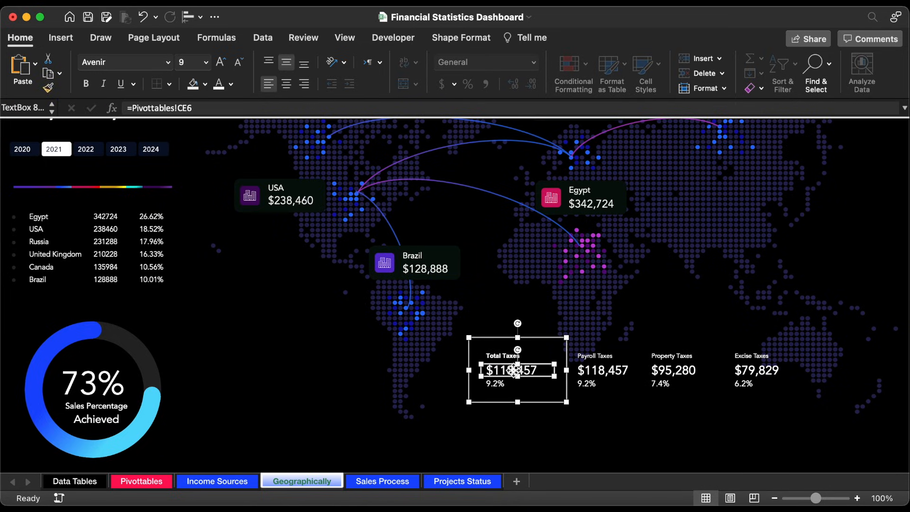
pyautogui.click(186, 109)
pyautogui.press('BackSpace')
pyautogui.write('H')
pyautogui.press('Return')
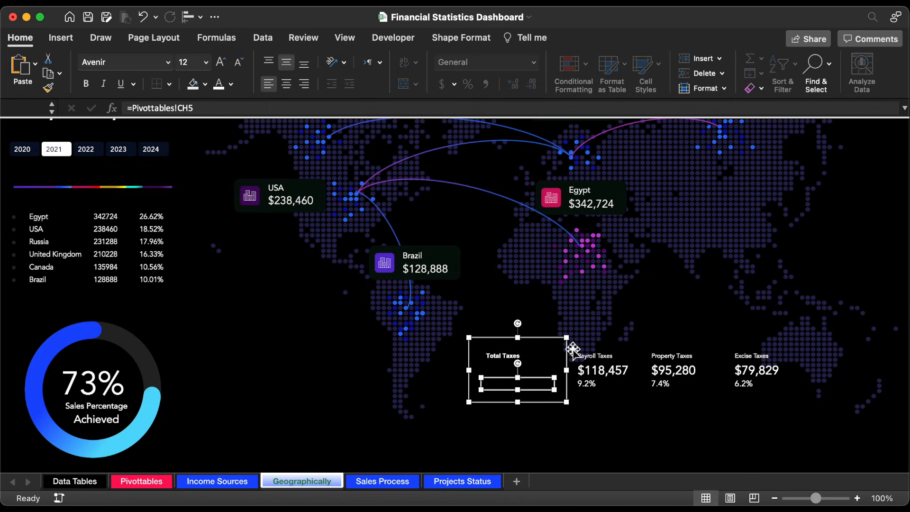
# Step: Set the Total Taxes group's font to Avenir and enlarge its label to size 14
pyautogui.click(568, 348)
pyautogui.click(168, 63)
pyautogui.click(505, 357)
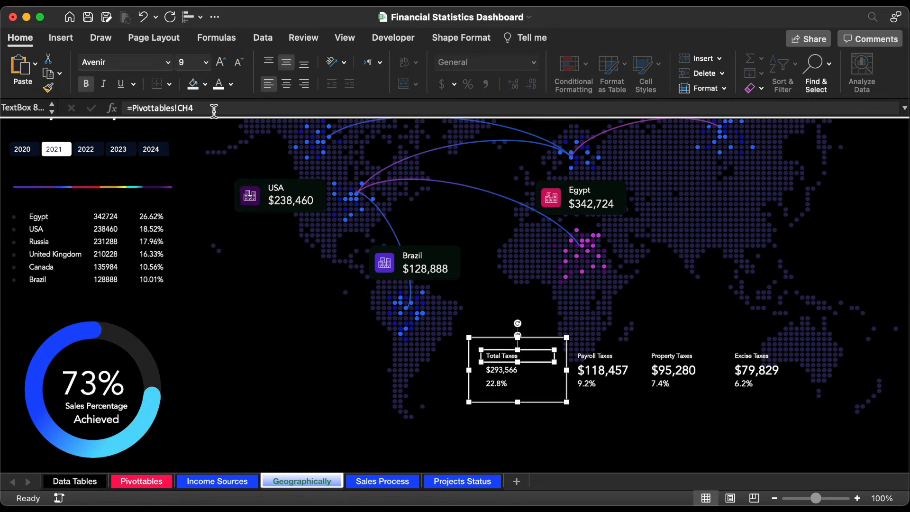
pyautogui.click(206, 63)
pyautogui.click(197, 163)
# Step: Set the total tax rate to font size 16 and the total tax amount to size 18
pyautogui.click(500, 384)
pyautogui.click(206, 63)
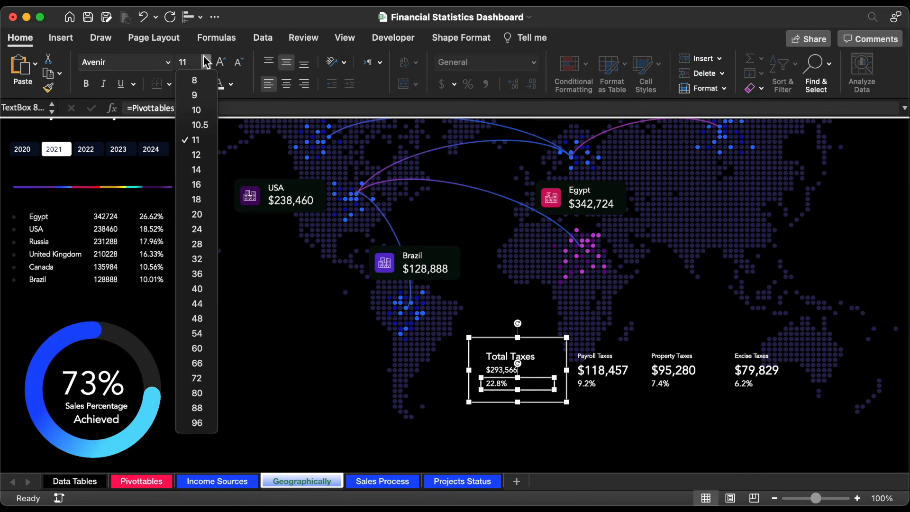
pyautogui.click(197, 185)
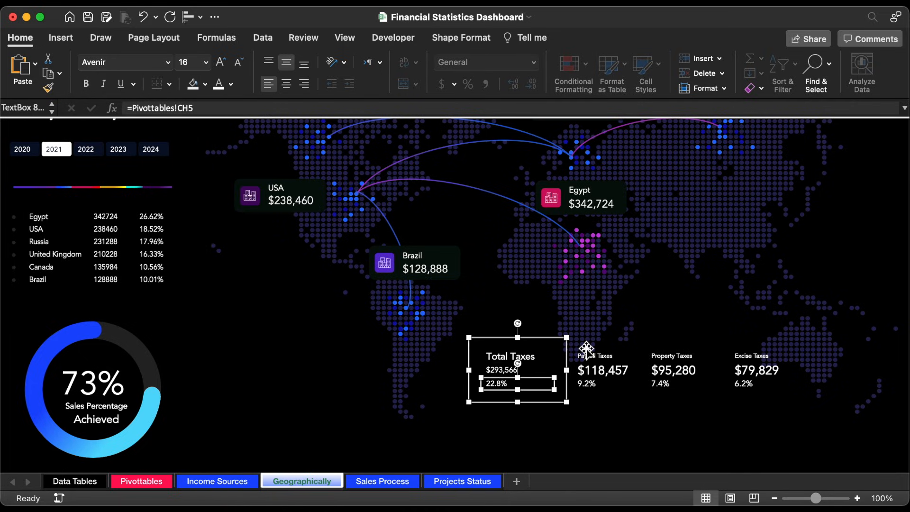
pyautogui.click(505, 369)
pyautogui.click(206, 63)
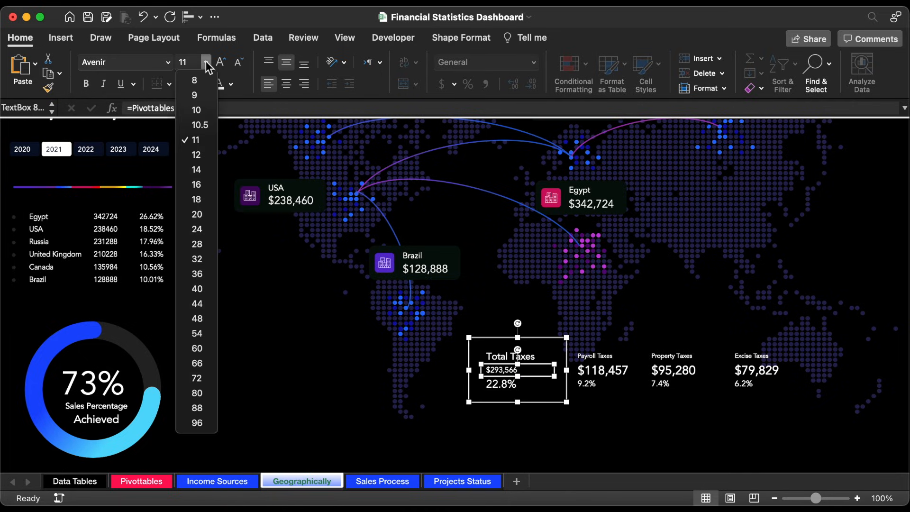
pyautogui.click(204, 200)
# Step: Set the total tax and payroll tax amounts in the Avenir Black typeface
pyautogui.click(169, 62)
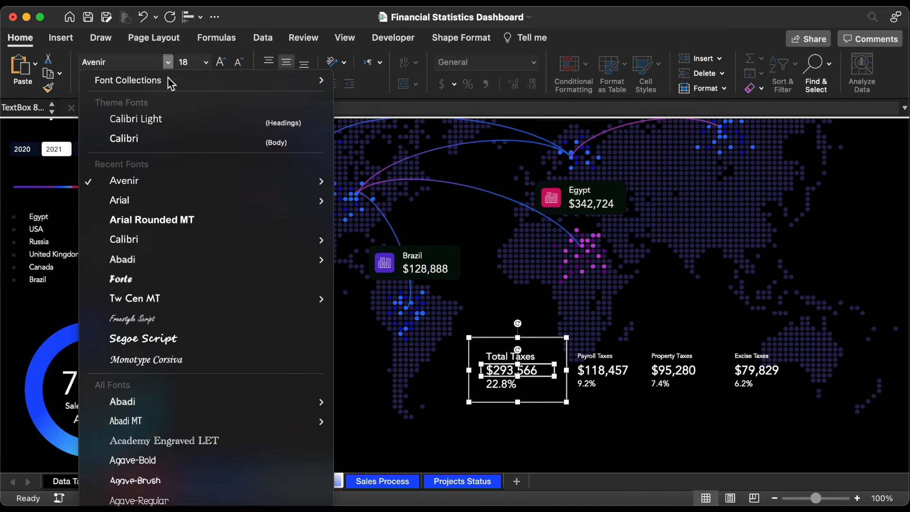
pyautogui.moveTo(166, 184)
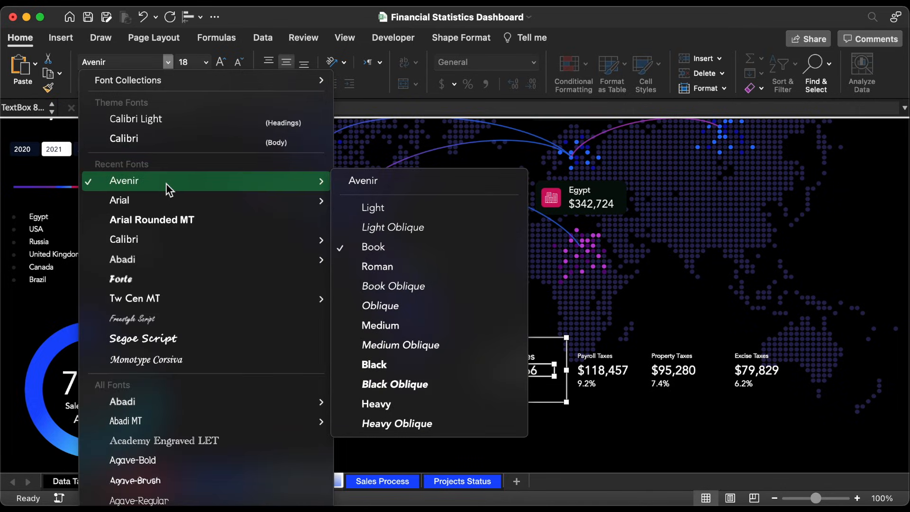
pyautogui.click(397, 364)
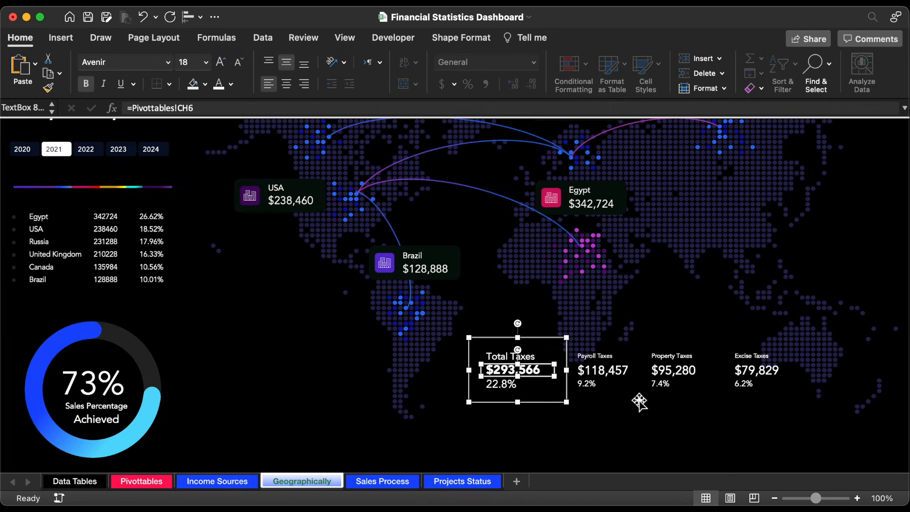
pyautogui.click(618, 372)
pyautogui.click(169, 62)
pyautogui.moveTo(163, 179)
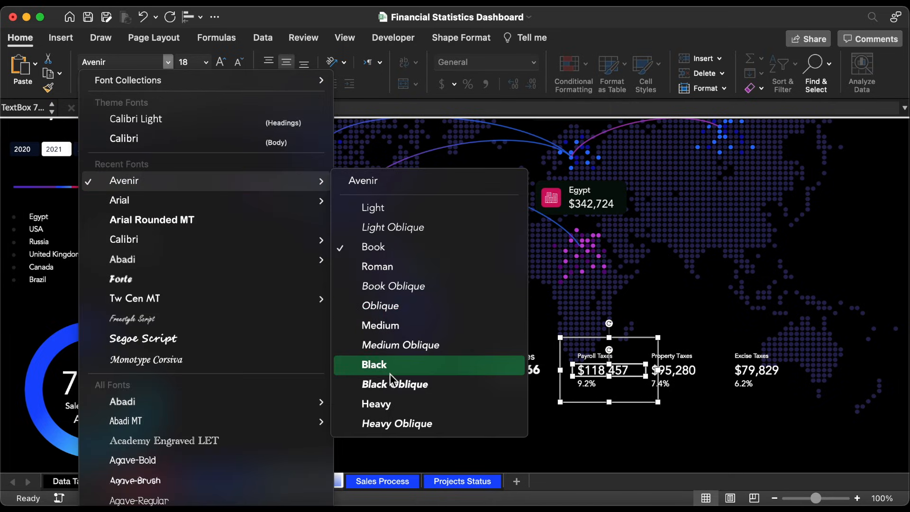
pyautogui.click(418, 363)
# Step: Set the property tax and excise tax amounts in the Avenir Black typeface
pyautogui.click(694, 370)
pyautogui.click(693, 370)
pyautogui.click(169, 62)
pyautogui.click(418, 370)
pyautogui.click(754, 370)
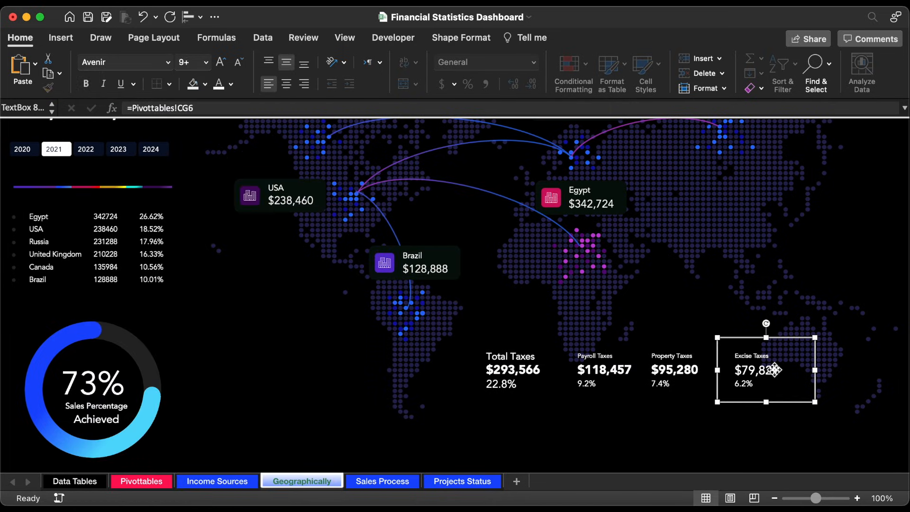
pyautogui.click(754, 370)
pyautogui.click(169, 62)
pyautogui.click(420, 365)
# Step: Group the four tax groups into one object and move it slightly down the map
pyautogui.keyDown('shift'); pyautogui.click(688, 372); pyautogui.keyUp('shift')
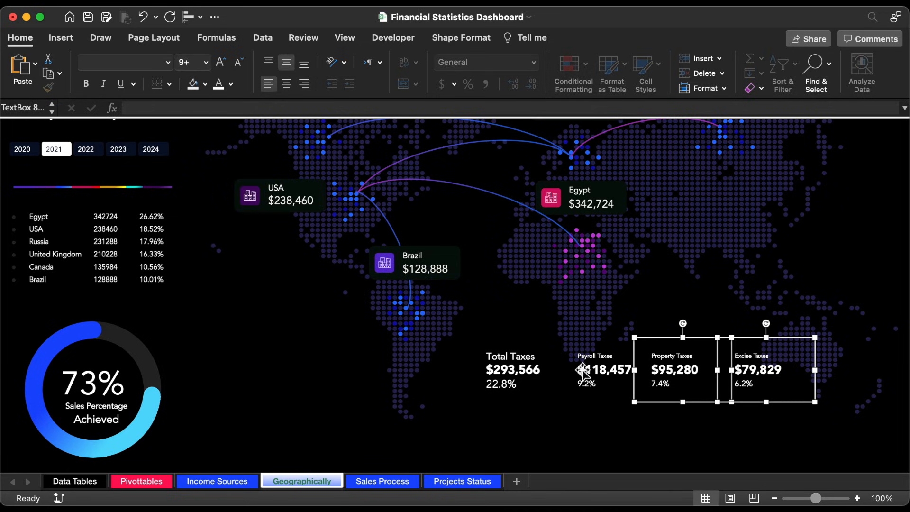
pyautogui.keyDown('shift'); pyautogui.click(587, 370); pyautogui.keyUp('shift')
pyautogui.keyDown('shift'); pyautogui.click(518, 370); pyautogui.keyUp('shift')
pyautogui.rightClick(519, 370)
pyautogui.moveTo(545, 322)
pyautogui.click(685, 321)
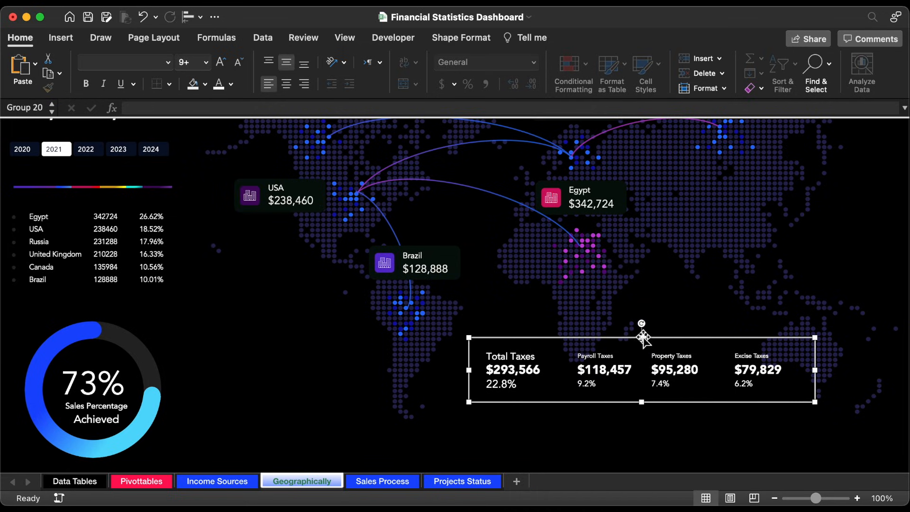
pyautogui.moveTo(655, 338); pyautogui.dragTo(655, 362)
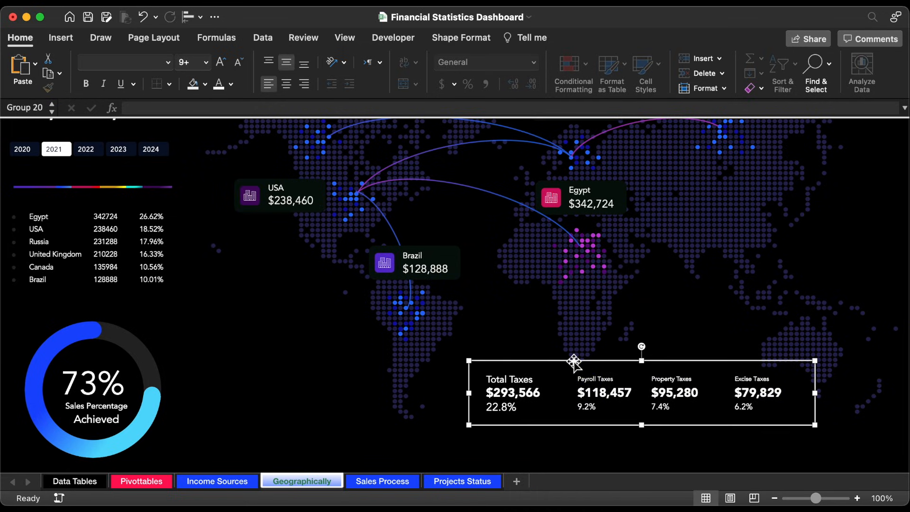
# Step: Enter 100% as the header in cell CI4 beside Total Taxes on the Pivottables sheet
pyautogui.click(142, 482)
pyautogui.click(799, 173)
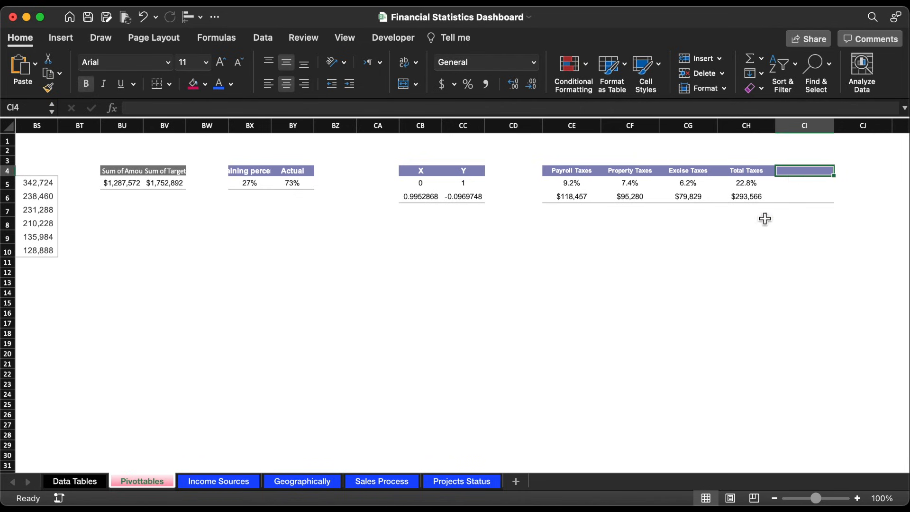
pyautogui.write('100%')
pyautogui.press('Return')
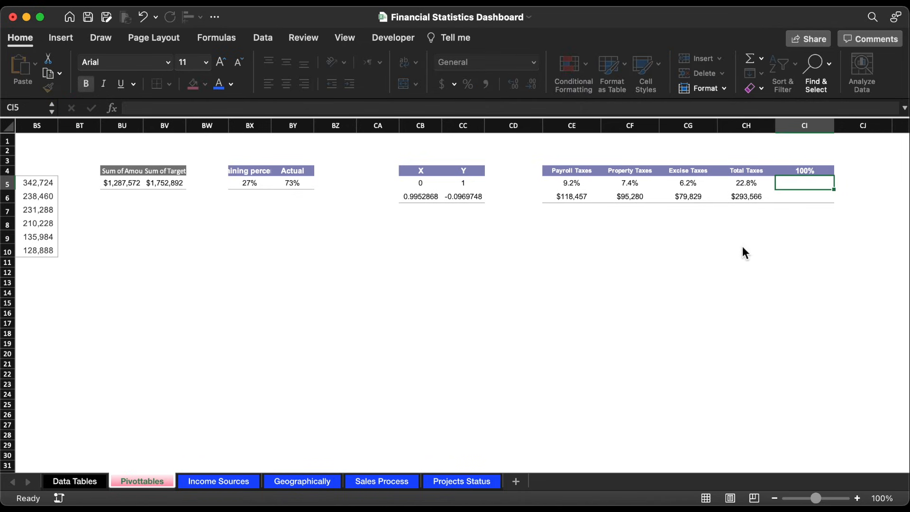
# Step: Calculate the remainder of the total tax rate in cell CI5 with =100%-CH5
pyautogui.write('=100')
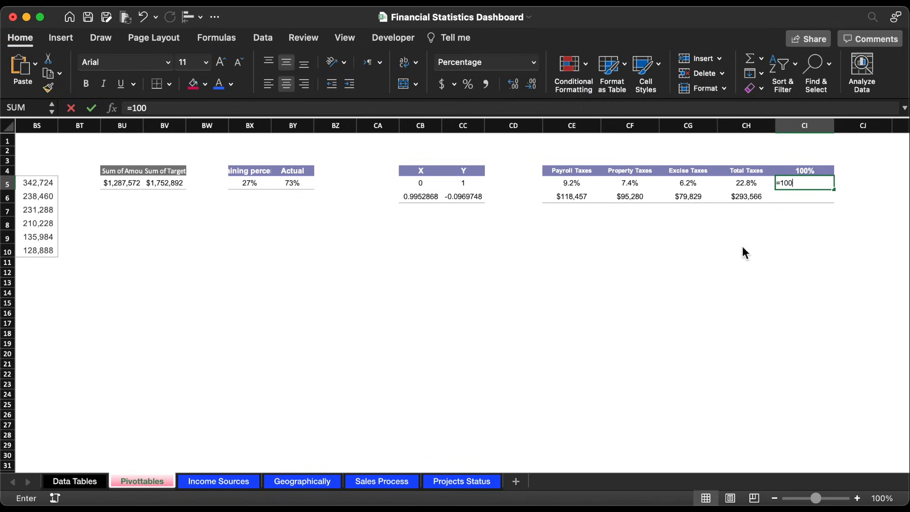
pyautogui.write('%-')
pyautogui.click(746, 186)
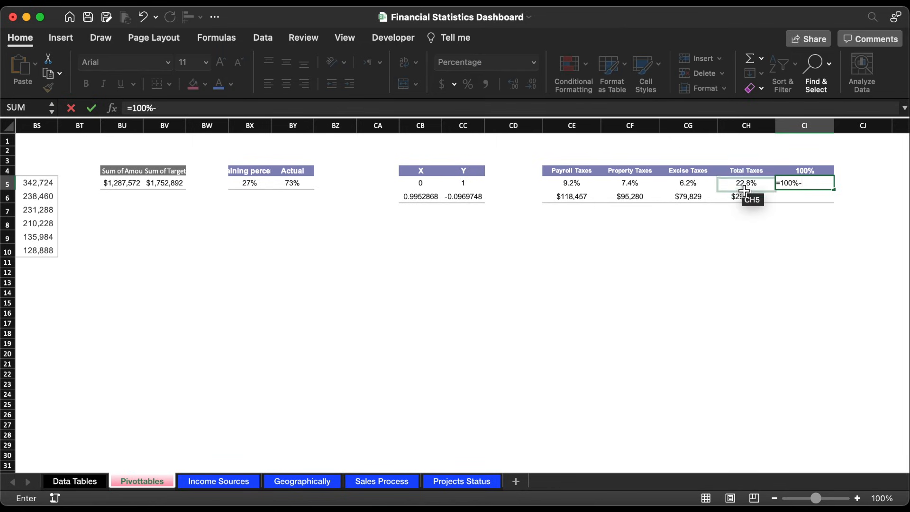
pyautogui.press('Return')
# Step: Insert a 2-D stacked column chart from the total tax rate and its remainder in CH5:CI5
pyautogui.moveTo(746, 188); pyautogui.dragTo(792, 187)
pyautogui.click(61, 40)
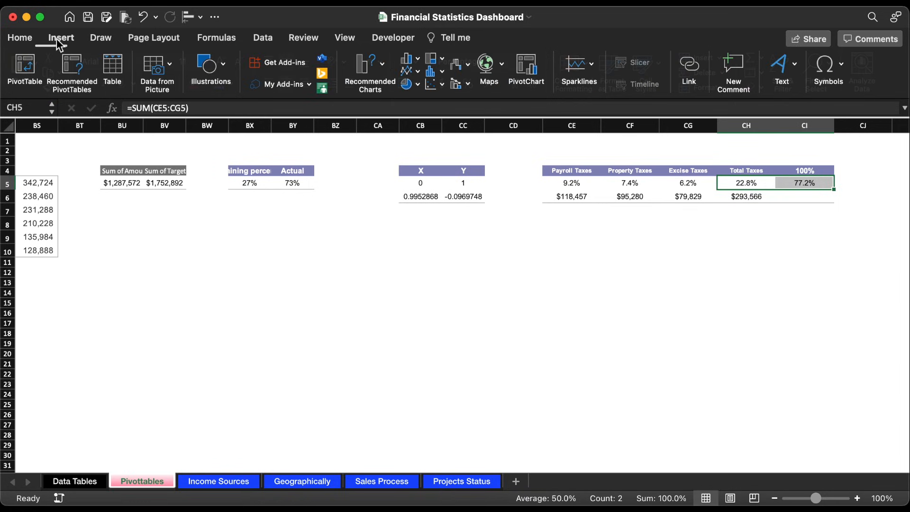
pyautogui.click(414, 59)
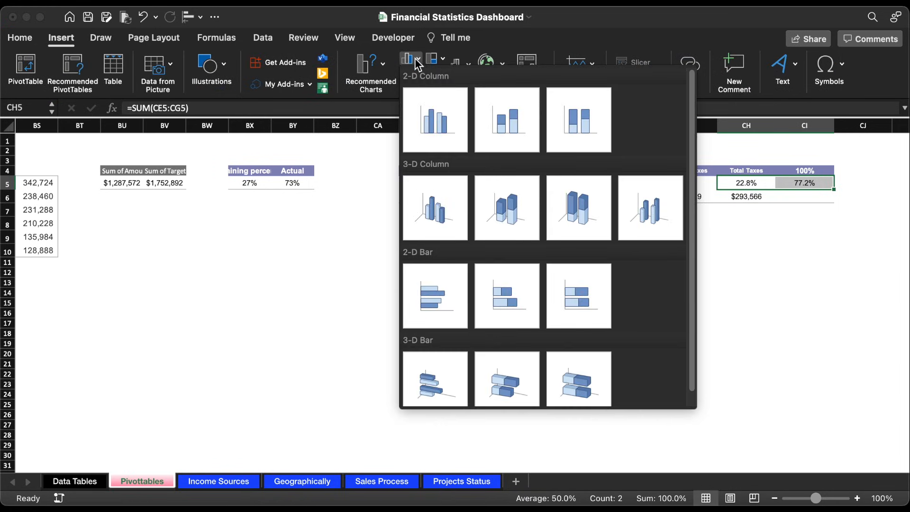
pyautogui.click(517, 119)
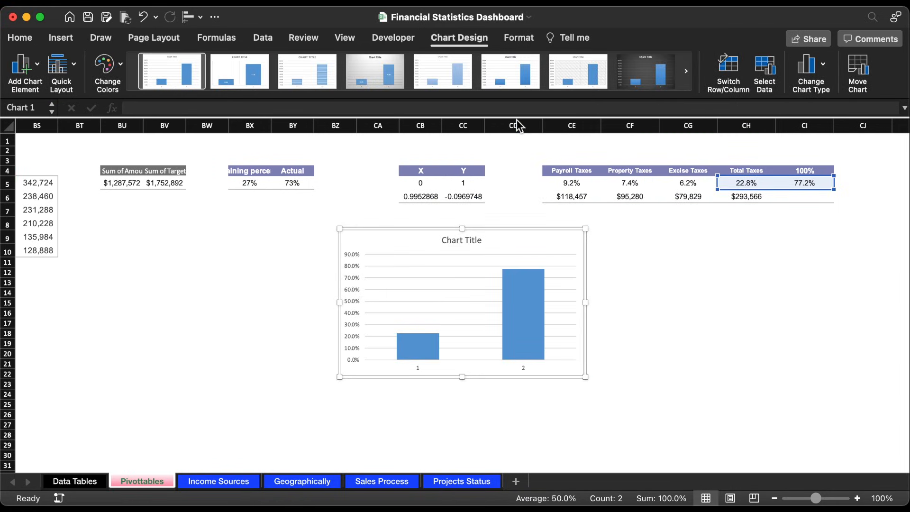
# Step: Switch the chart's rows and columns to stack both percentages in one column, and narrow the chart
pyautogui.click(734, 67)
pyautogui.moveTo(587, 307); pyautogui.dragTo(412, 307)
# Step: Set the maximum bound of the chart's vertical axis to 1.0
pyautogui.doubleClick(356, 277)
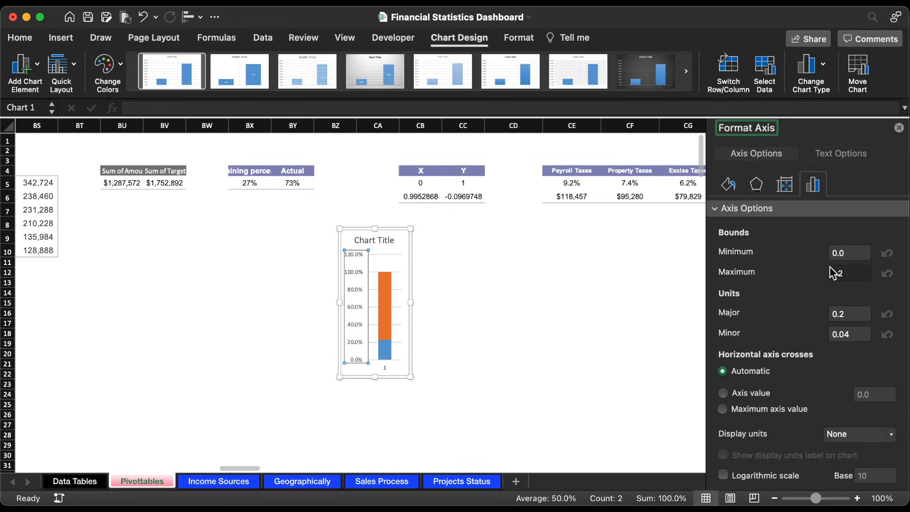
pyautogui.click(867, 276)
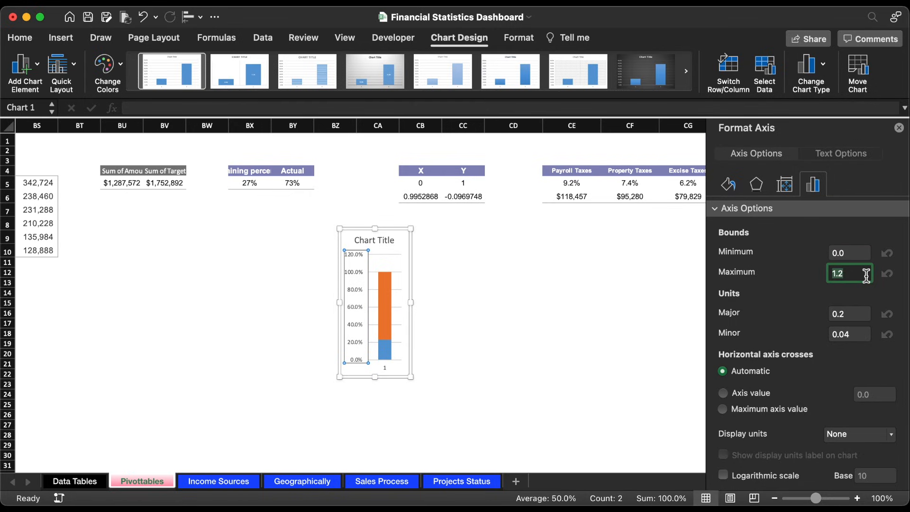
pyautogui.press('Return')
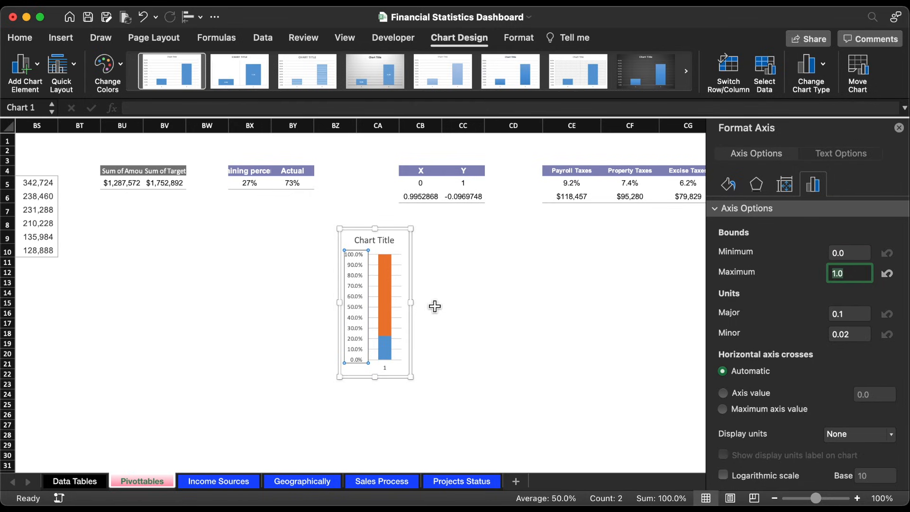
# Step: Delete the chart's title, both axes and the gridlines, and narrow the chart further around its column
pyautogui.click(380, 241)
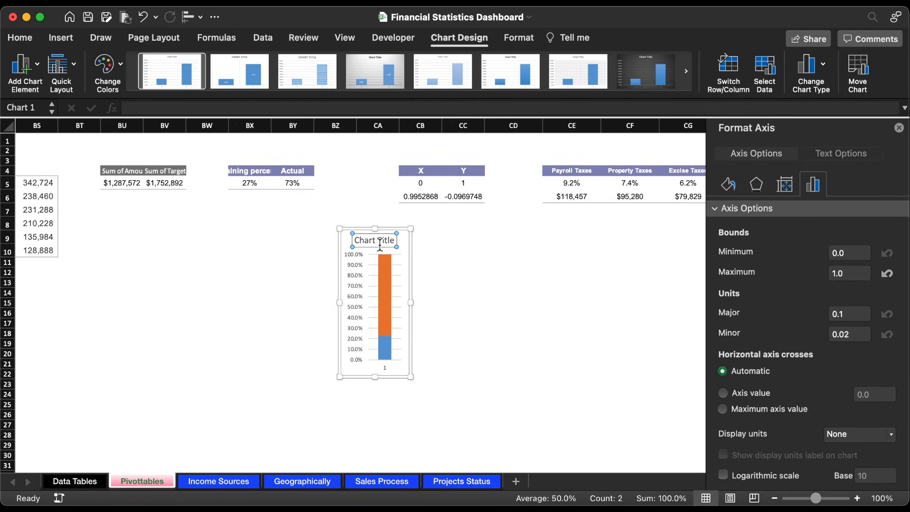
pyautogui.press('Delete')
pyautogui.click(357, 264)
pyautogui.press('Delete')
pyautogui.click(379, 364)
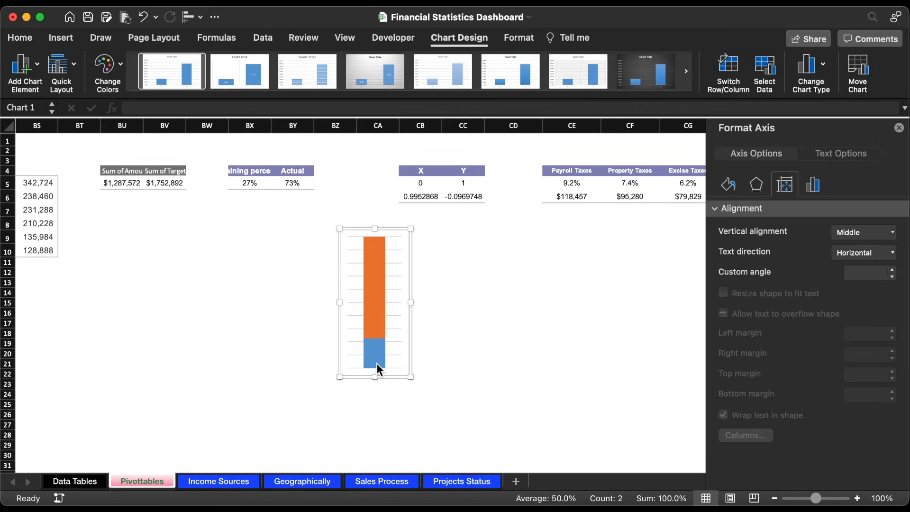
pyautogui.press('Delete')
pyautogui.click(397, 314)
pyautogui.press('Delete')
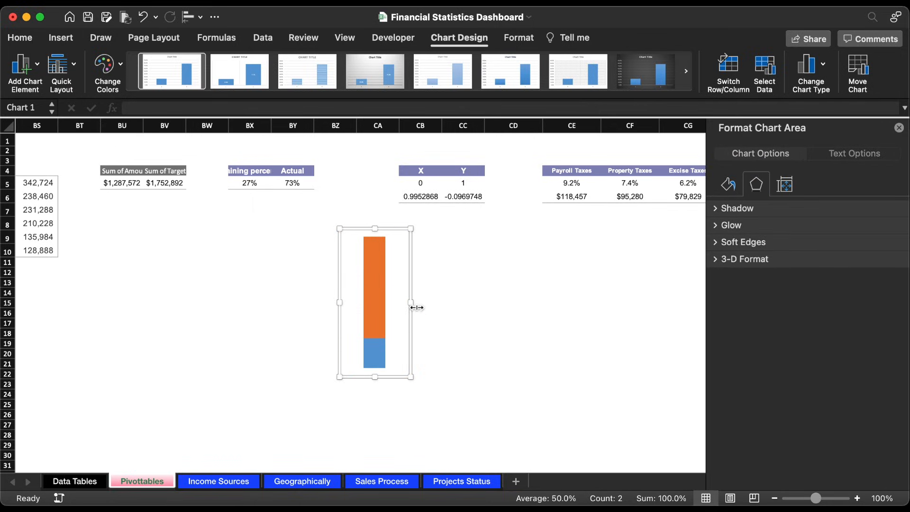
pyautogui.moveTo(411, 304); pyautogui.dragTo(389, 305)
# Step: Fill the remainder series of the stacked column with a solid near-black colour
pyautogui.click(363, 291)
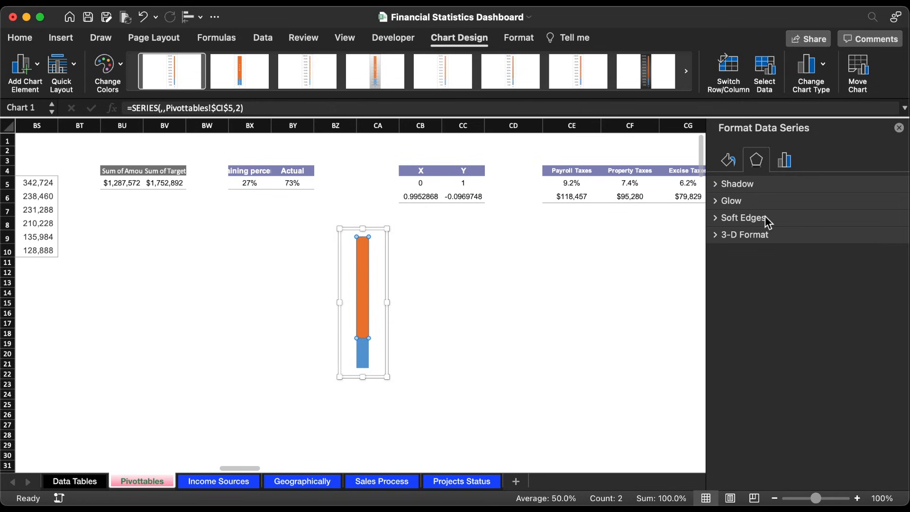
pyautogui.click(726, 167)
pyautogui.click(726, 183)
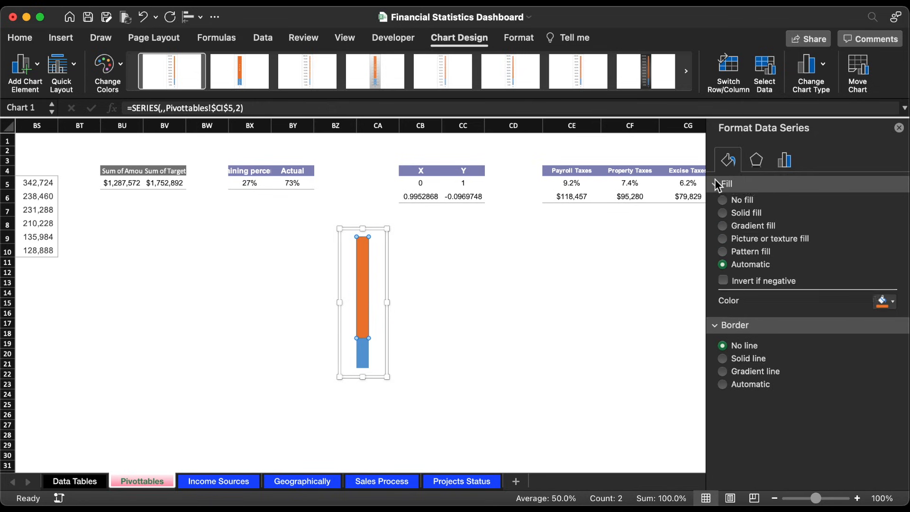
pyautogui.click(748, 220)
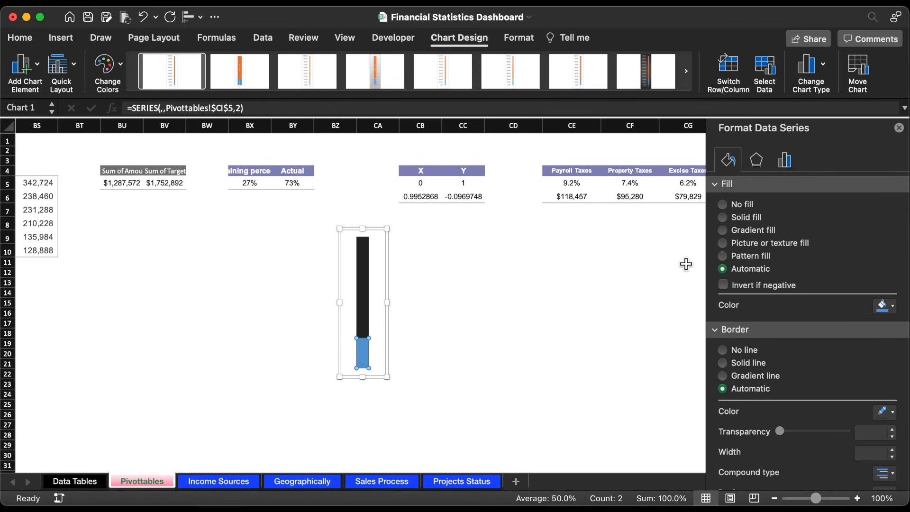
# Step: Give the total tax series a linear gradient fill running vertically at a 90° angle
pyautogui.click(738, 231)
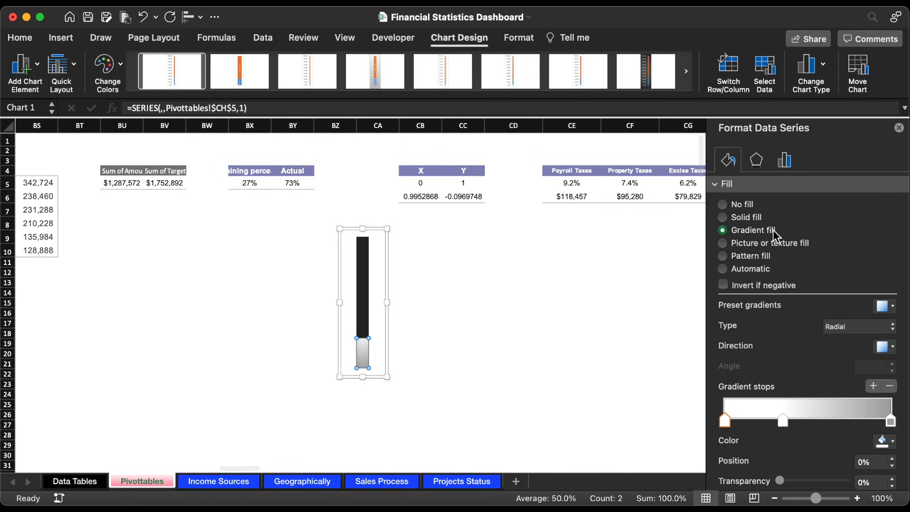
pyautogui.click(882, 326)
pyautogui.click(849, 312)
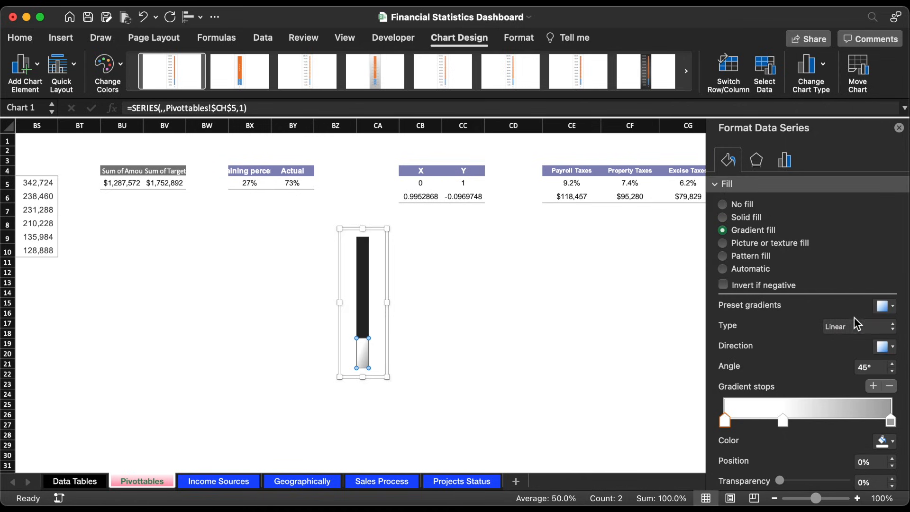
pyautogui.click(888, 350)
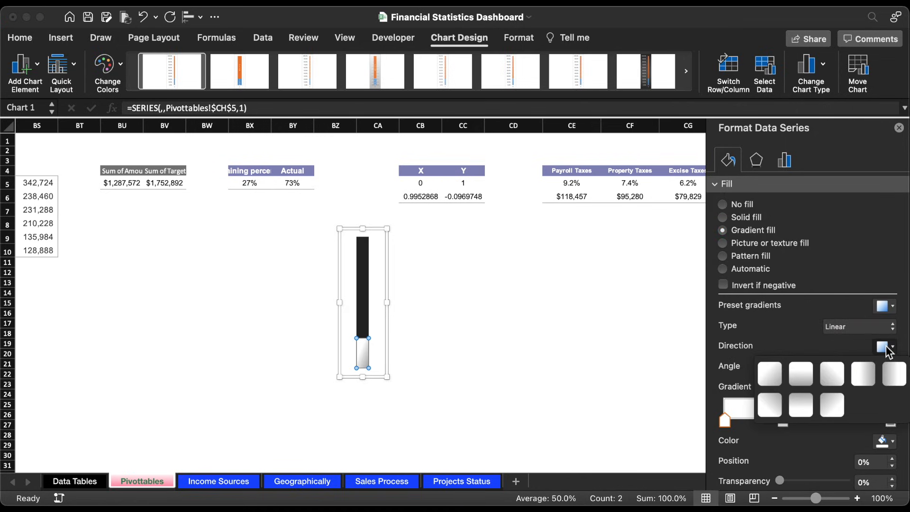
pyautogui.click(801, 377)
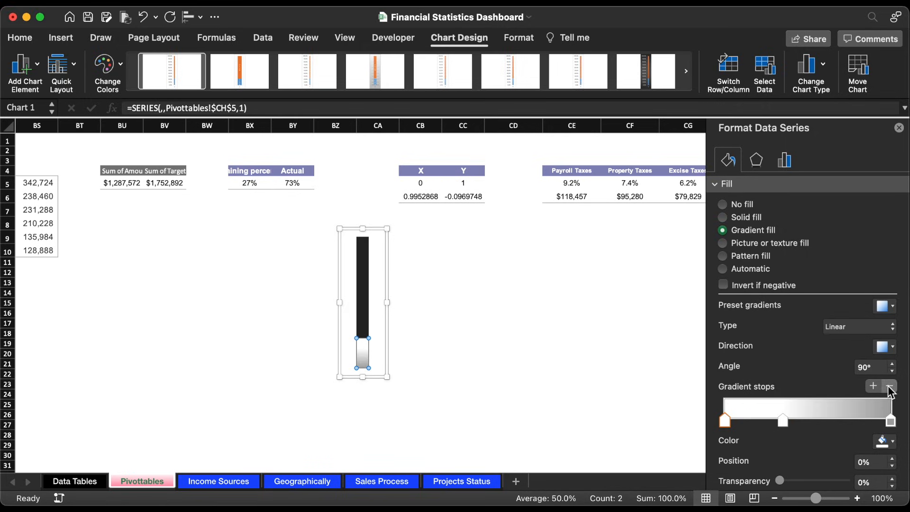
# Step: Remove the gradient's first stop and colour the stop at 35% with teal 00F1DF
pyautogui.click(880, 443)
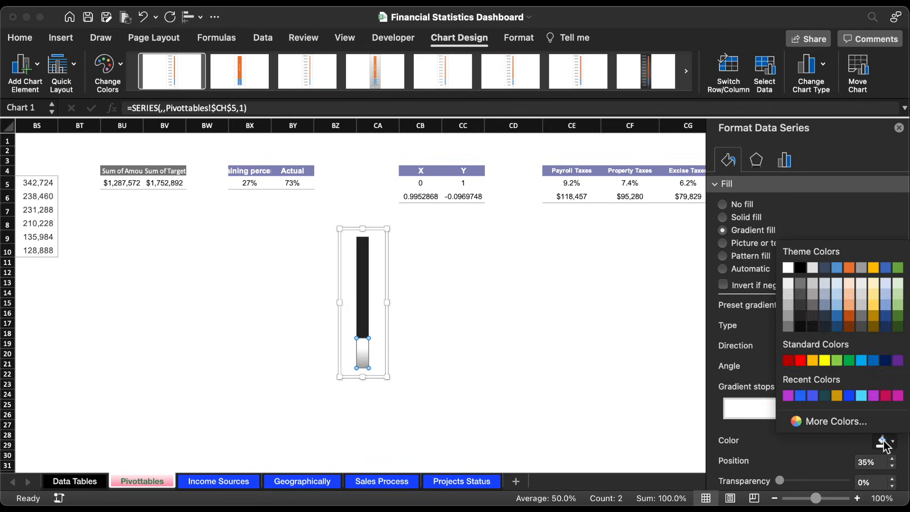
pyautogui.click(834, 421)
pyautogui.press('super+v')
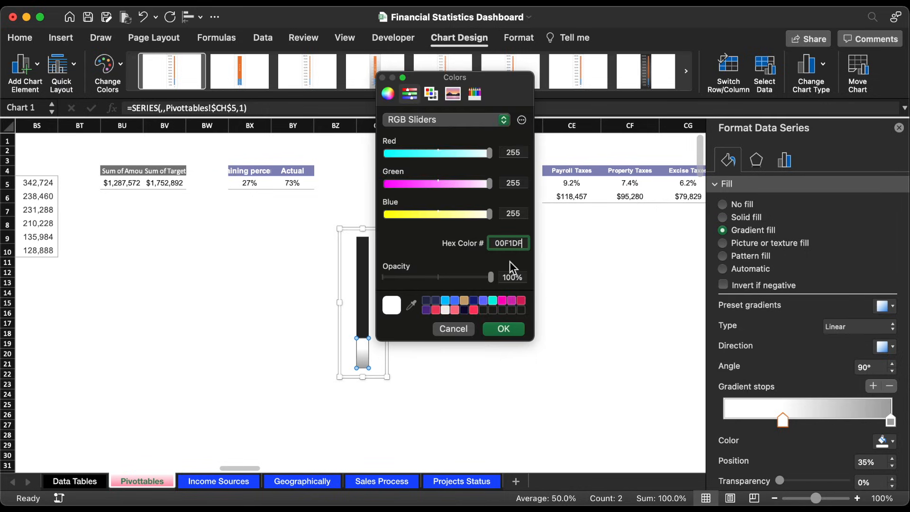
pyautogui.click(509, 330)
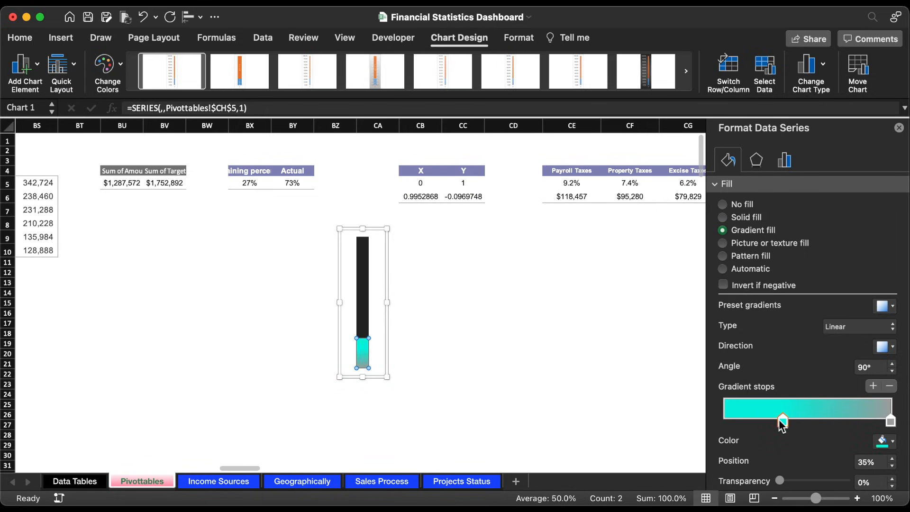
# Step: Colour the gradient's grey stop purple, and position the purple stop at 7% and the teal stop at 47%
pyautogui.moveTo(890, 422); pyautogui.dragTo(862, 424)
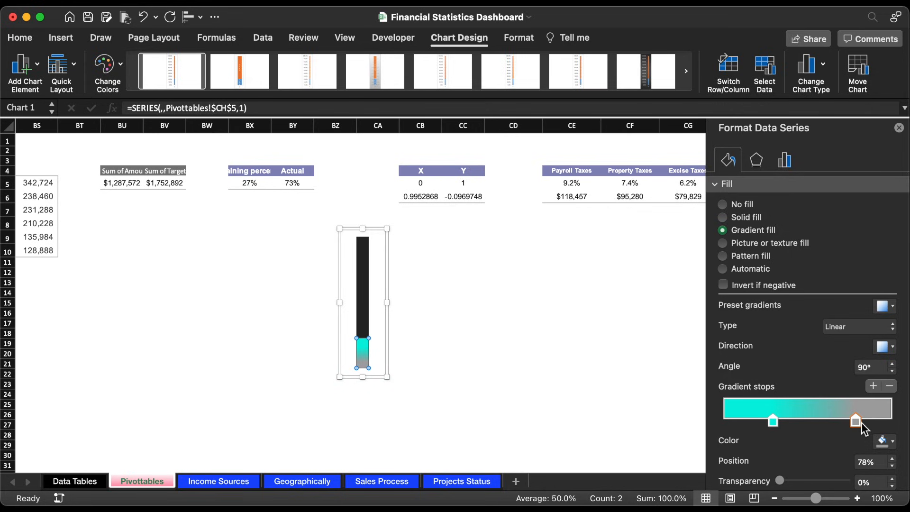
pyautogui.click(885, 441)
pyautogui.click(870, 423)
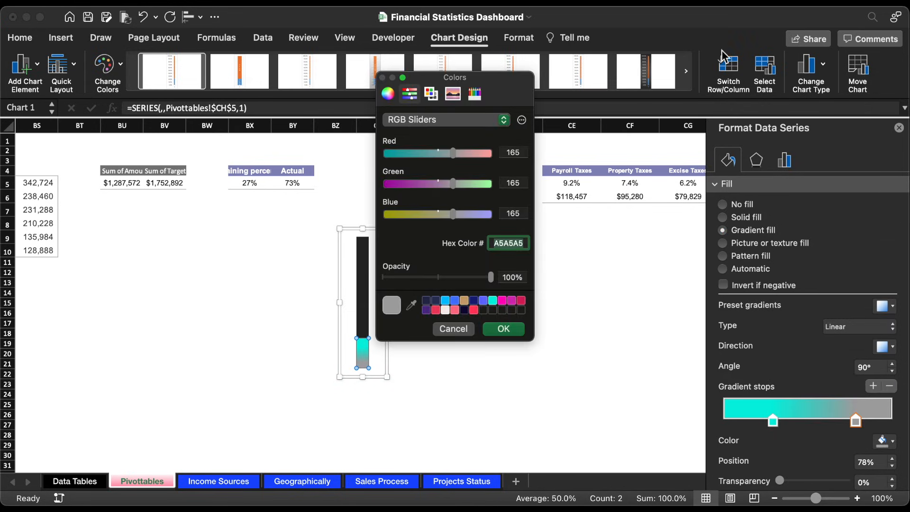
pyautogui.click(504, 329)
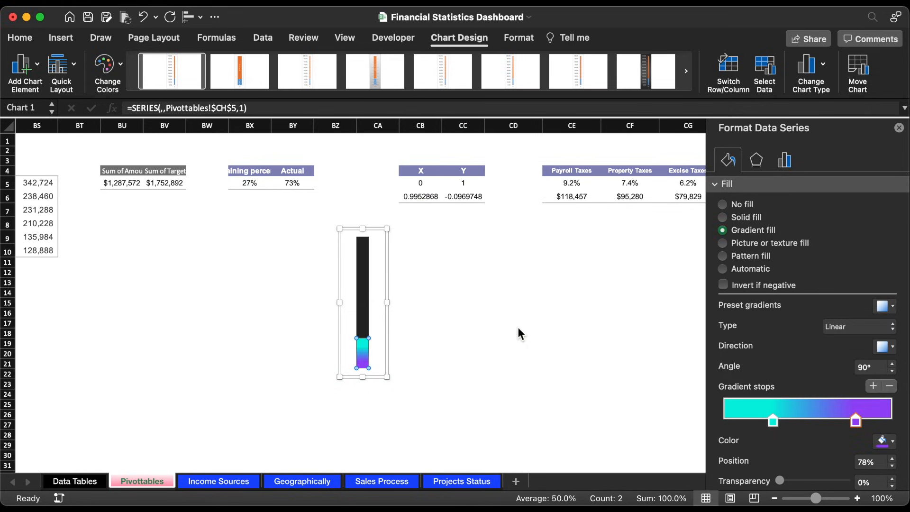
pyautogui.moveTo(774, 422); pyautogui.dragTo(738, 422)
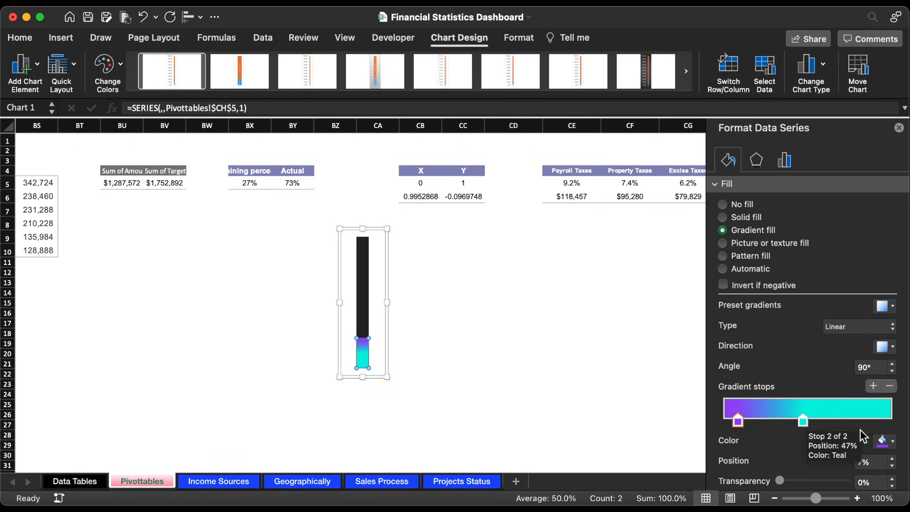
# Step: Remove the chart area's fill and border, and resize the chart to 1.2" high and 0.5" wide
pyautogui.click(388, 247)
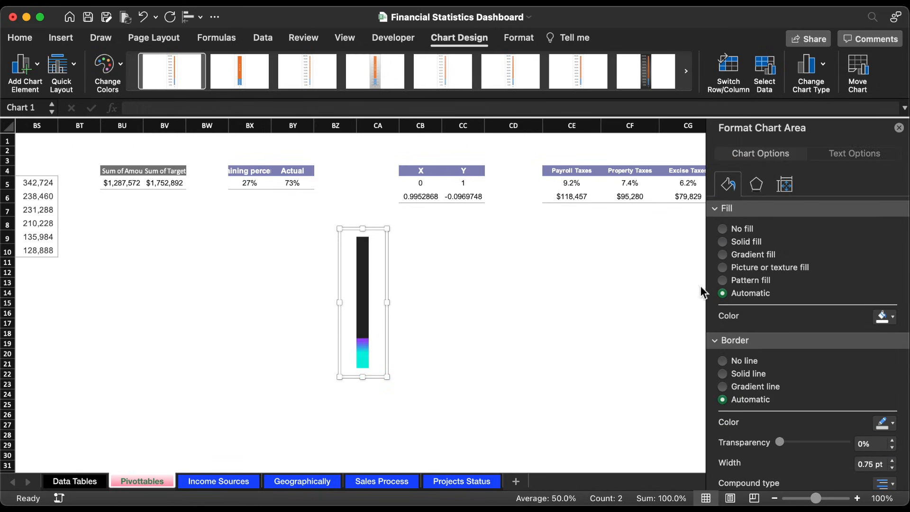
pyautogui.click(737, 359)
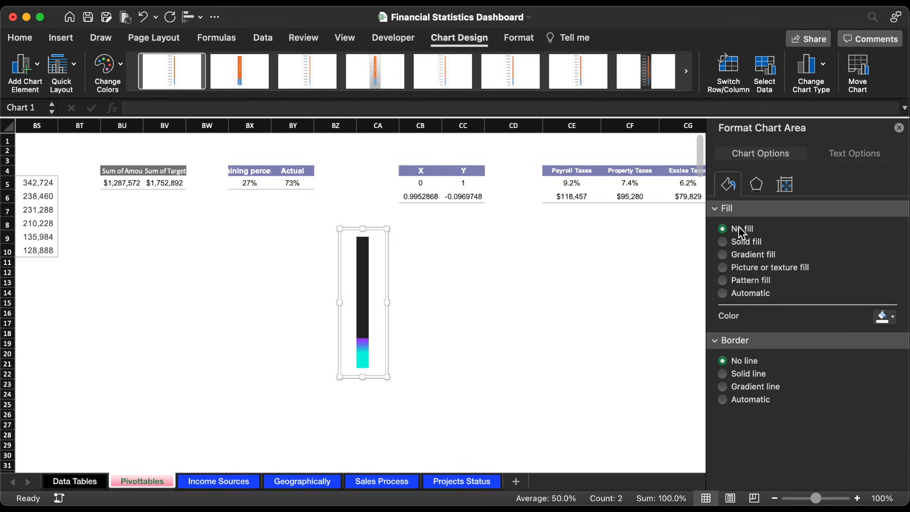
pyautogui.click(519, 38)
pyautogui.click(713, 68)
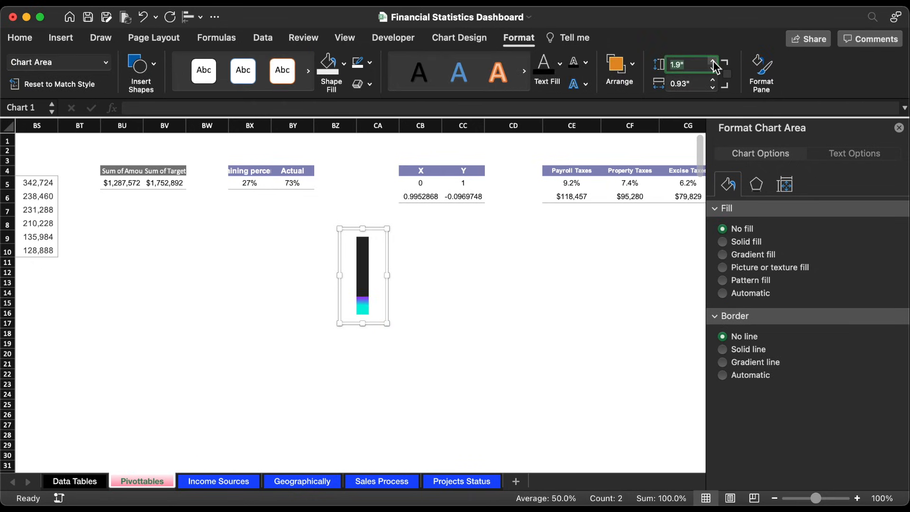
pyautogui.click(713, 68)
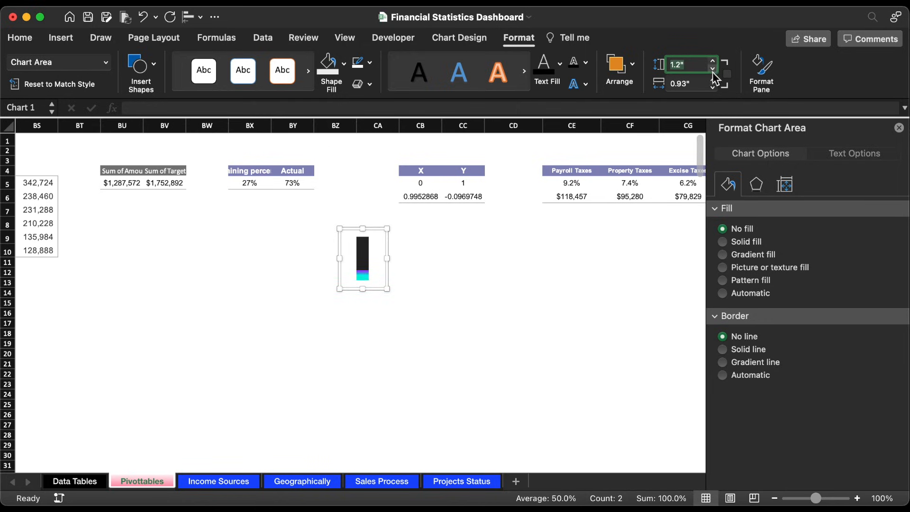
pyautogui.click(713, 86)
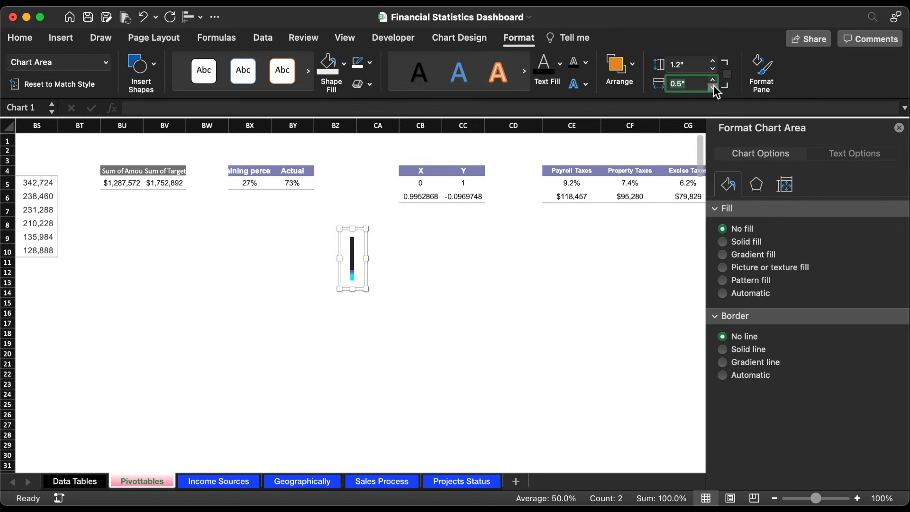
# Step: Move the tax rate chart to the Geographically sheet and place it beside the Total Taxes figures
pyautogui.click(368, 250)
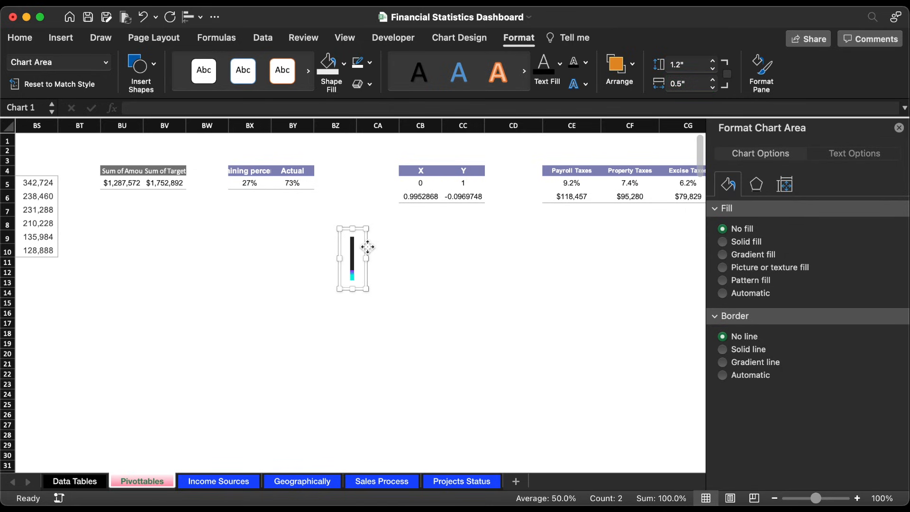
pyautogui.press('Delete')
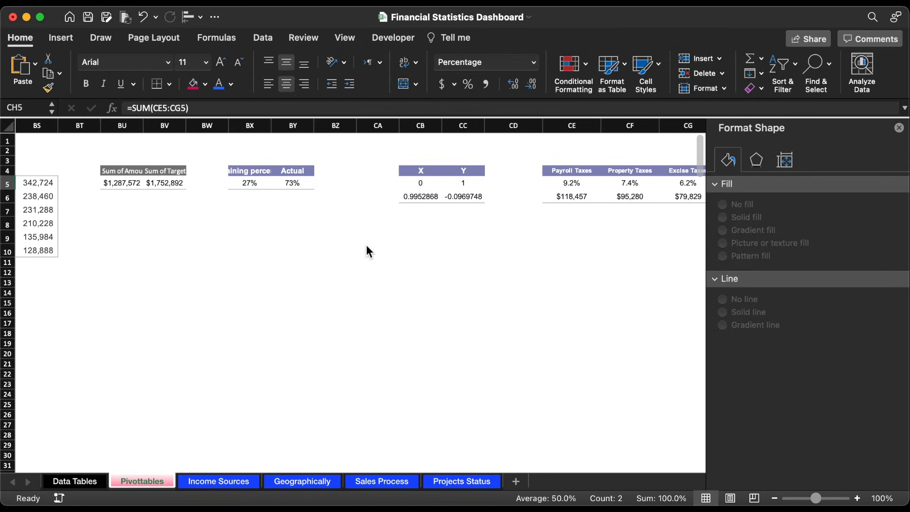
pyautogui.click(310, 482)
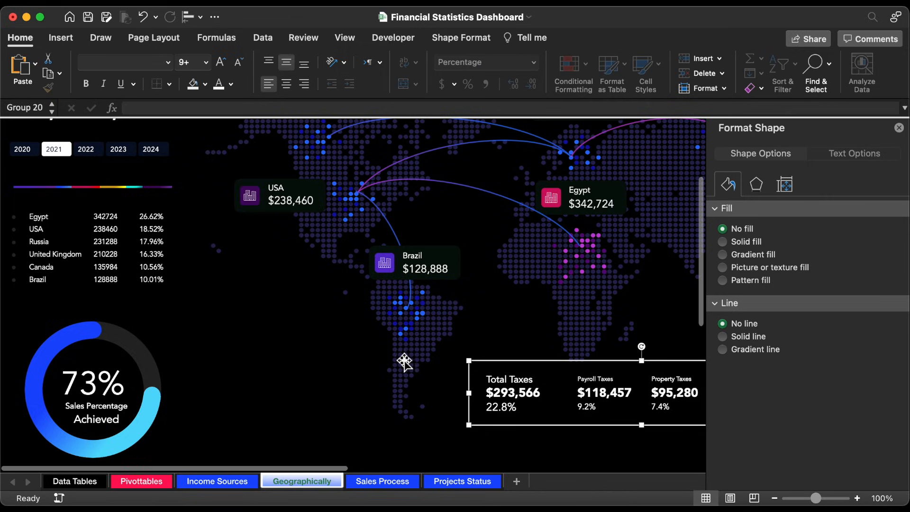
pyautogui.click(900, 129)
pyautogui.click(487, 395)
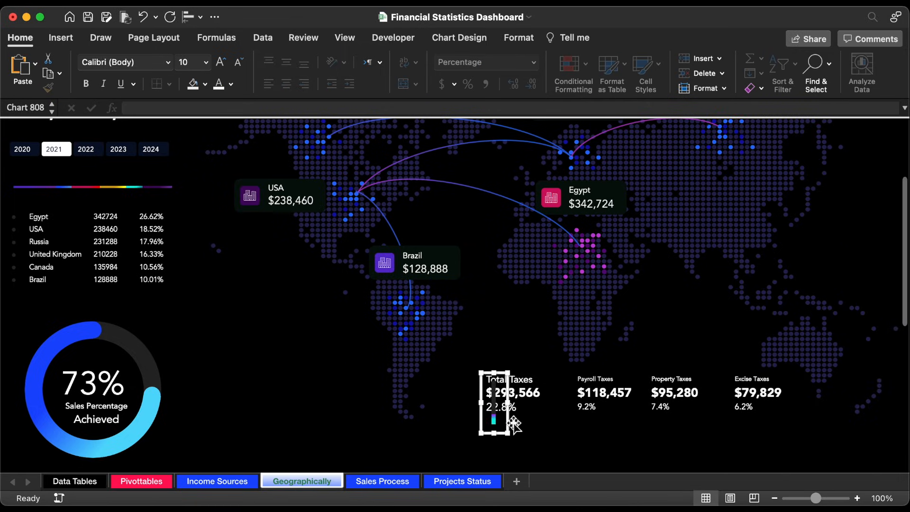
pyautogui.moveTo(509, 425); pyautogui.dragTo(567, 418)
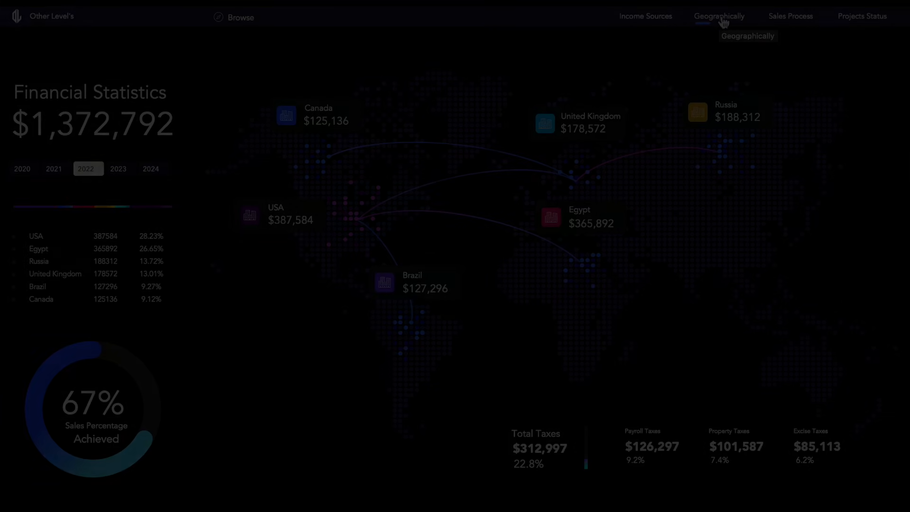
# Step: Filter the finished dashboard by 2021, 2022 and 2023 in turn to examine the map, country cards and tax figures
pyautogui.click(134, 165)
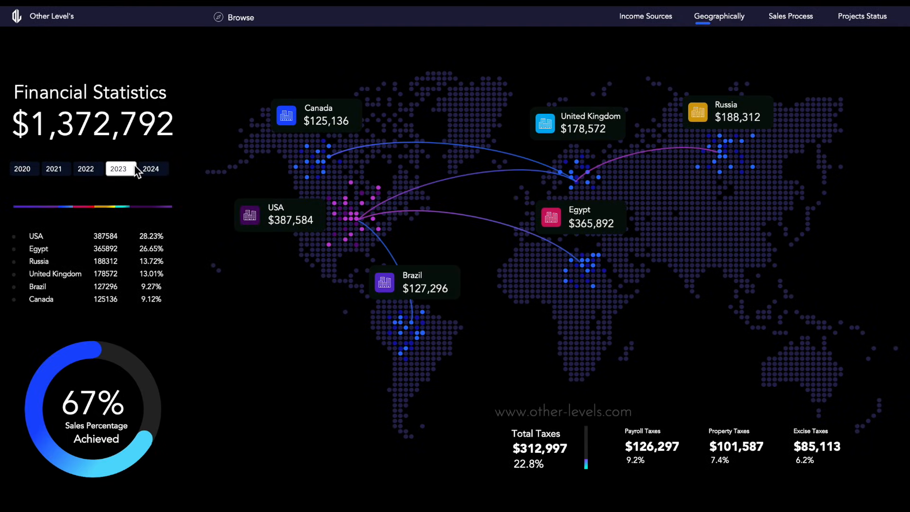
pyautogui.click(95, 169)
pyautogui.click(63, 172)
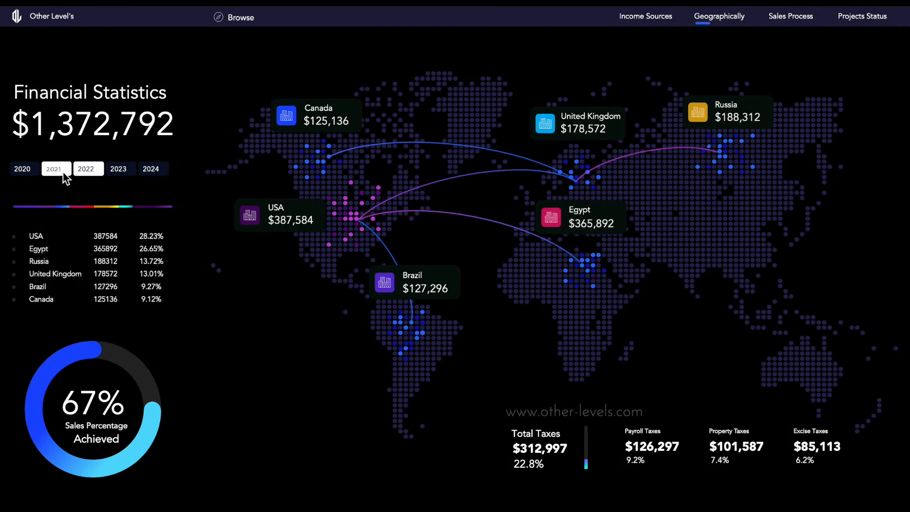
pyautogui.click(84, 169)
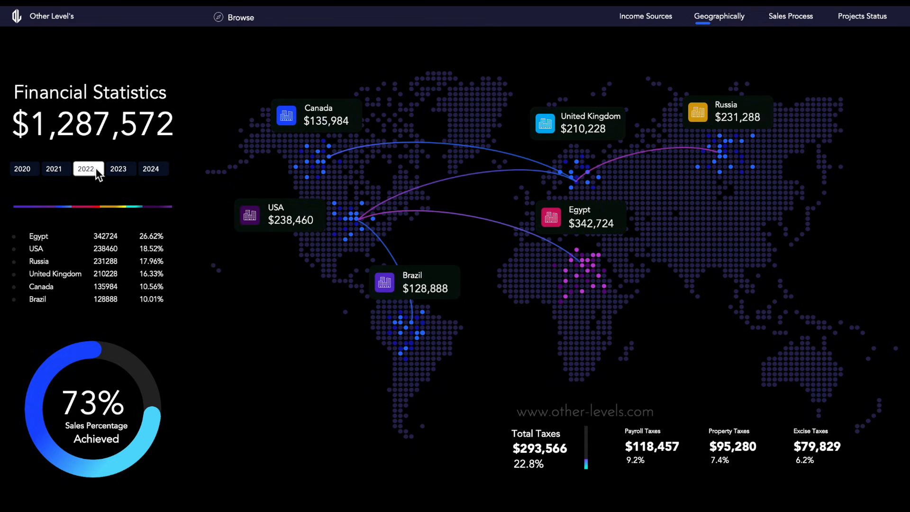
pyautogui.click(126, 169)
pyautogui.click(132, 169)
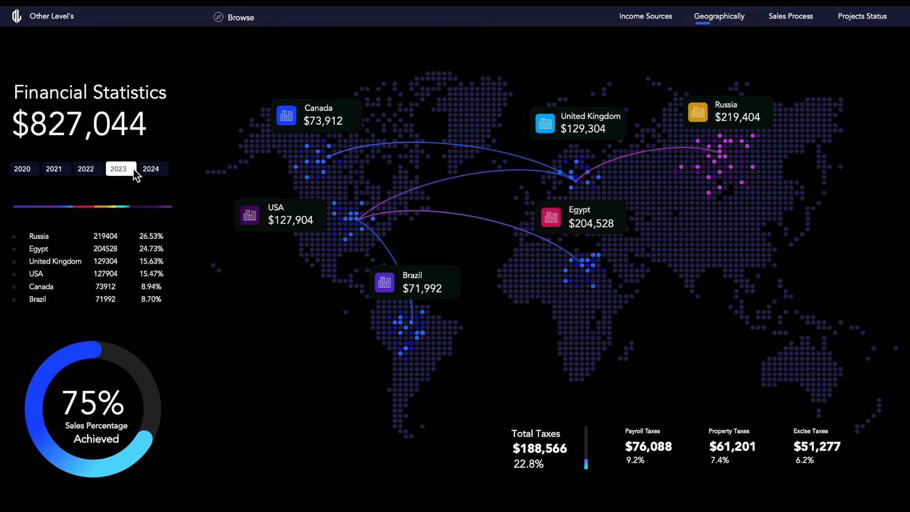
pyautogui.click(98, 173)
pyautogui.click(67, 170)
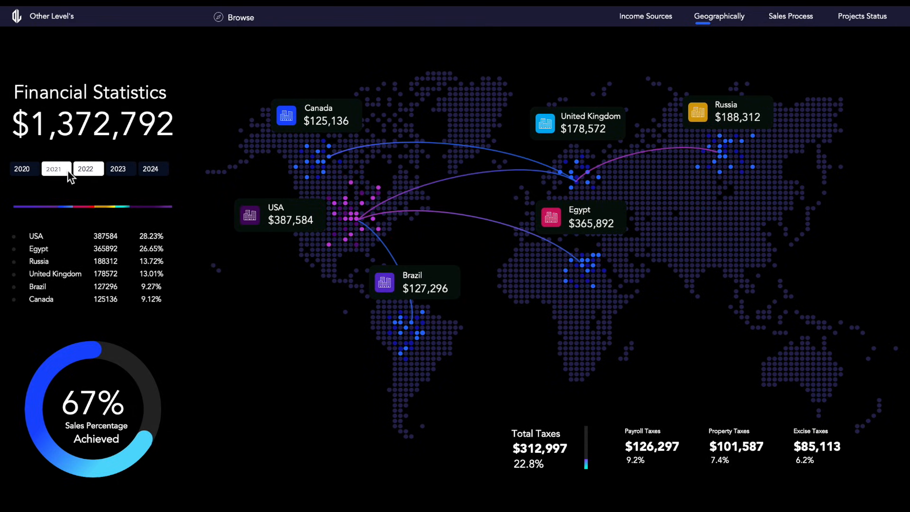